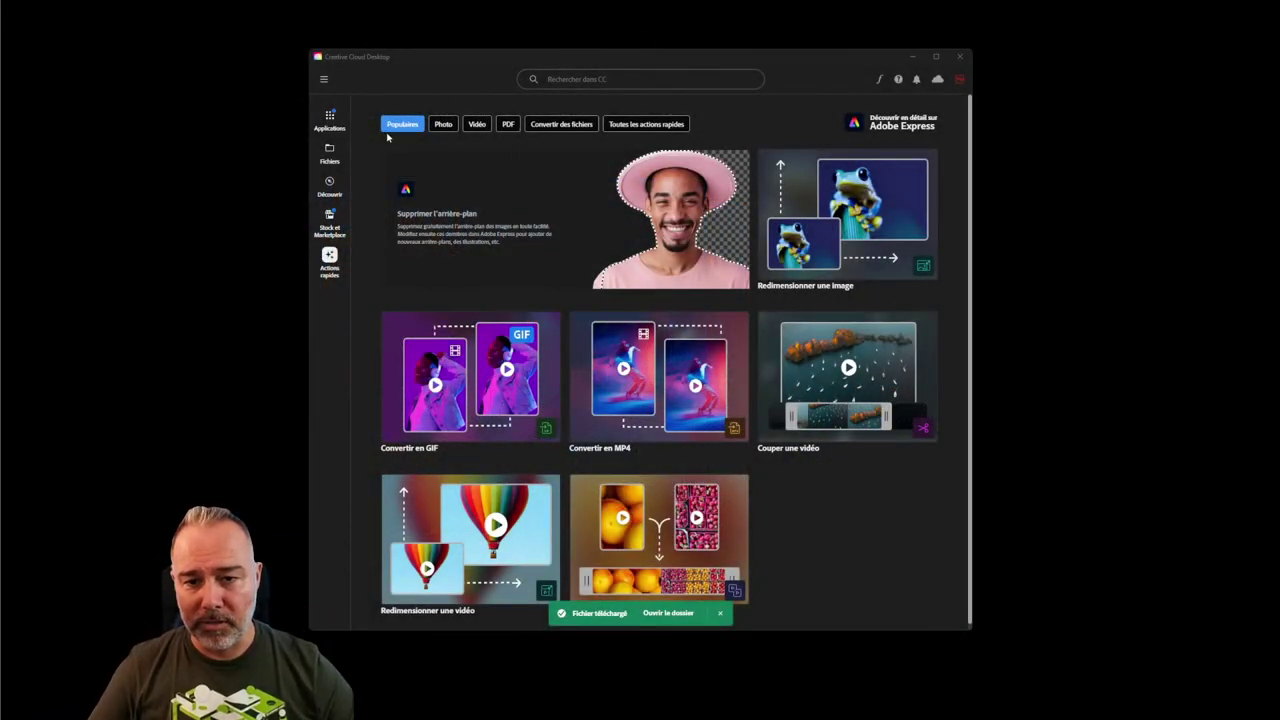
# Show the Applications Beta list, with Photoshop (Beta) installed and up to date.
pyautogui.click(331, 119)
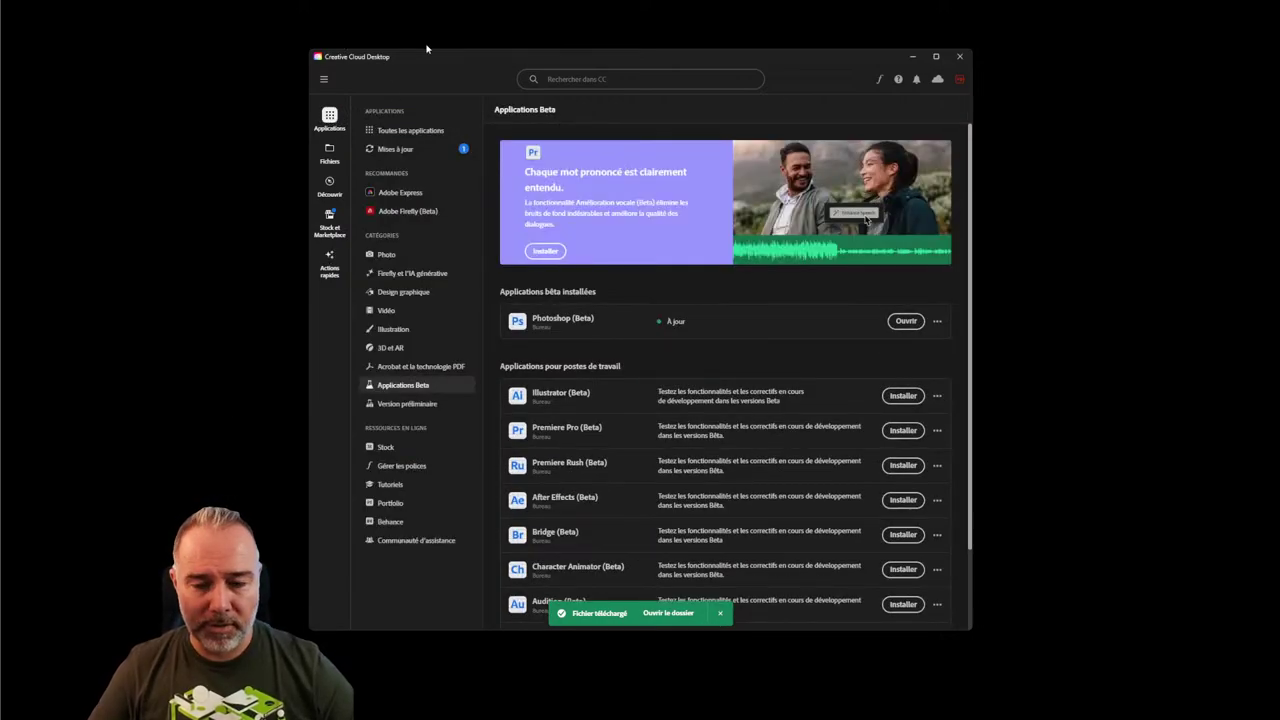
pyautogui.moveTo(436, 48); pyautogui.dragTo(451, 63)
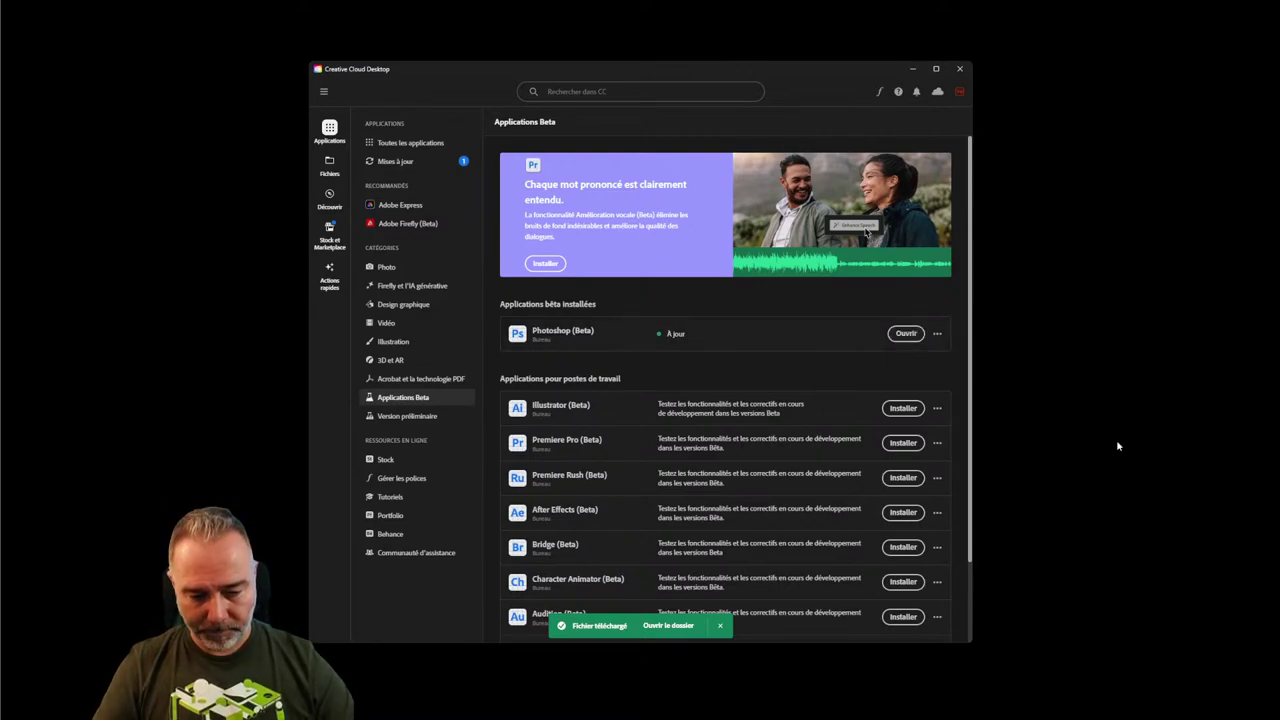
# Switch to the tote bag document and browse the Window and Filter menus without choosing anything.
pyautogui.moveTo(715, 718)
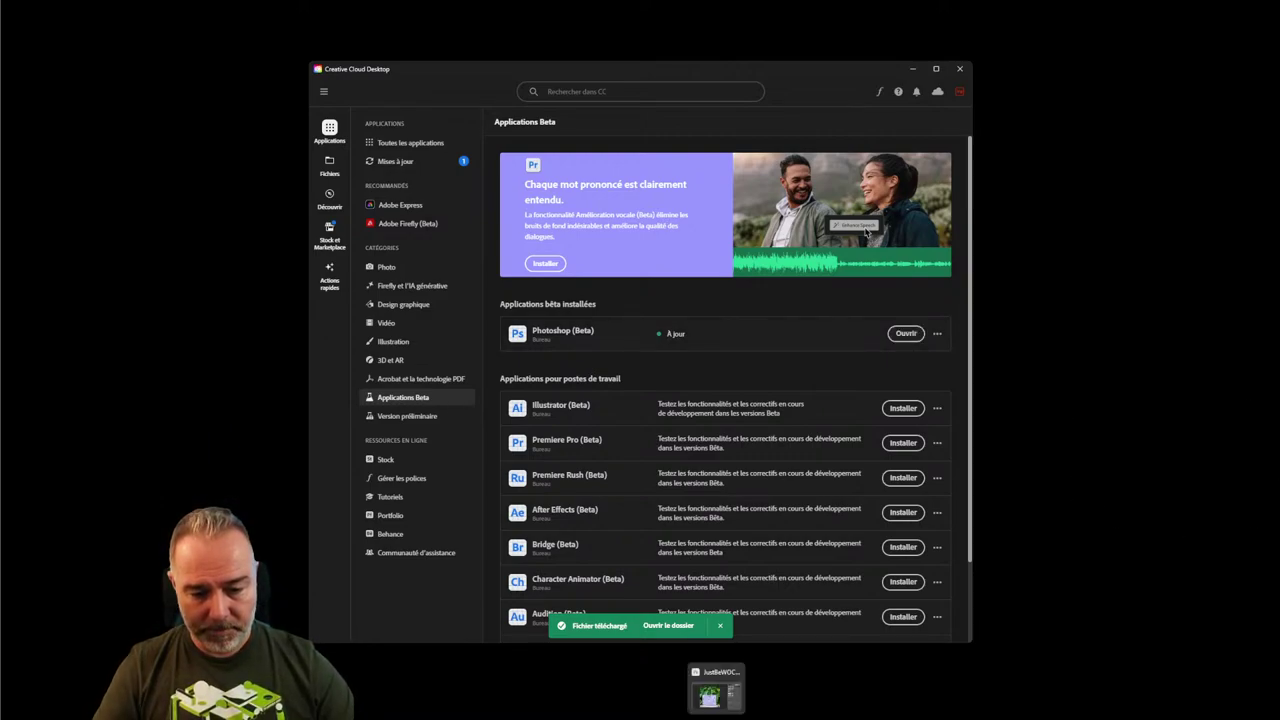
pyautogui.click(714, 690)
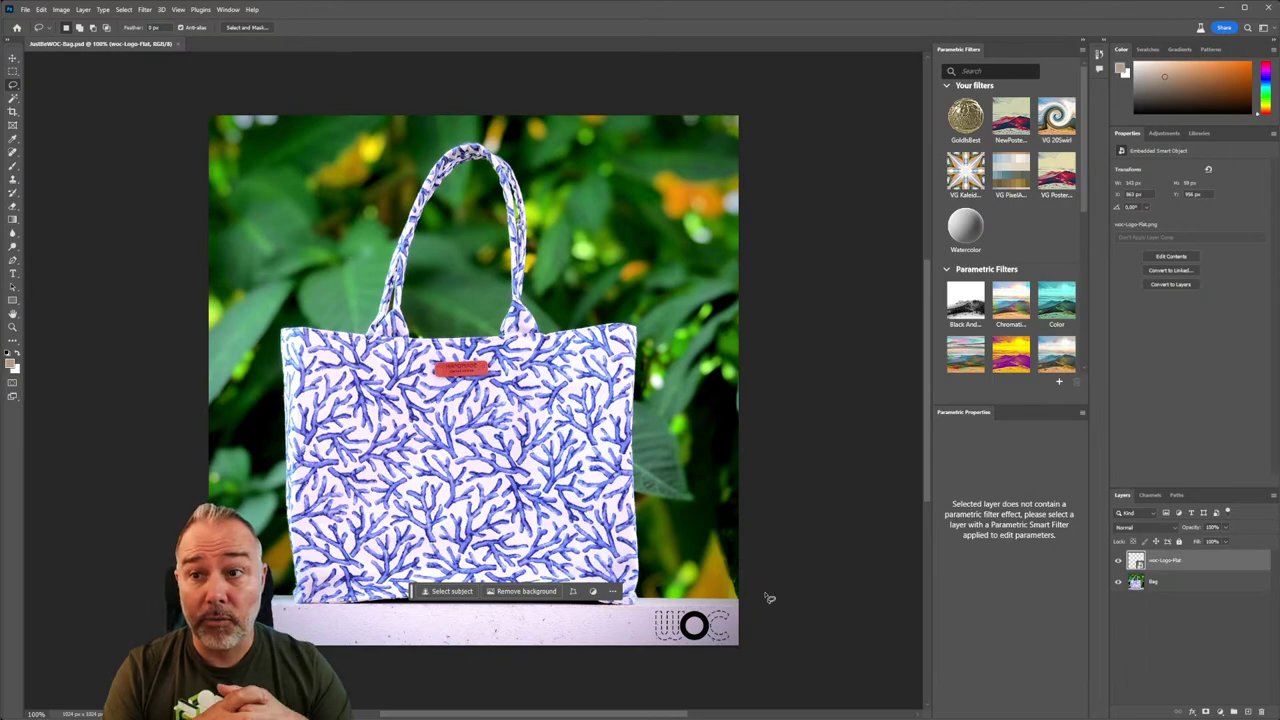
pyautogui.click(222, 10)
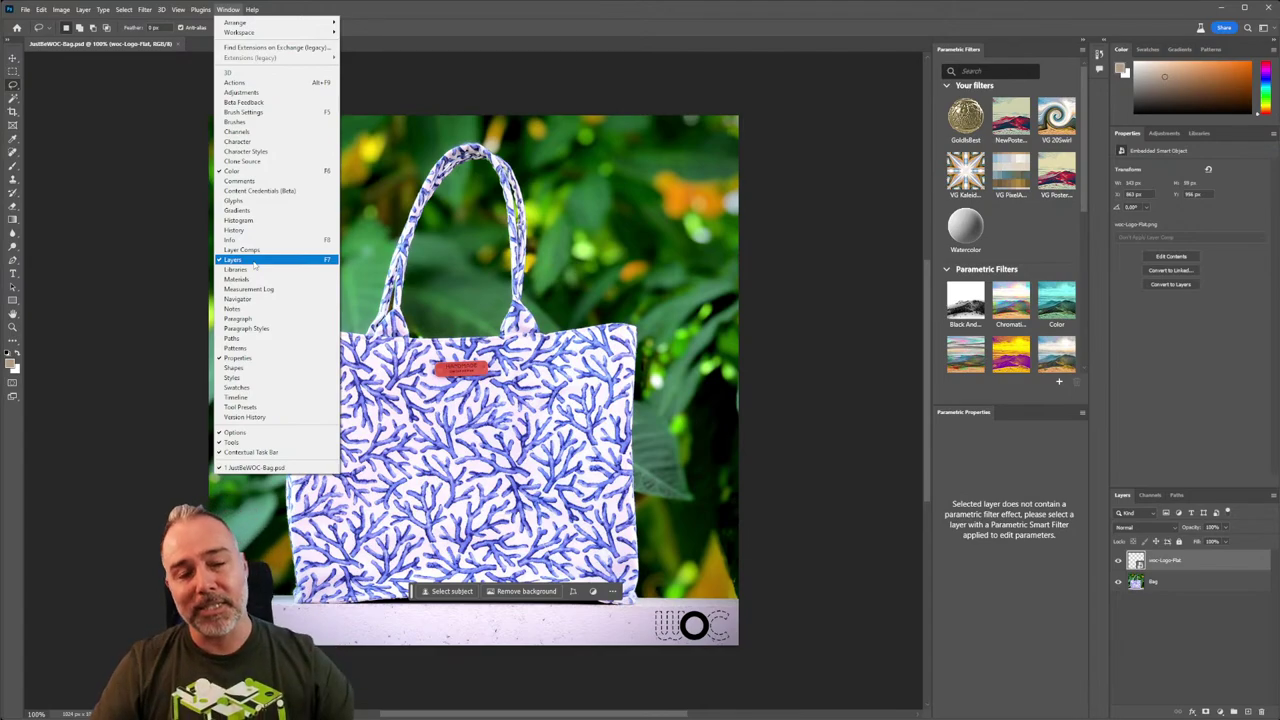
pyautogui.click(790, 180)
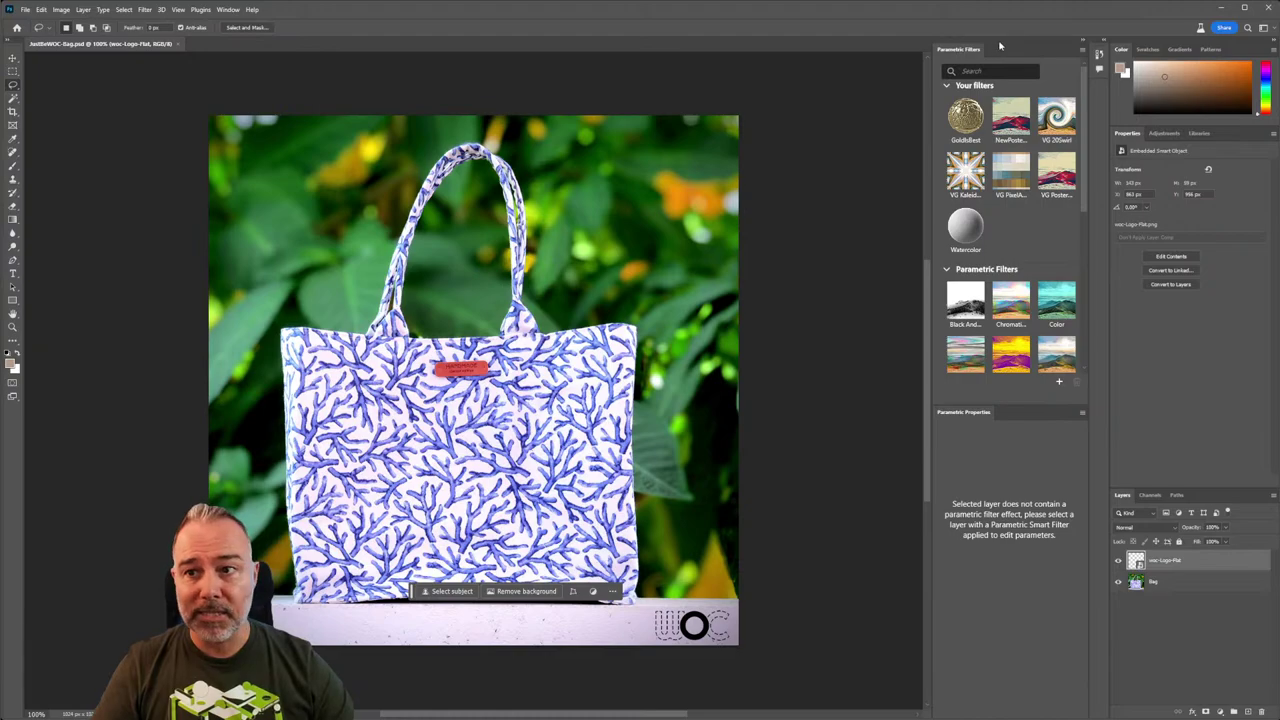
pyautogui.click(146, 10)
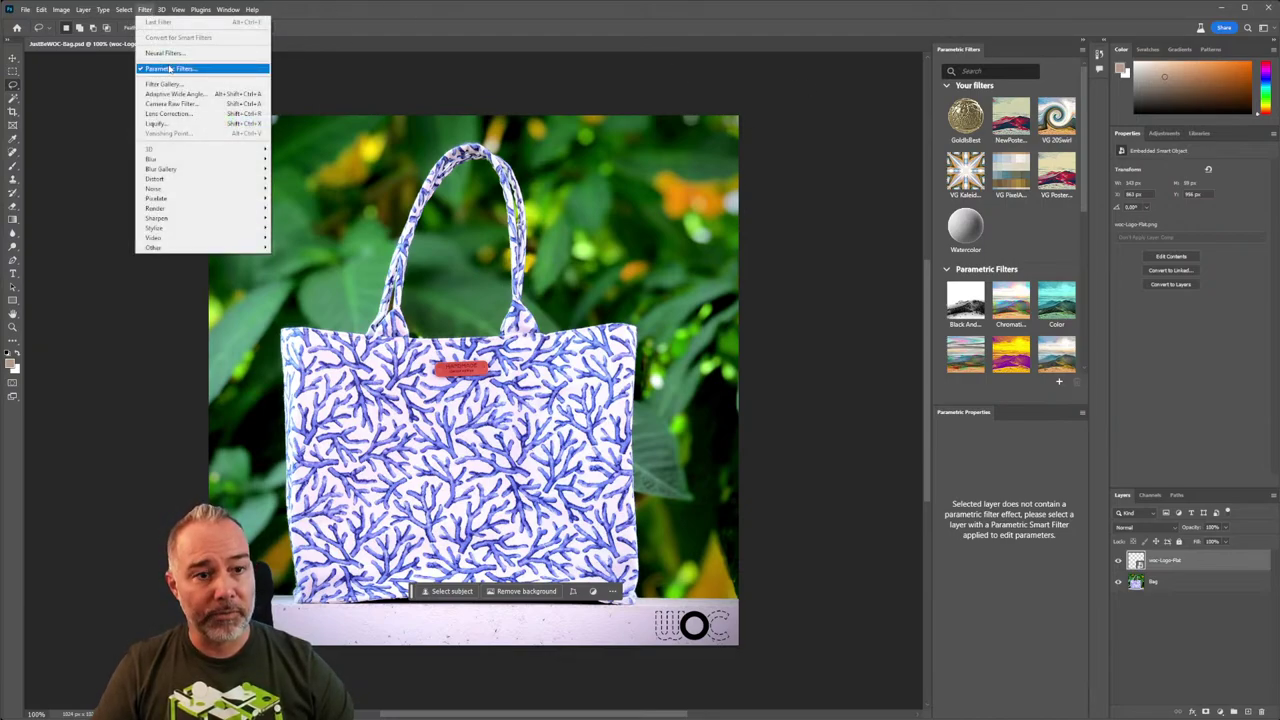
pyautogui.click(795, 234)
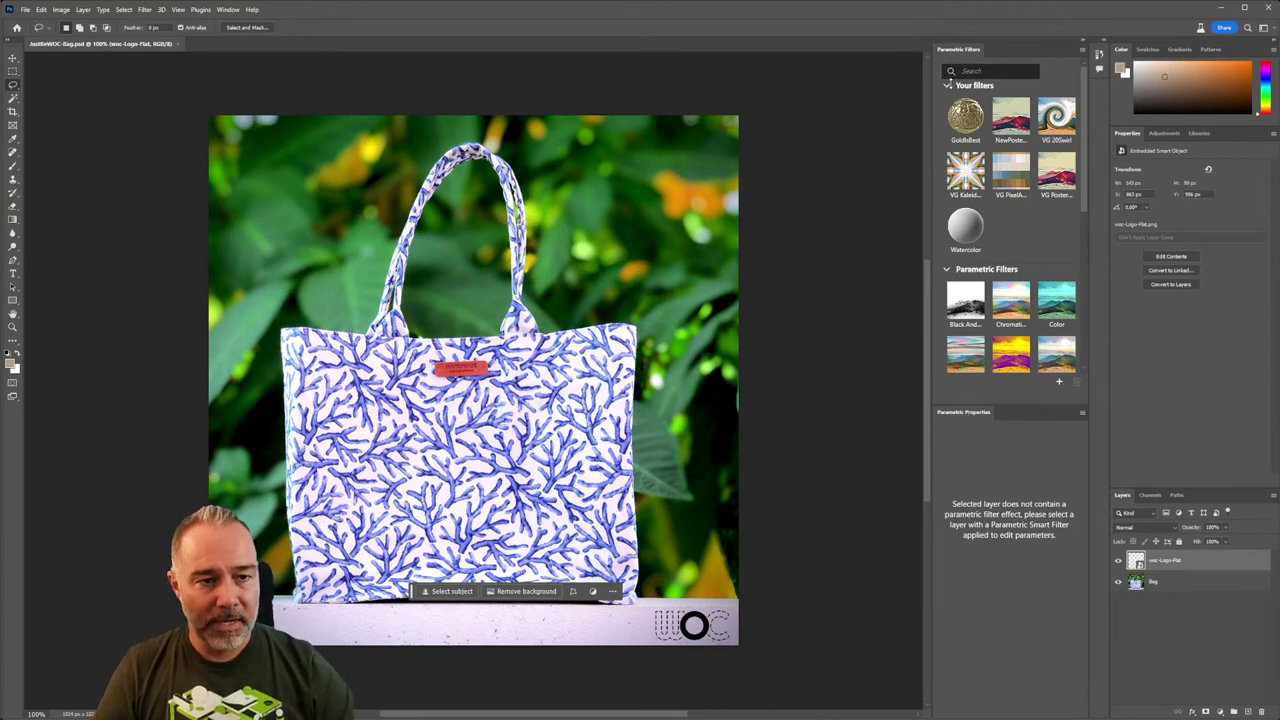
# Collapse 'Your filters' in Parametric Filters to reveal more built-in filters.
pyautogui.click(946, 85)
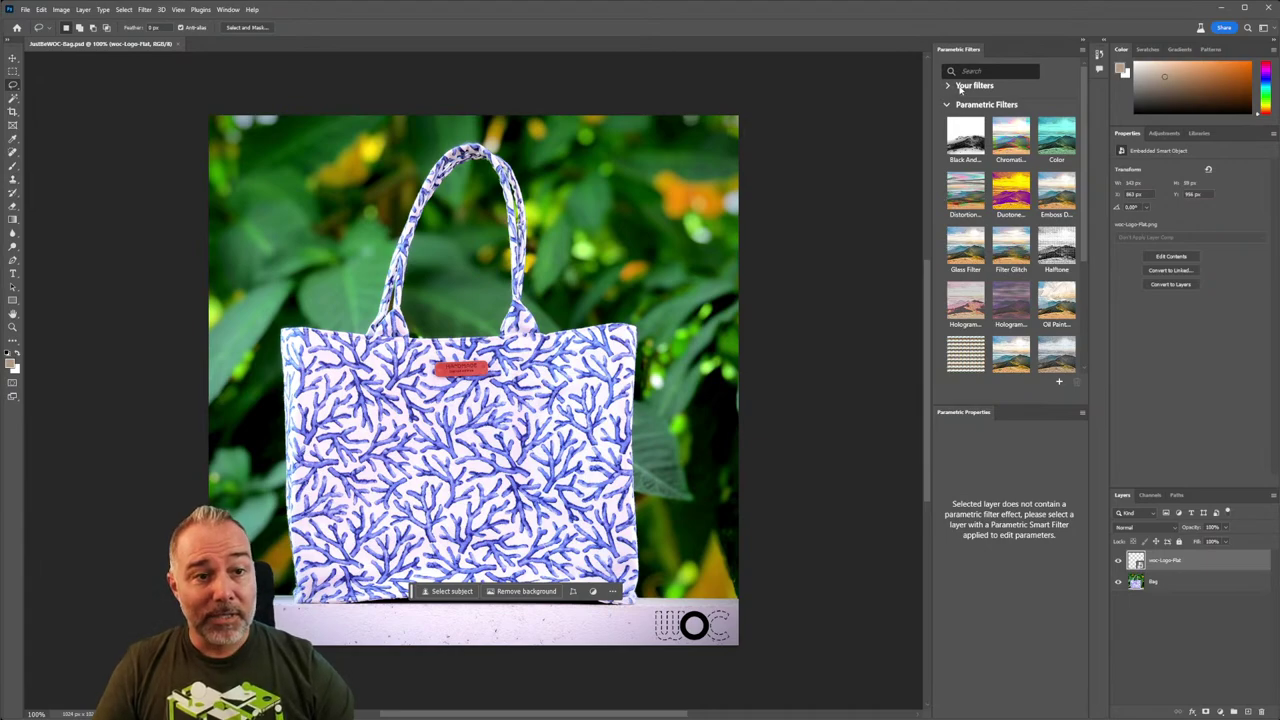
pyautogui.click(958, 88)
pyautogui.click(956, 90)
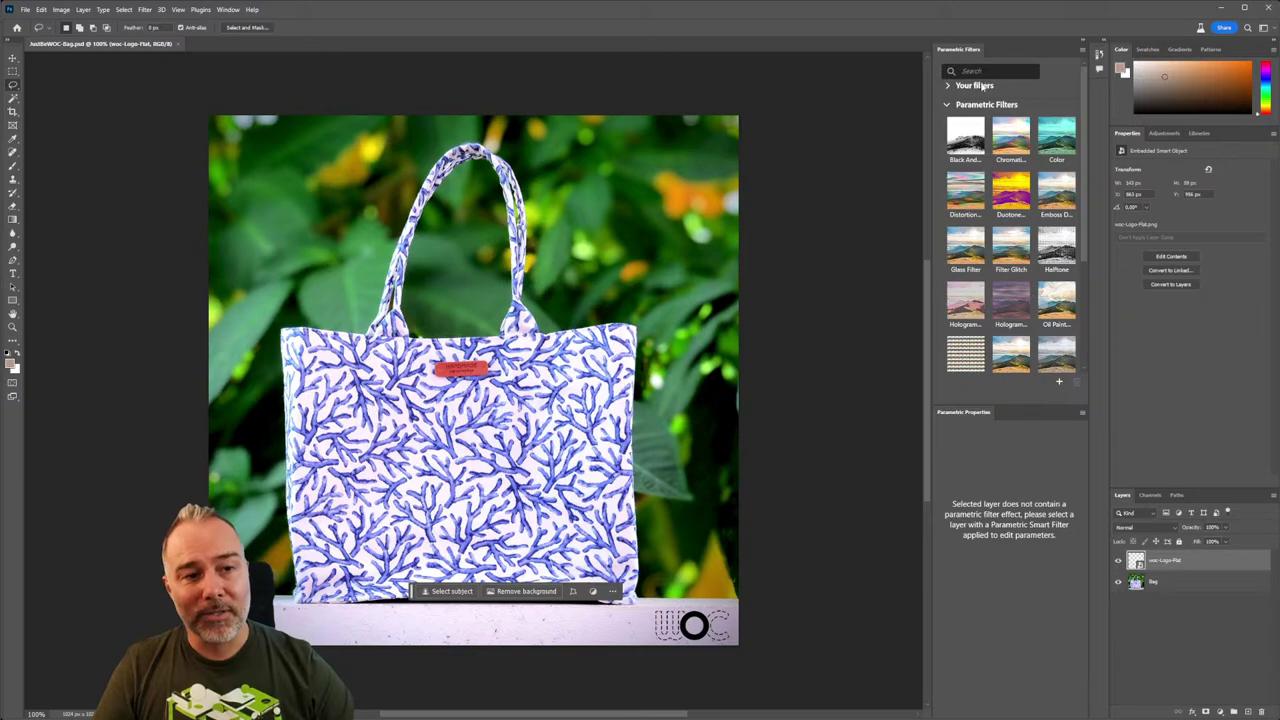
pyautogui.click(949, 89)
pyautogui.click(951, 88)
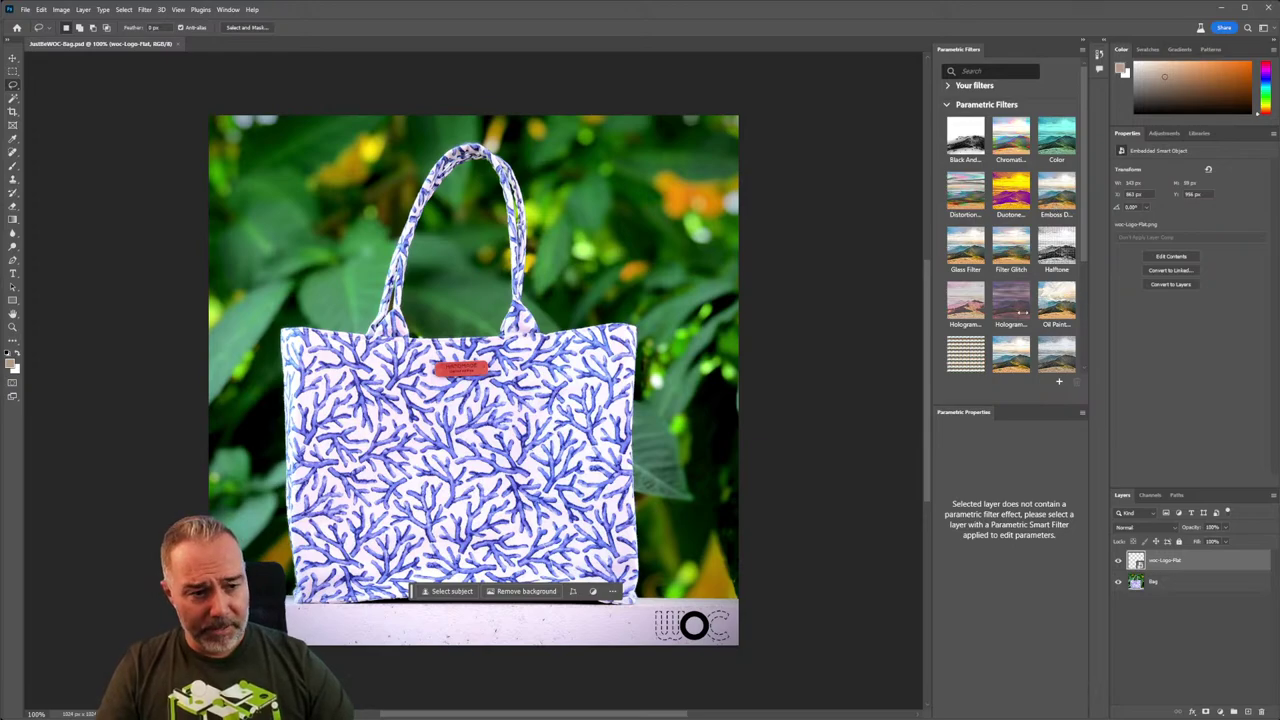
# Merge the logo into the bag photo as one pixel layer, undoing a stray duplicate.
pyautogui.hotkey('ctrl', 'j')
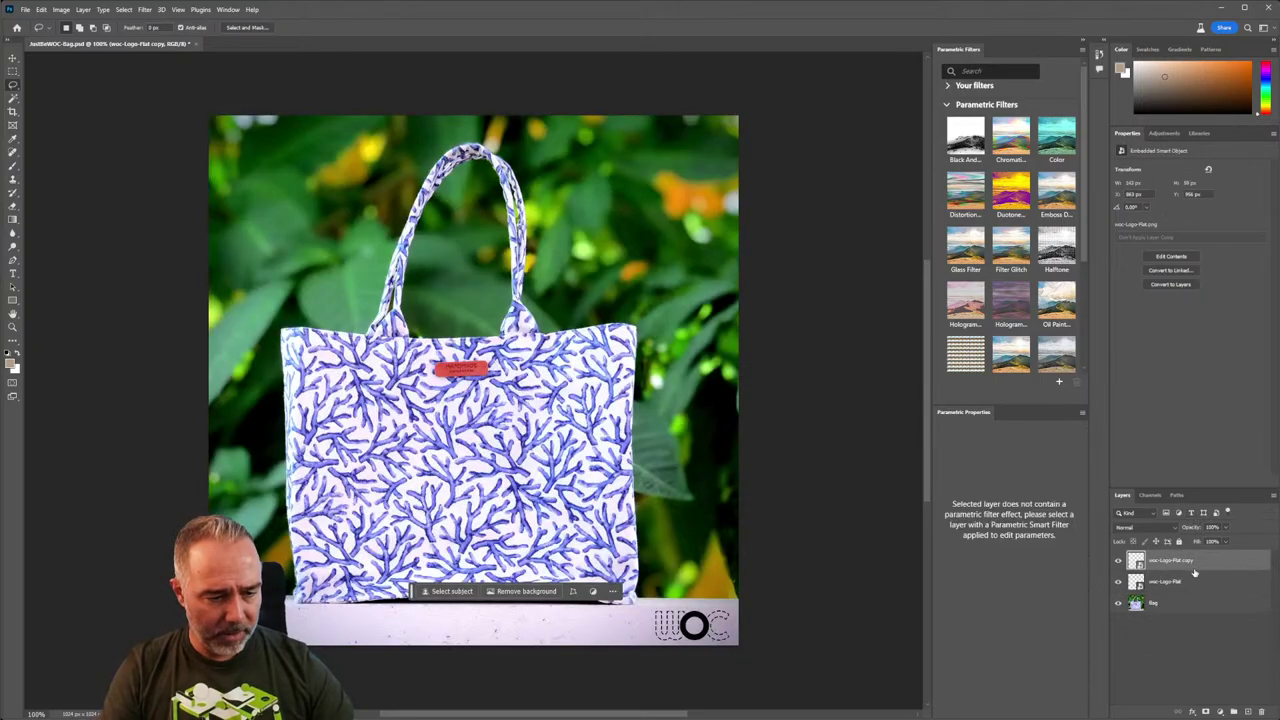
pyautogui.hotkey('ctrl', 'z')
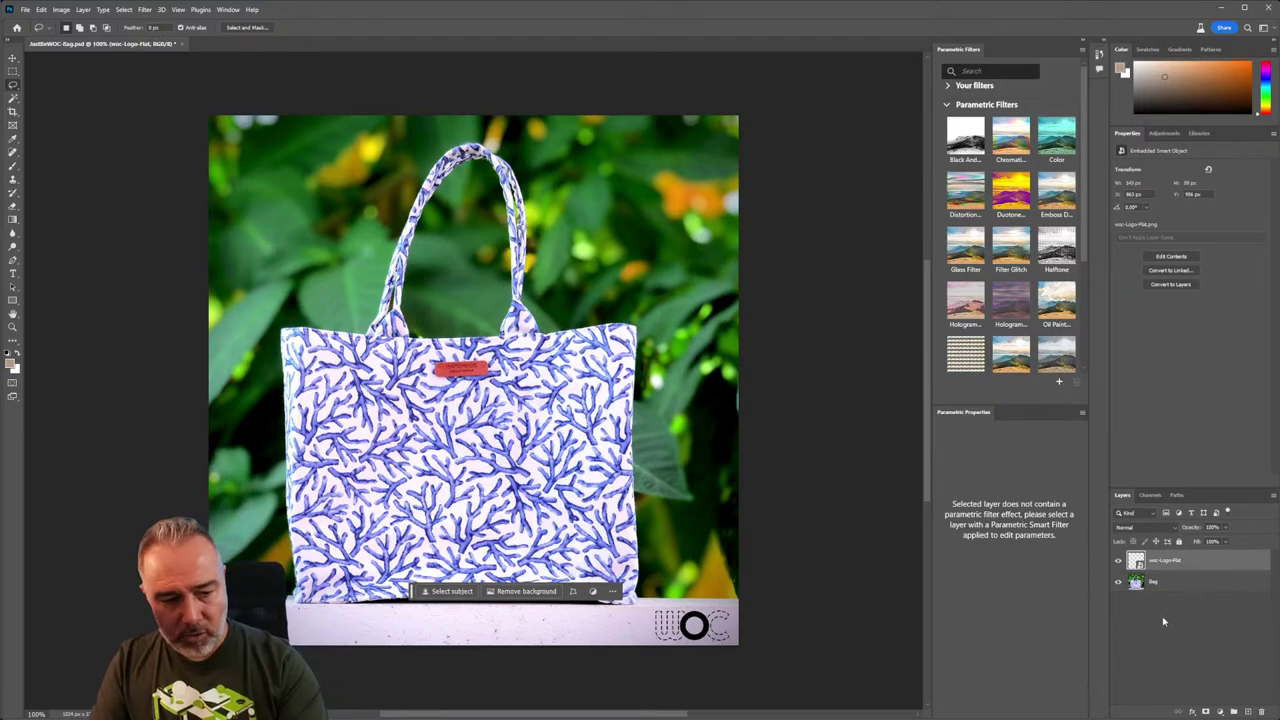
pyautogui.hotkey('ctrl', 'e')
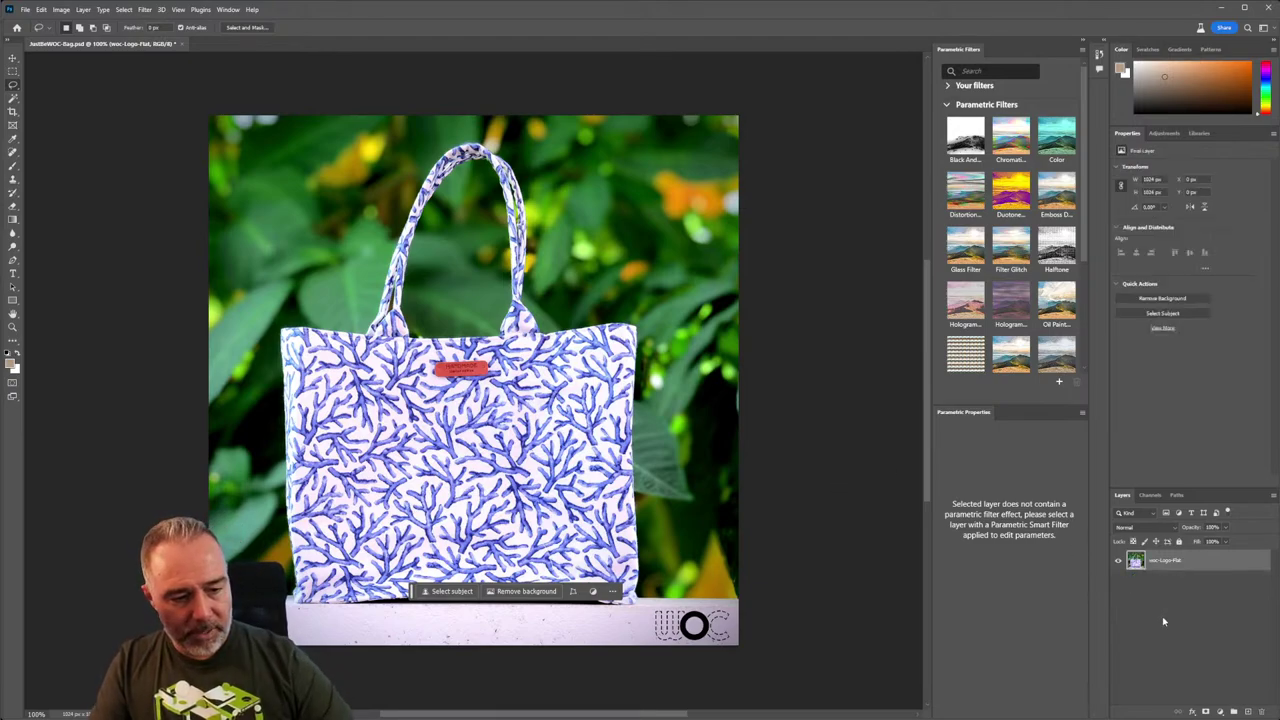
# Rename the merged layer to 'Bag' and select it.
pyautogui.doubleClick(1160, 562)
pyautogui.write('Bag')
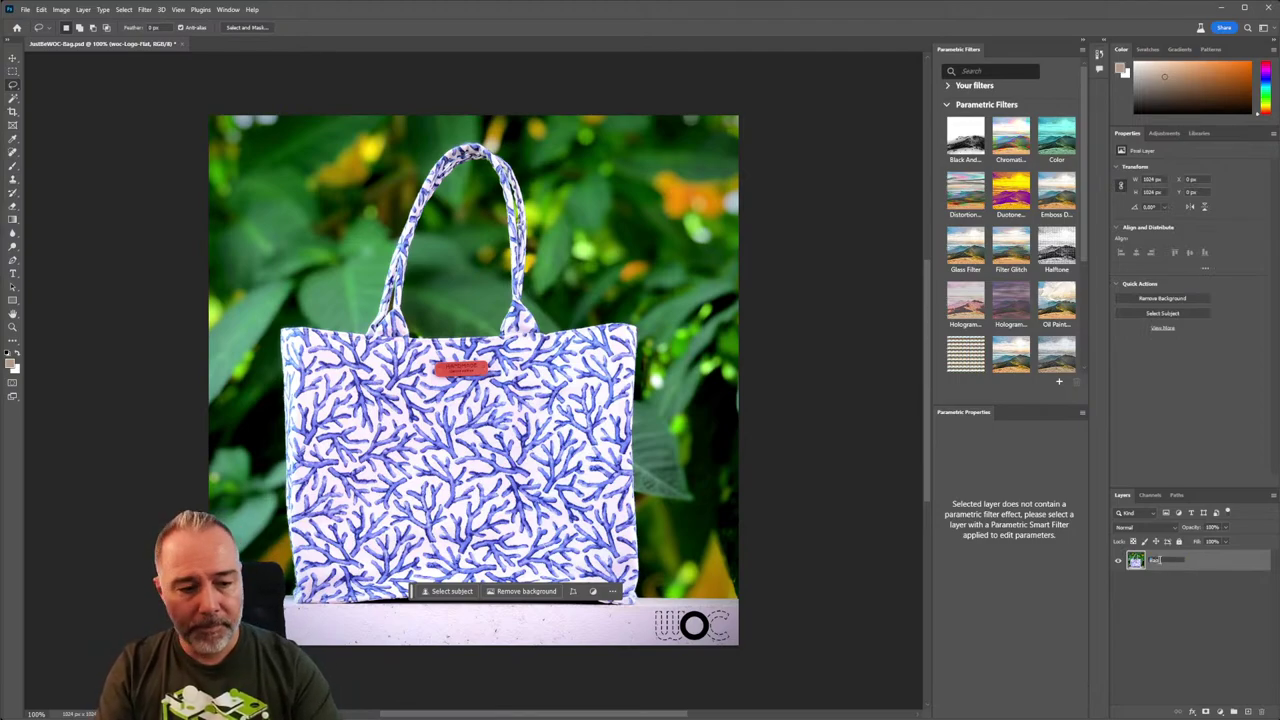
pyautogui.press('Return')
pyautogui.keyDown('ctrl'); pyautogui.click(1182, 561); pyautogui.keyUp('ctrl')
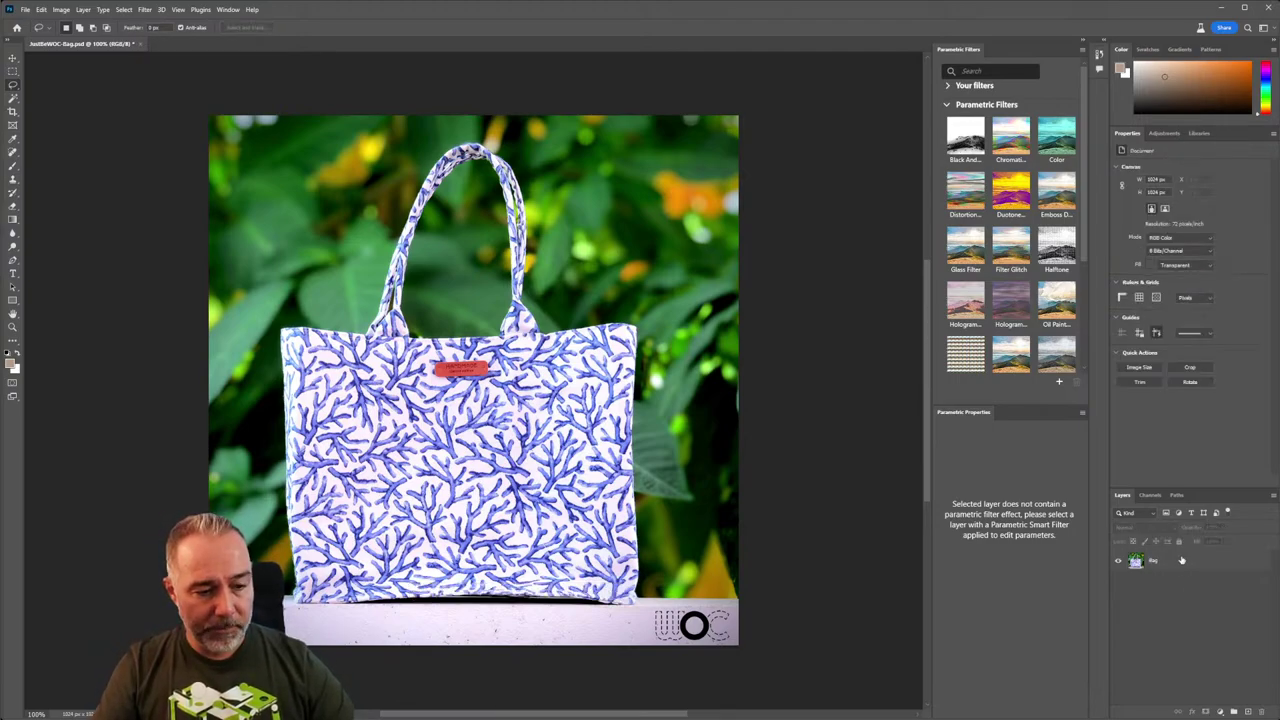
pyautogui.click(1182, 561)
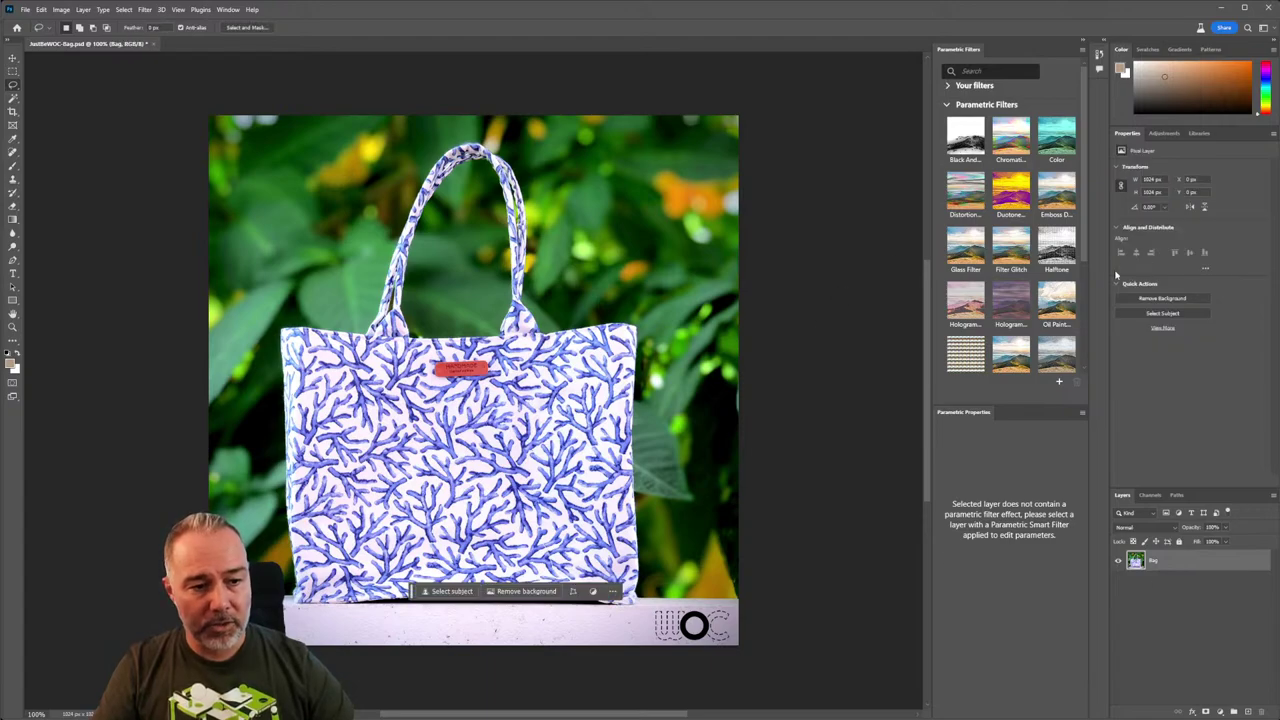
# Apply Oil Paint to the Bag layer, toggle its visibility to compare, and check resolution options.
pyautogui.click(1057, 300)
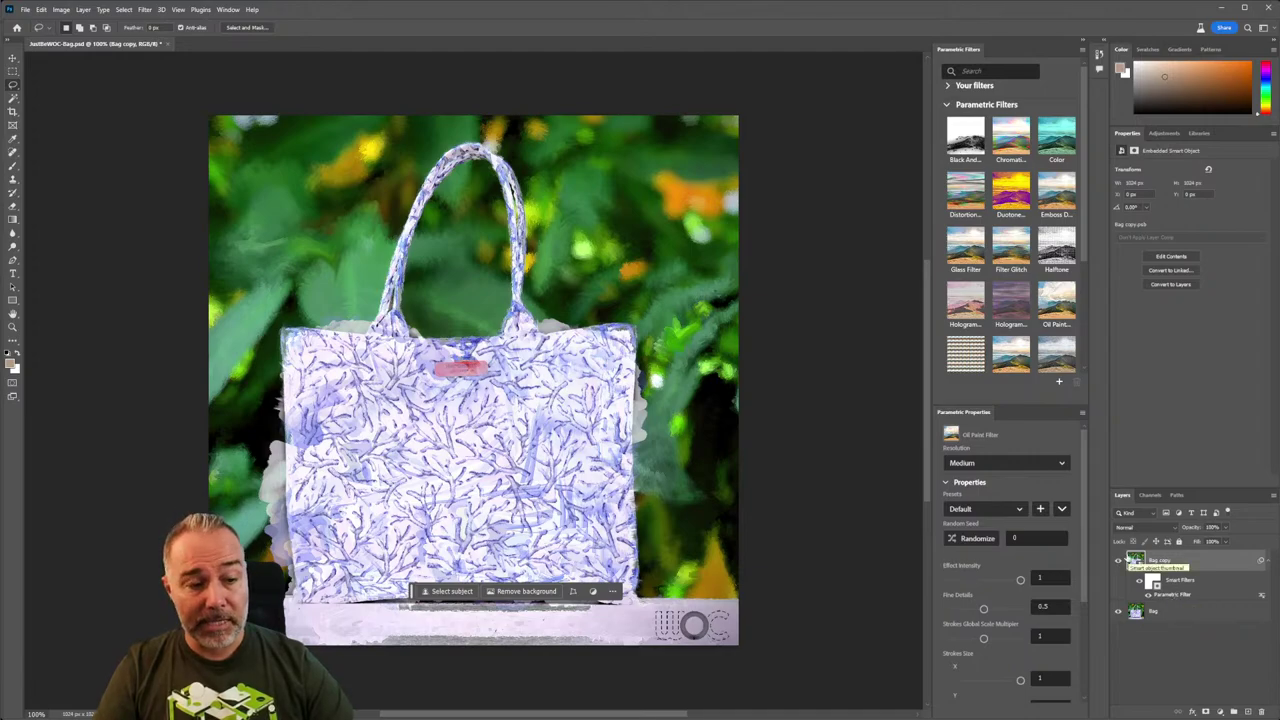
pyautogui.click(1130, 597)
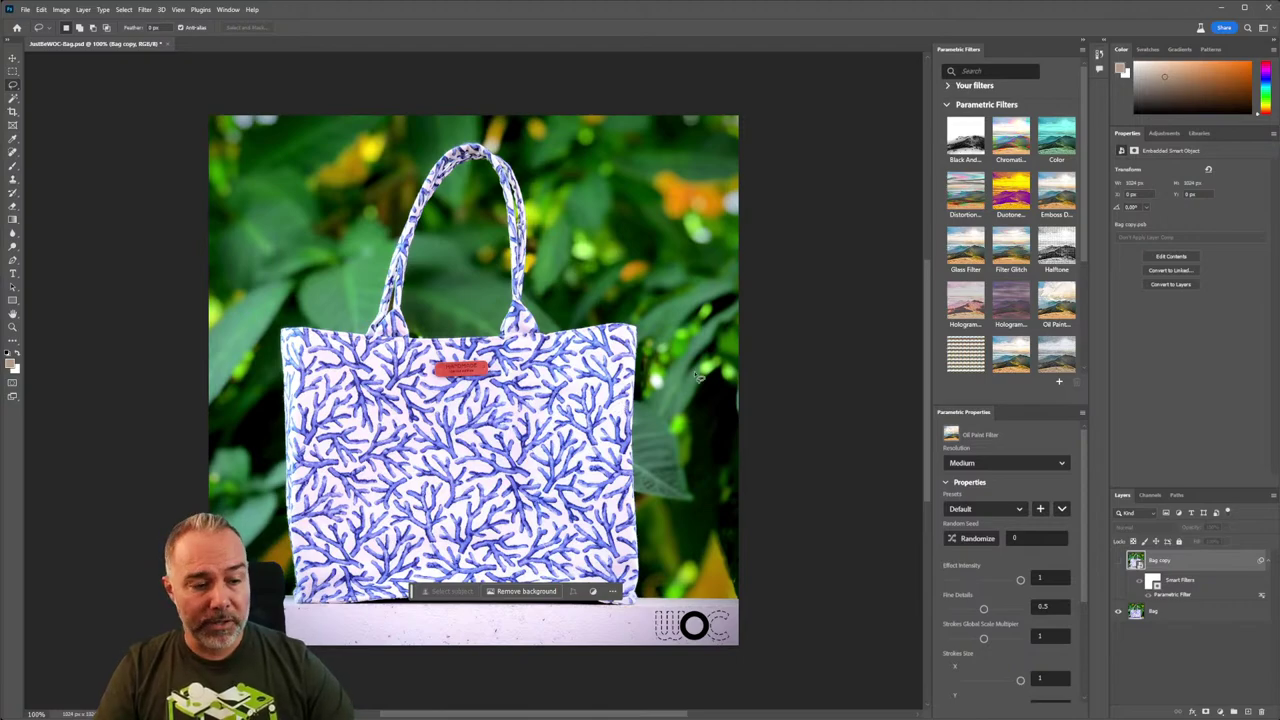
pyautogui.click(1119, 562)
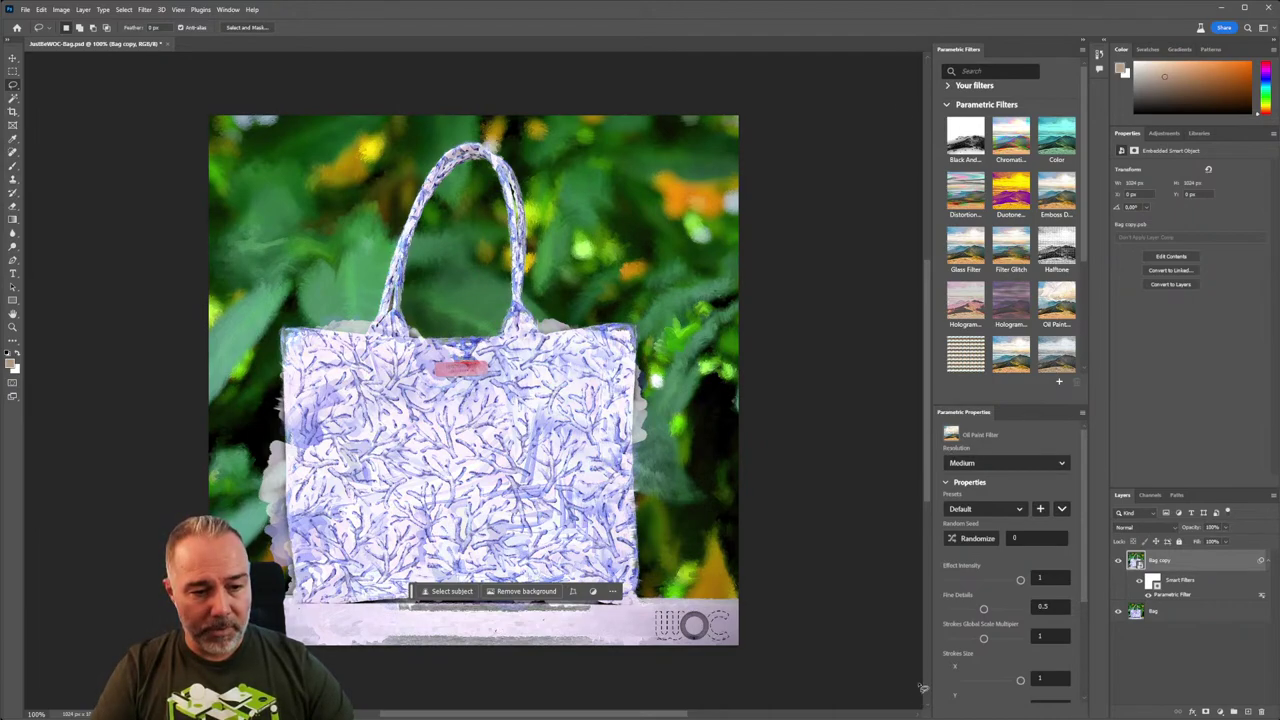
pyautogui.click(984, 466)
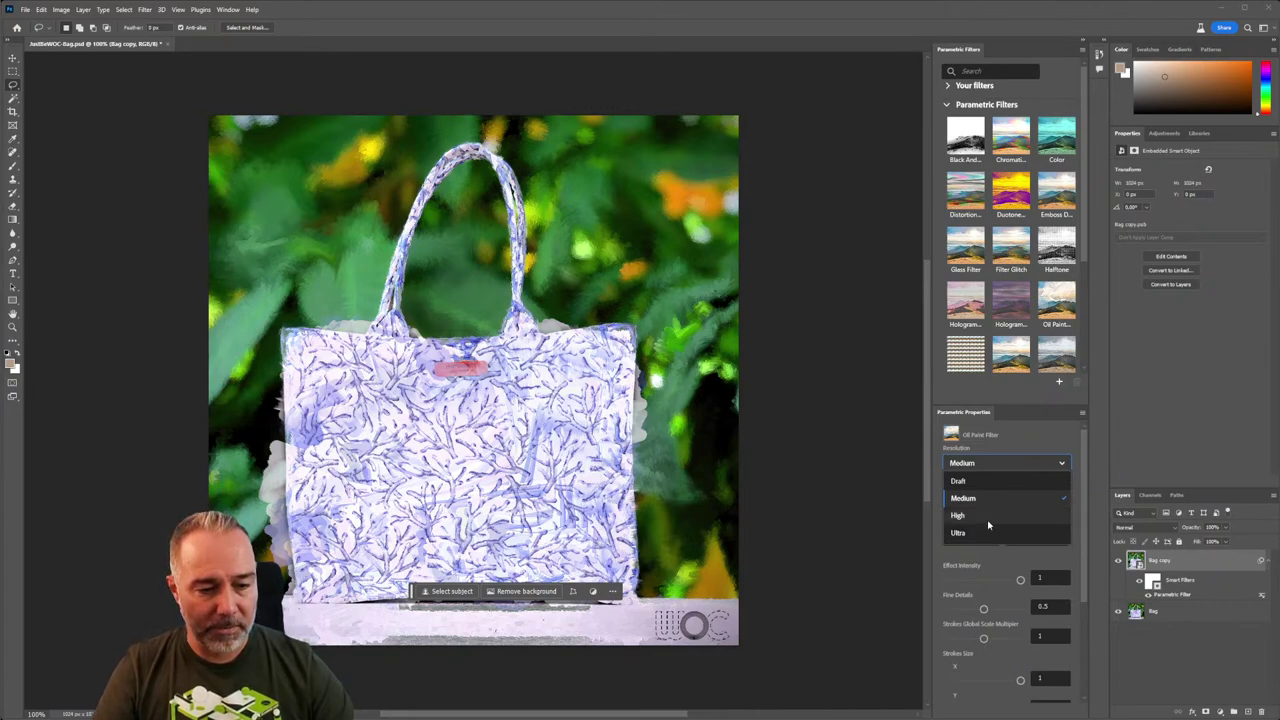
pyautogui.click(981, 498)
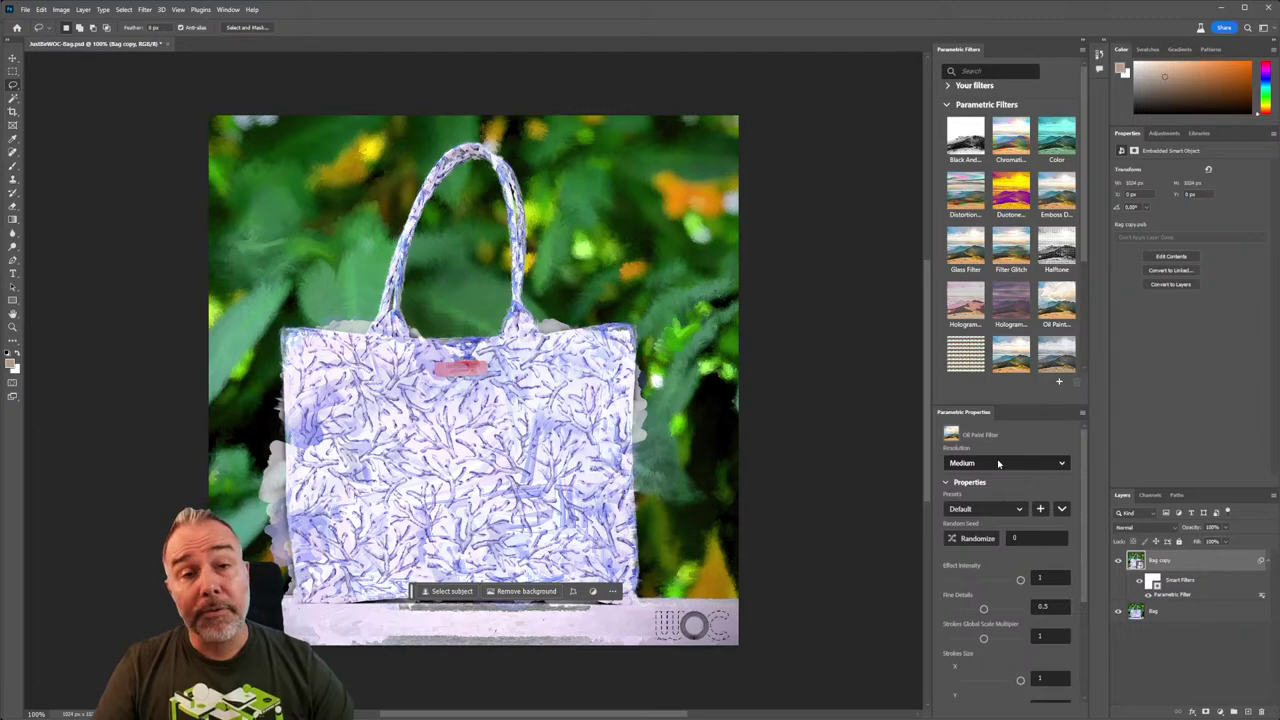
pyautogui.click(997, 462)
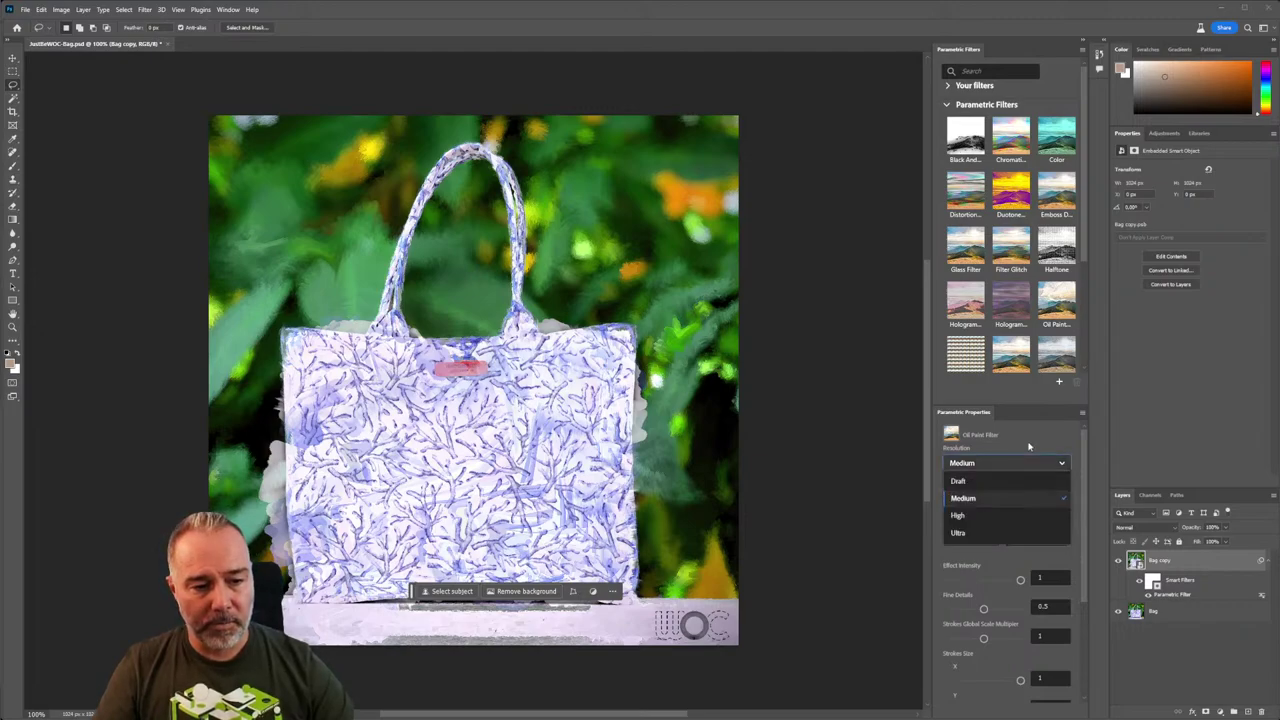
pyautogui.click(1078, 460)
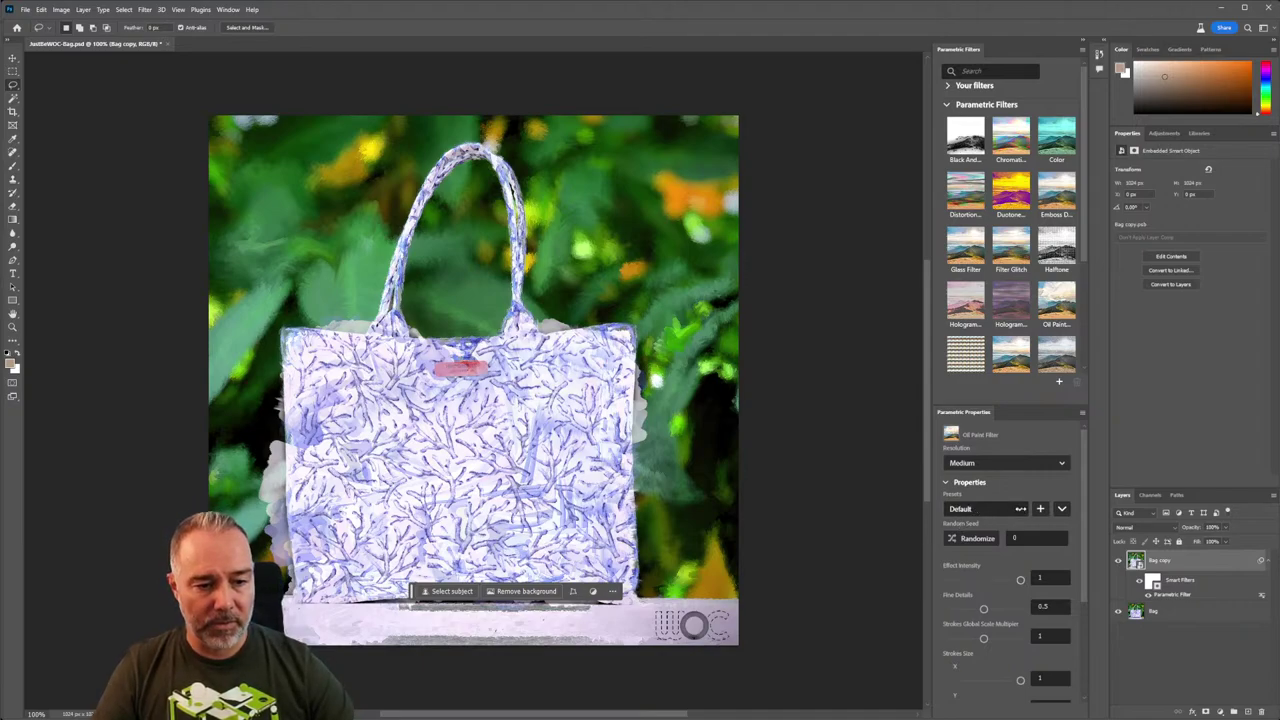
# Try the Soften and Directional Painting Oil Paint presets, then lower Effect Intensity to 0.89.
pyautogui.click(1020, 508)
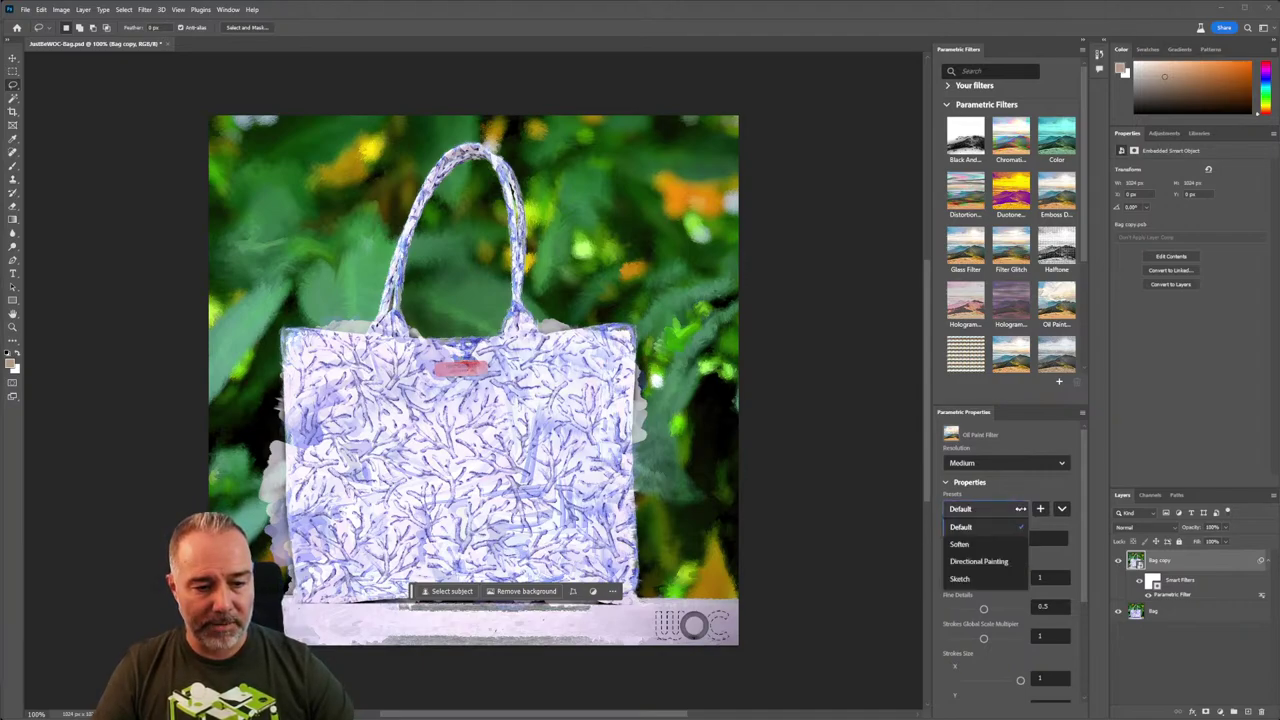
pyautogui.click(962, 544)
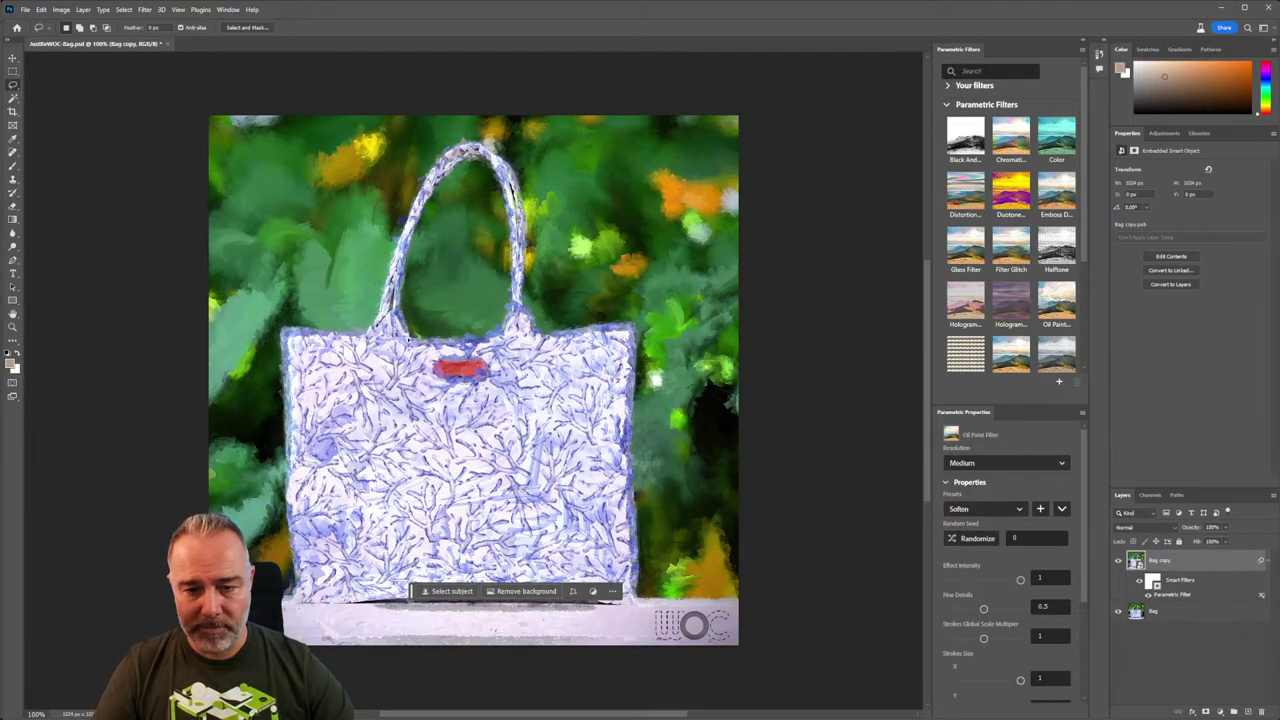
pyautogui.click(990, 509)
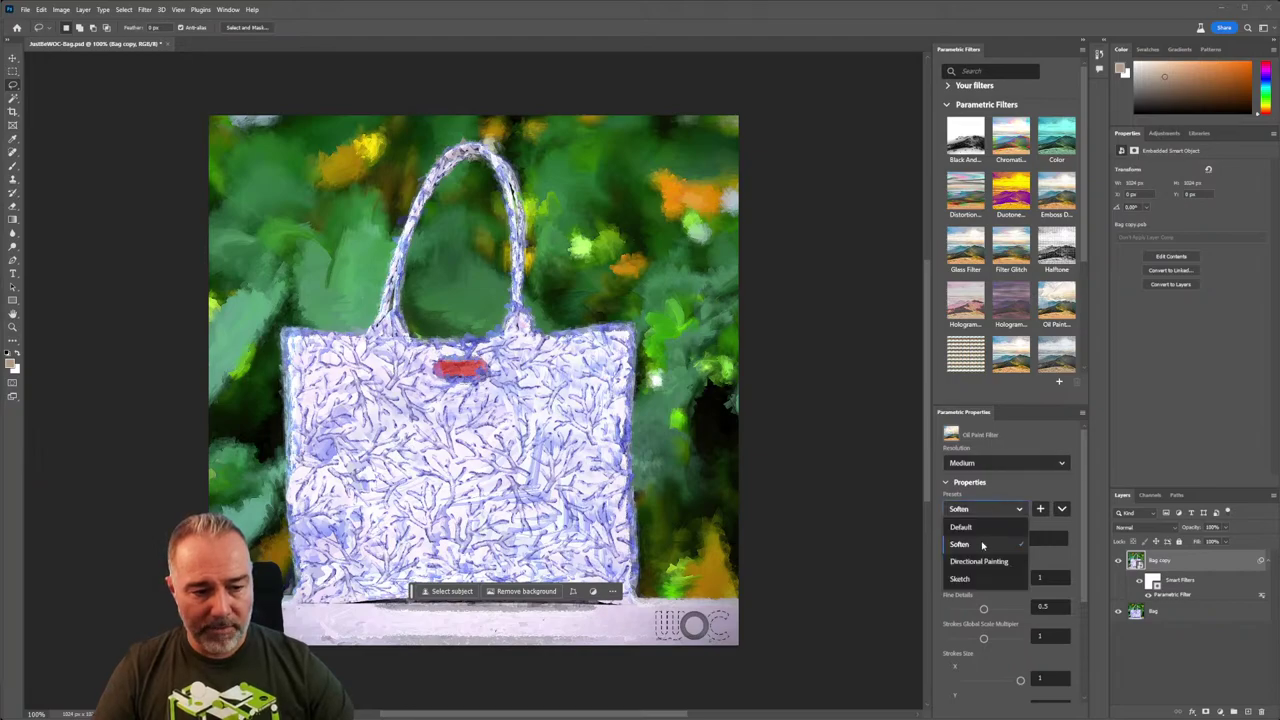
pyautogui.click(978, 561)
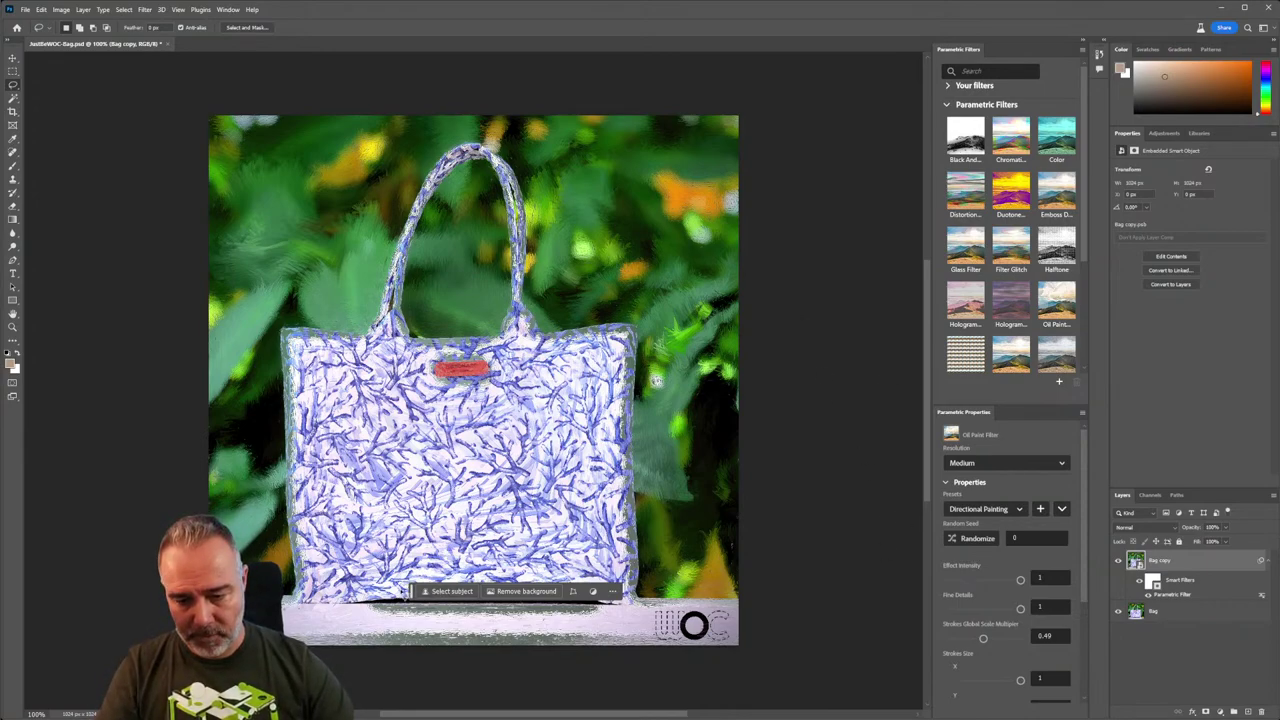
pyautogui.moveTo(412, 591); pyautogui.dragTo(324, 675)
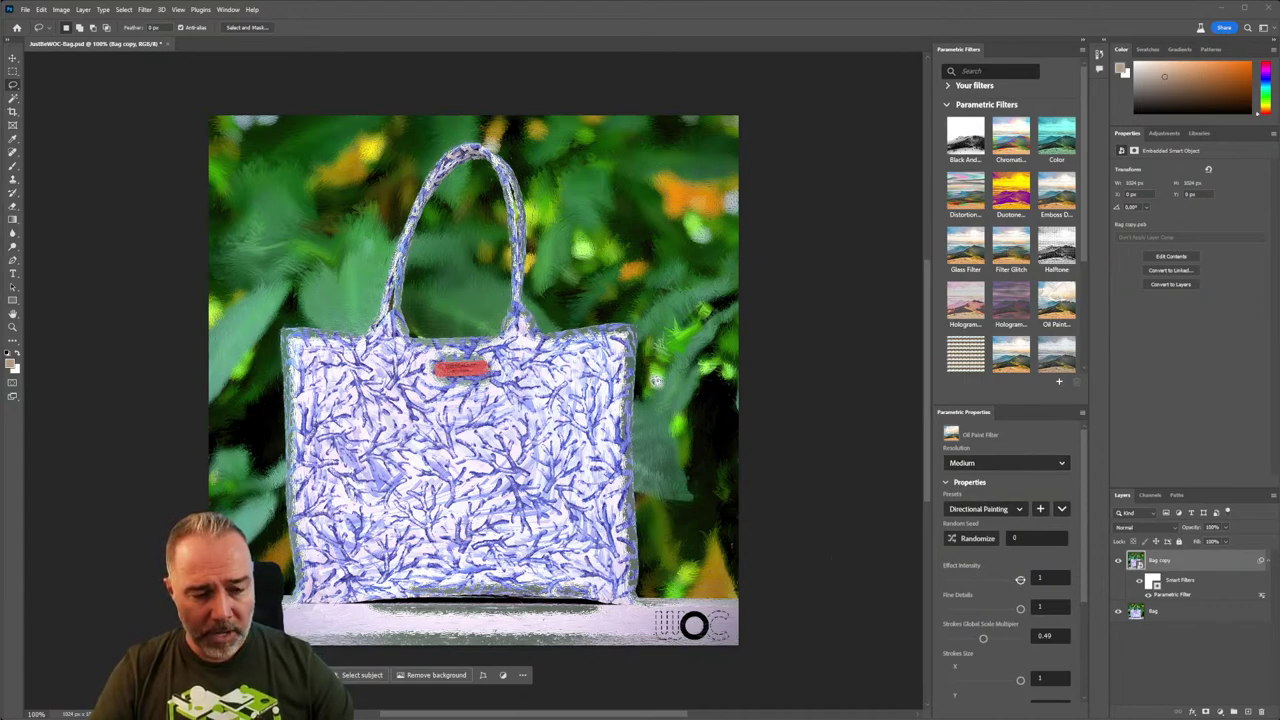
pyautogui.moveTo(1020, 580)
pyautogui.mouseDown()
pyautogui.moveTo(953, 580)
pyautogui.moveTo(1020, 584)
pyautogui.moveTo(1003, 582)
pyautogui.mouseUp()
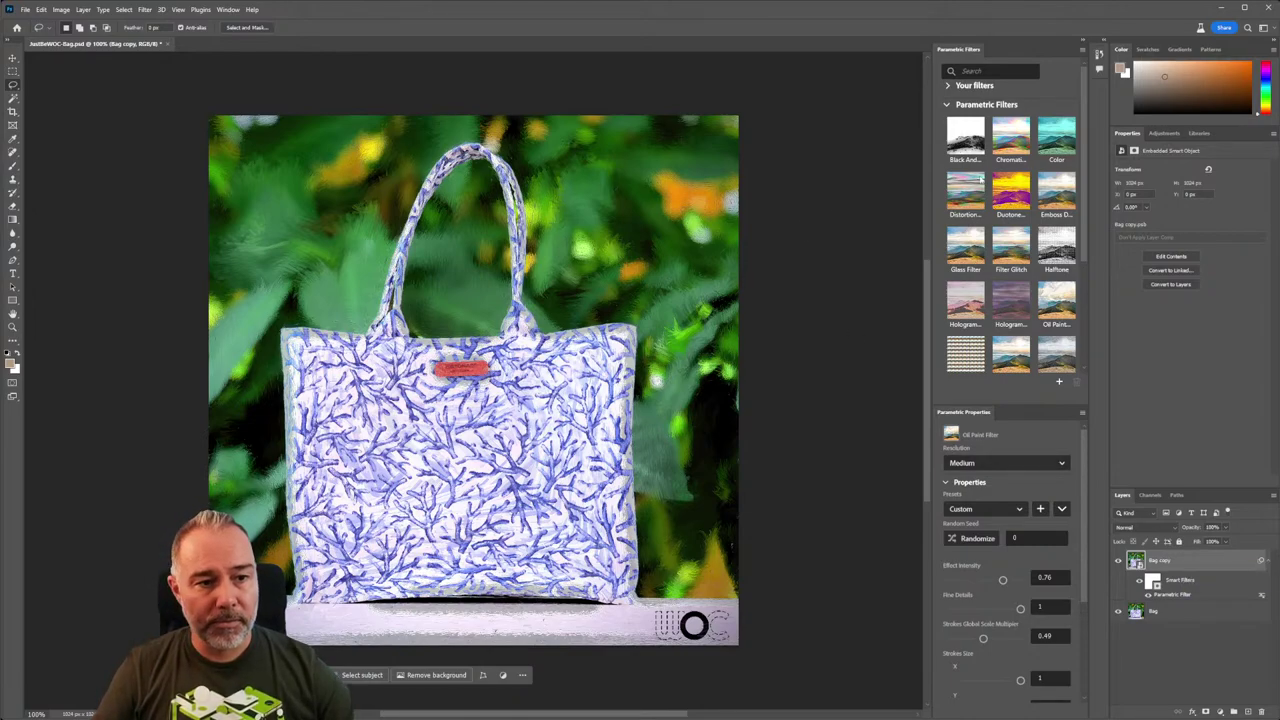
# Apply Duotone with its first colour set to green (84ff00), then return to Oil Paint.
pyautogui.click(1005, 197)
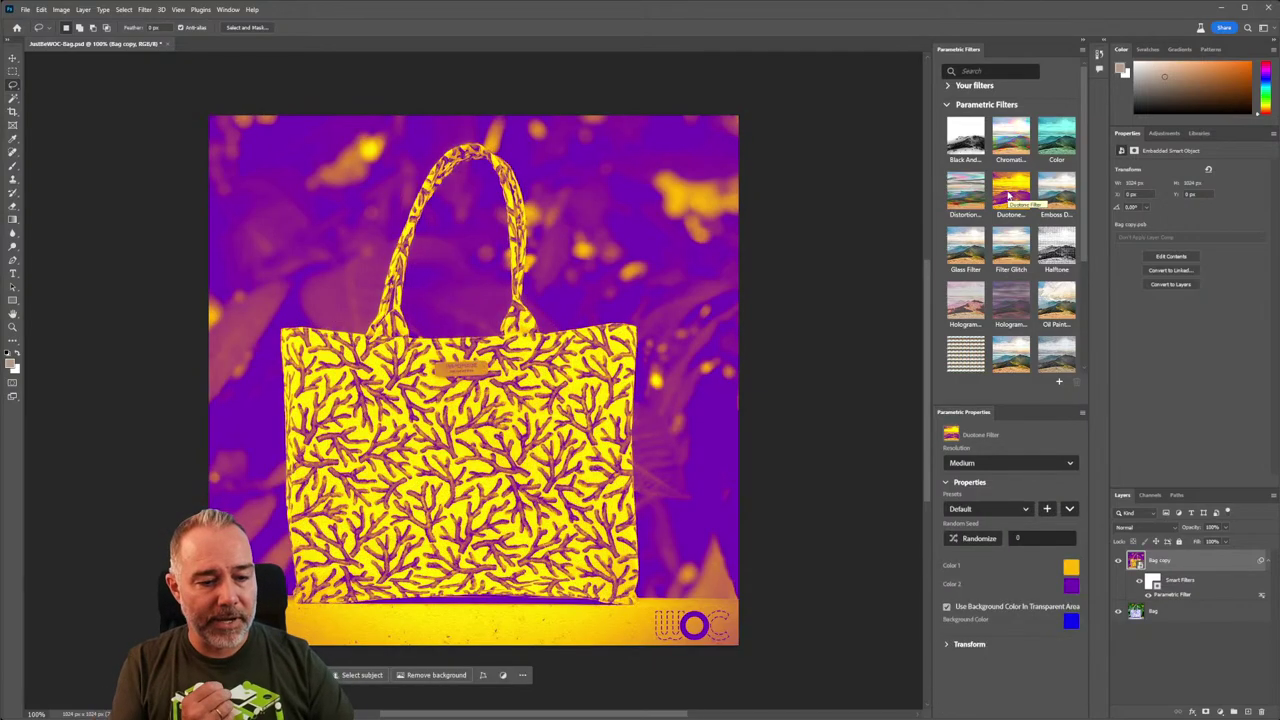
pyautogui.click(1072, 566)
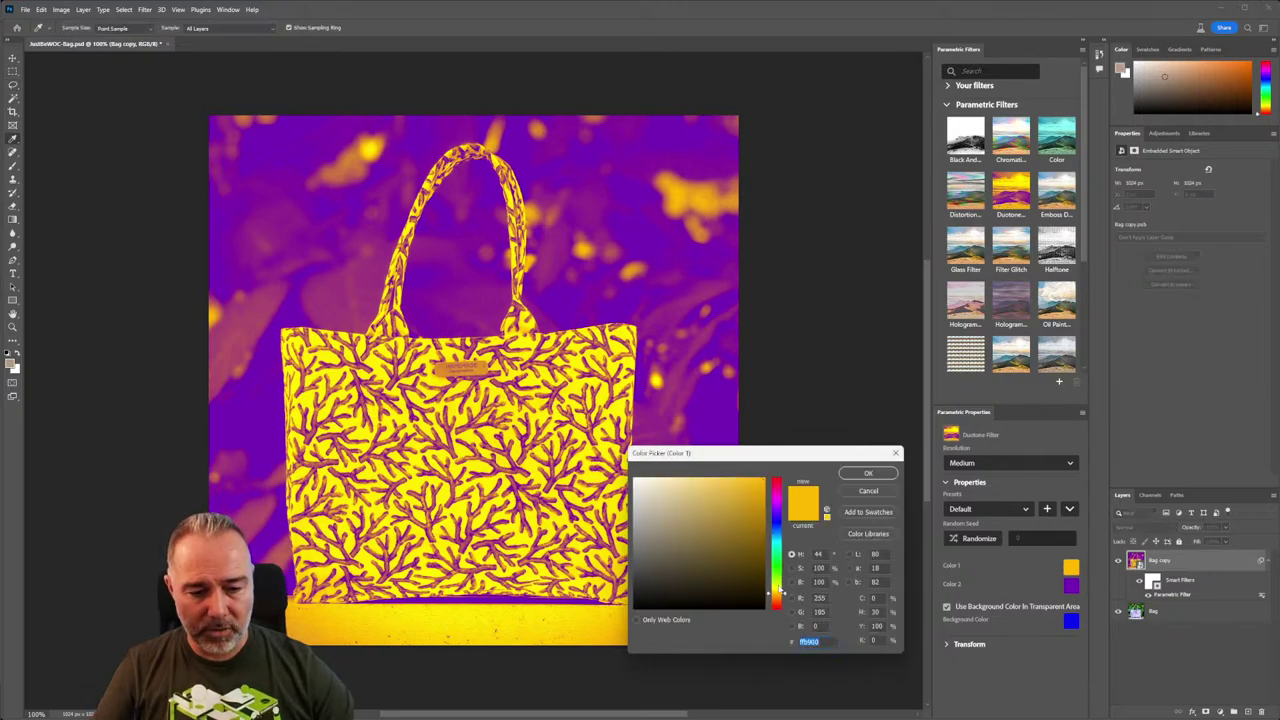
pyautogui.moveTo(782, 592); pyautogui.dragTo(782, 577)
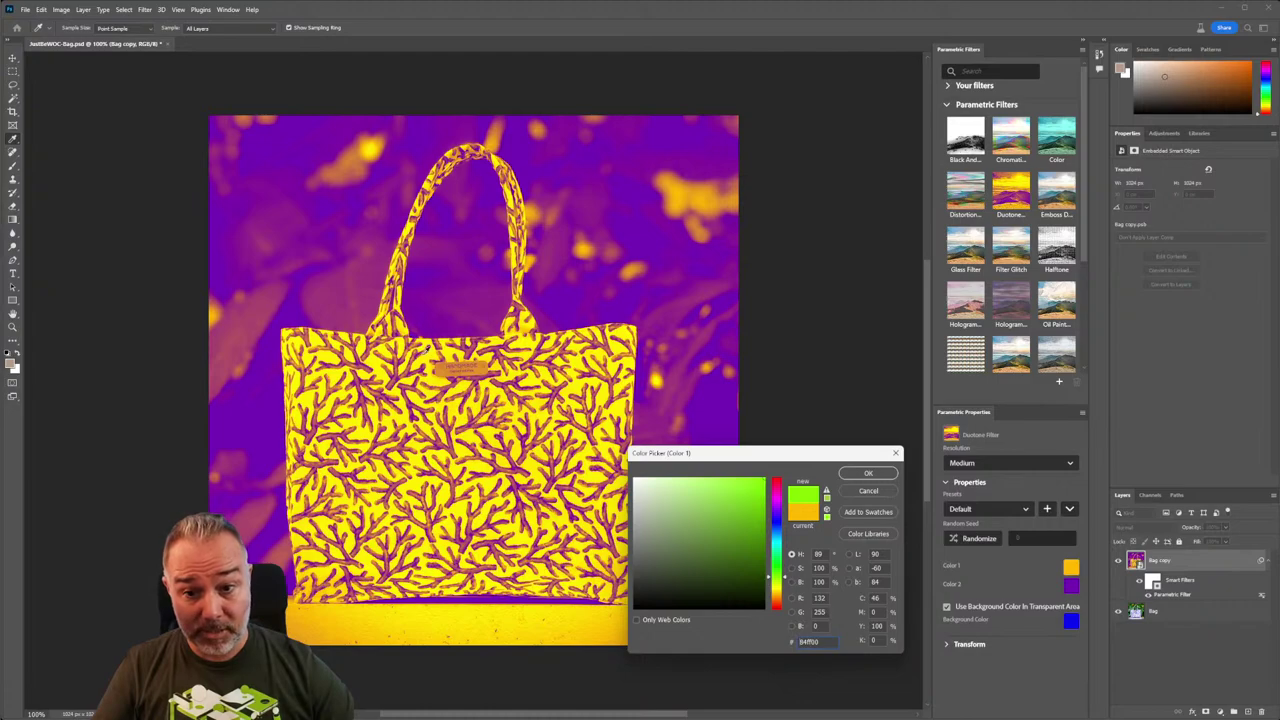
pyautogui.click(866, 473)
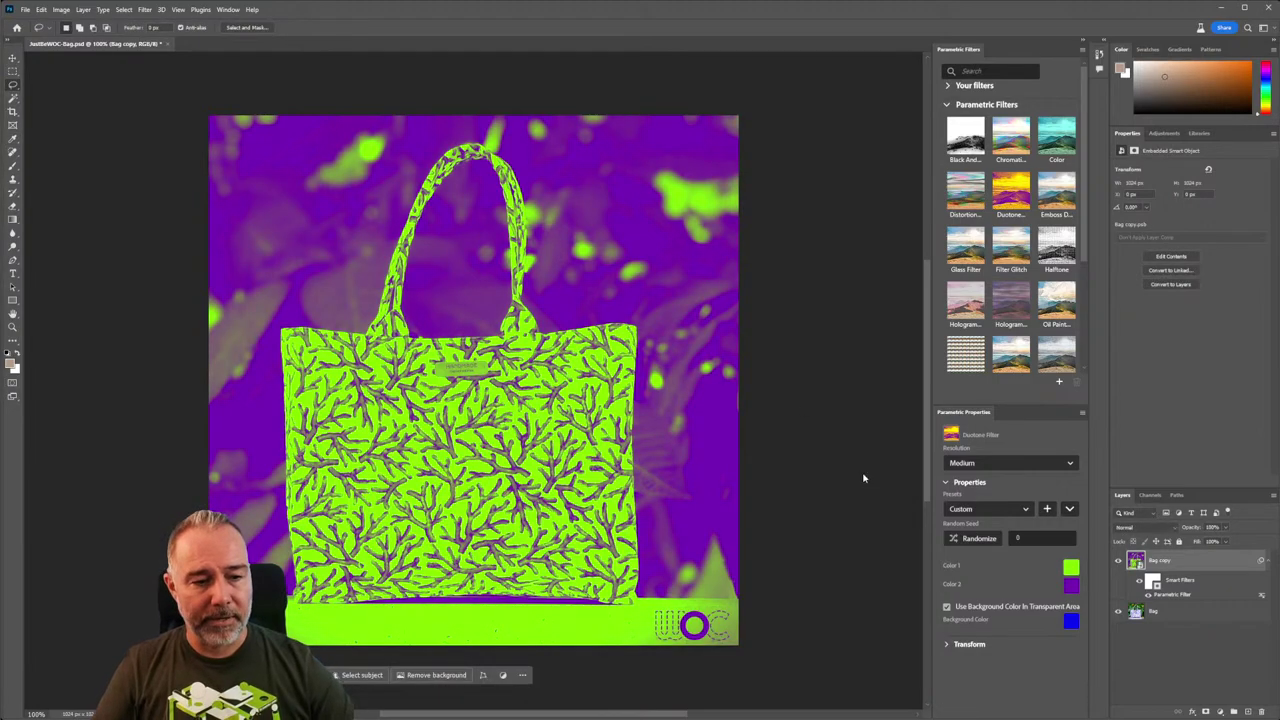
pyautogui.click(1060, 312)
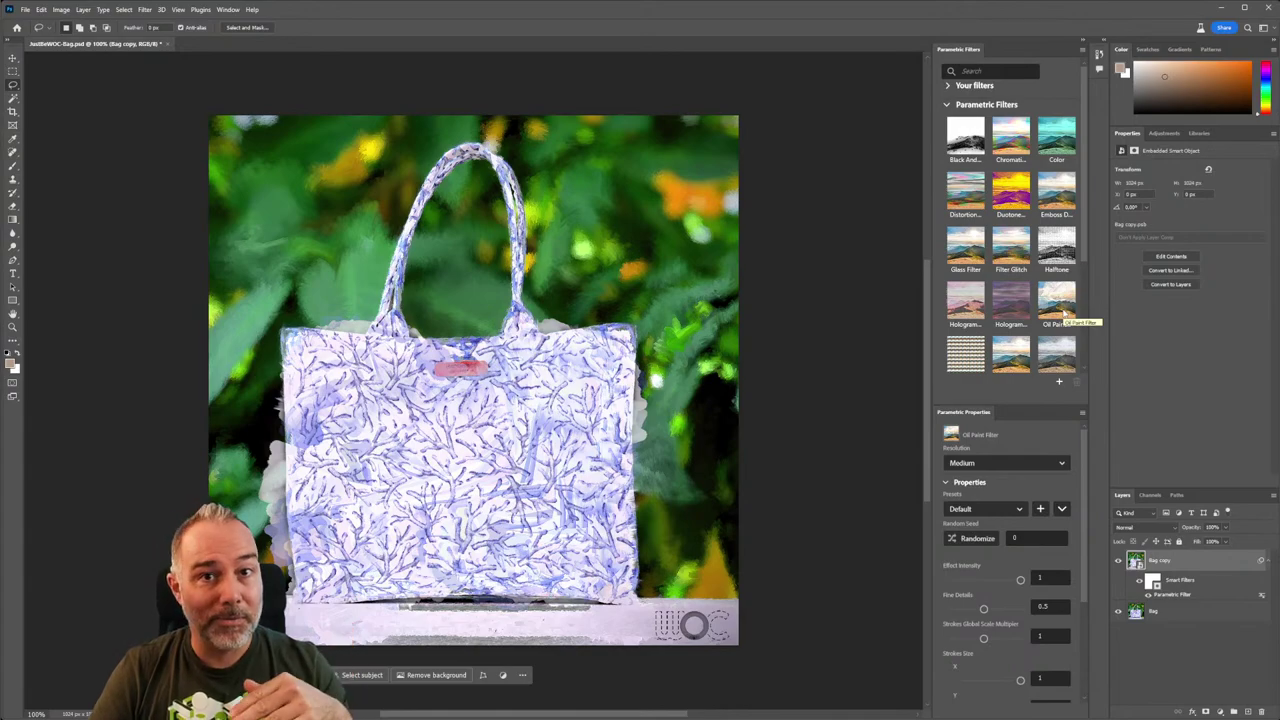
# Add a default yellow-and-purple Duotone filter over the Oil Paint filter.
pyautogui.click(1019, 200)
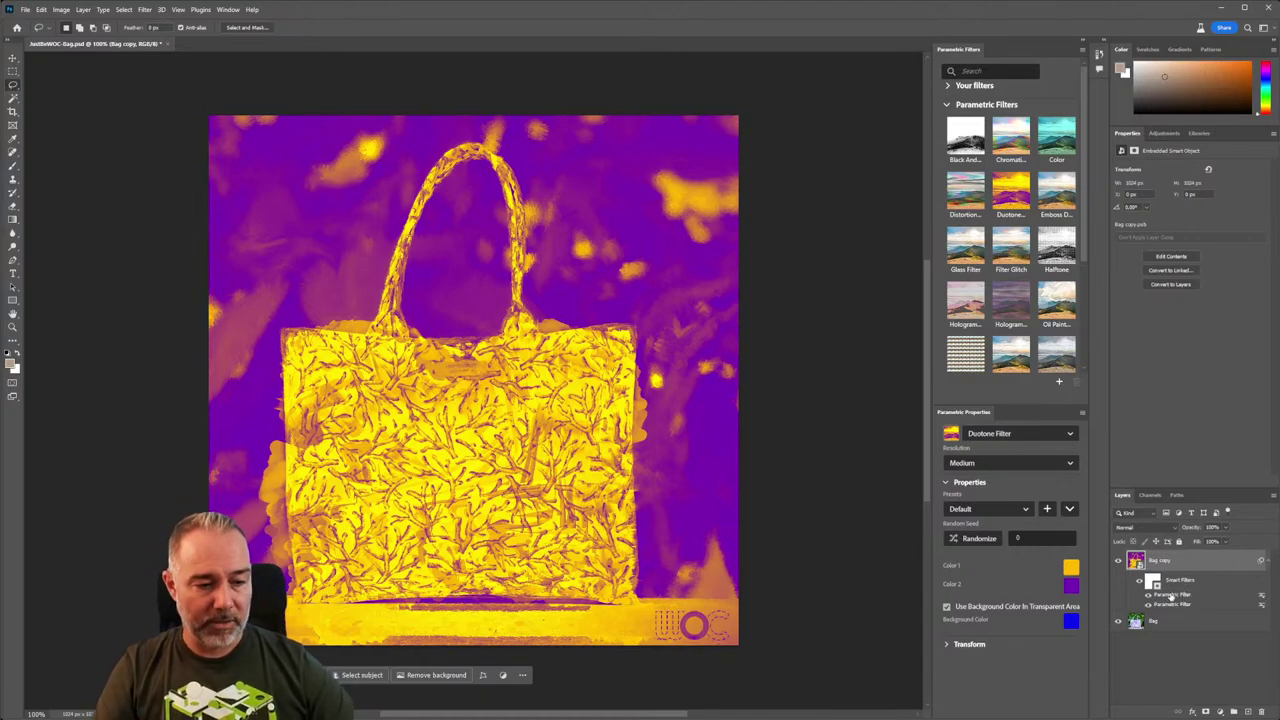
# Set the Duotone filter's blending mode to Color at 100% opacity to preview it.
pyautogui.doubleClick(1262, 598)
pyautogui.moveTo(147, 262); pyautogui.dragTo(676, 240)
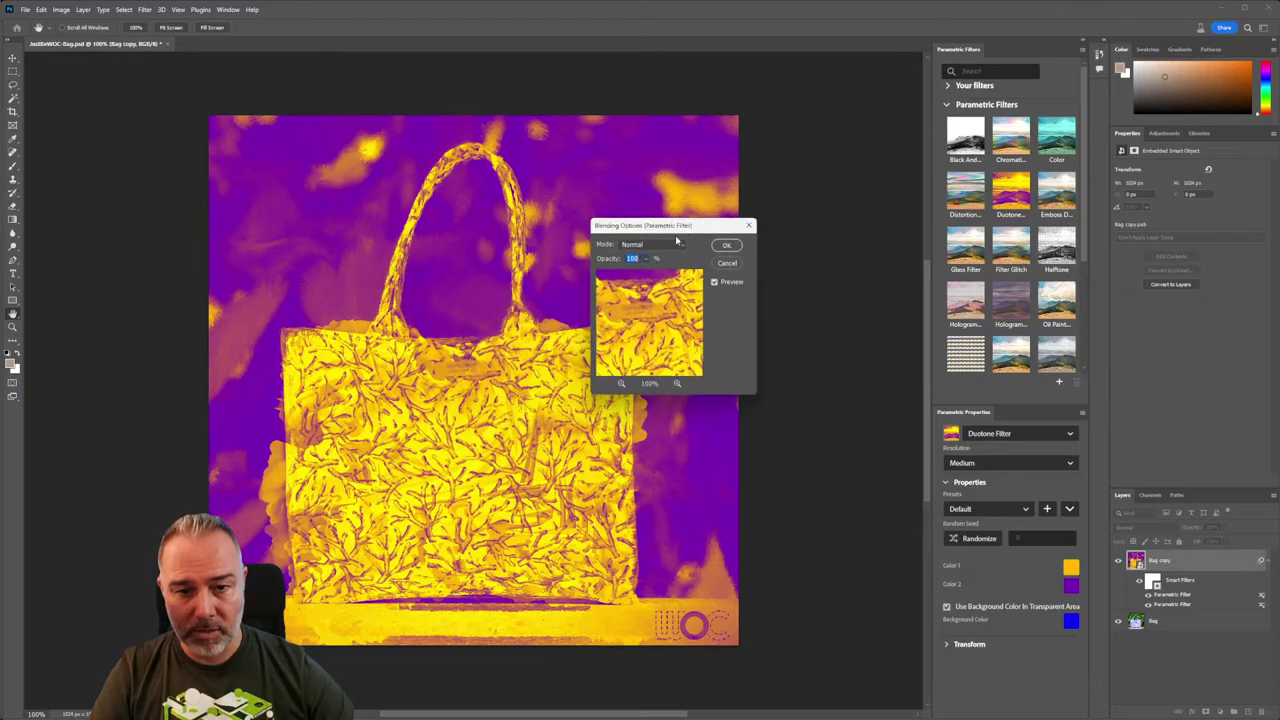
pyautogui.click(667, 246)
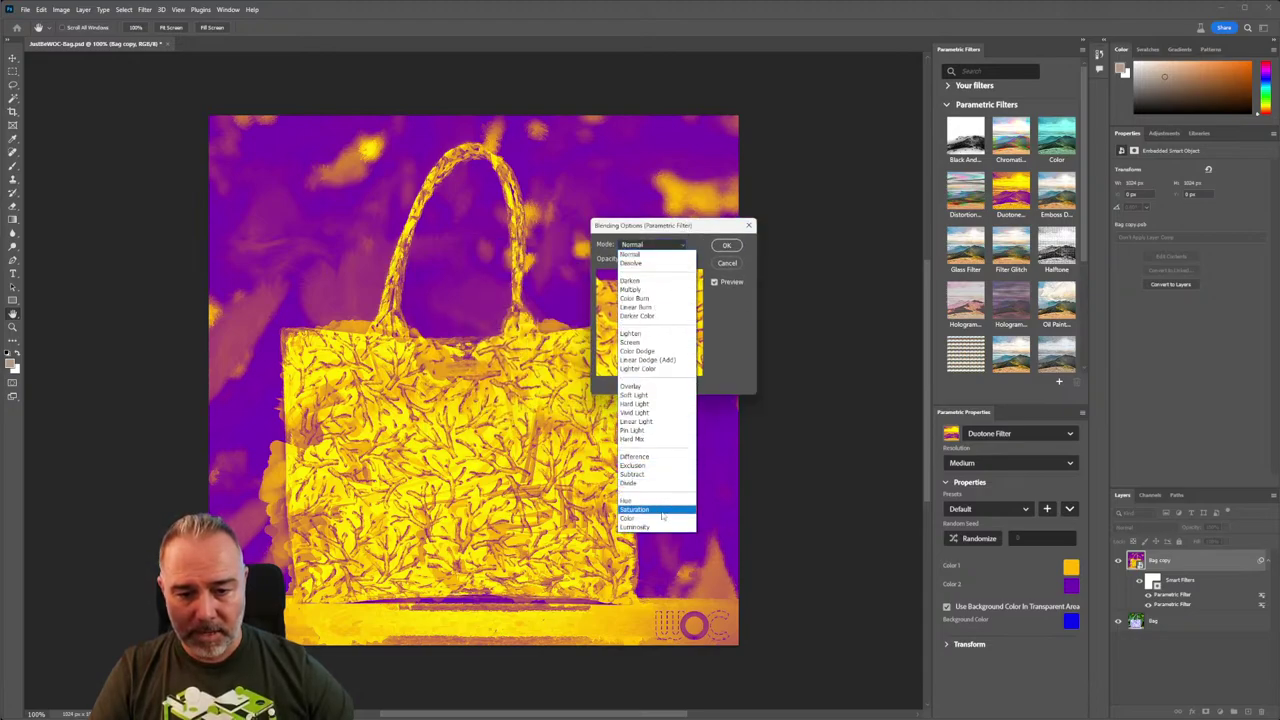
pyautogui.click(660, 519)
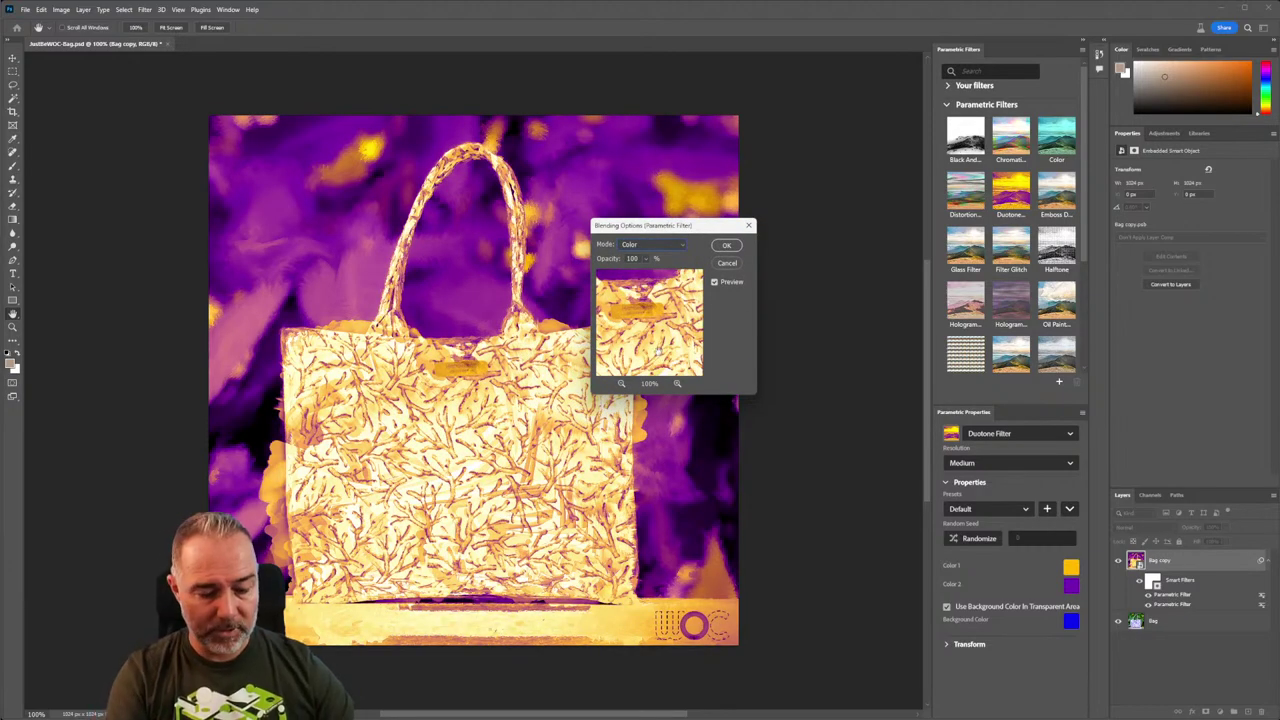
pyautogui.moveTo(646, 227); pyautogui.dragTo(692, 232)
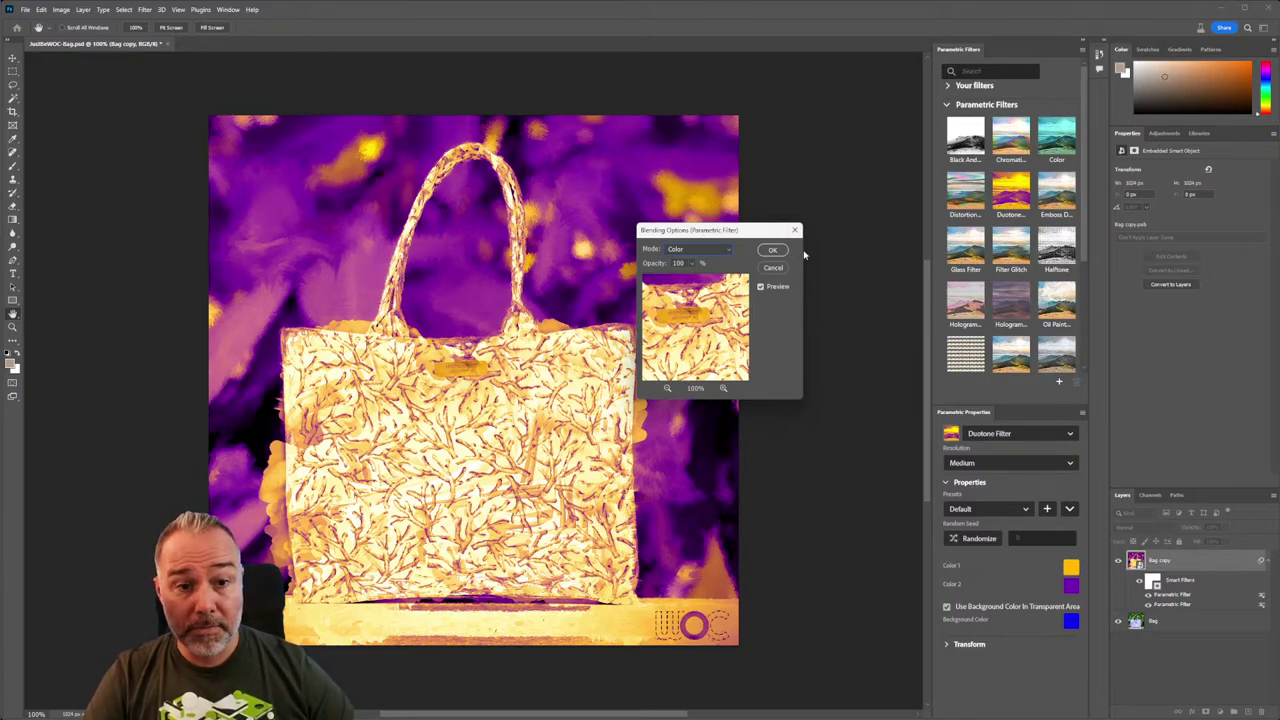
# Cancel the Color blend change and briefly inspect the Duotone's Transform settings.
pyautogui.click(768, 269)
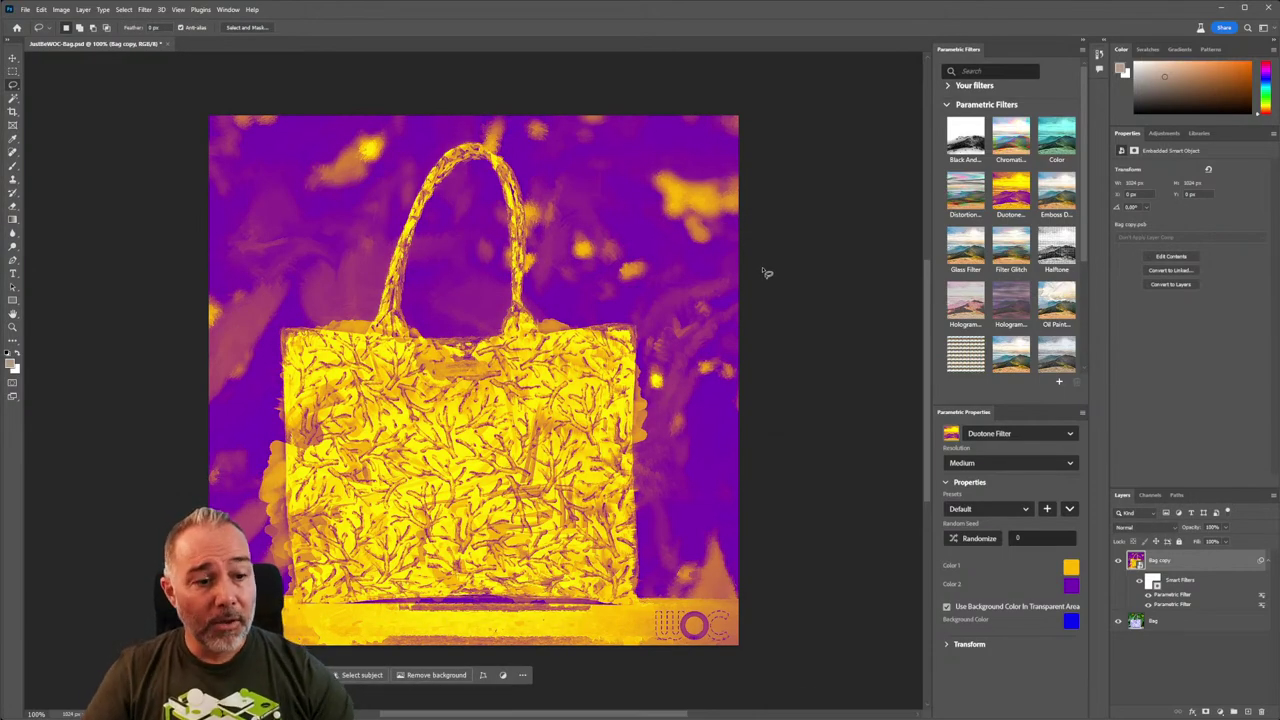
pyautogui.click(948, 646)
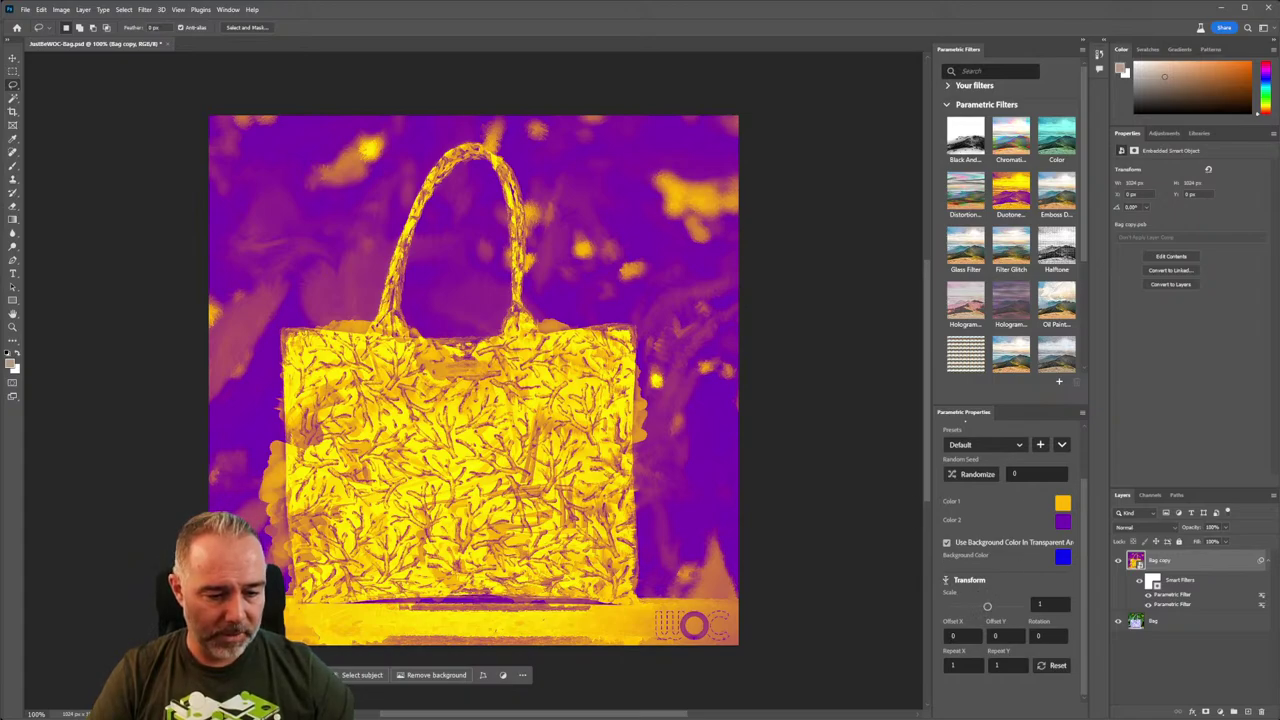
pyautogui.click(945, 580)
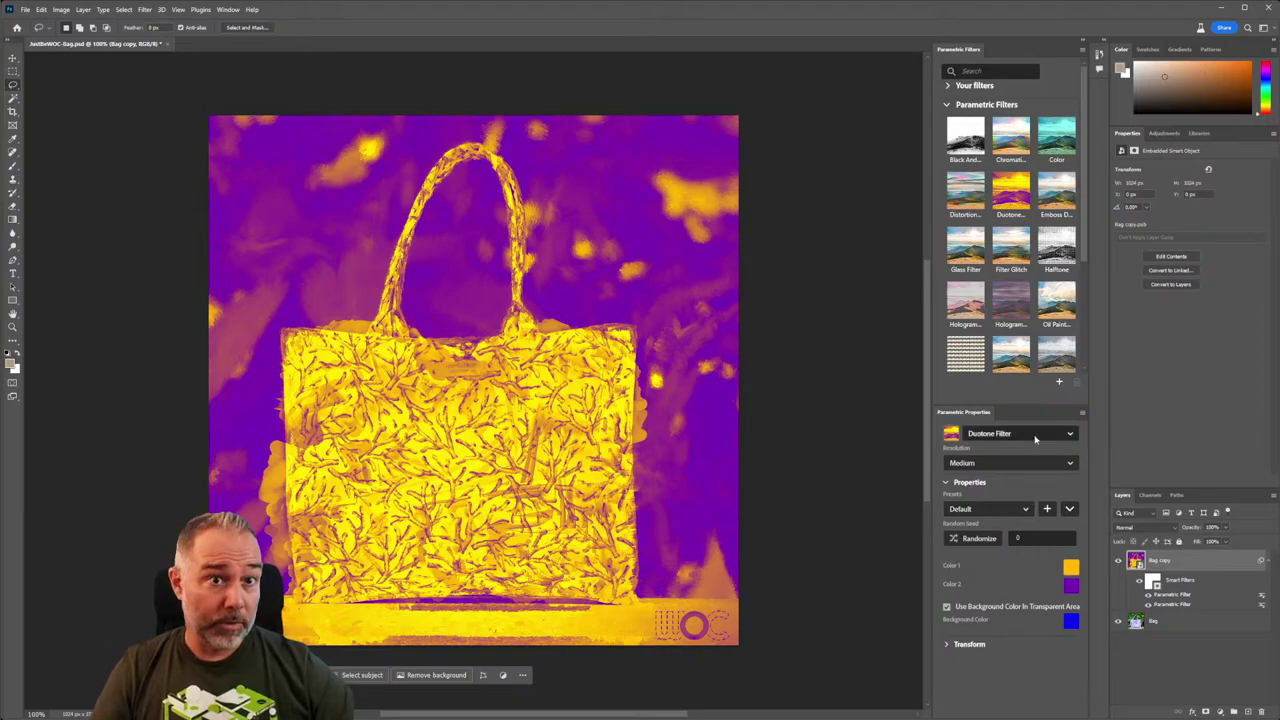
# Show the saved custom filters and delete the filtered Bag copy layer.
pyautogui.click(955, 104)
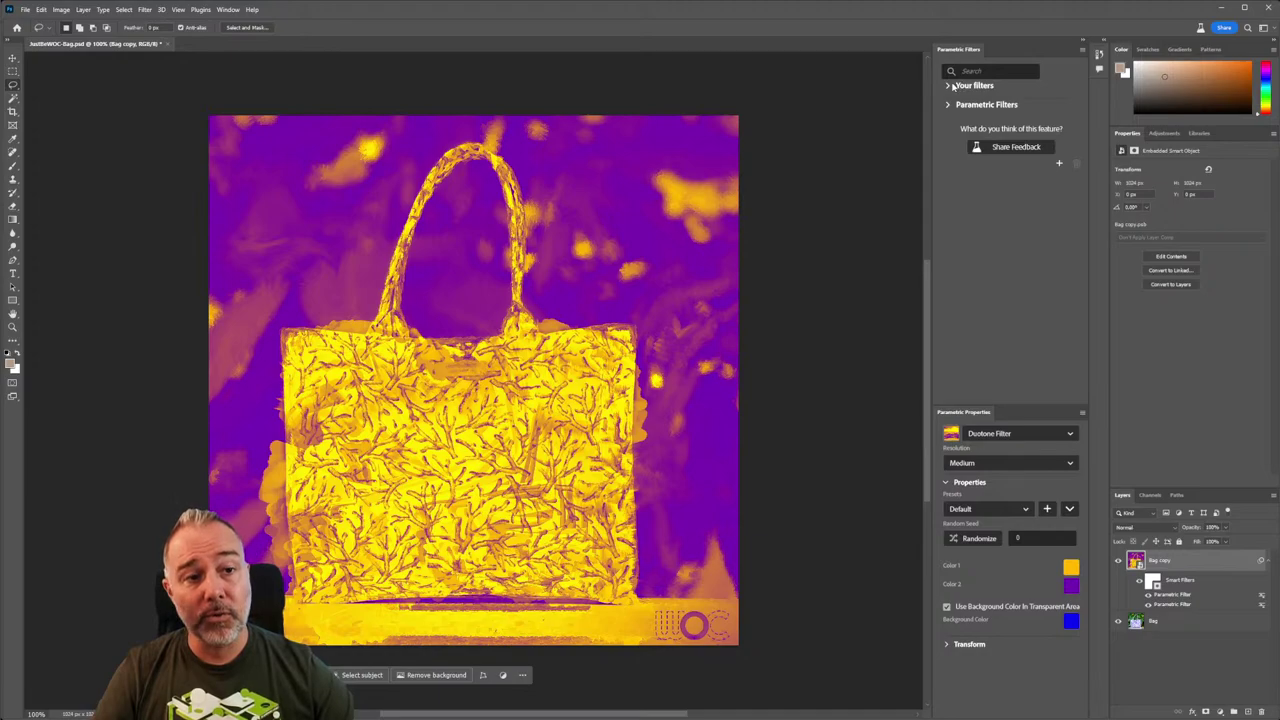
pyautogui.click(958, 88)
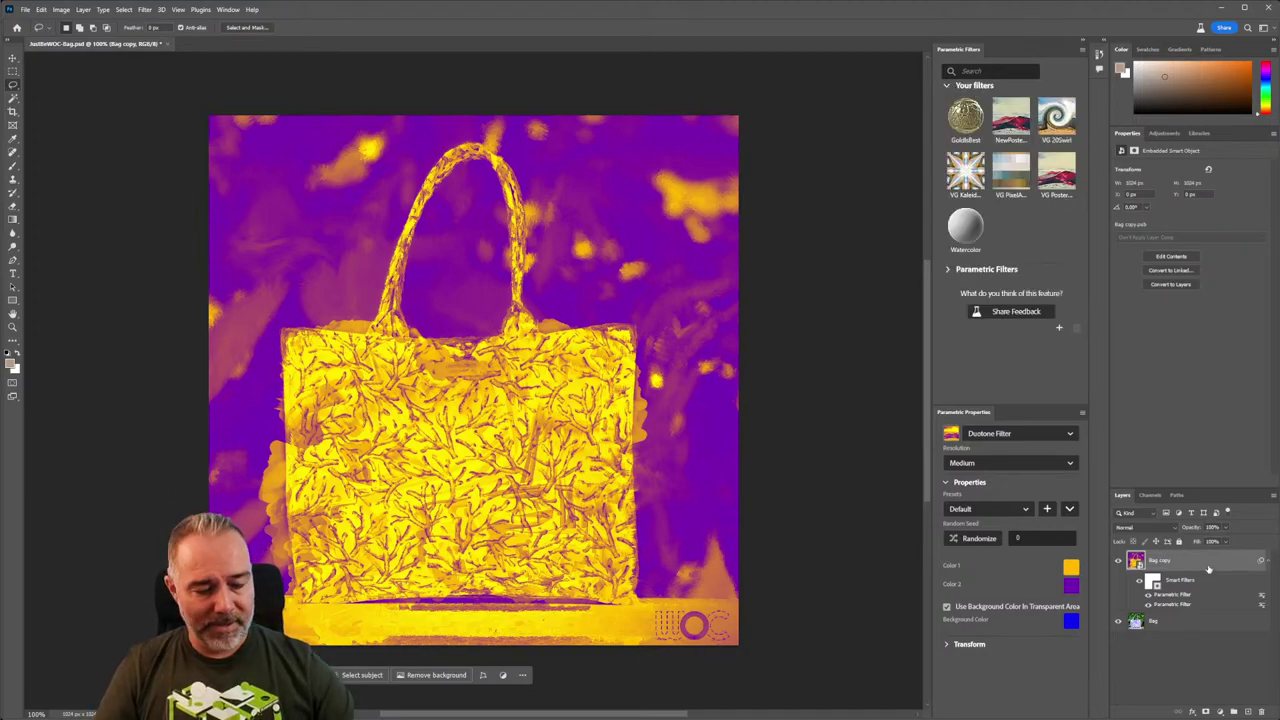
pyautogui.press('Delete')
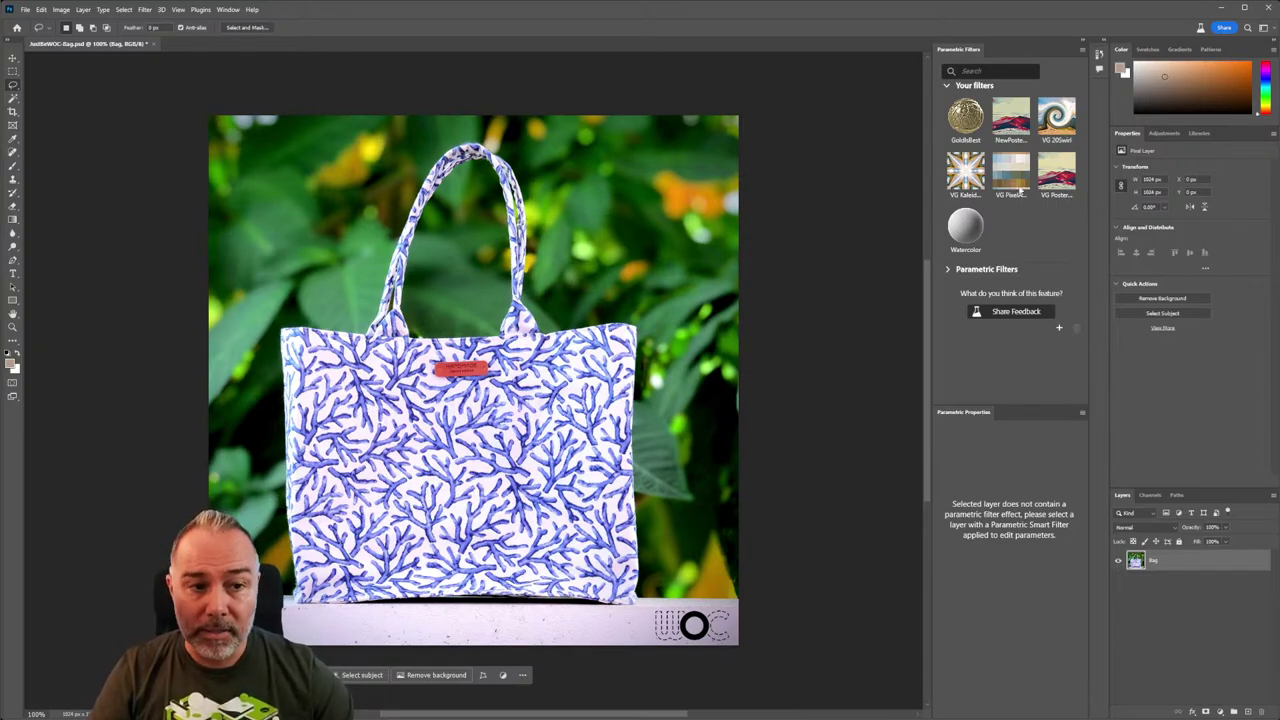
# Apply VG PixelArtify to the bag: Resolution 7, Simplify Coloring off, Pixel Borders on.
pyautogui.click(1010, 175)
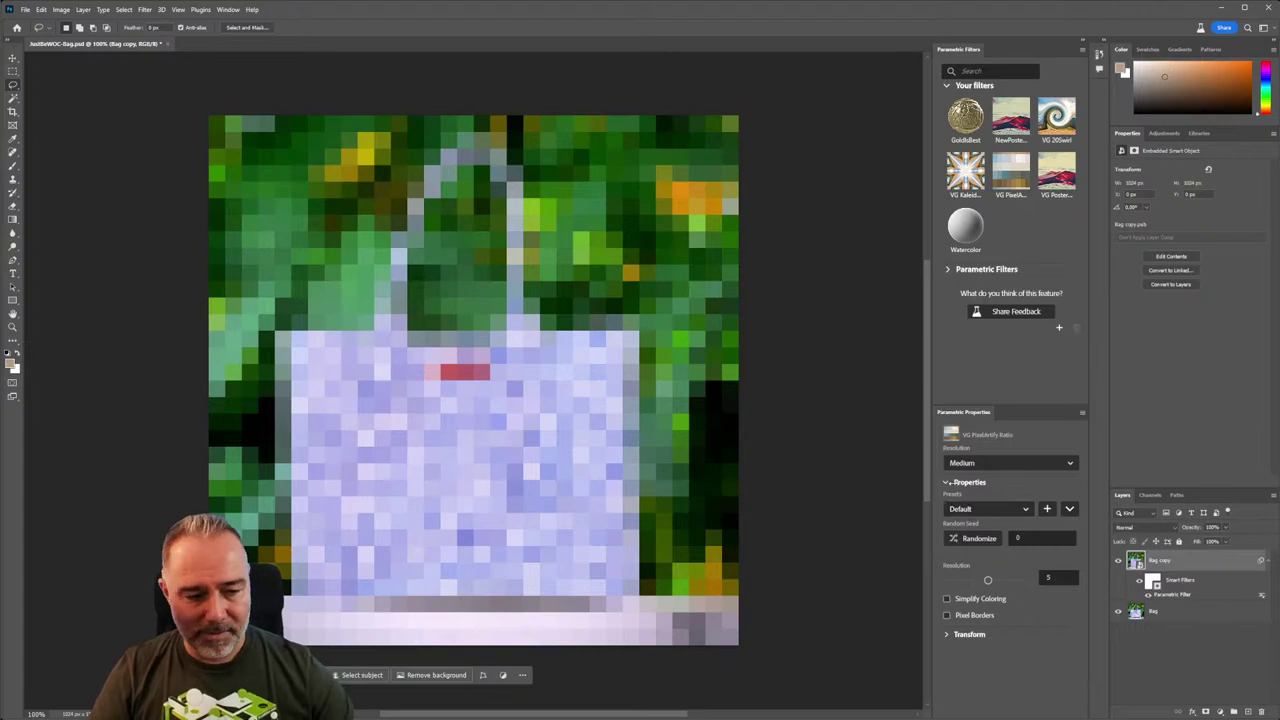
pyautogui.click(1005, 580)
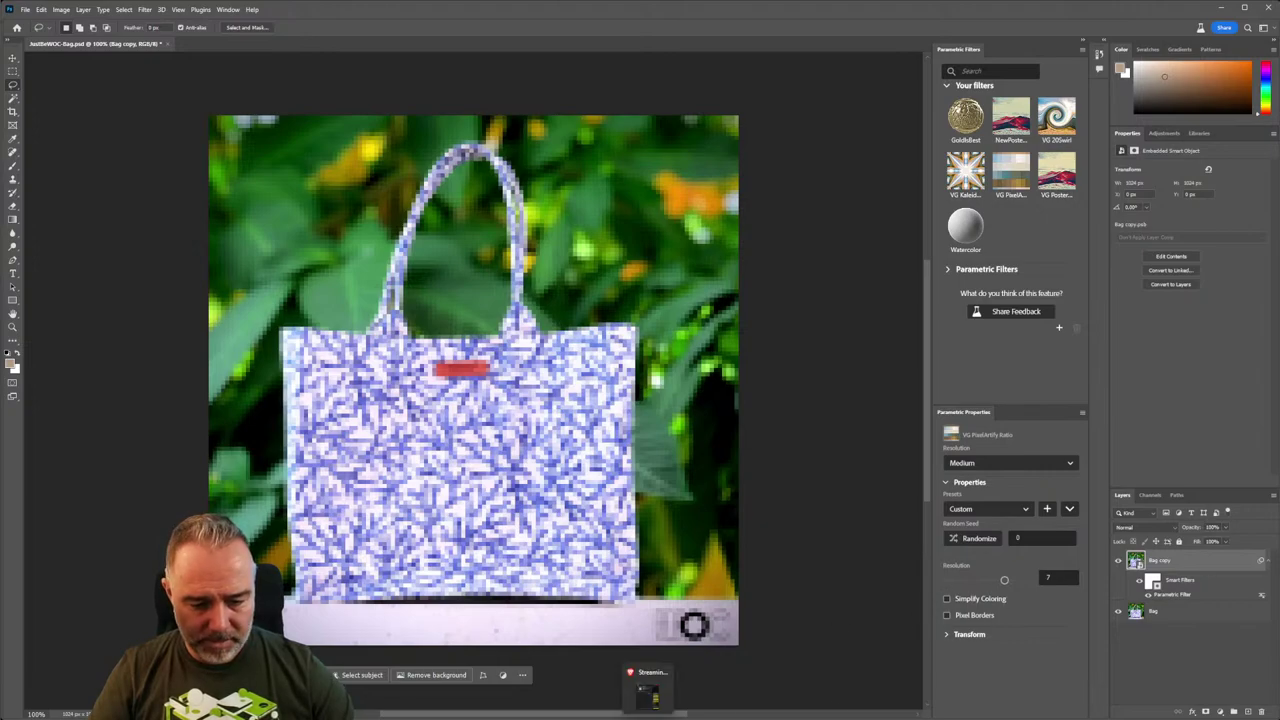
pyautogui.click(946, 600)
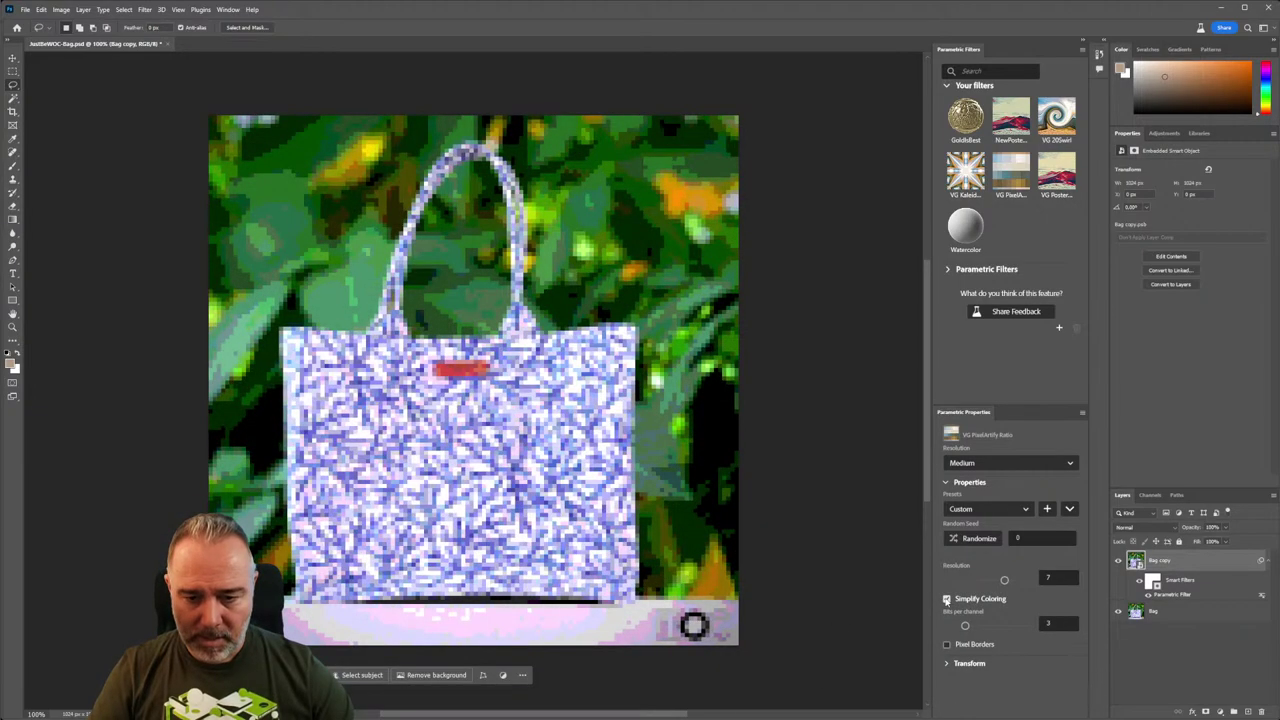
pyautogui.click(946, 599)
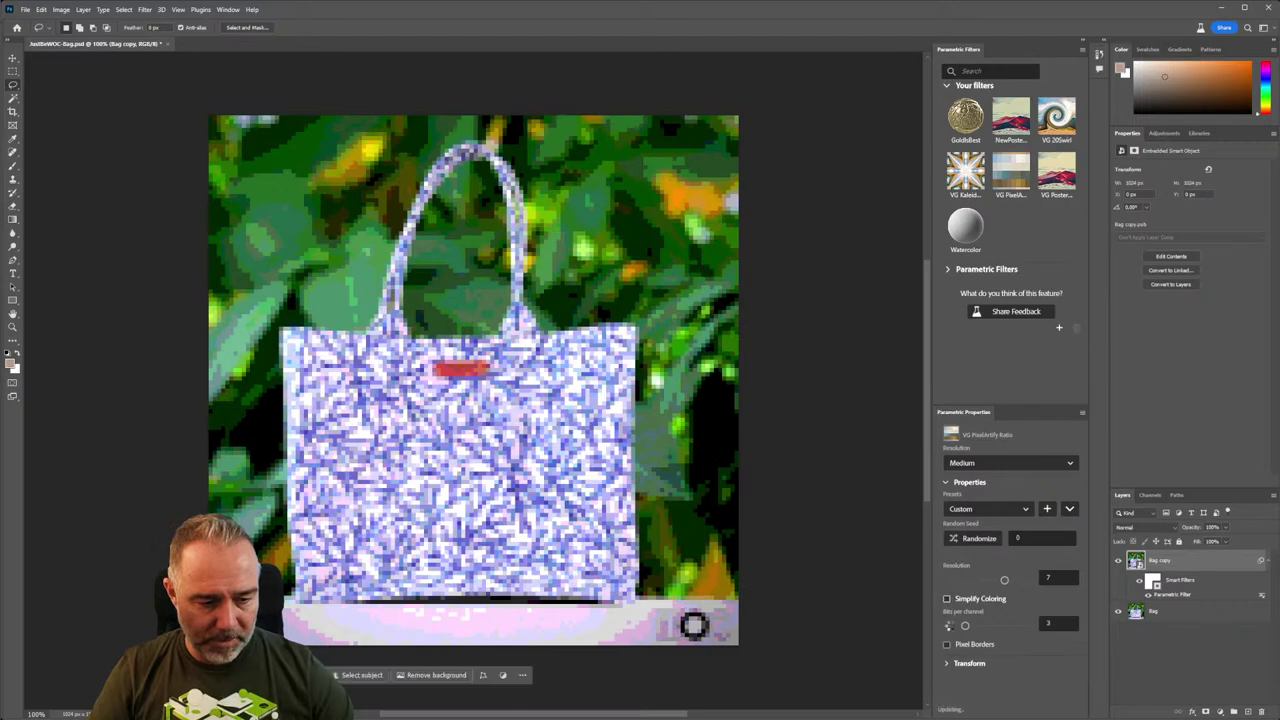
pyautogui.click(946, 615)
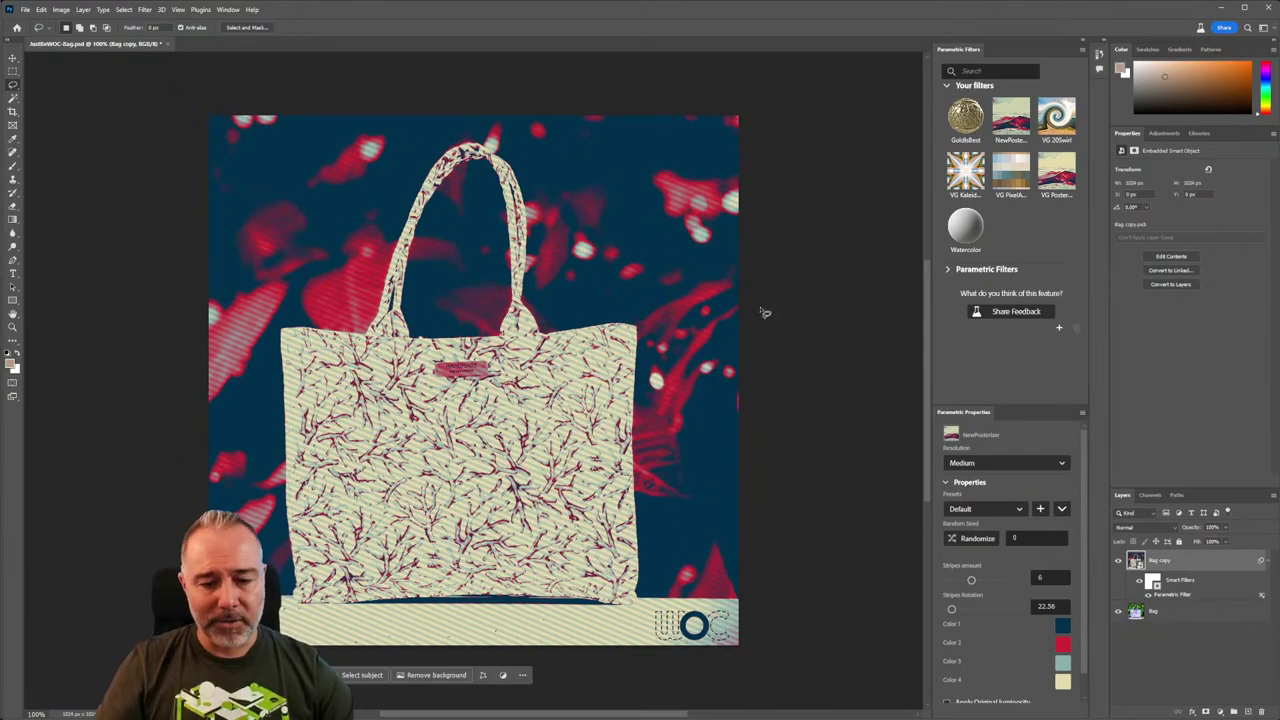
# In Designer, open VG_Posterizer from VG_Posterize-Filter.sbs and select all its nodes.
pyautogui.moveTo(670, 719)
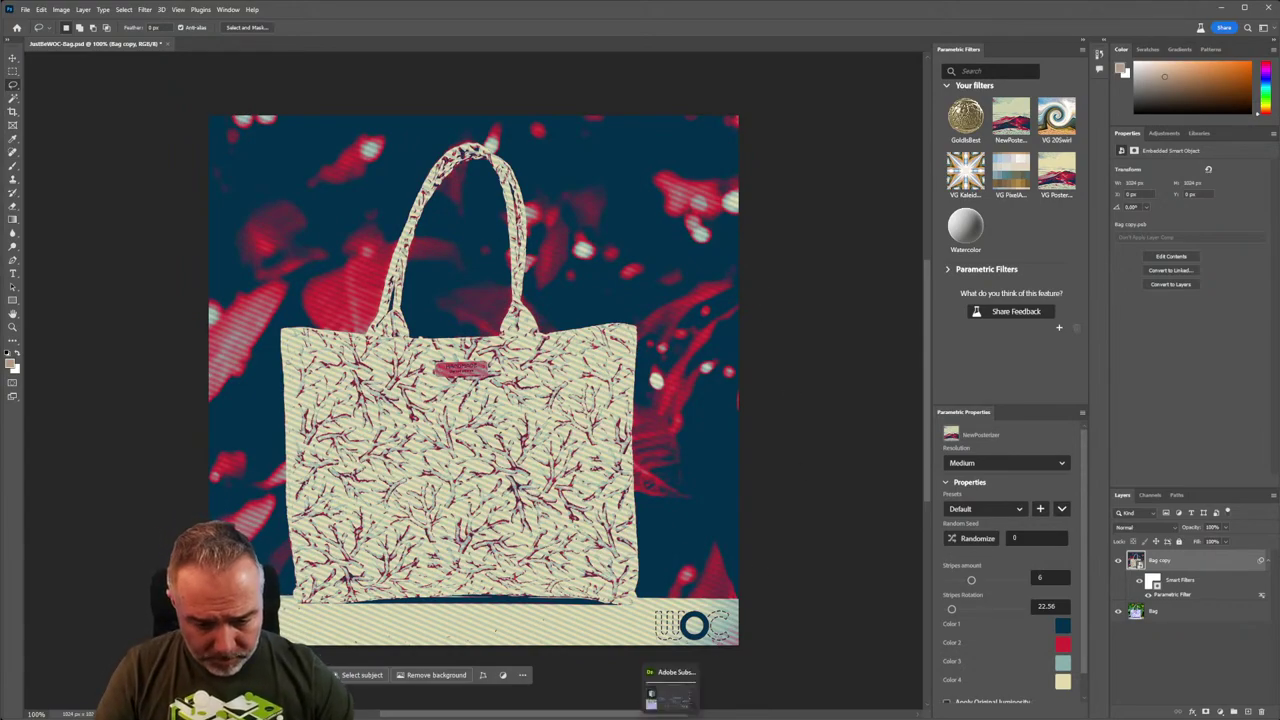
pyautogui.click(660, 695)
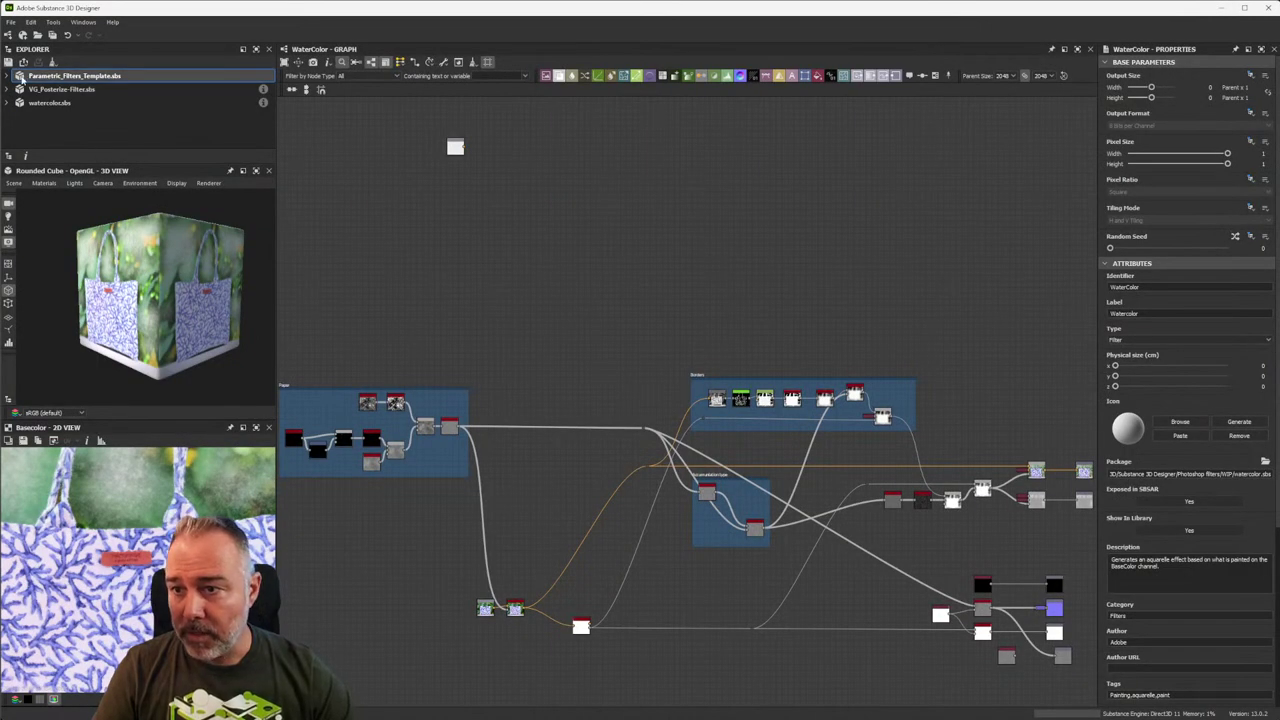
pyautogui.click(9, 89)
pyautogui.click(57, 103)
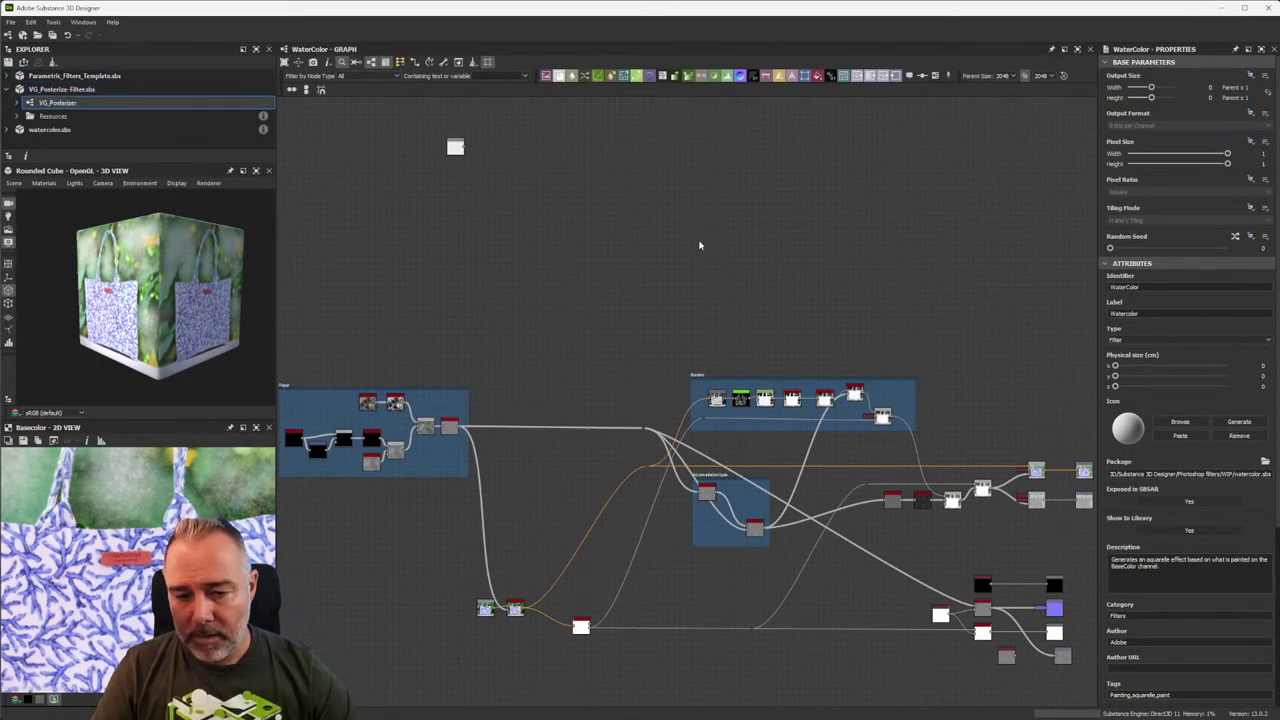
pyautogui.press('f')
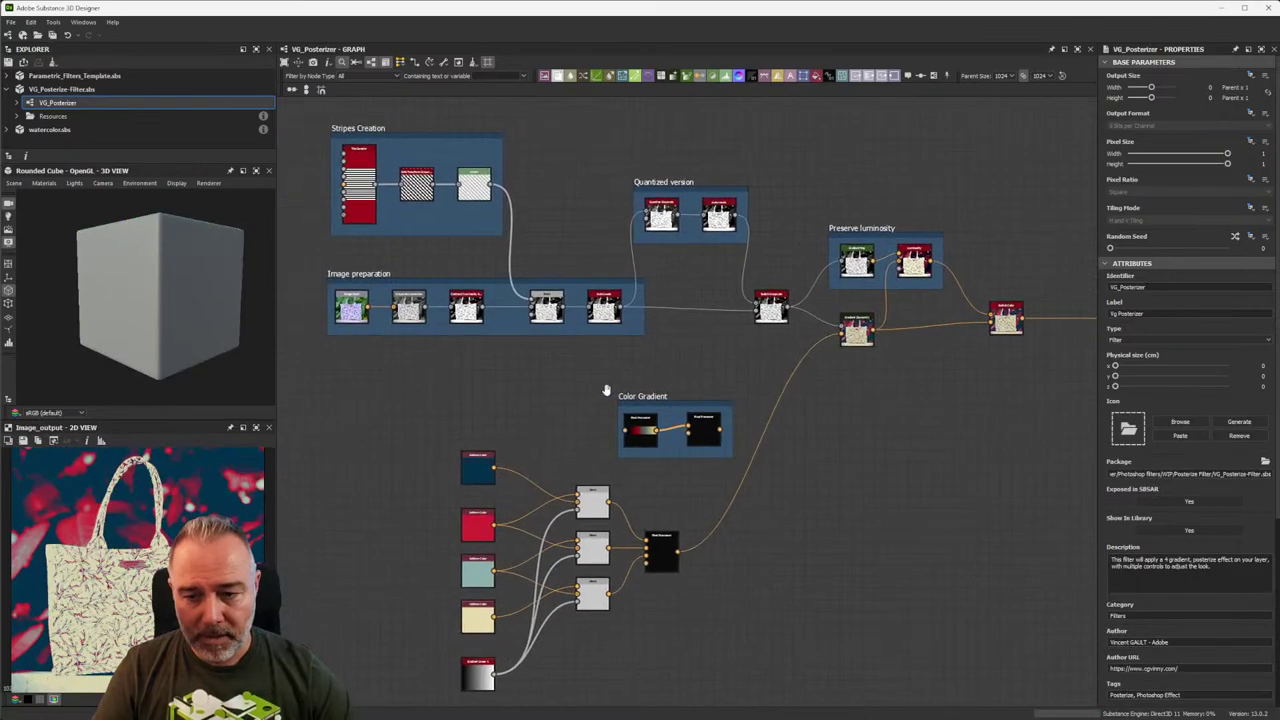
pyautogui.moveTo(353, 158); pyautogui.dragTo(1040, 654)
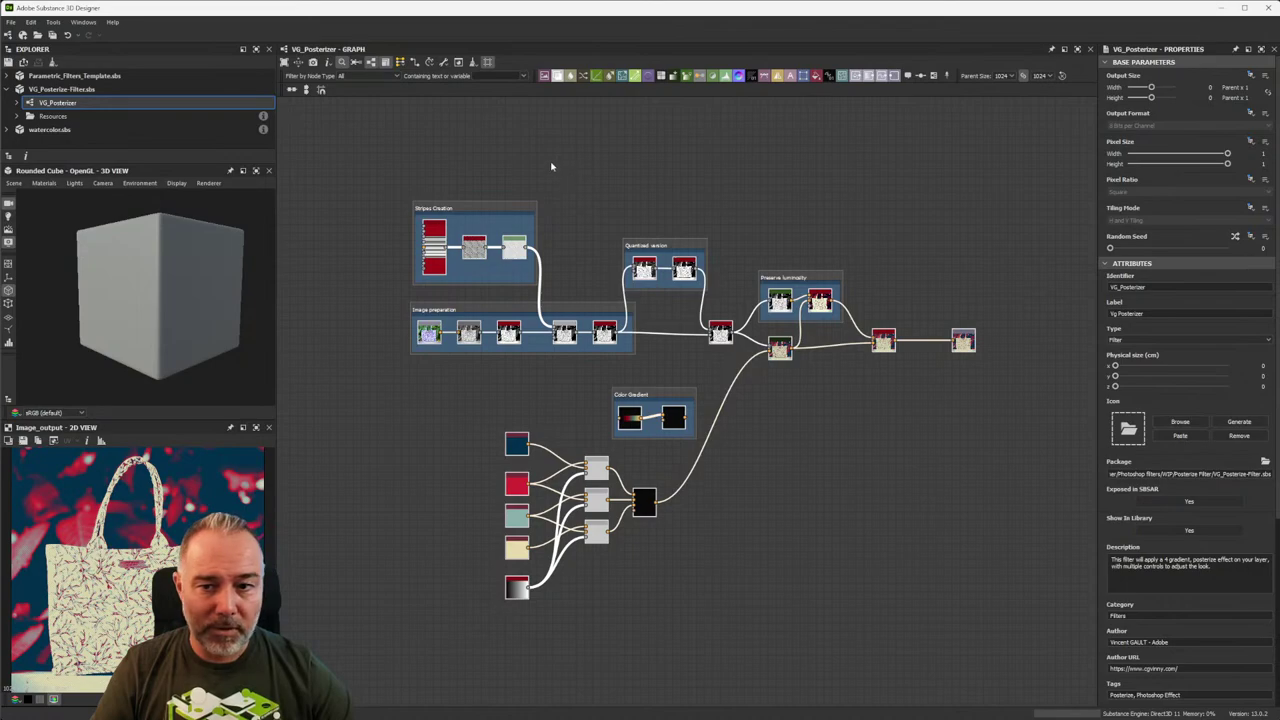
pyautogui.moveTo(351, 150); pyautogui.dragTo(1027, 643)
# Zoom into the Stripes Creation area and inspect the Safe Transform Grayscale node.
pyautogui.scroll(8, 390, 245)
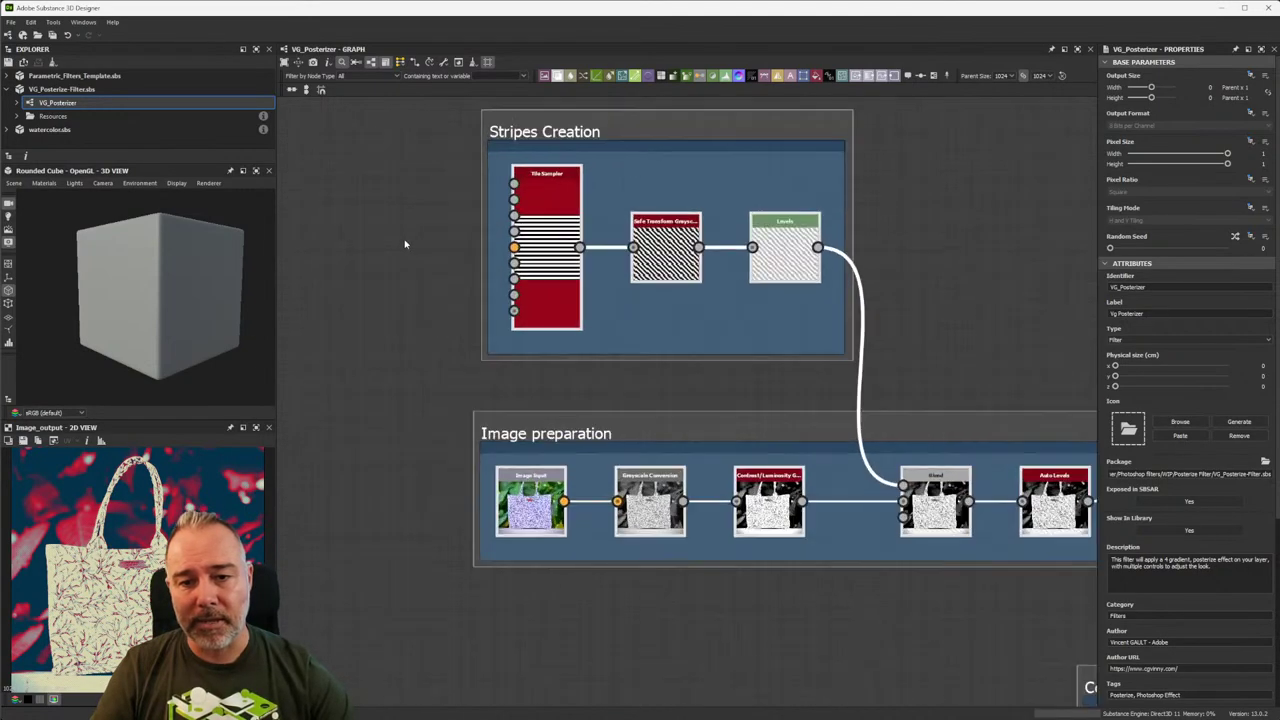
pyautogui.scroll(-2, 460, 310)
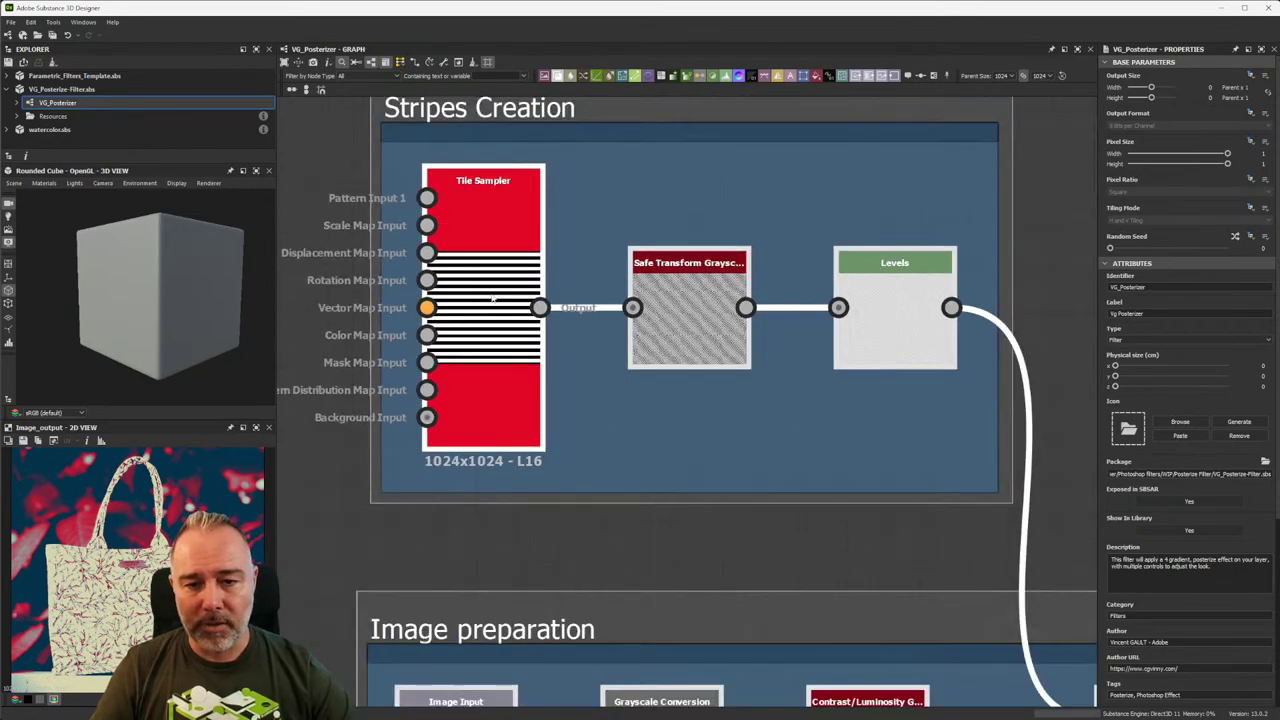
pyautogui.scroll(3, 461, 295)
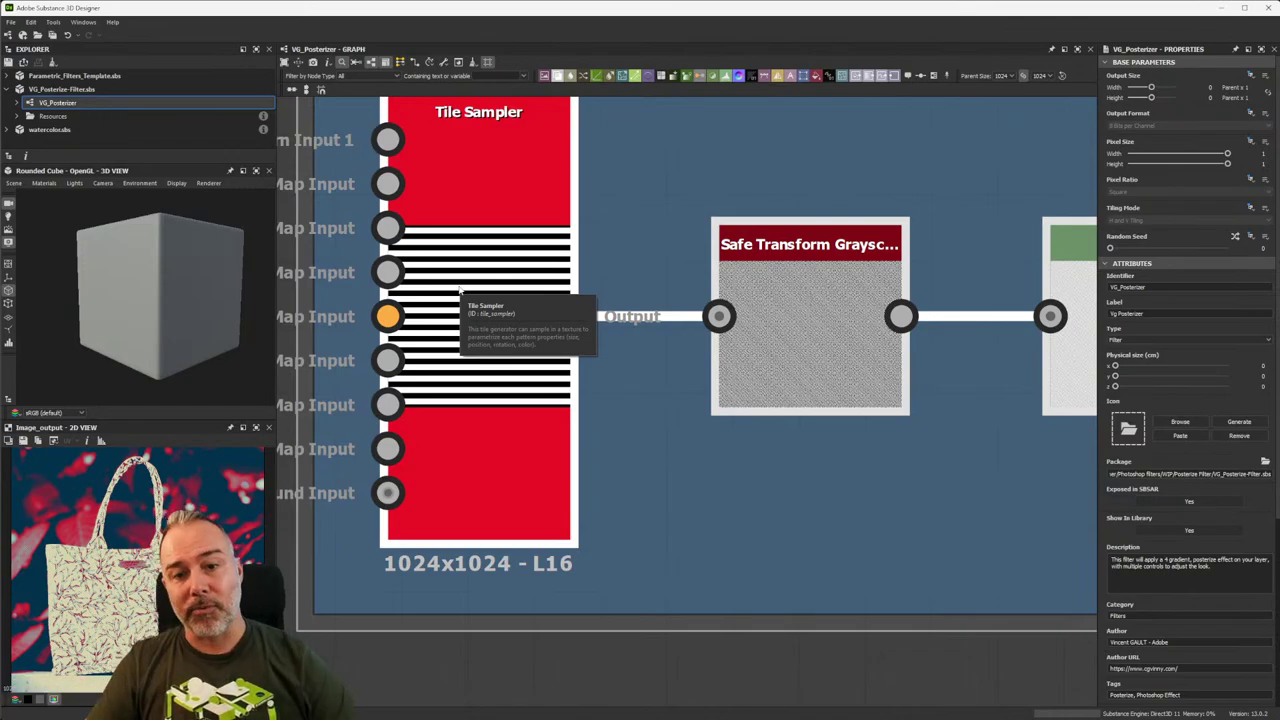
pyautogui.scroll(-5, 512, 267)
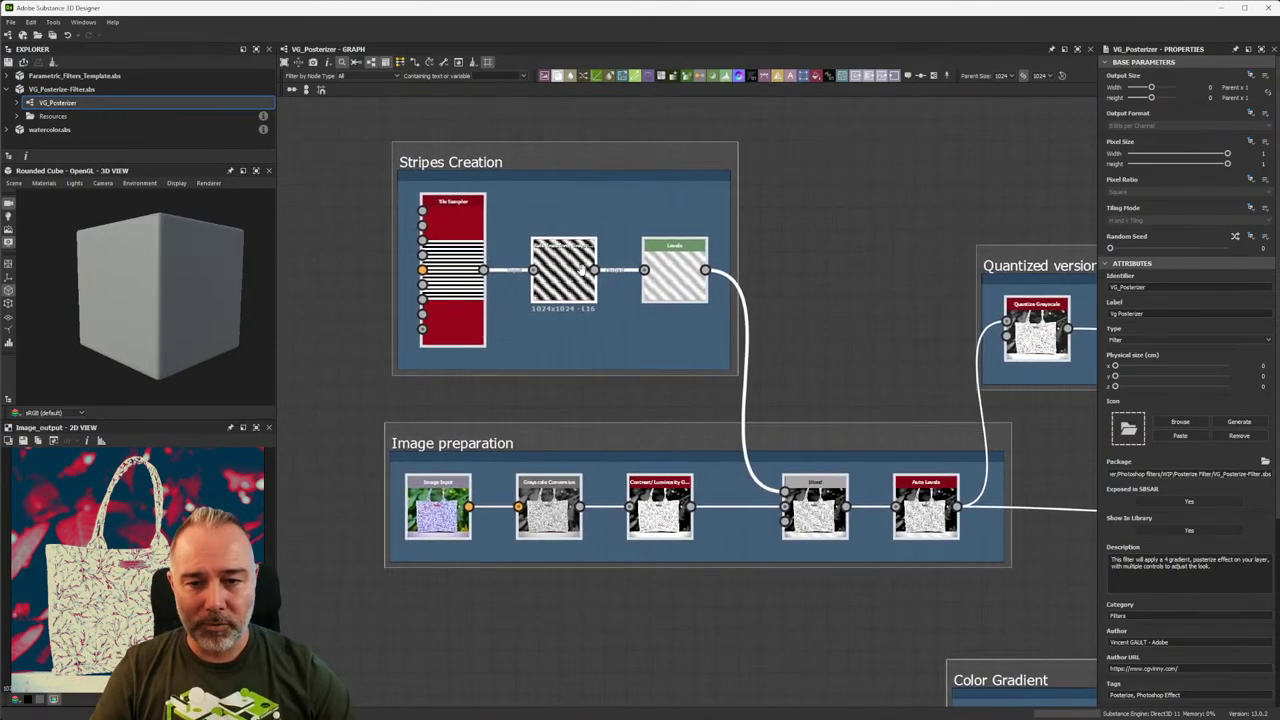
pyautogui.scroll(5, 546, 270)
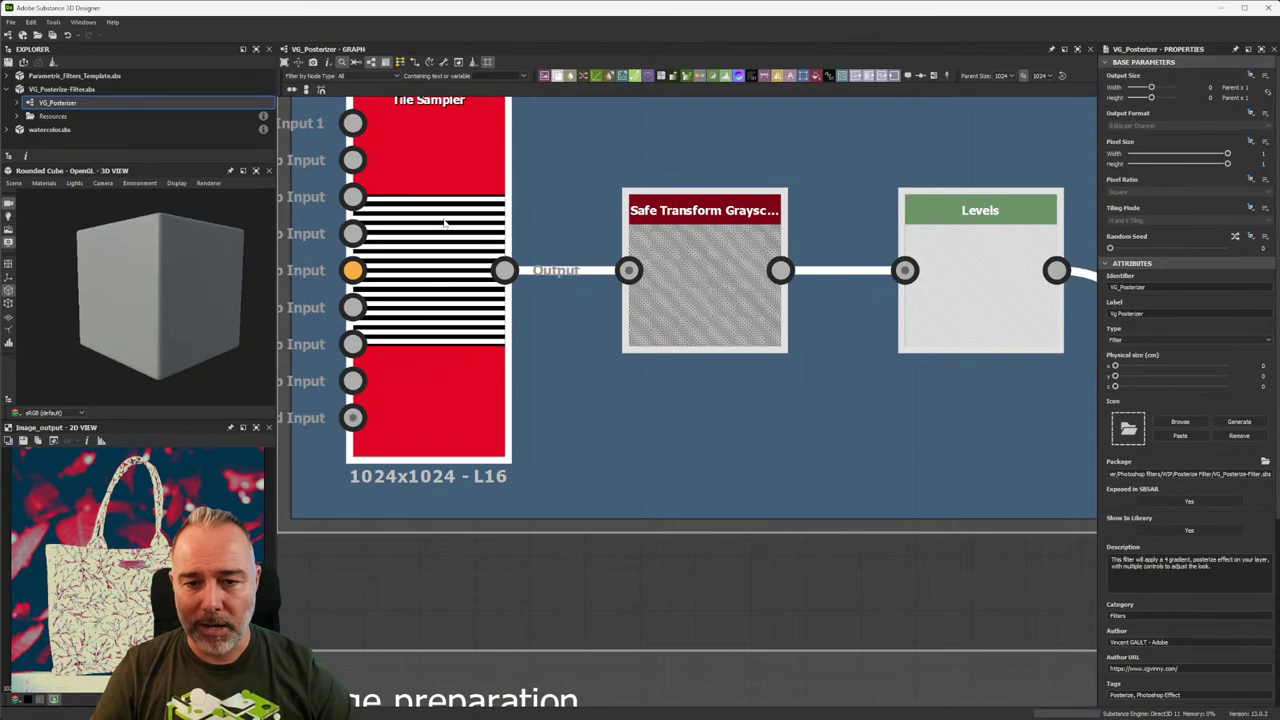
pyautogui.scroll(1, 620, 224)
pyautogui.scroll(-3, 560, 241)
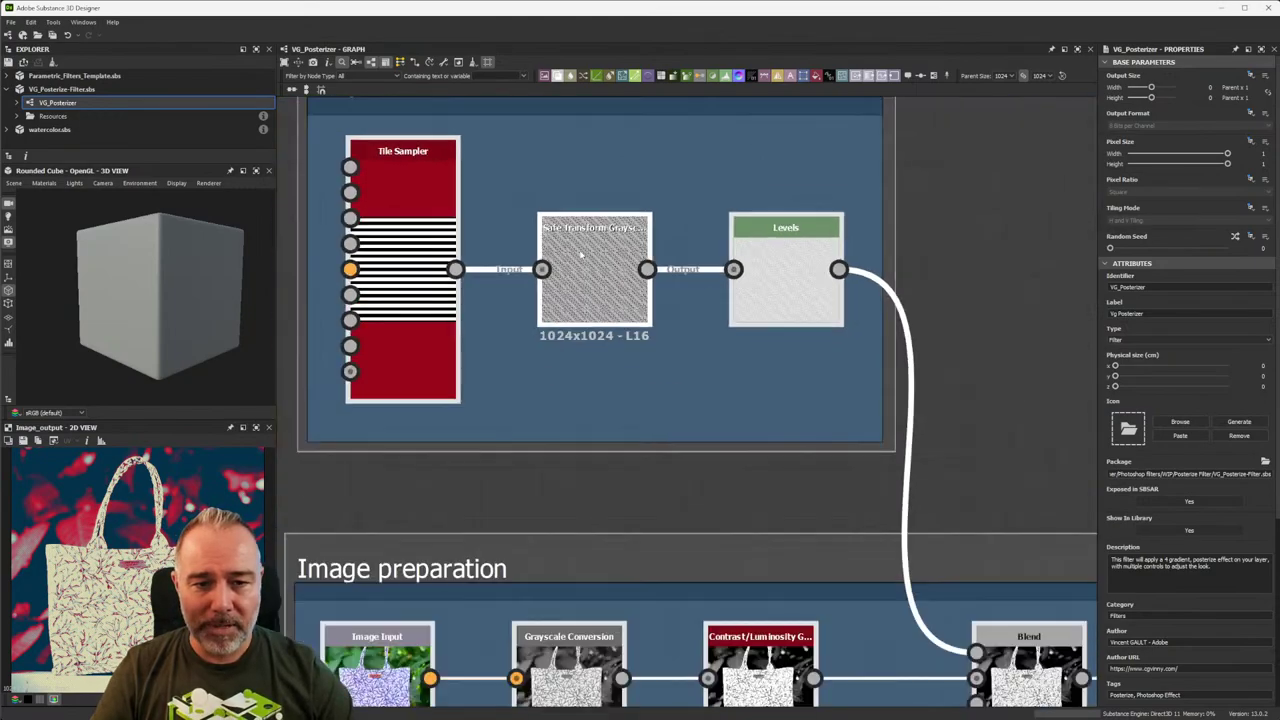
pyautogui.scroll(3, 585, 252)
pyautogui.click(589, 262)
# Pan past Grayscale Conversion, Contrast/Luminosity and Blend to the Switch Color and Image Output nodes.
pyautogui.scroll(-4, 657, 406)
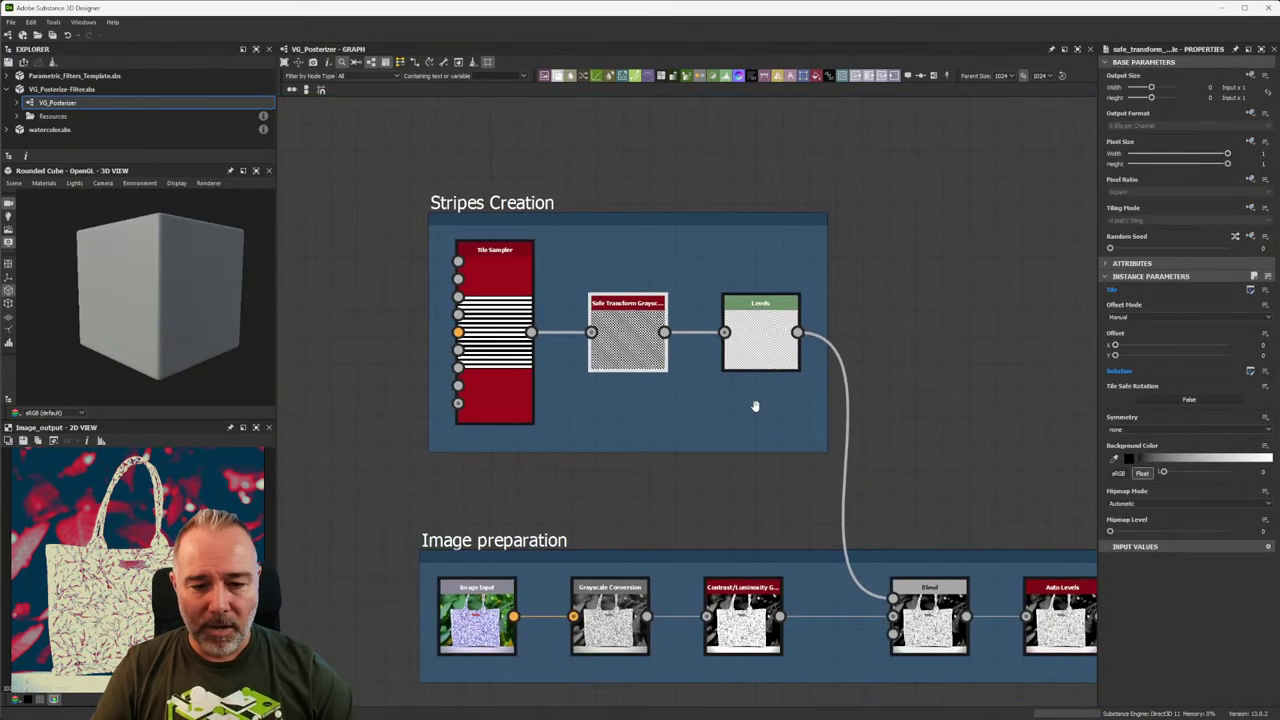
pyautogui.scroll(3, 557, 318)
pyautogui.scroll(3, 422, 351)
pyautogui.moveTo(817, 366); pyautogui.dragTo(566, 334, button='middle')
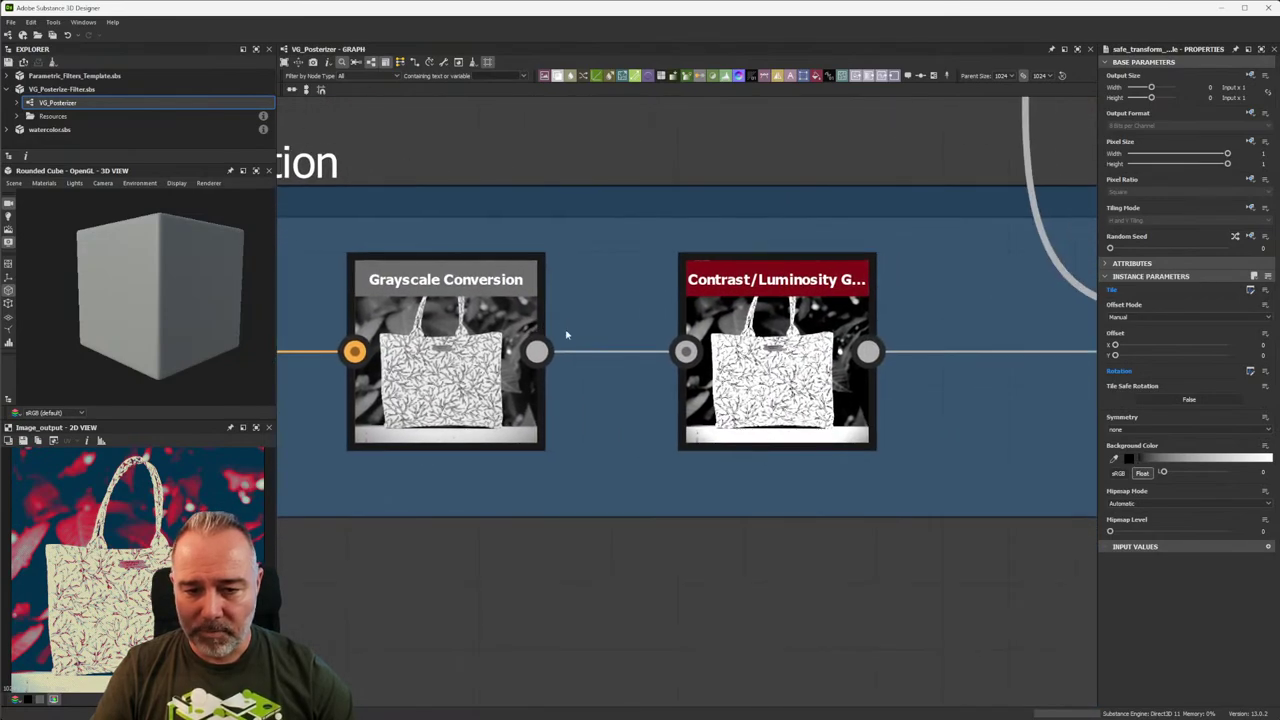
pyautogui.moveTo(811, 318); pyautogui.dragTo(548, 317, button='middle')
pyautogui.scroll(-2, 550, 315)
pyautogui.moveTo(980, 310); pyautogui.dragTo(550, 340, button='middle')
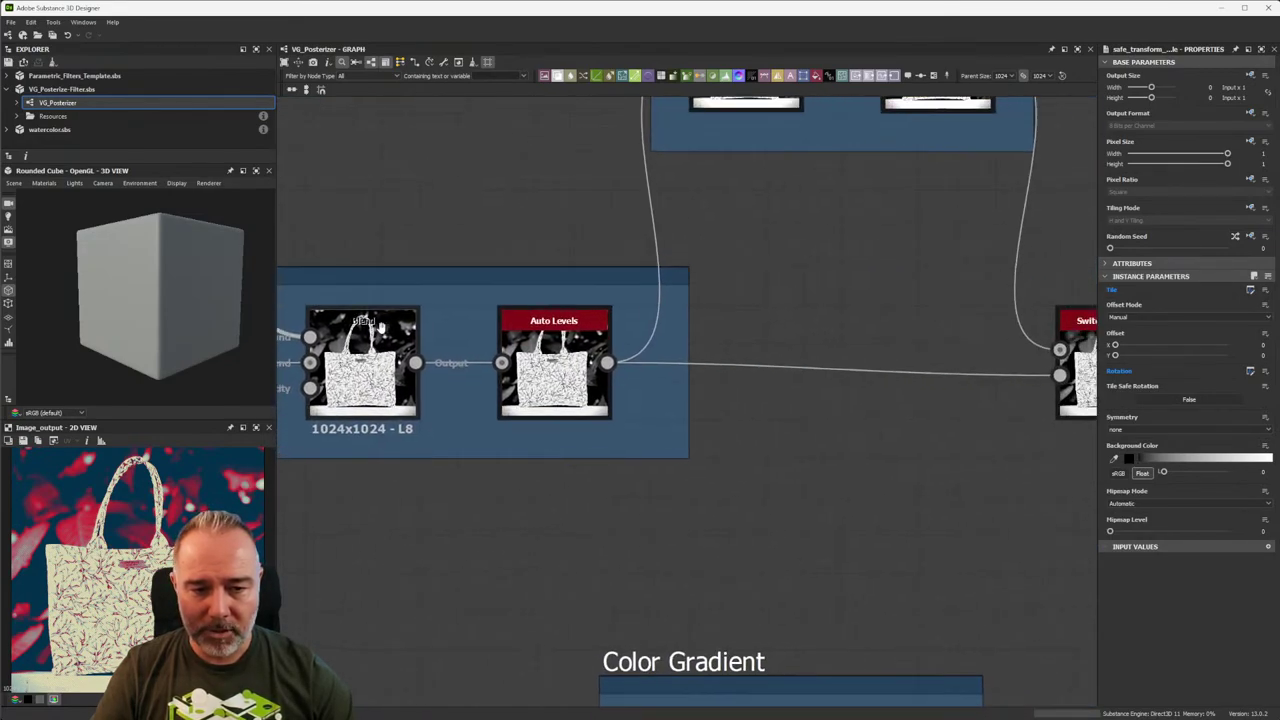
pyautogui.scroll(-2, 632, 345)
pyautogui.moveTo(880, 320); pyautogui.dragTo(566, 320, button='middle')
# Centre the Image Output node, then zoom out to show more of the graph's frames.
pyautogui.scroll(3, 723, 337)
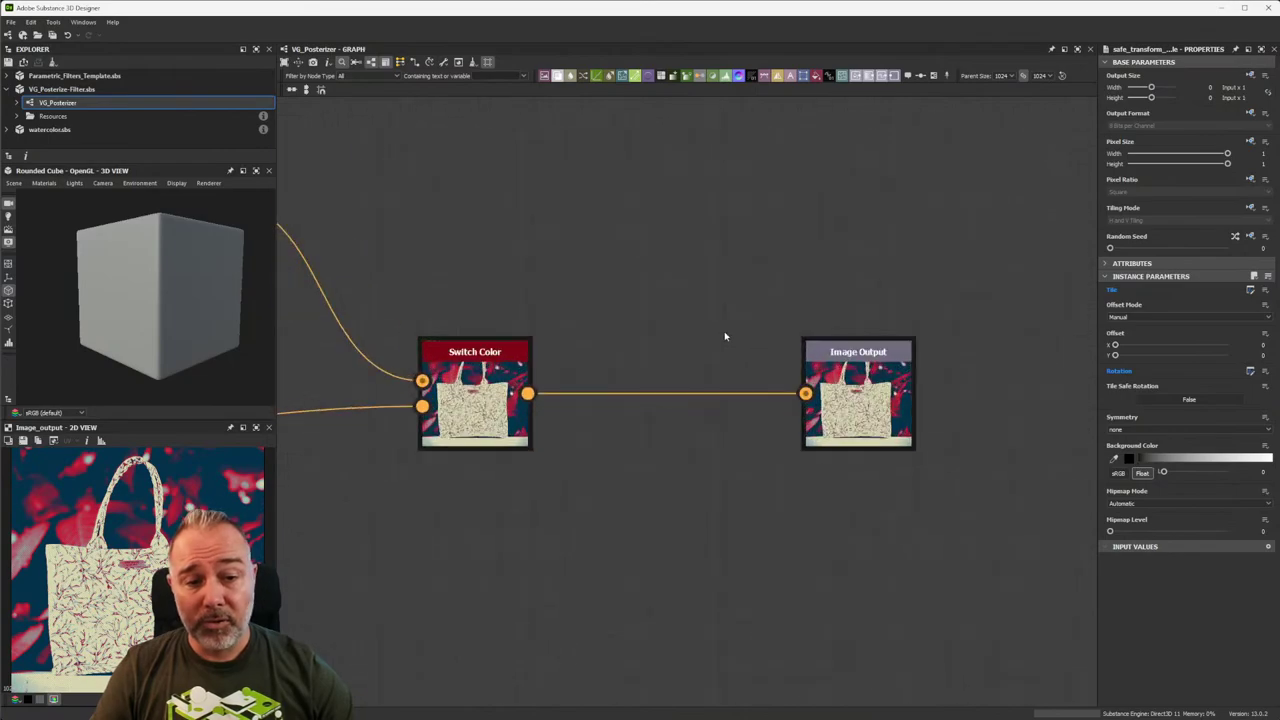
pyautogui.moveTo(723, 337); pyautogui.dragTo(694, 246, button='middle')
pyautogui.scroll(2, 565, 293)
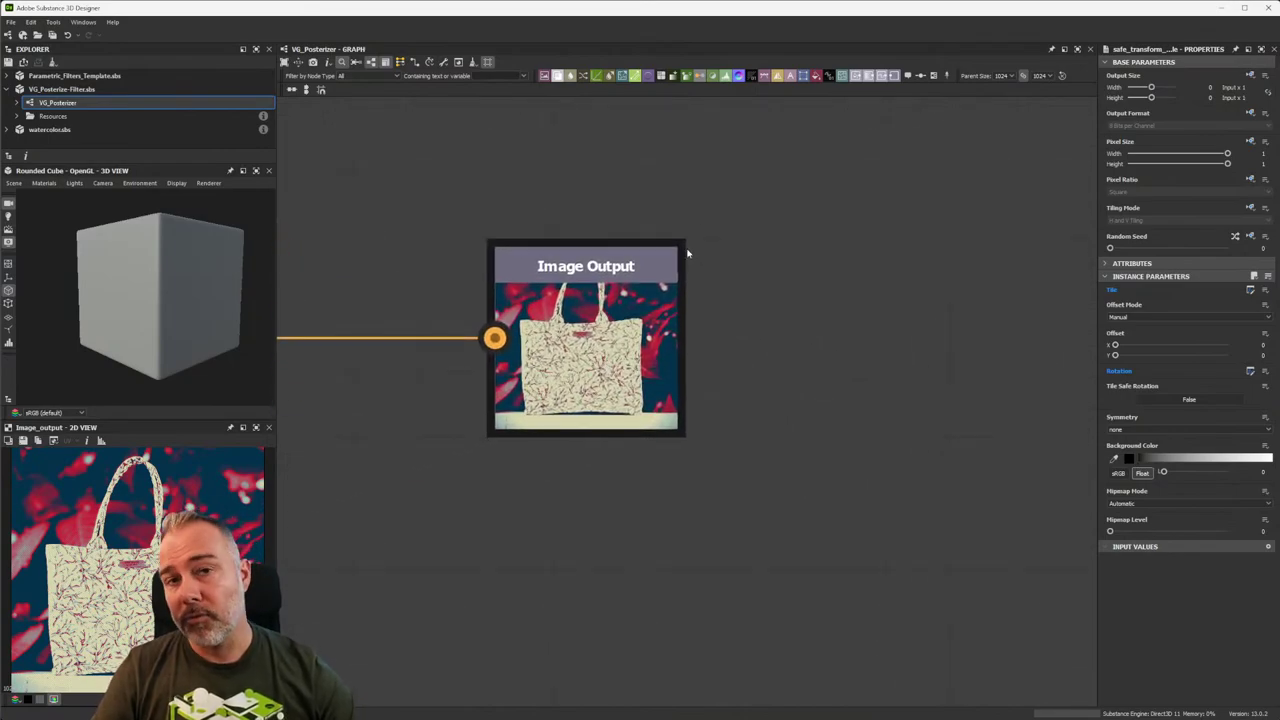
pyautogui.scroll(-3, 687, 253)
pyautogui.scroll(-4, 687, 253)
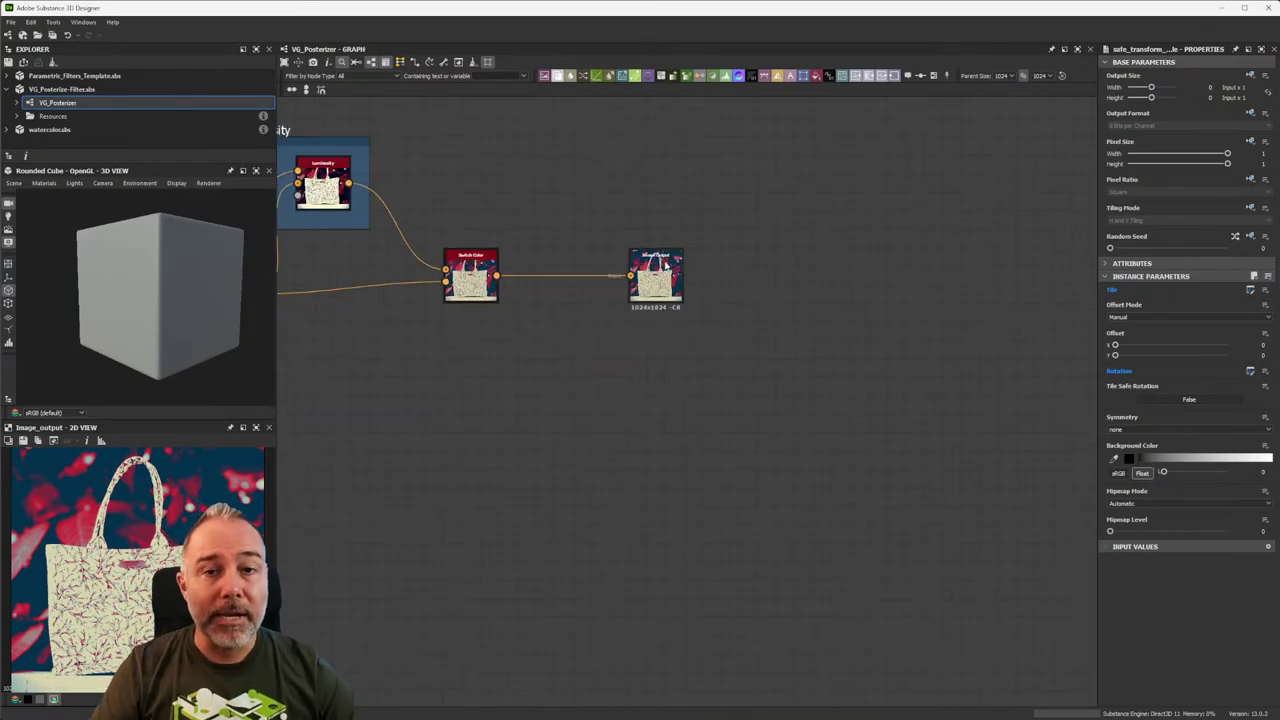
pyautogui.moveTo(530, 226); pyautogui.dragTo(756, 283, button='middle')
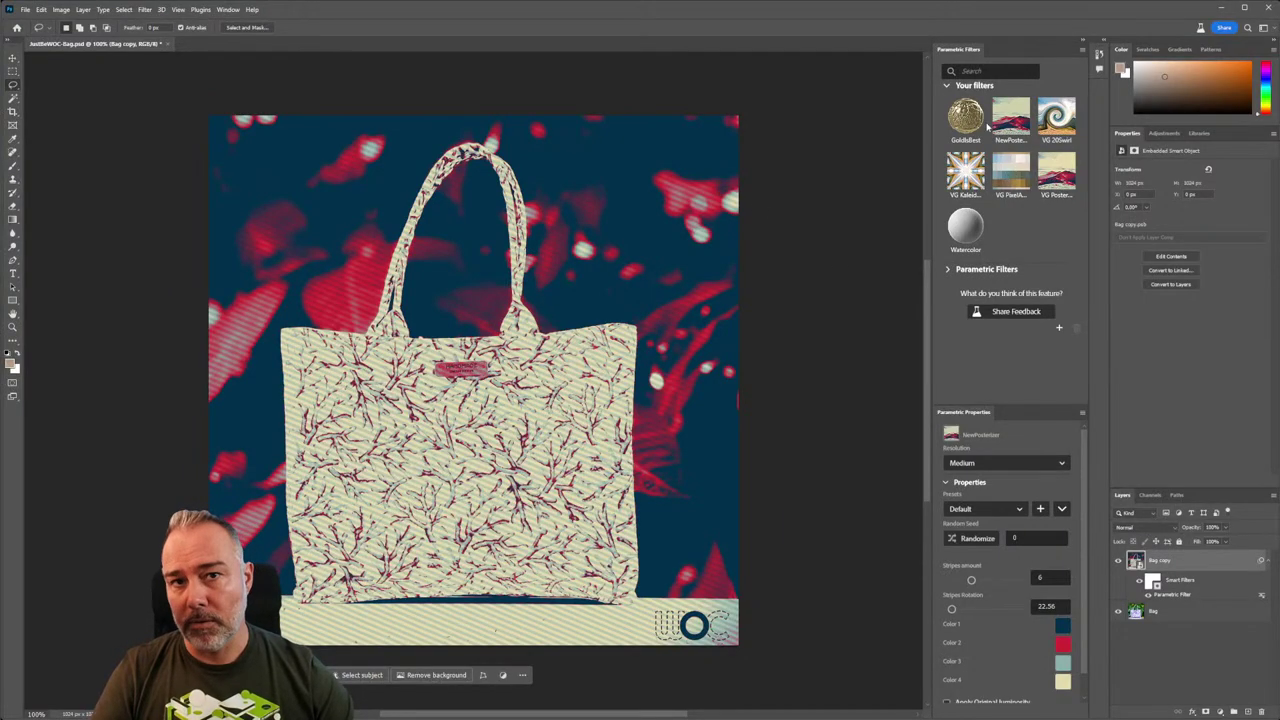
pyautogui.click(1060, 330)
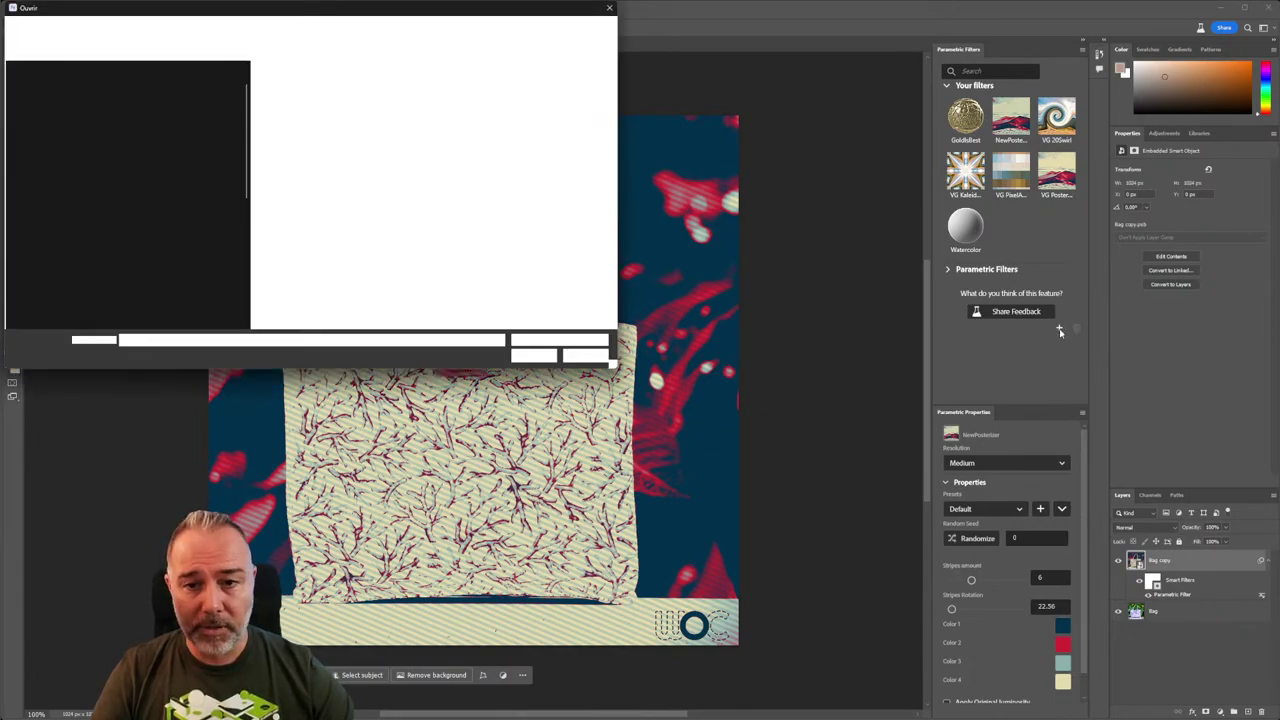
pyautogui.moveTo(310, 8); pyautogui.dragTo(486, 170)
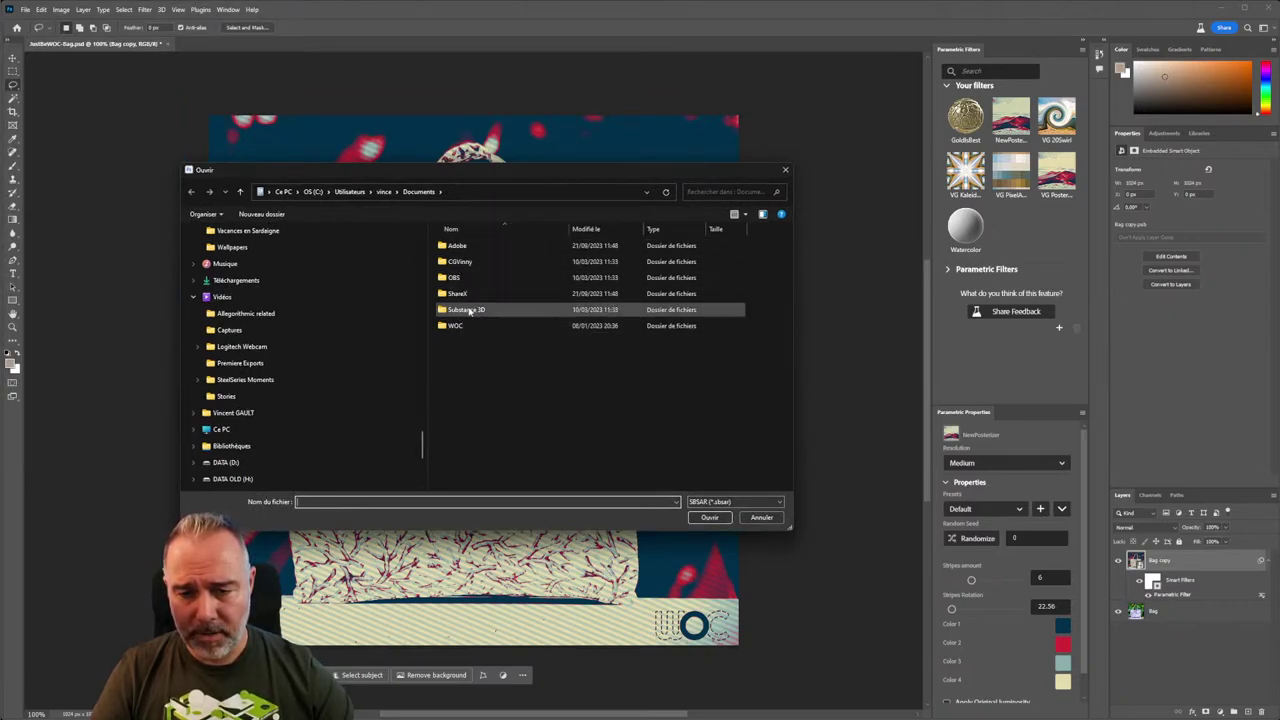
pyautogui.scroll(10, 260, 253)
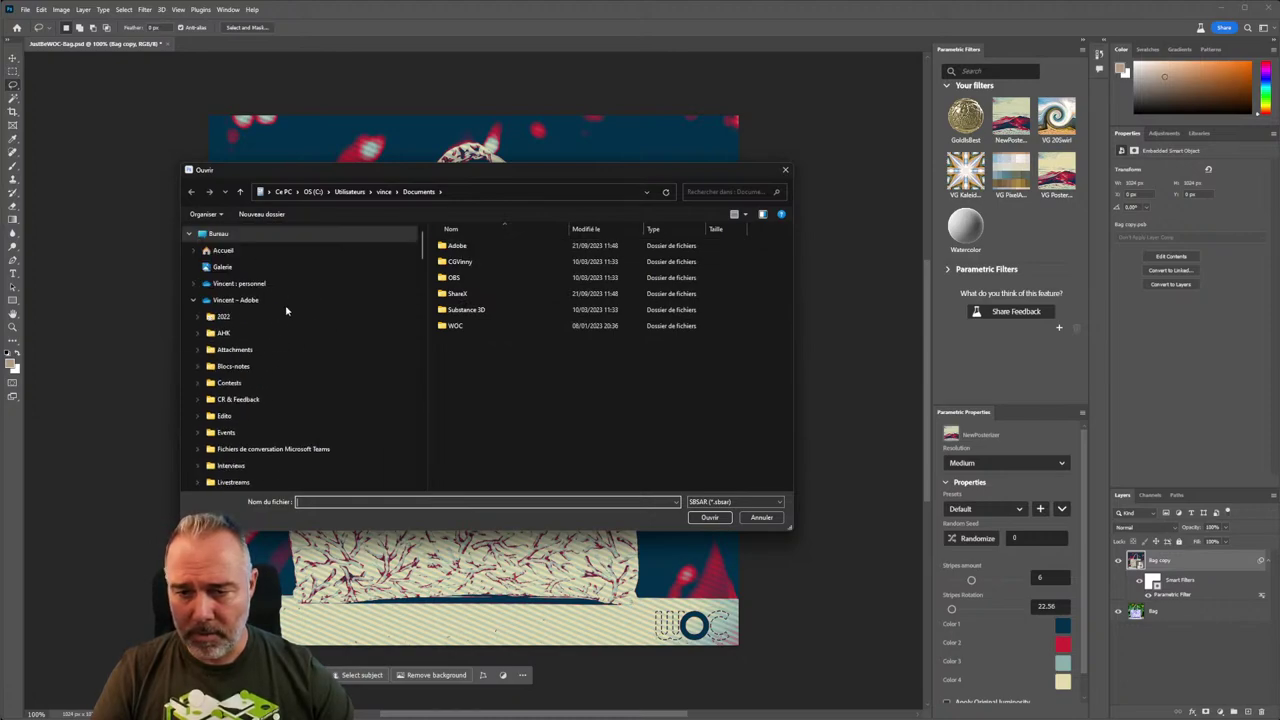
pyautogui.scroll(-10, 268, 275)
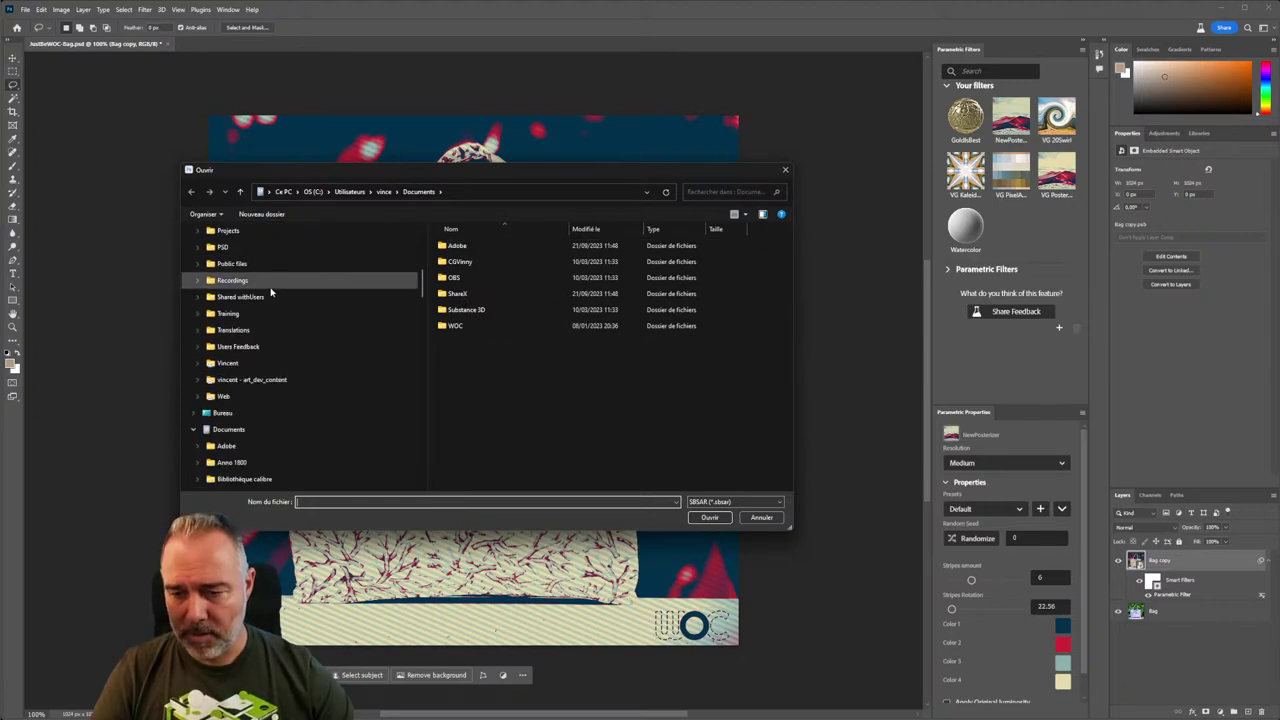
pyautogui.click(232, 433)
pyautogui.scroll(-5, 514, 346)
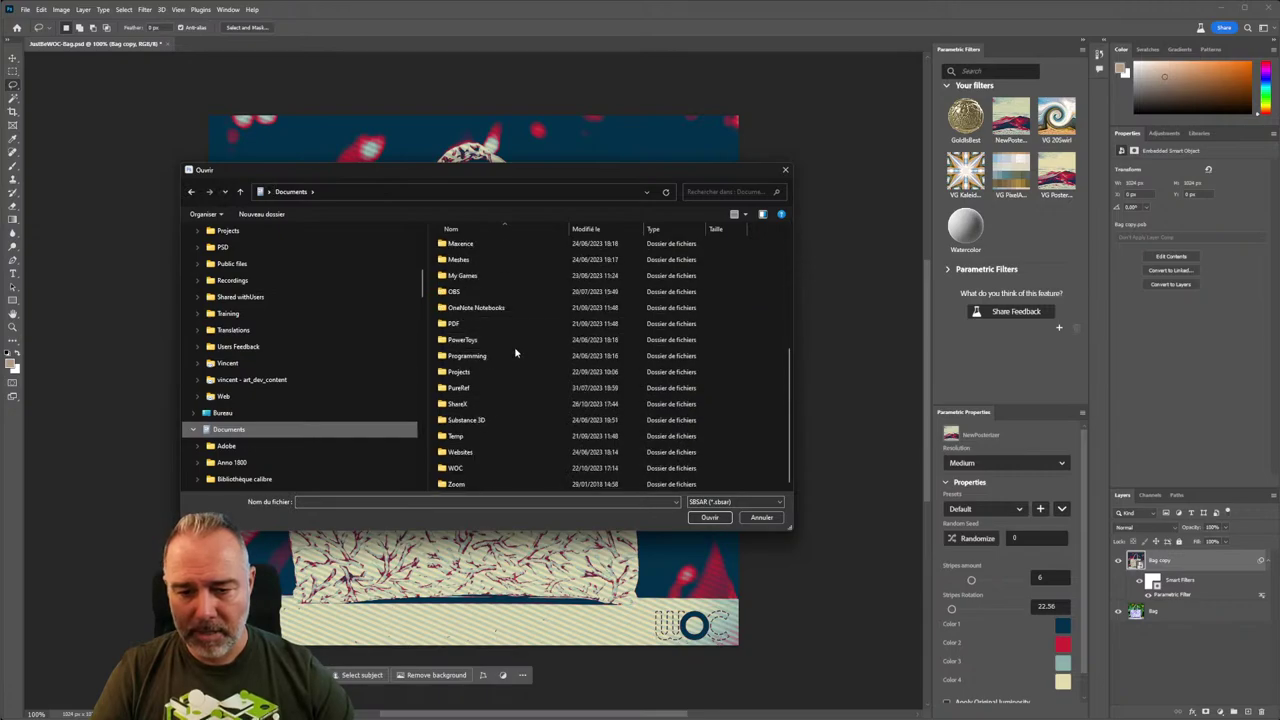
pyautogui.click(466, 375)
pyautogui.doubleClick(466, 375)
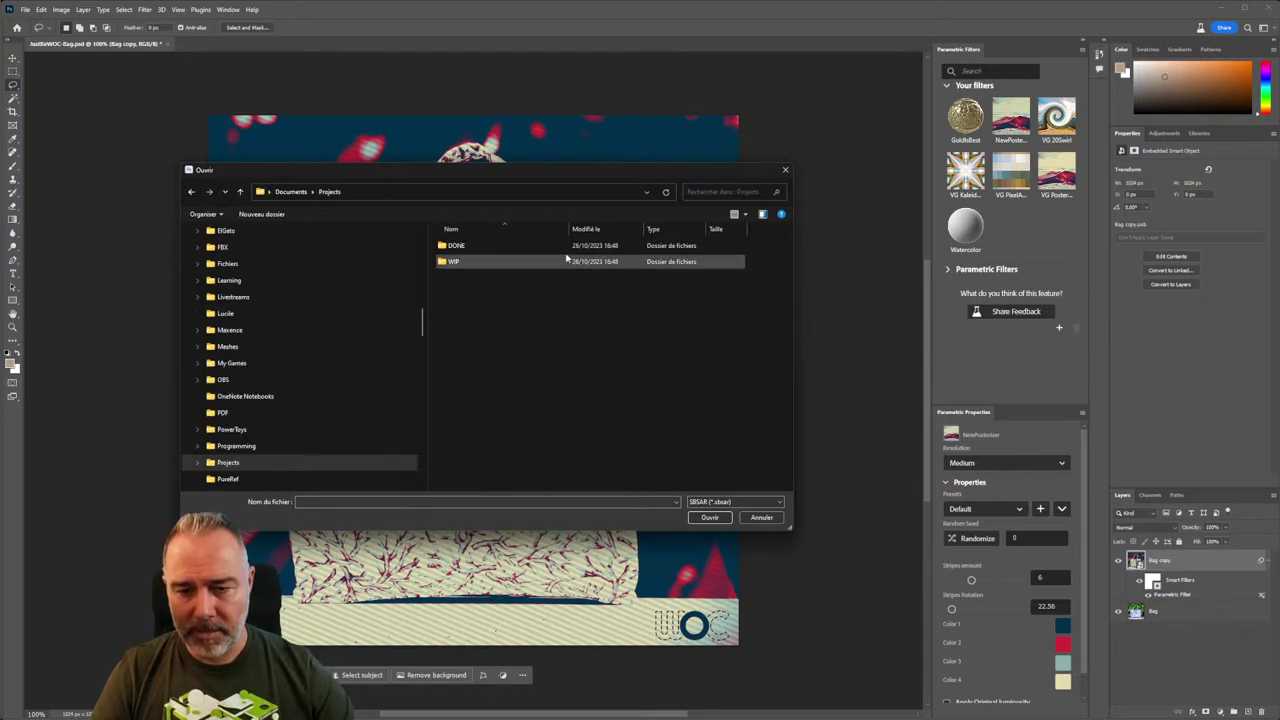
pyautogui.doubleClick(486, 261)
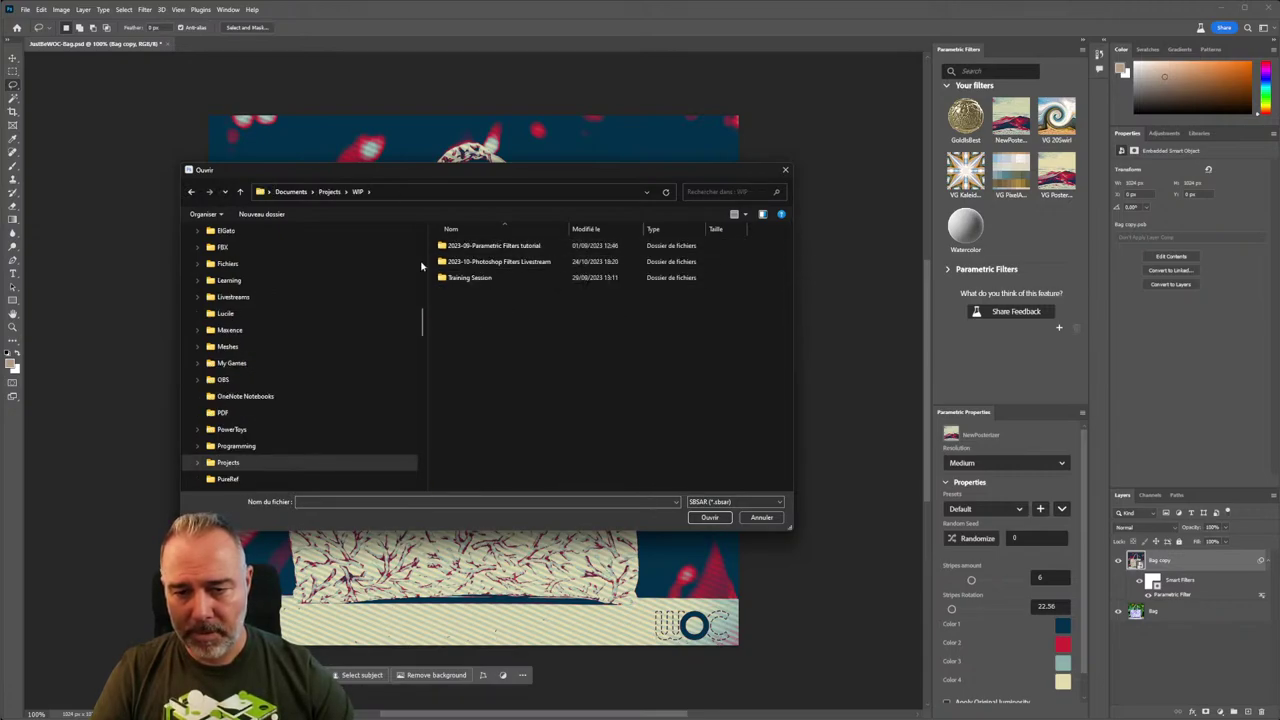
pyautogui.doubleClick(500, 262)
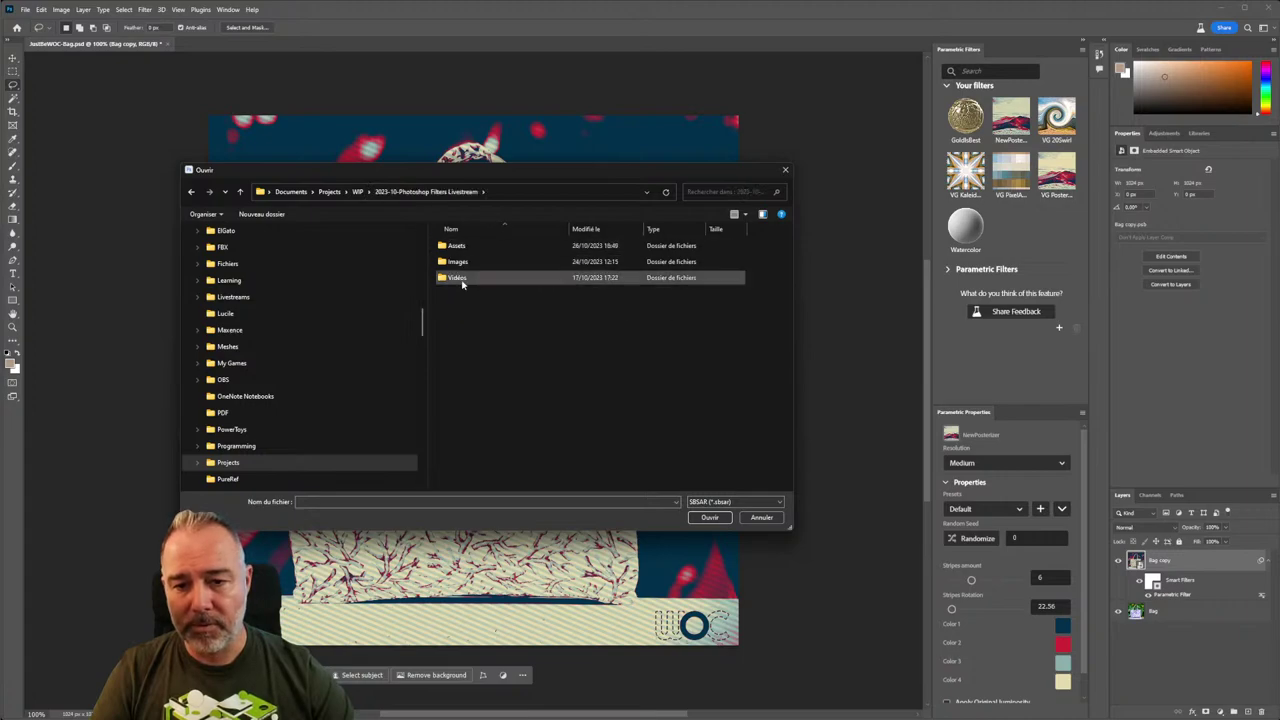
pyautogui.doubleClick(457, 247)
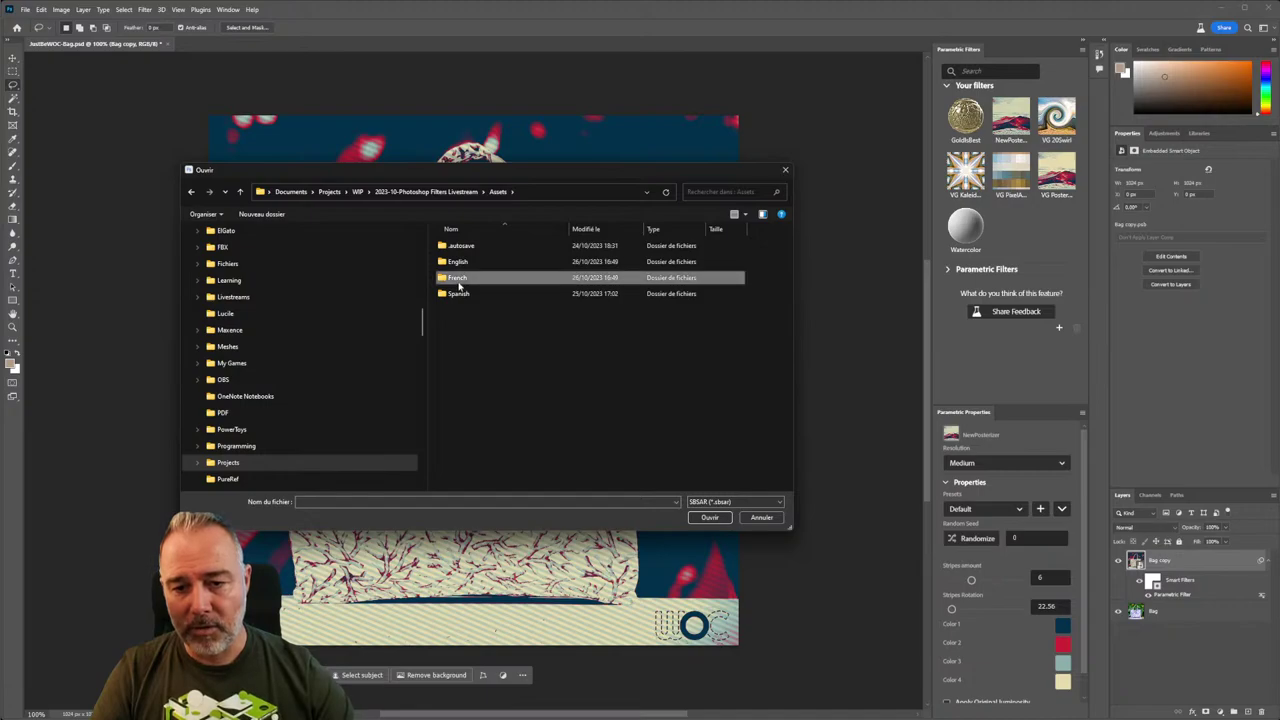
pyautogui.doubleClick(458, 280)
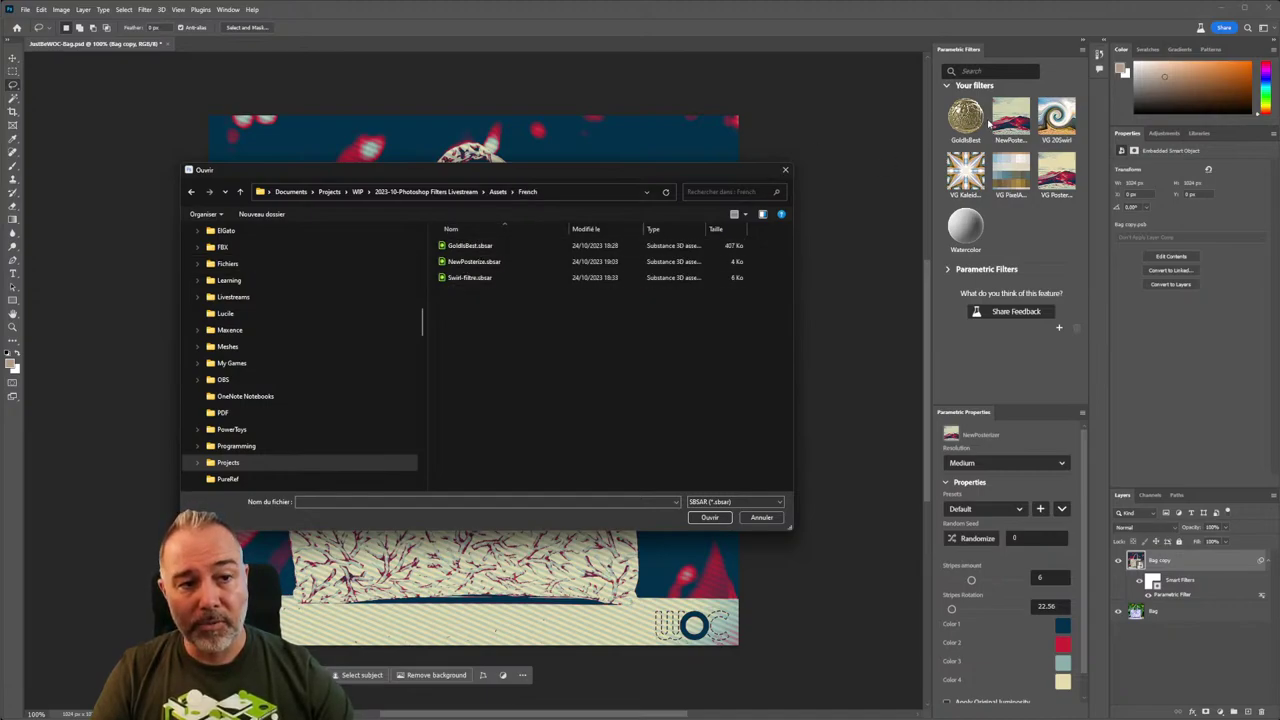
pyautogui.click(786, 171)
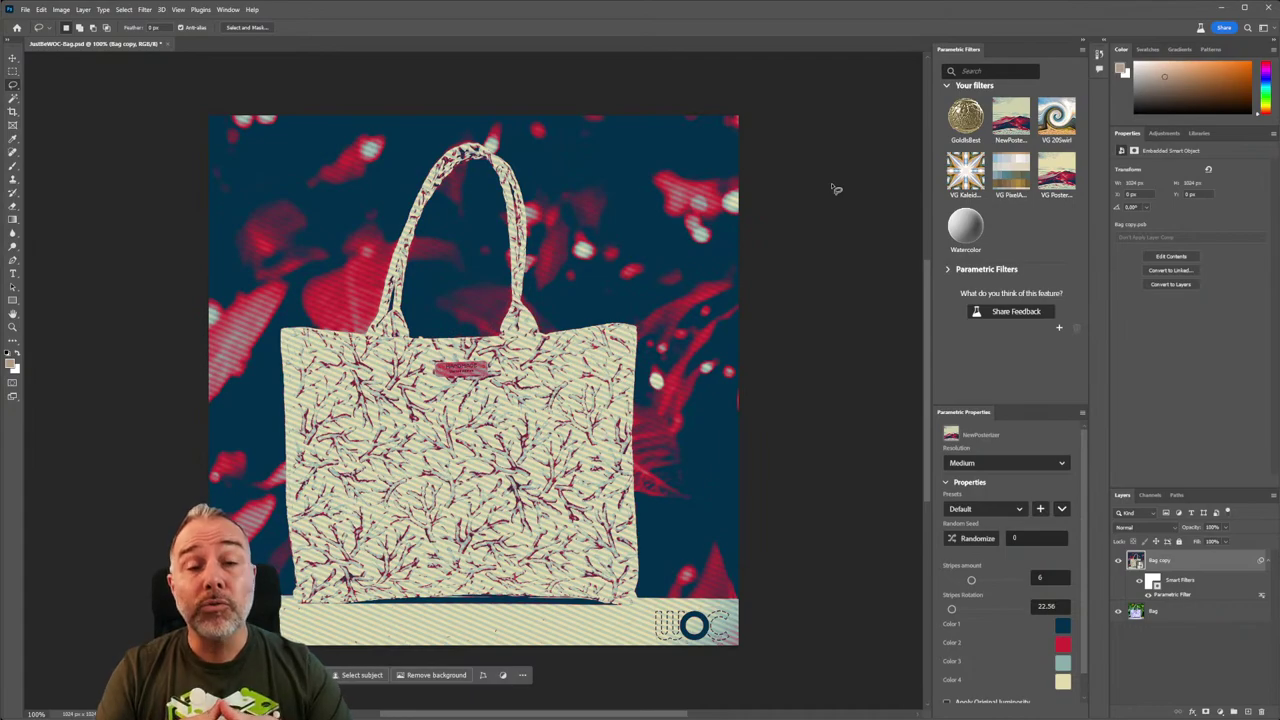
# Delete the GoldisBest, NewPosterize and VG 20Swirl filters from Your filters.
pyautogui.click(967, 120)
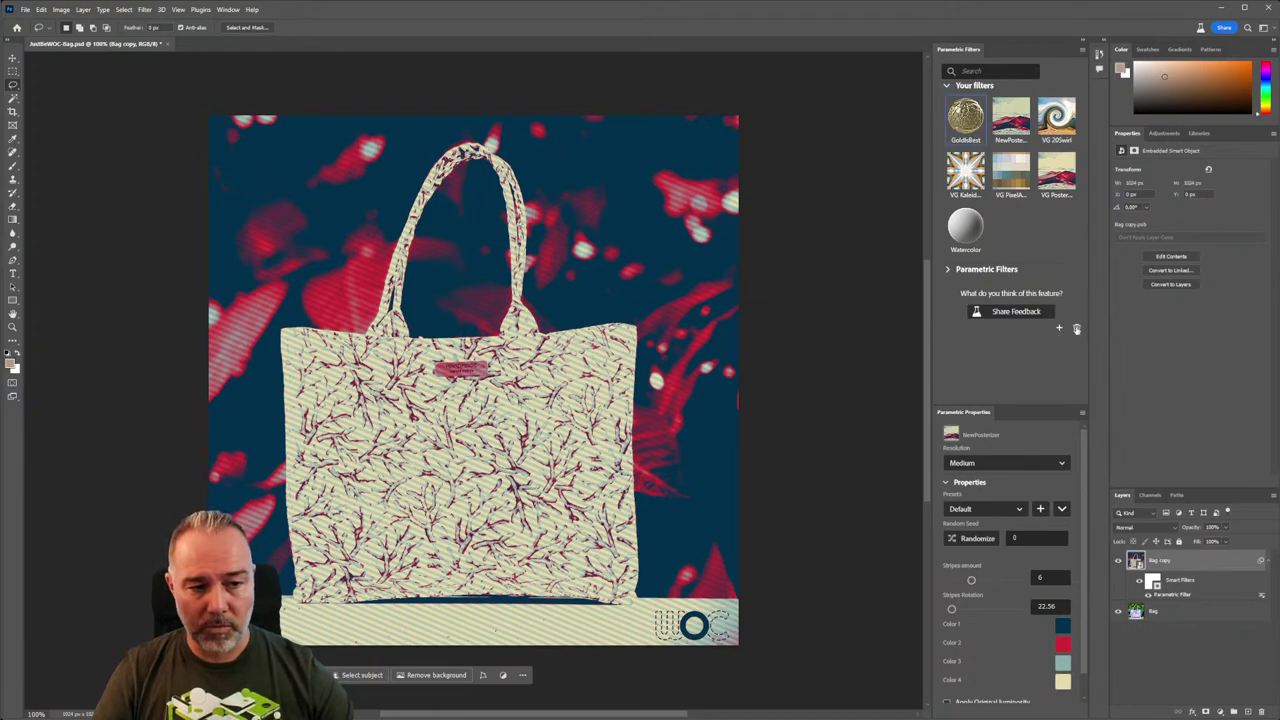
pyautogui.click(1076, 328)
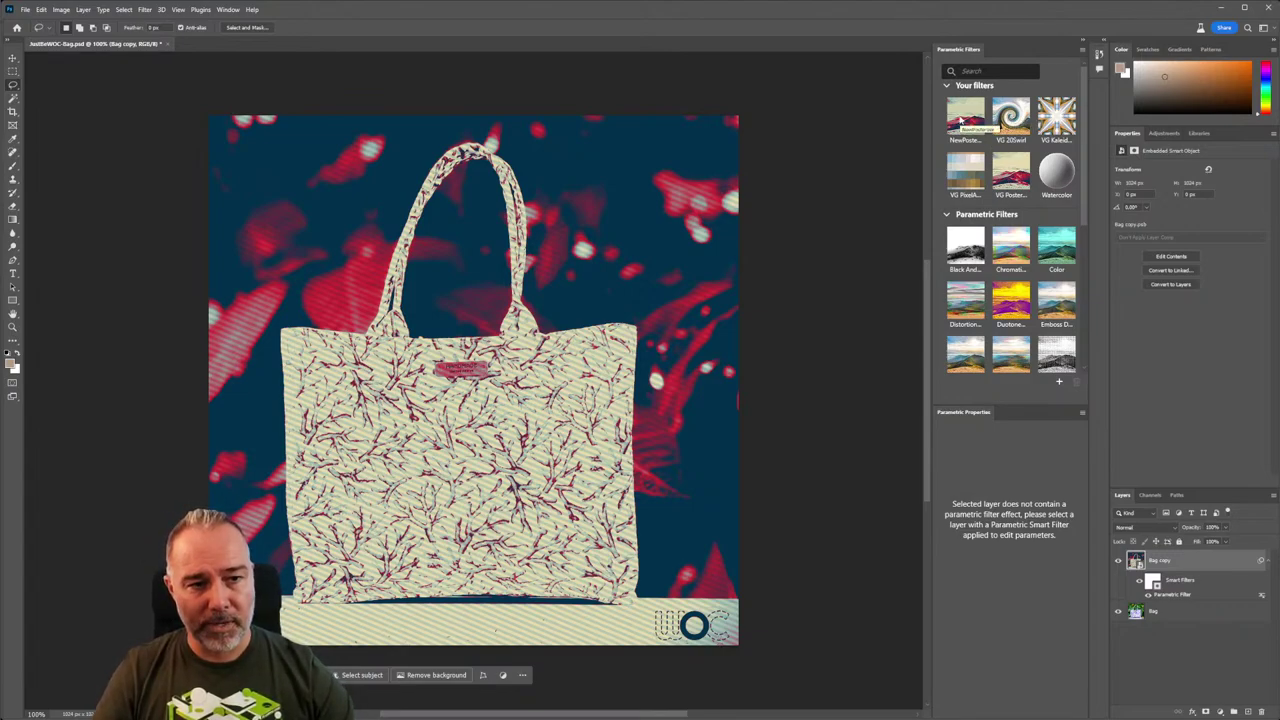
pyautogui.click(963, 120)
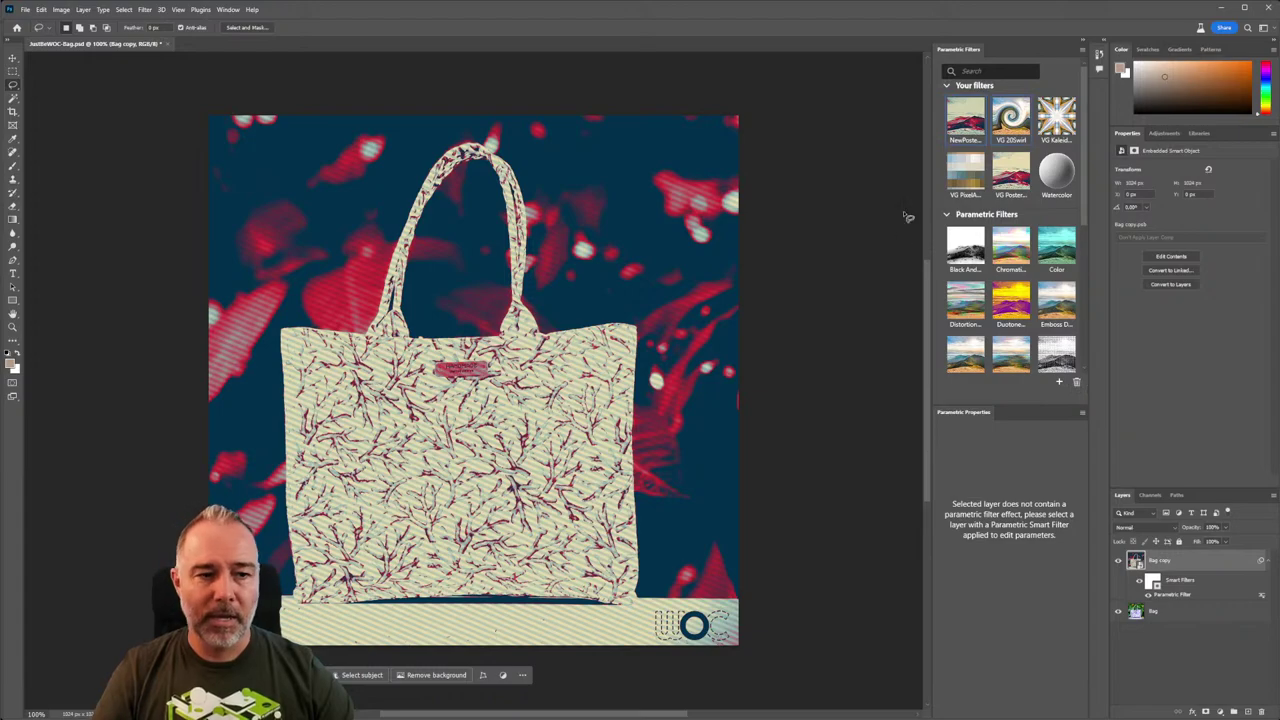
pyautogui.click(1076, 382)
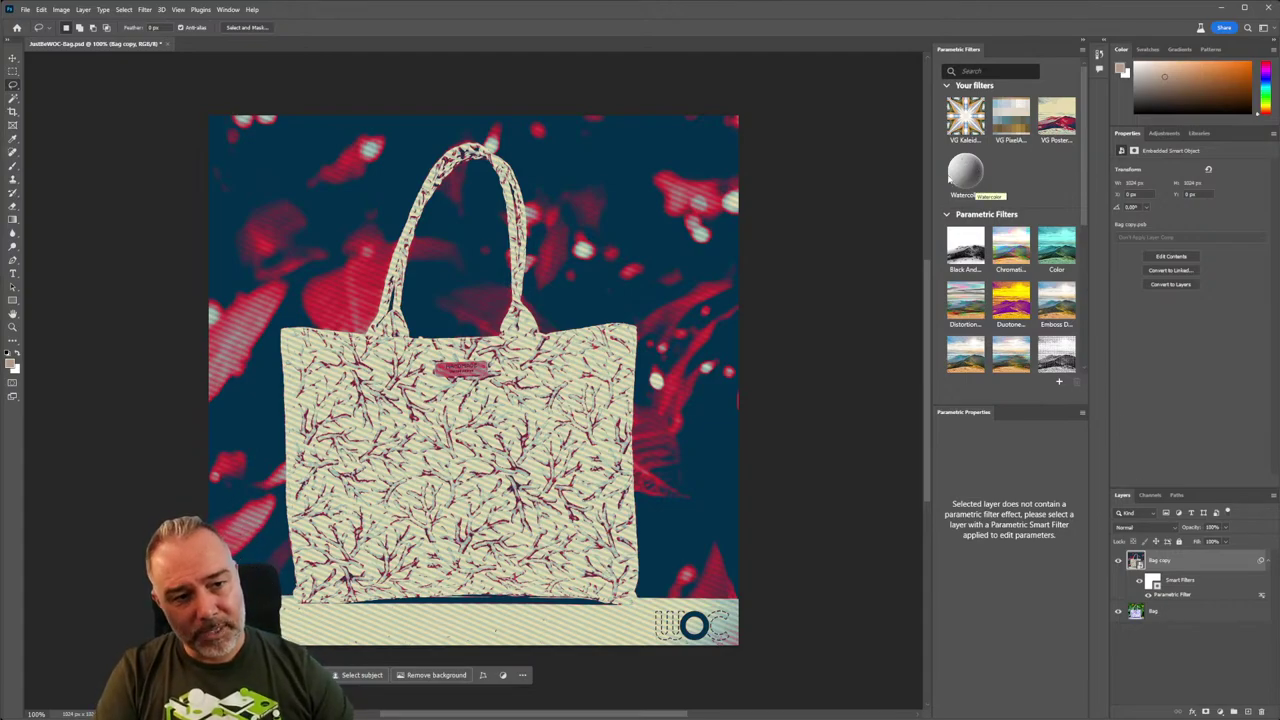
# Apply Watercolor to the bag with Brush Intensity about 28, Borders Spread 0.11, Borders Contrast 0.45.
pyautogui.click(966, 175)
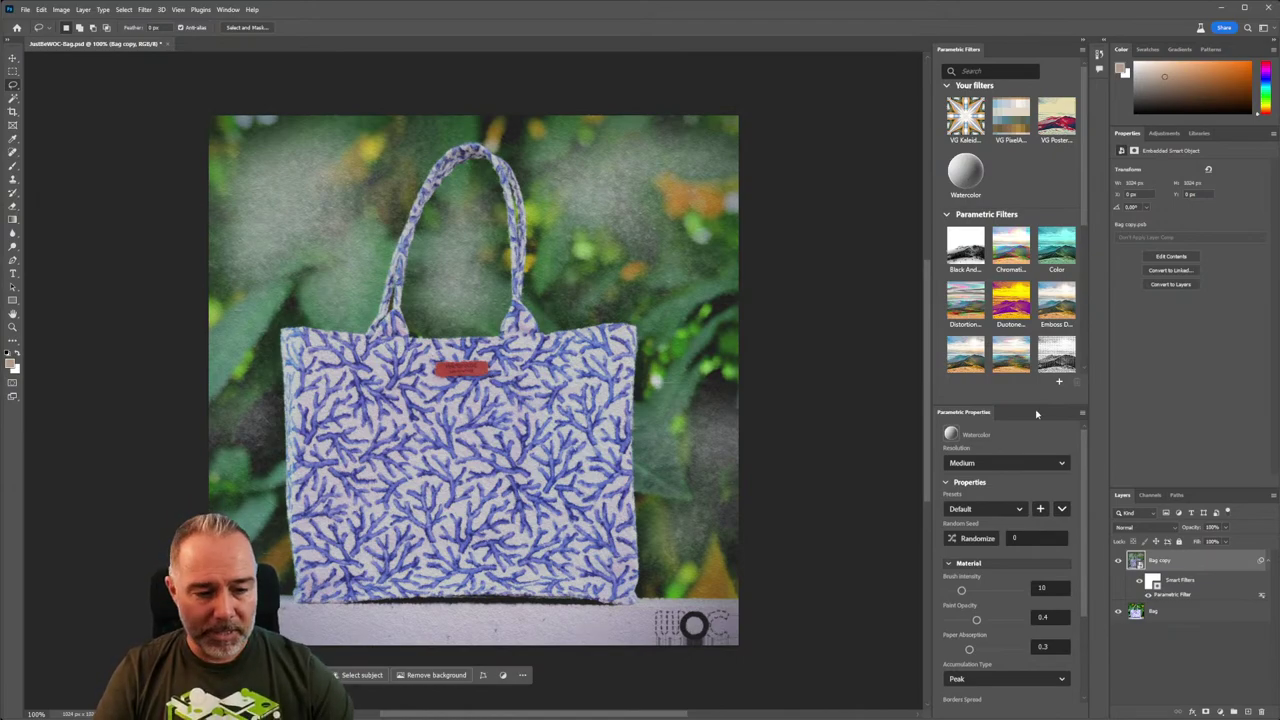
pyautogui.click(989, 590)
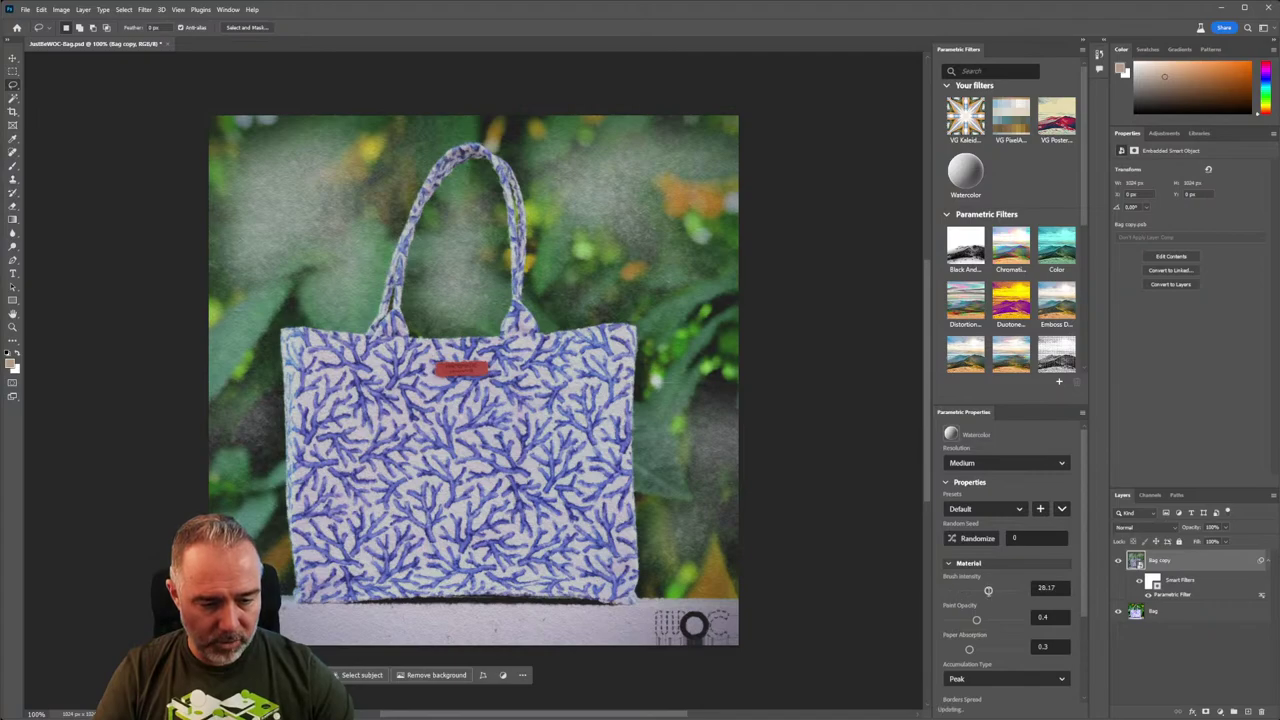
pyautogui.scroll(-2, 983, 608)
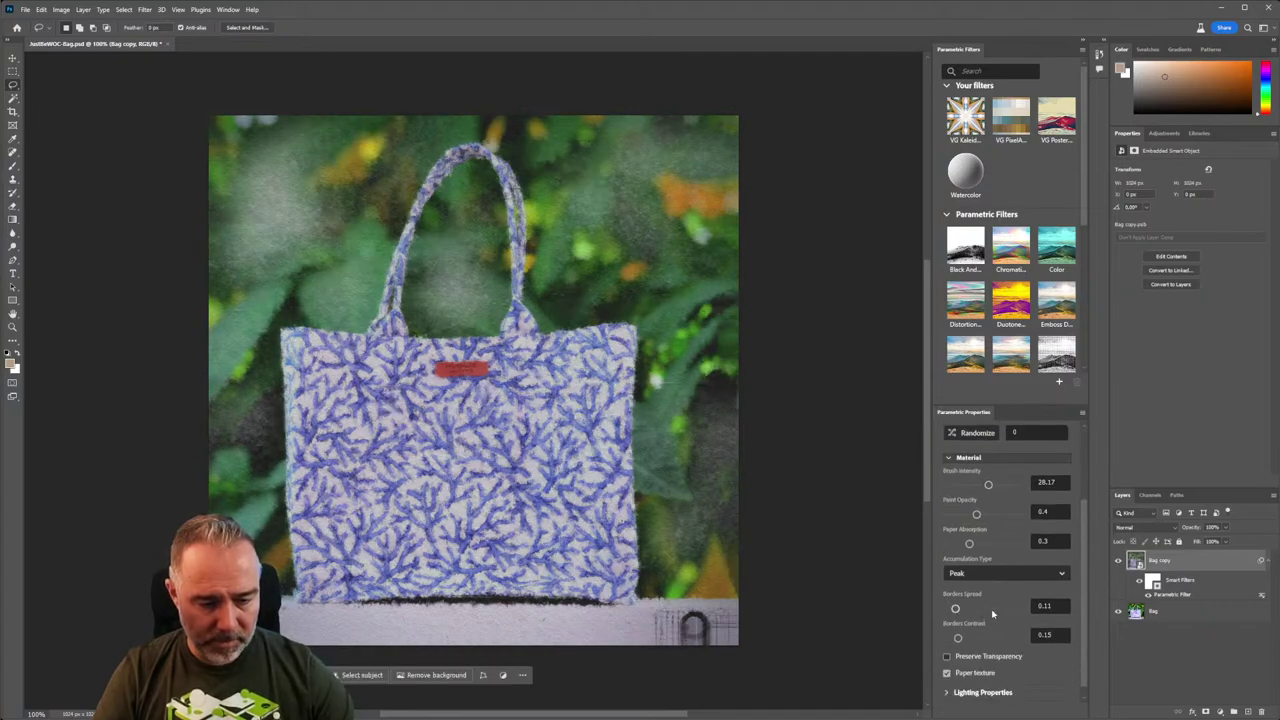
pyautogui.click(990, 610)
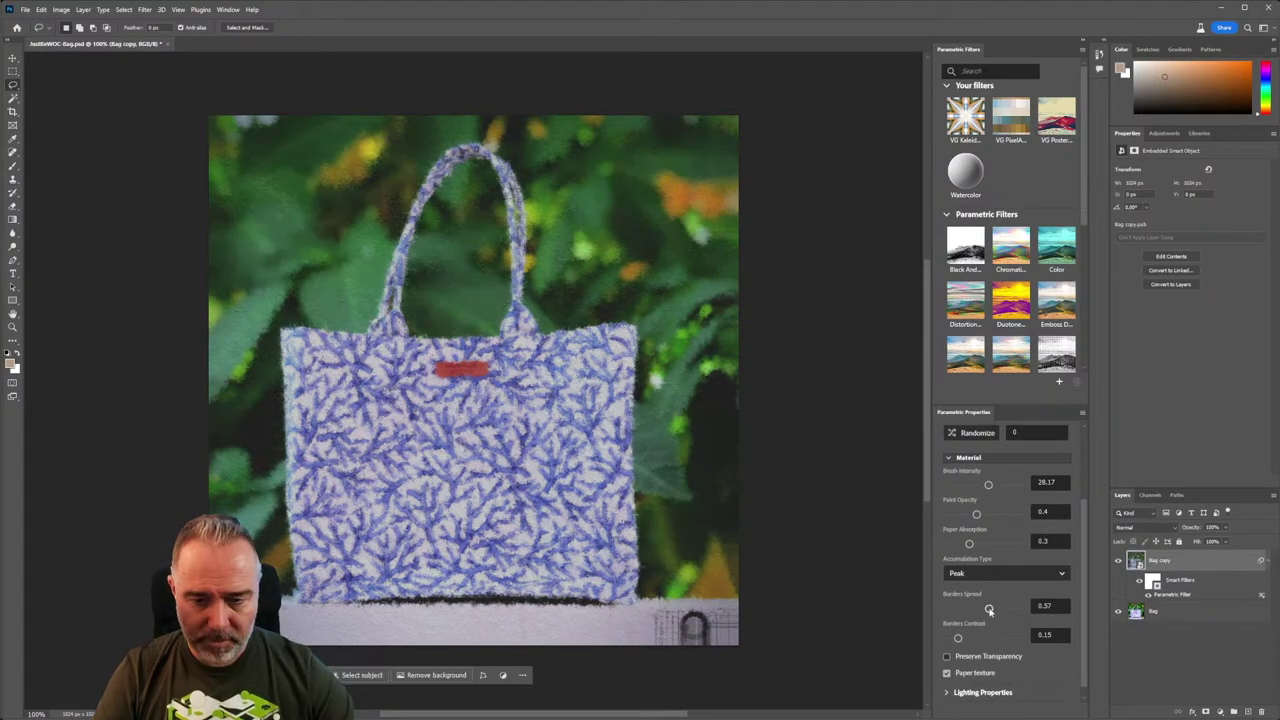
pyautogui.moveTo(989, 610); pyautogui.dragTo(949, 610)
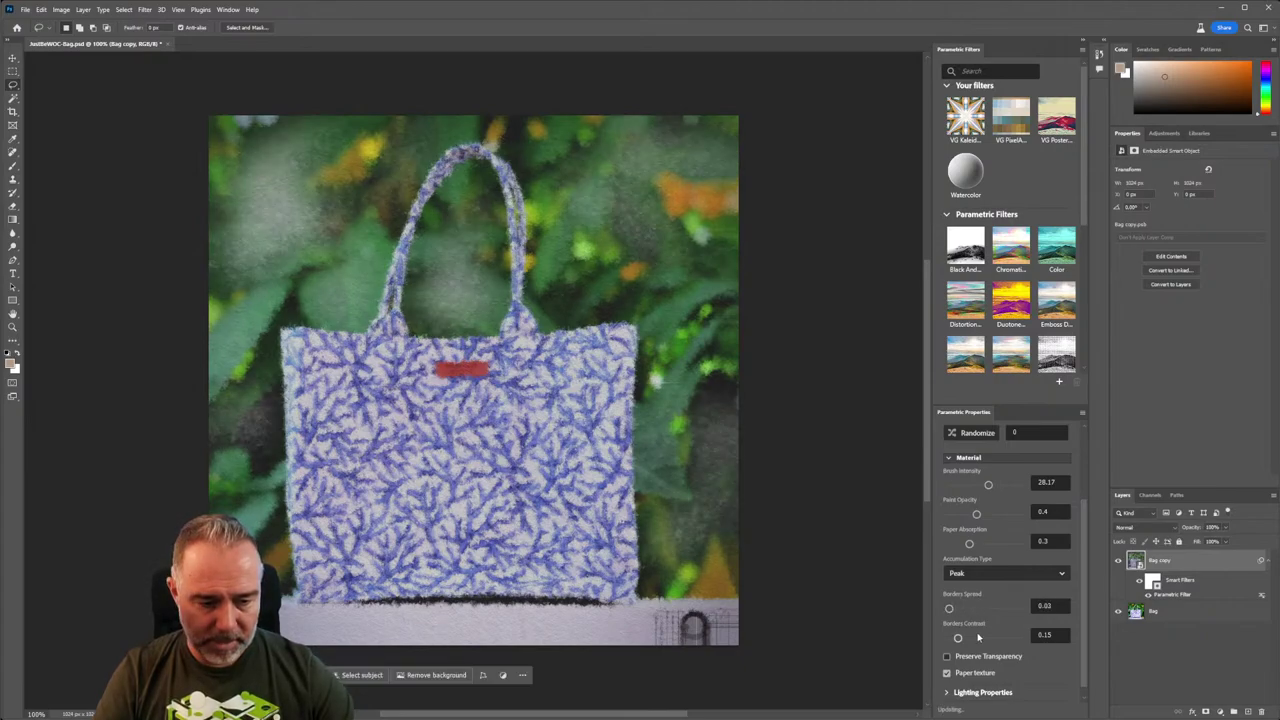
pyautogui.click(978, 637)
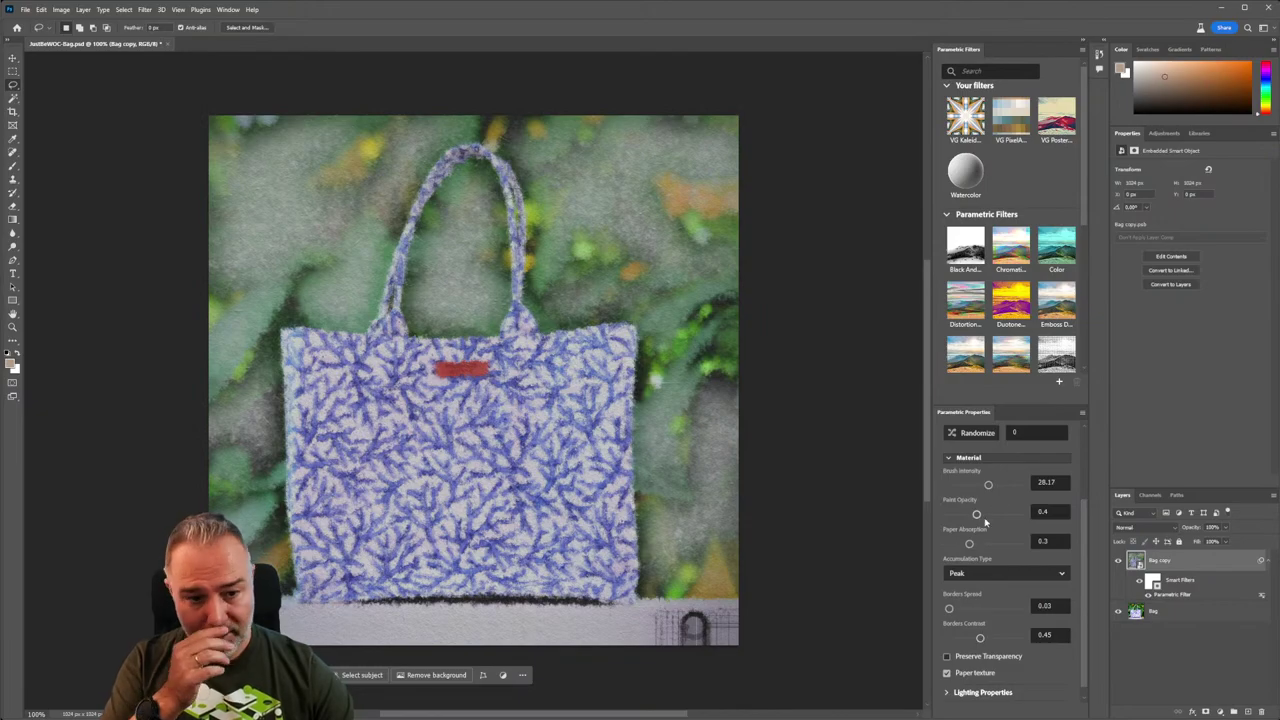
# Scroll down the Parametric Properties panel and expand Lighting Properties.
pyautogui.scroll(-1, 563, 300)
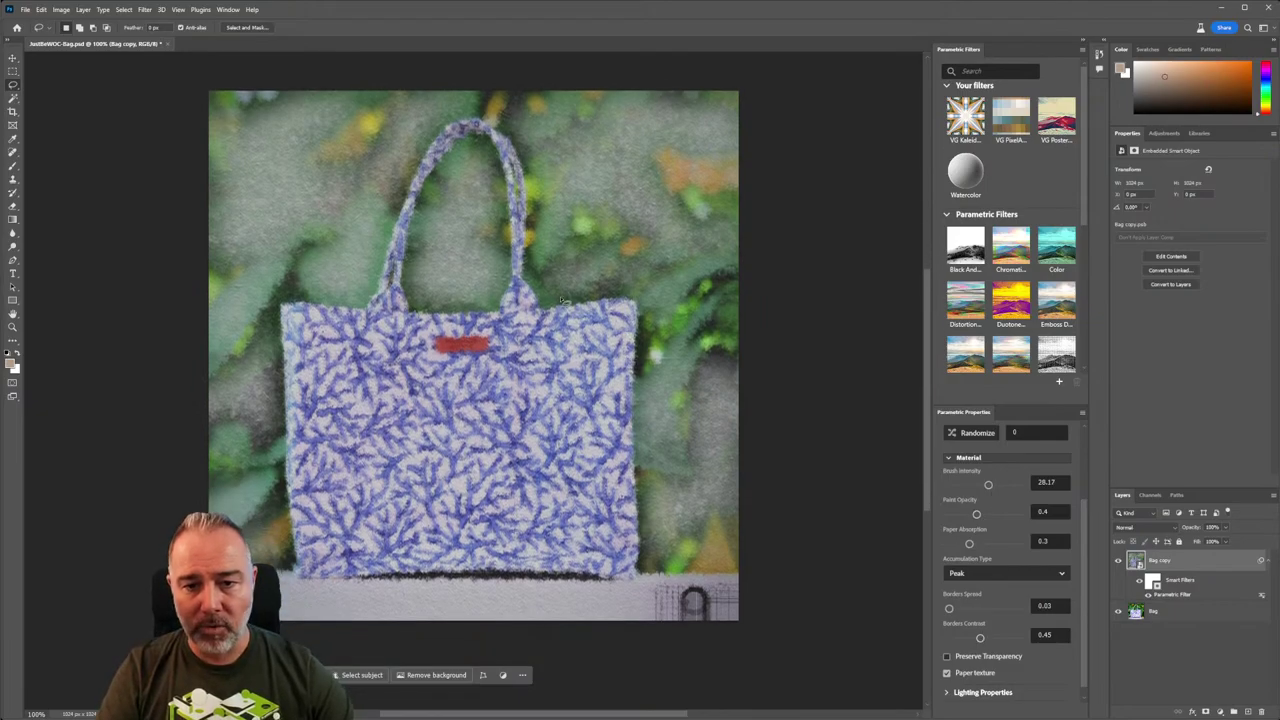
pyautogui.keyDown('alt'); pyautogui.scroll(4, 493, 260); pyautogui.keyUp('alt')
pyautogui.keyDown('alt'); pyautogui.scroll(-2, 467, 245); pyautogui.keyUp('alt')
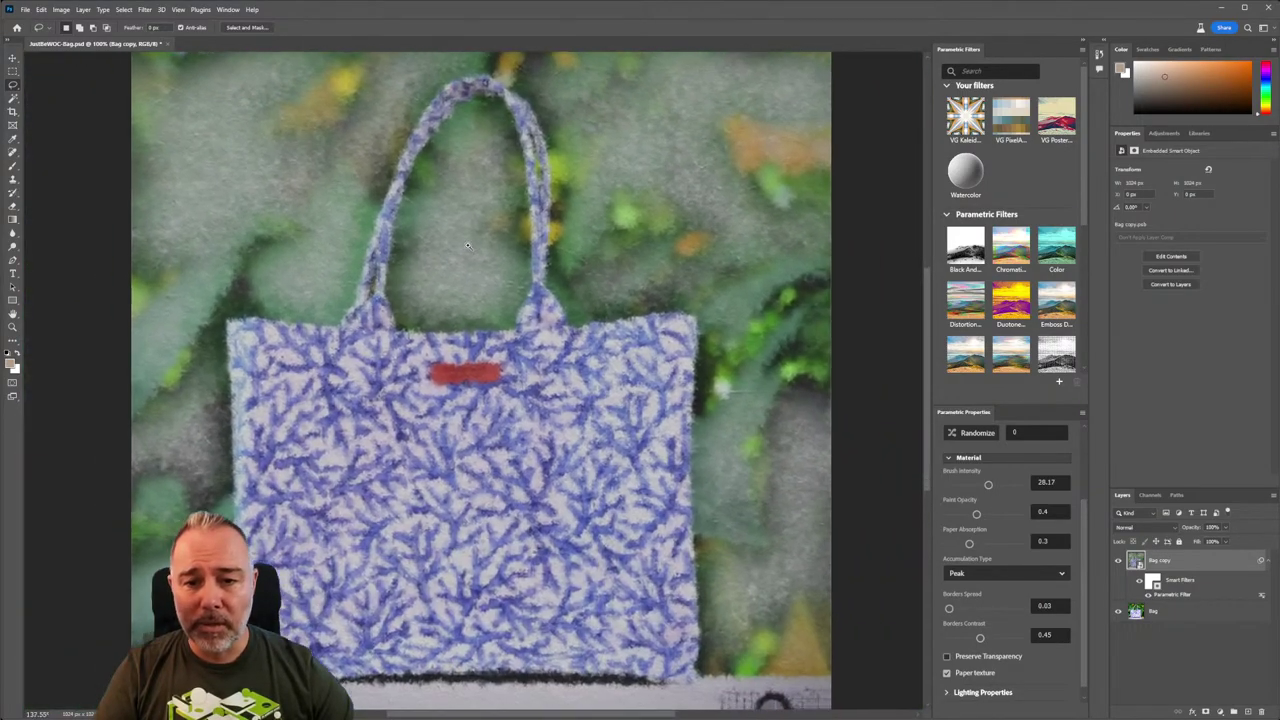
pyautogui.keyDown('alt'); pyautogui.scroll(3, 467, 245); pyautogui.keyUp('alt')
pyautogui.keyDown('alt'); pyautogui.scroll(-2, 472, 245); pyautogui.keyUp('alt')
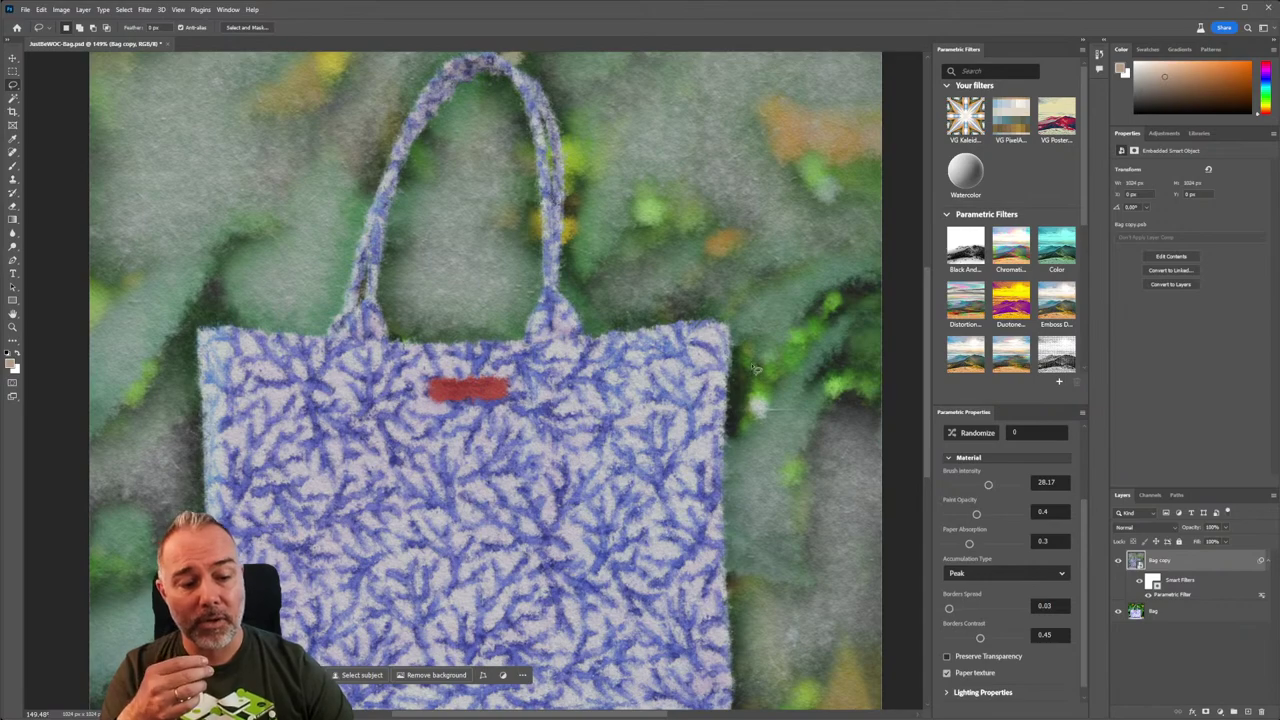
pyautogui.scroll(-1, 972, 541)
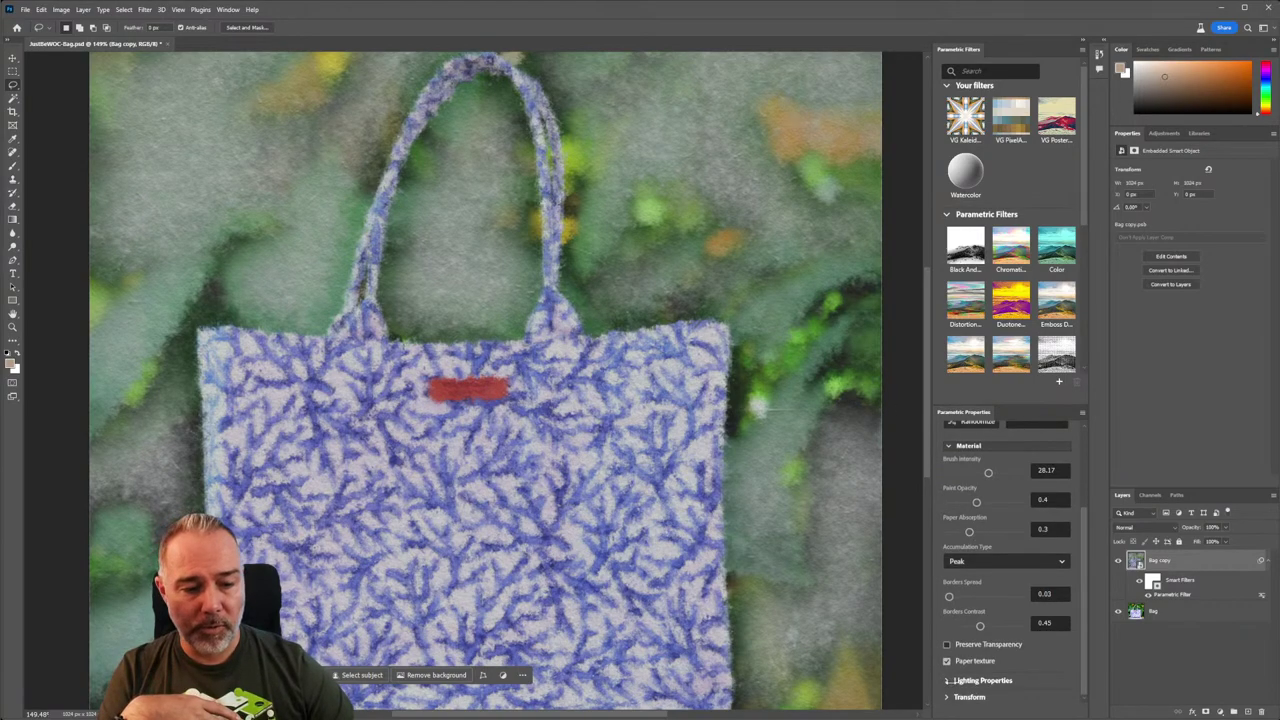
pyautogui.click(951, 680)
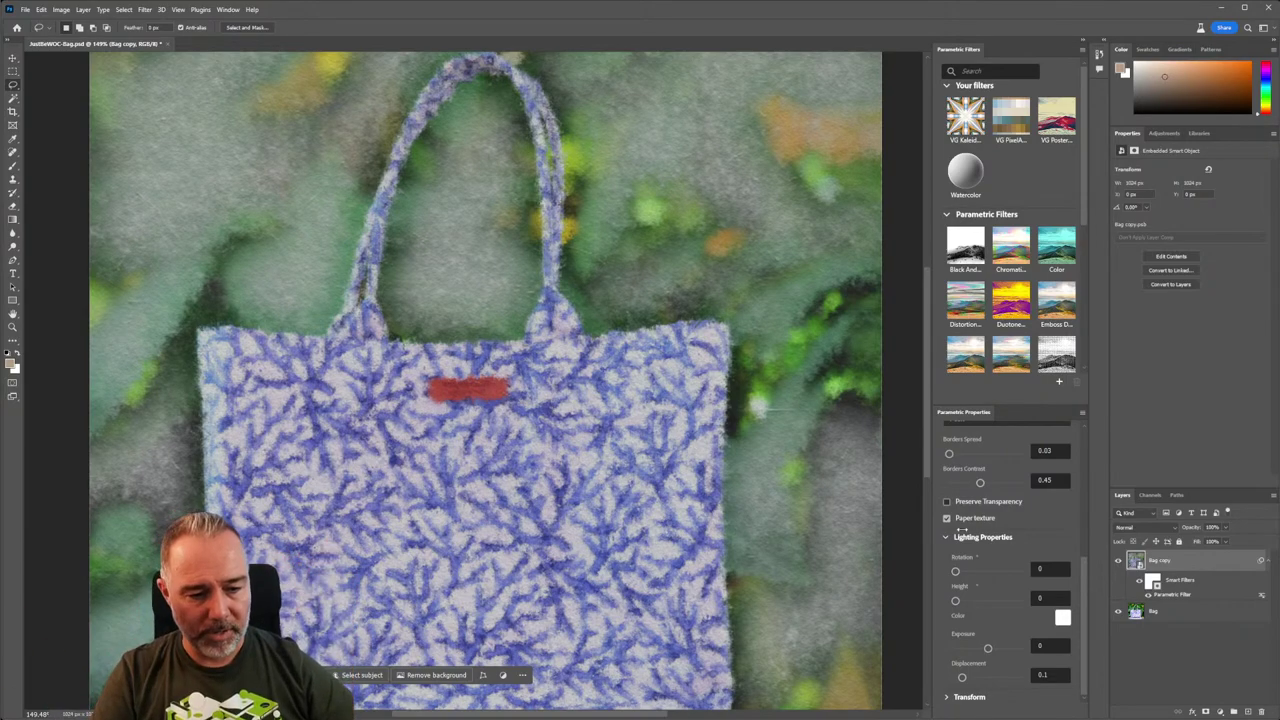
# Turn the Watercolor lighting rotation to 180.1 and lower its height to 13.6.
pyautogui.moveTo(955, 571); pyautogui.dragTo(975, 604)
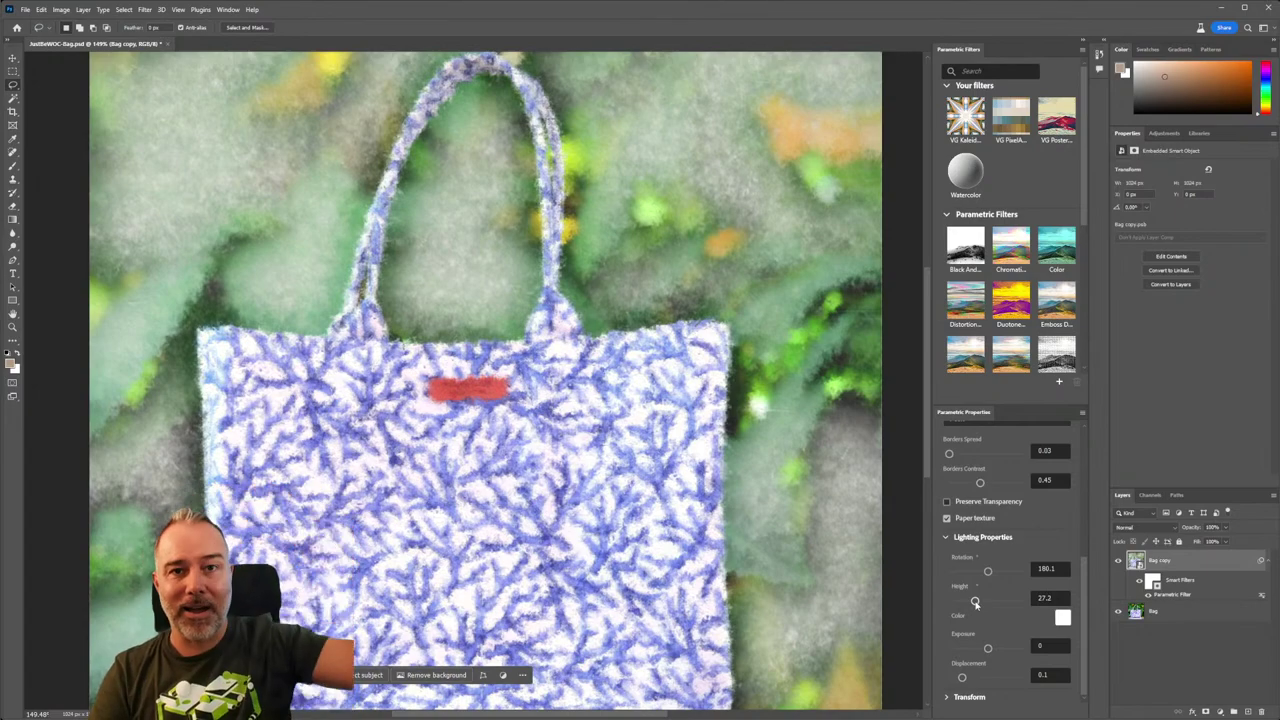
pyautogui.moveTo(975, 603); pyautogui.dragTo(1000, 600)
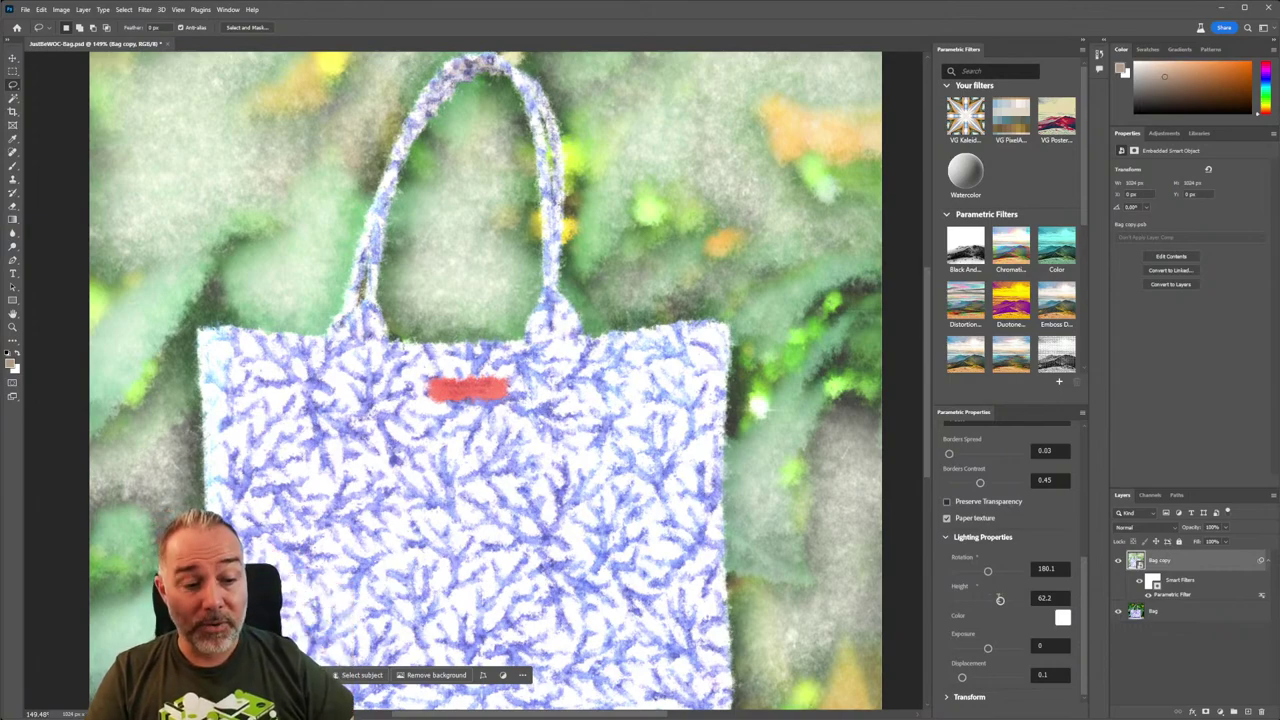
pyautogui.moveTo(998, 599); pyautogui.dragTo(965, 600)
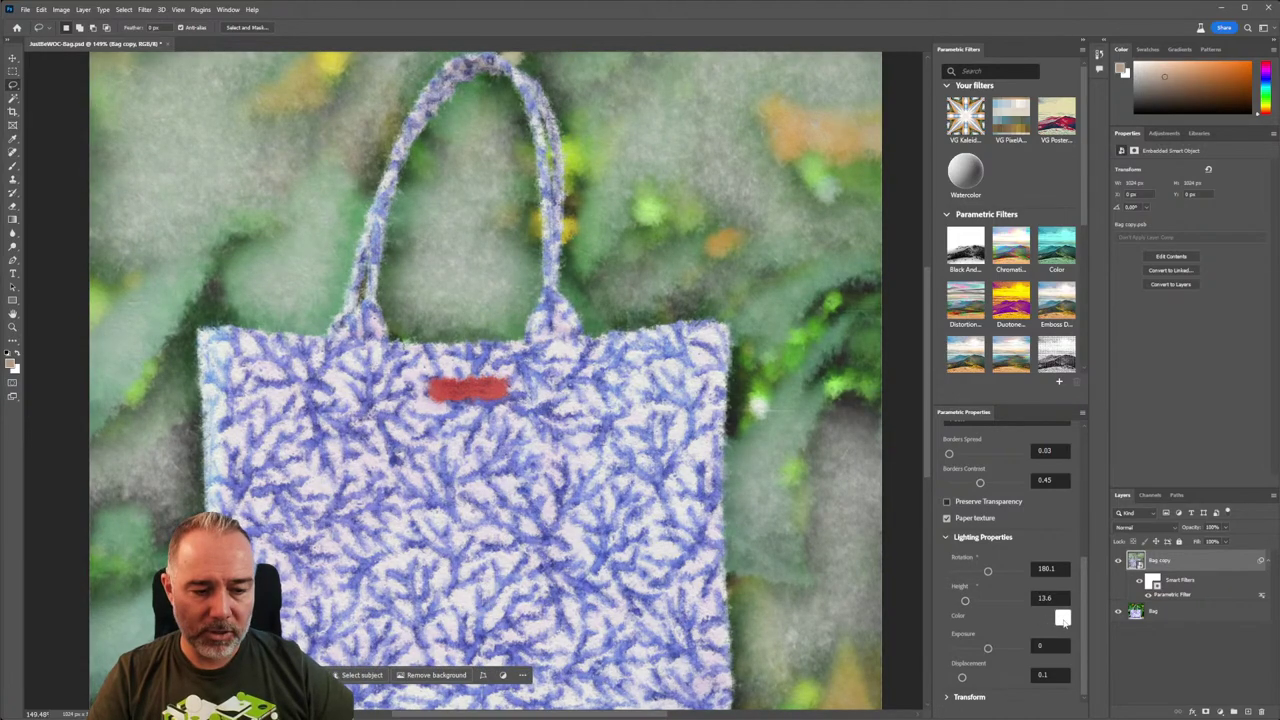
# Change the Watercolor lighting colour from white to a warm pale yellow.
pyautogui.click(1062, 618)
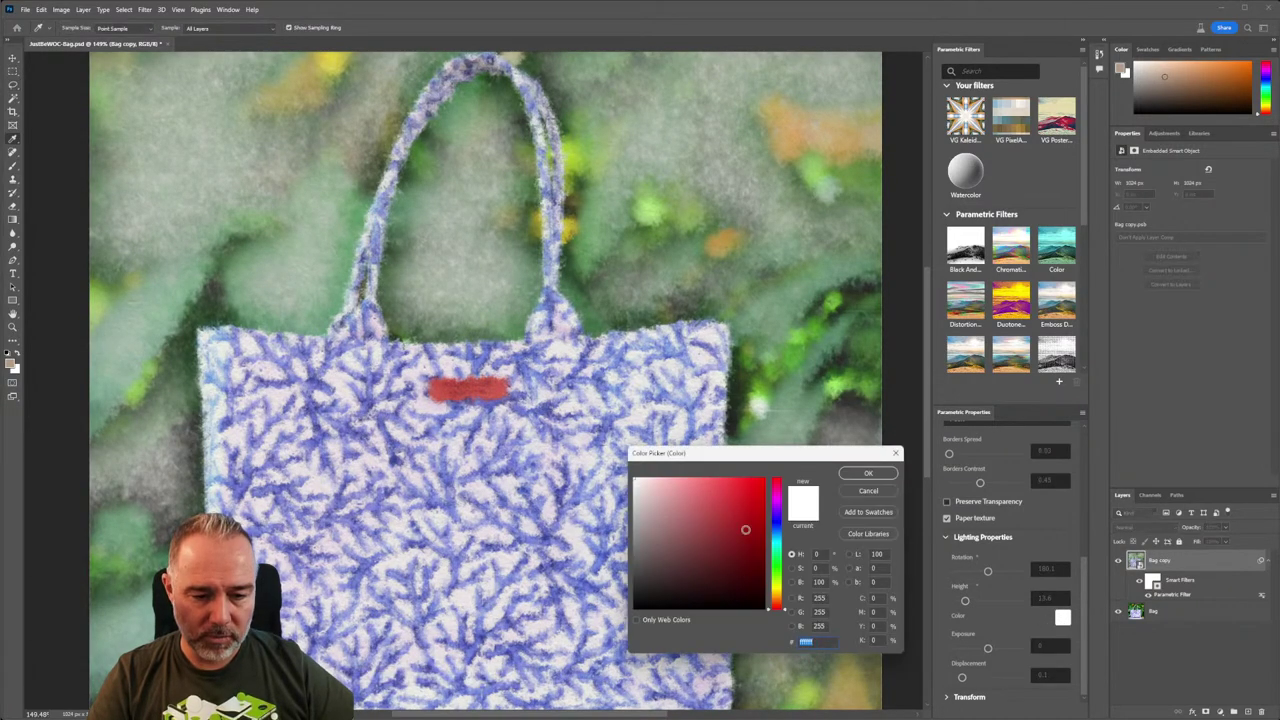
pyautogui.click(778, 586)
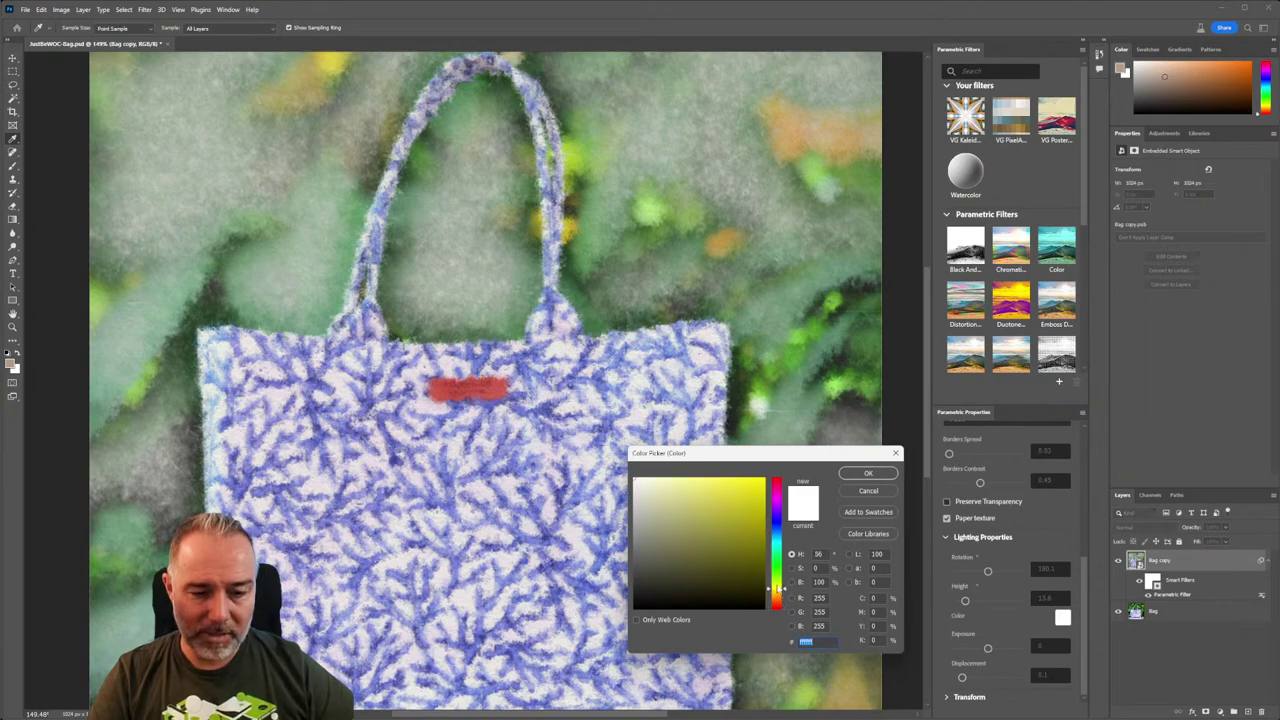
pyautogui.click(701, 487)
pyautogui.click(699, 481)
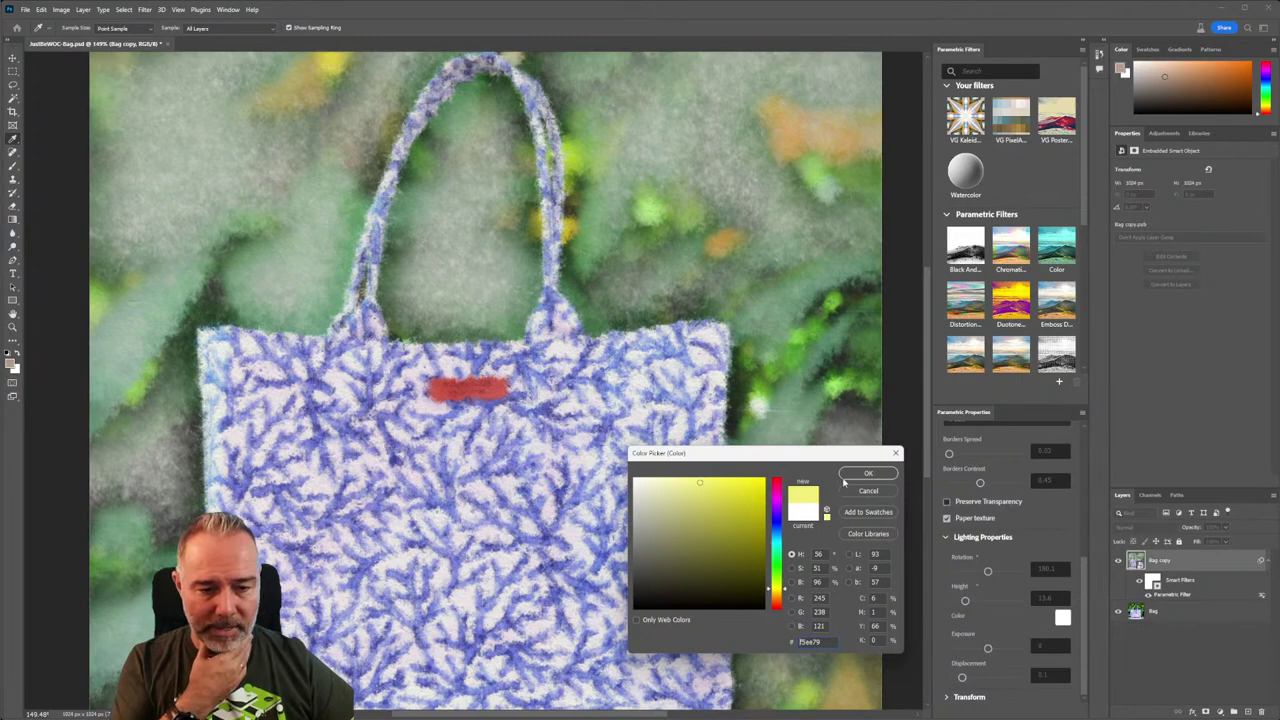
pyautogui.moveTo(783, 589); pyautogui.dragTo(783, 593)
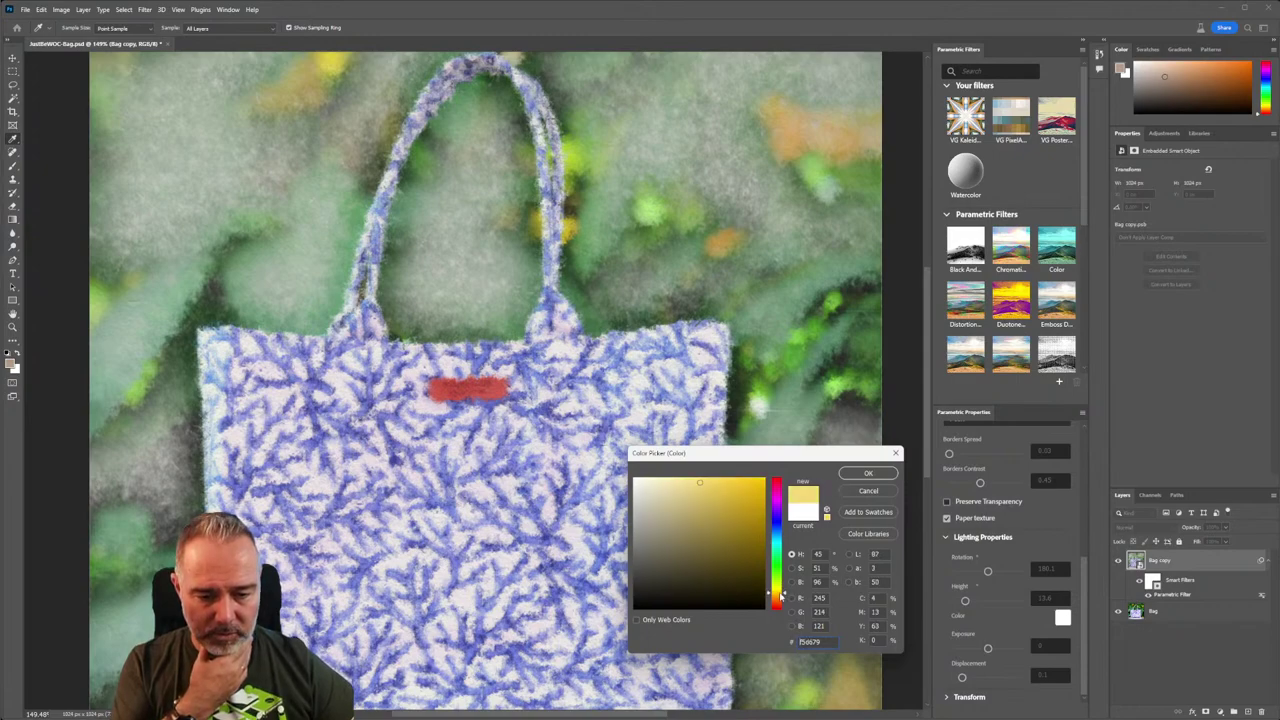
pyautogui.click(866, 474)
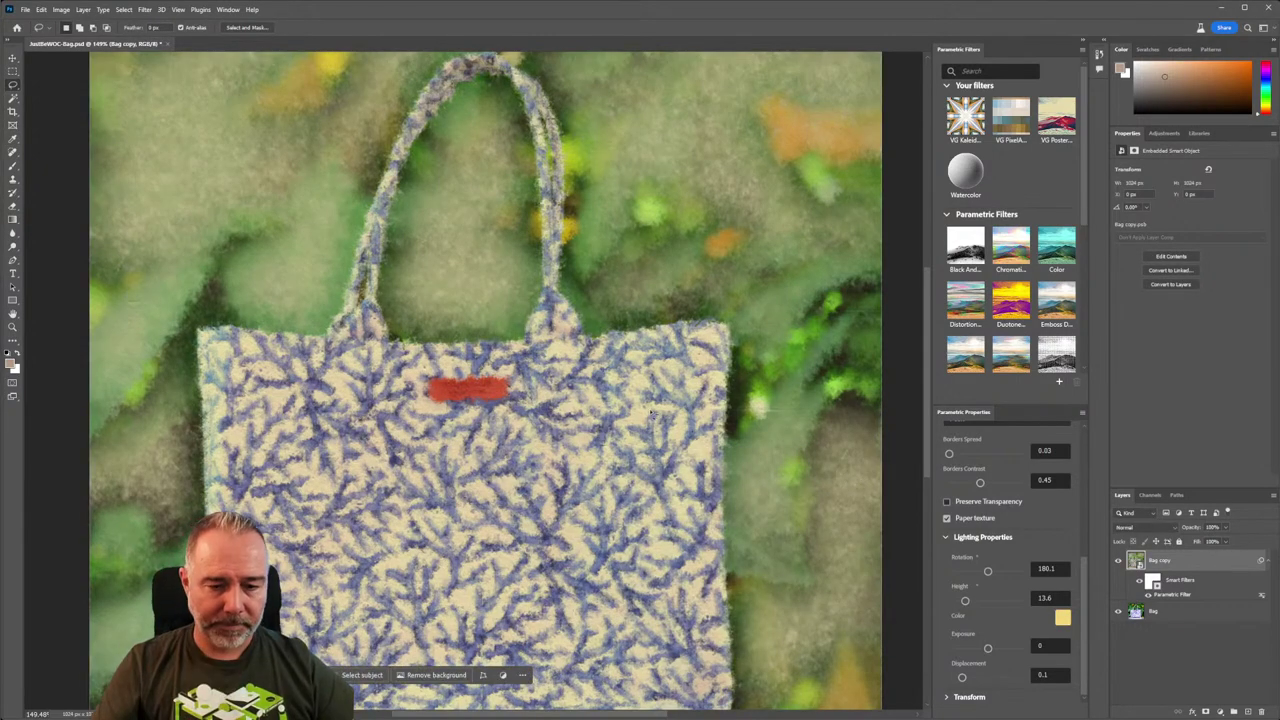
# Fit the image on screen and delete the watercolour Bag copy layer.
pyautogui.hotkey('ctrl', '0')
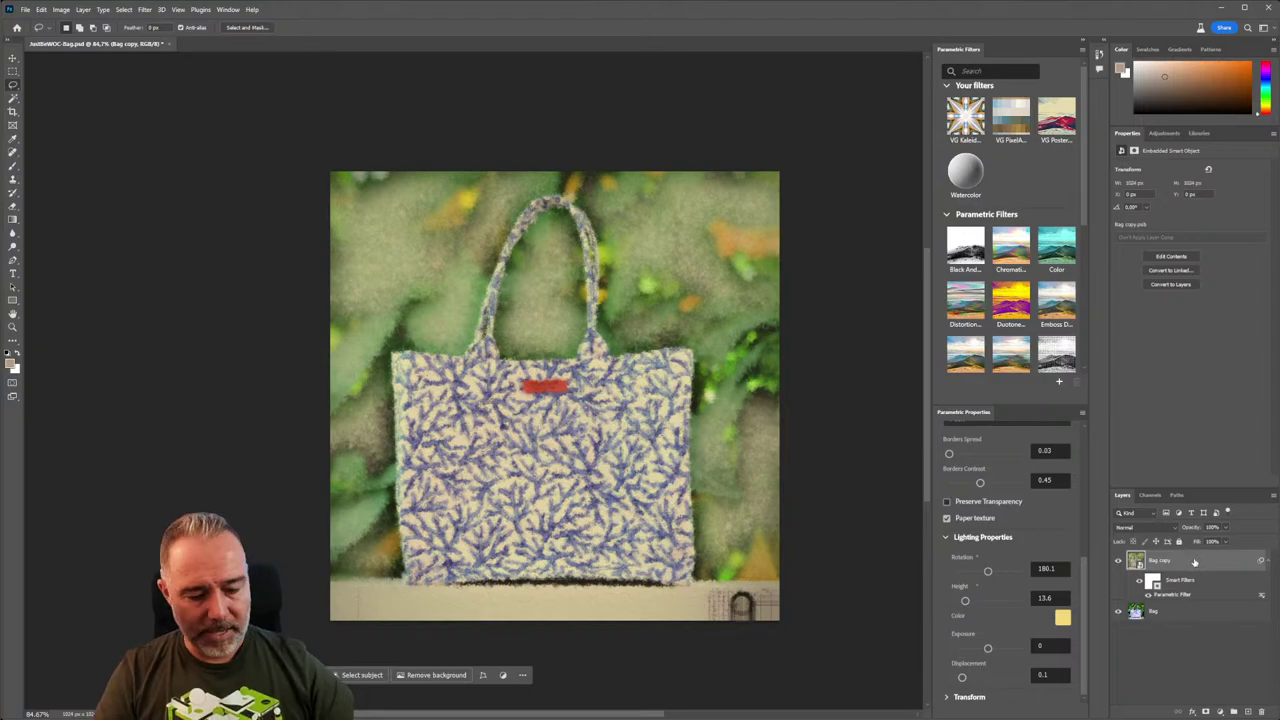
pyautogui.press('Delete')
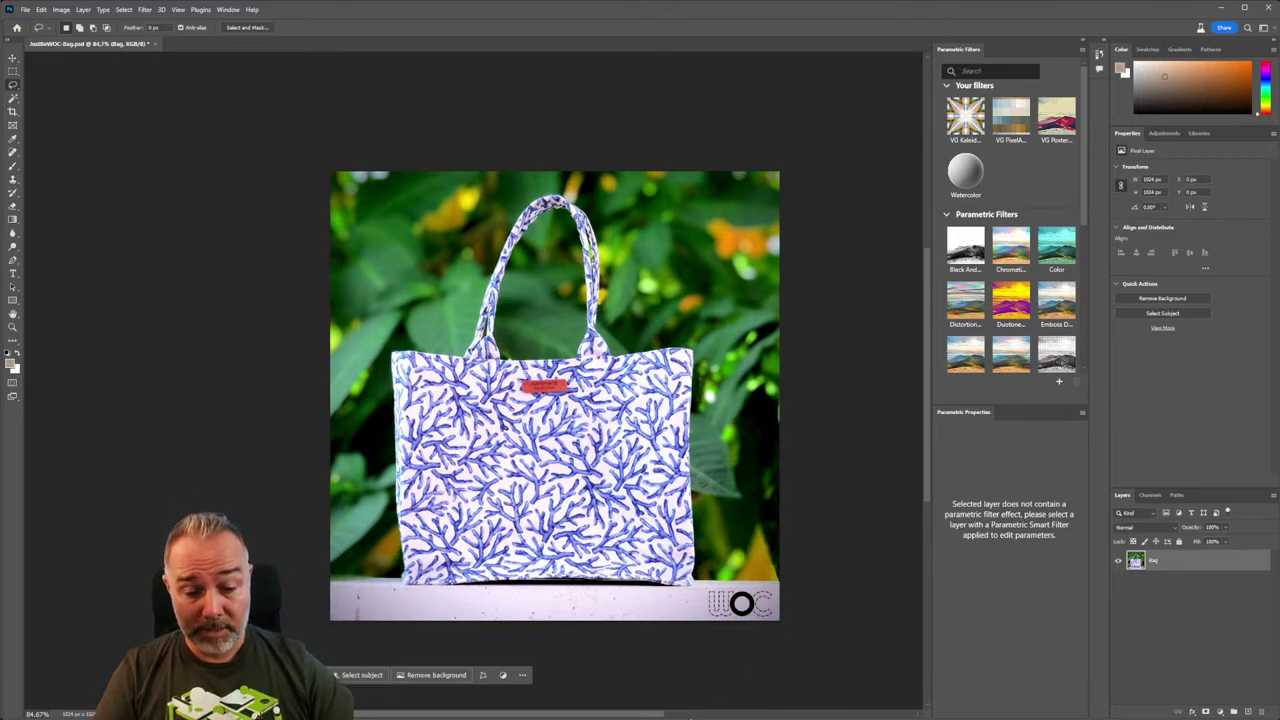
pyautogui.moveTo(672, 718)
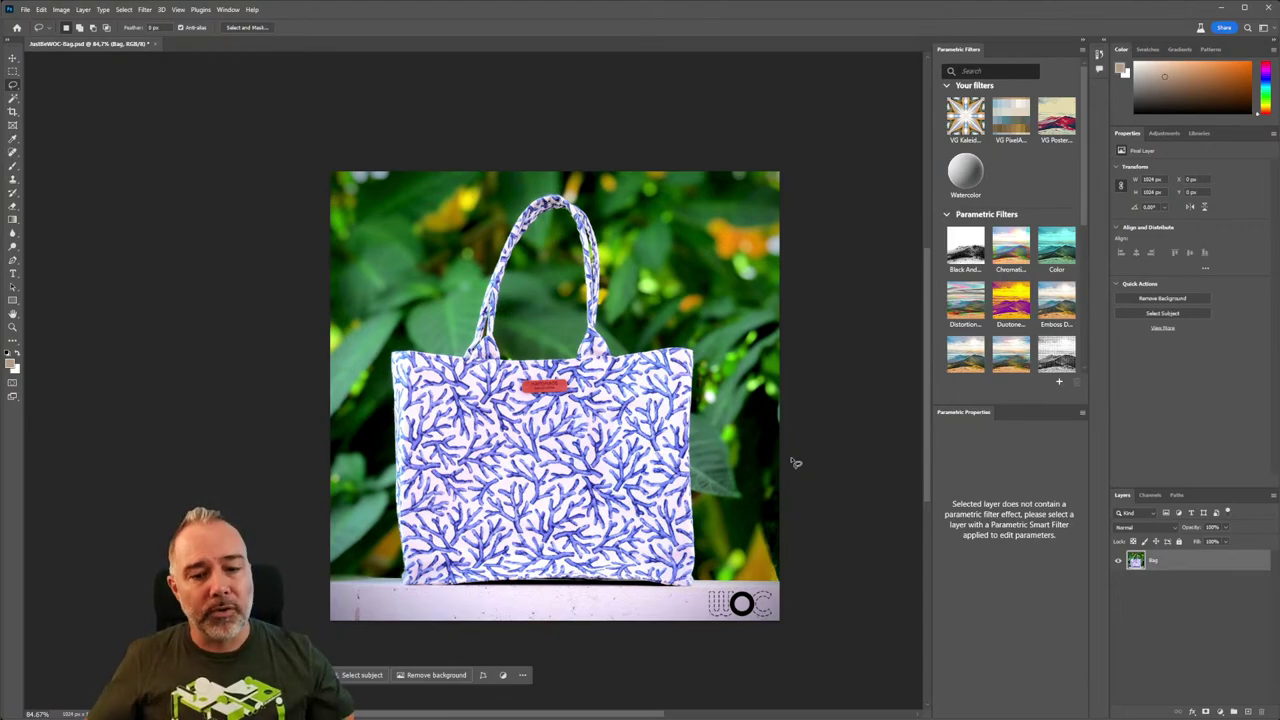
pyautogui.moveTo(672, 716)
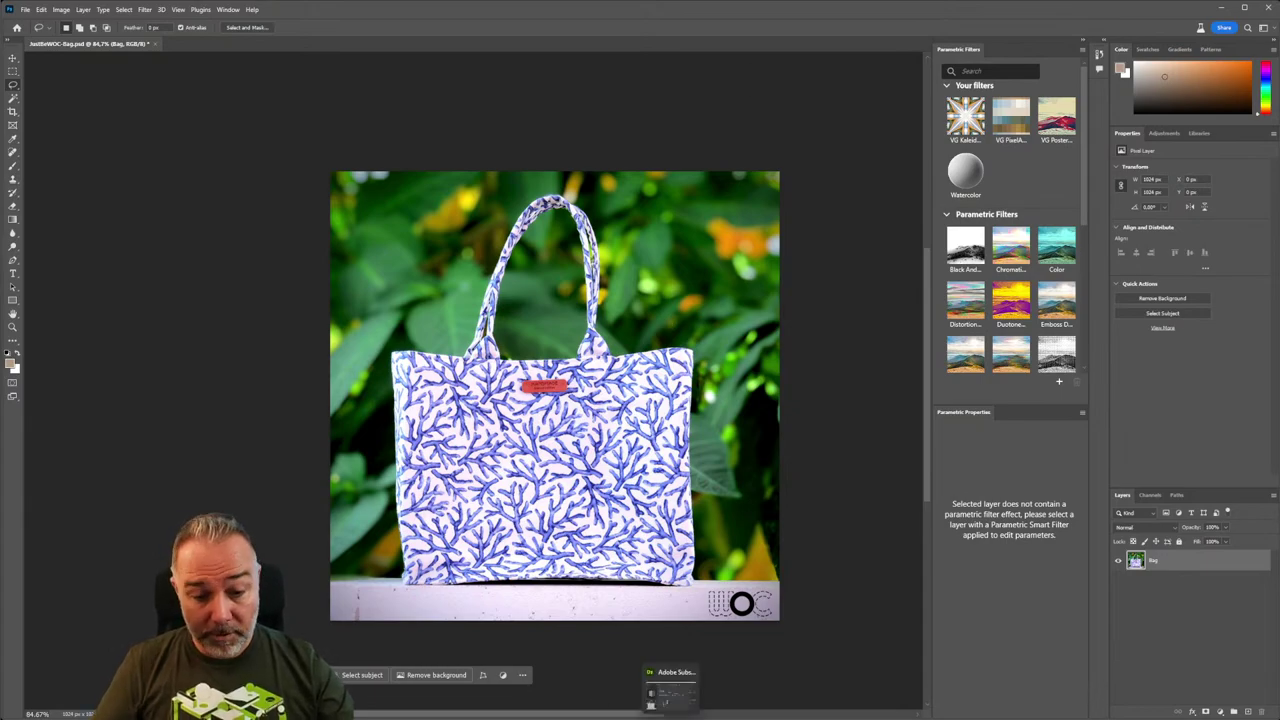
# In Substance 3D Designer, start a new substance graph using the Empty template at 2048 px.
pyautogui.click(672, 692)
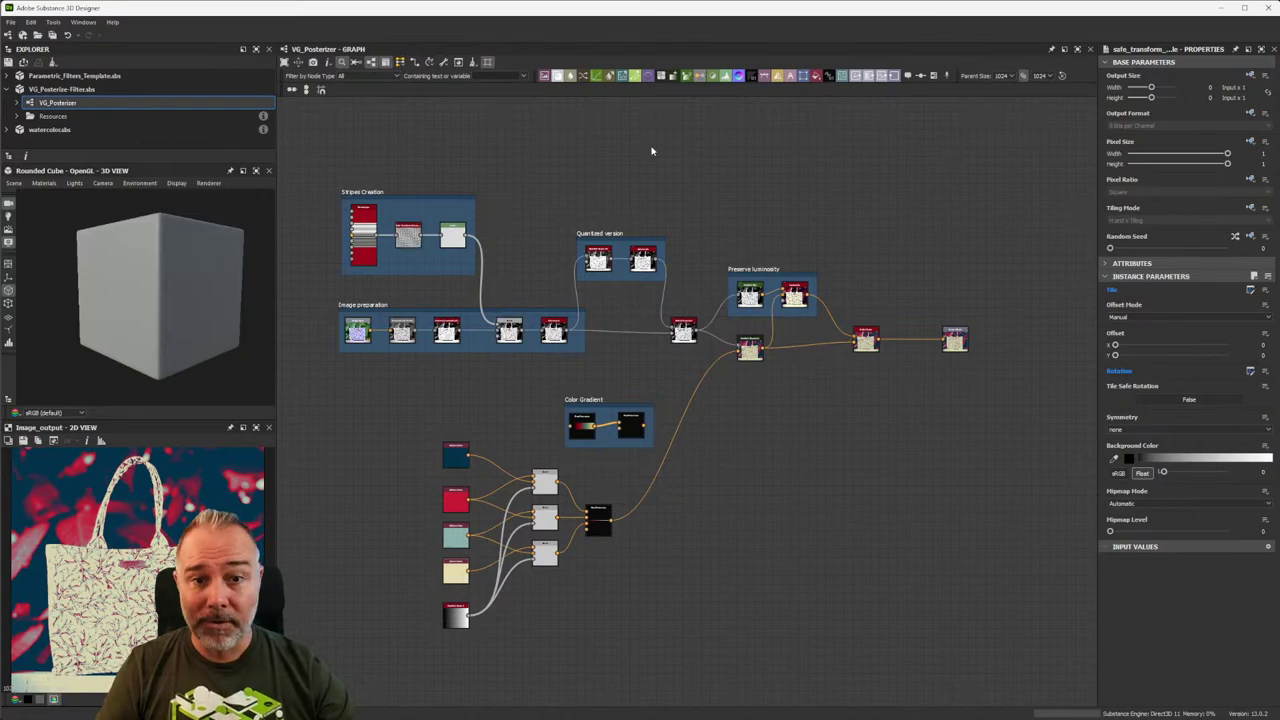
pyautogui.hotkey('ctrl', 'n')
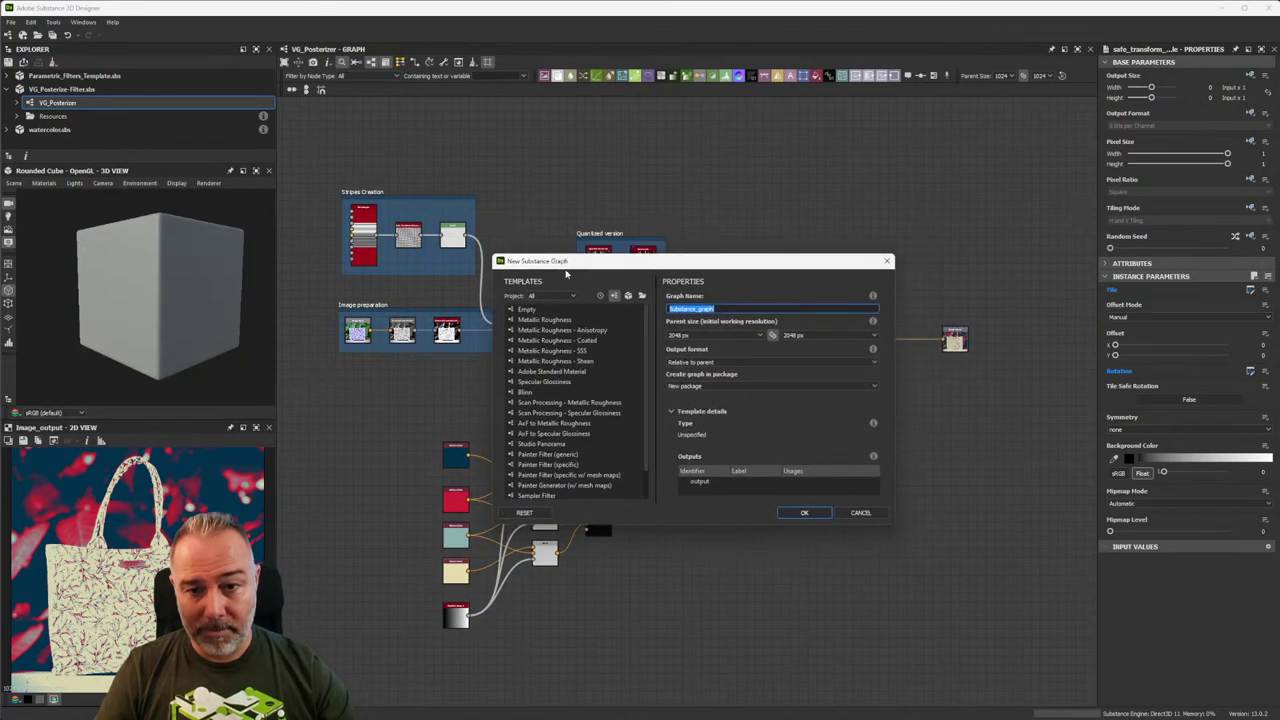
pyautogui.click(530, 311)
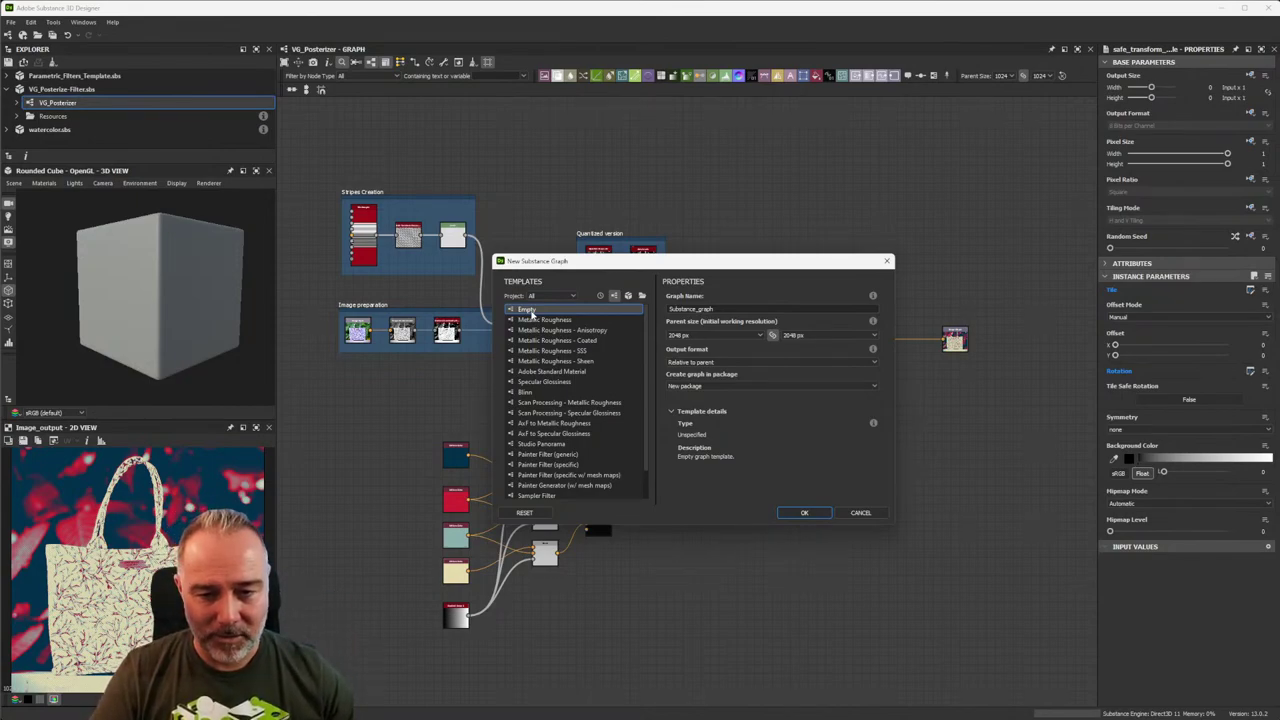
# Create the empty Substance_graph, then return to Photoshop showing the original bag photo.
pyautogui.click(808, 513)
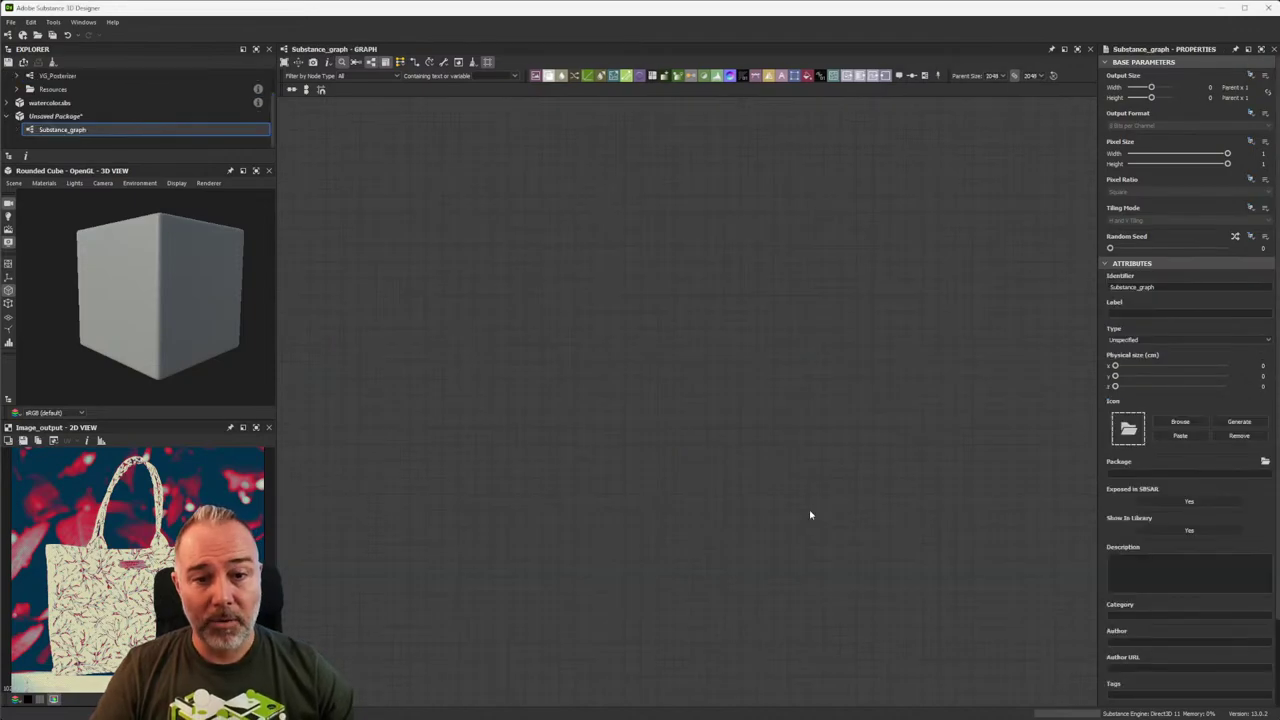
pyautogui.moveTo(505, 232); pyautogui.dragTo(903, 520)
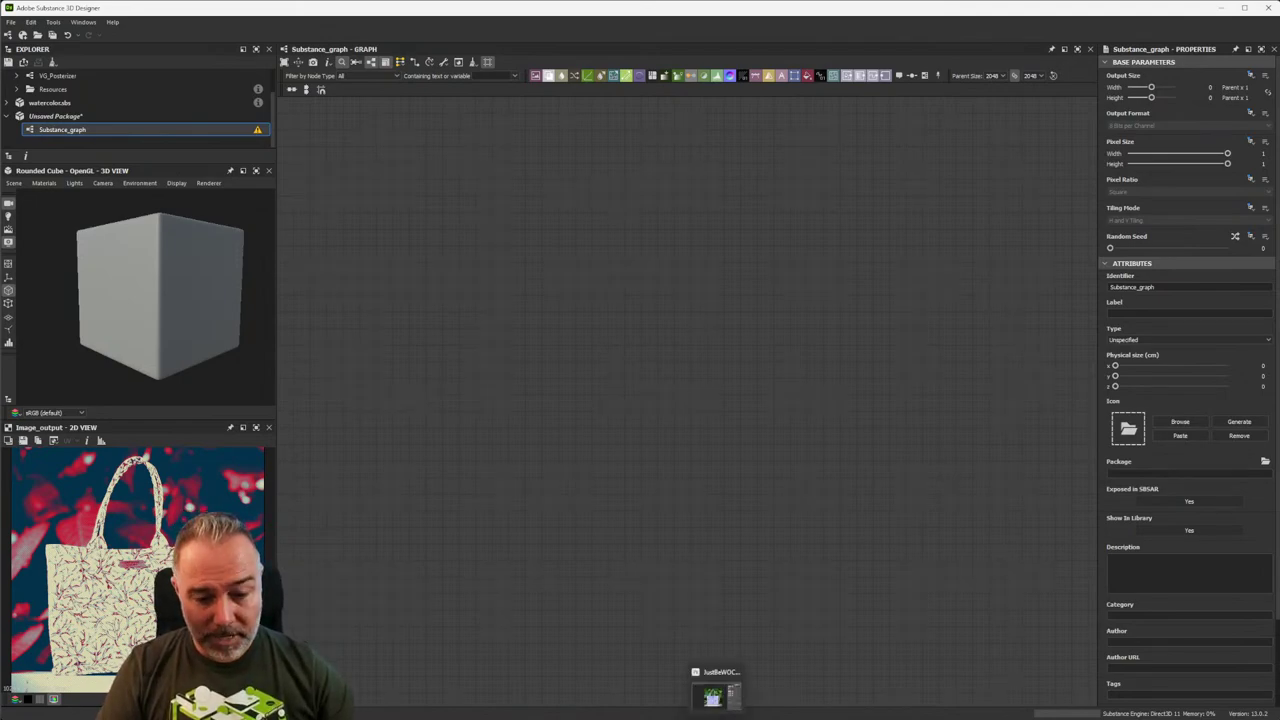
pyautogui.click(718, 688)
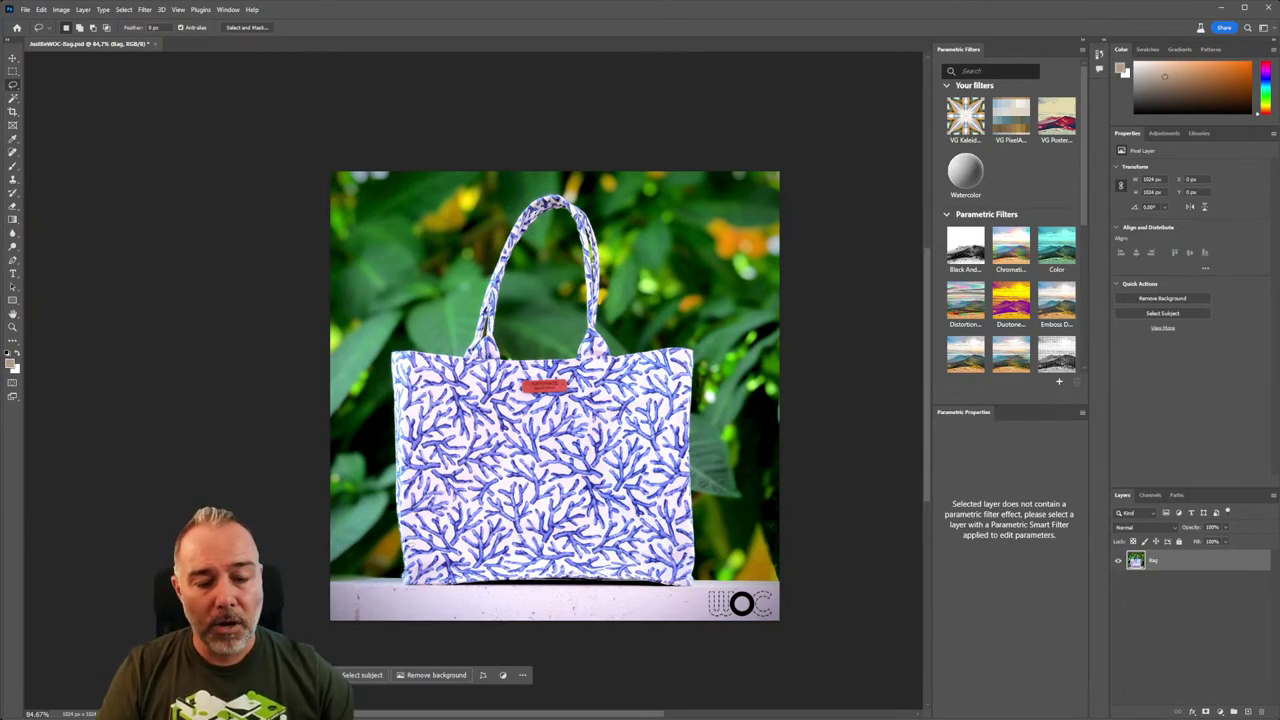
# Leave Photoshop and head back to Substance 3D Designer via the taskbar.
pyautogui.moveTo(729, 710)
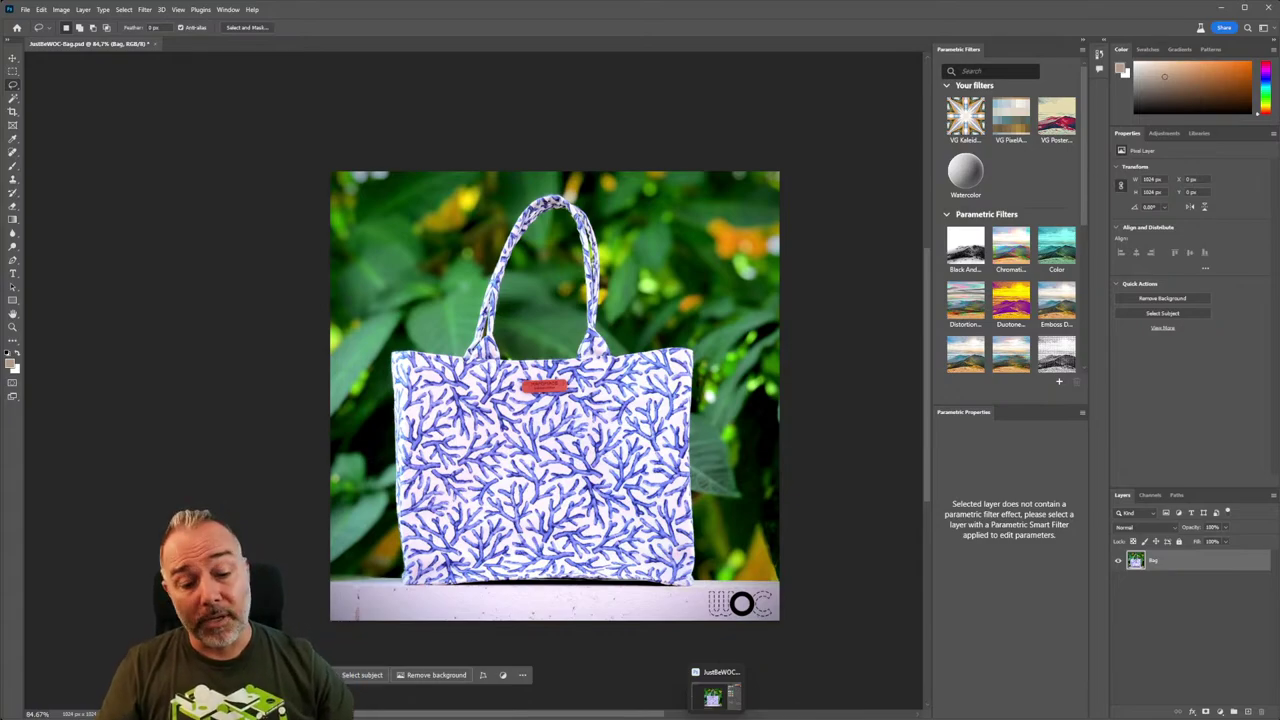
# Back in Substance 3D Designer, add an Input Color node to the empty graph.
pyautogui.click(680, 712)
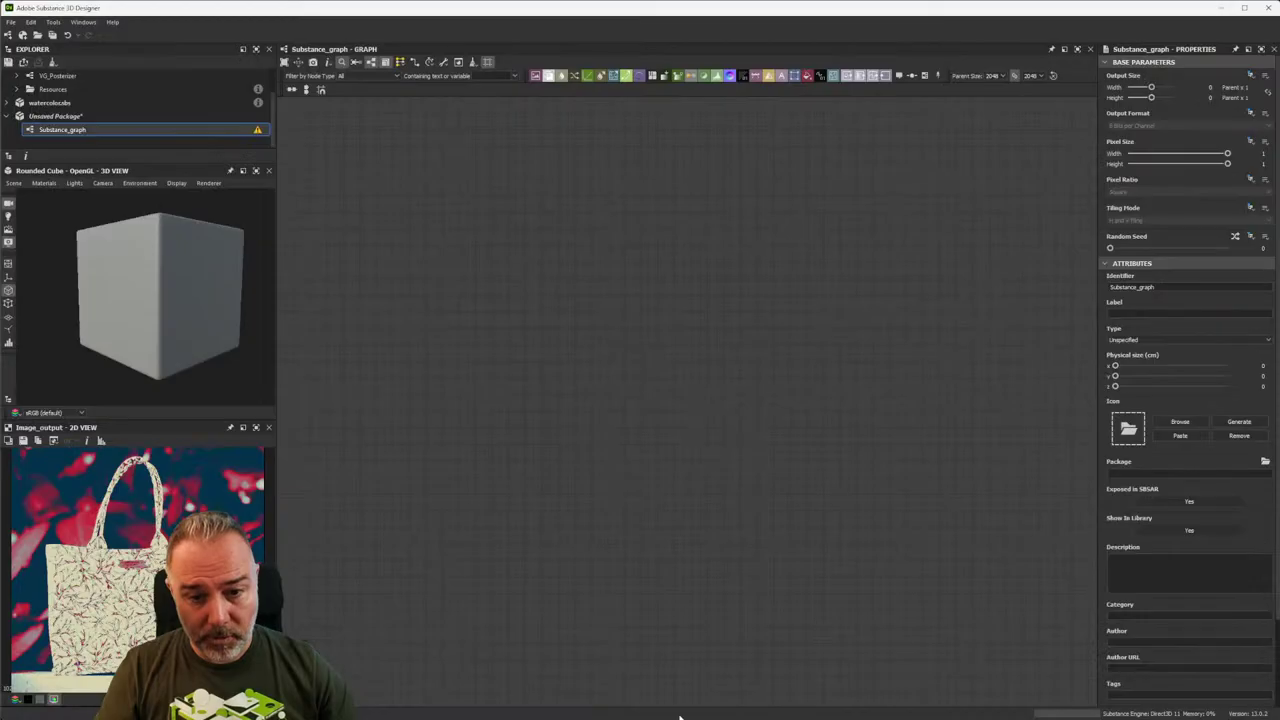
pyautogui.press('space')
pyautogui.write('input')
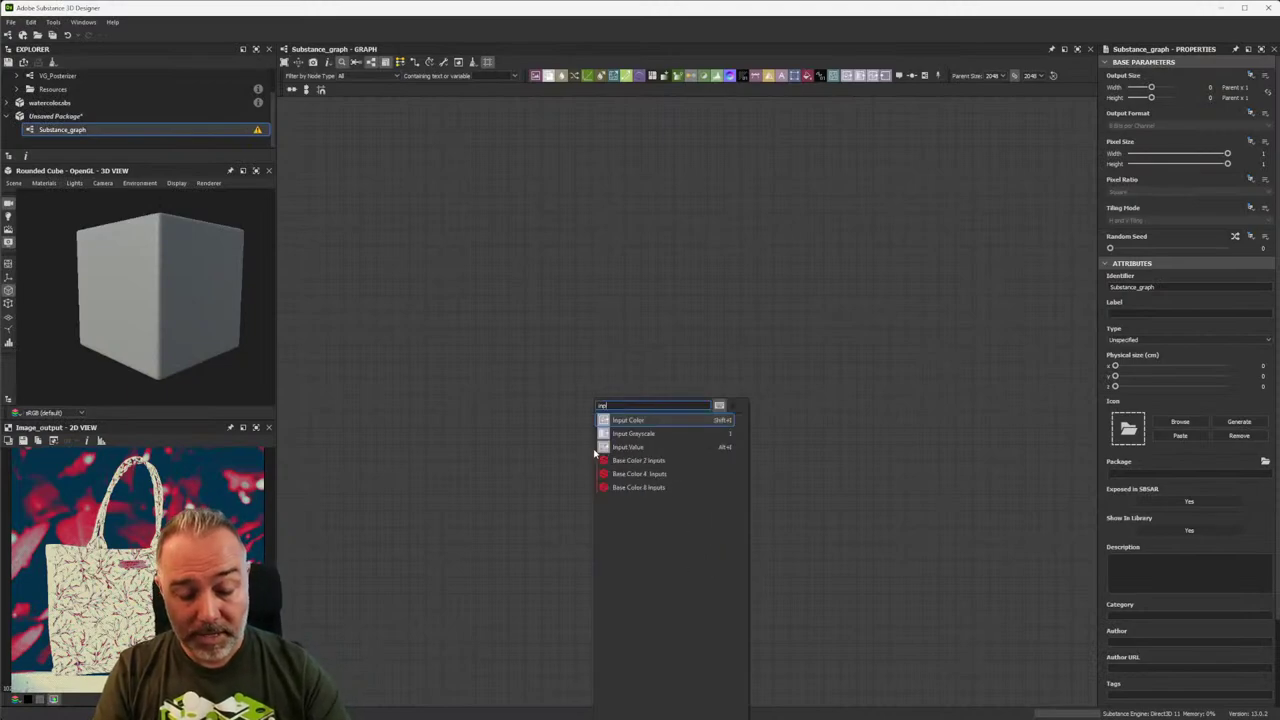
pyautogui.click(645, 422)
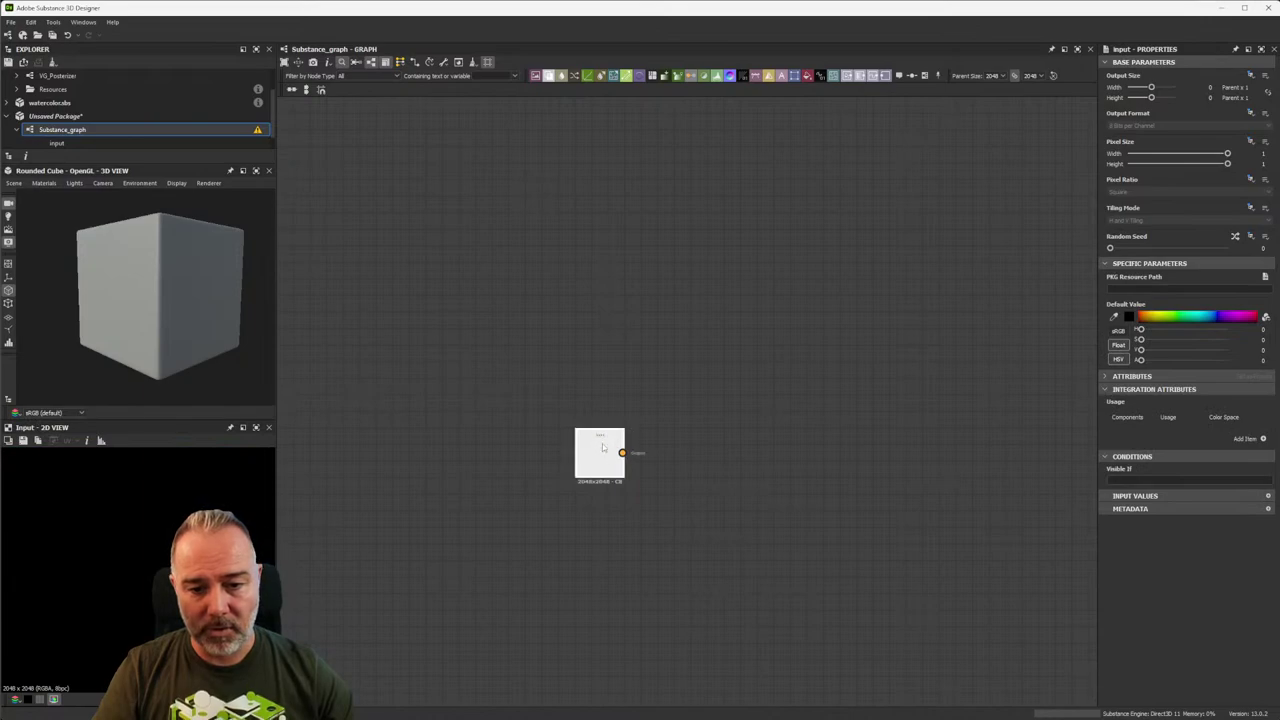
# Move the Input node higher in the graph, then bring up node search.
pyautogui.scroll(3, 602, 443)
pyautogui.scroll(-1, 602, 443)
pyautogui.moveTo(600, 443); pyautogui.dragTo(589, 314)
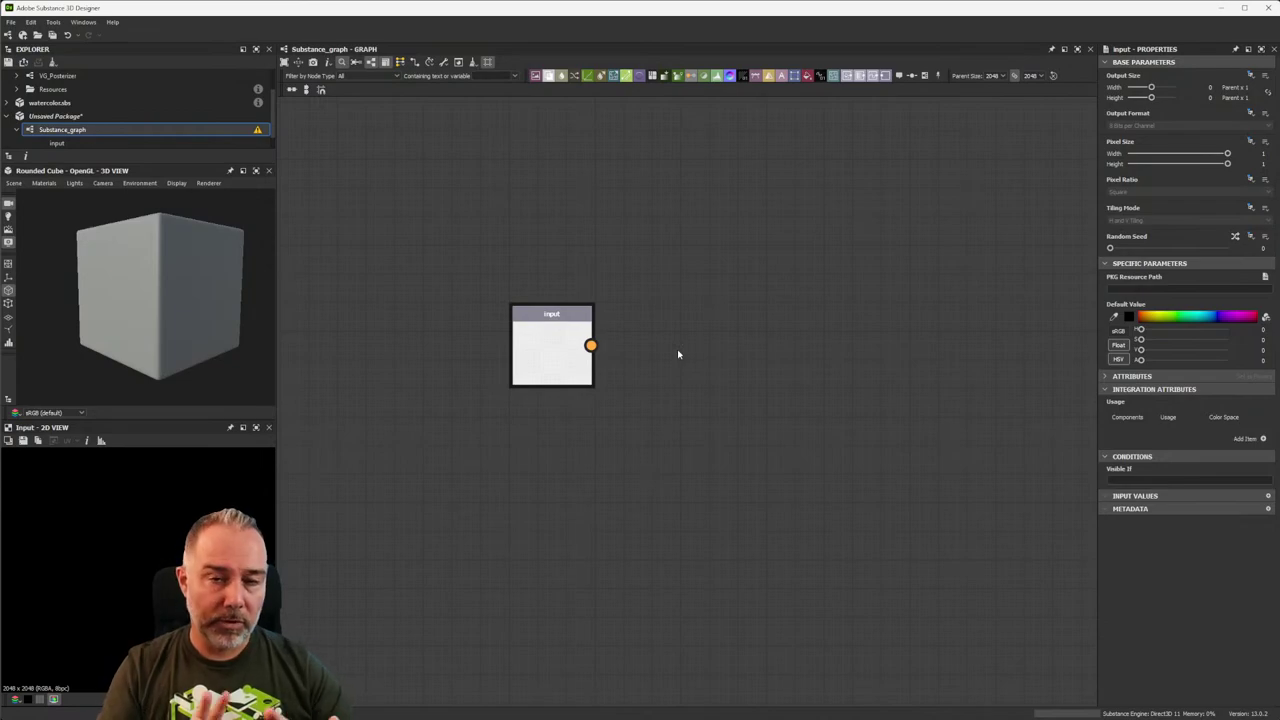
pyautogui.moveTo(689, 311); pyautogui.dragTo(617, 329, button='middle')
pyautogui.moveTo(460, 322); pyautogui.dragTo(663, 482)
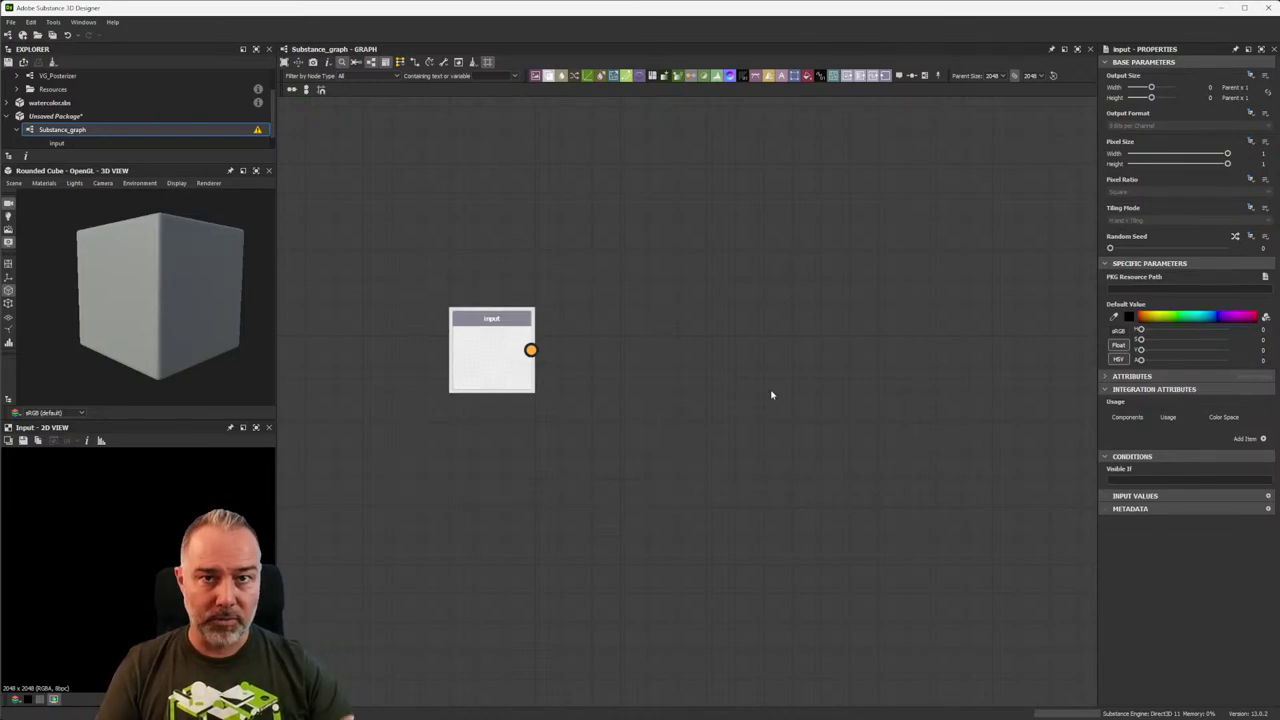
pyautogui.moveTo(780, 383); pyautogui.dragTo(726, 409, button='middle')
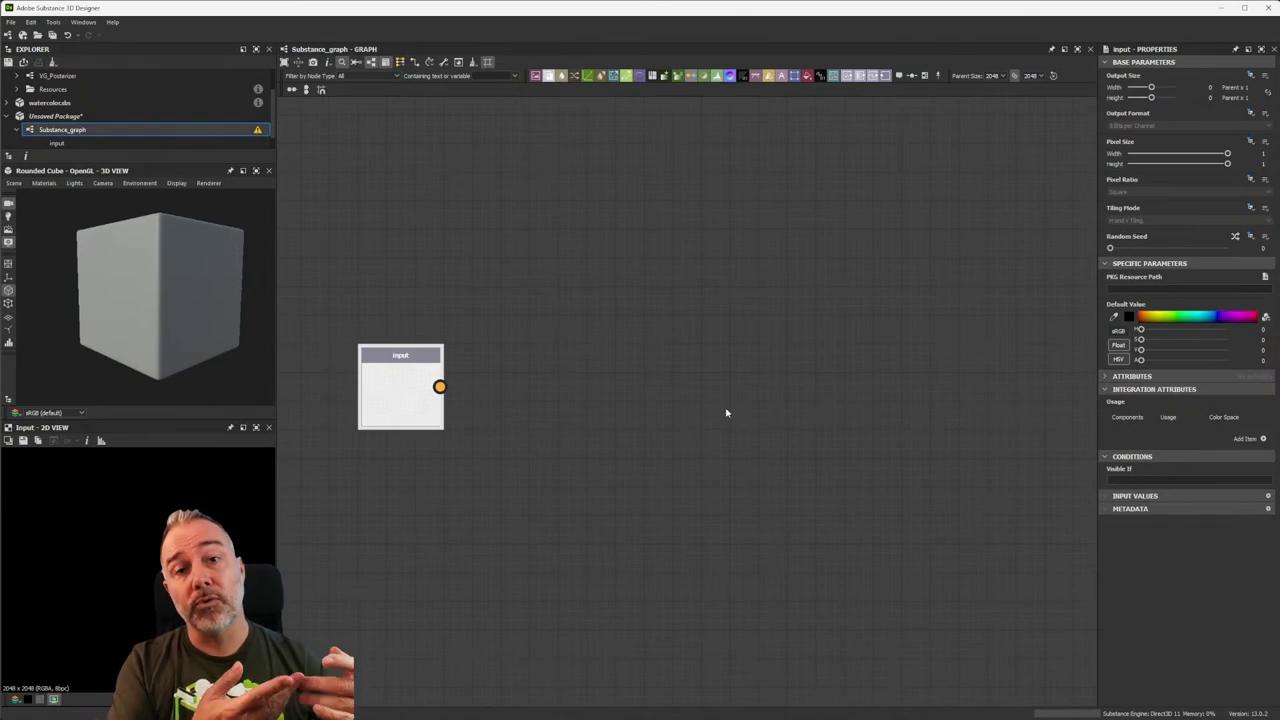
pyautogui.moveTo(836, 428); pyautogui.dragTo(851, 408, button='middle')
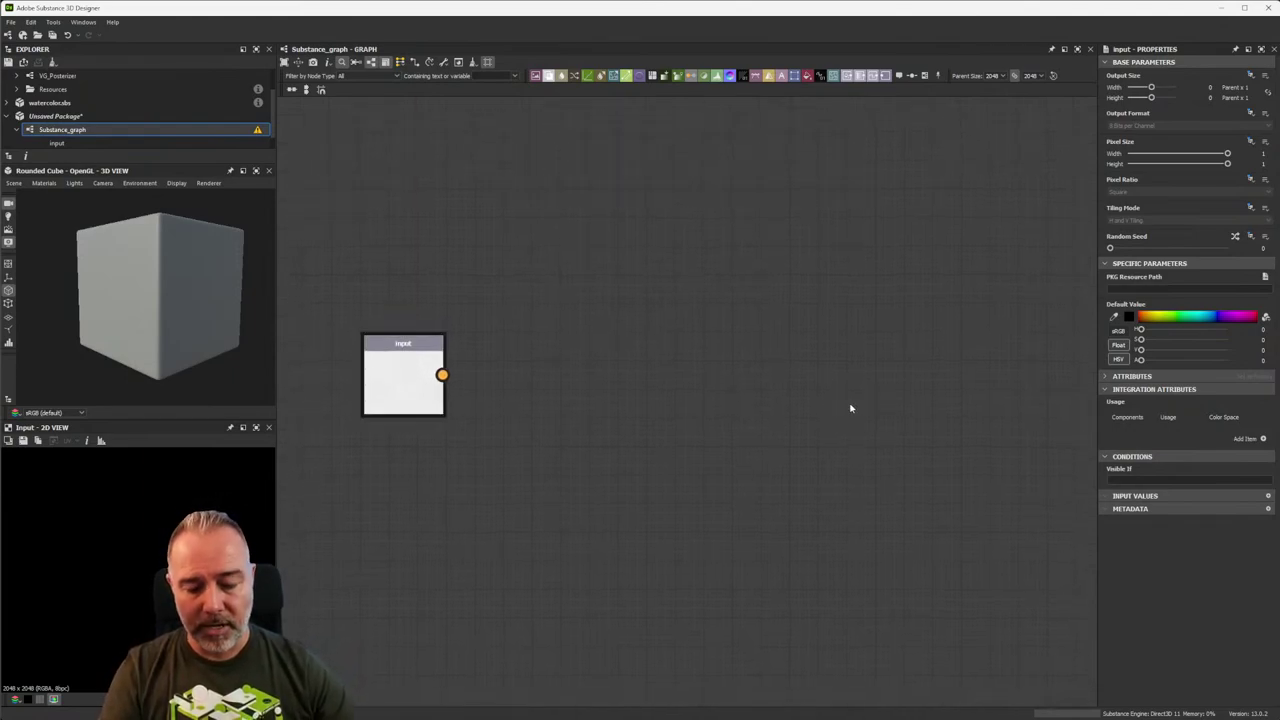
pyautogui.press('space')
# Add an Output node right of the Input node and link Input directly into it.
pyautogui.write('out')
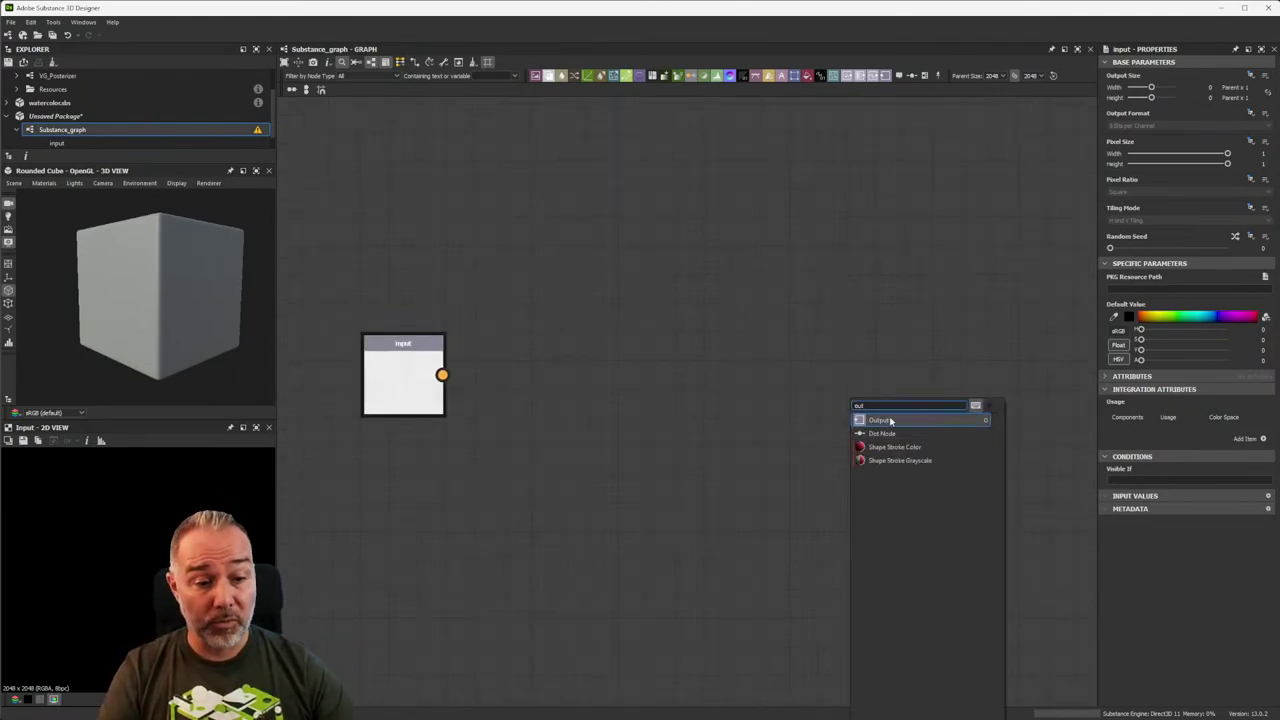
pyautogui.press('Return')
pyautogui.moveTo(875, 399); pyautogui.dragTo(928, 370)
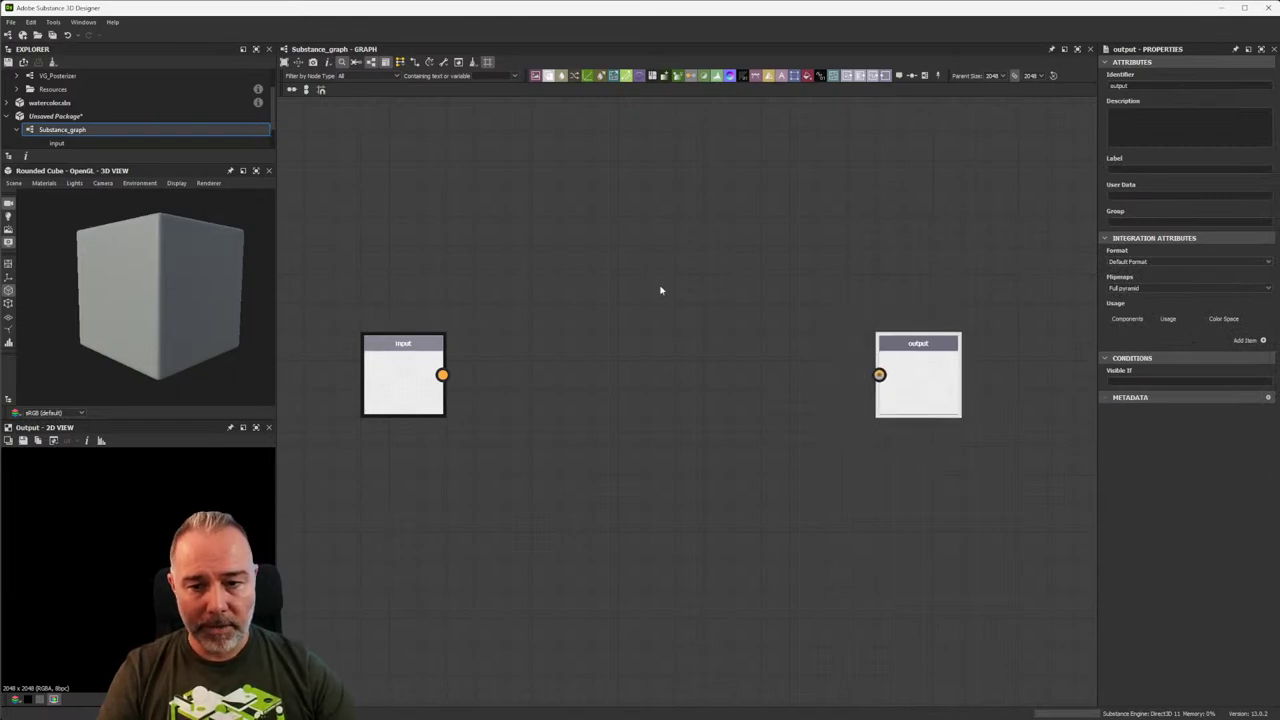
pyautogui.moveTo(309, 266); pyautogui.dragTo(571, 511)
pyautogui.moveTo(766, 228); pyautogui.dragTo(1054, 492)
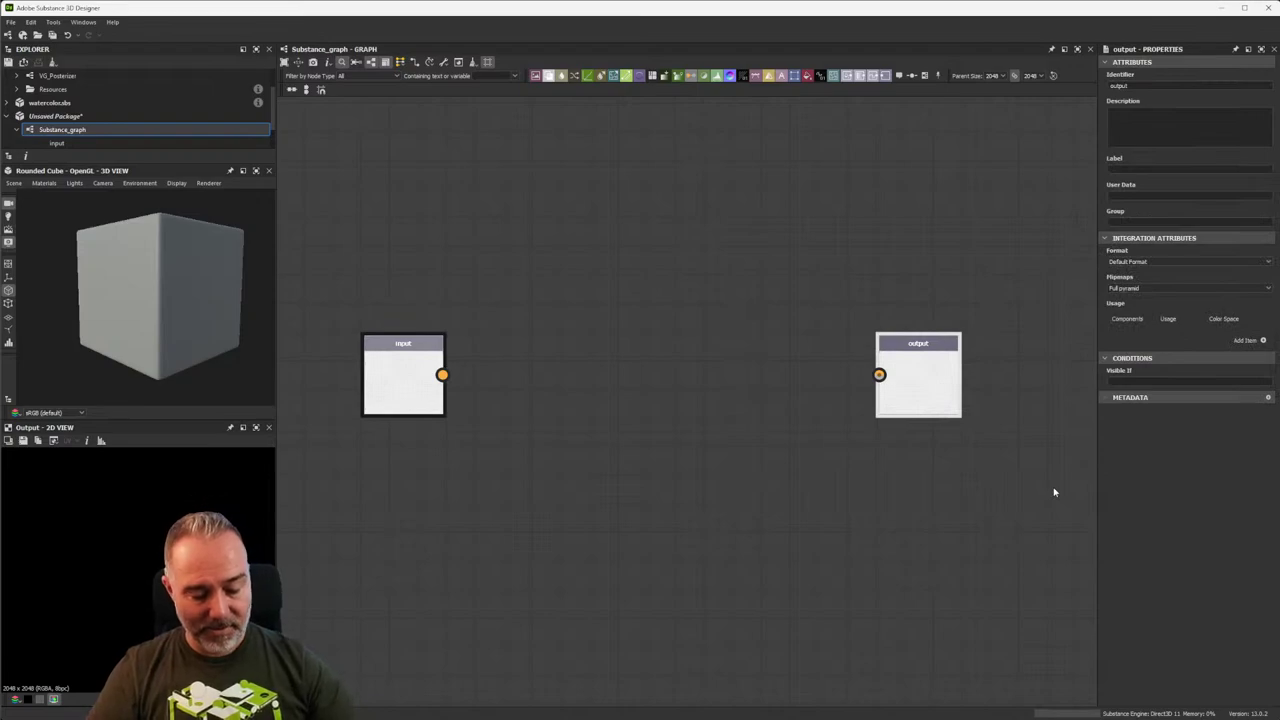
pyautogui.moveTo(443, 375); pyautogui.dragTo(879, 375)
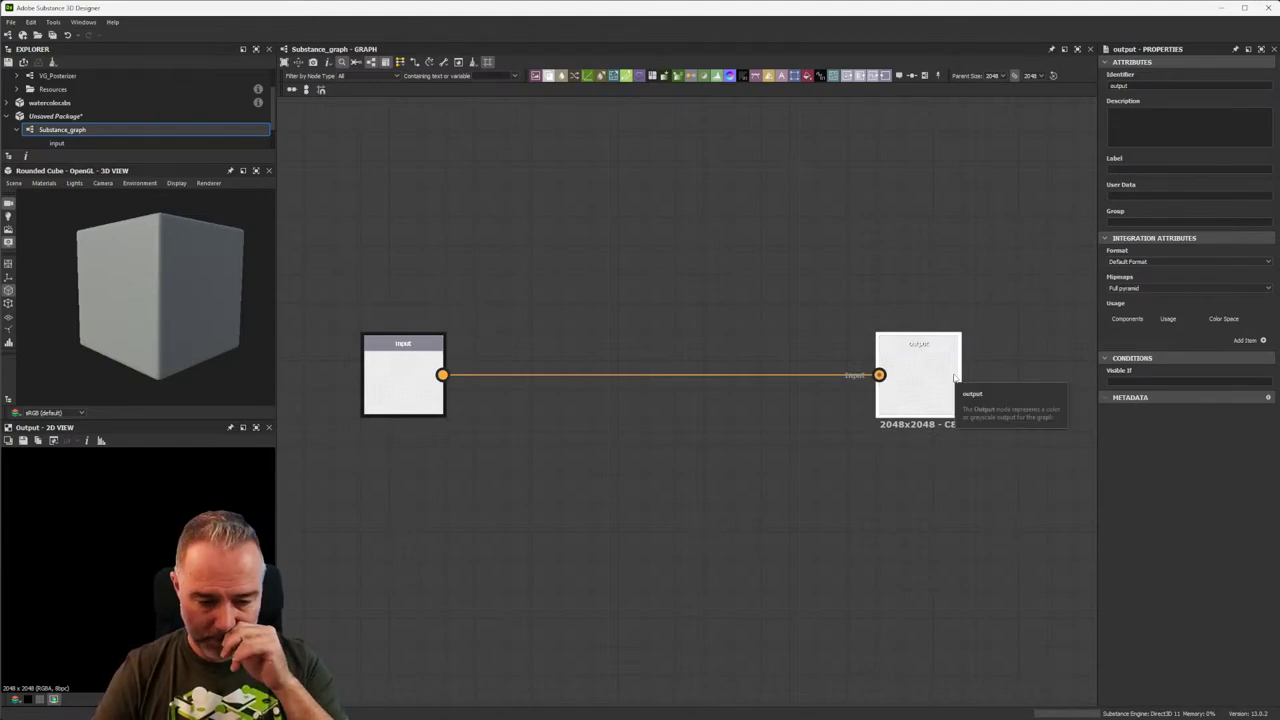
pyautogui.moveTo(589, 302); pyautogui.dragTo(730, 432)
pyautogui.click(640, 512)
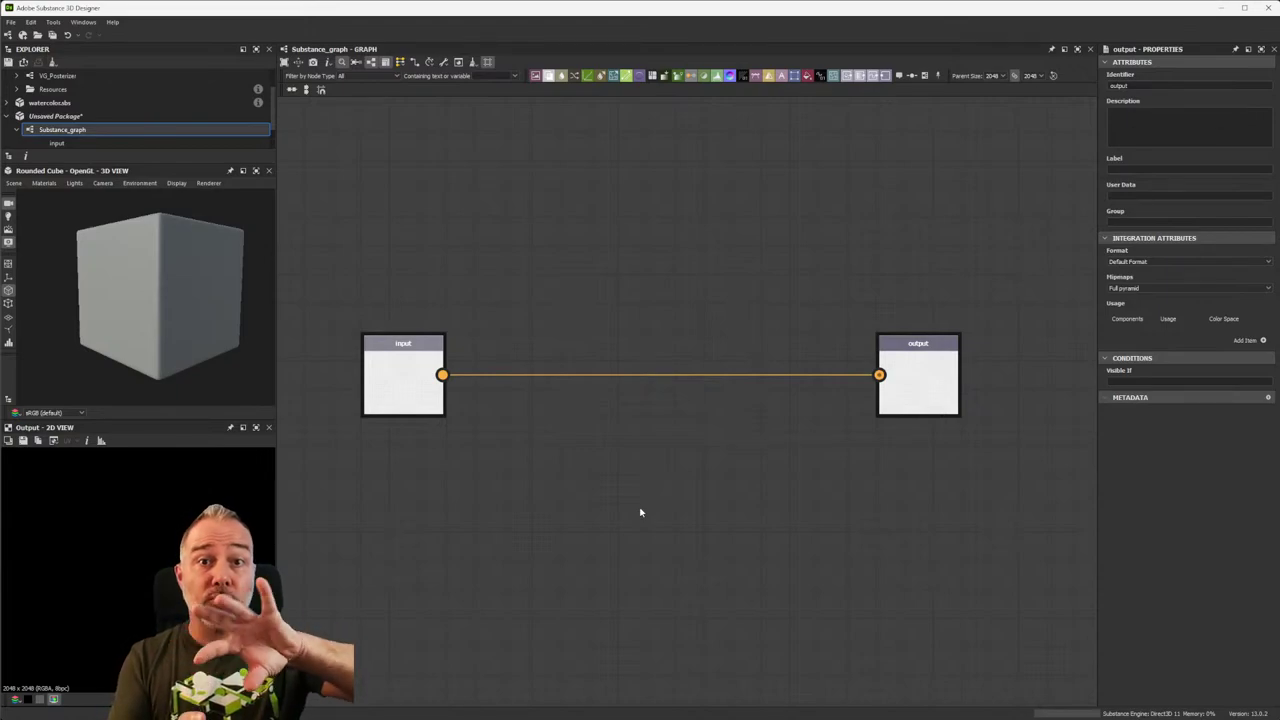
pyautogui.press('space')
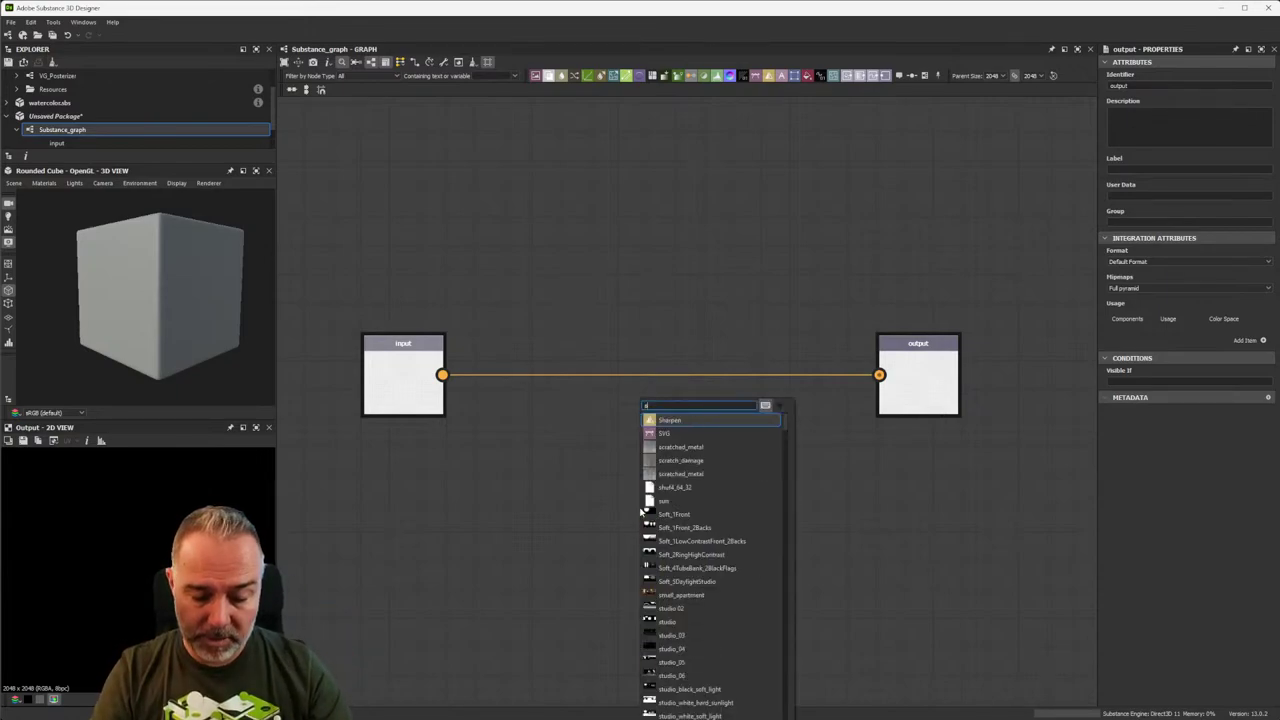
pyautogui.write('swi')
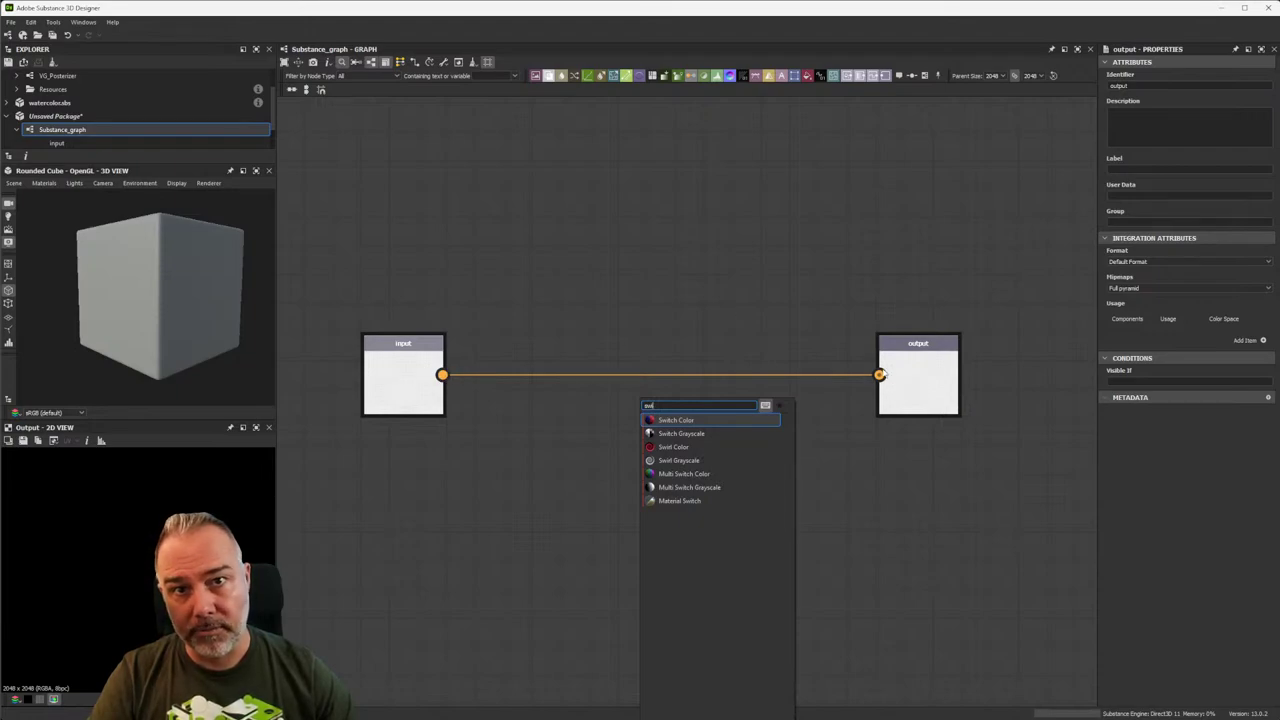
pyautogui.click(691, 421)
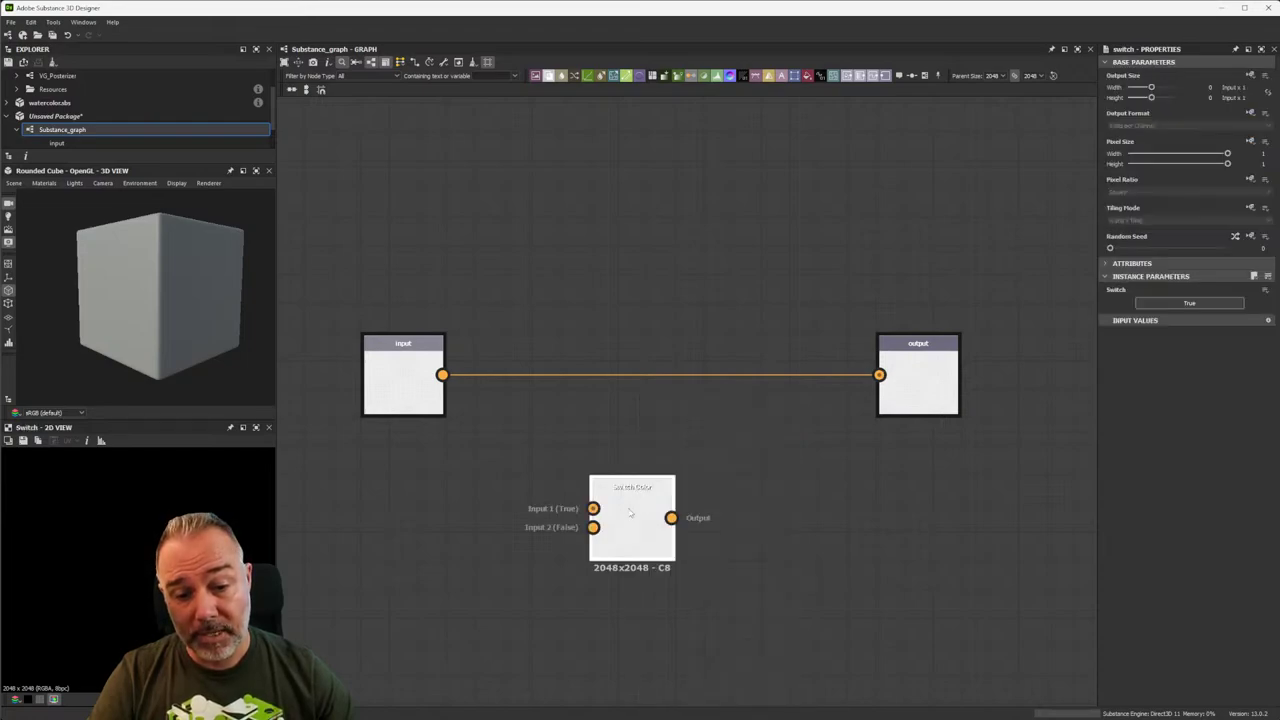
pyautogui.moveTo(619, 508); pyautogui.dragTo(648, 450)
pyautogui.press('Delete')
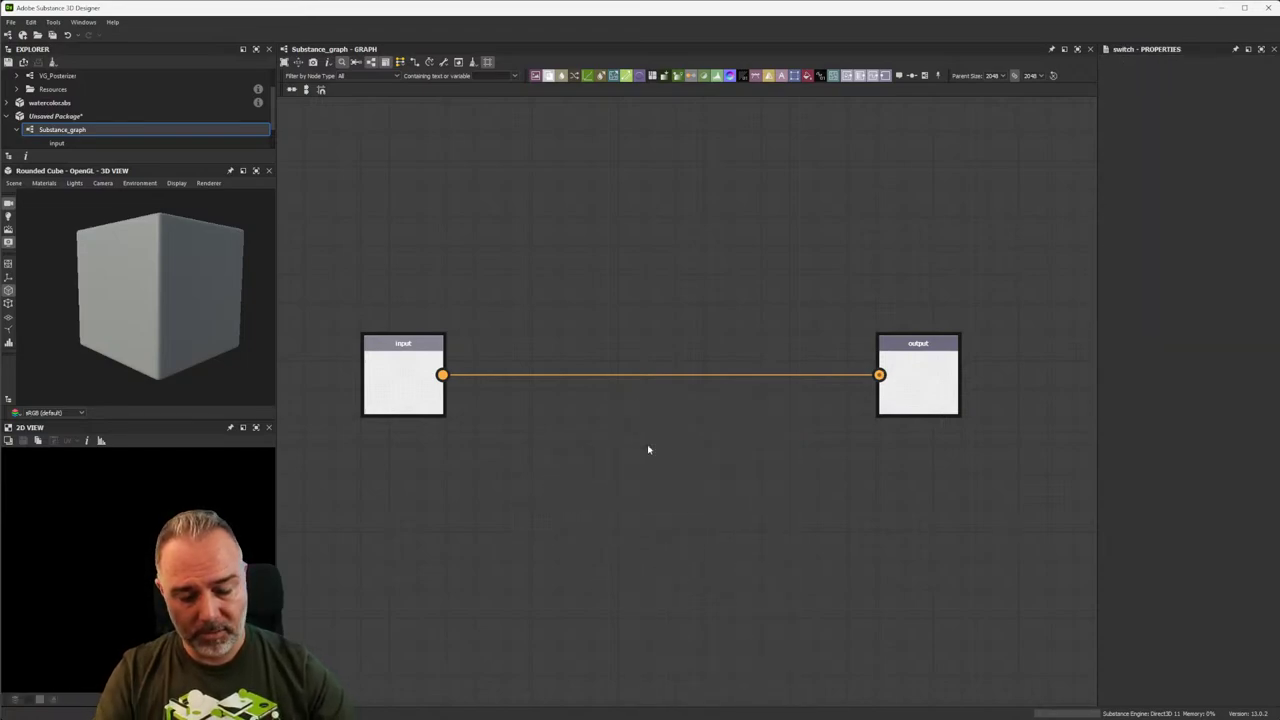
pyautogui.press('space')
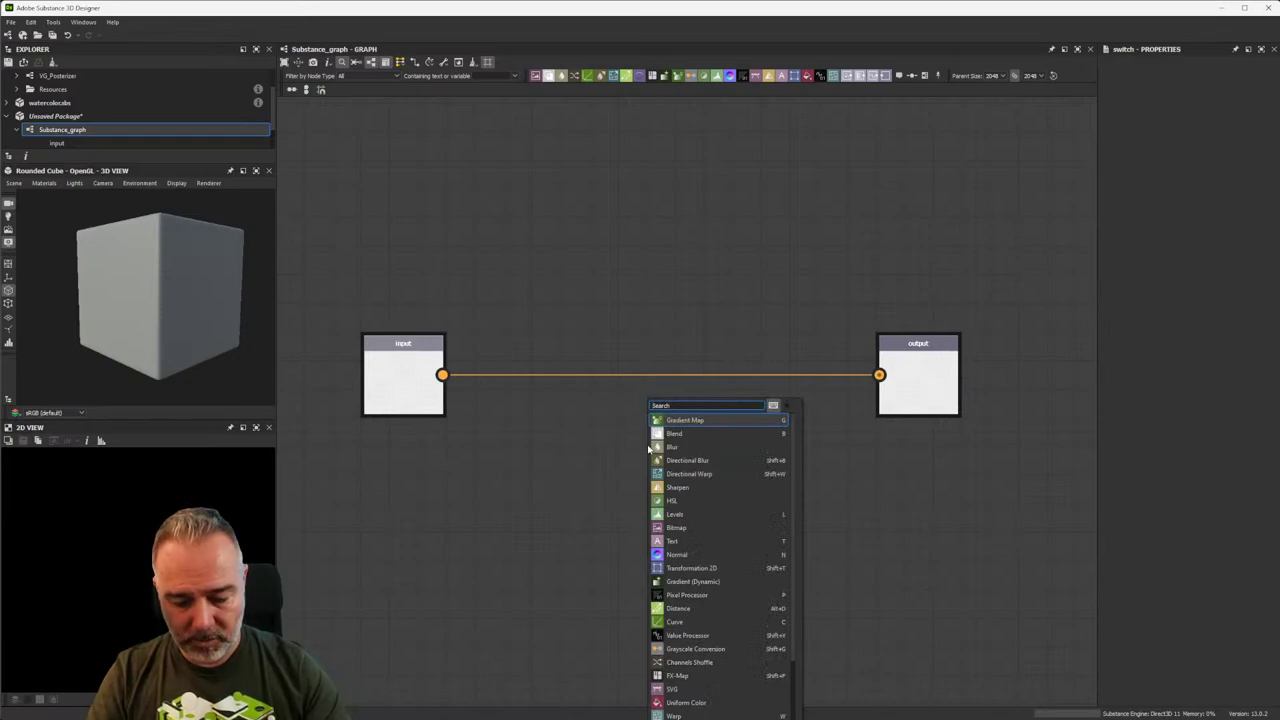
# Add a Swirl Color node and route Input through it into Output.
pyautogui.write('swit')
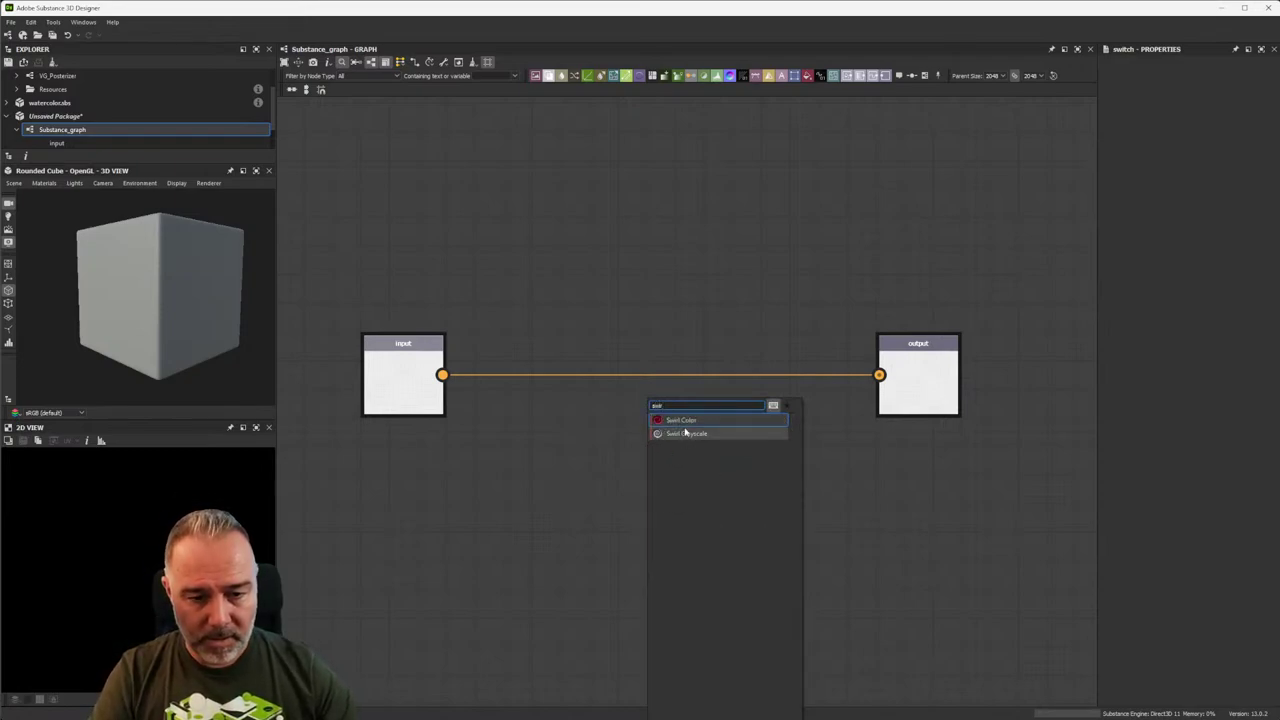
pyautogui.click(686, 421)
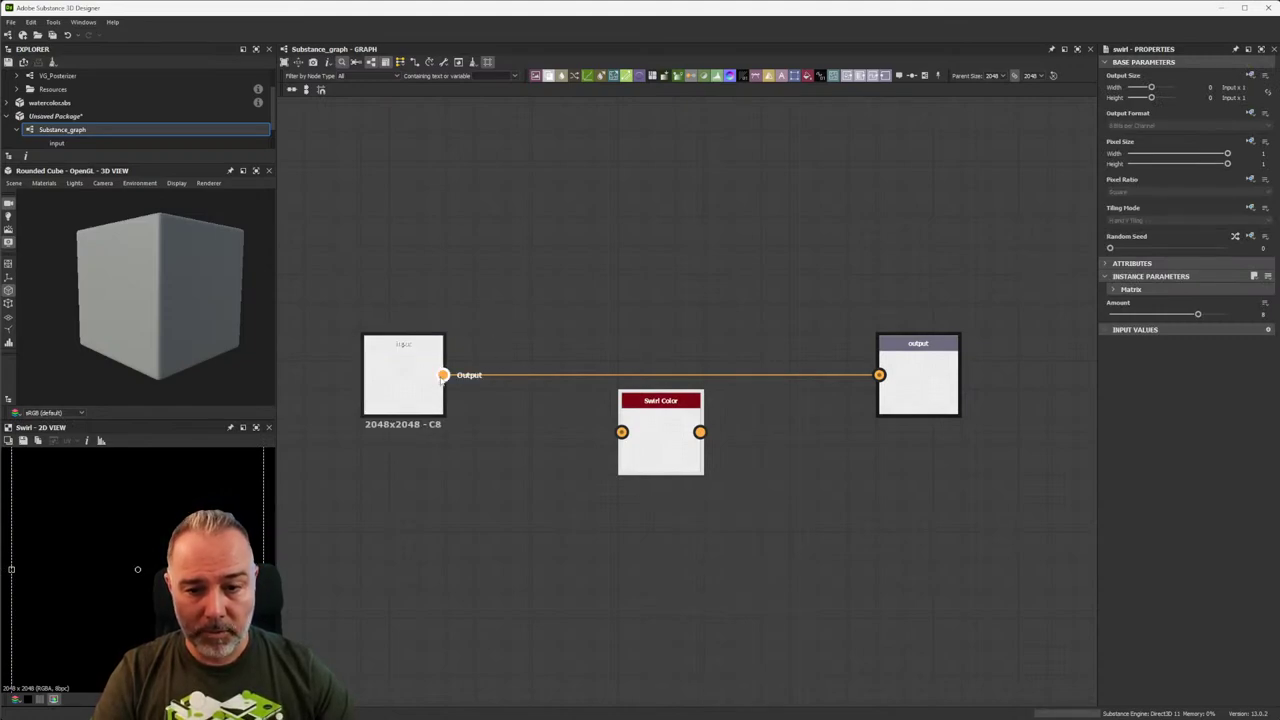
pyautogui.moveTo(443, 375); pyautogui.dragTo(621, 432)
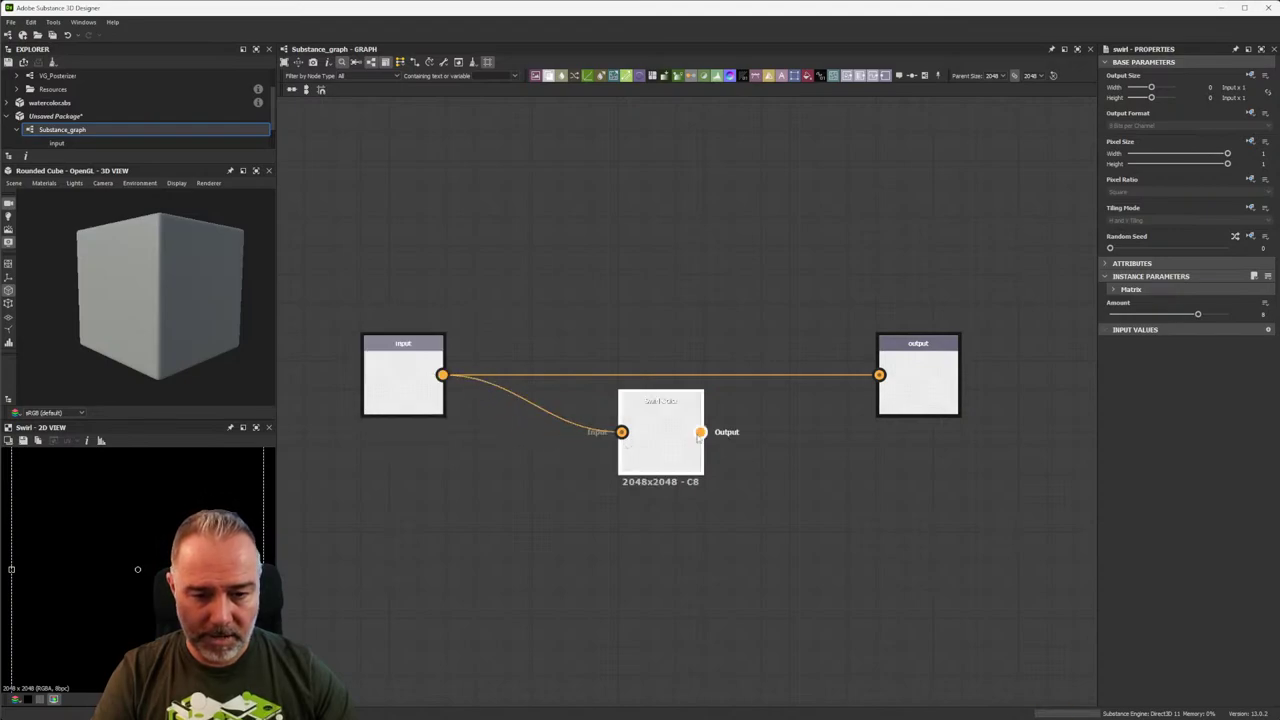
pyautogui.moveTo(700, 432); pyautogui.dragTo(879, 375)
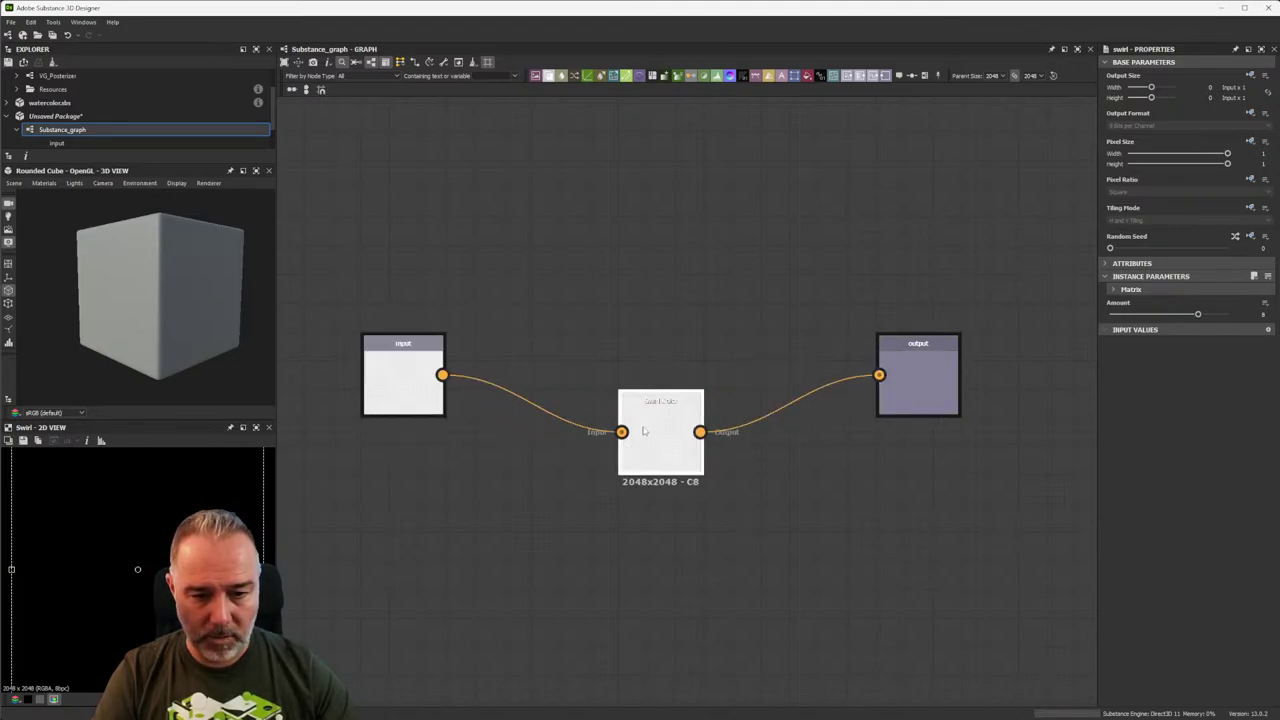
pyautogui.moveTo(660, 445); pyautogui.dragTo(660, 388)
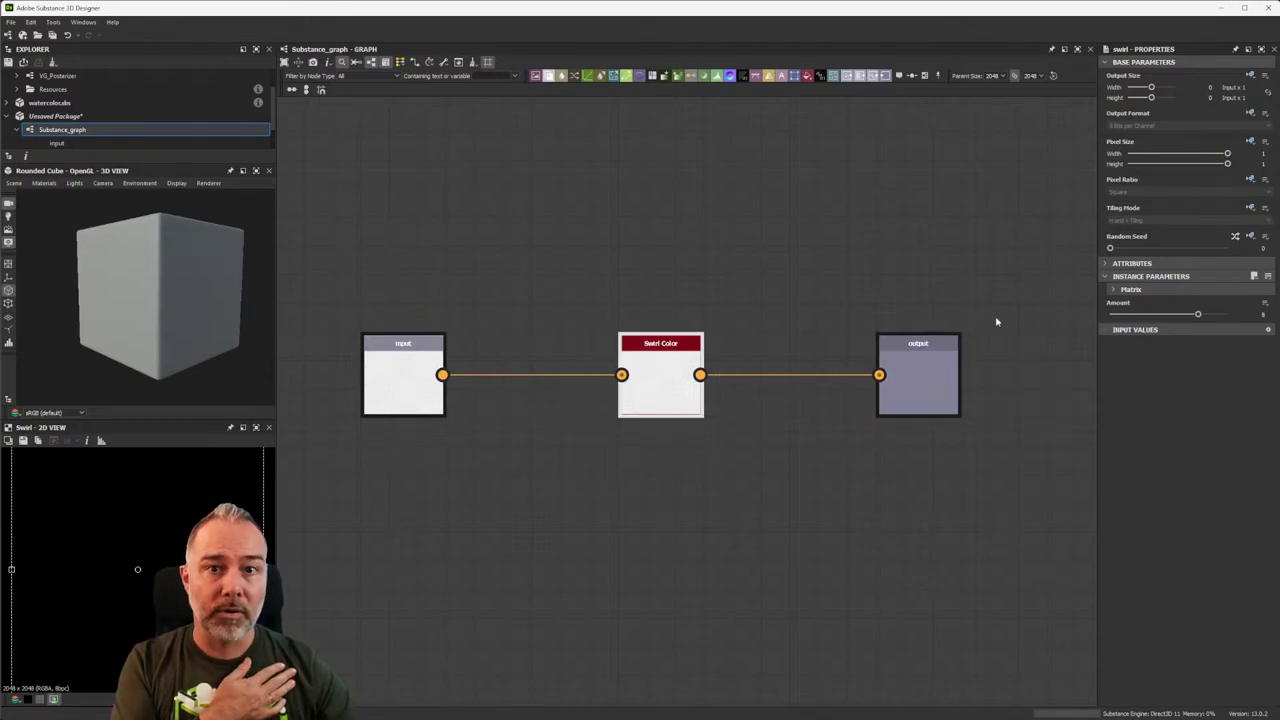
pyautogui.scroll(3, 630, 392)
pyautogui.scroll(-3, 630, 392)
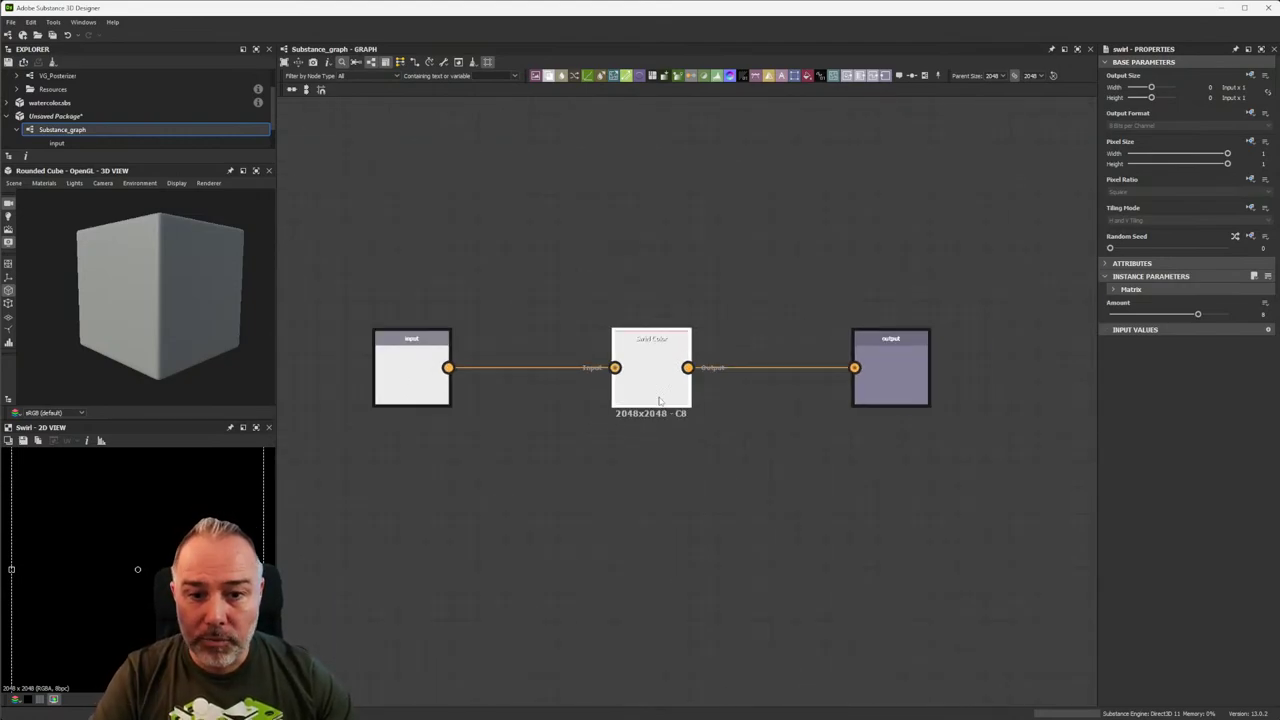
pyautogui.scroll(1, 629, 394)
pyautogui.scroll(1, 629, 394)
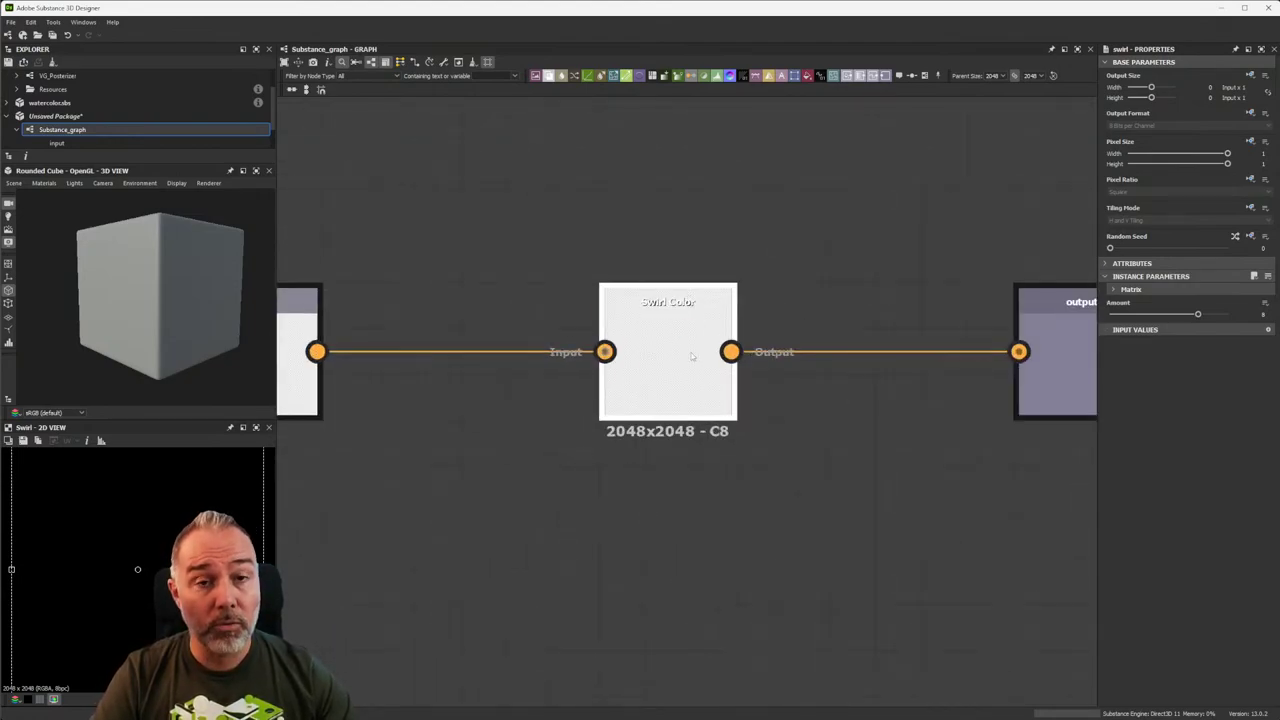
pyautogui.scroll(2, 690, 355)
pyautogui.scroll(-3, 690, 355)
pyautogui.scroll(3, 607, 345)
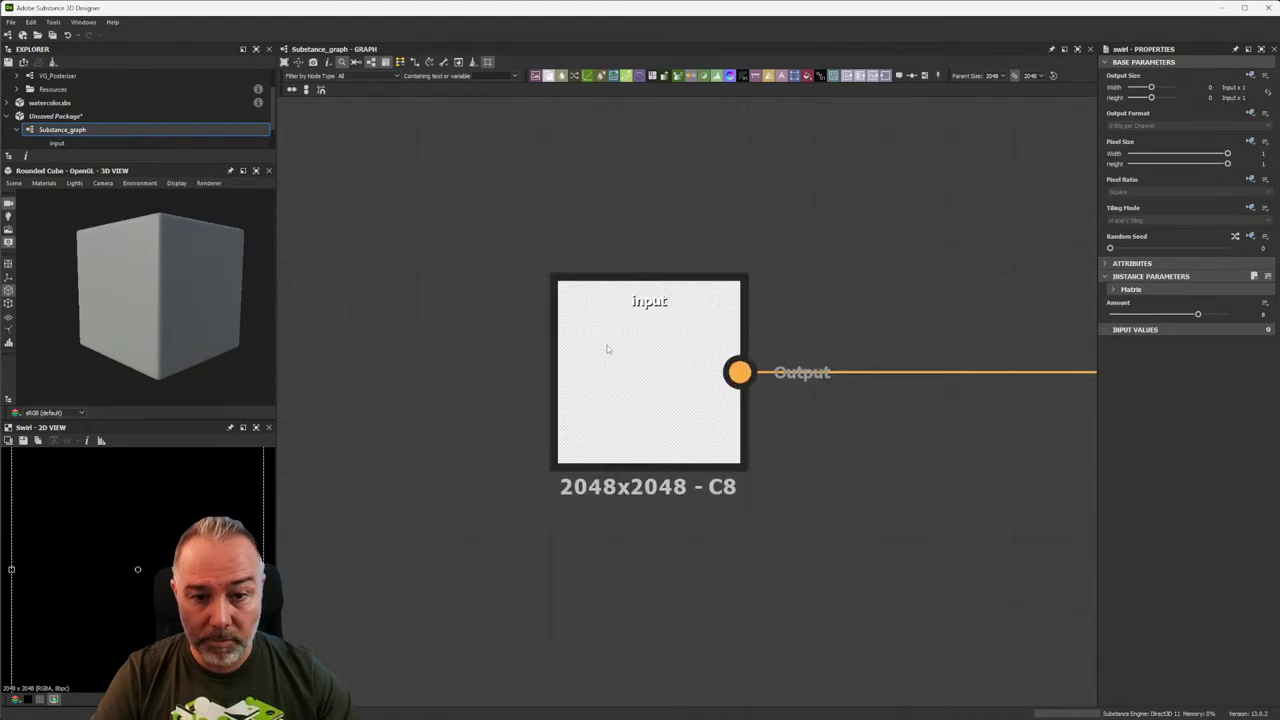
pyautogui.moveTo(874, 310); pyautogui.dragTo(744, 305, button='middle')
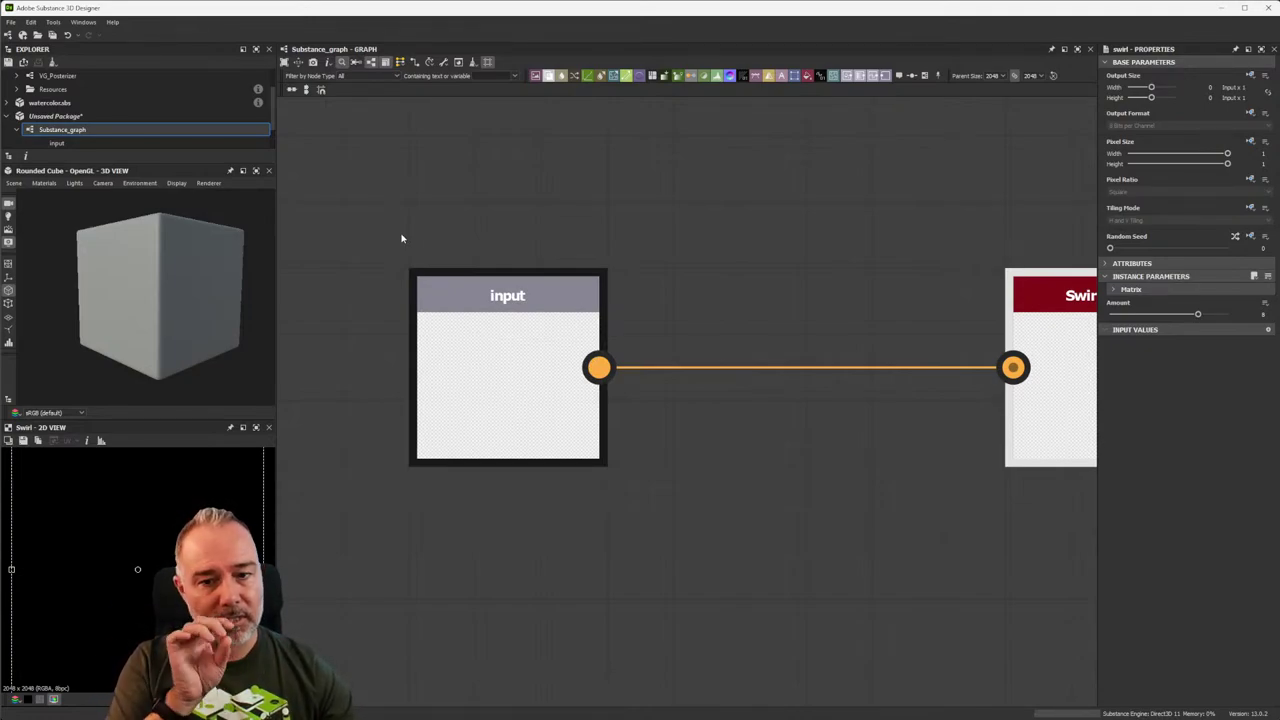
# Load the P1071942_2 image resource from Resources into the Input node.
pyautogui.click(17, 90)
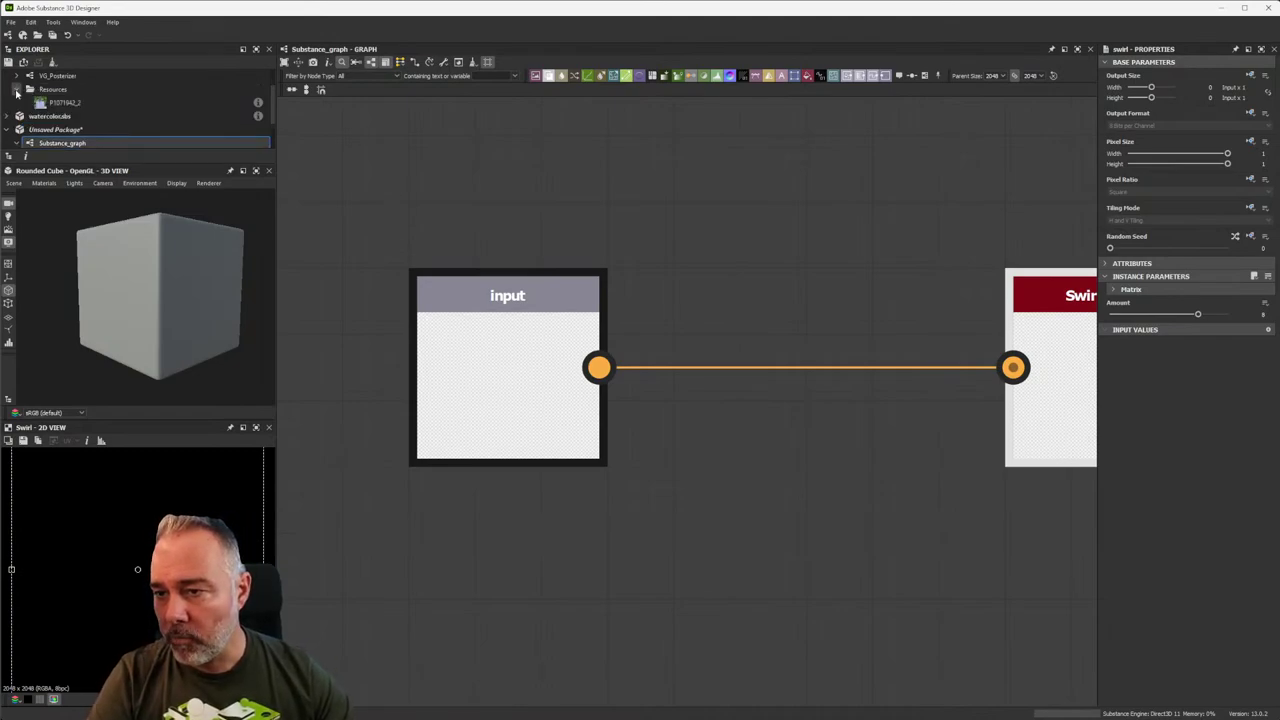
pyautogui.click(64, 103)
pyautogui.scroll(-1, 68, 108)
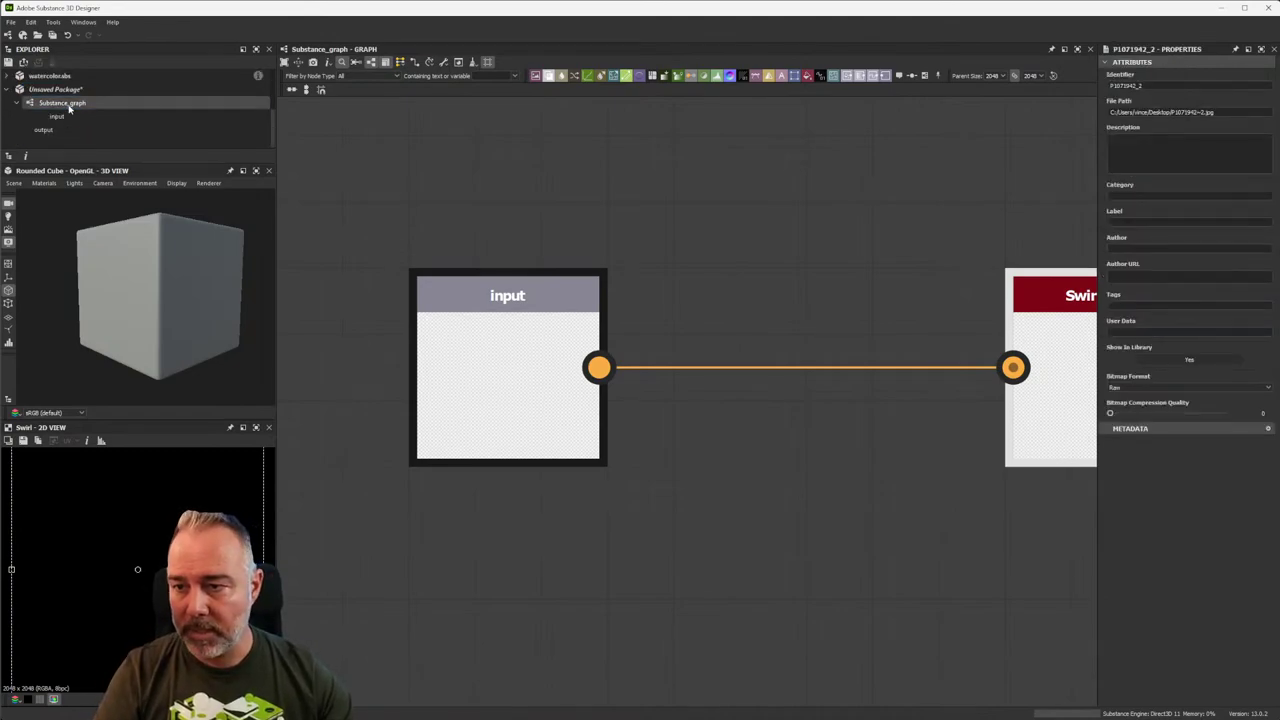
pyautogui.click(55, 89)
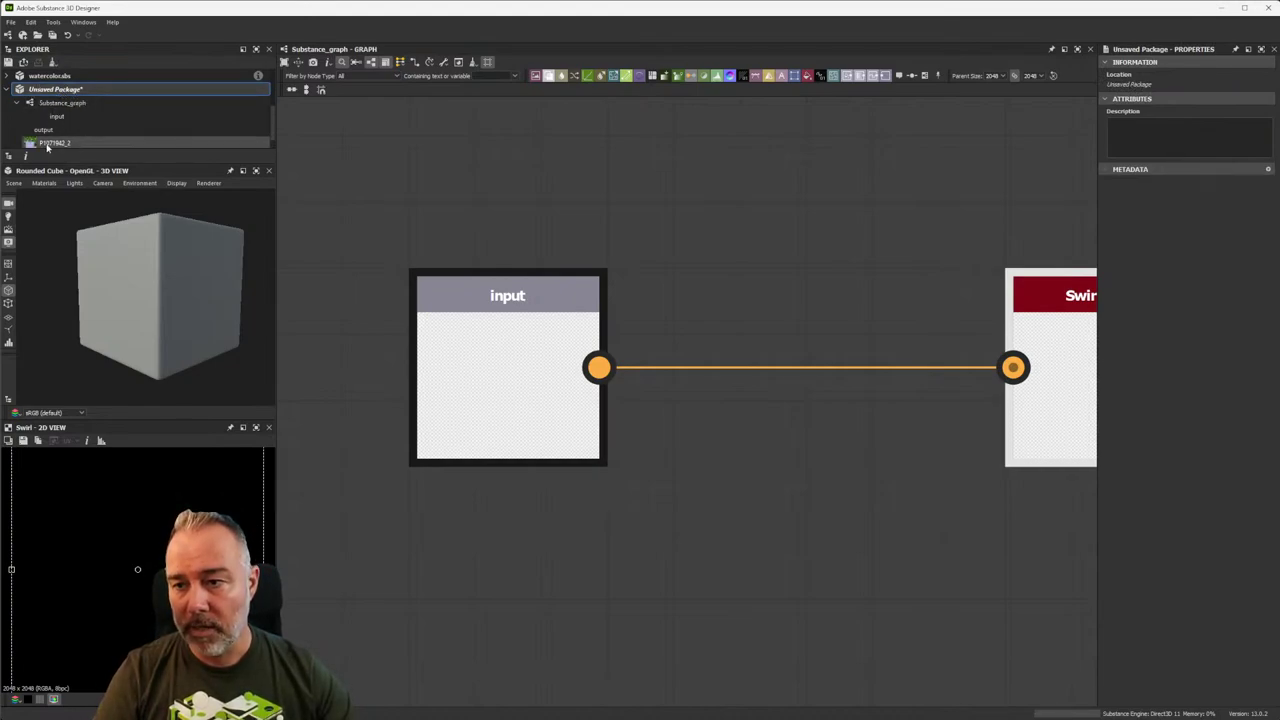
pyautogui.moveTo(51, 146); pyautogui.dragTo(507, 355)
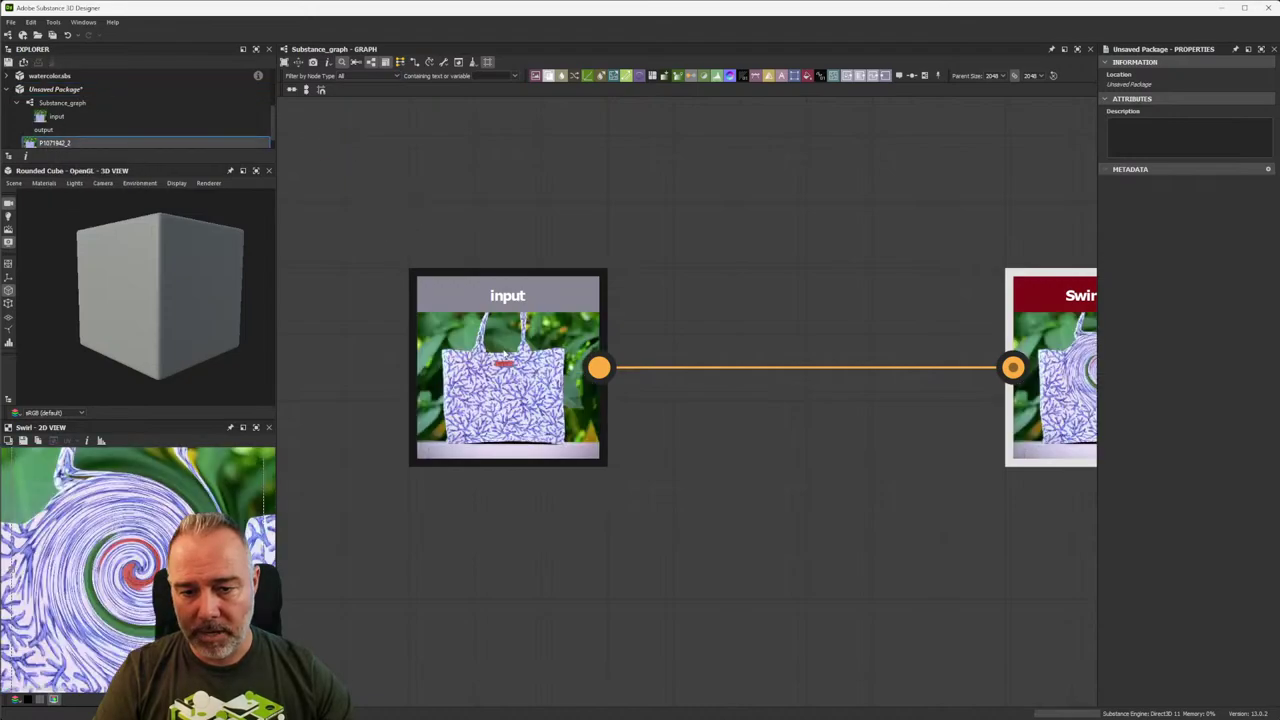
# Preview the Input, Swirl Color and Output nodes in the 2D view.
pyautogui.doubleClick(510, 380)
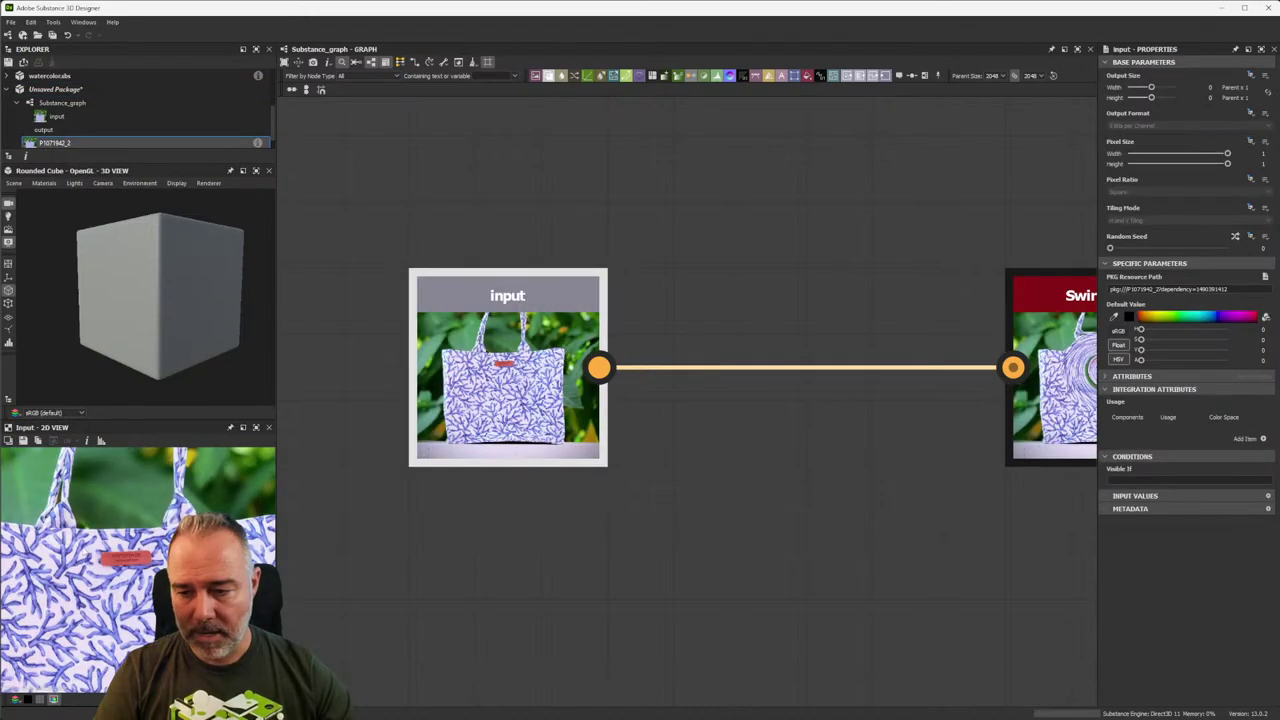
pyautogui.moveTo(803, 368); pyautogui.dragTo(586, 343, button='middle')
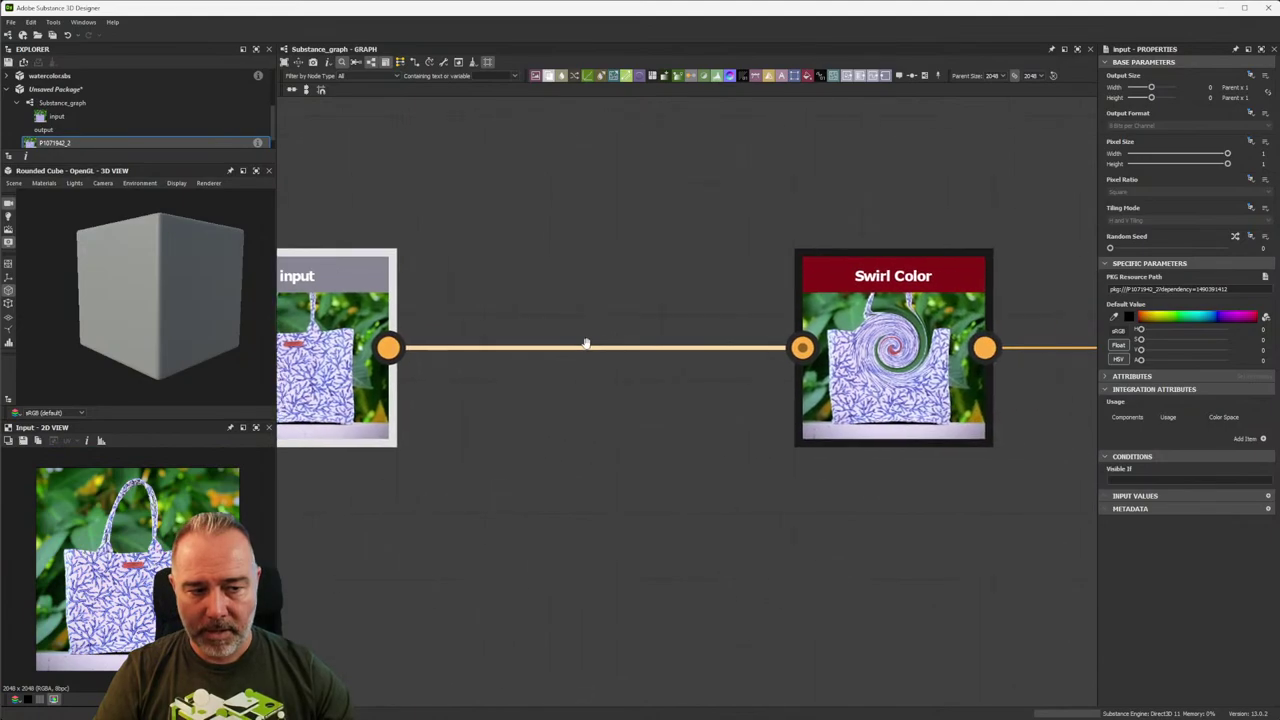
pyautogui.doubleClick(879, 360)
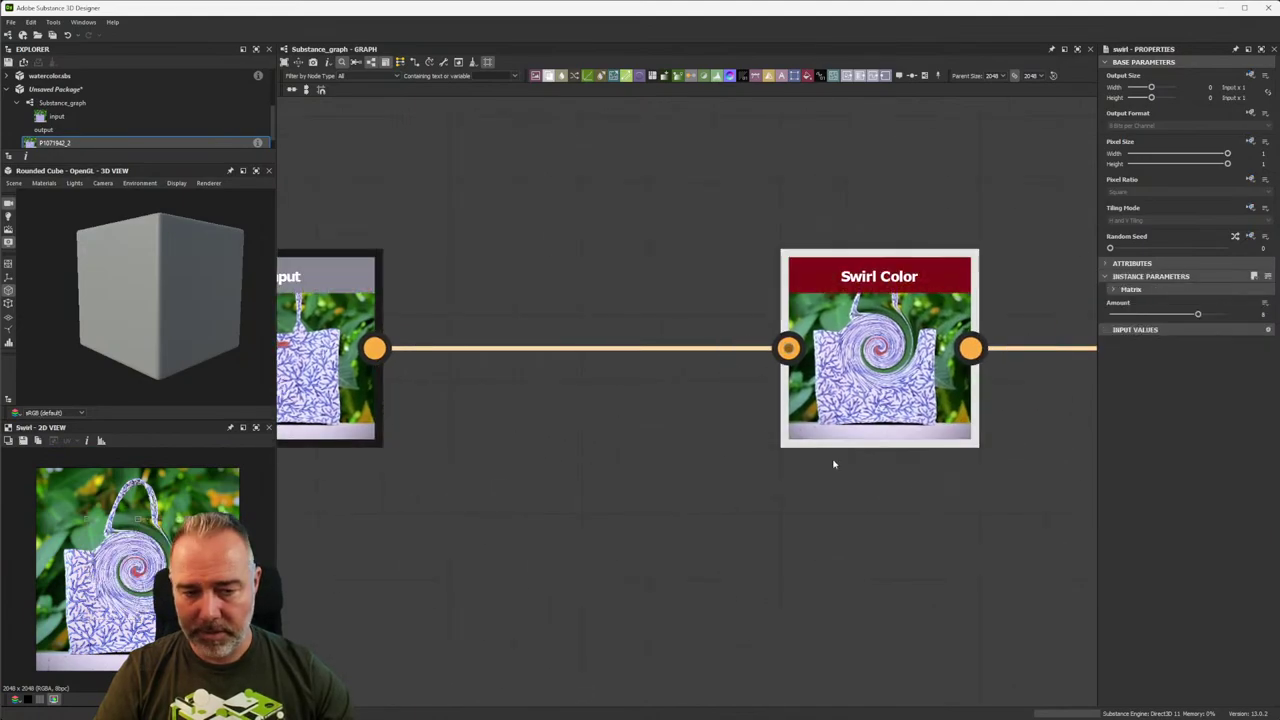
pyautogui.moveTo(834, 463); pyautogui.dragTo(854, 339, button='middle')
pyautogui.doubleClick(854, 339)
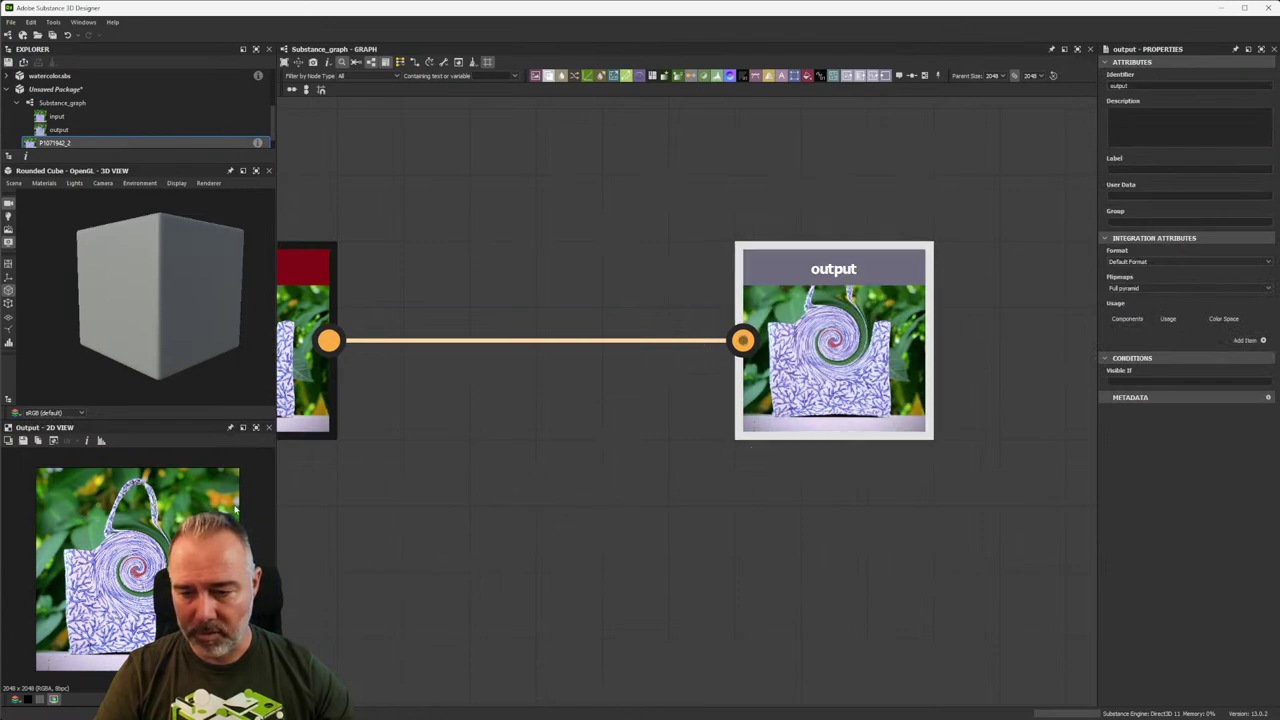
# Select Swirl Color and scale its gizmo outward so the swirl covers the whole image.
pyautogui.moveTo(366, 423); pyautogui.dragTo(731, 408, button='middle')
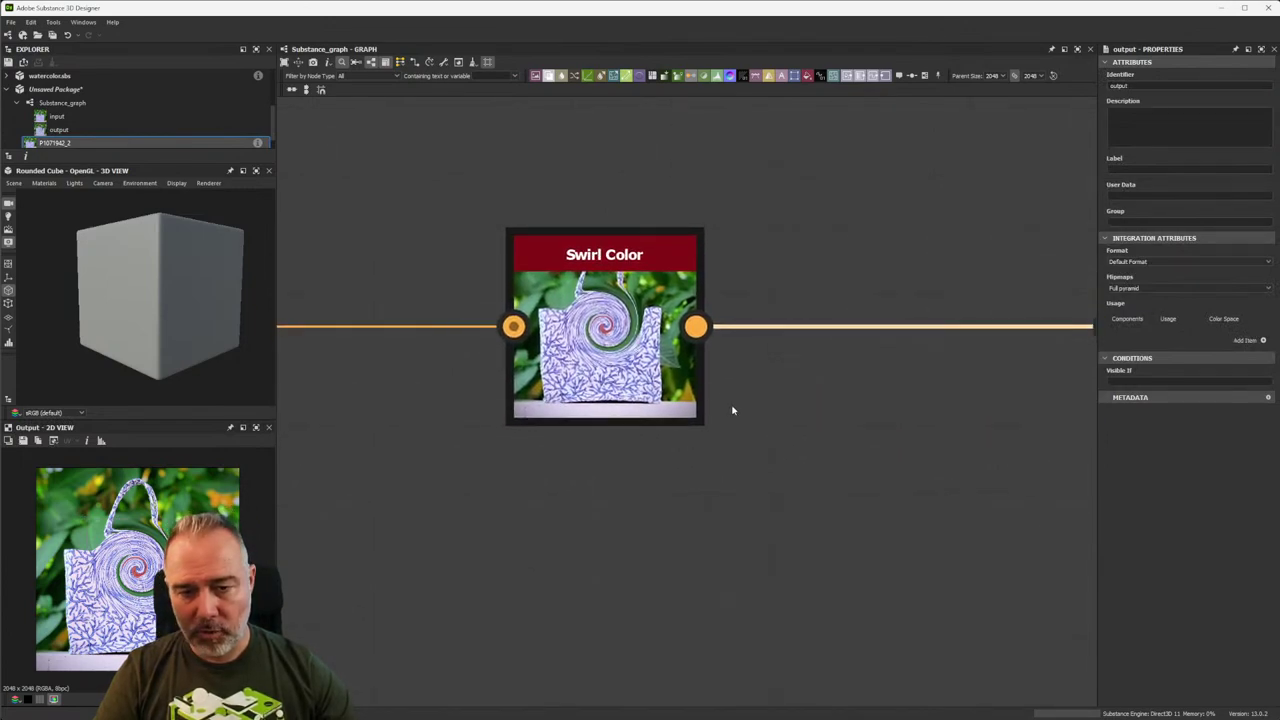
pyautogui.click(620, 380)
pyautogui.moveTo(326, 506); pyautogui.dragTo(379, 459, button='middle')
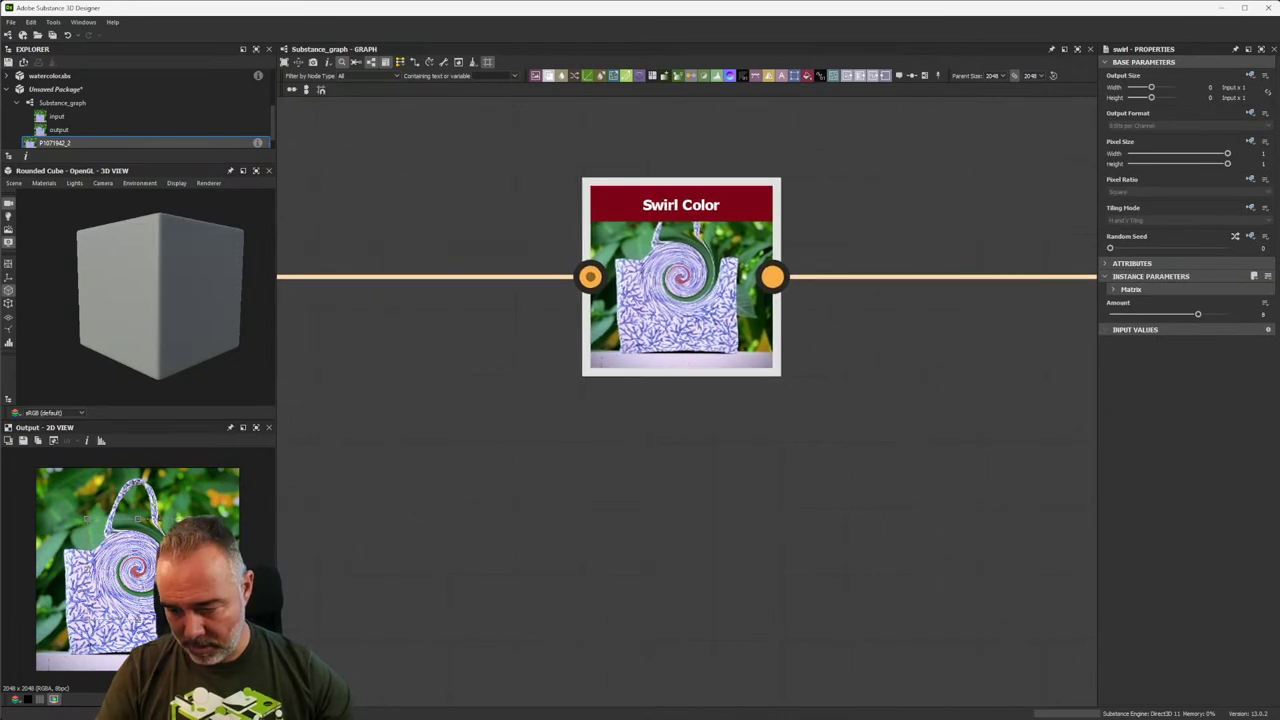
pyautogui.moveTo(86, 518); pyautogui.dragTo(38, 470)
pyautogui.scroll(-3, 583, 463)
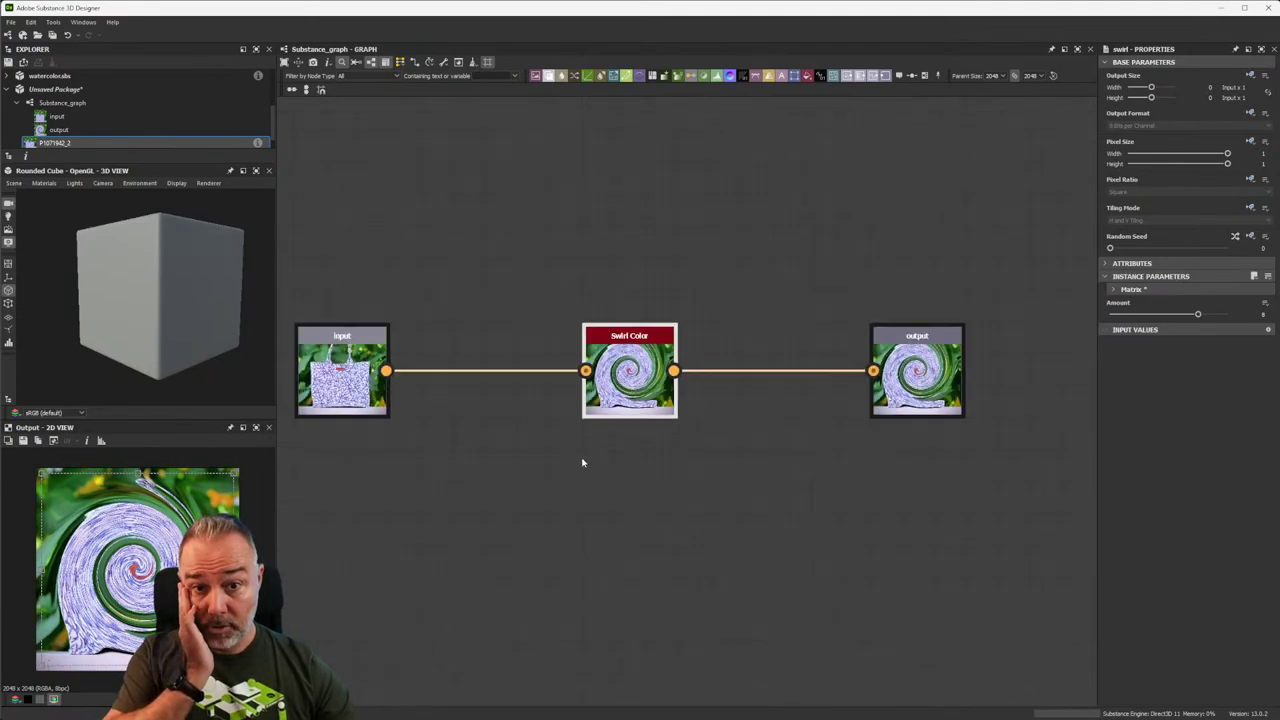
pyautogui.click(860, 392)
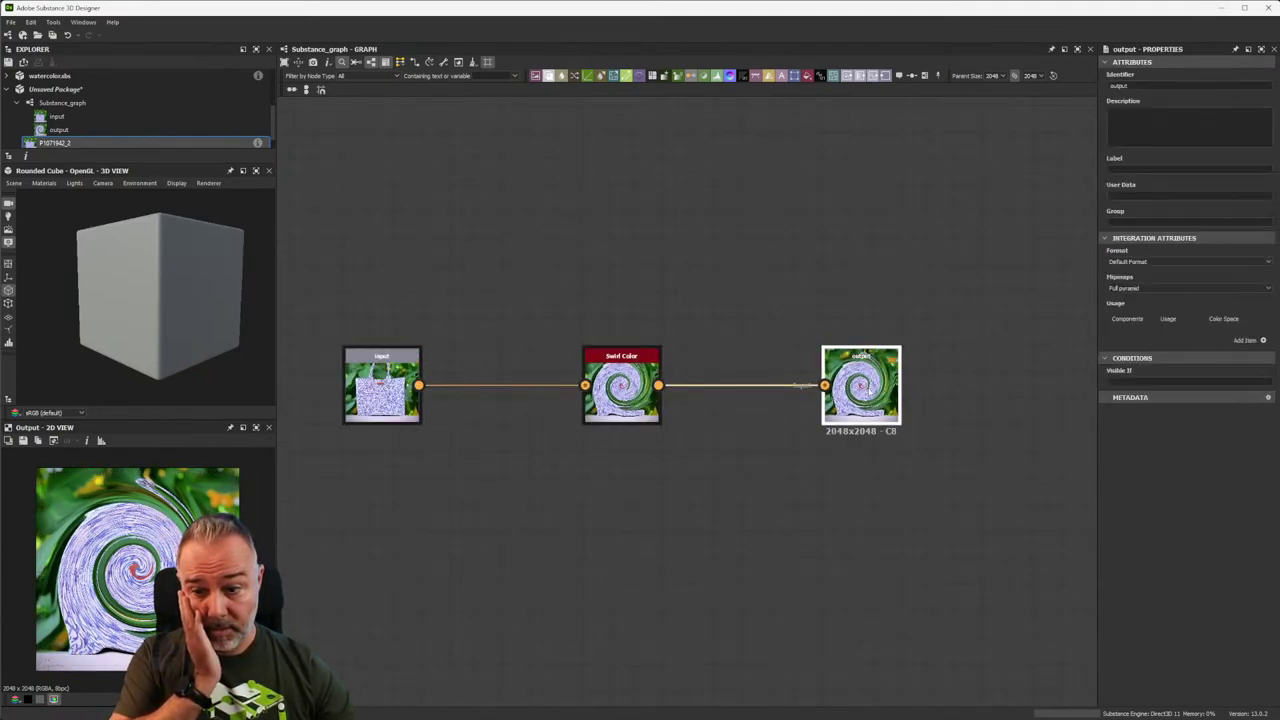
pyautogui.scroll(3, 895, 377)
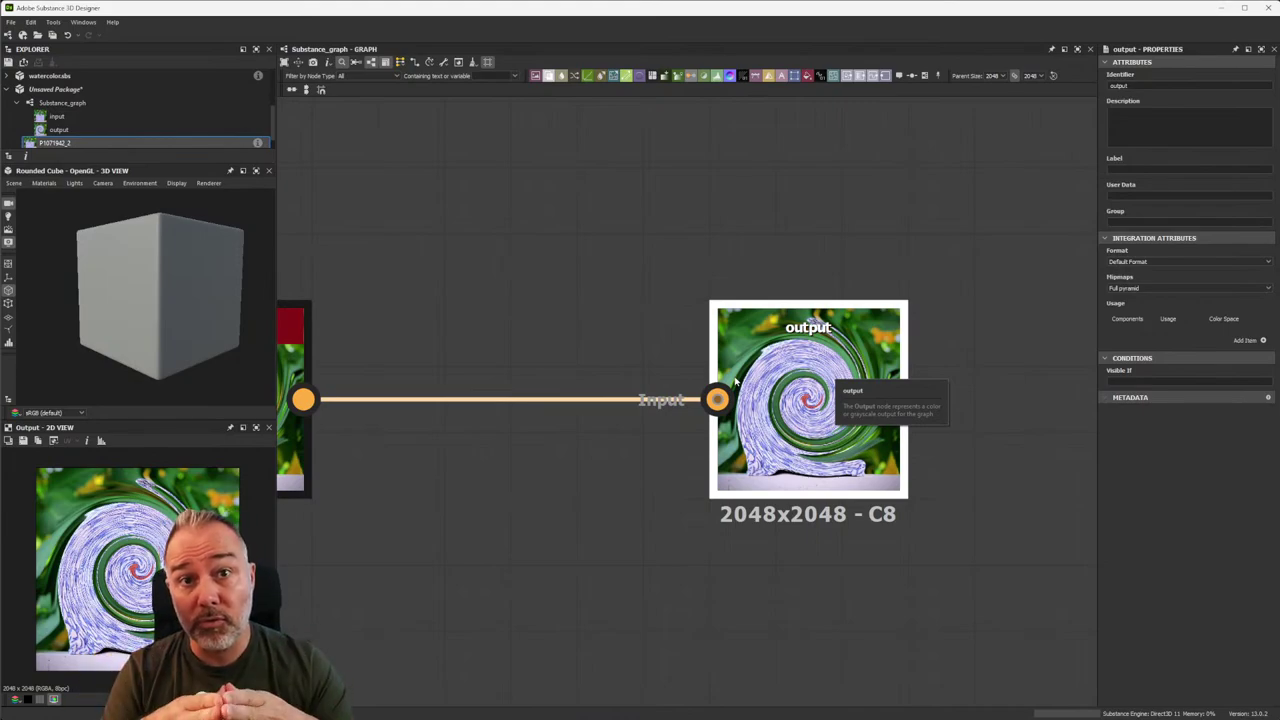
pyautogui.scroll(-3, 720, 194)
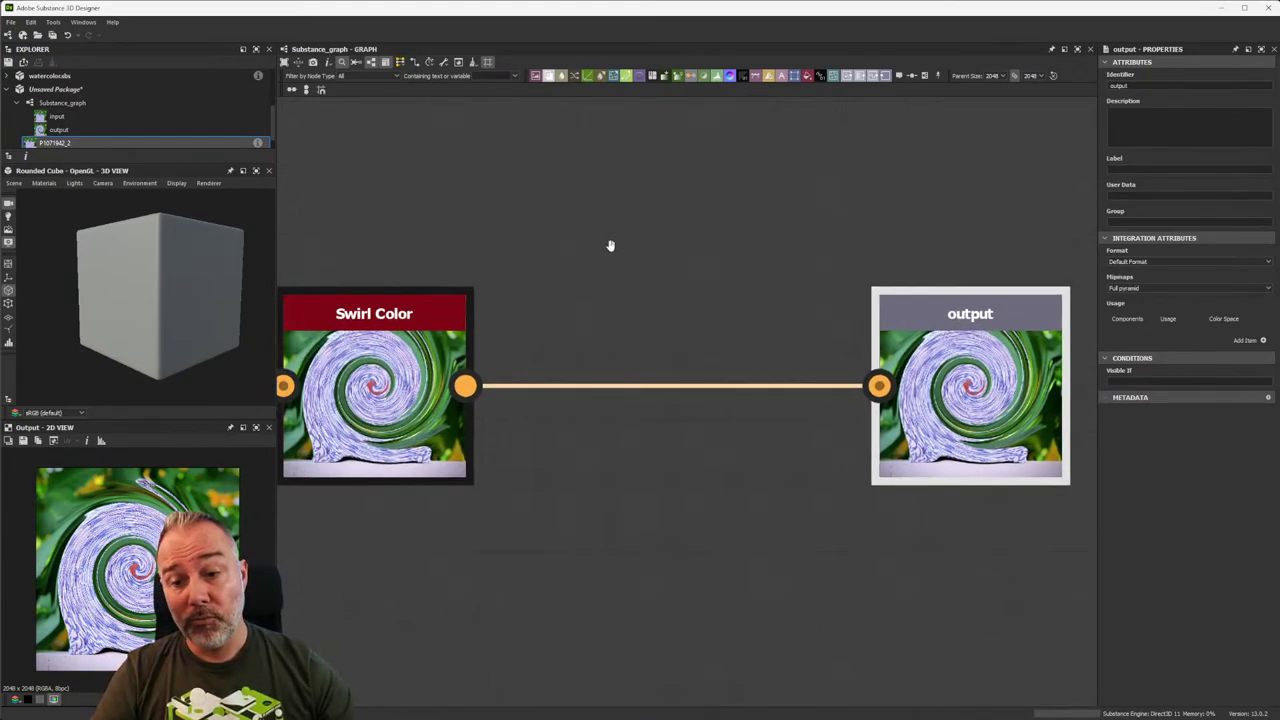
pyautogui.scroll(-2, 625, 250)
pyautogui.scroll(2, 700, 237)
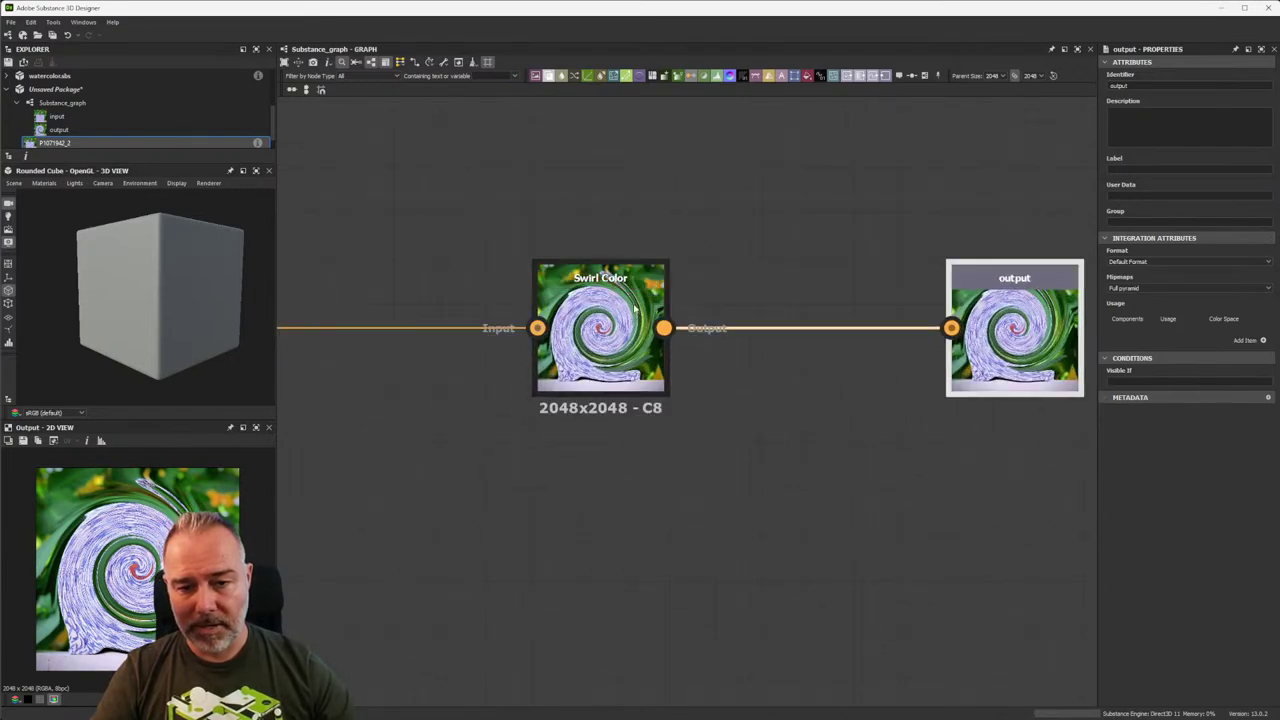
pyautogui.click(636, 309)
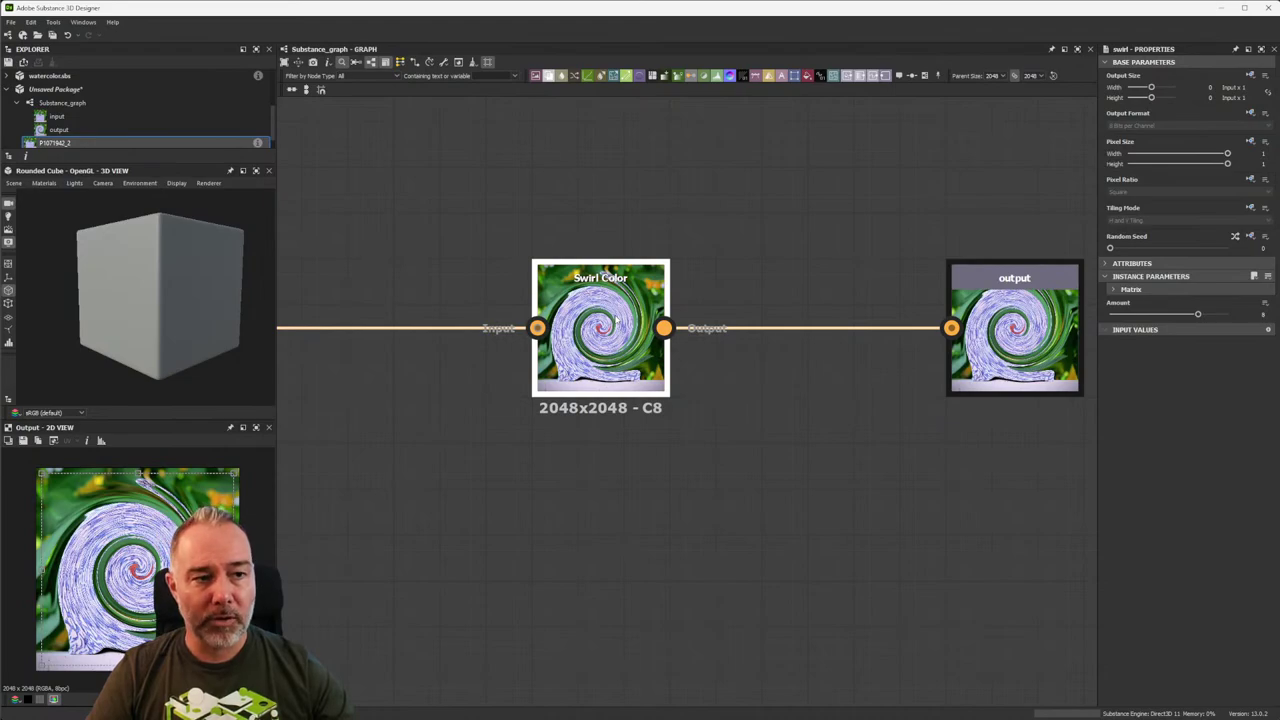
# Collapse Base Parameters and choose Expose Parameter on Swirl Color's Amount setting.
pyautogui.click(1108, 65)
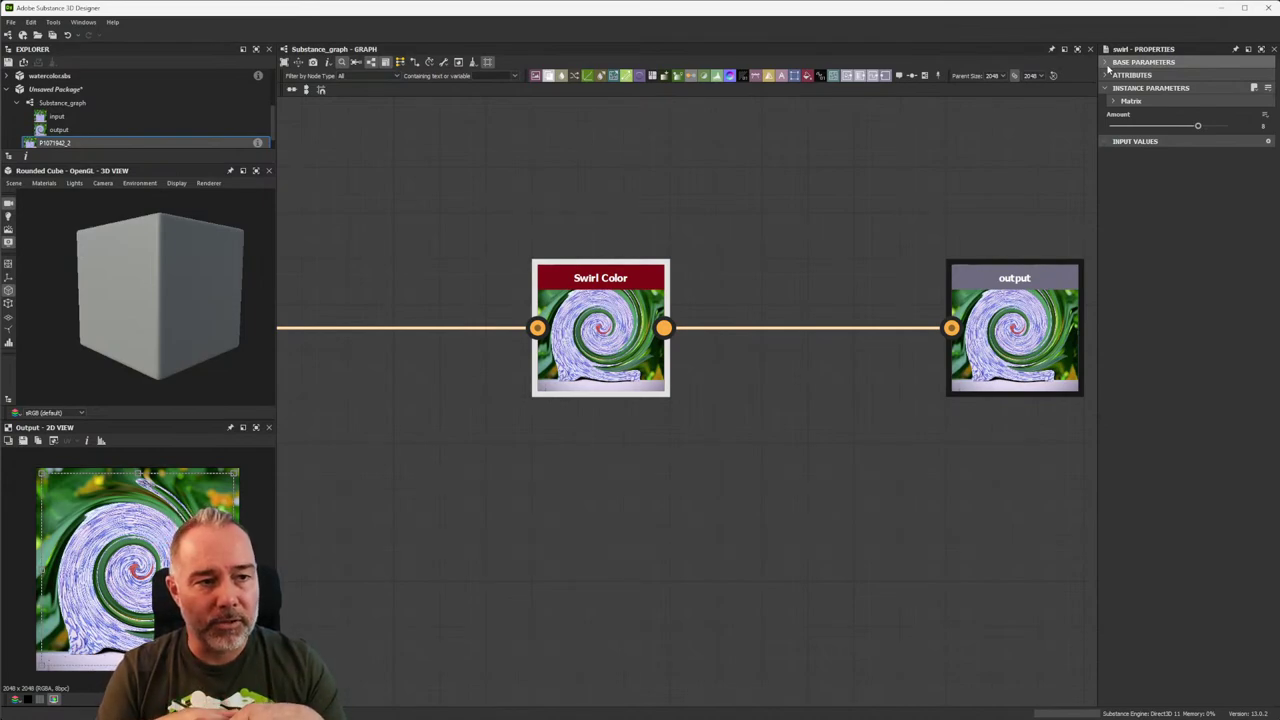
pyautogui.click(631, 244)
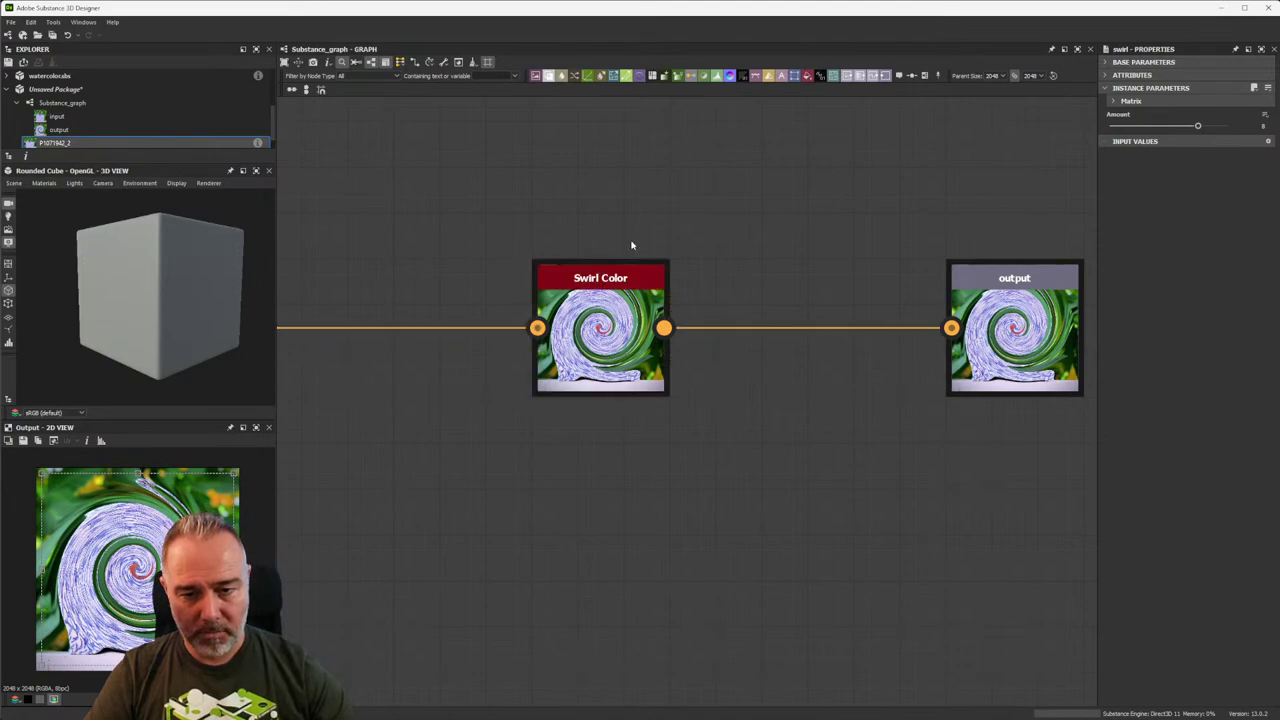
pyautogui.click(640, 340)
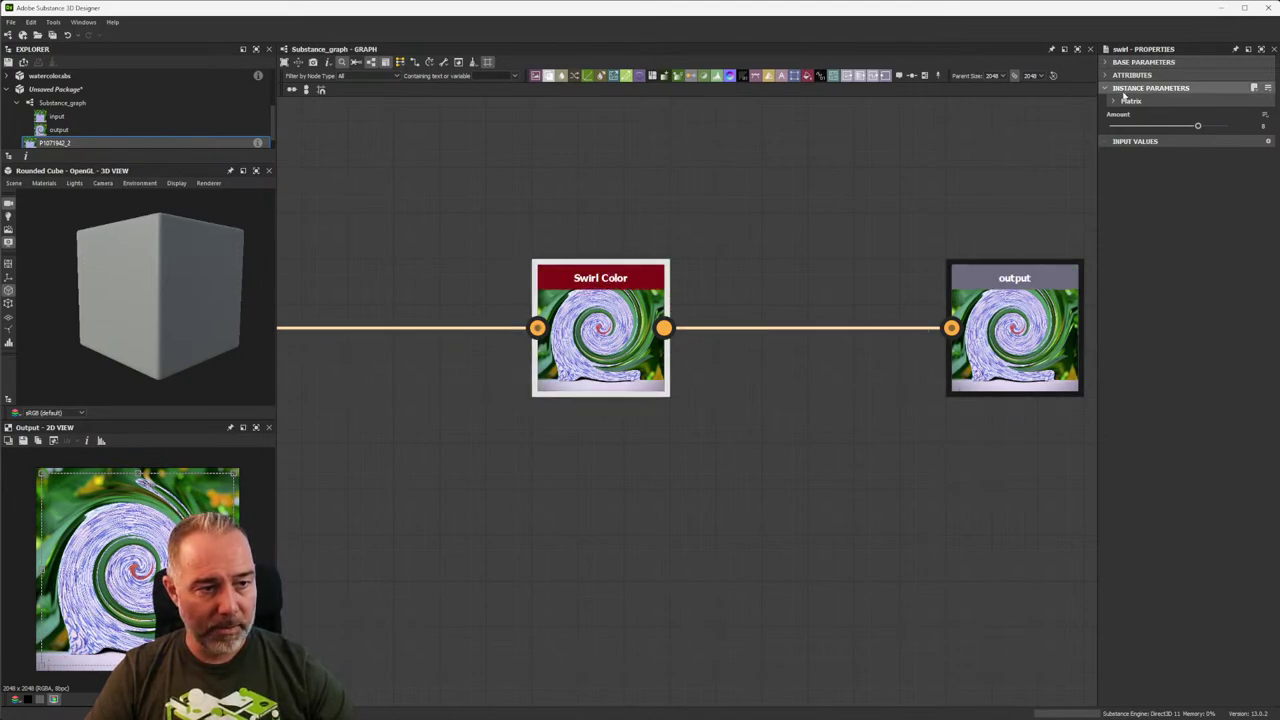
pyautogui.click(1266, 117)
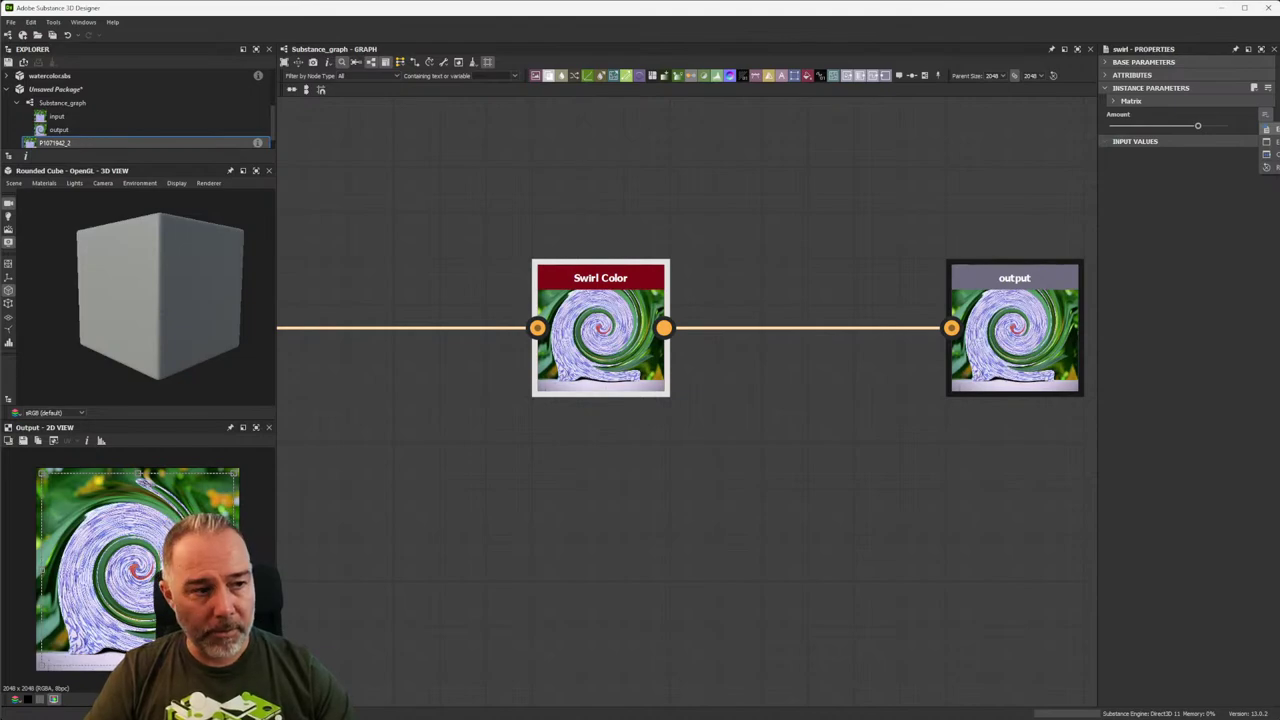
pyautogui.click(1266, 129)
# Label the exposed Amount parameter 'Swirl Amount' and confirm the dialog.
pyautogui.moveTo(722, 269); pyautogui.dragTo(752, 327)
pyautogui.doubleClick(664, 340)
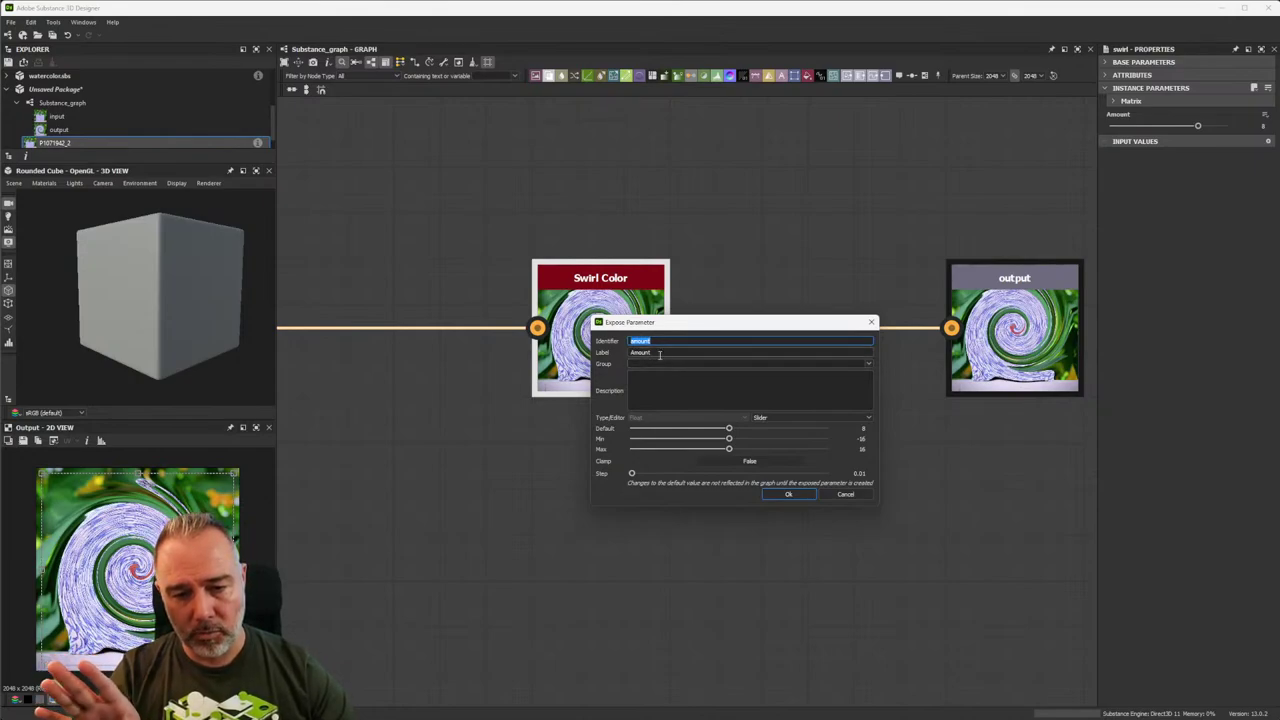
pyautogui.doubleClick(662, 352)
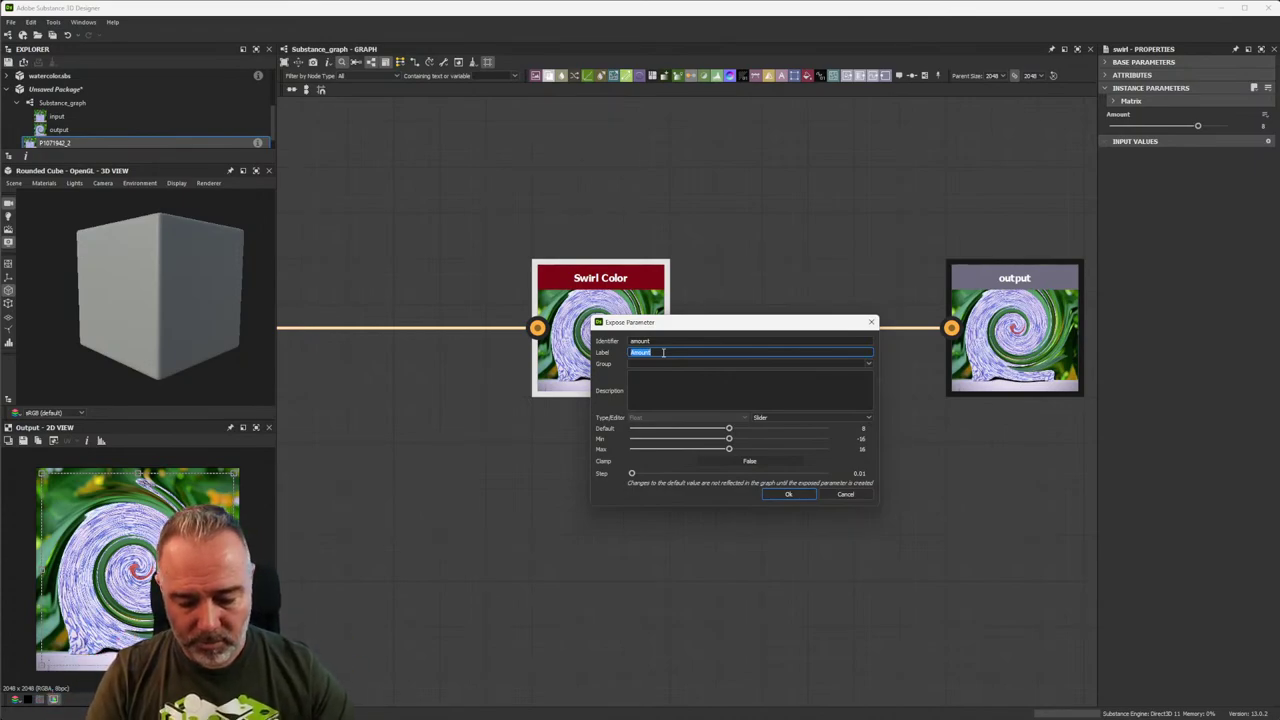
pyautogui.write('Swirl A')
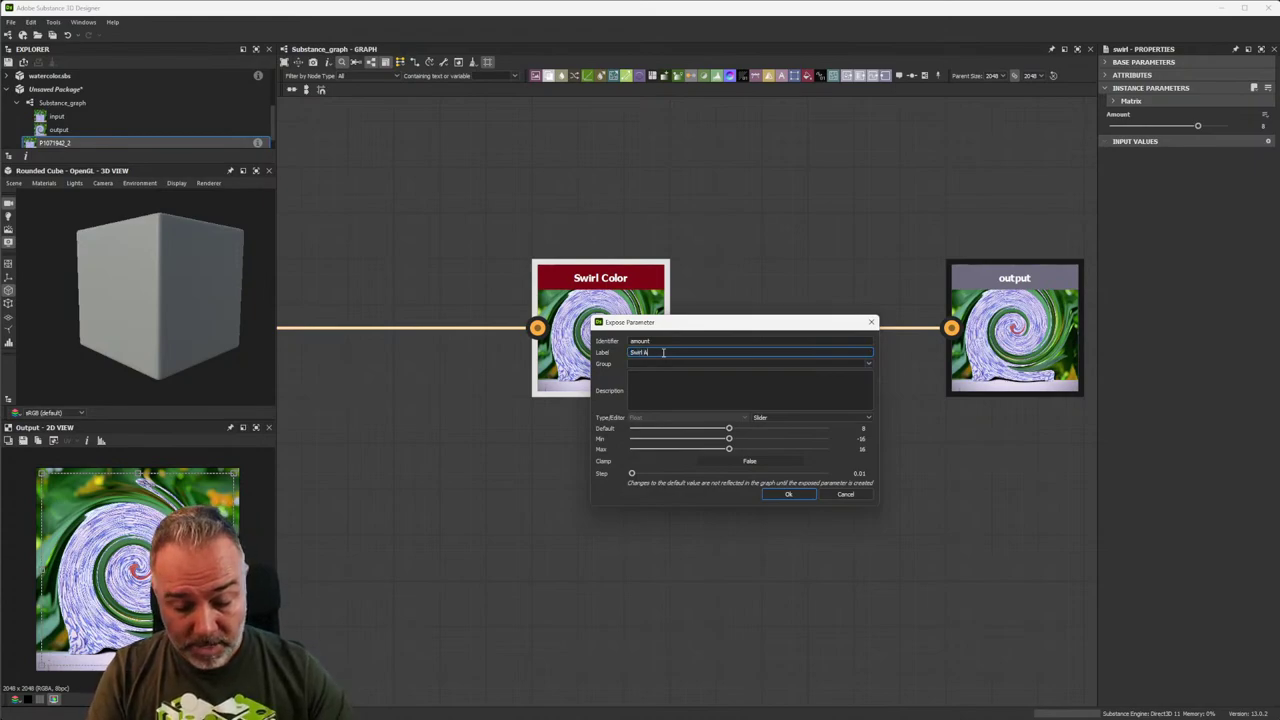
pyautogui.write('mou')
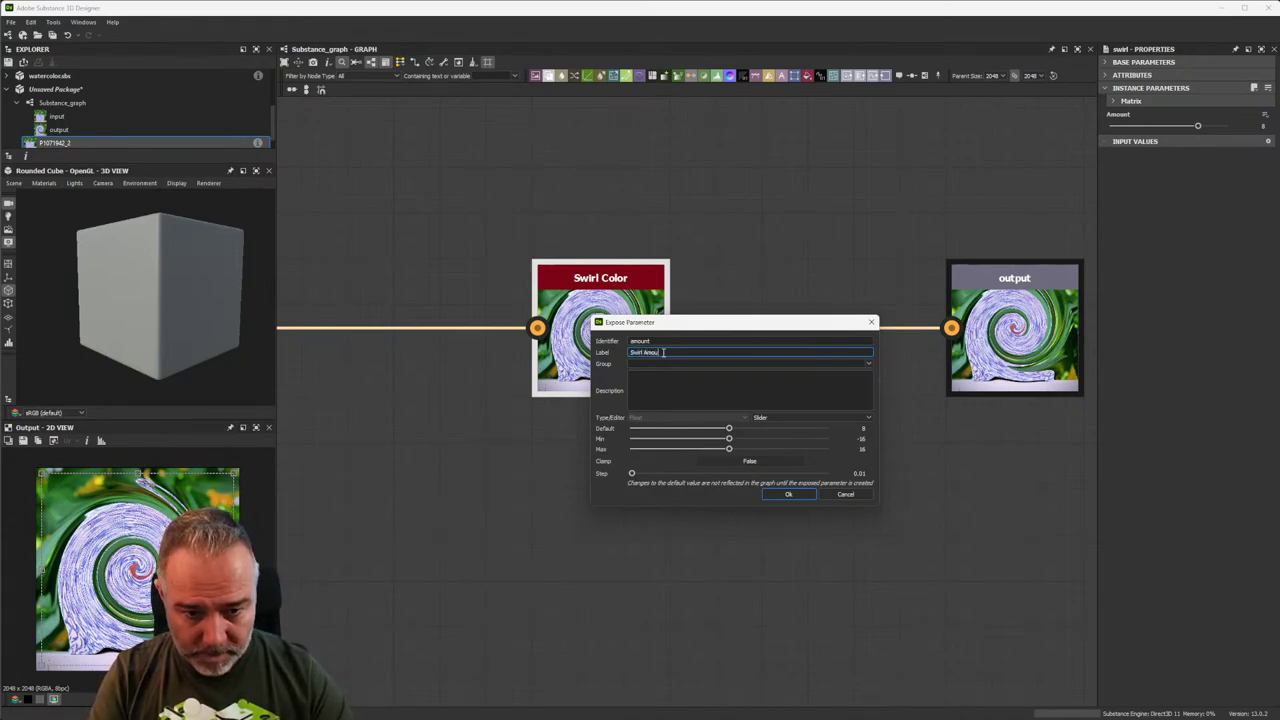
pyautogui.write('nt')
pyautogui.click(788, 494)
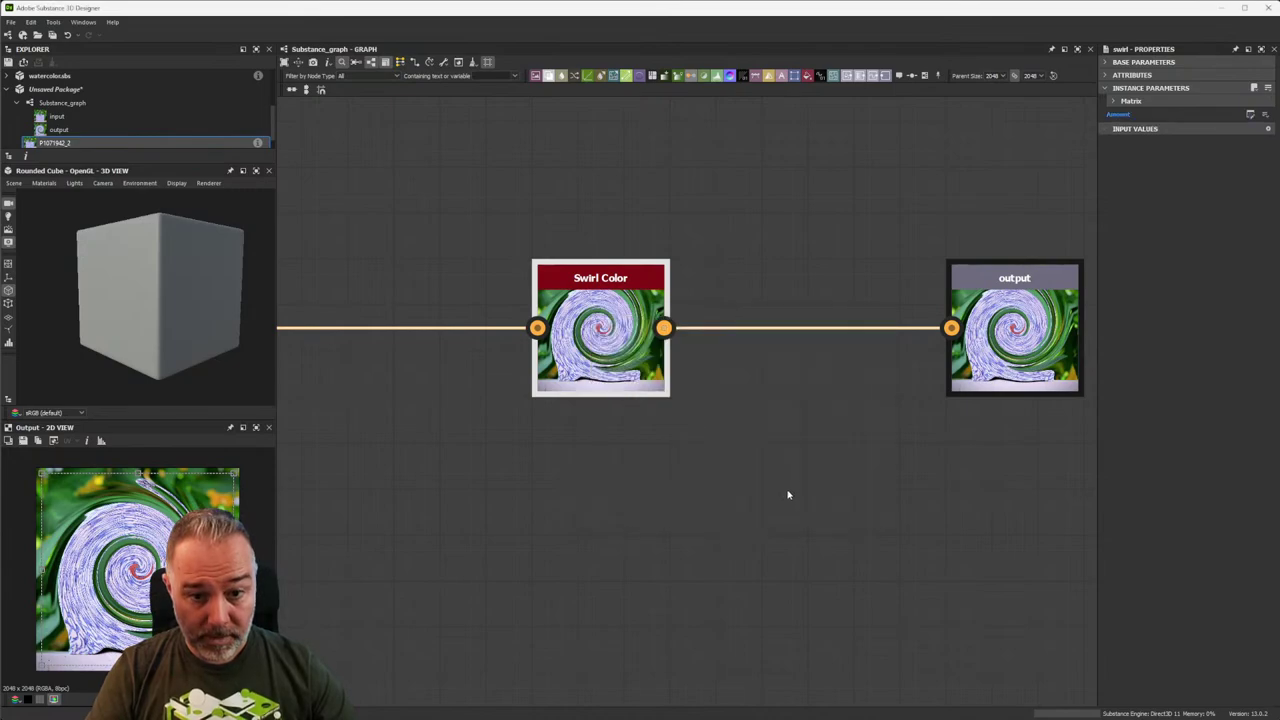
# Change the graph's identifier from Substance_graph to VG_Swirl, then switch to Photoshop.
pyautogui.scroll(-3, 717, 229)
pyautogui.moveTo(749, 200); pyautogui.dragTo(719, 383, button='middle')
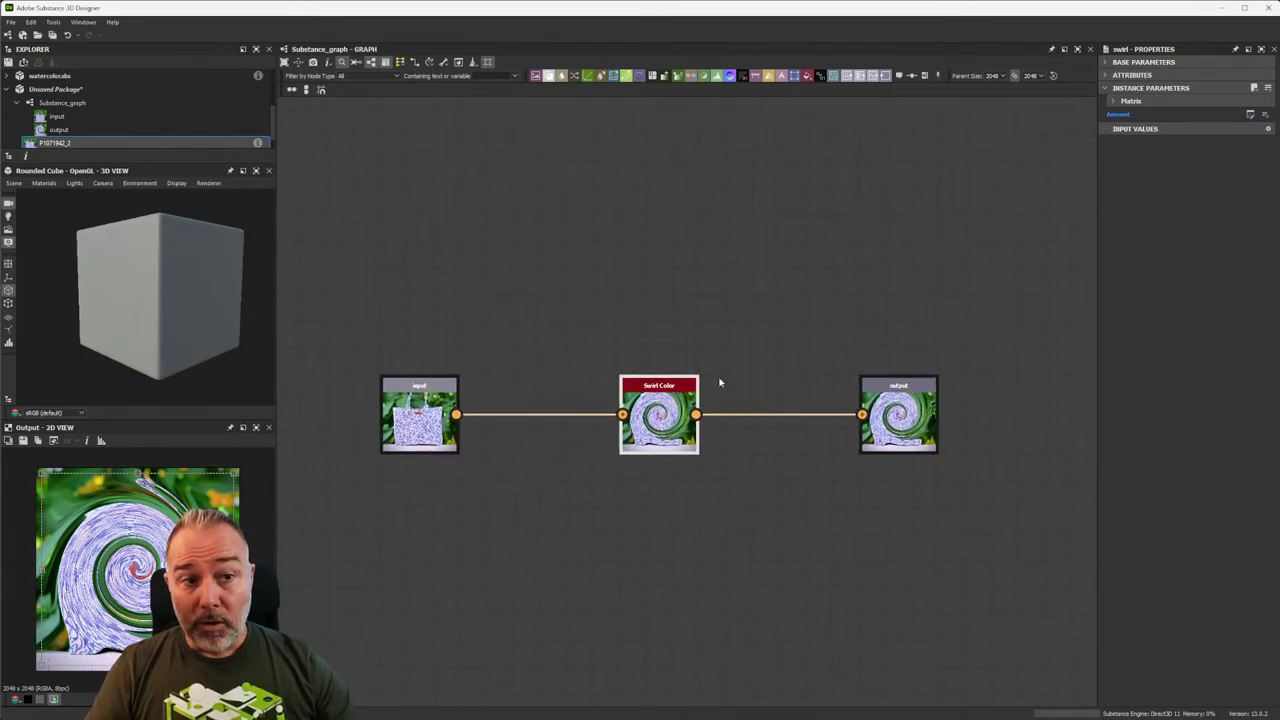
pyautogui.click(89, 104)
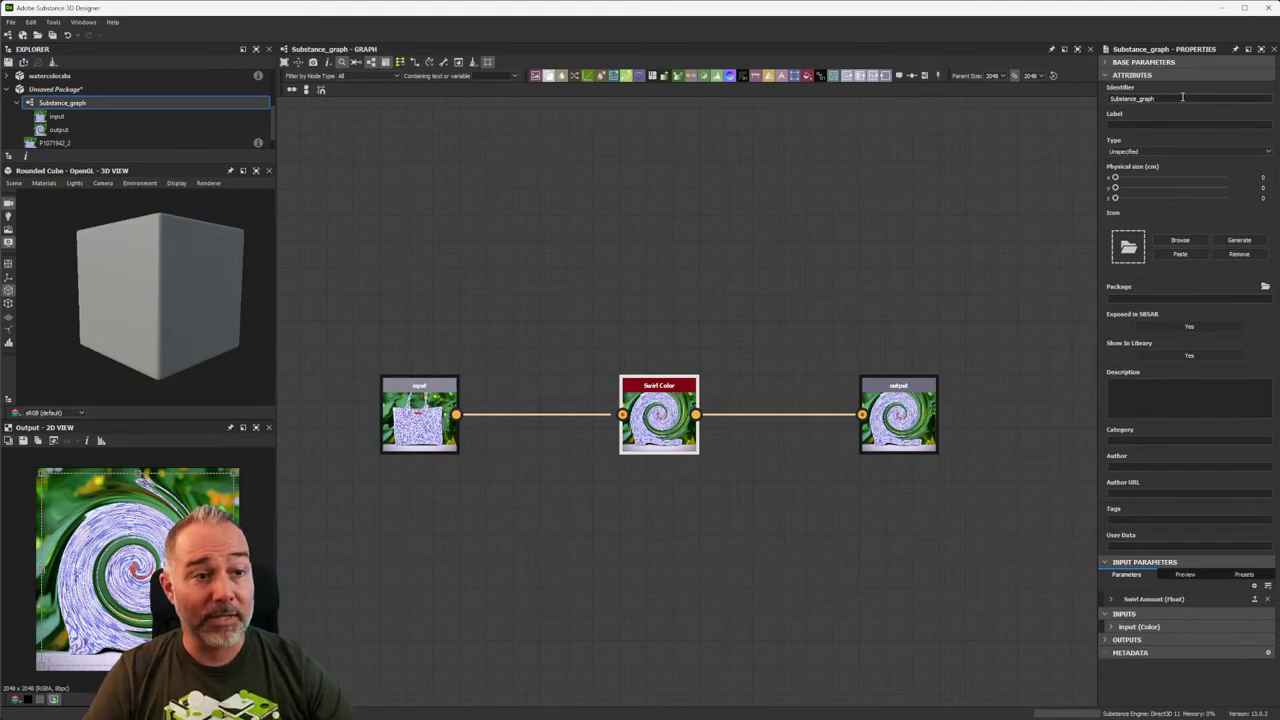
pyautogui.moveTo(1172, 98); pyautogui.dragTo(1093, 103)
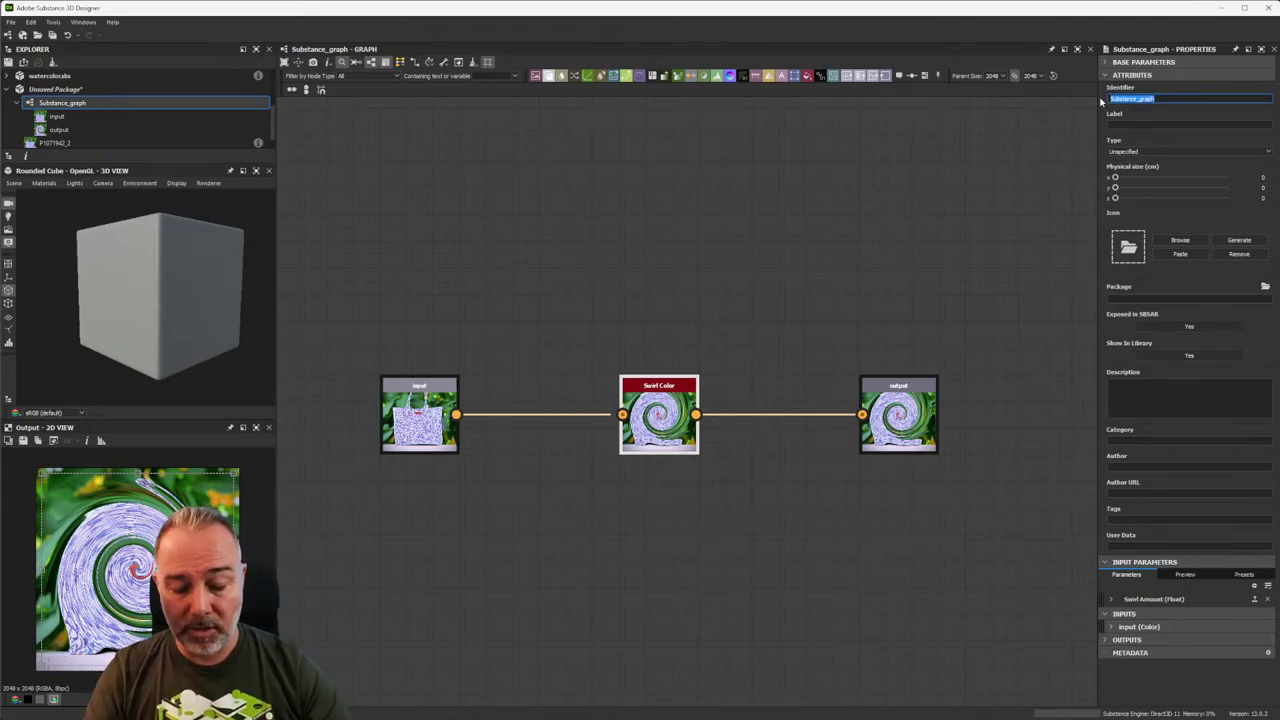
pyautogui.write('Swi')
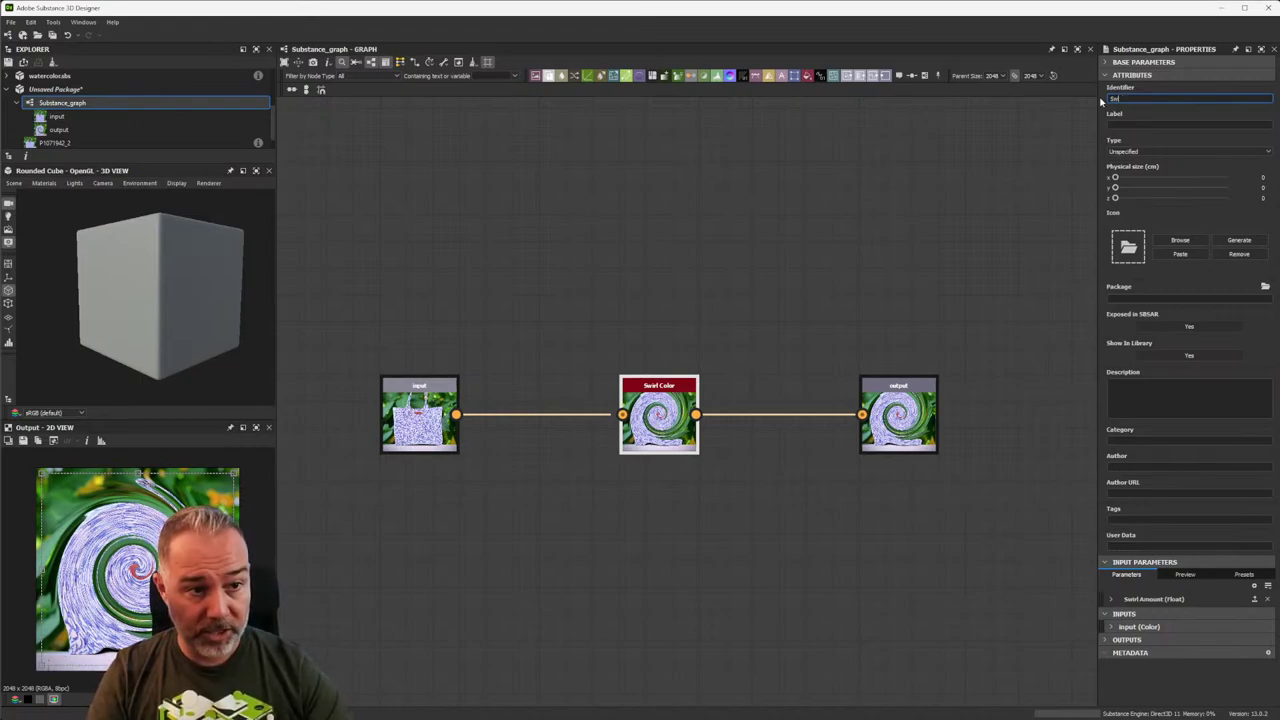
pyautogui.press('BackSpace')
pyautogui.press('BackSpace')
pyautogui.press('BackSpace')
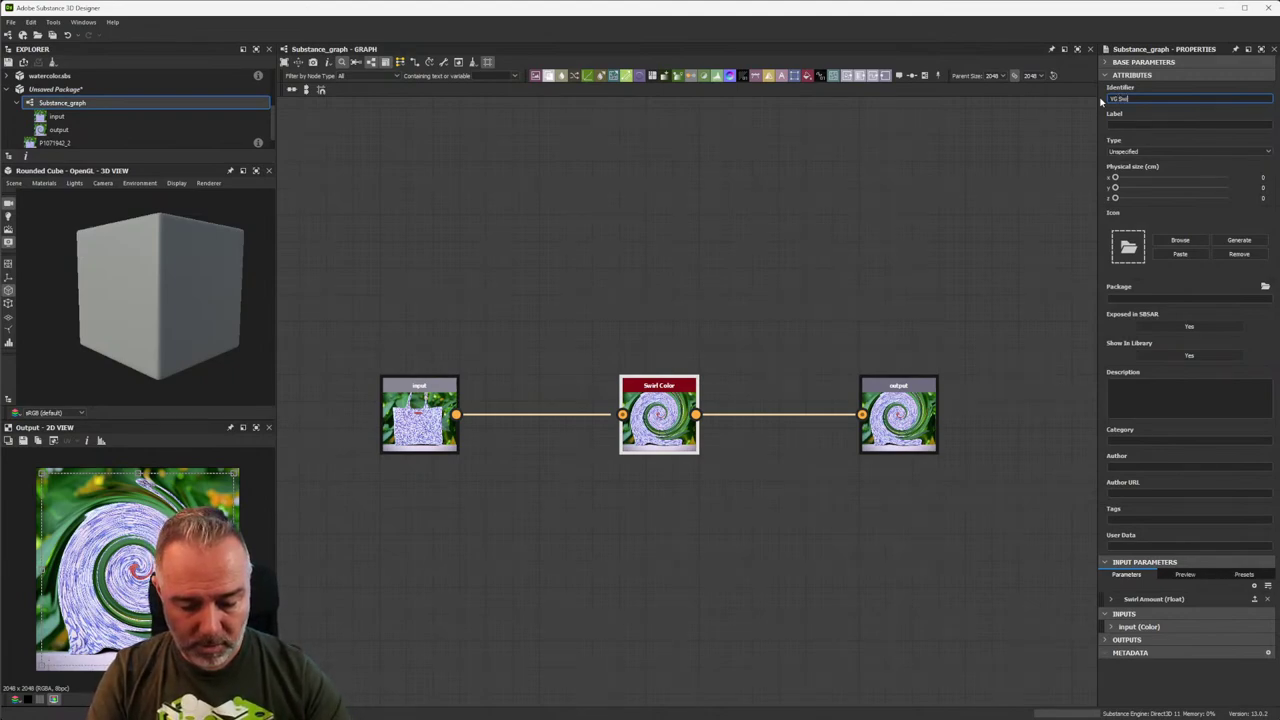
pyautogui.click(1122, 125)
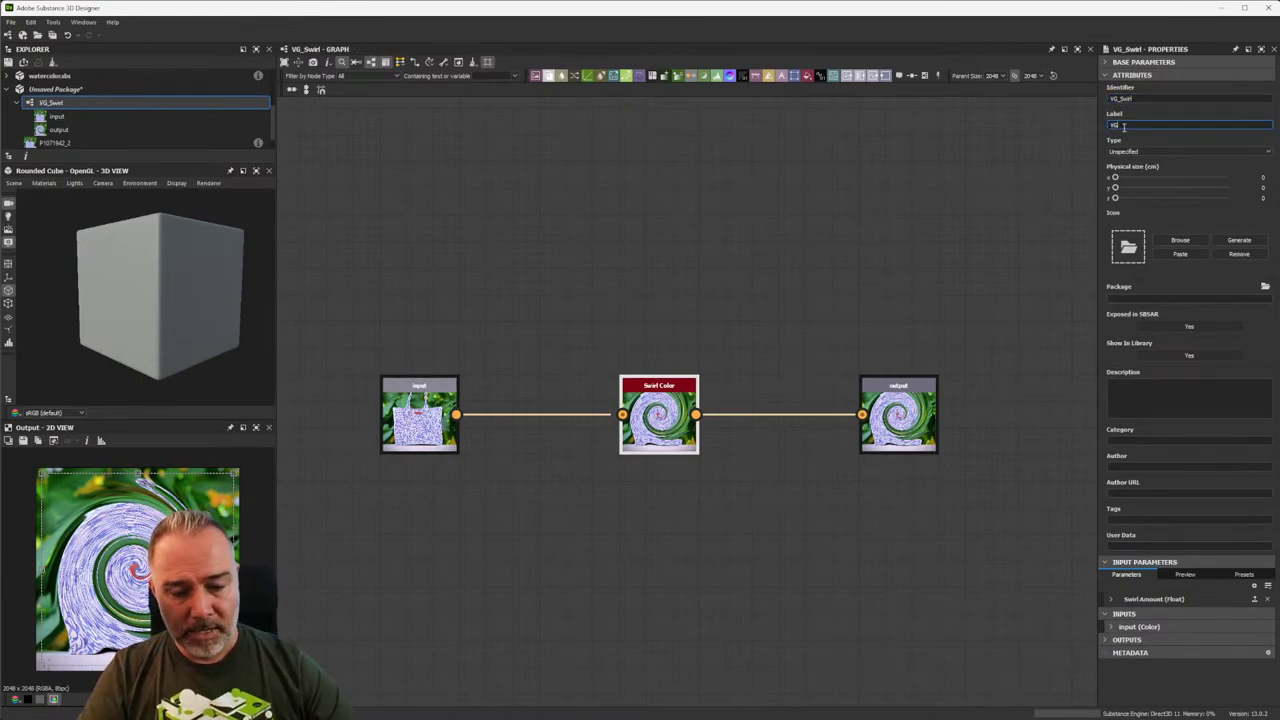
pyautogui.click(720, 688)
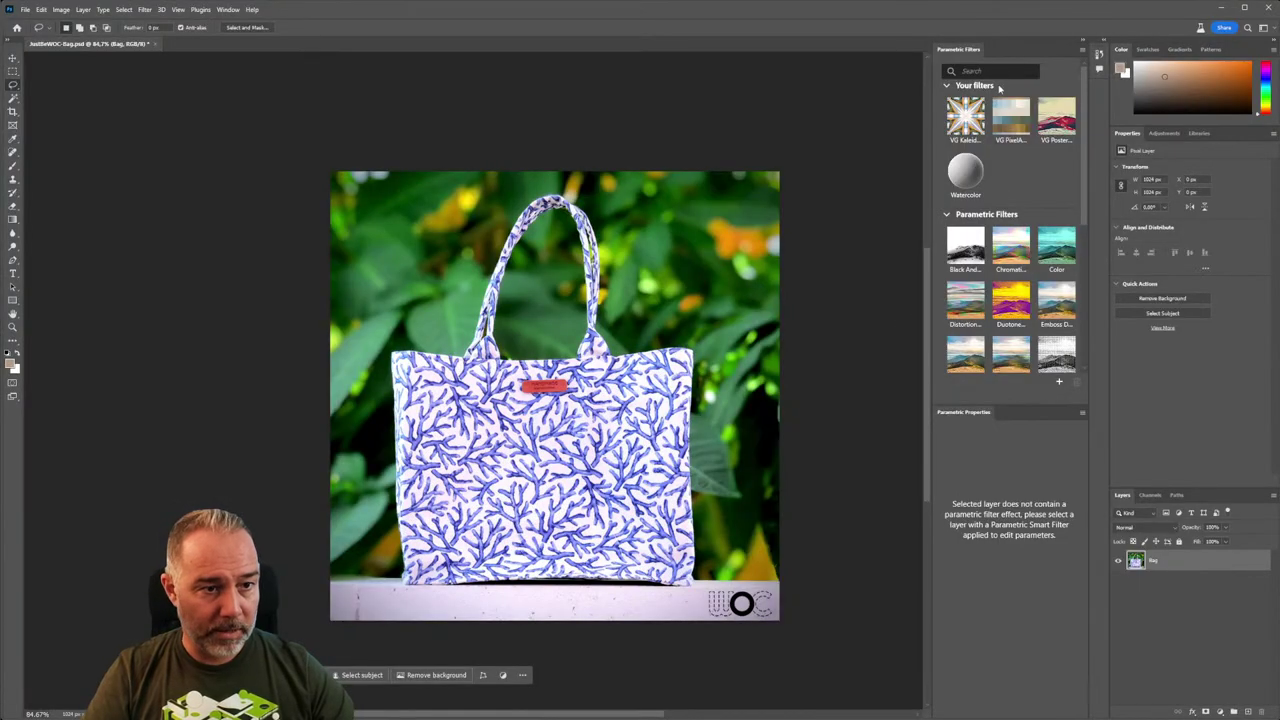
# Minimize Photoshop to return to the VG_Swirl graph in Designer.
pyautogui.click(1220, 9)
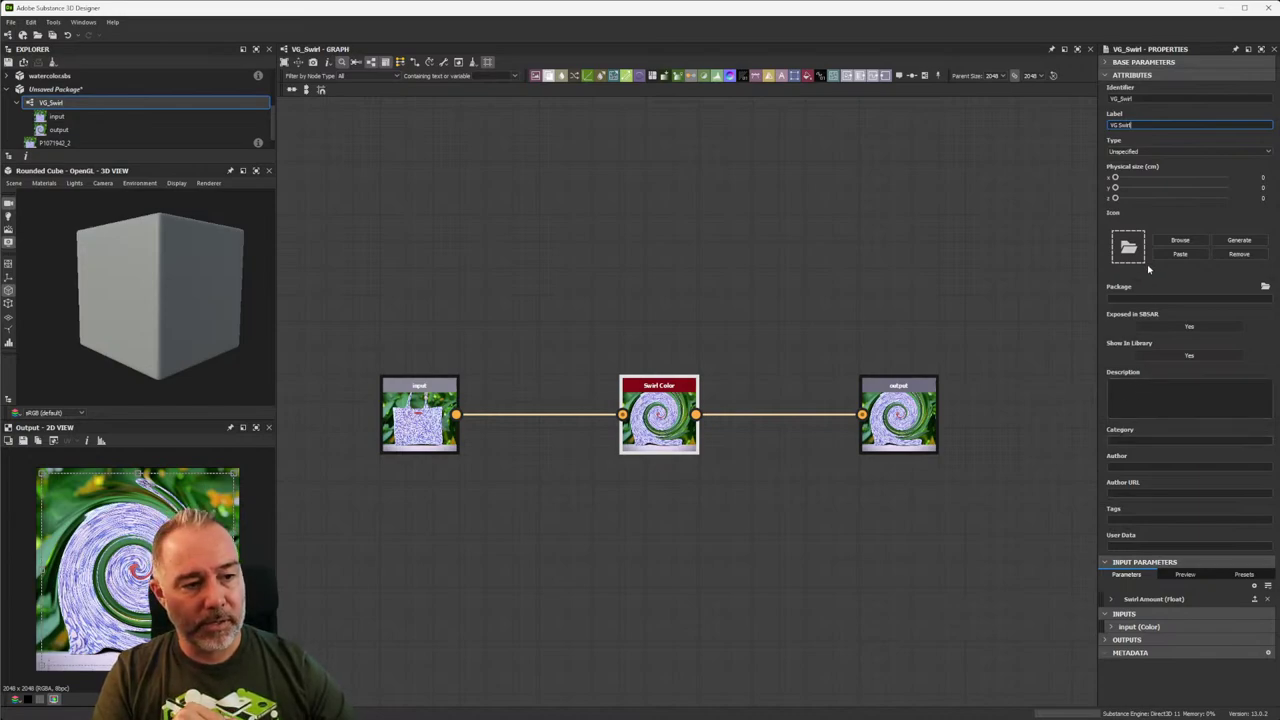
# Set the VG_Swirl graph type to Filter.
pyautogui.click(1200, 153)
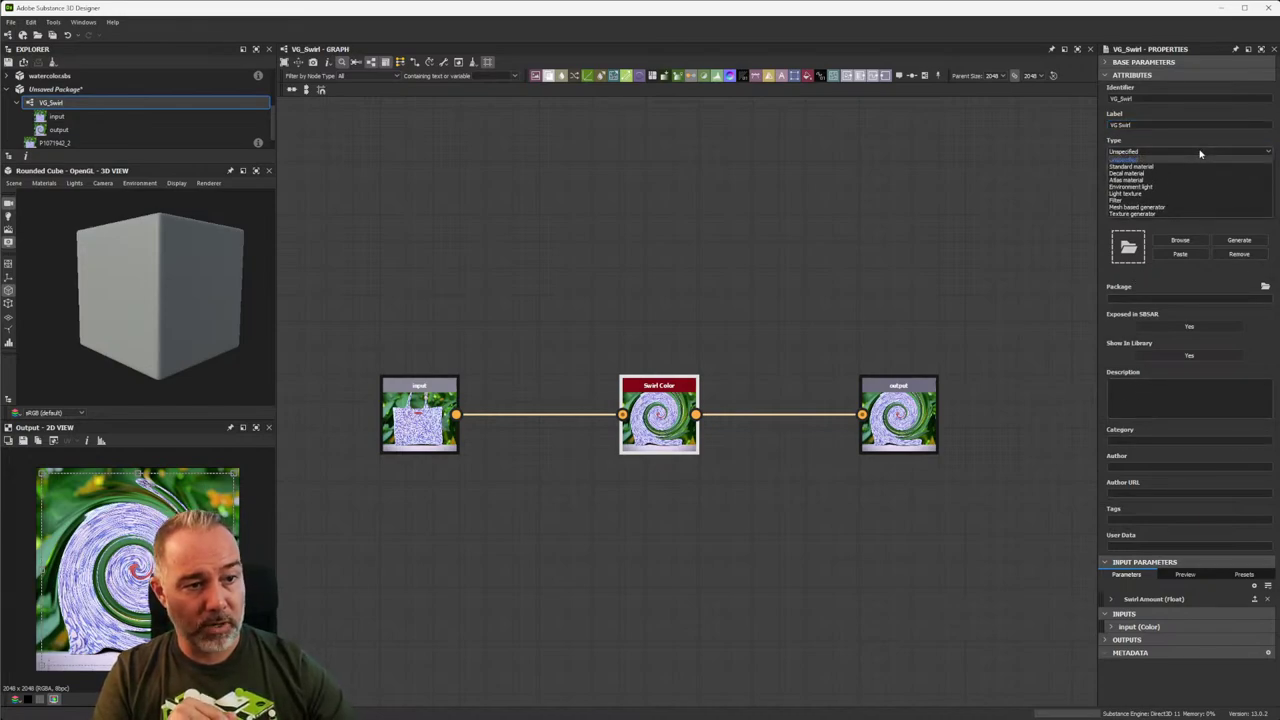
pyautogui.click(1122, 200)
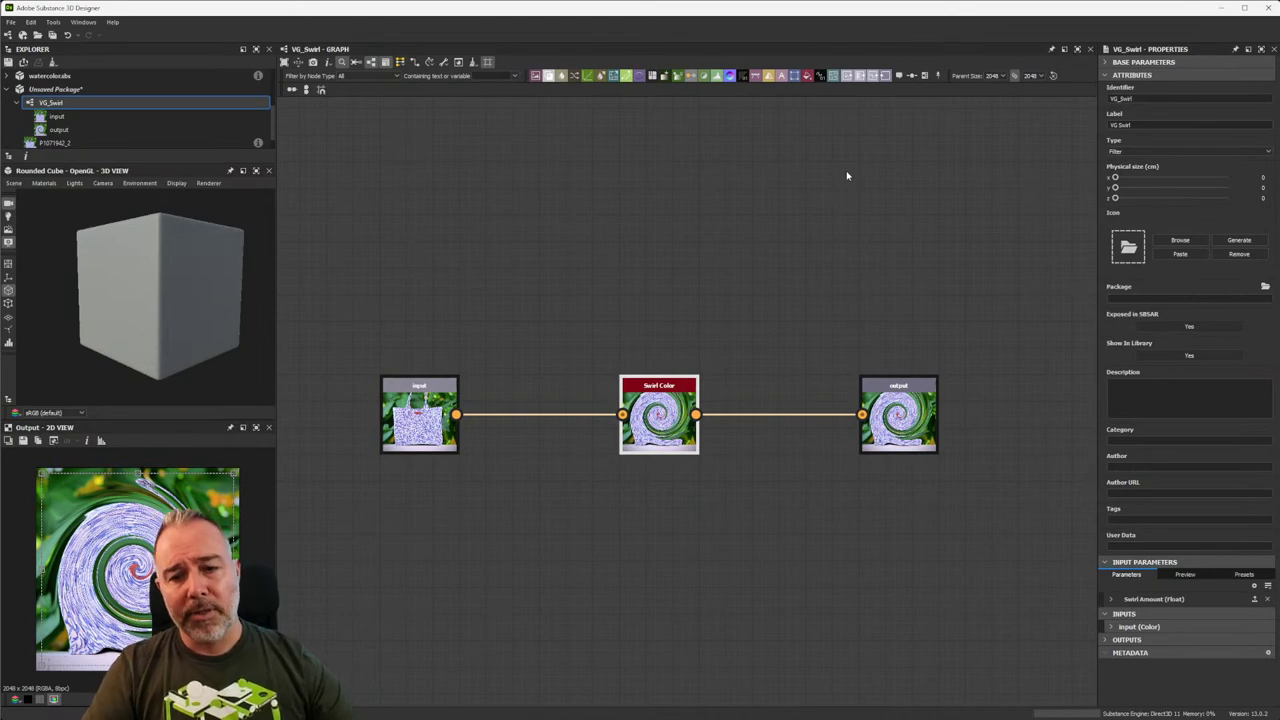
pyautogui.moveTo(361, 333); pyautogui.dragTo(490, 514)
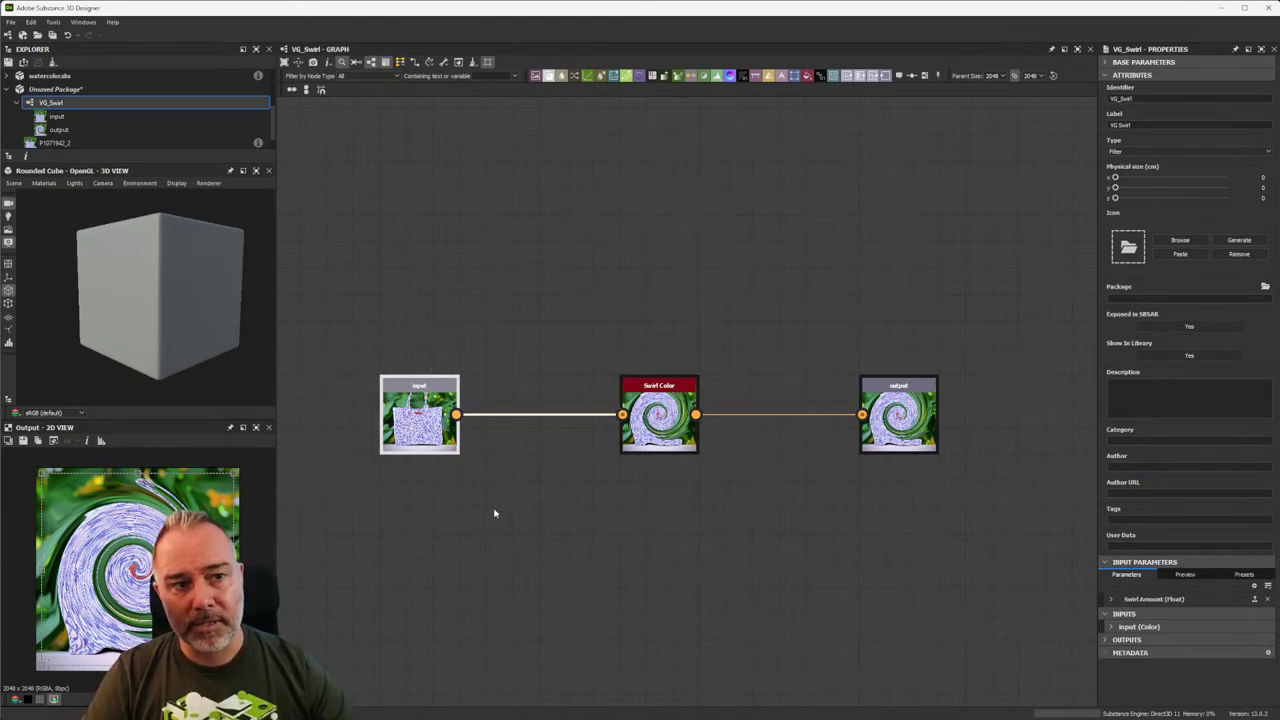
# Collapse the graph attributes, select the package and open its publish menu.
pyautogui.click(1115, 76)
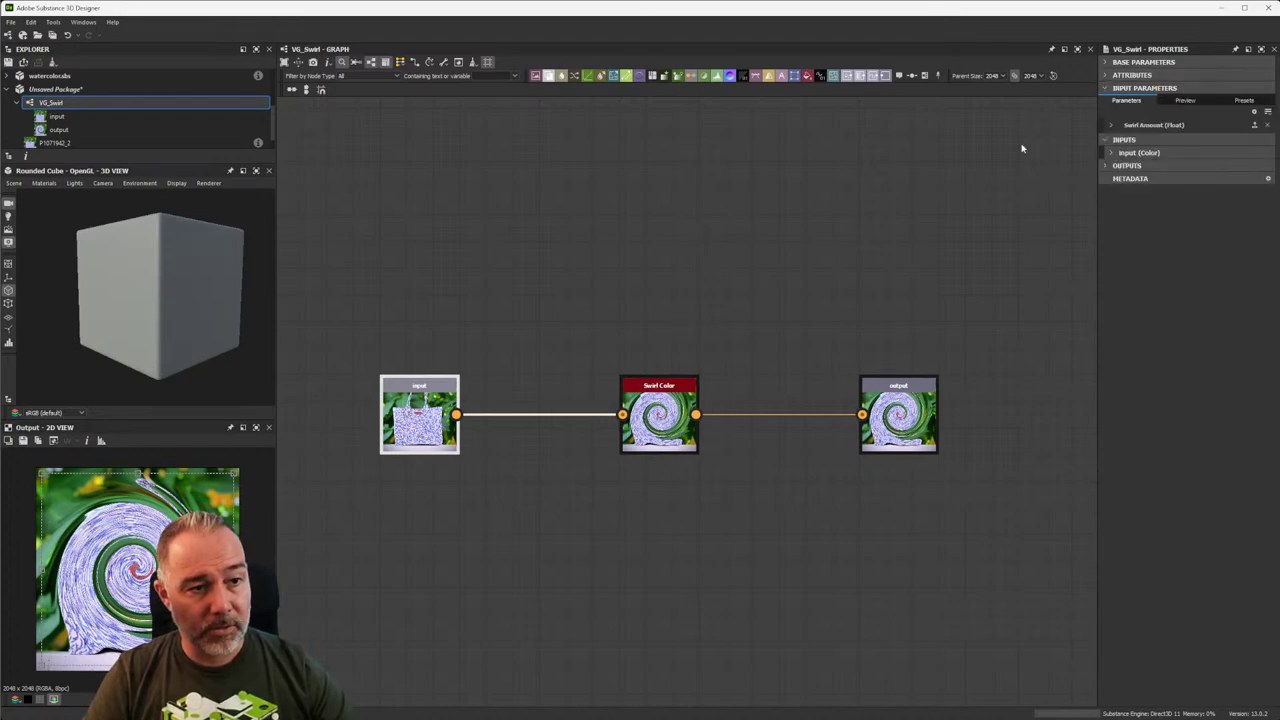
pyautogui.click(876, 229)
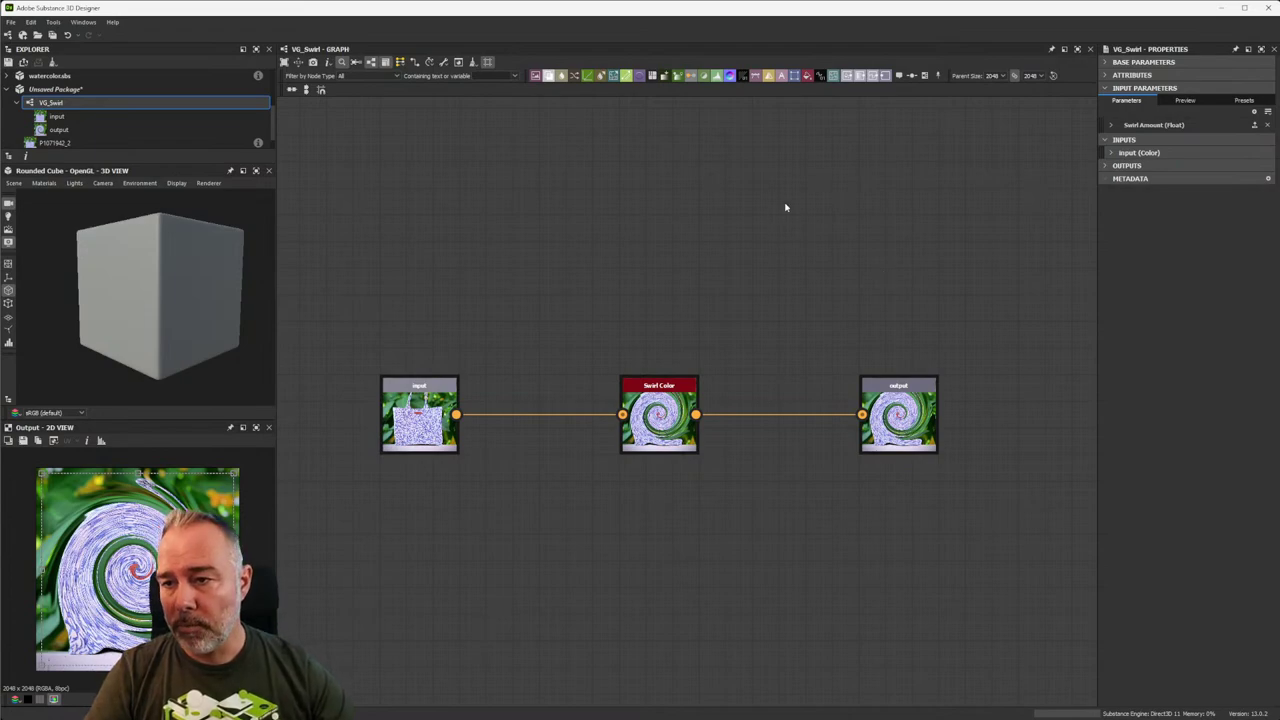
pyautogui.click(62, 90)
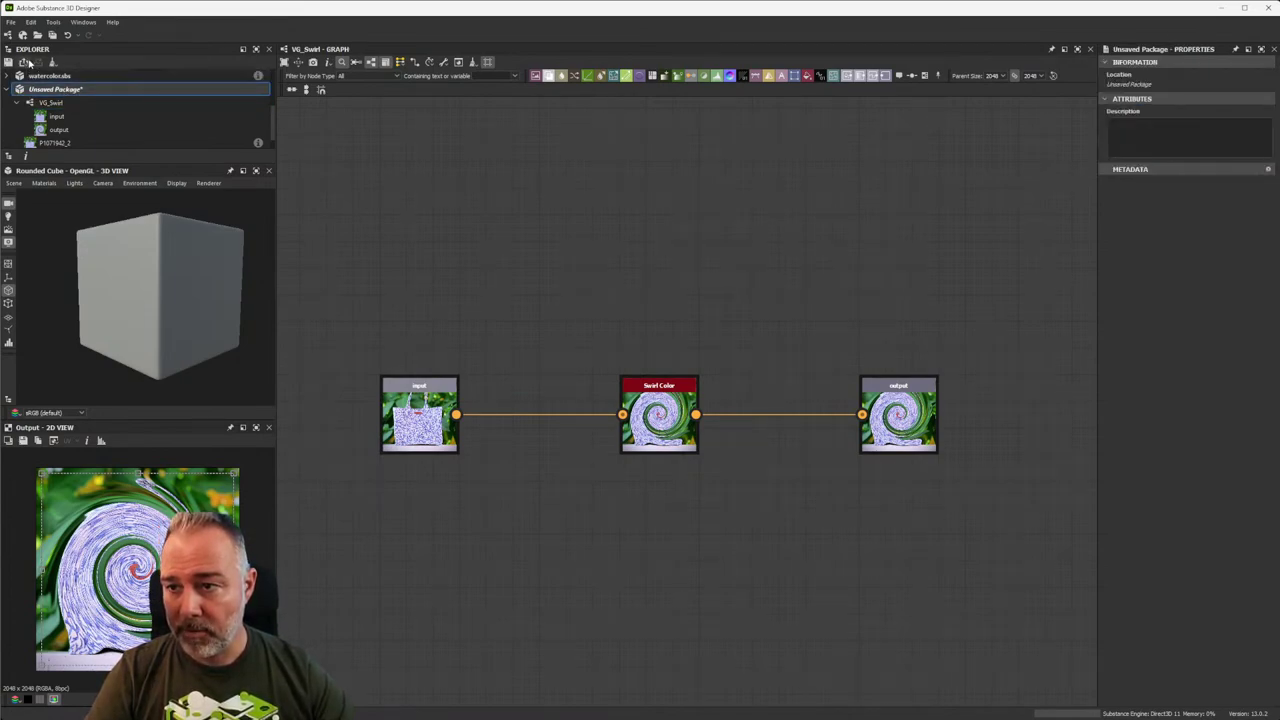
pyautogui.click(25, 62)
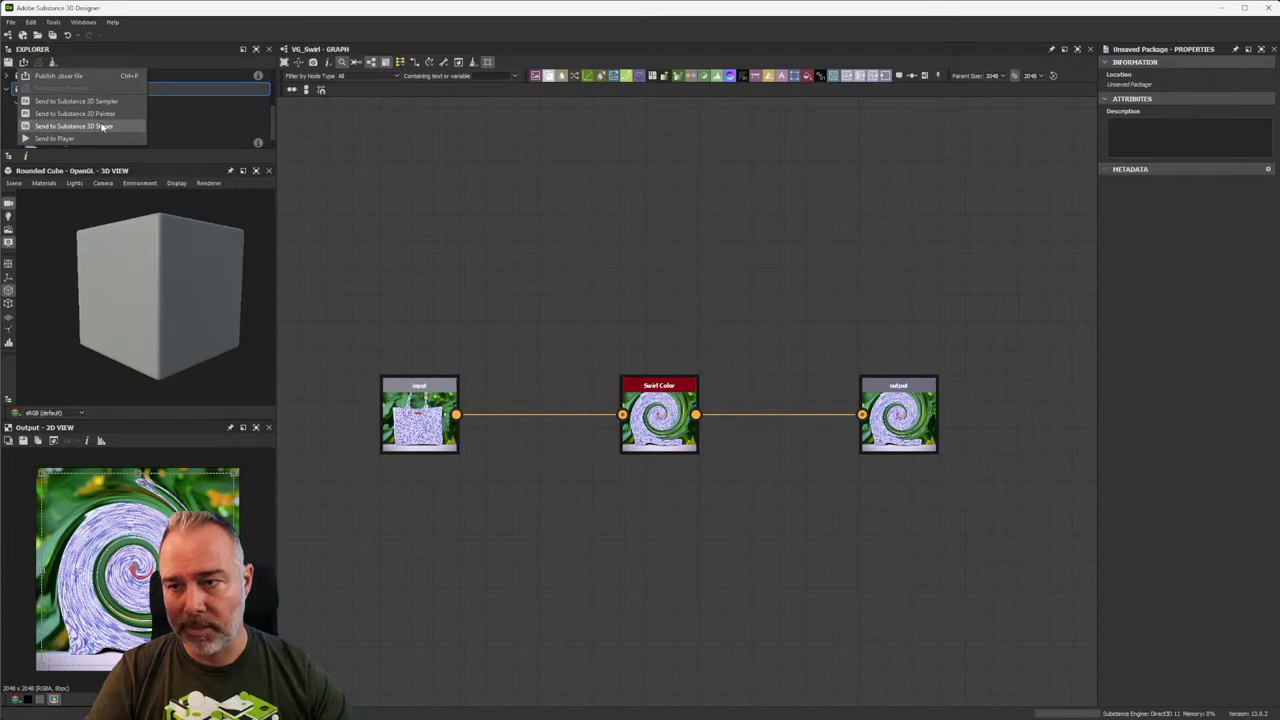
# Set the publish destination folder to Projects/WIP/2023-10-Photoshop Filters Livestream/Assets/English.
pyautogui.click(70, 77)
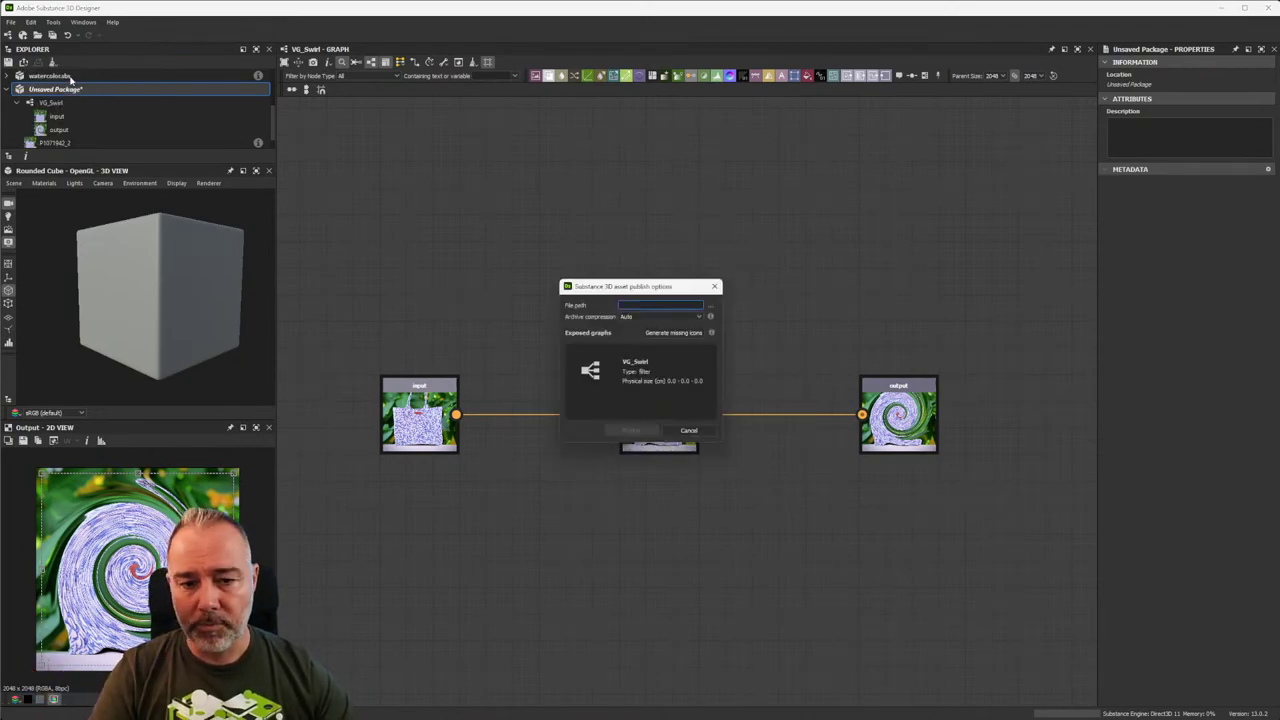
pyautogui.moveTo(641, 291)
pyautogui.mouseDown()
pyautogui.moveTo(653, 291)
pyautogui.moveTo(637, 288)
pyautogui.mouseUp()
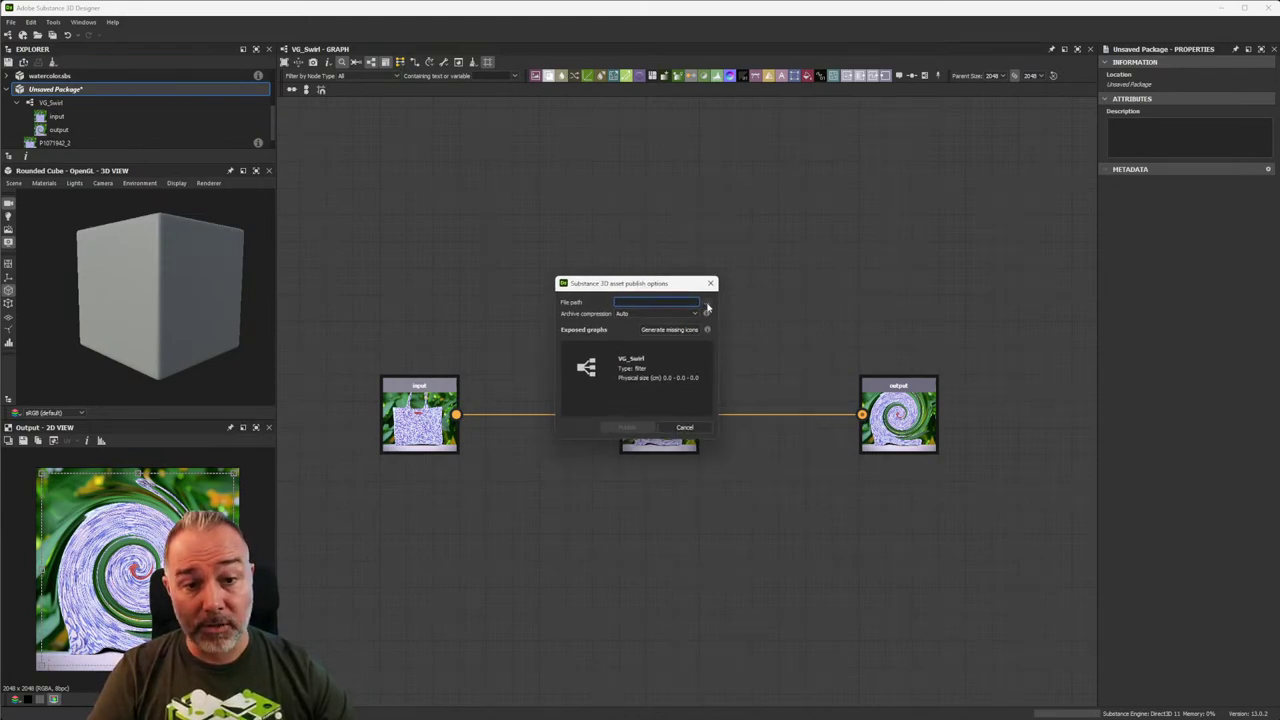
pyautogui.click(707, 302)
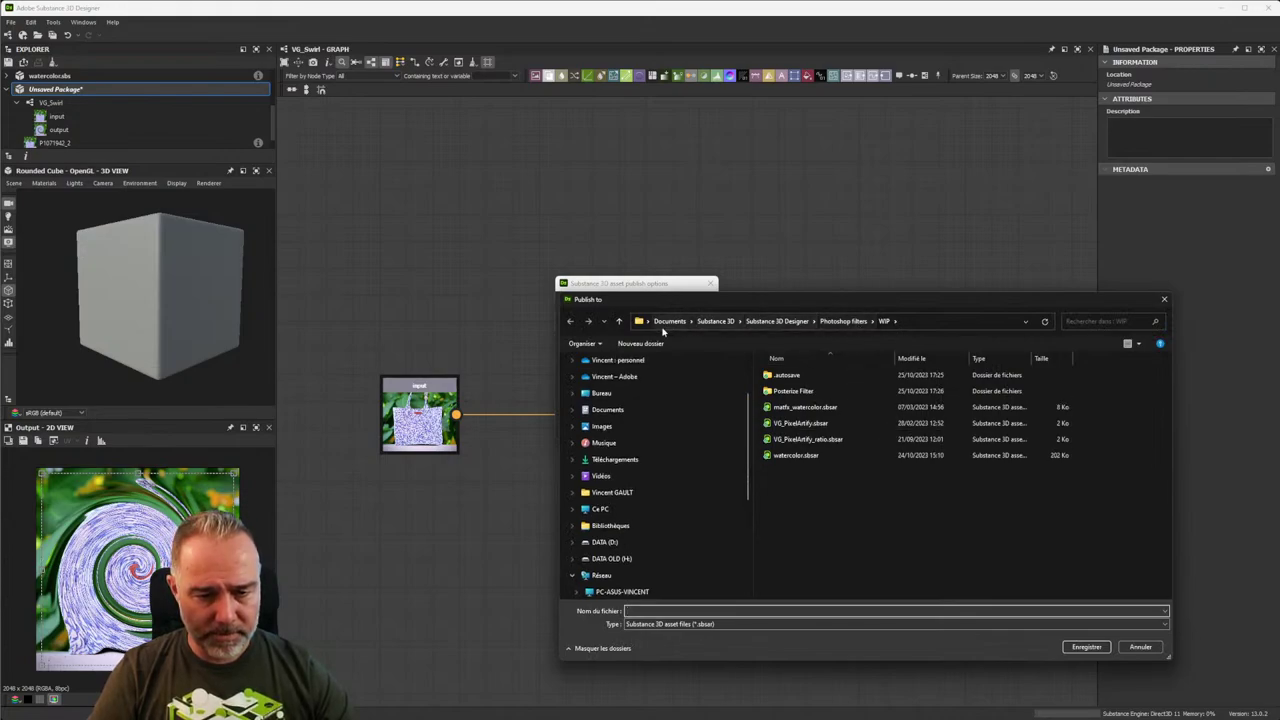
pyautogui.click(606, 380)
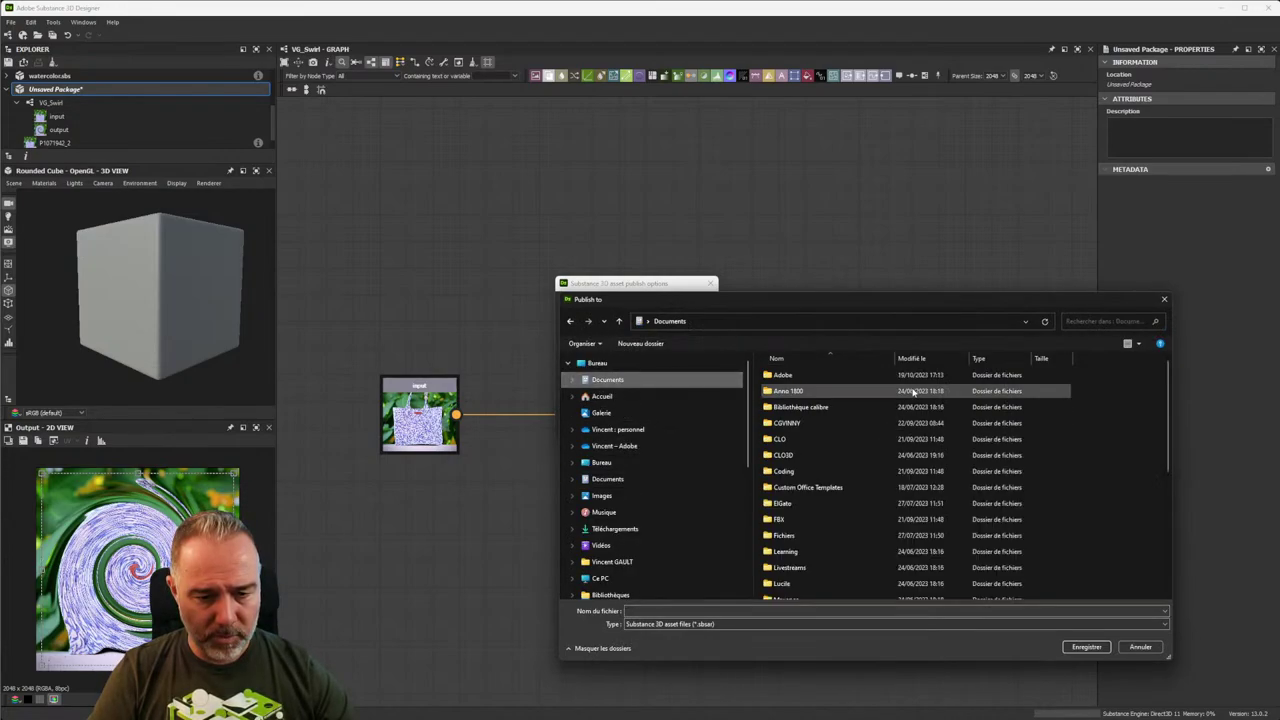
pyautogui.scroll(-2, 845, 480)
pyautogui.scroll(-3, 845, 480)
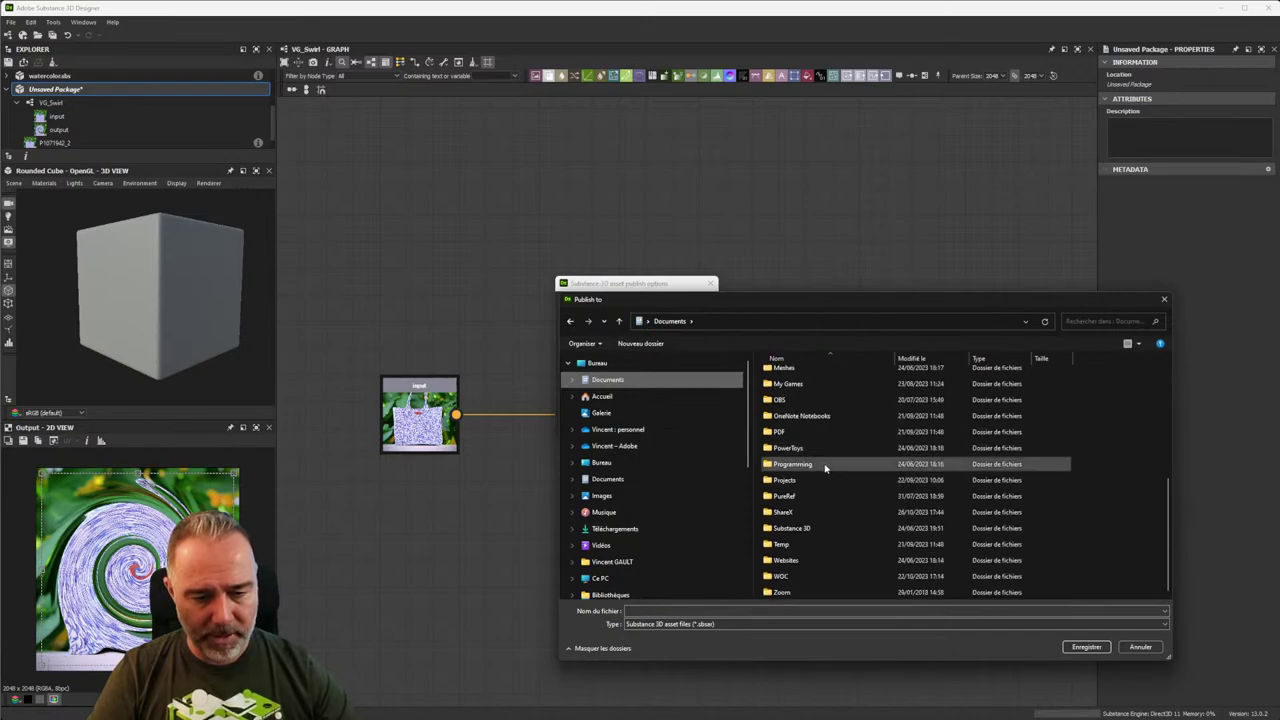
pyautogui.doubleClick(785, 480)
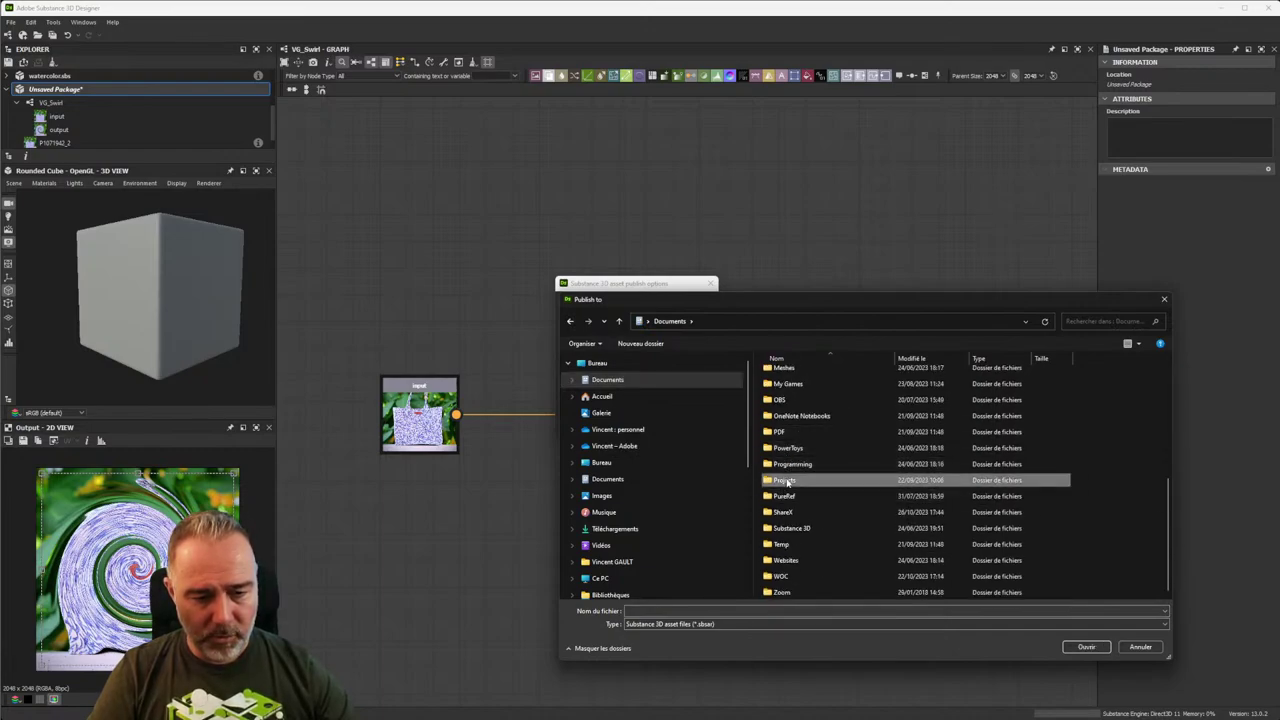
pyautogui.doubleClick(784, 393)
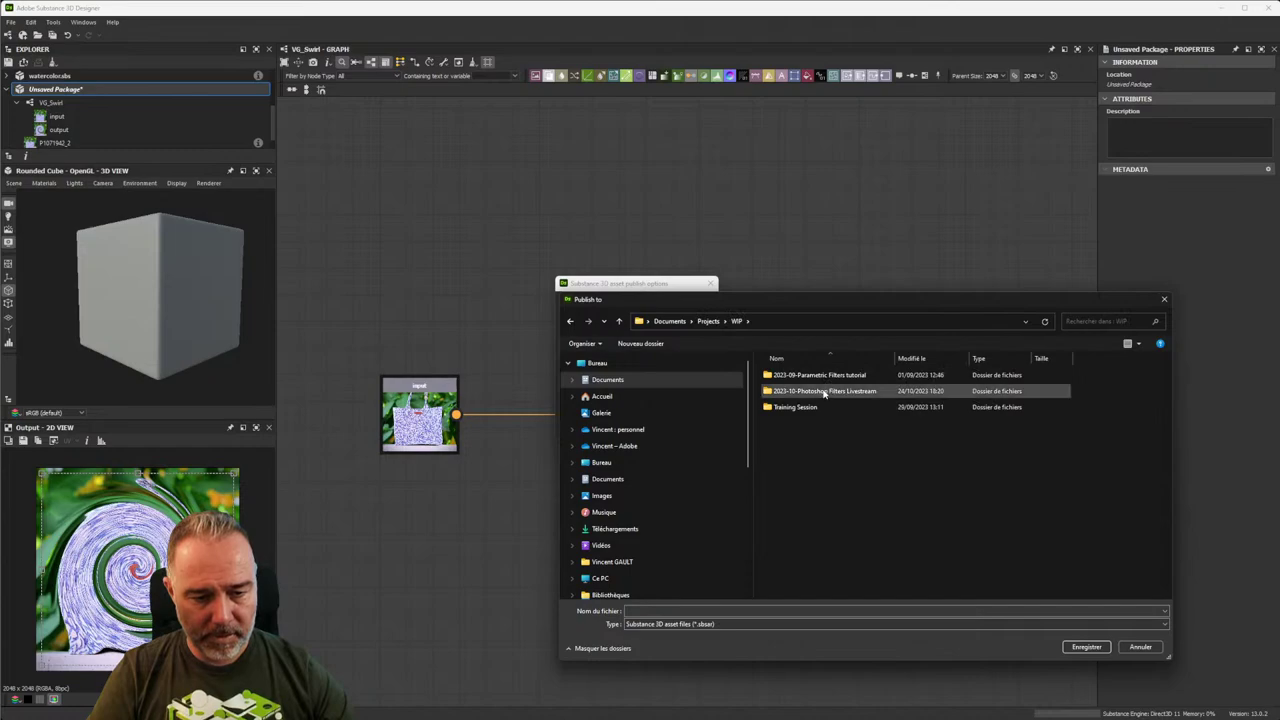
pyautogui.doubleClick(810, 391)
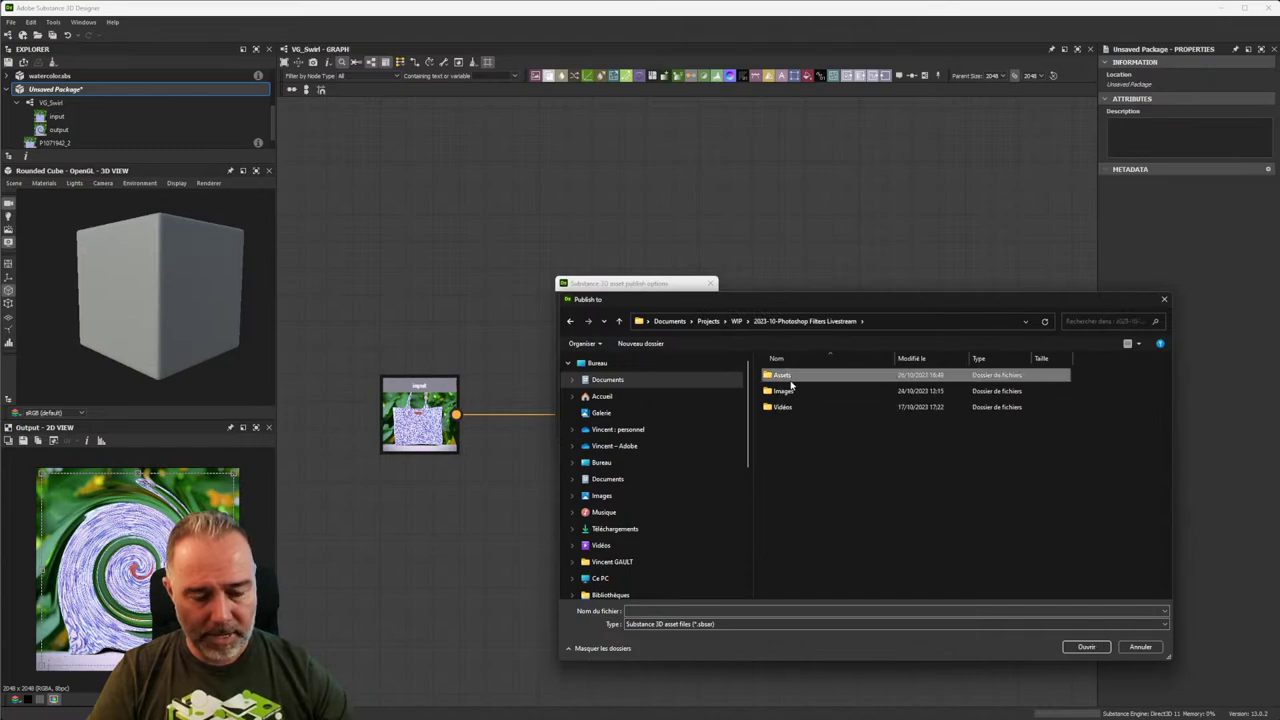
pyautogui.doubleClick(782, 376)
pyautogui.doubleClick(783, 391)
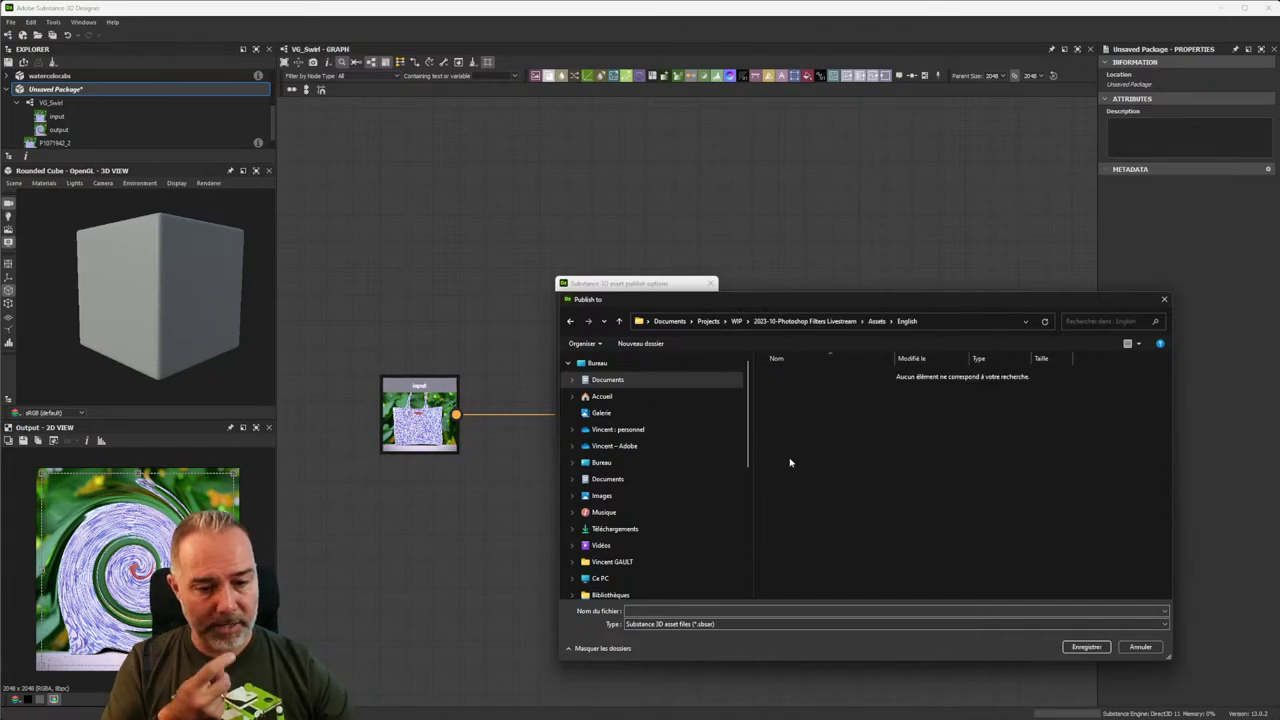
# Name the published file VG-Swirl.sbsar and publish the filter there.
pyautogui.click(681, 609)
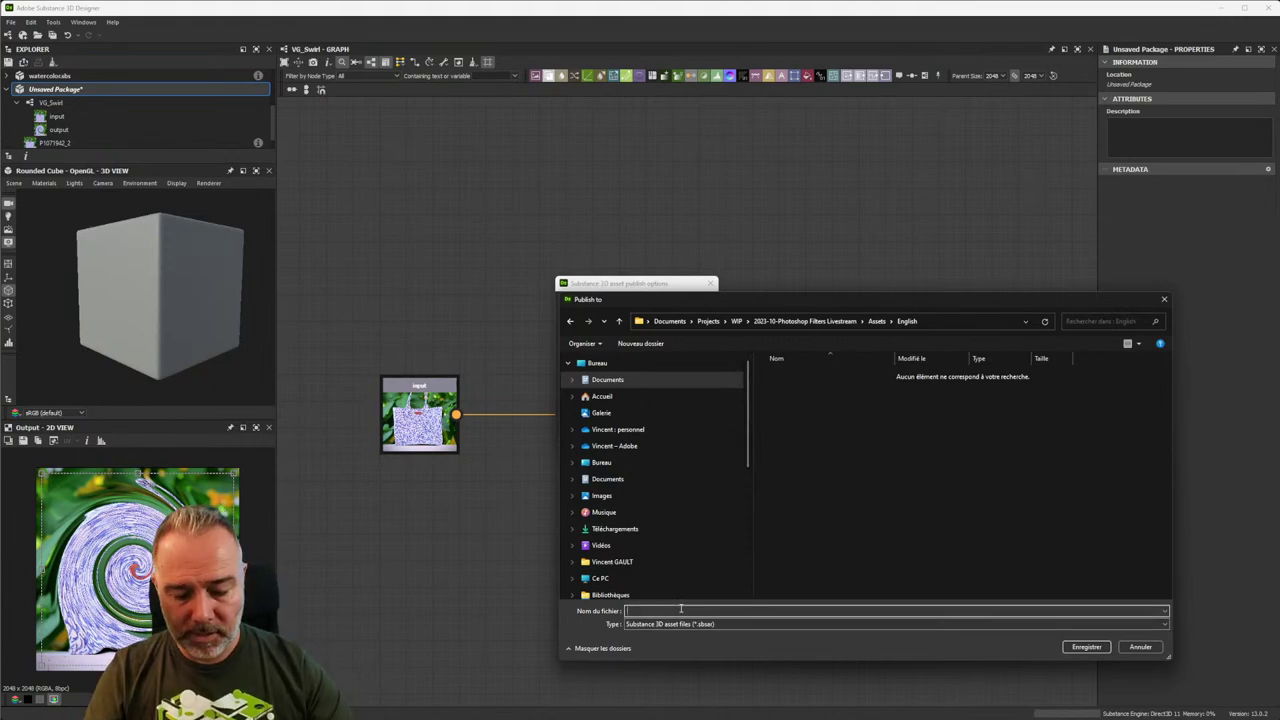
pyautogui.write('VG')
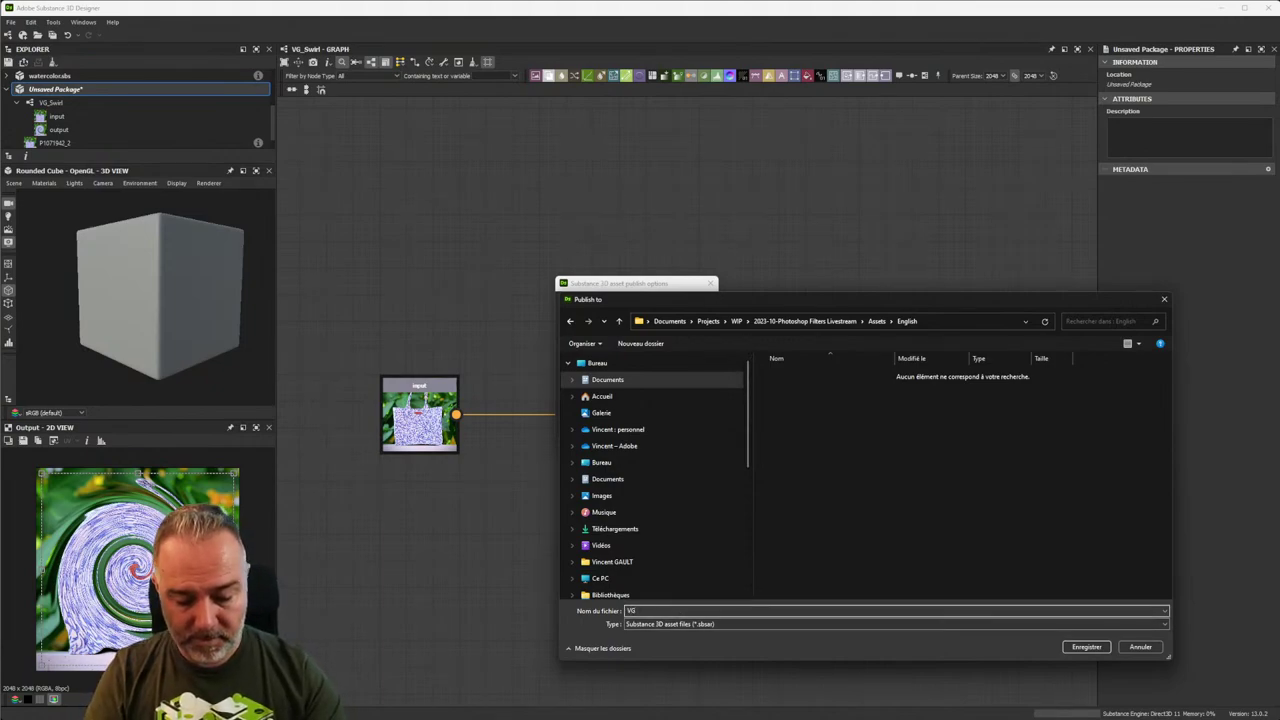
pyautogui.write('_')
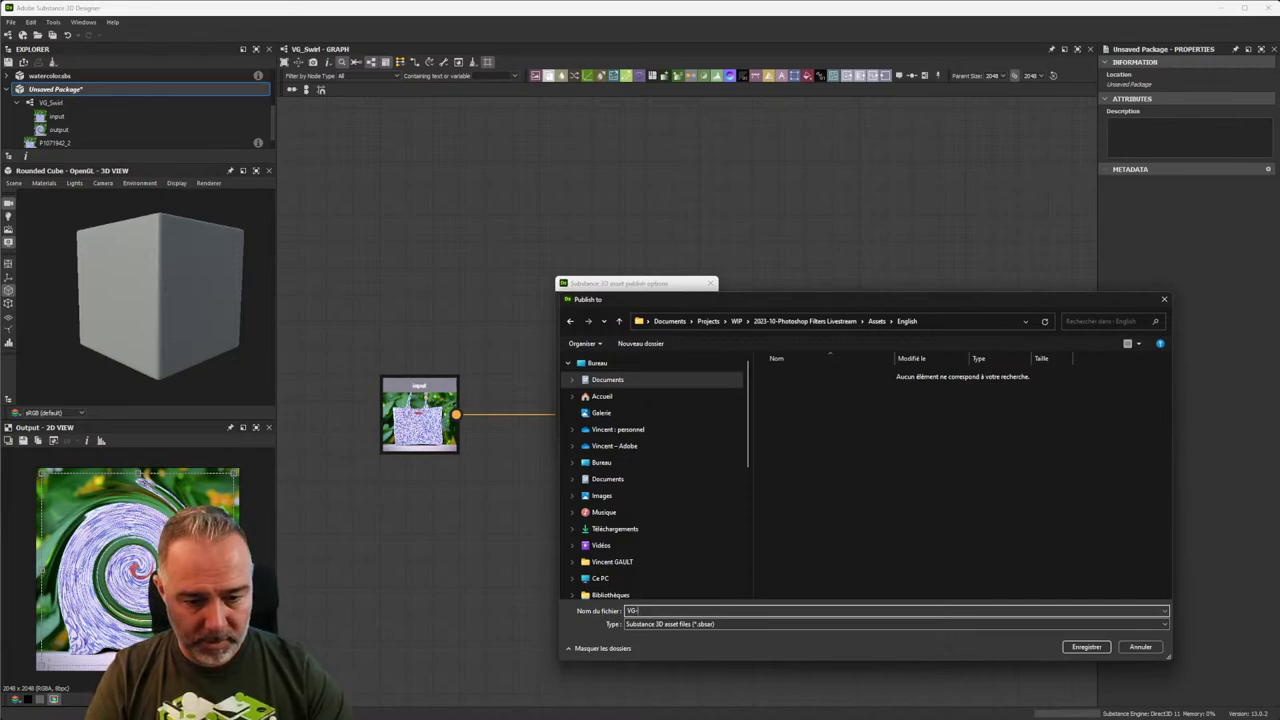
pyautogui.write('Swirl')
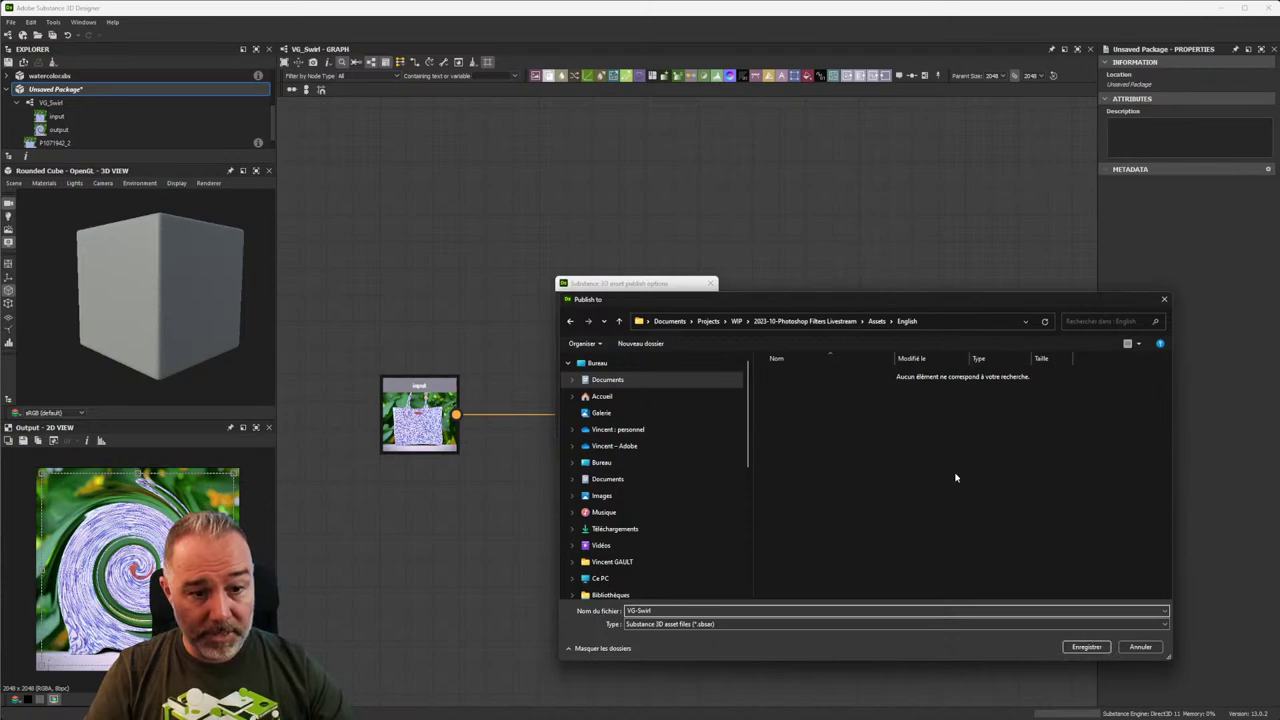
pyautogui.click(1085, 647)
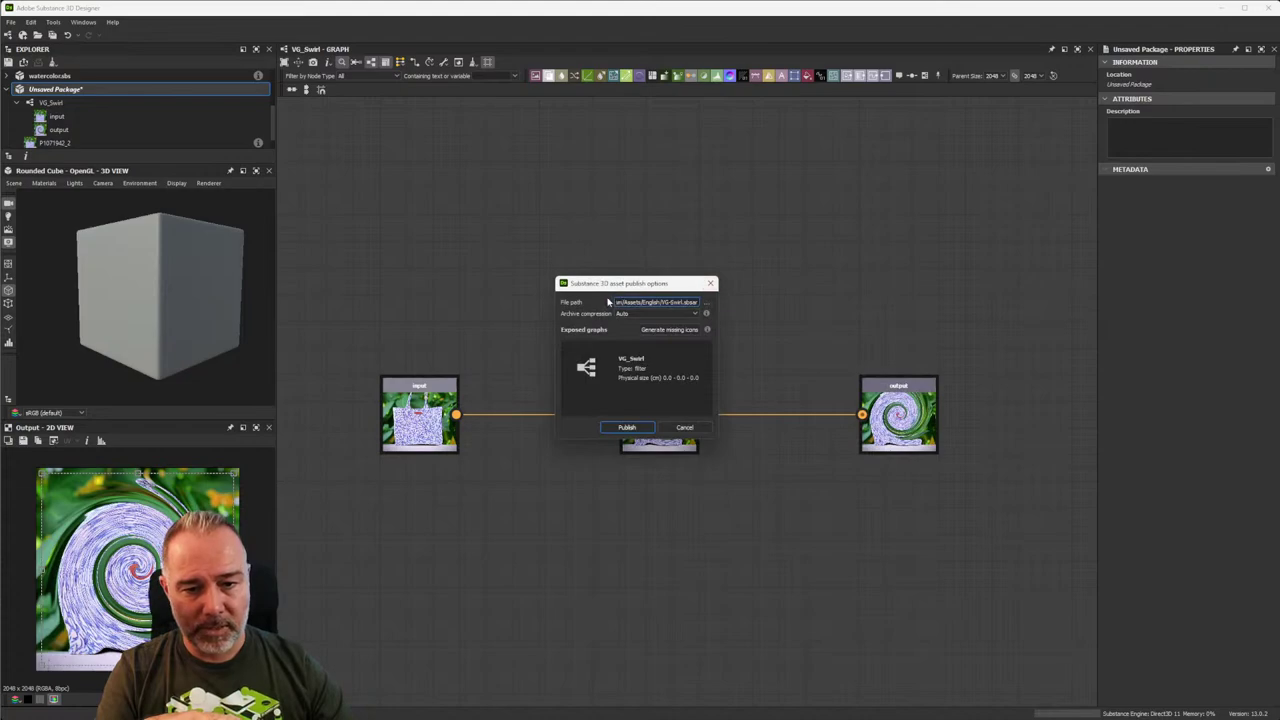
pyautogui.click(628, 428)
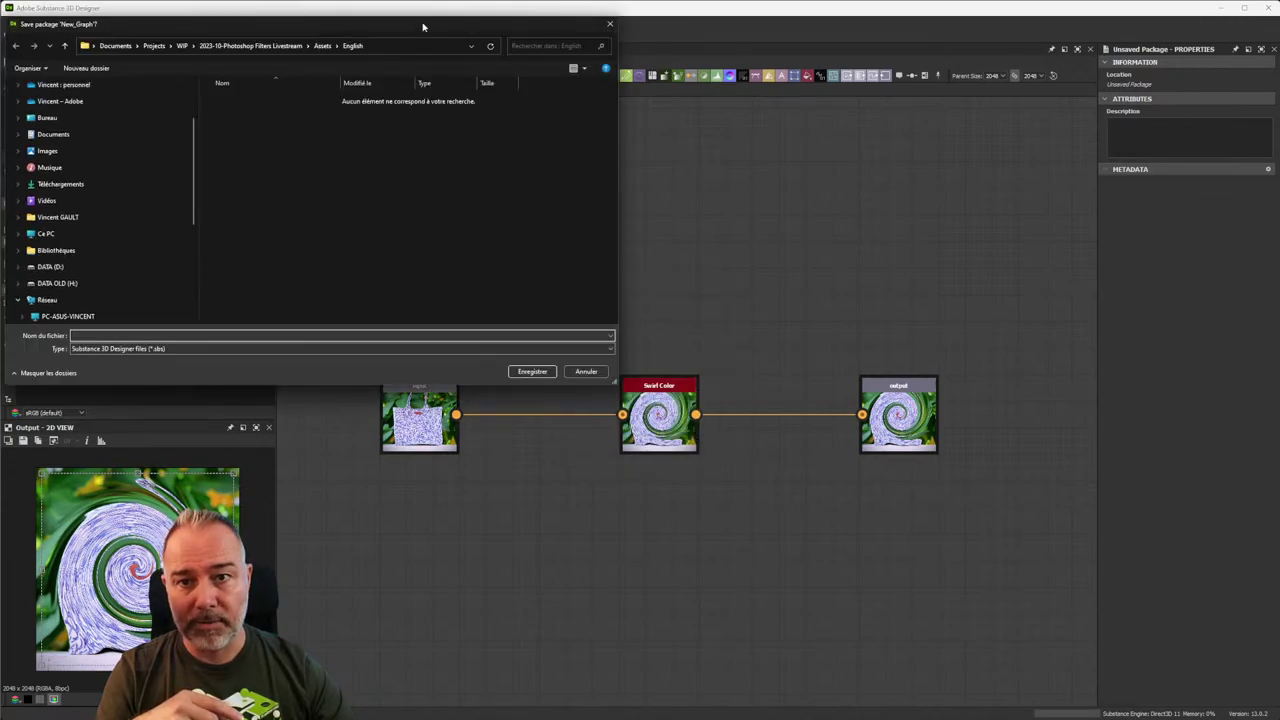
# Save the package as VG-Swirl.sbs, select the three graph nodes, and minimize Designer.
pyautogui.moveTo(423, 26); pyautogui.dragTo(857, 171)
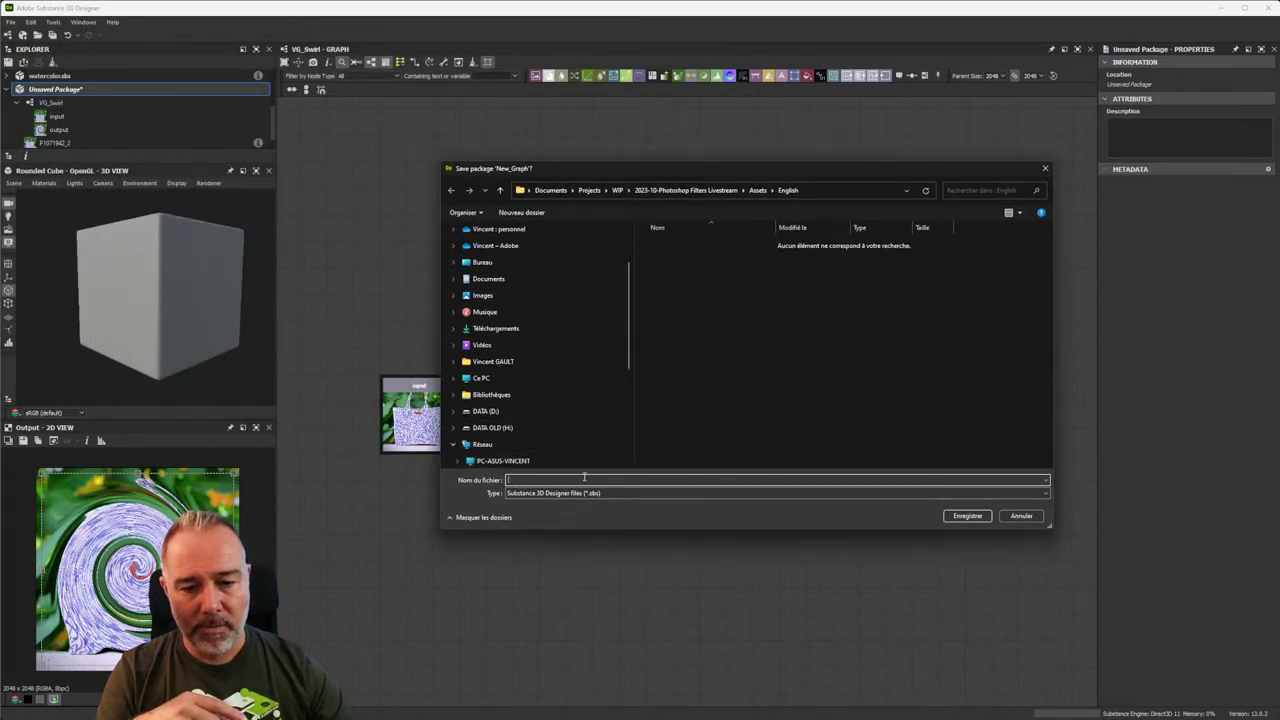
pyautogui.write('VG_')
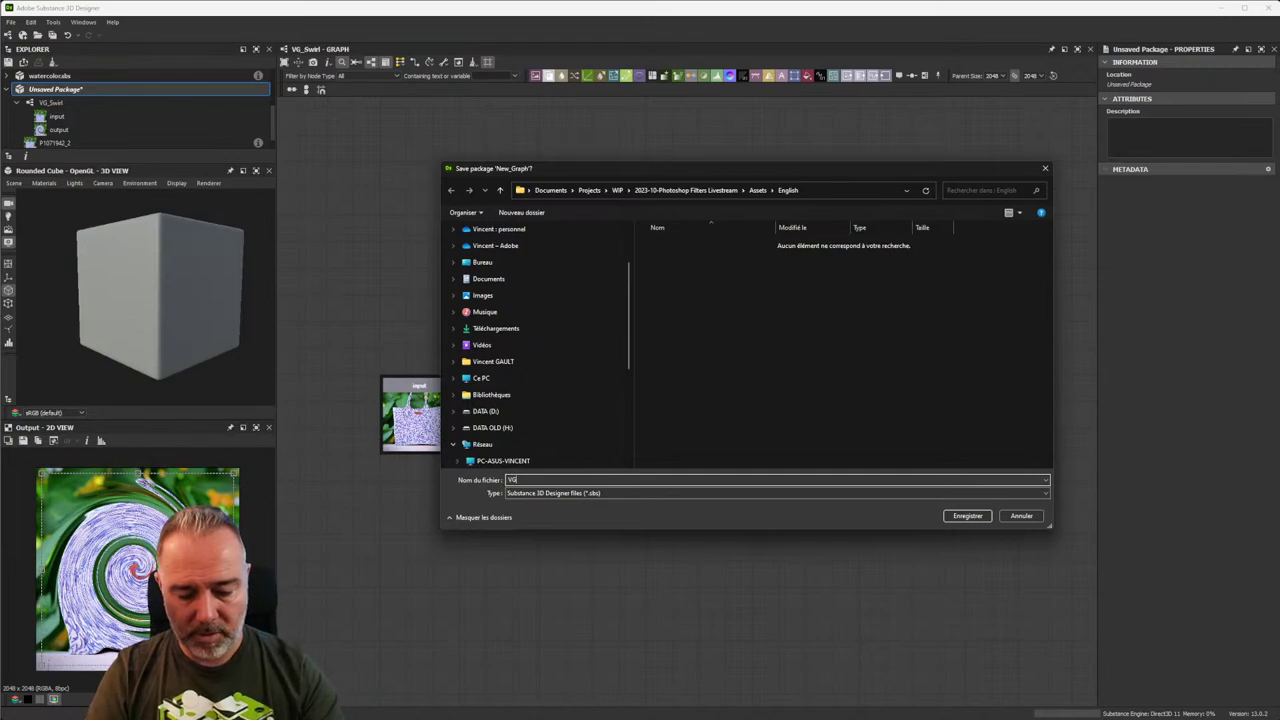
pyautogui.write('Swirl')
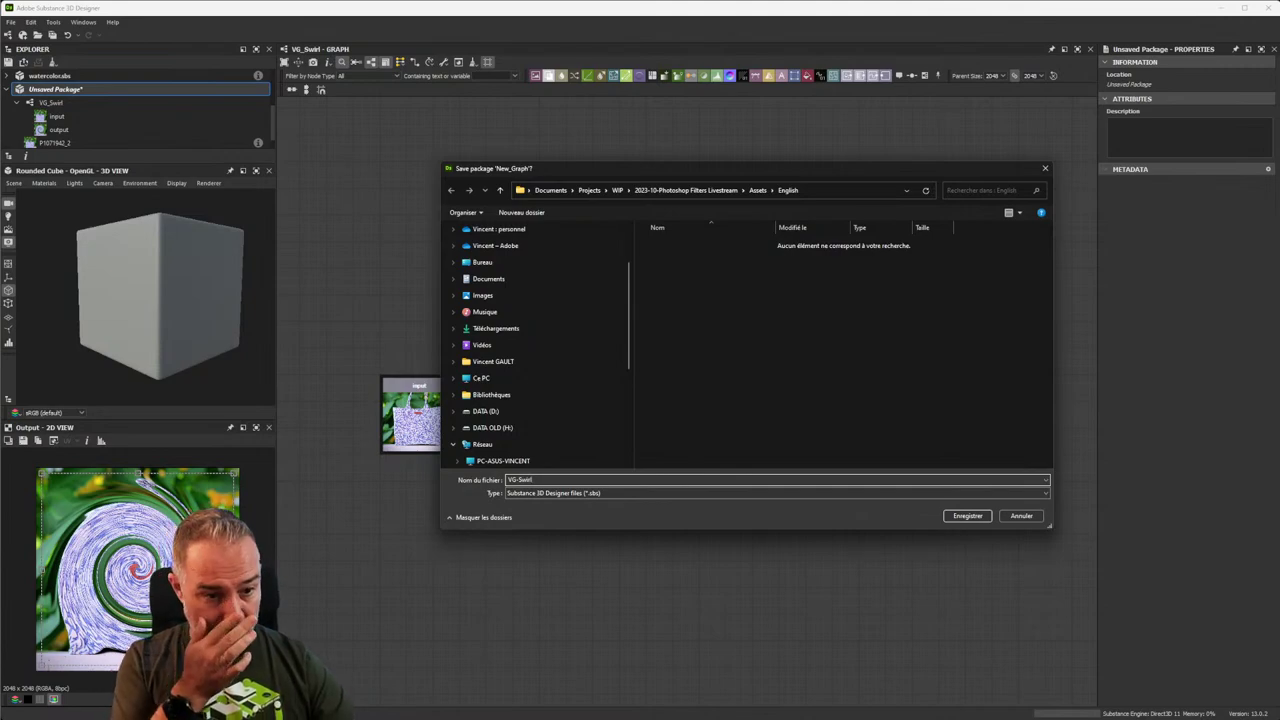
pyautogui.click(962, 516)
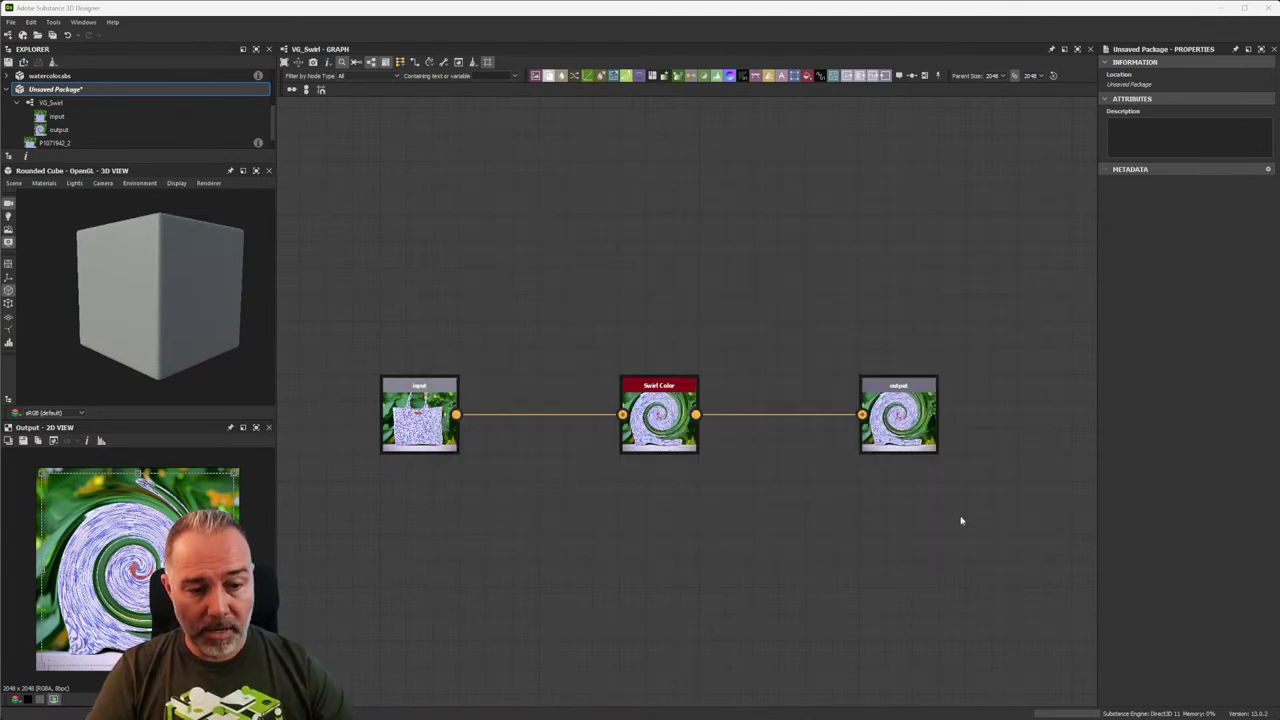
pyautogui.moveTo(376, 295); pyautogui.dragTo(958, 516)
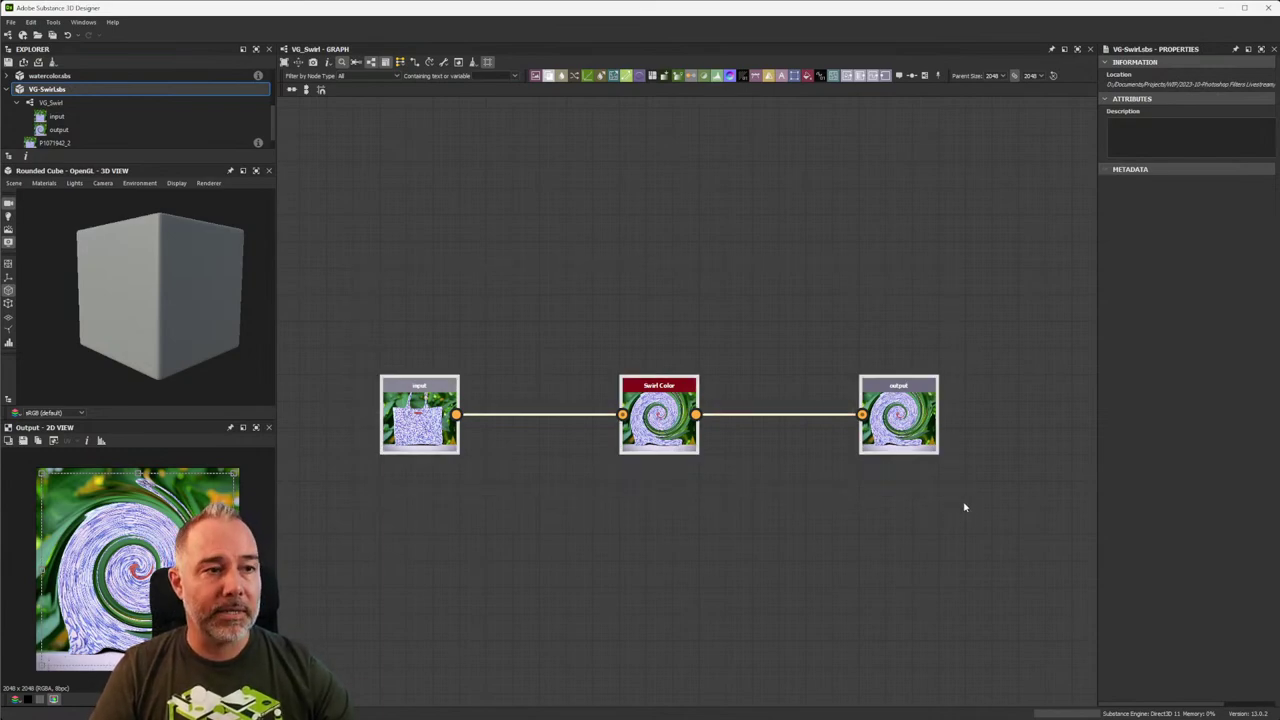
pyautogui.click(1224, 9)
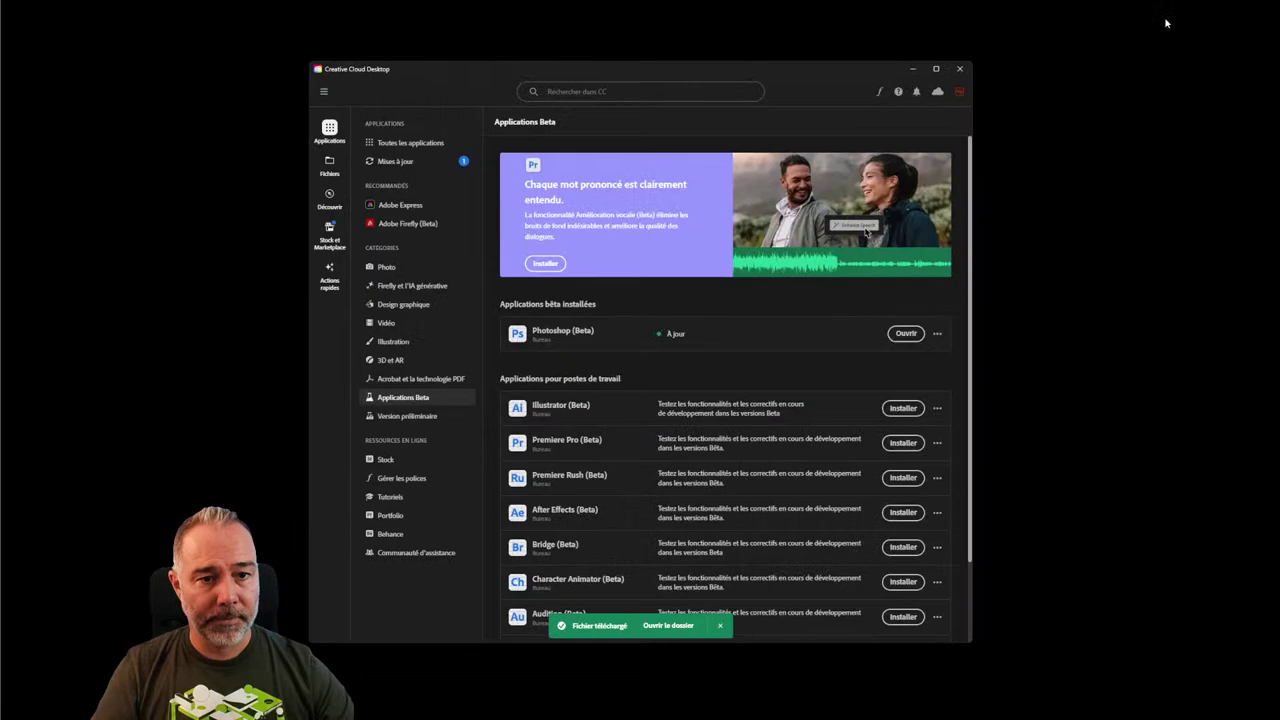
# Close Creative Cloud Desktop and start adding a parametric filter from an .sbsar file in Photoshop.
pyautogui.click(959, 68)
pyautogui.click(728, 690)
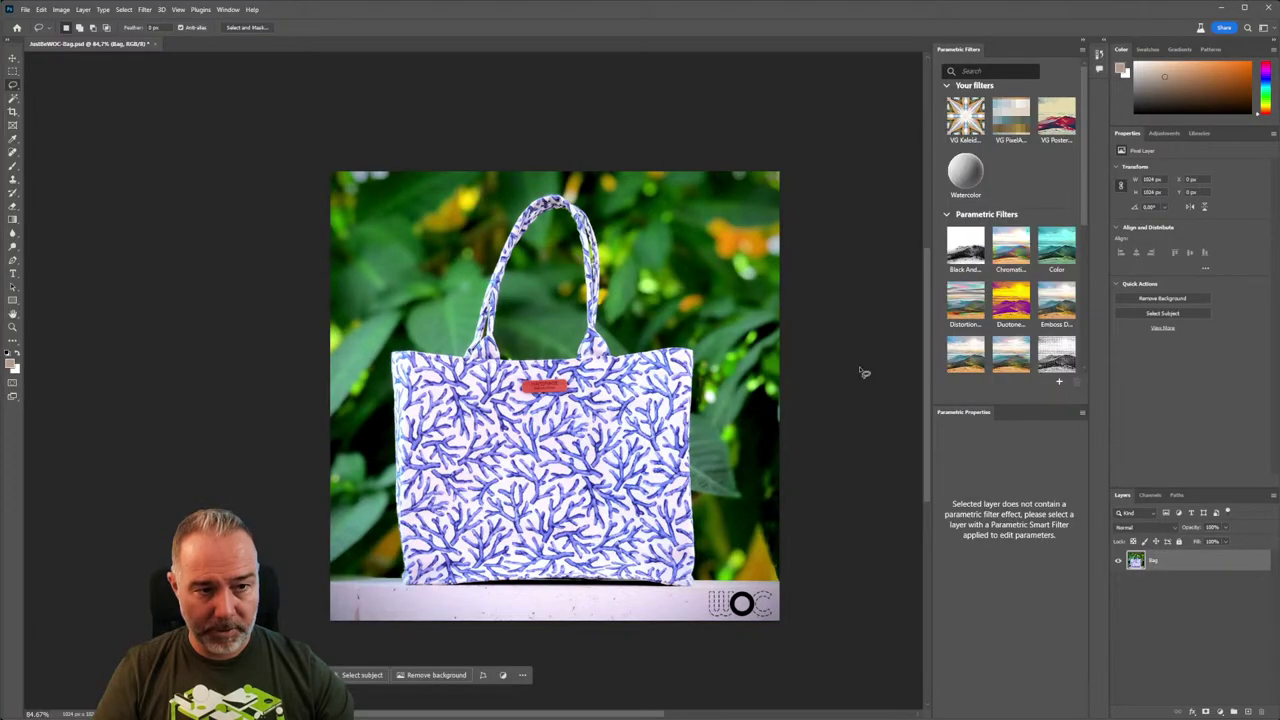
pyautogui.click(1059, 383)
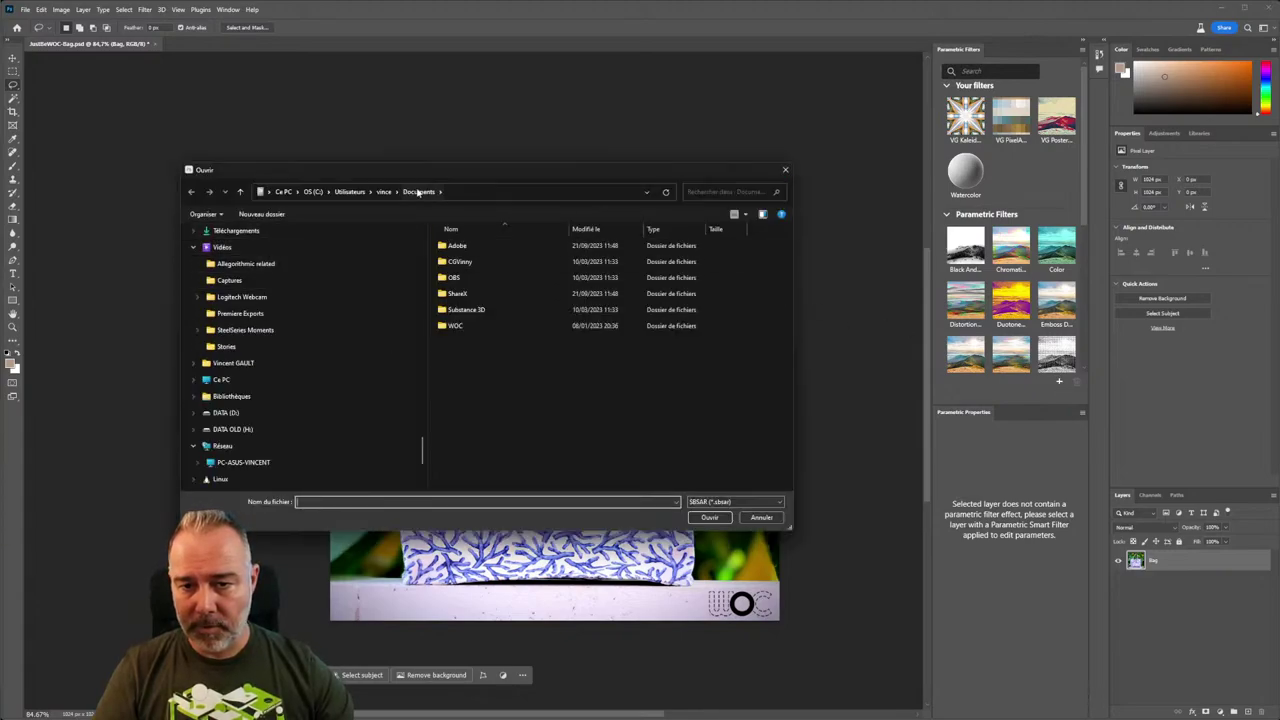
pyautogui.scroll(2, 240, 287)
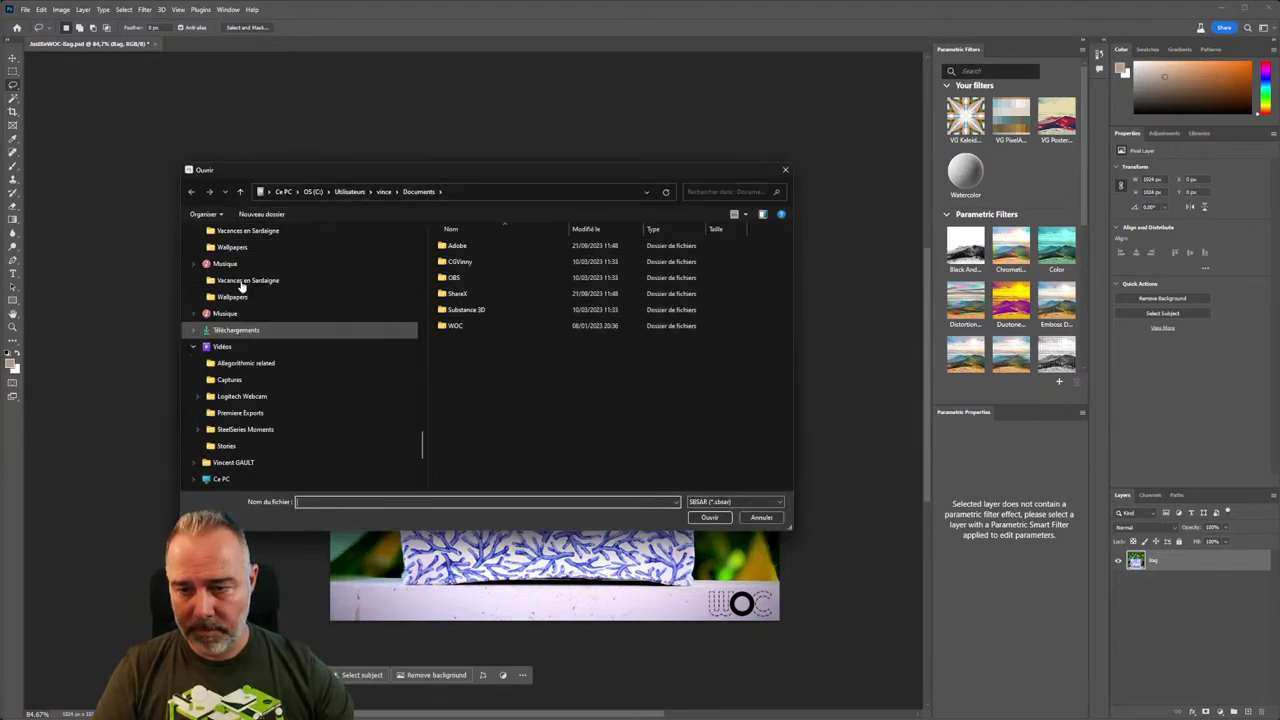
pyautogui.scroll(5, 240, 287)
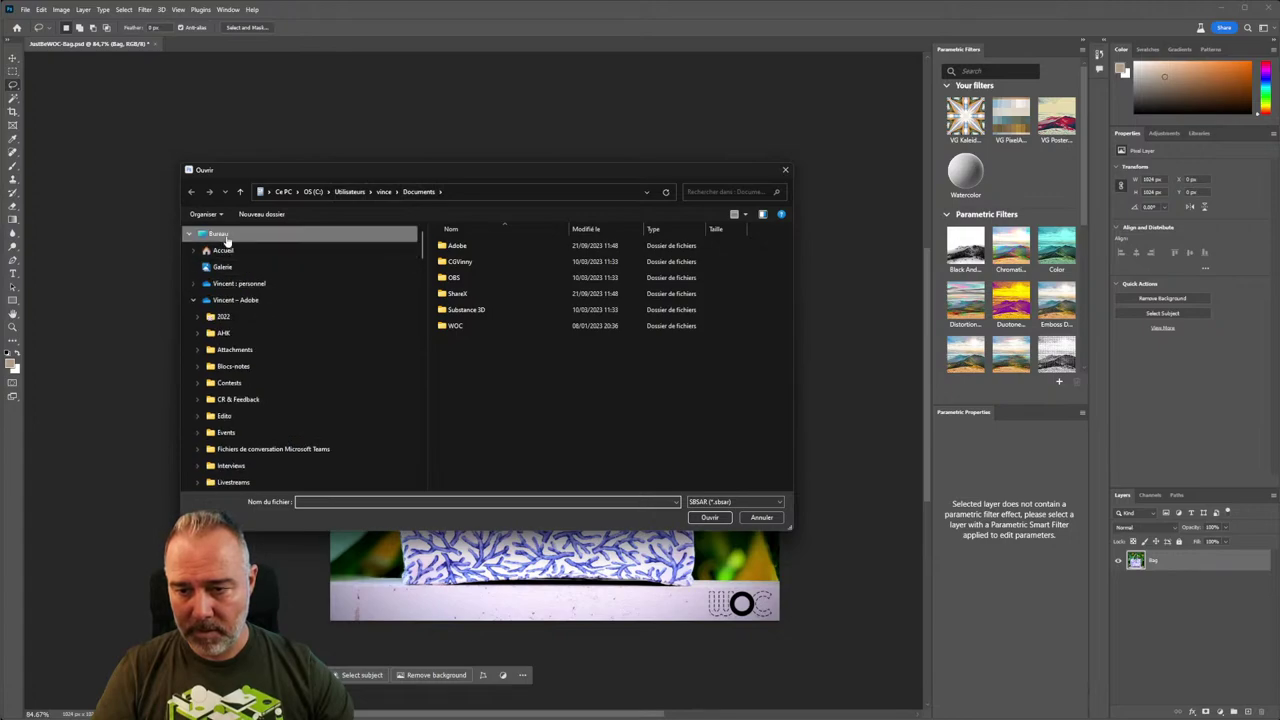
# Browse to Documents/Projects/WIP/Photoshop Filters Livestream/Assets/English.
pyautogui.click(220, 250)
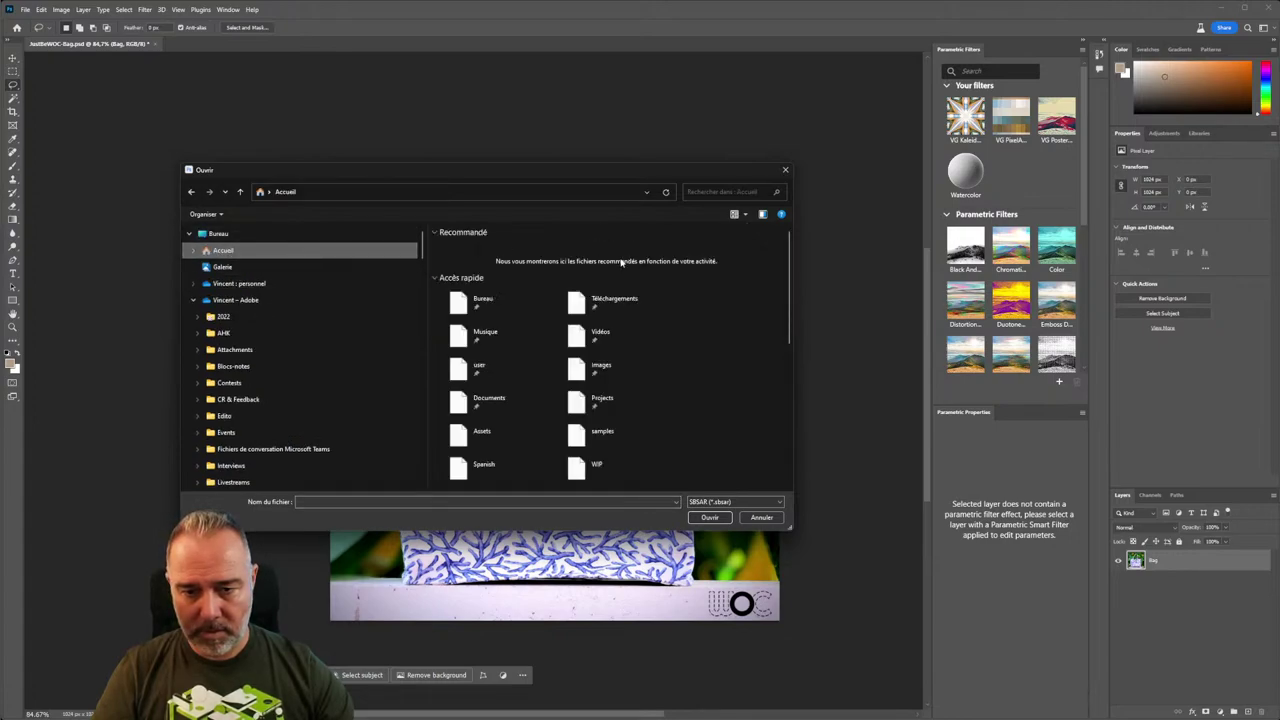
pyautogui.doubleClick(488, 400)
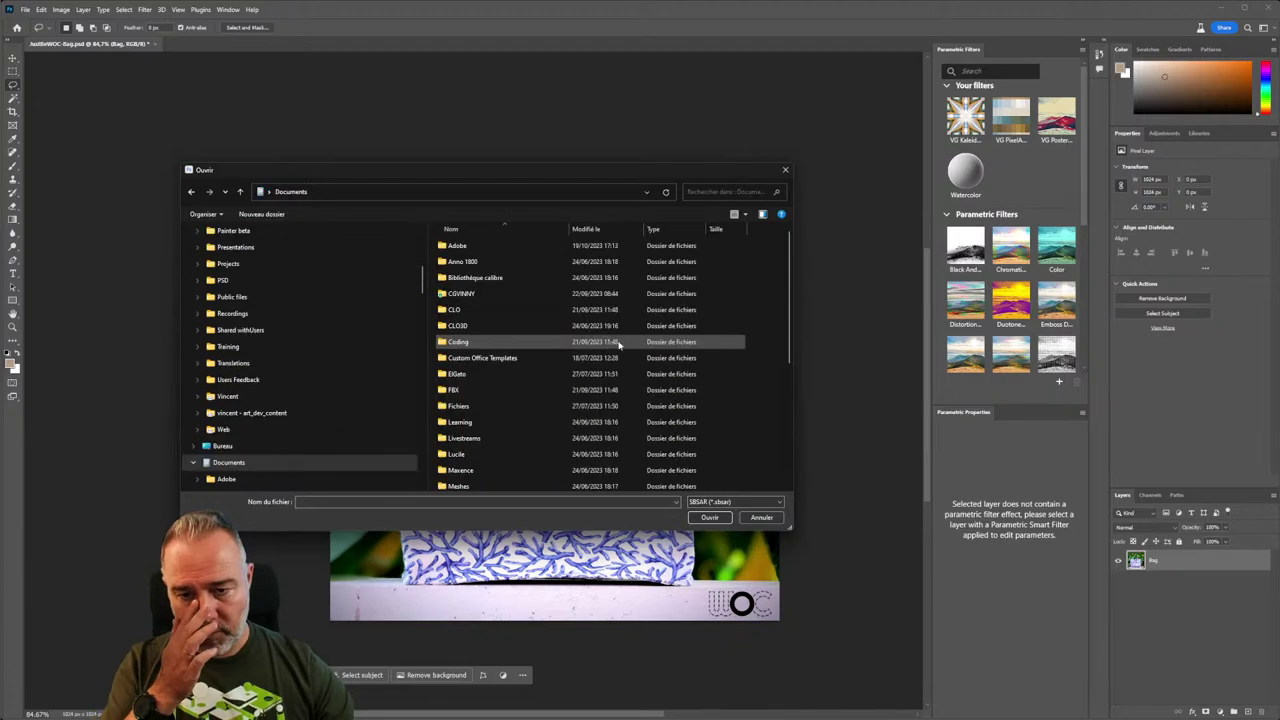
pyautogui.scroll(-3, 540, 370)
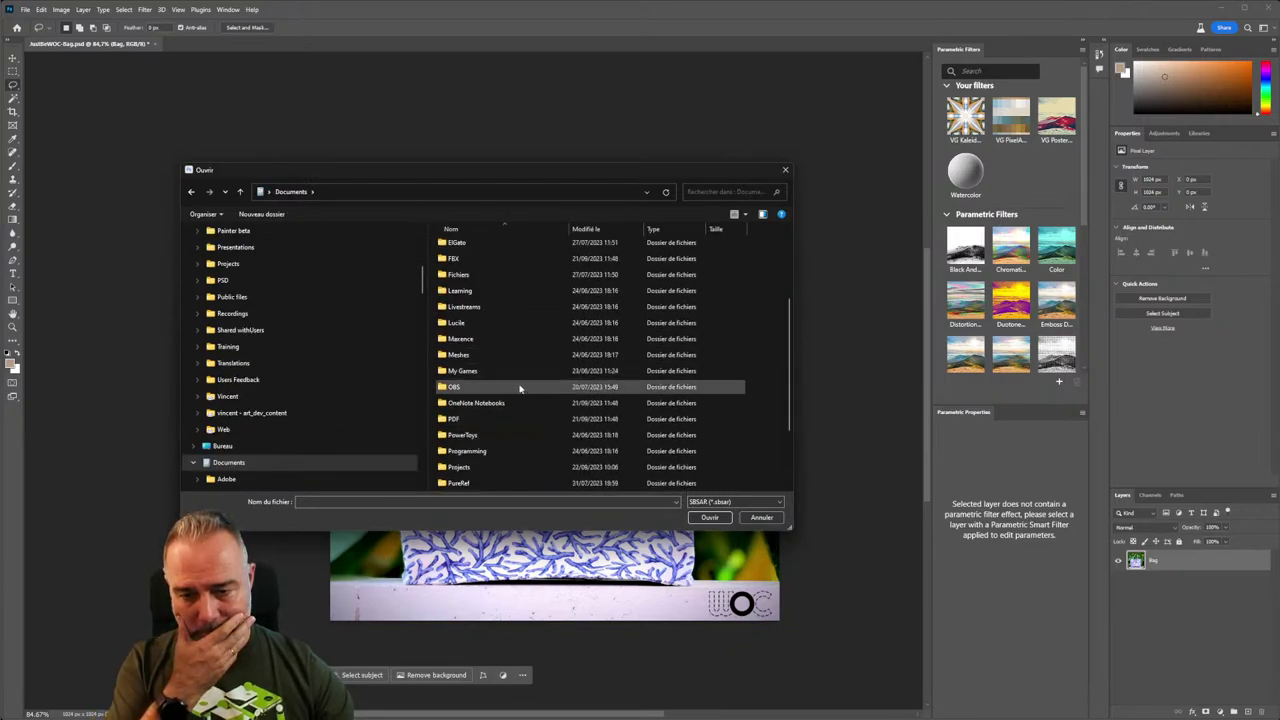
pyautogui.doubleClick(470, 467)
pyautogui.doubleClick(465, 263)
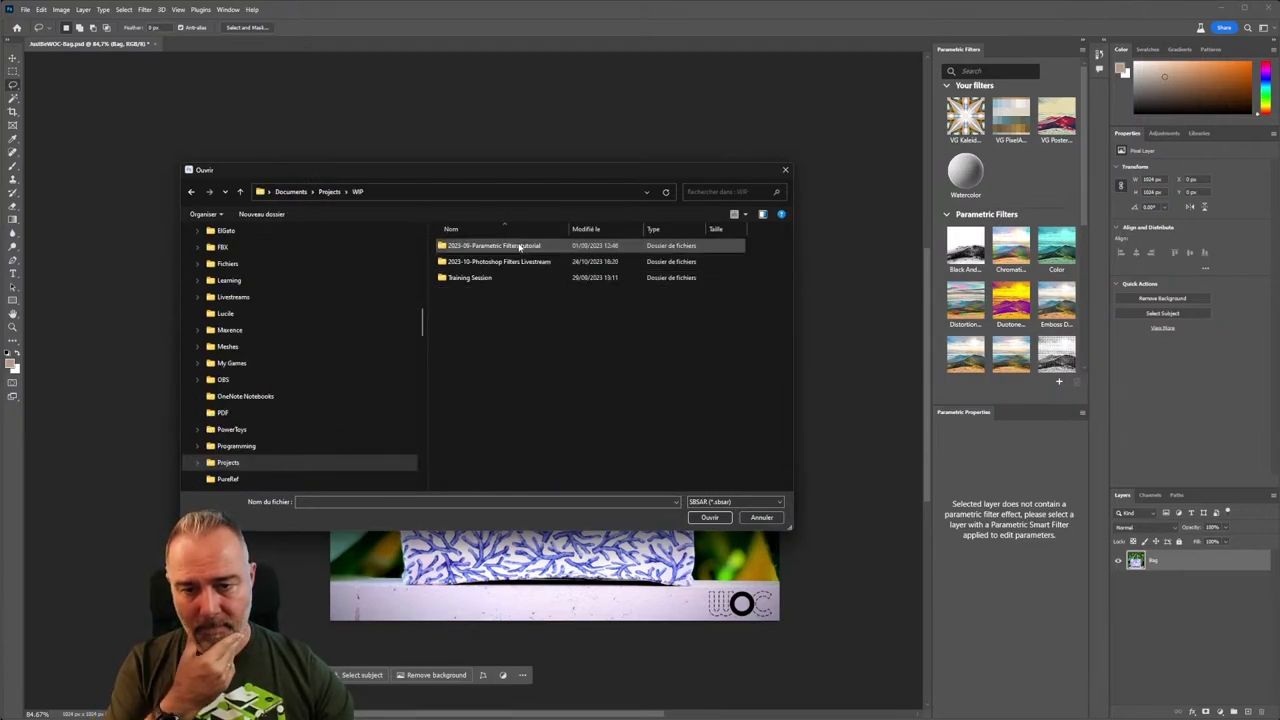
pyautogui.doubleClick(491, 262)
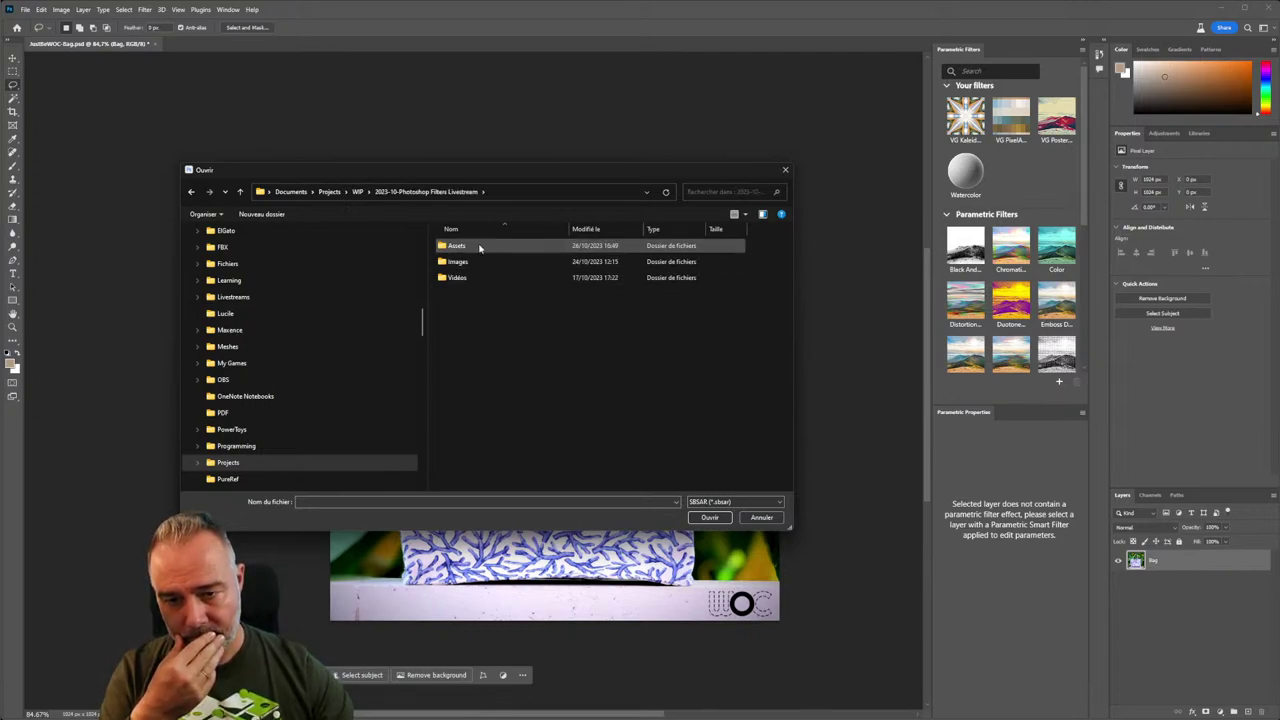
pyautogui.doubleClick(480, 246)
pyautogui.doubleClick(465, 262)
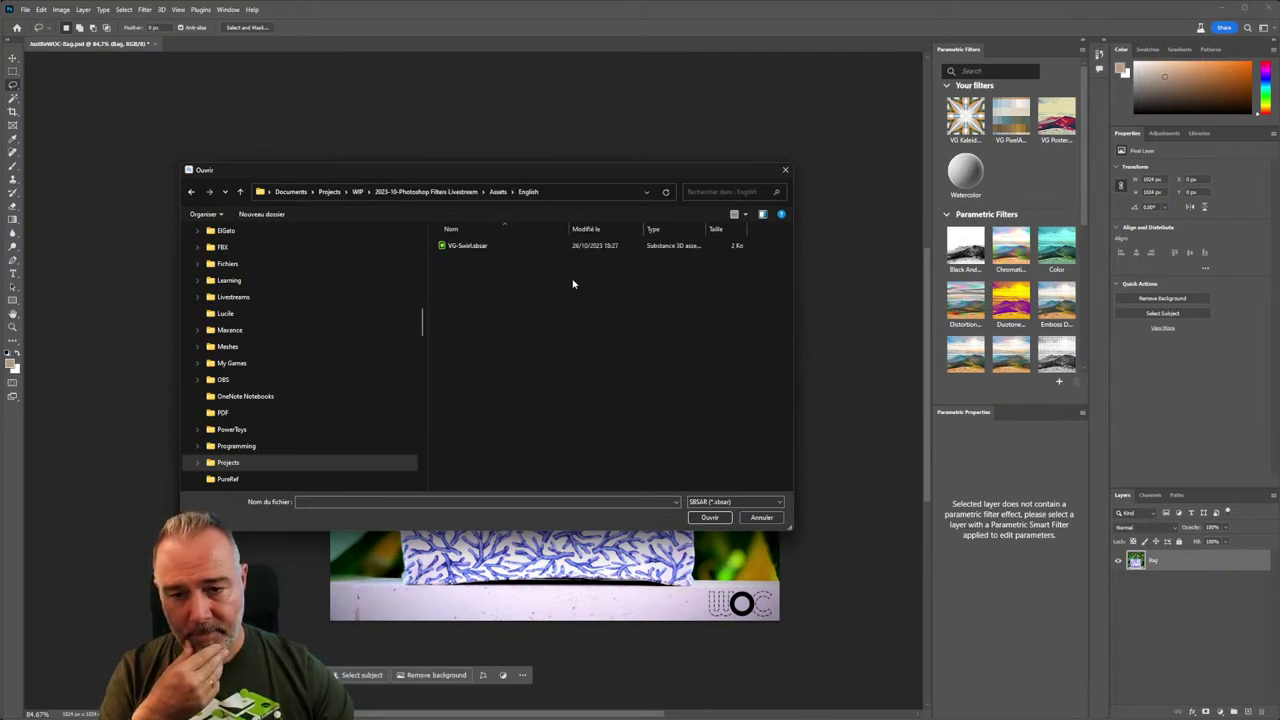
# Load VG-Swirl.sbsar and apply the VG-Swirl filter to the bag photo.
pyautogui.click(478, 247)
pyautogui.click(710, 518)
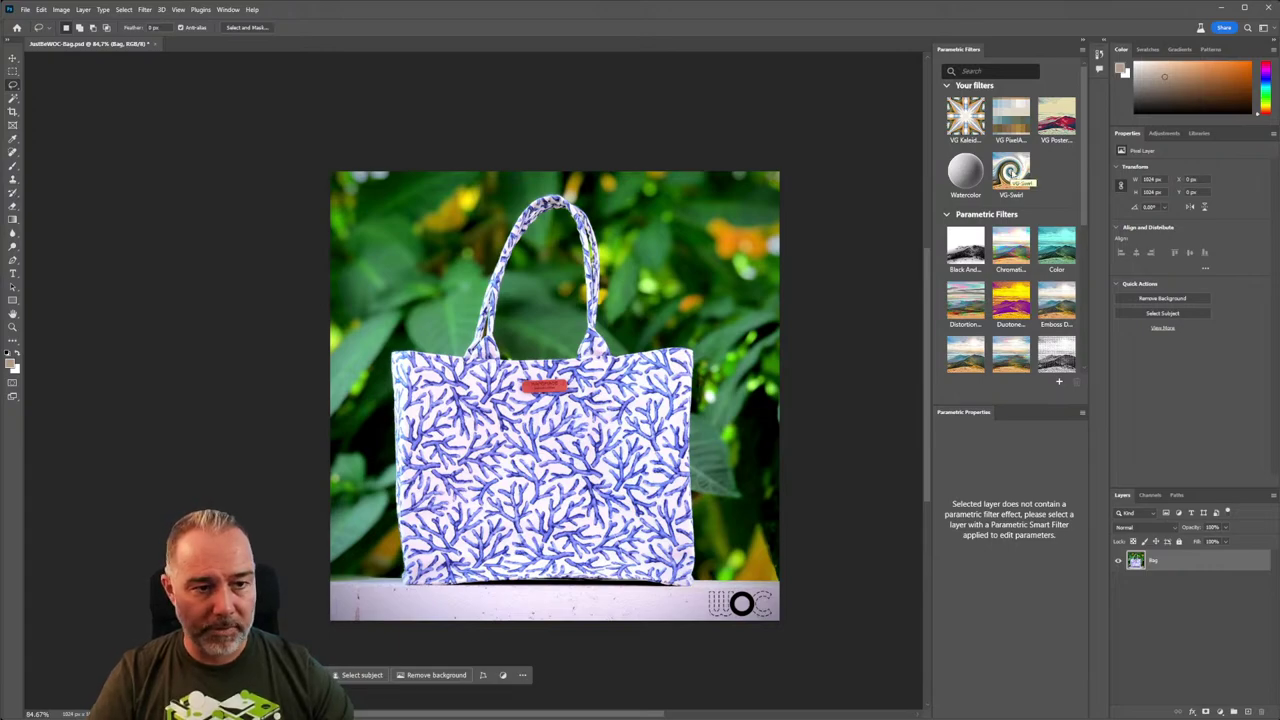
pyautogui.click(1012, 172)
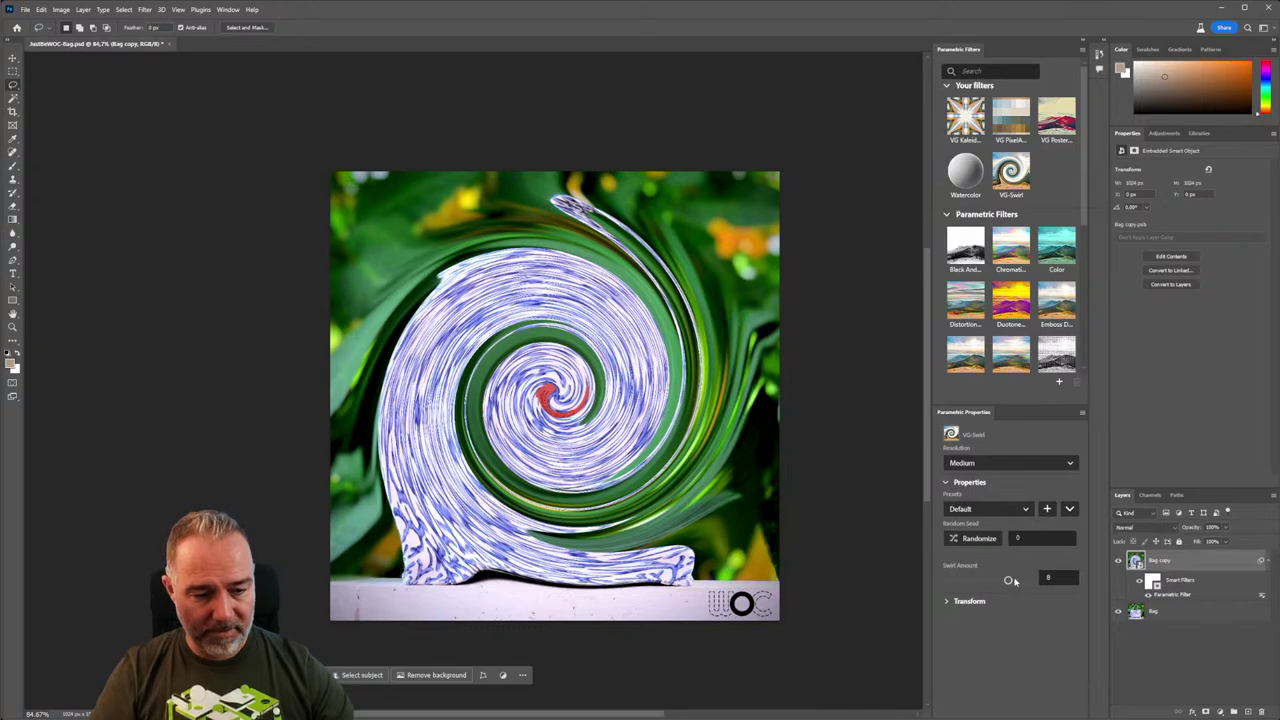
# Lower the VG-Swirl Swirl Amount from 8 to about 5.17.
pyautogui.moveTo(1009, 580)
pyautogui.mouseDown()
pyautogui.moveTo(977, 583)
pyautogui.moveTo(1002, 583)
pyautogui.mouseUp()
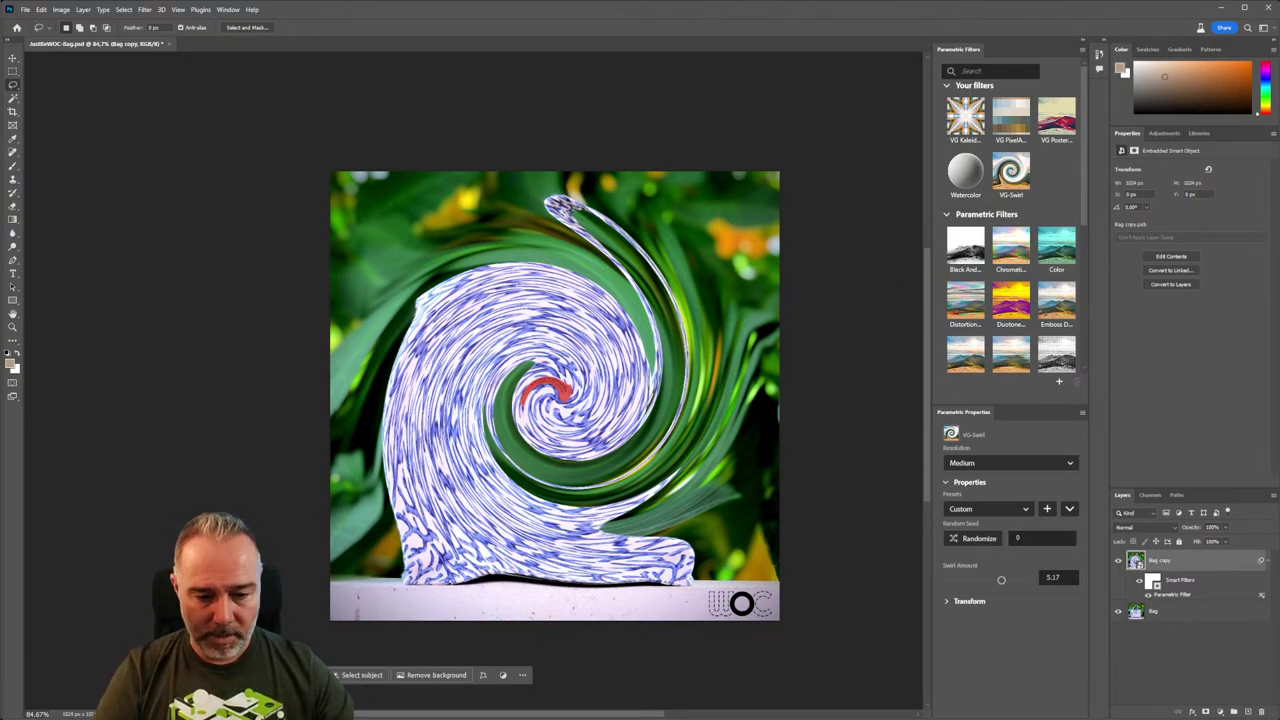
# Return to Substance Designer and select the output node of the VG_Swirl graph.
pyautogui.moveTo(684, 715)
pyautogui.click(683, 690)
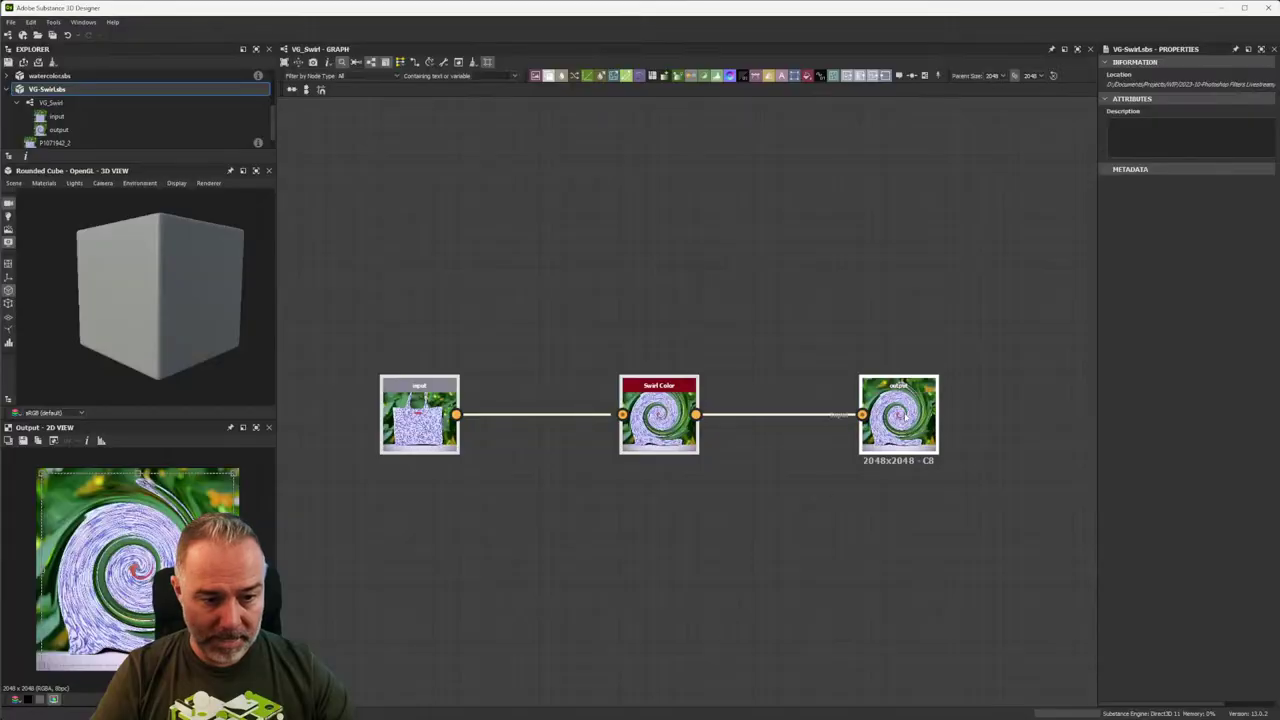
pyautogui.moveTo(848, 320); pyautogui.dragTo(993, 517)
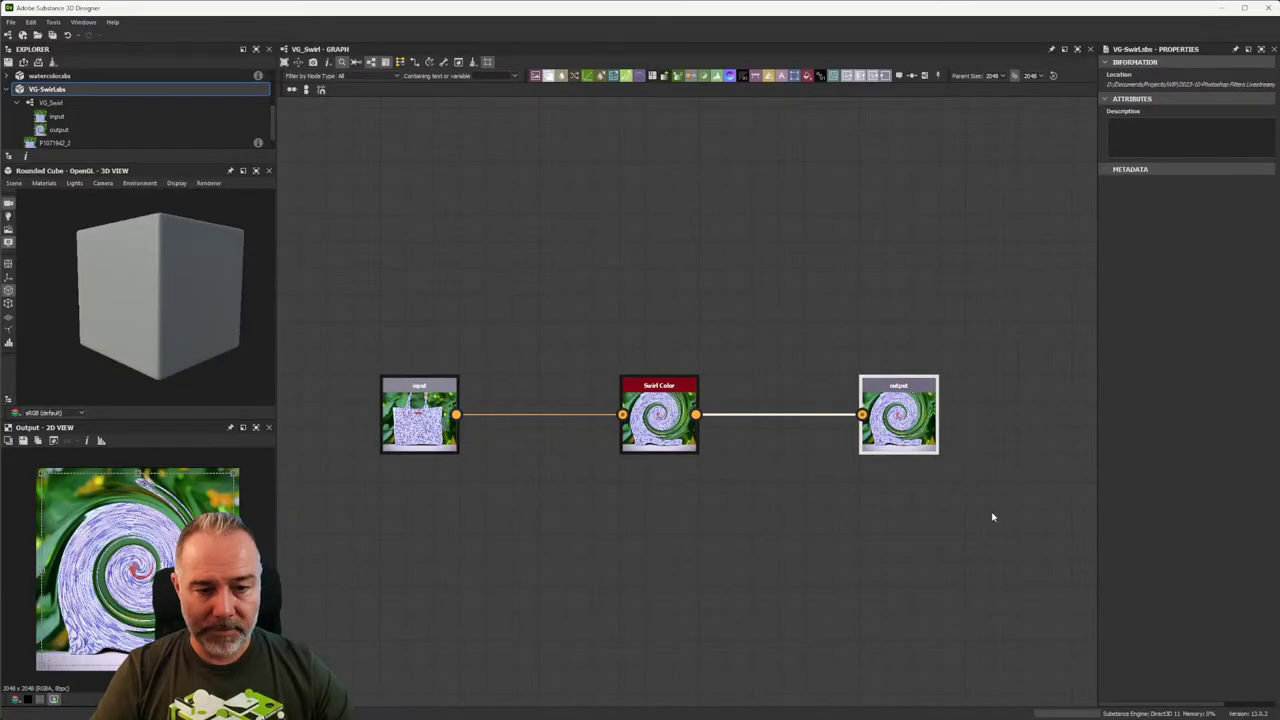
pyautogui.scroll(2, 931, 503)
pyautogui.scroll(-2, 929, 503)
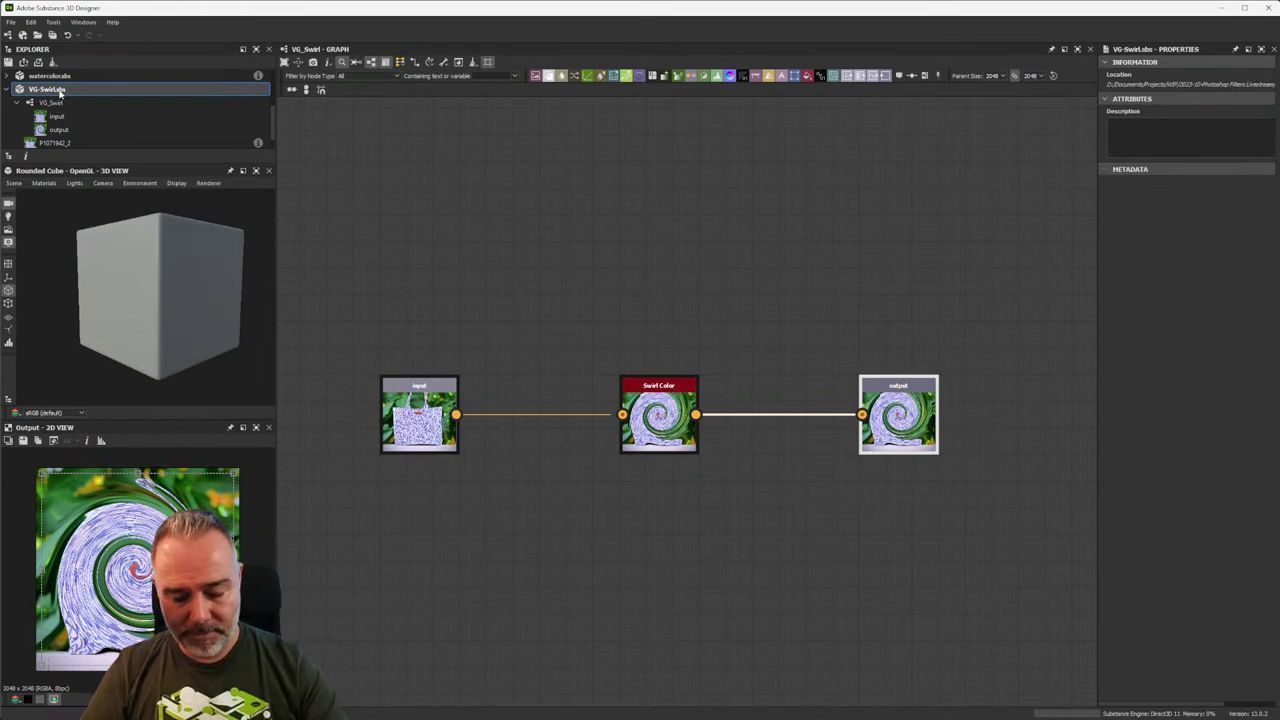
# Create a new substance graph from the Metallic Roughness template with Ctrl+N.
pyautogui.hotkey('ctrl', 'n')
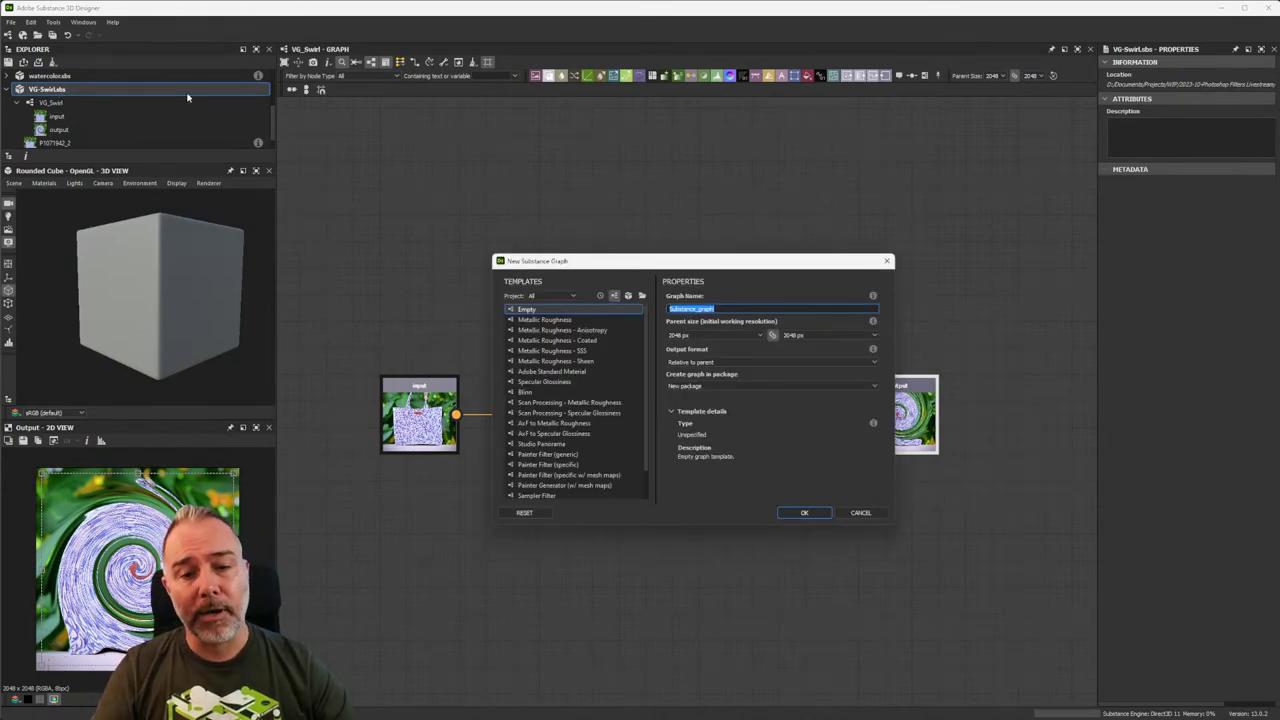
pyautogui.moveTo(626, 256); pyautogui.dragTo(629, 233)
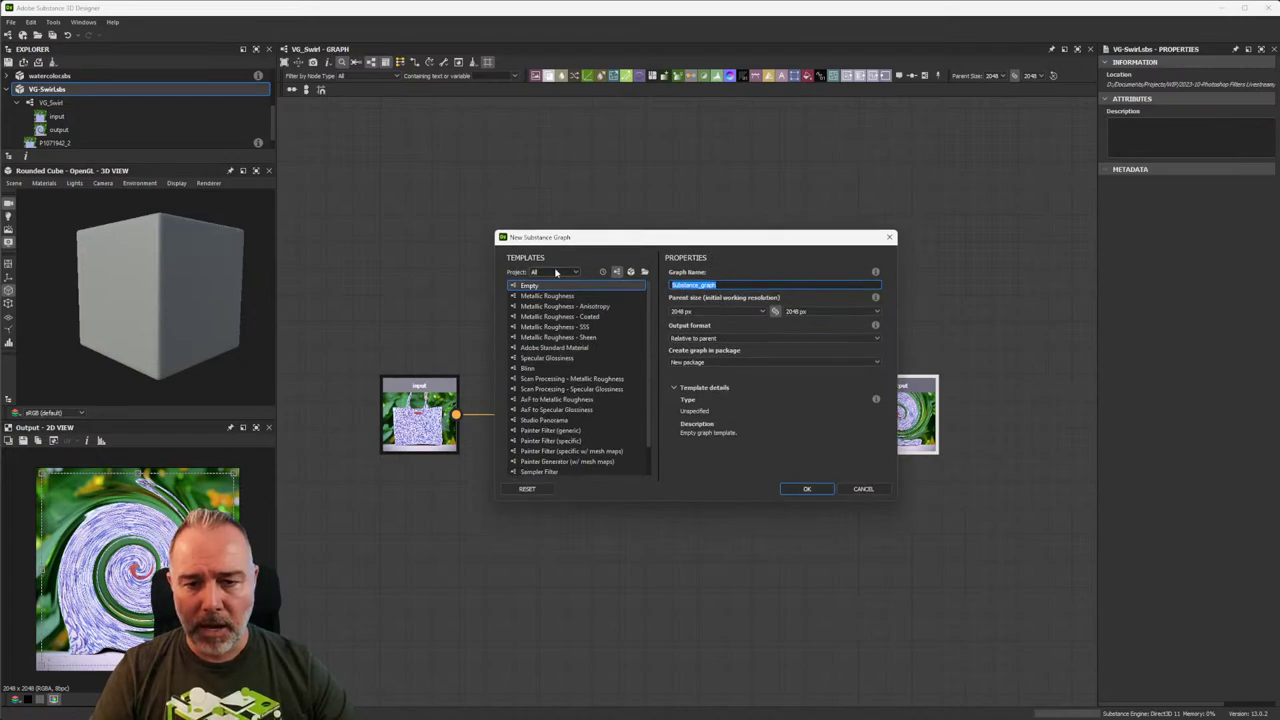
pyautogui.click(538, 297)
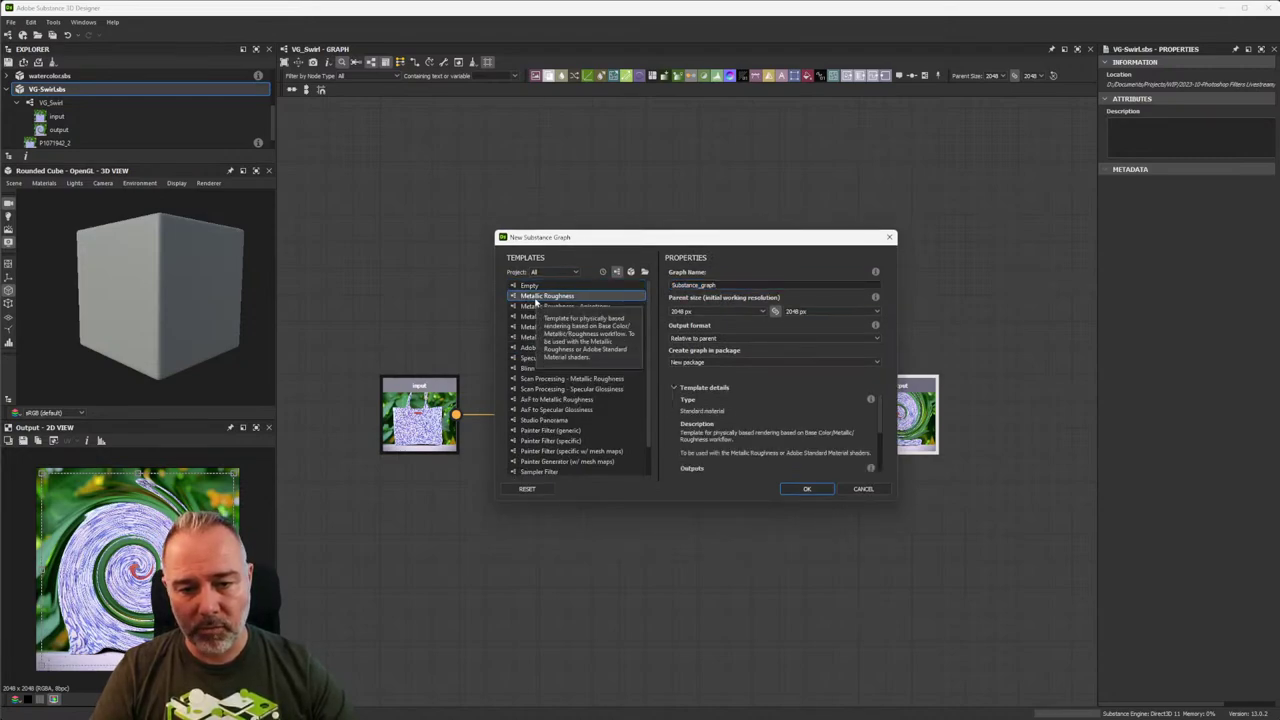
pyautogui.click(807, 490)
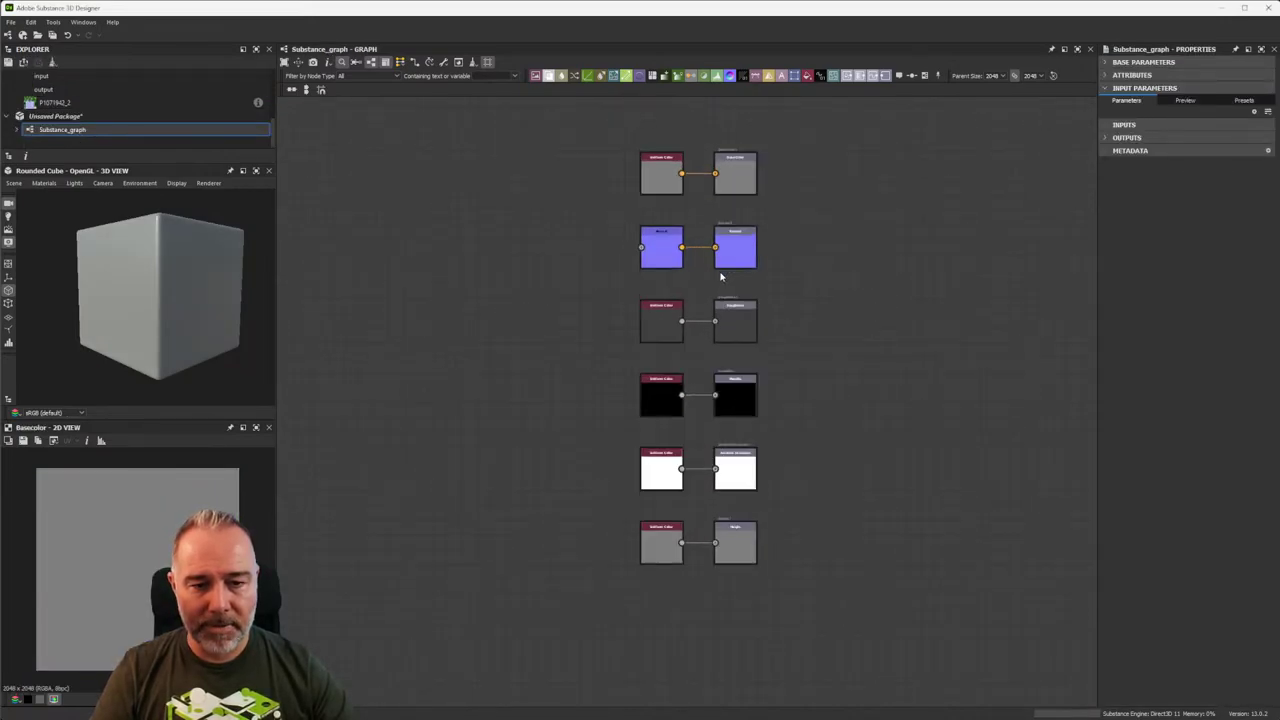
# Add an Input Color node and place it left of the output pairs.
pyautogui.scroll(-3, 823, 535)
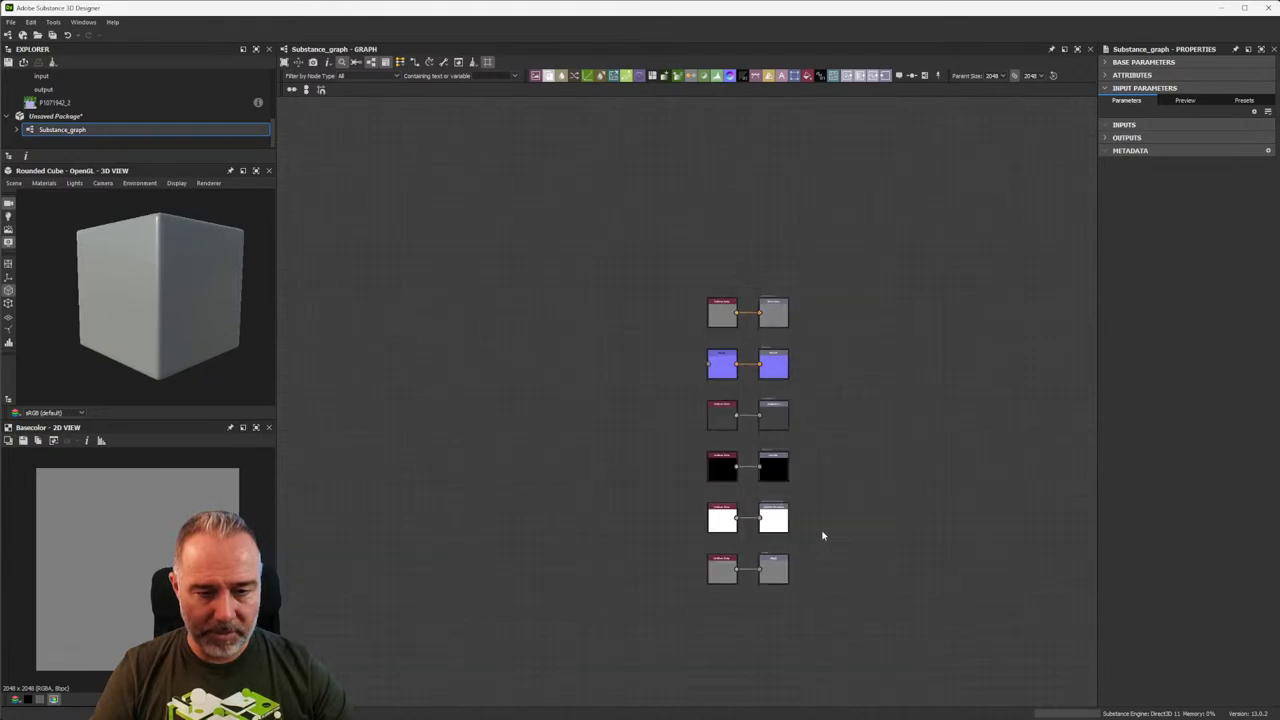
pyautogui.moveTo(823, 535); pyautogui.dragTo(888, 452, button='middle')
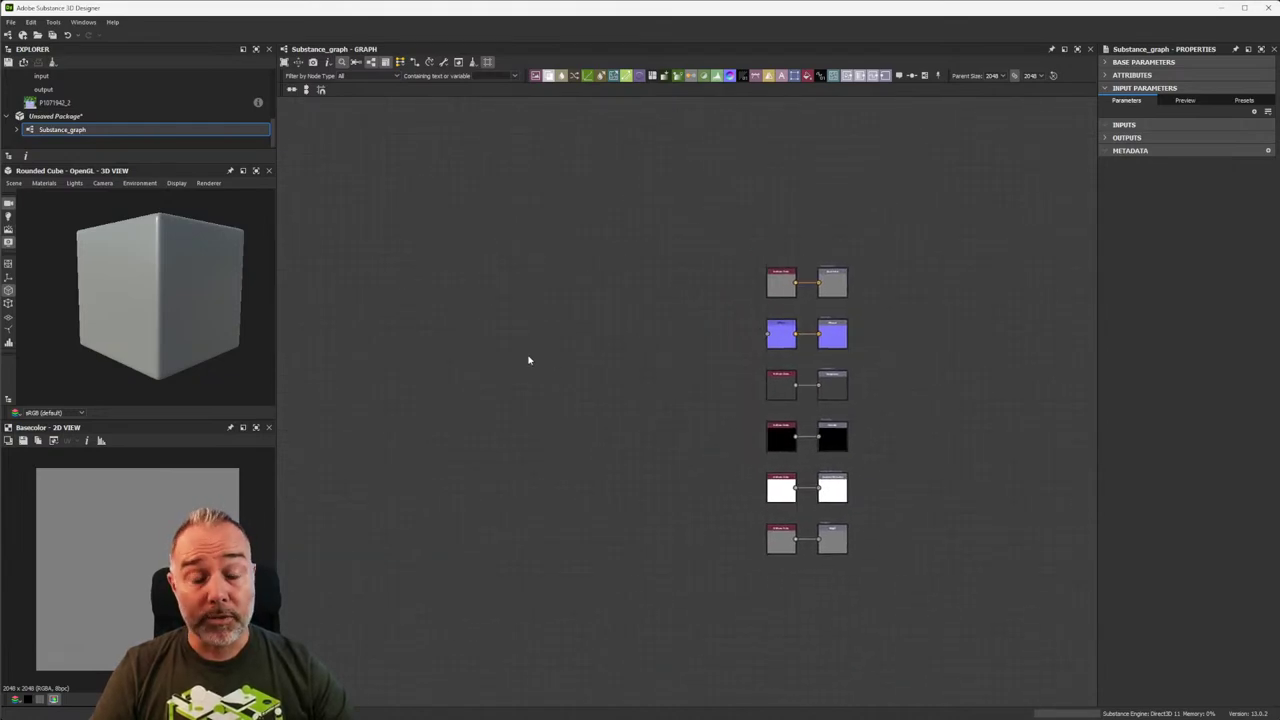
pyautogui.moveTo(512, 362); pyautogui.dragTo(534, 366, button='middle')
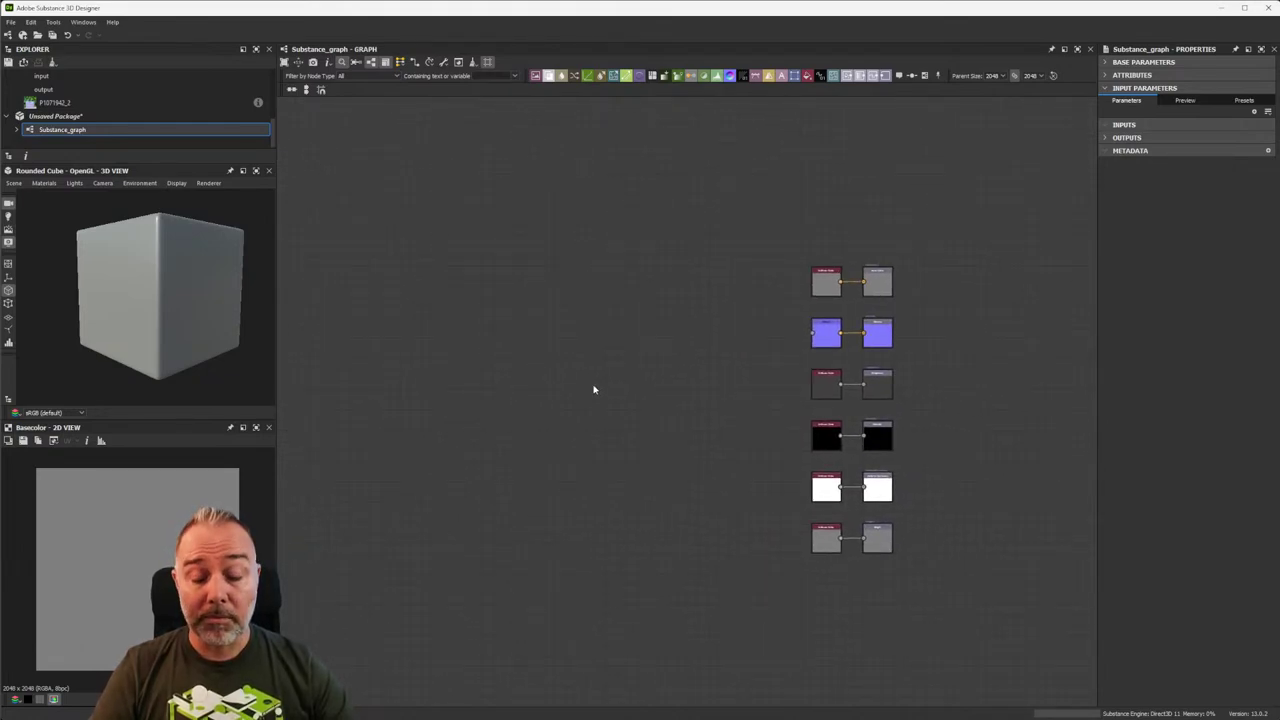
pyautogui.press('space')
pyautogui.write('input')
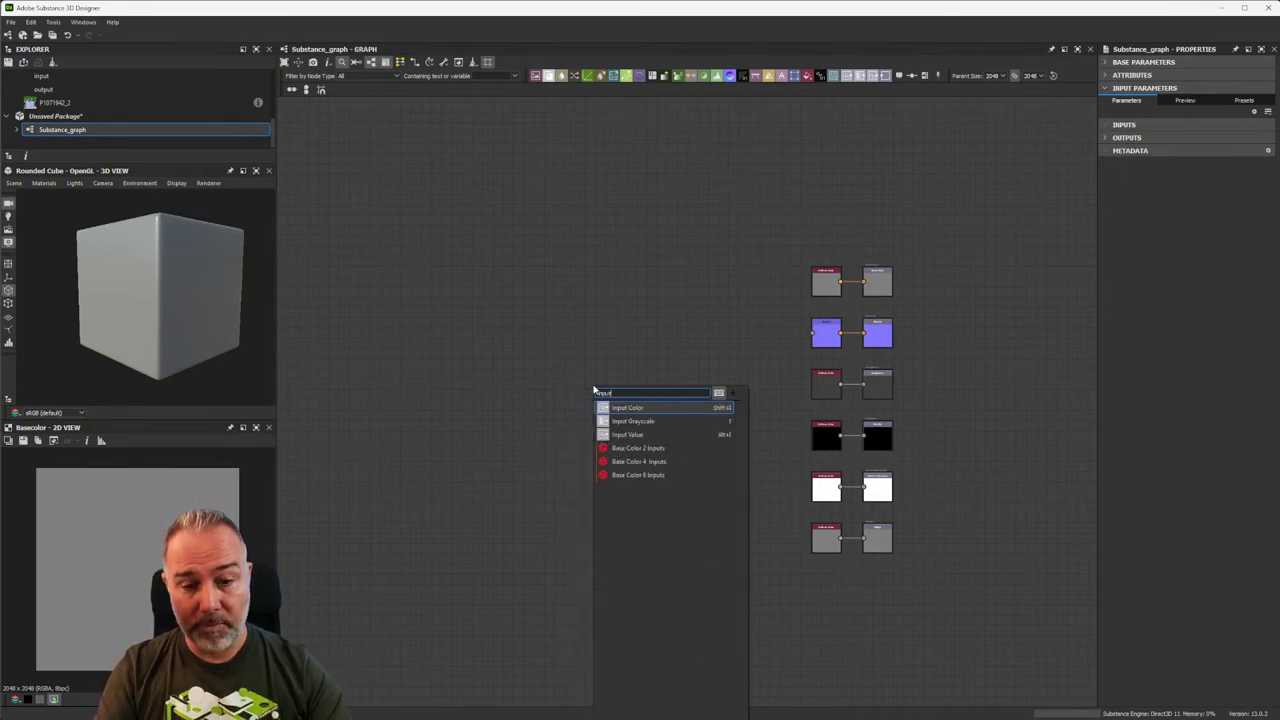
pyautogui.click(645, 410)
pyautogui.moveTo(589, 386); pyautogui.dragTo(472, 385)
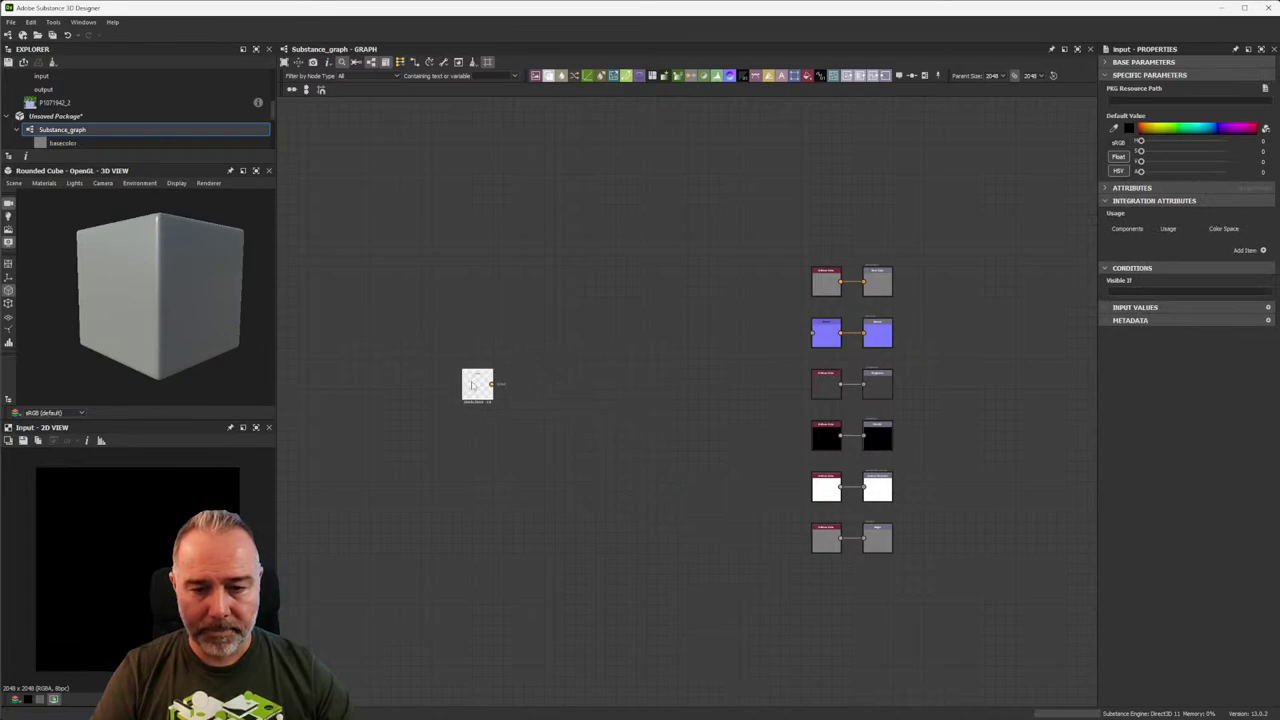
# Drag the P1071942_2 bag photo bitmap from the Explorer into the new graph.
pyautogui.click(55, 104)
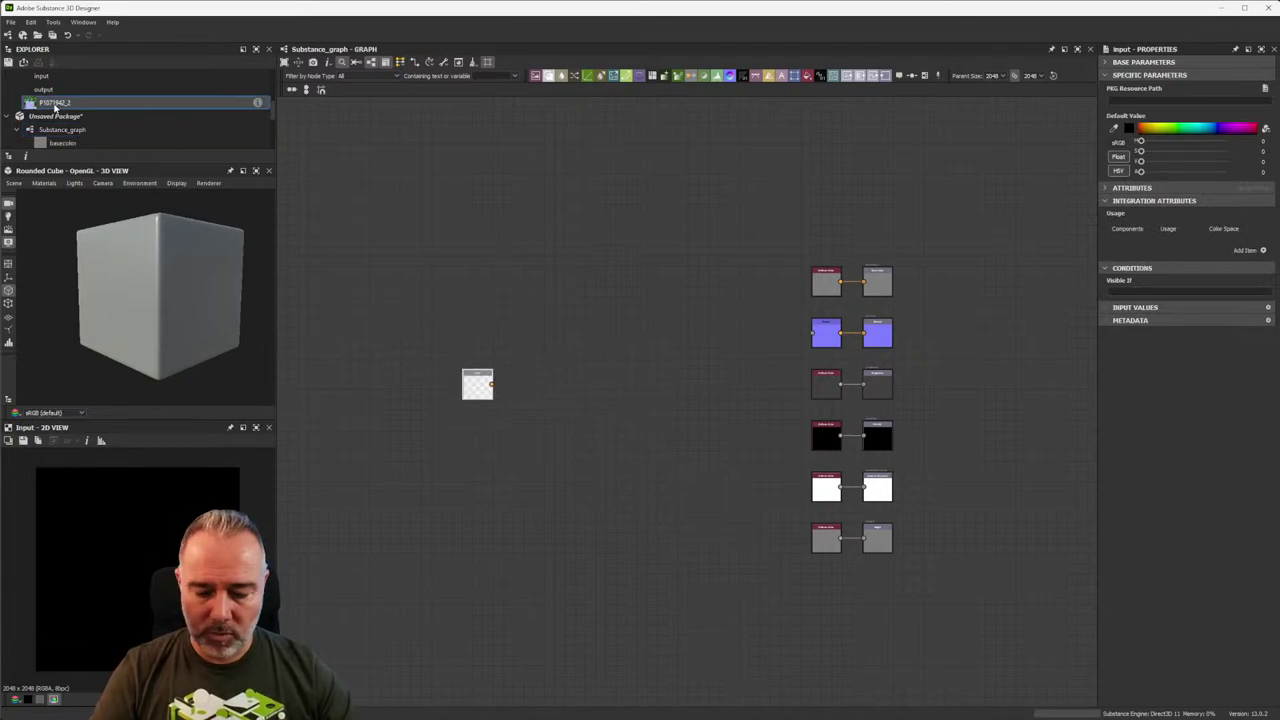
pyautogui.scroll(-3, 60, 95)
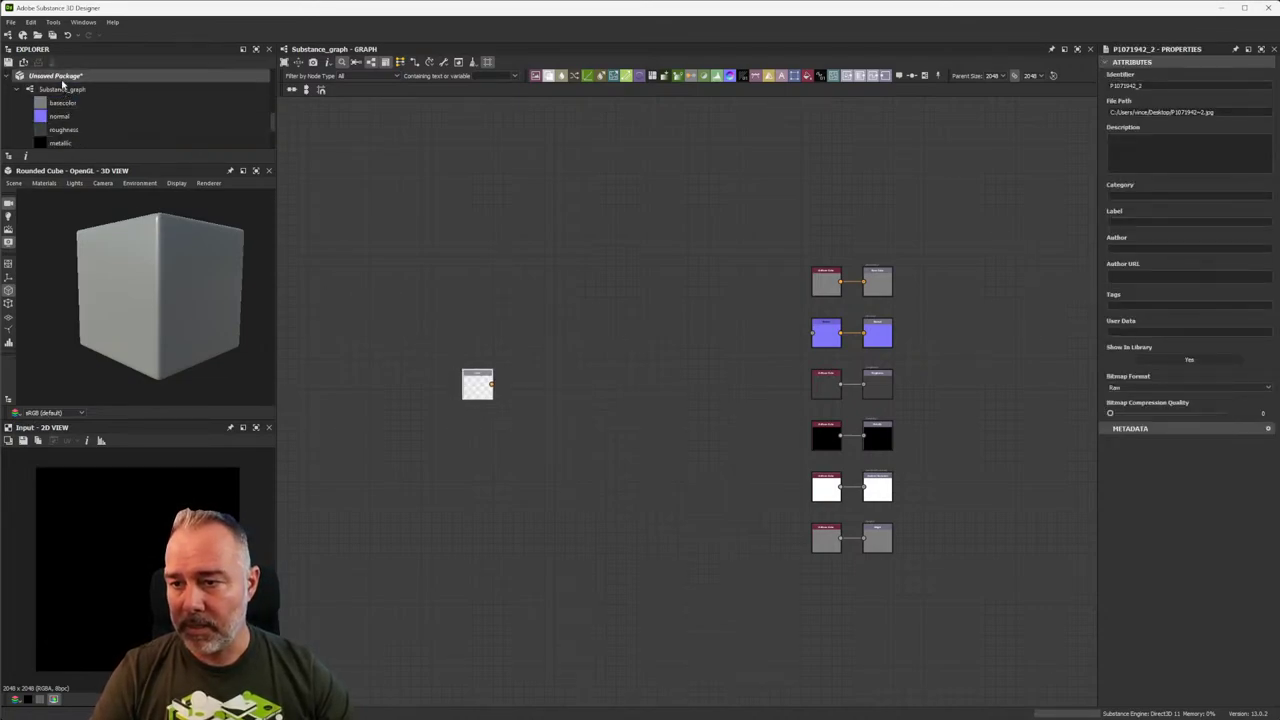
pyautogui.click(60, 78)
pyautogui.scroll(-3, 115, 137)
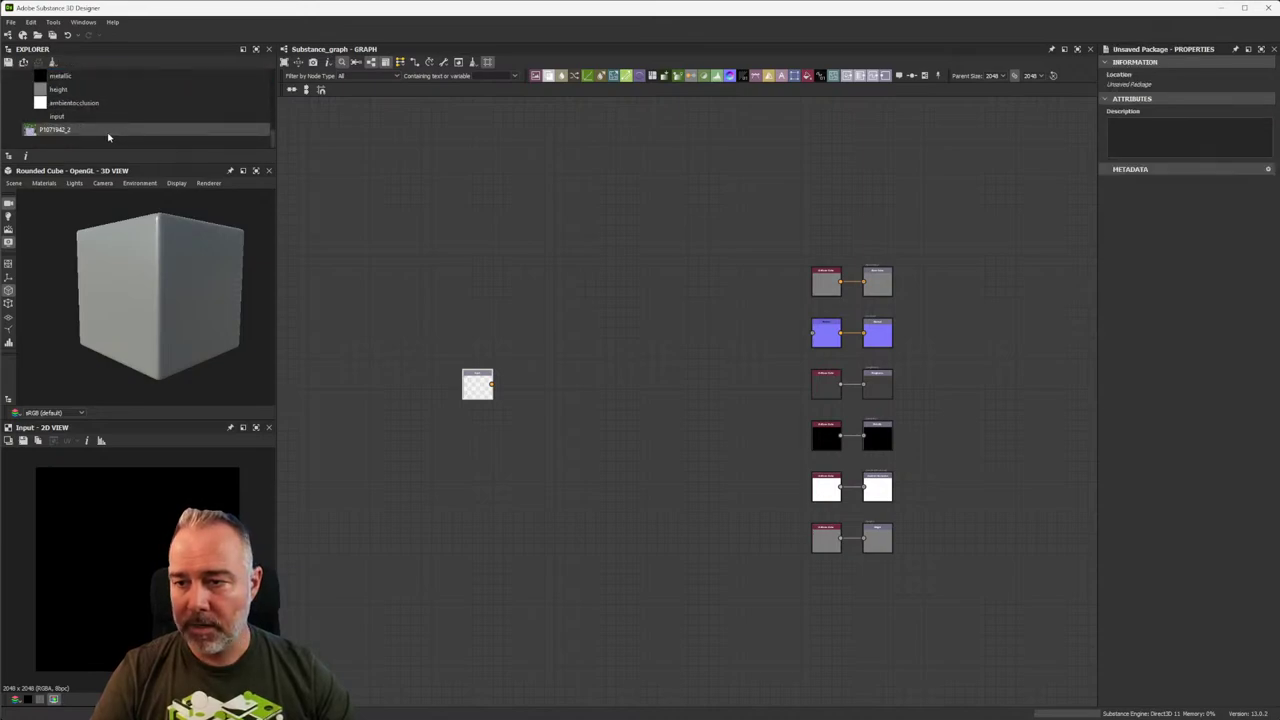
pyautogui.moveTo(52, 130); pyautogui.dragTo(475, 382)
pyautogui.scroll(5, 480, 382)
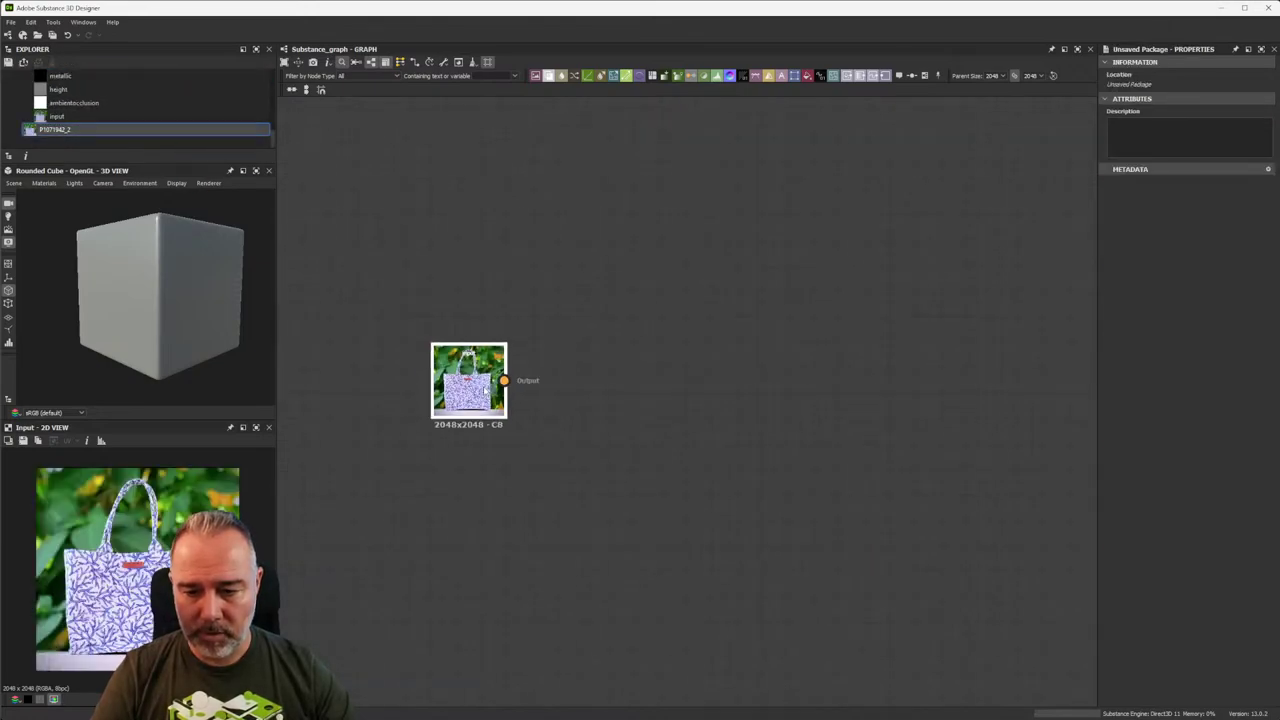
pyautogui.scroll(-4, 523, 371)
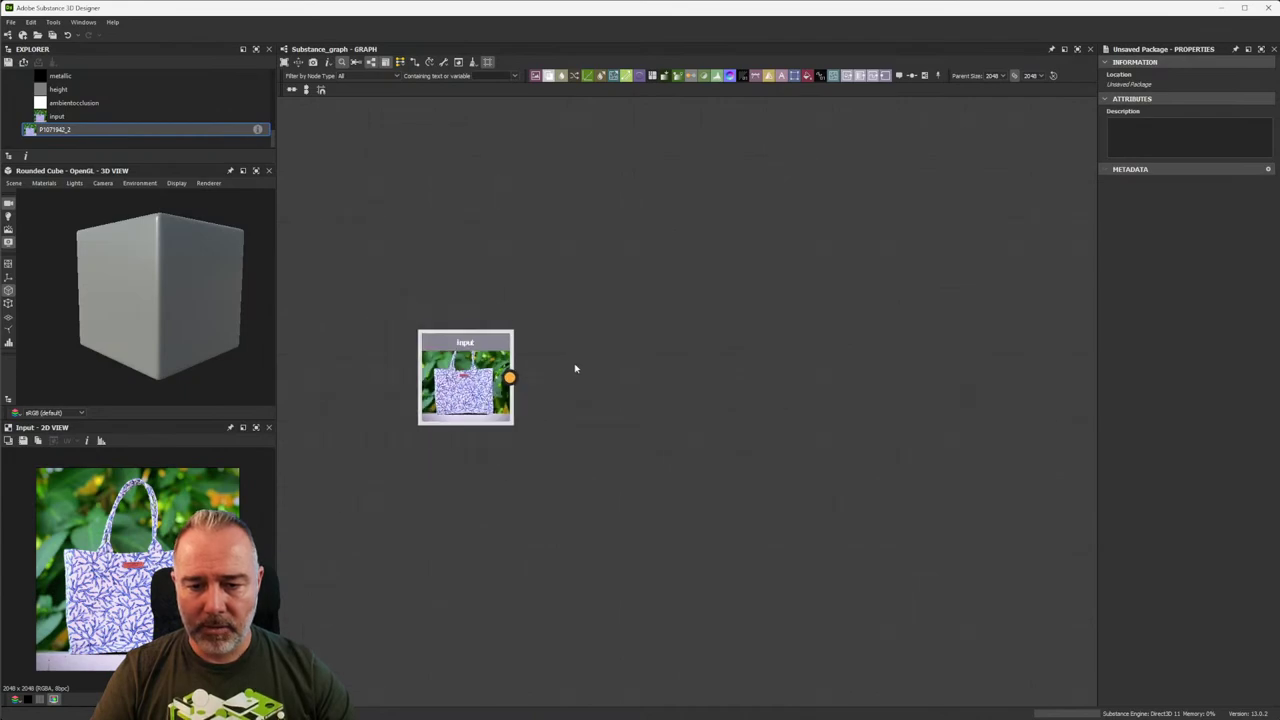
pyautogui.scroll(-4, 523, 341)
pyautogui.scroll(2, 523, 341)
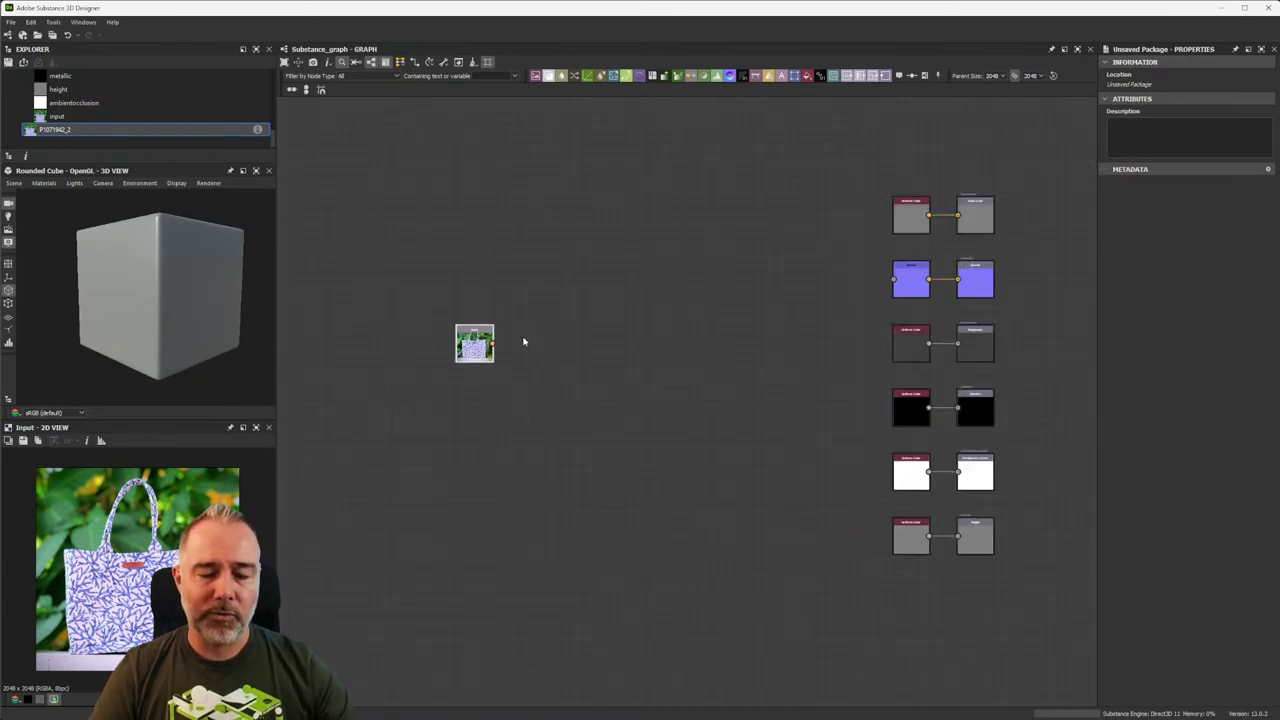
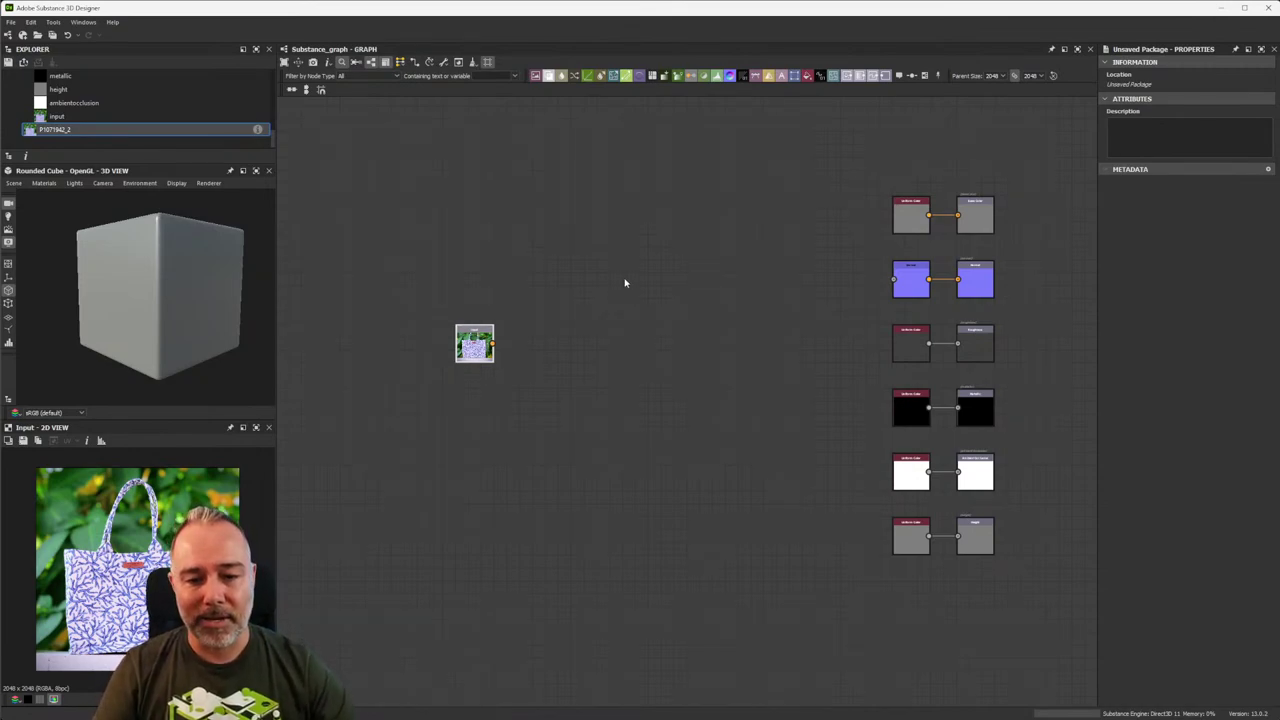
# Add a Base Material node to the graph via the 'base' node search.
pyautogui.moveTo(540, 329); pyautogui.dragTo(520, 337, button='middle')
pyautogui.scroll(2, 520, 337)
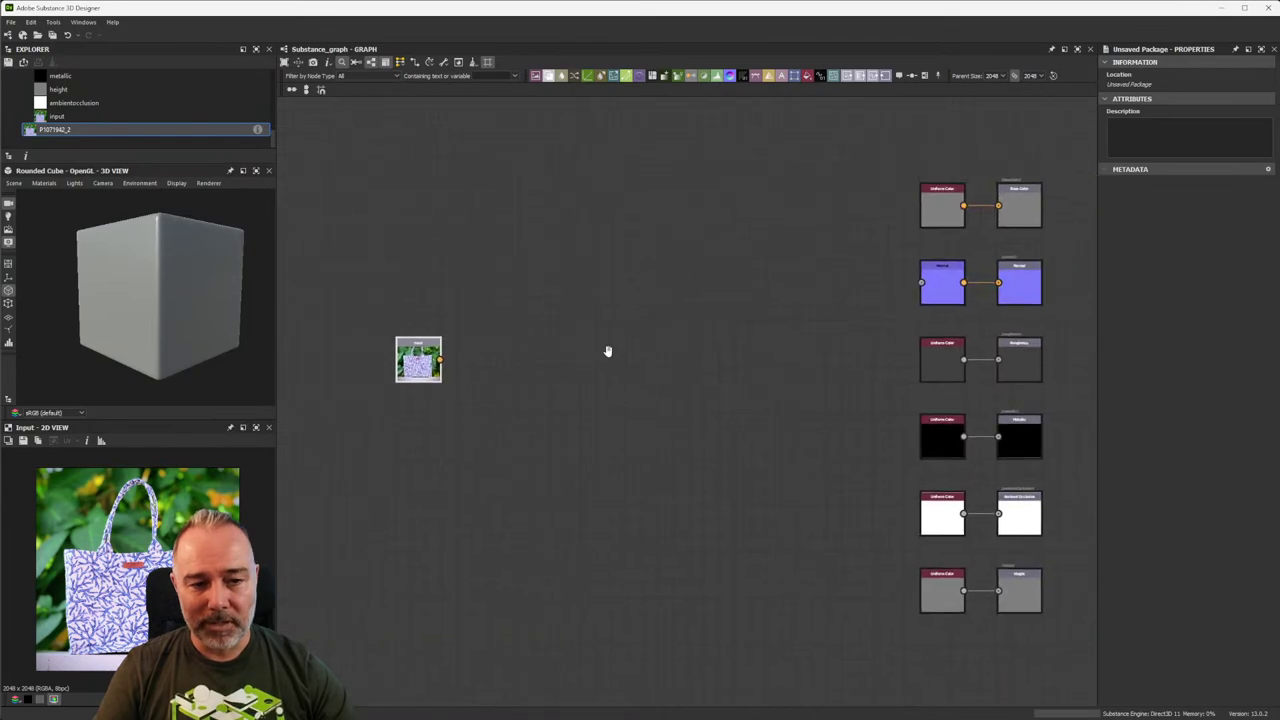
pyautogui.press('space')
pyautogui.write('base')
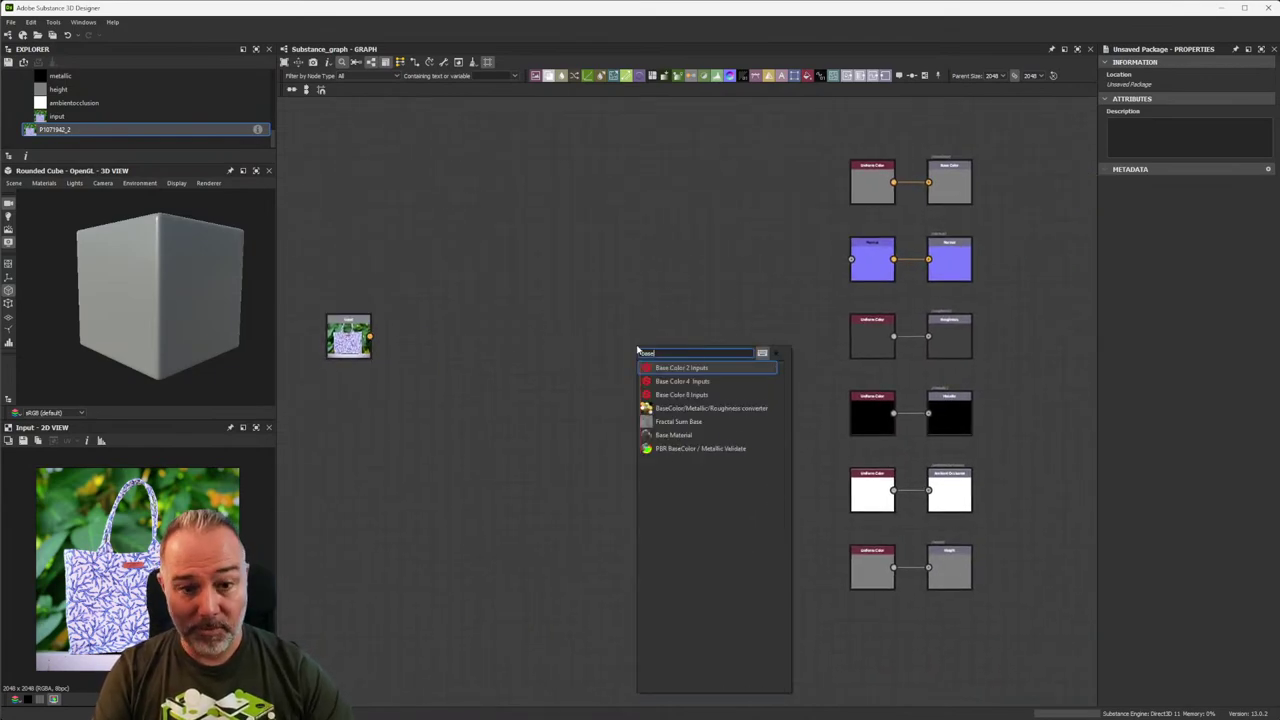
pyautogui.click(703, 430)
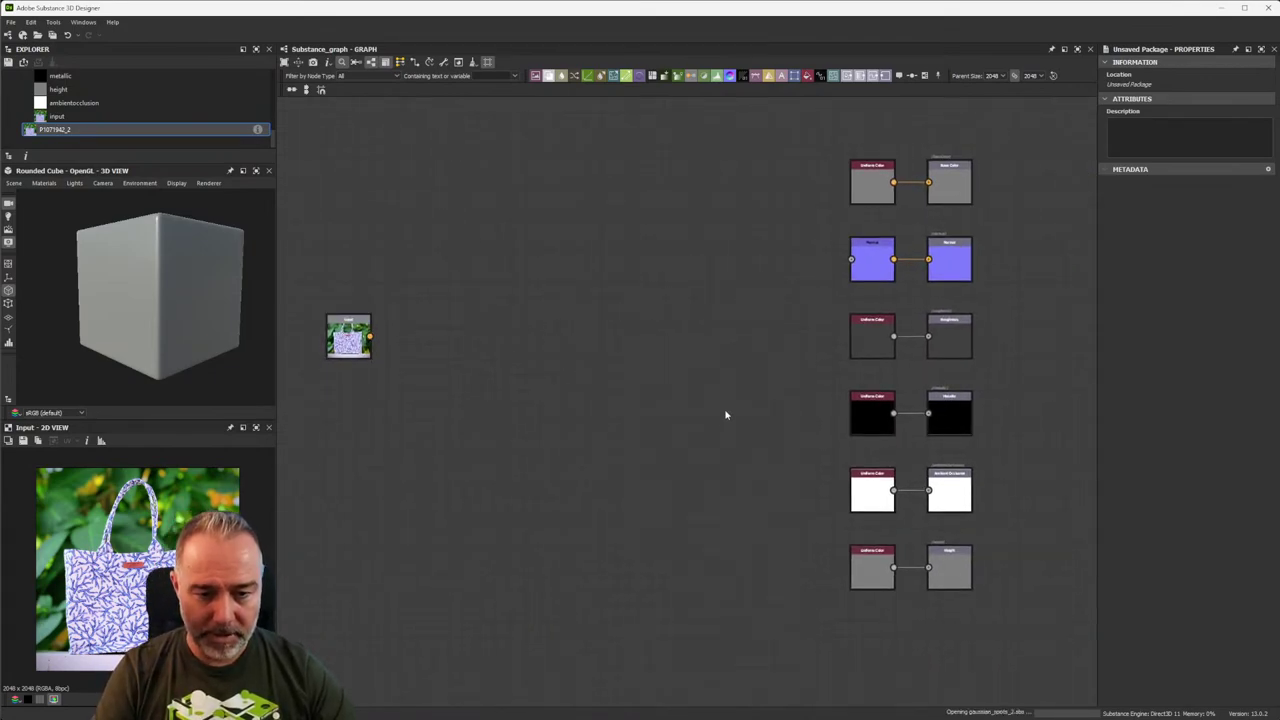
# Delete the six Uniform Color nodes and wire Base Material's outputs to the output nodes.
pyautogui.moveTo(798, 137); pyautogui.dragTo(890, 637)
pyautogui.press('Delete')
pyautogui.moveTo(662, 327); pyautogui.dragTo(930, 183)
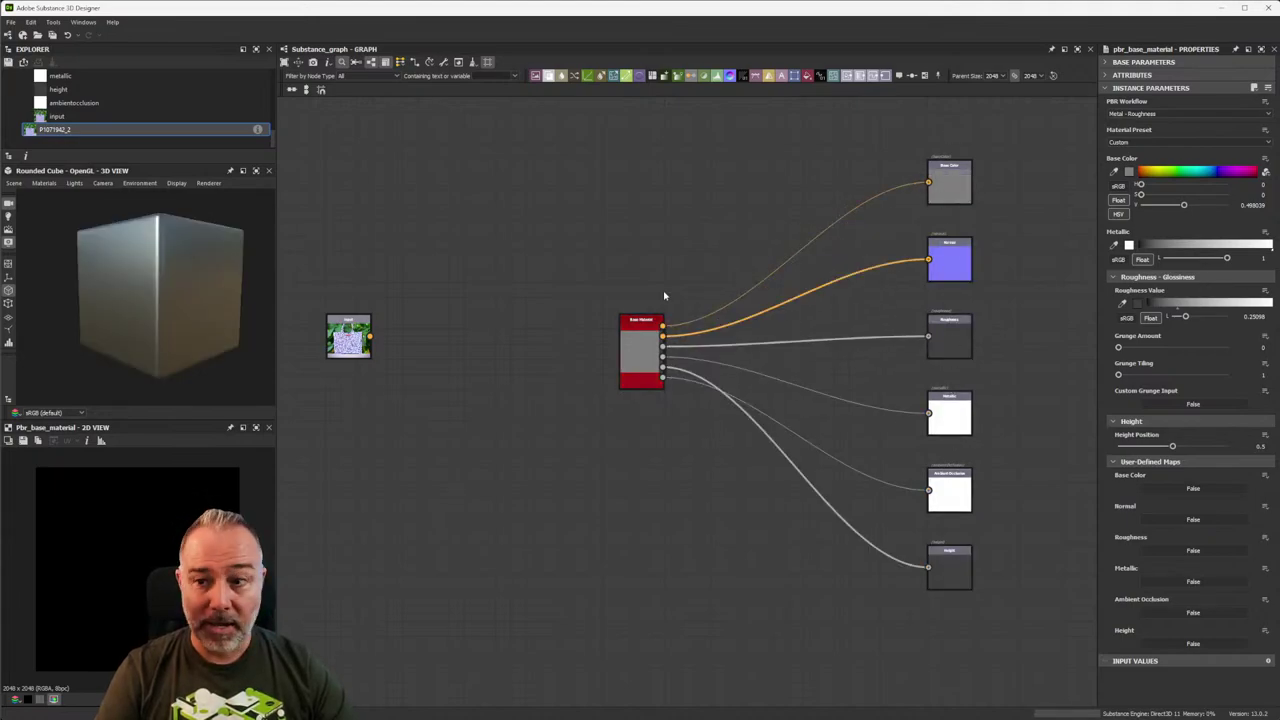
pyautogui.moveTo(175, 260); pyautogui.dragTo(130, 272)
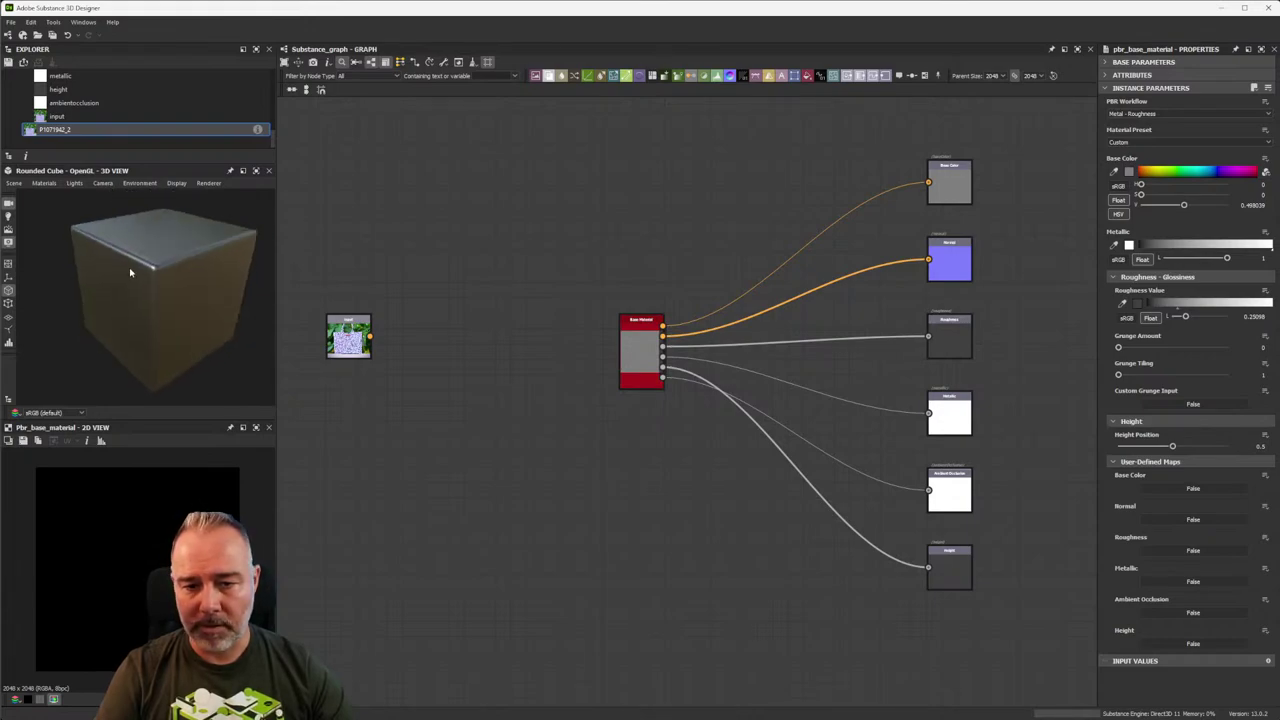
# Set the Base Material node's Material Preset to Gold.
pyautogui.click(647, 349)
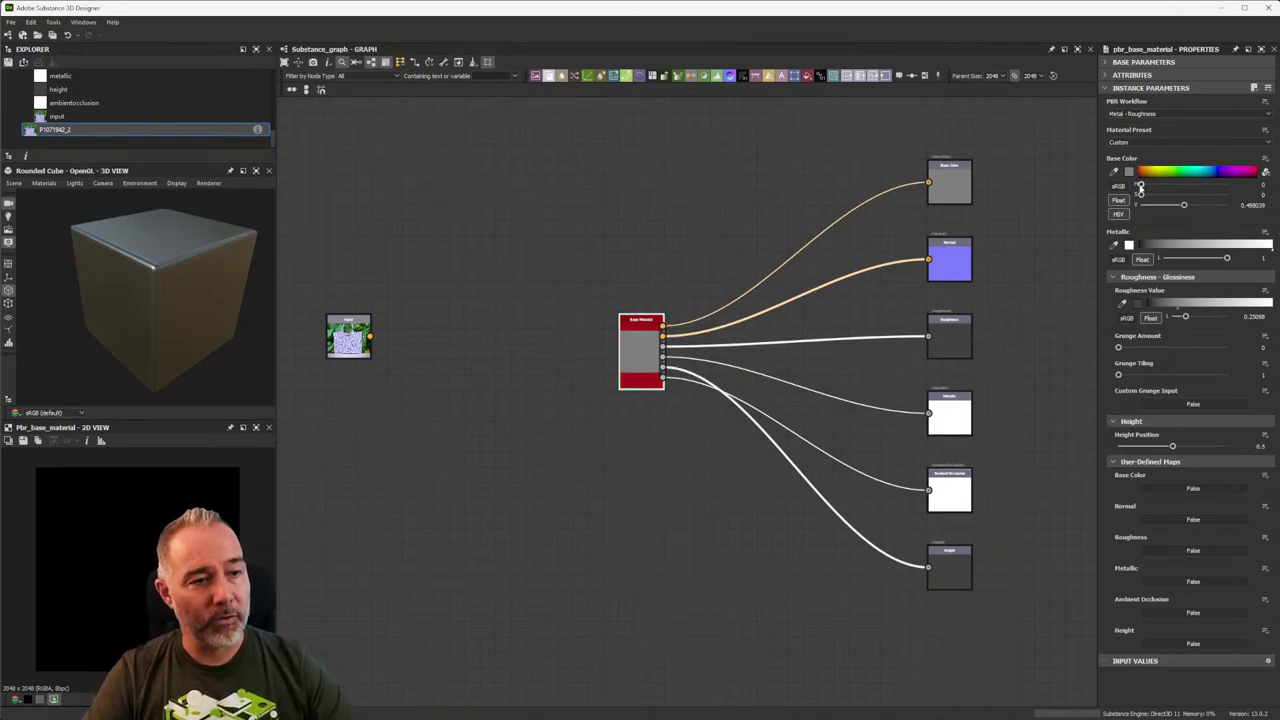
pyautogui.click(1154, 145)
pyautogui.click(1140, 166)
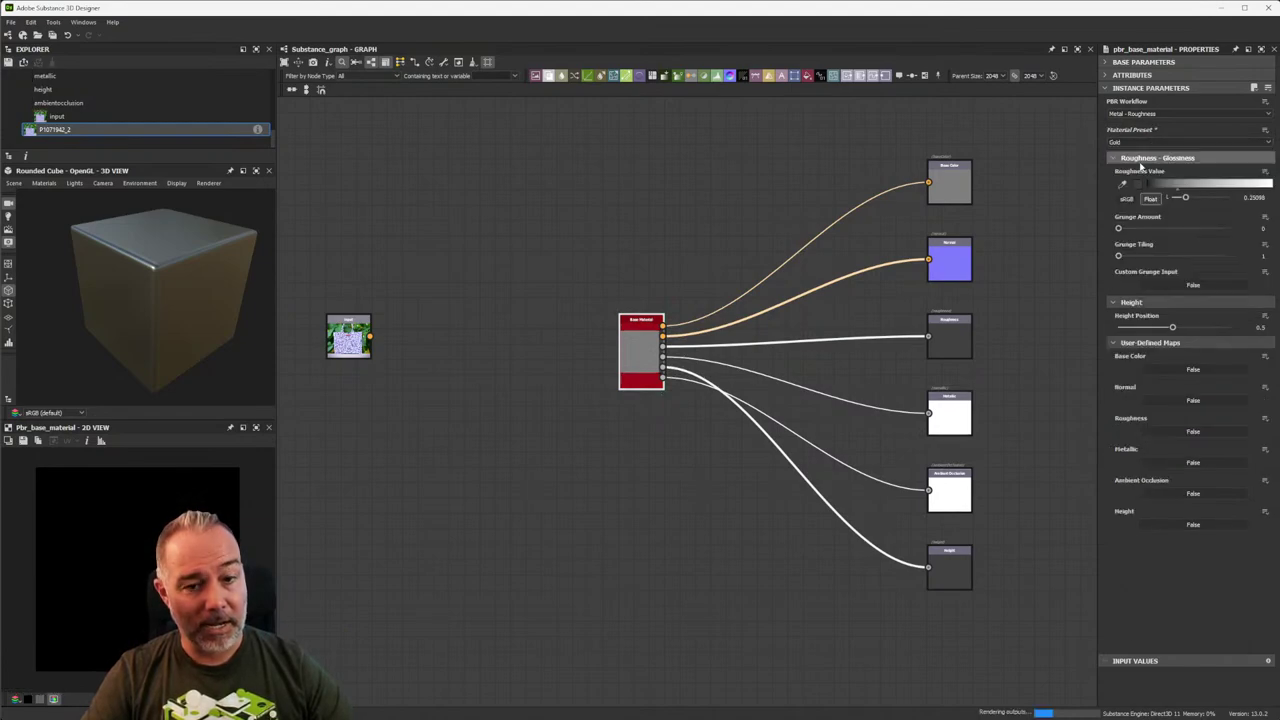
pyautogui.moveTo(205, 270); pyautogui.dragTo(182, 174)
pyautogui.scroll(2, 726, 330)
pyautogui.scroll(2, 690, 317)
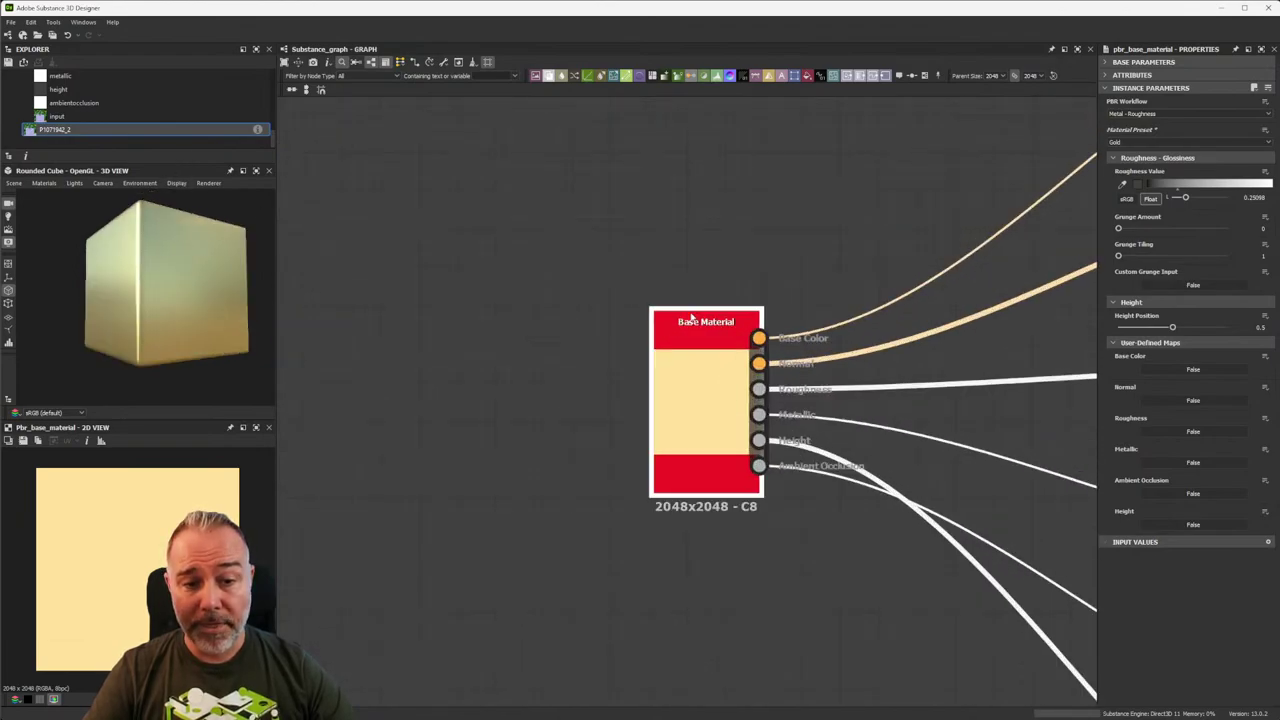
pyautogui.scroll(-2, 690, 317)
pyautogui.moveTo(365, 336); pyautogui.dragTo(421, 336)
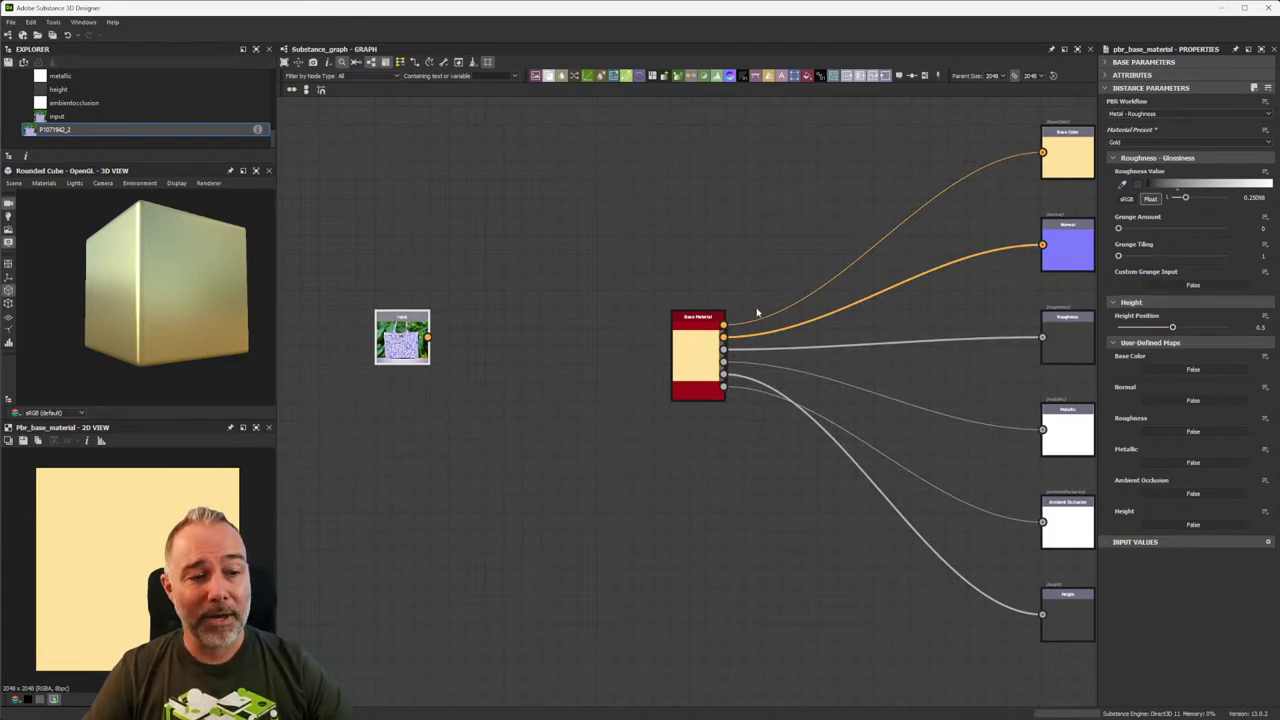
pyautogui.hscroll(5, 720, 257)
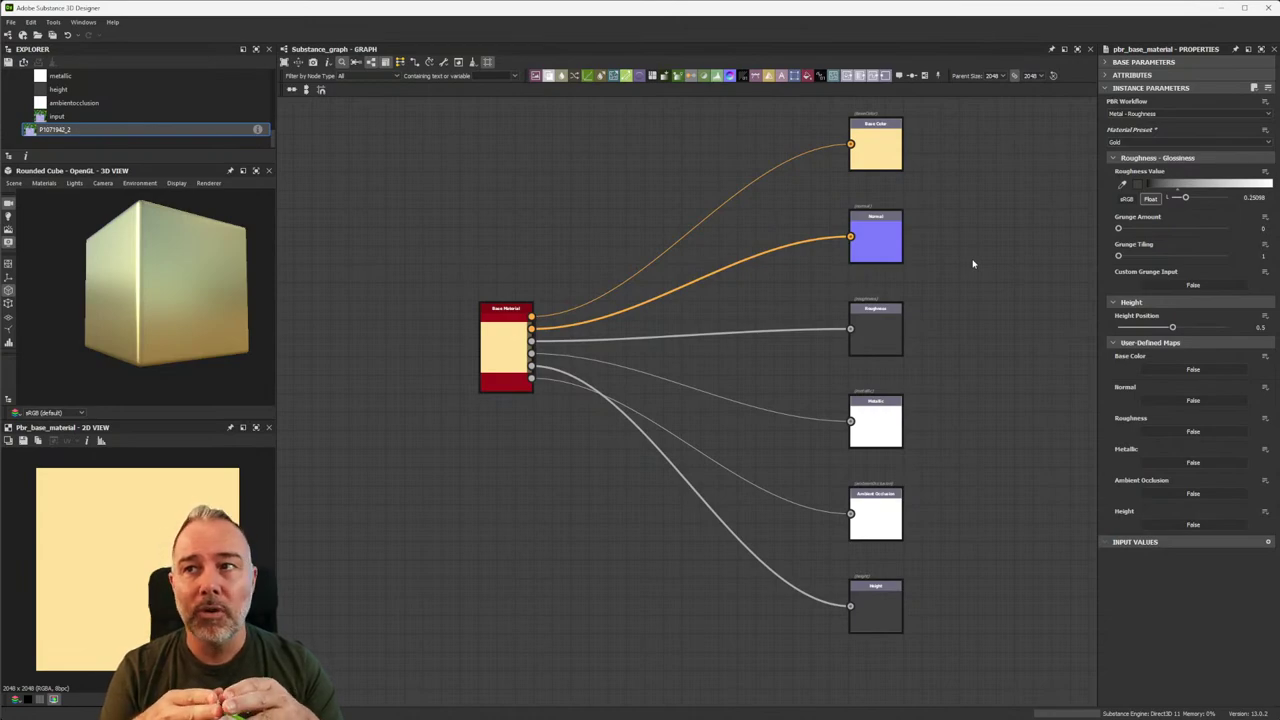
pyautogui.scroll(3, 896, 236)
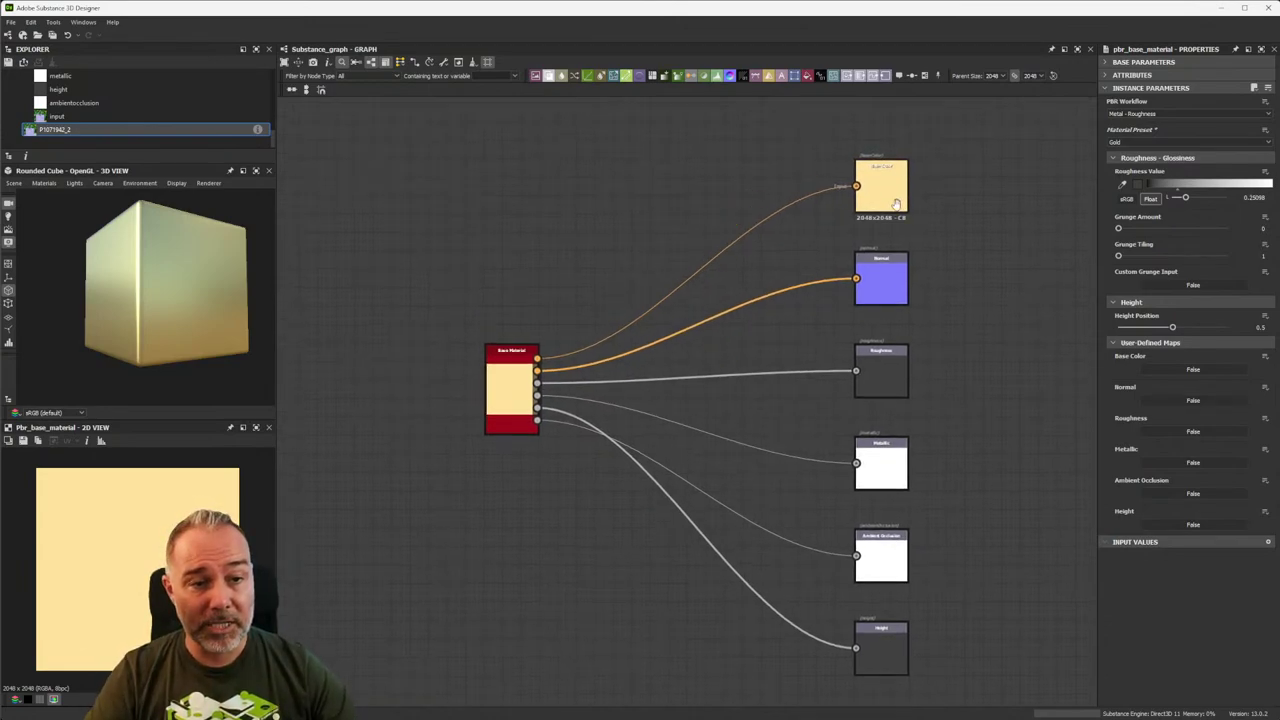
pyautogui.scroll(-2, 943, 357)
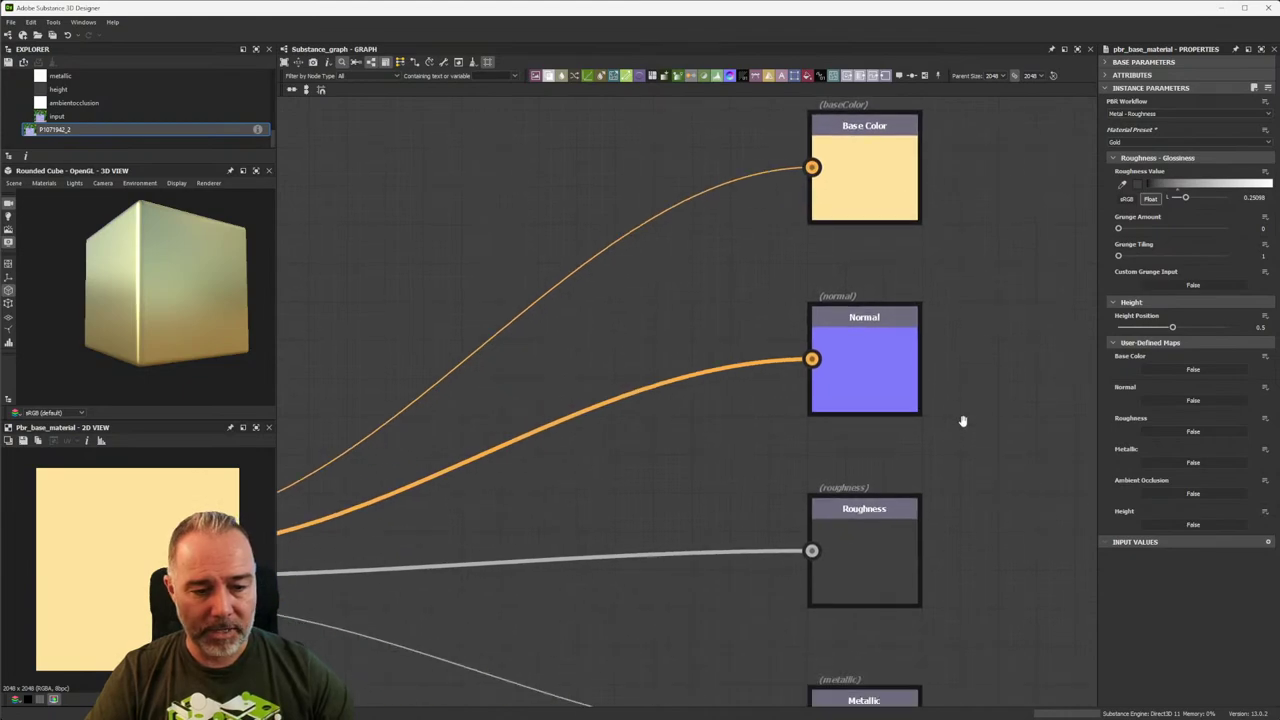
pyautogui.scroll(3, 883, 423)
pyautogui.scroll(2, 951, 449)
pyautogui.scroll(-2, 897, 309)
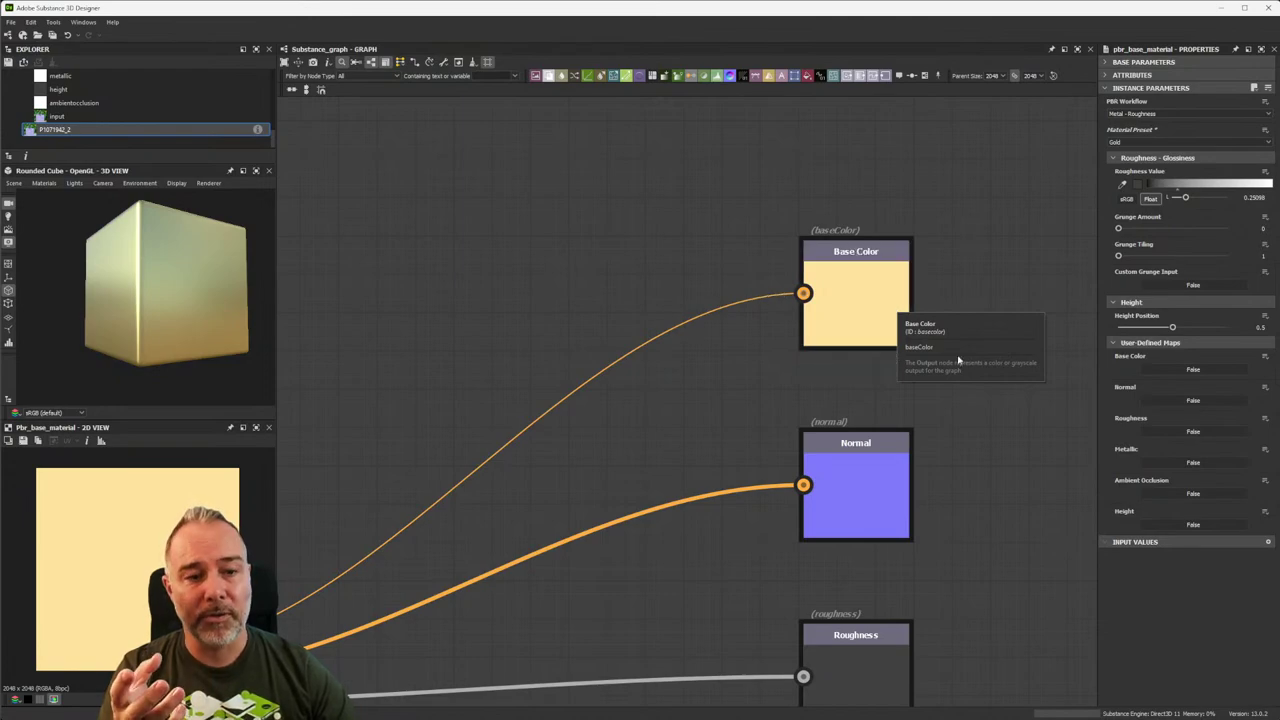
pyautogui.moveTo(962, 452); pyautogui.dragTo(925, 273, button='middle')
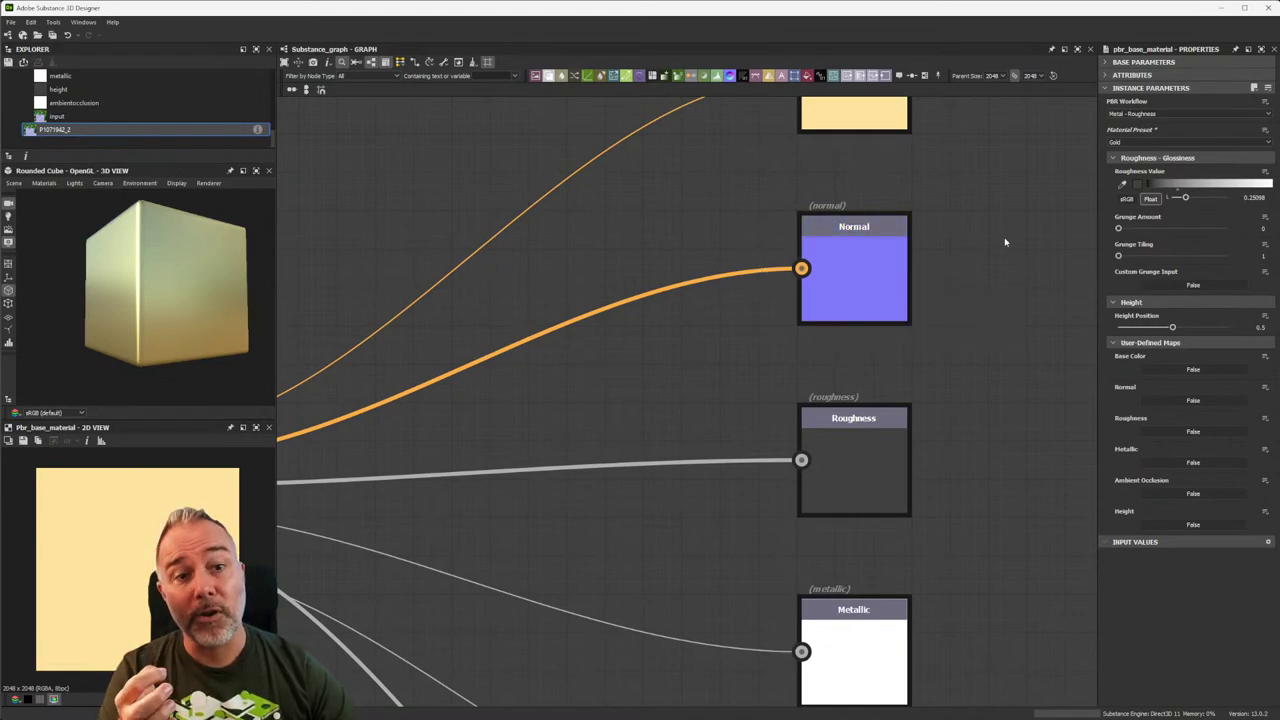
pyautogui.moveTo(970, 371); pyautogui.dragTo(945, 245, button='middle')
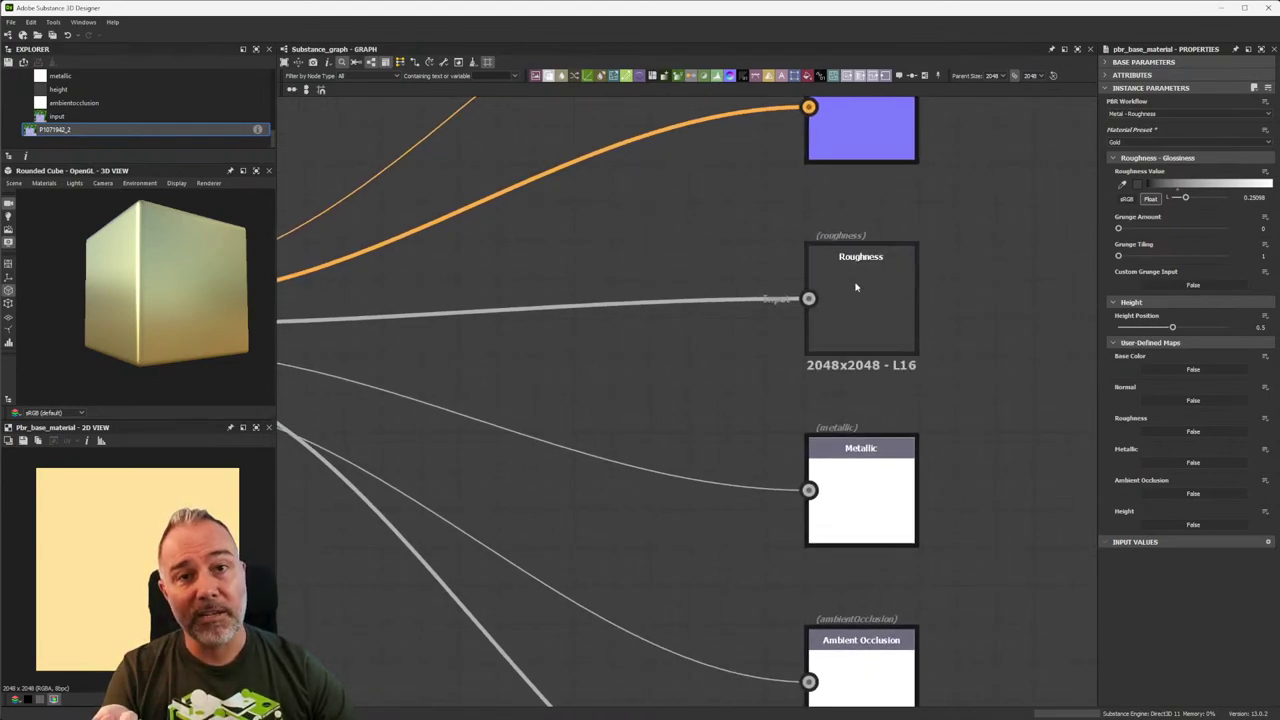
pyautogui.moveTo(1026, 444); pyautogui.dragTo(889, 307, button='middle')
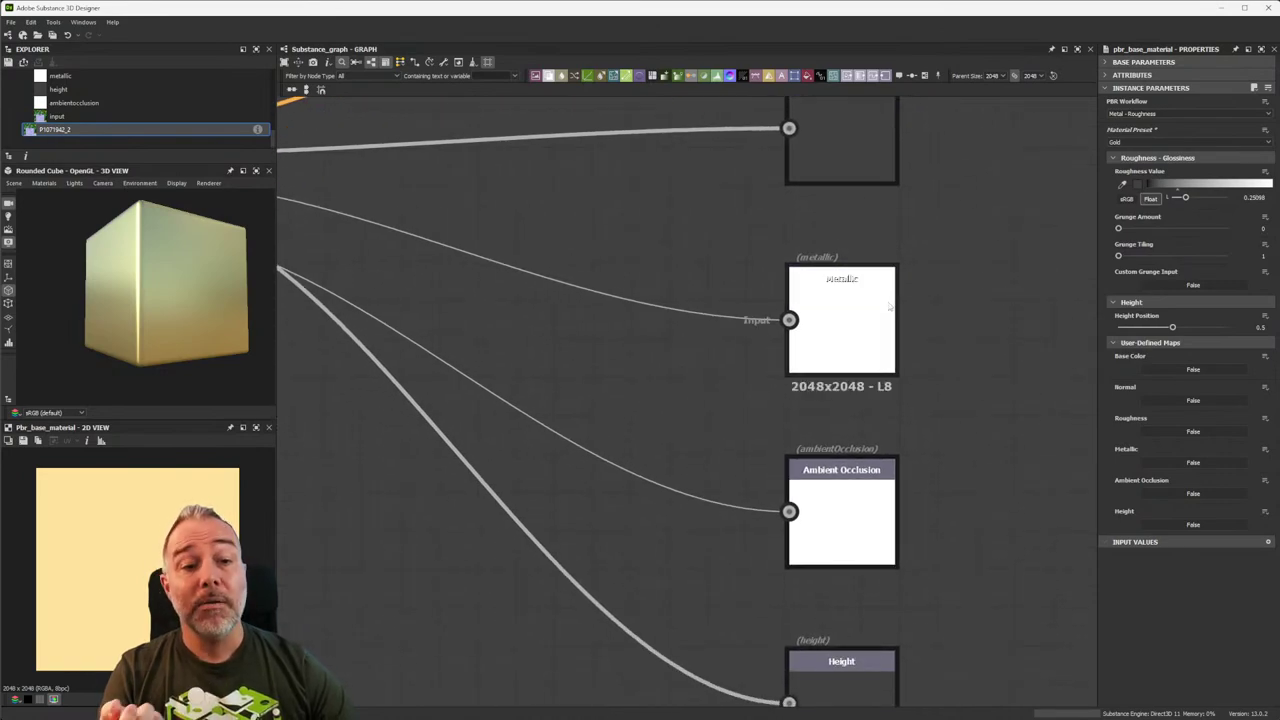
pyautogui.moveTo(936, 470); pyautogui.dragTo(911, 337, button='middle')
pyautogui.scroll(-3, 911, 337)
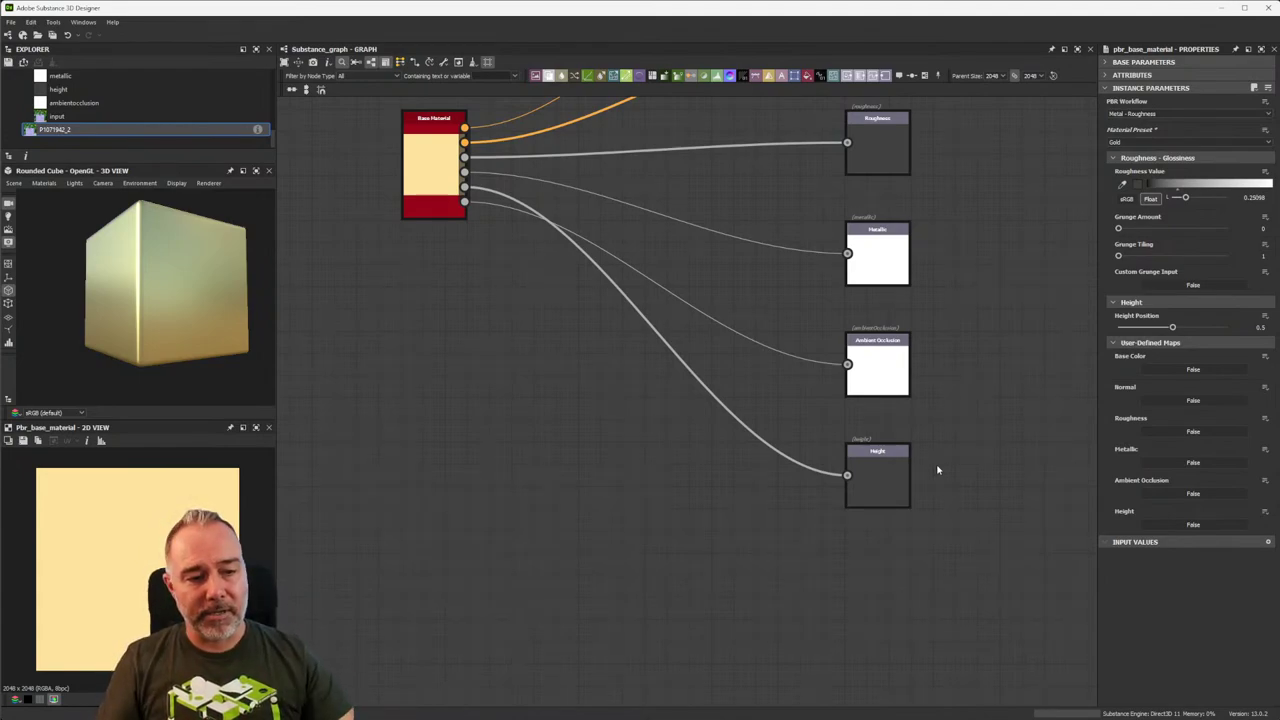
pyautogui.scroll(-3, 807, 457)
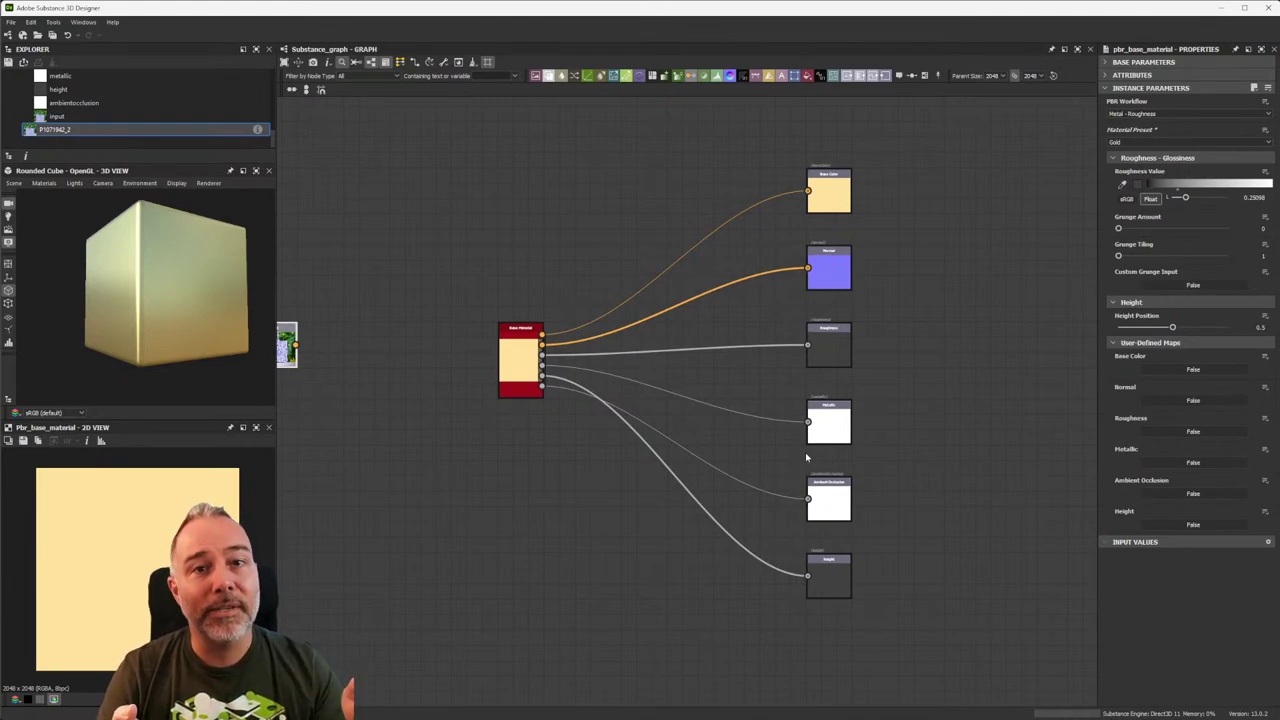
# Pan and zoom the graph to frame the photo input and Base Material nodes.
pyautogui.press('f')
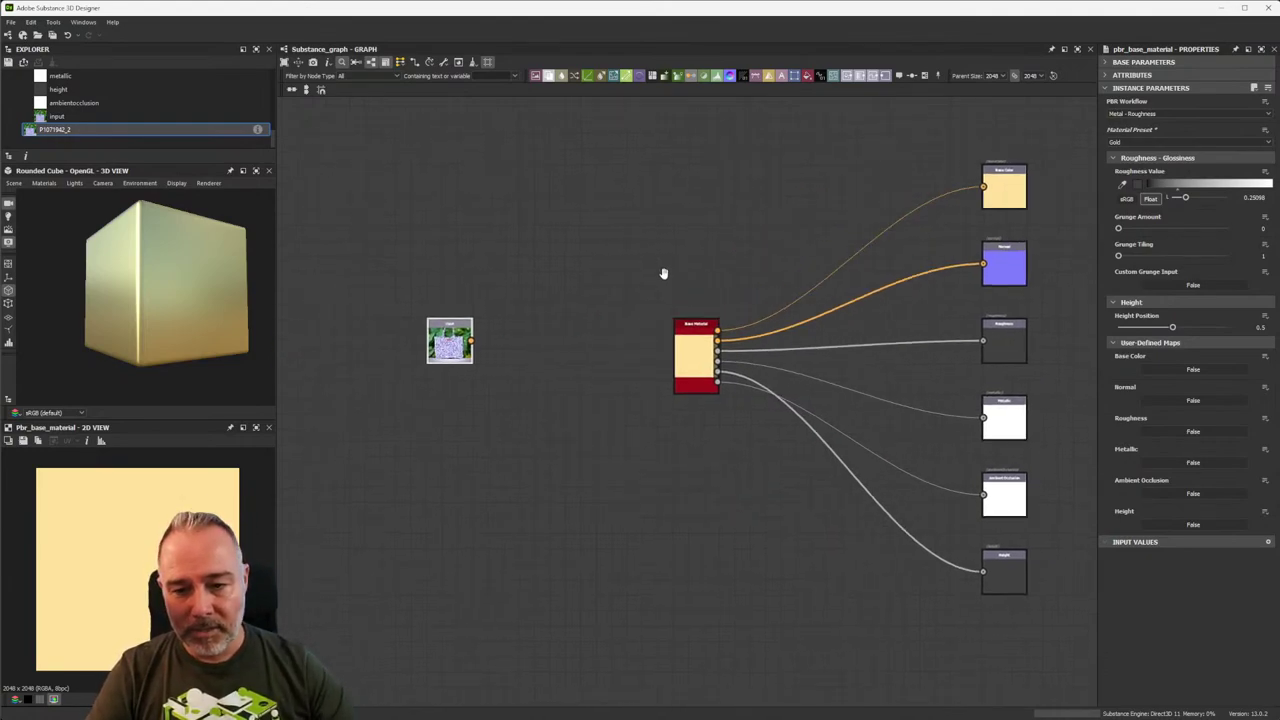
pyautogui.scroll(4, 1017, 260)
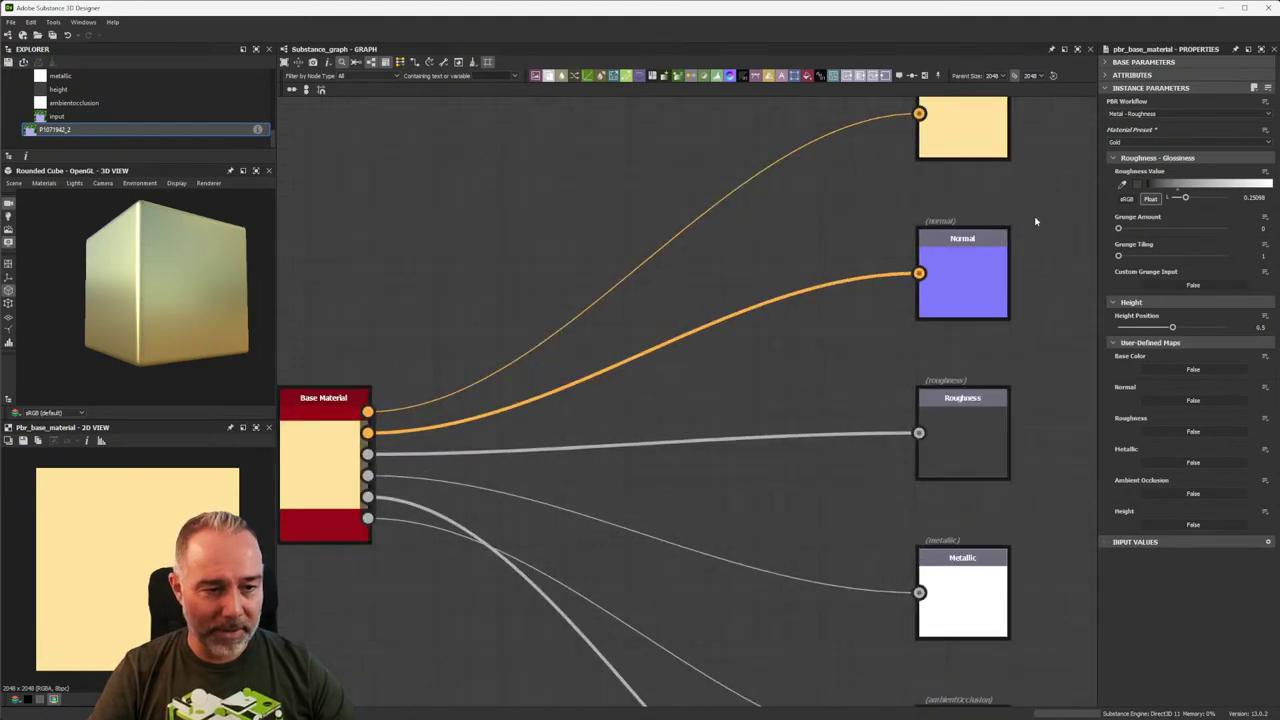
pyautogui.scroll(-5, 700, 330)
pyautogui.moveTo(646, 349); pyautogui.dragTo(778, 302, button='middle')
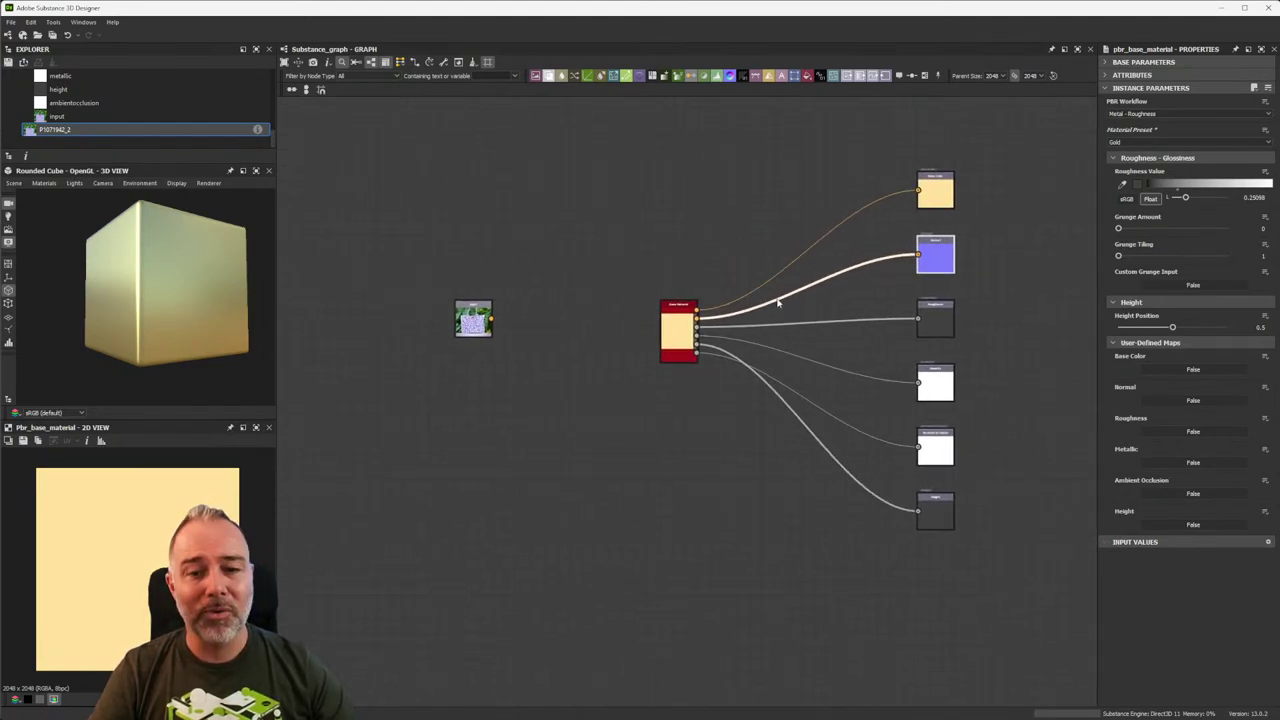
pyautogui.scroll(4, 509, 340)
pyautogui.moveTo(509, 340); pyautogui.dragTo(551, 291, button='middle')
pyautogui.scroll(5, 551, 291)
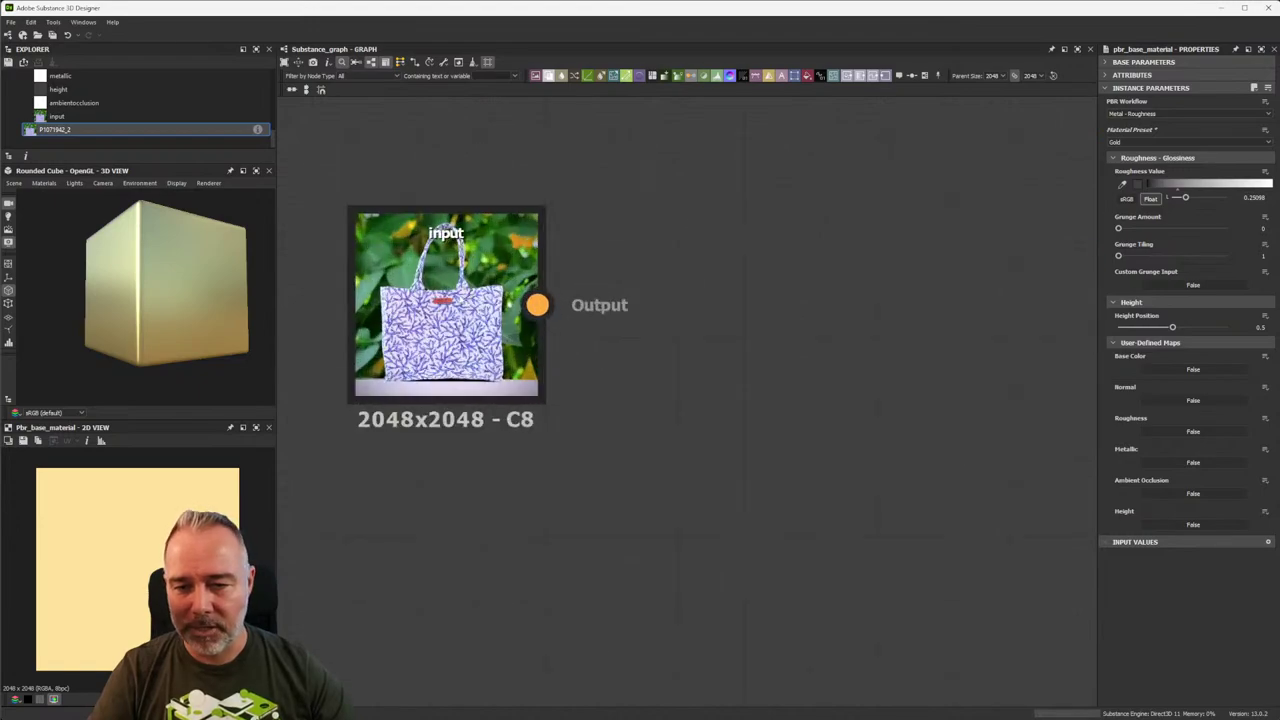
pyautogui.scroll(-3, 640, 385)
pyautogui.moveTo(680, 397); pyautogui.dragTo(671, 417, button='middle')
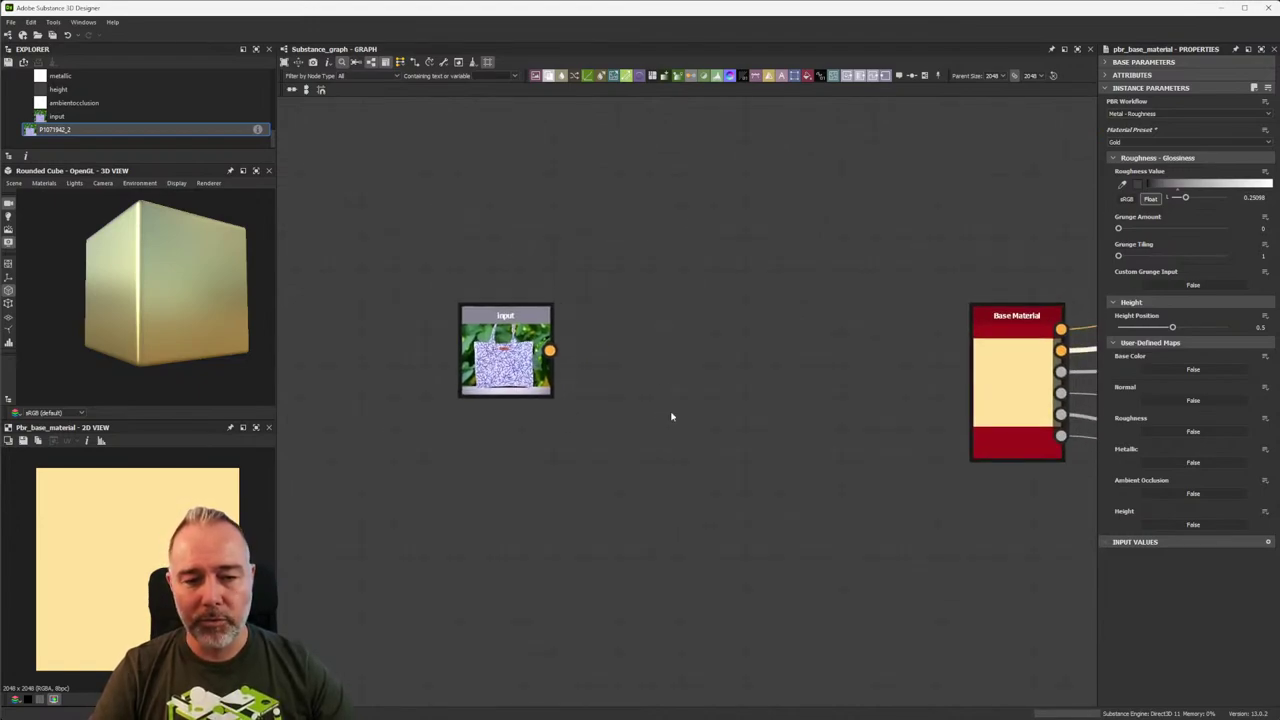
# Add a Bitmap to Material Light node and place it between the input and Base Material.
pyautogui.press('space')
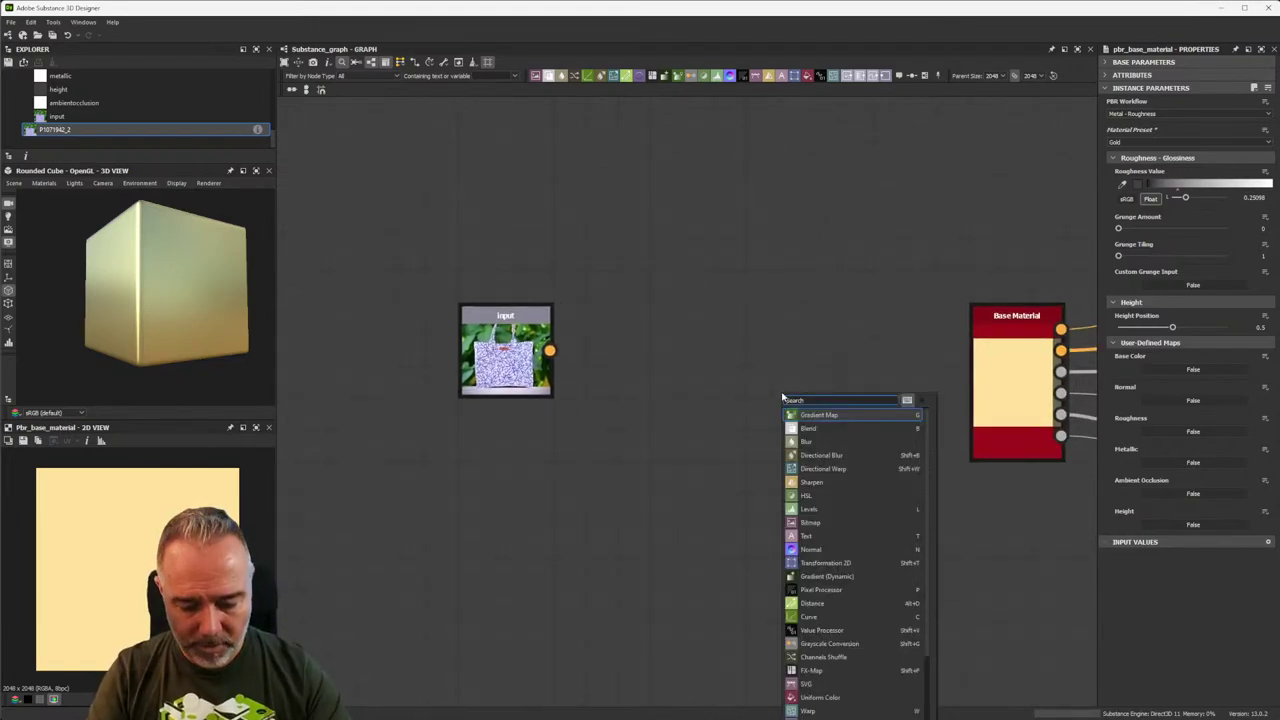
pyautogui.write('bl')
pyautogui.write('t')
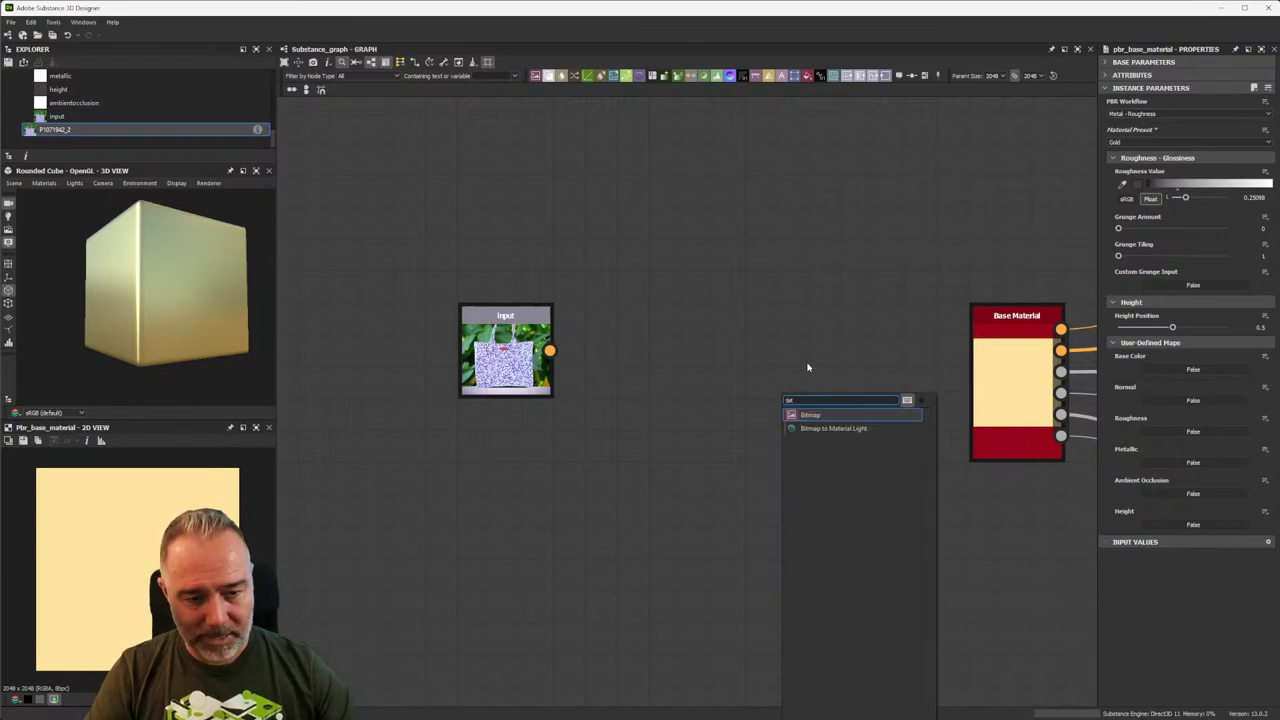
pyautogui.click(830, 428)
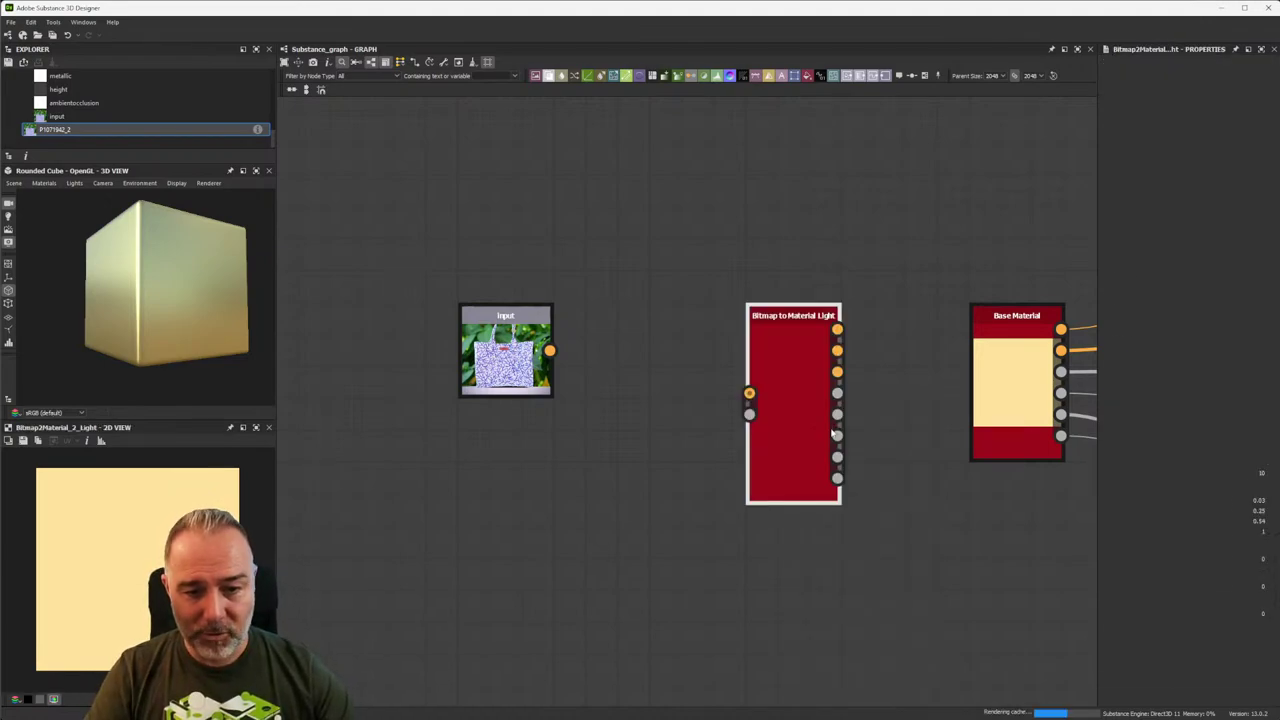
pyautogui.moveTo(777, 408); pyautogui.dragTo(725, 368)
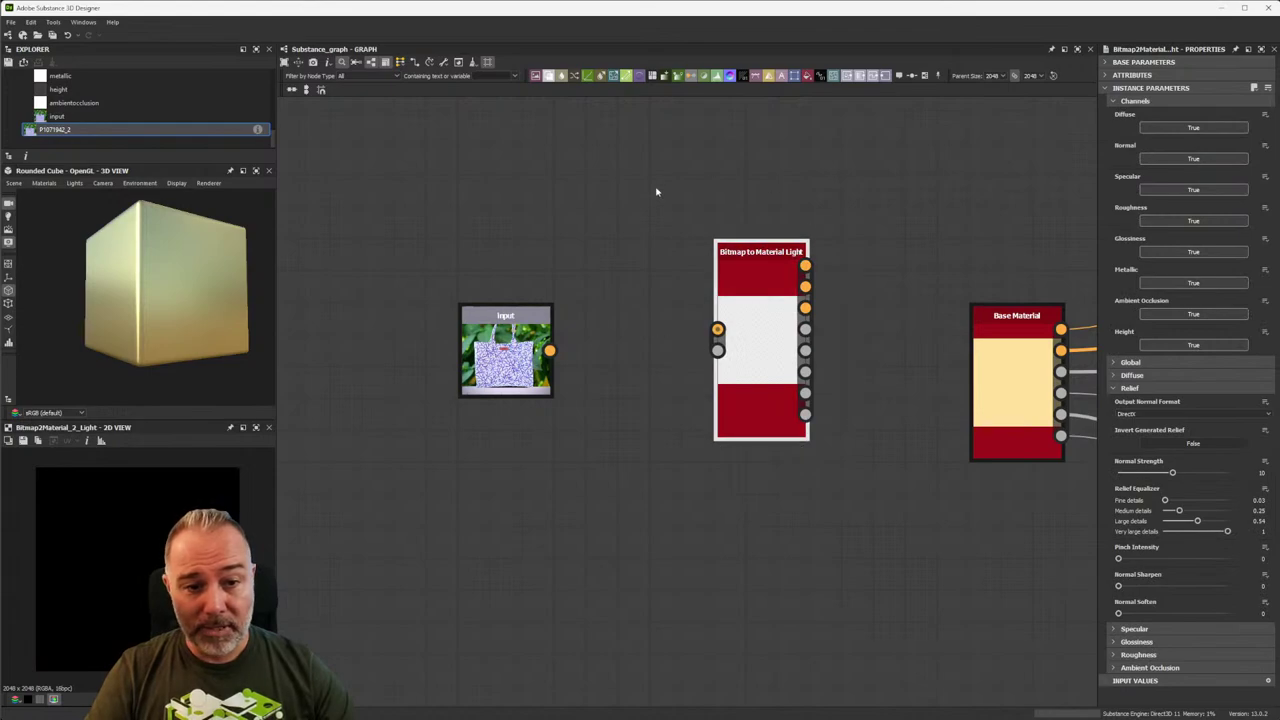
pyautogui.moveTo(745, 382); pyautogui.dragTo(727, 414)
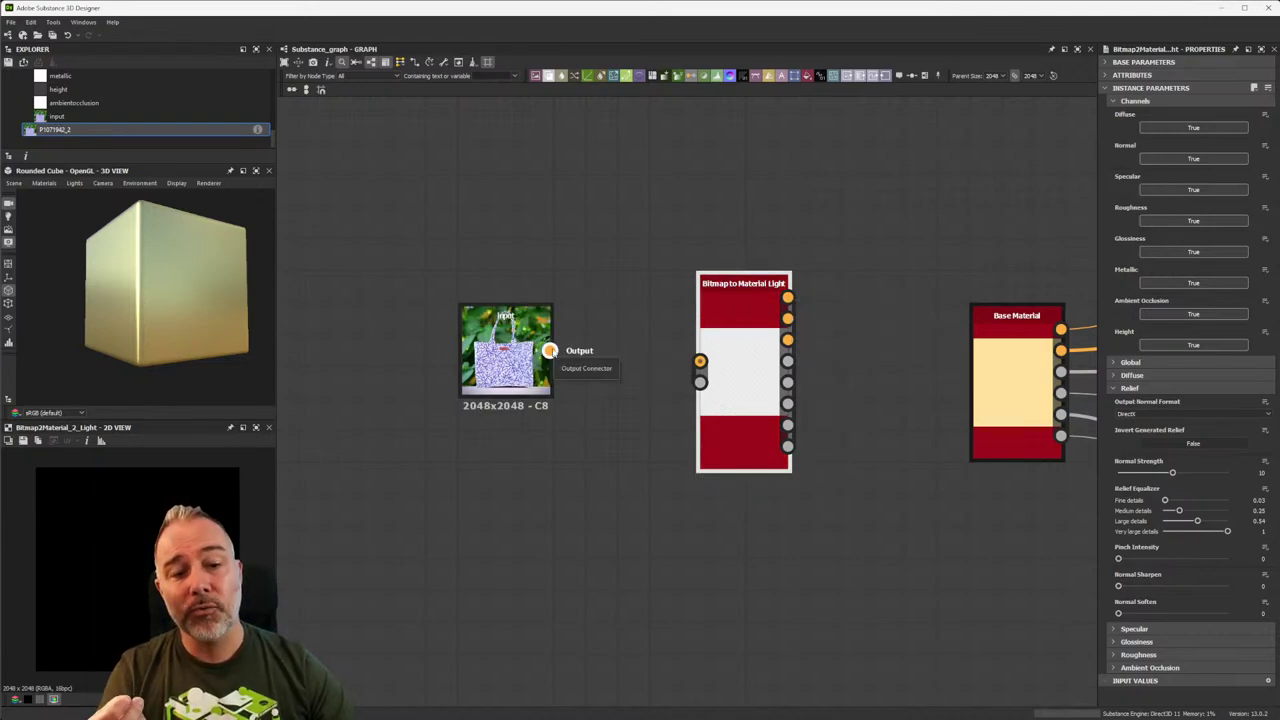
# Wire the photo input into Bitmap to Material Light and preview its Diffuse, Normal, Specular, Glossiness outputs.
pyautogui.moveTo(550, 350); pyautogui.dragTo(700, 361)
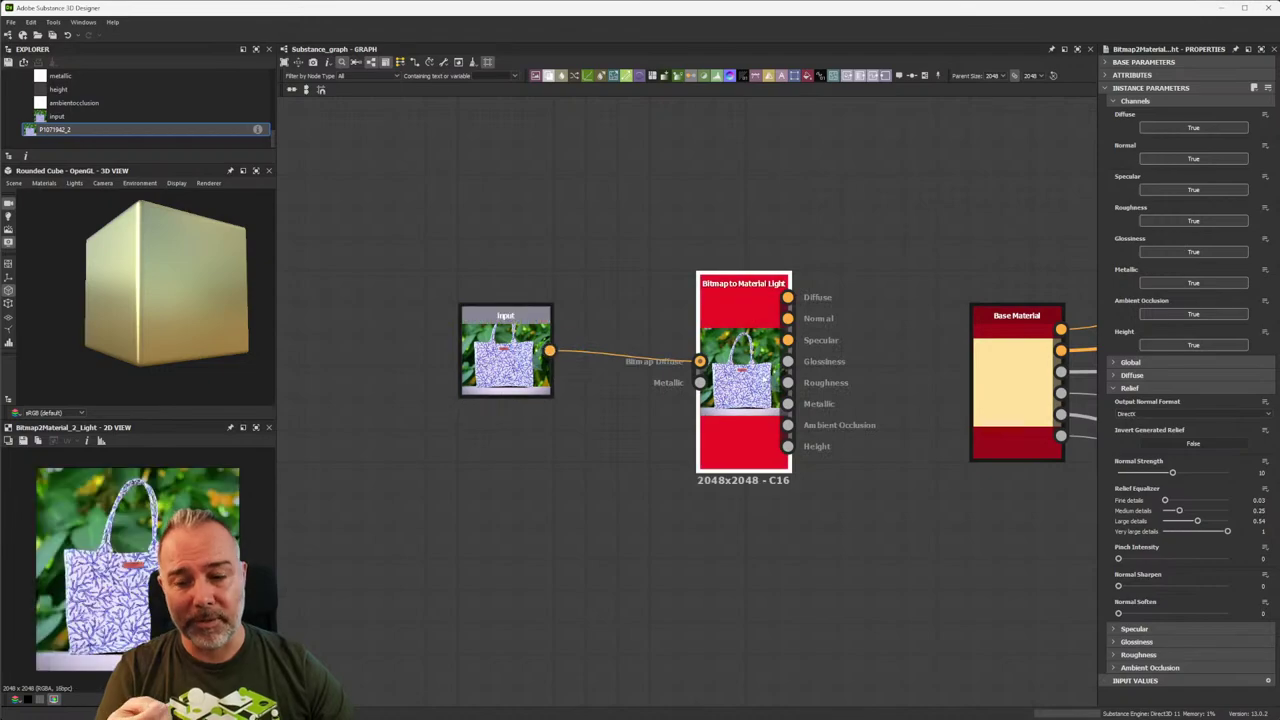
pyautogui.click(788, 297)
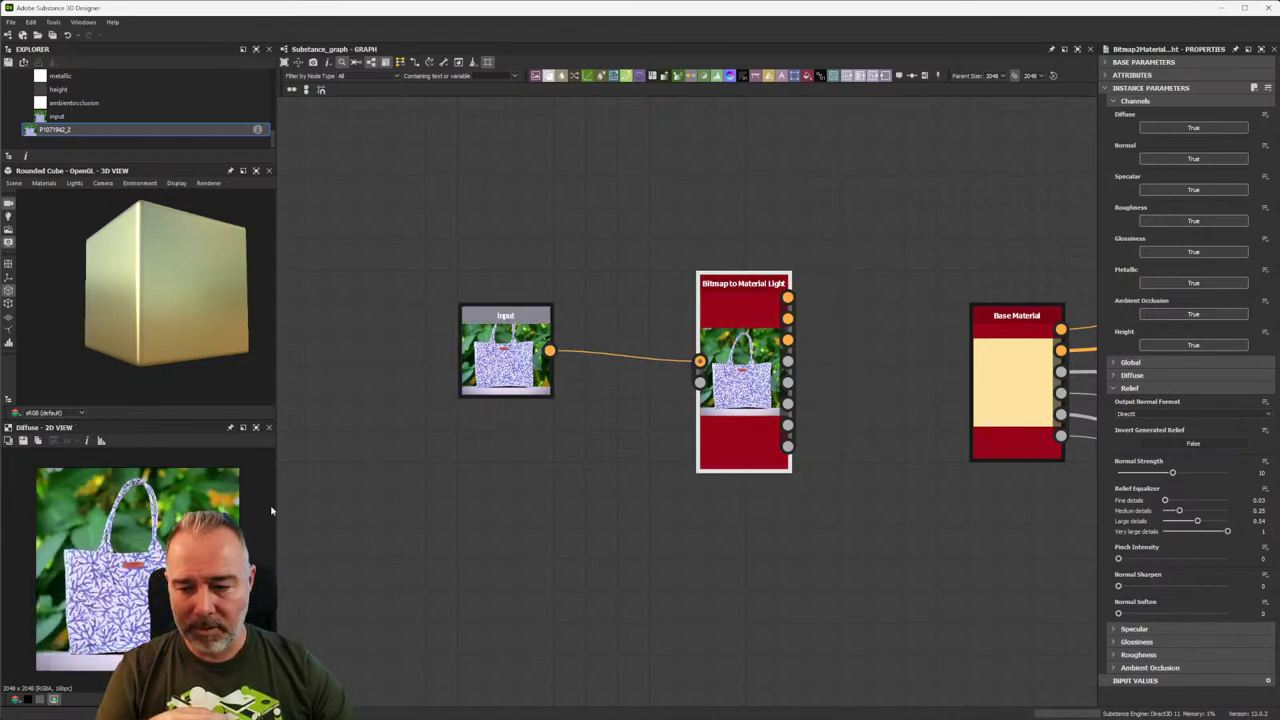
pyautogui.click(787, 318)
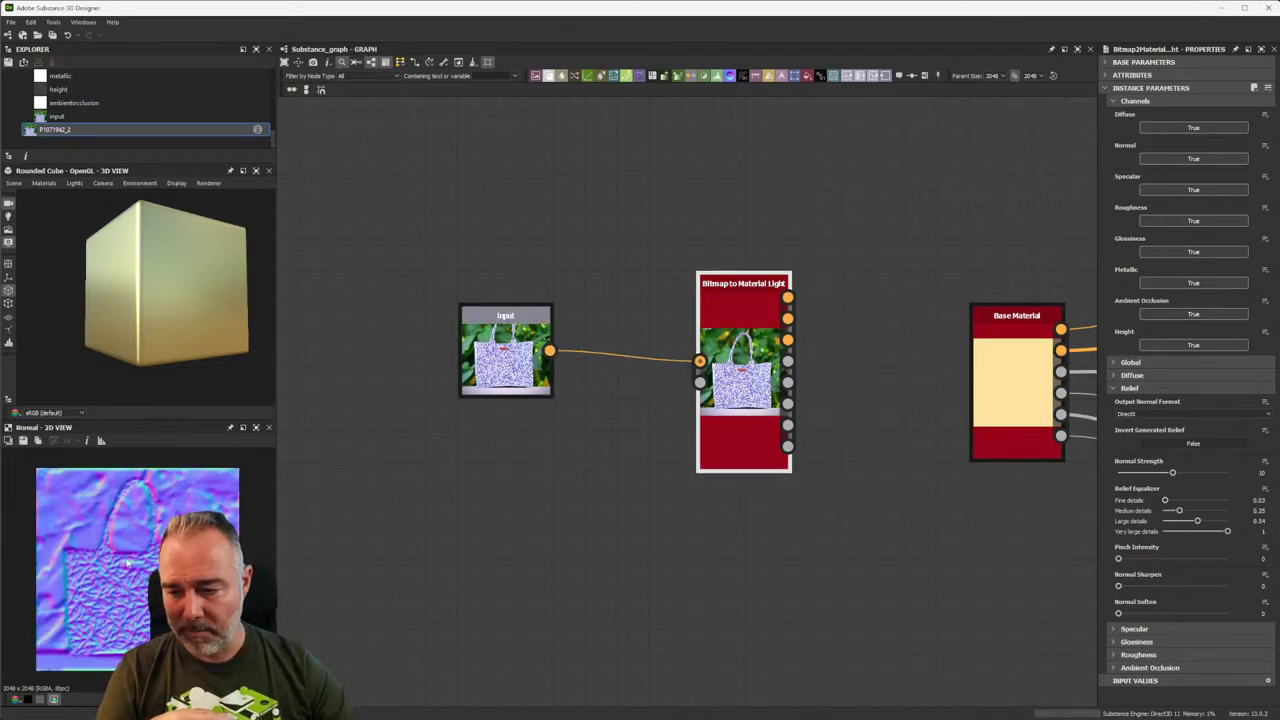
pyautogui.click(787, 340)
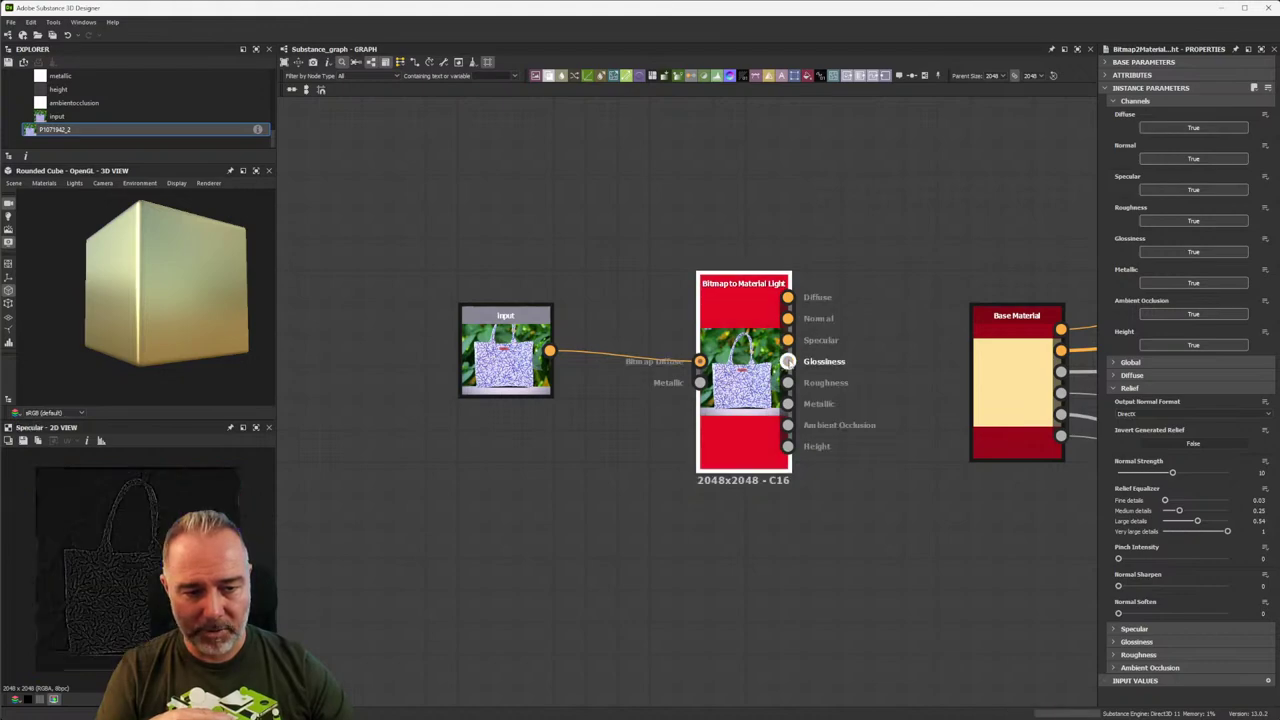
pyautogui.click(787, 361)
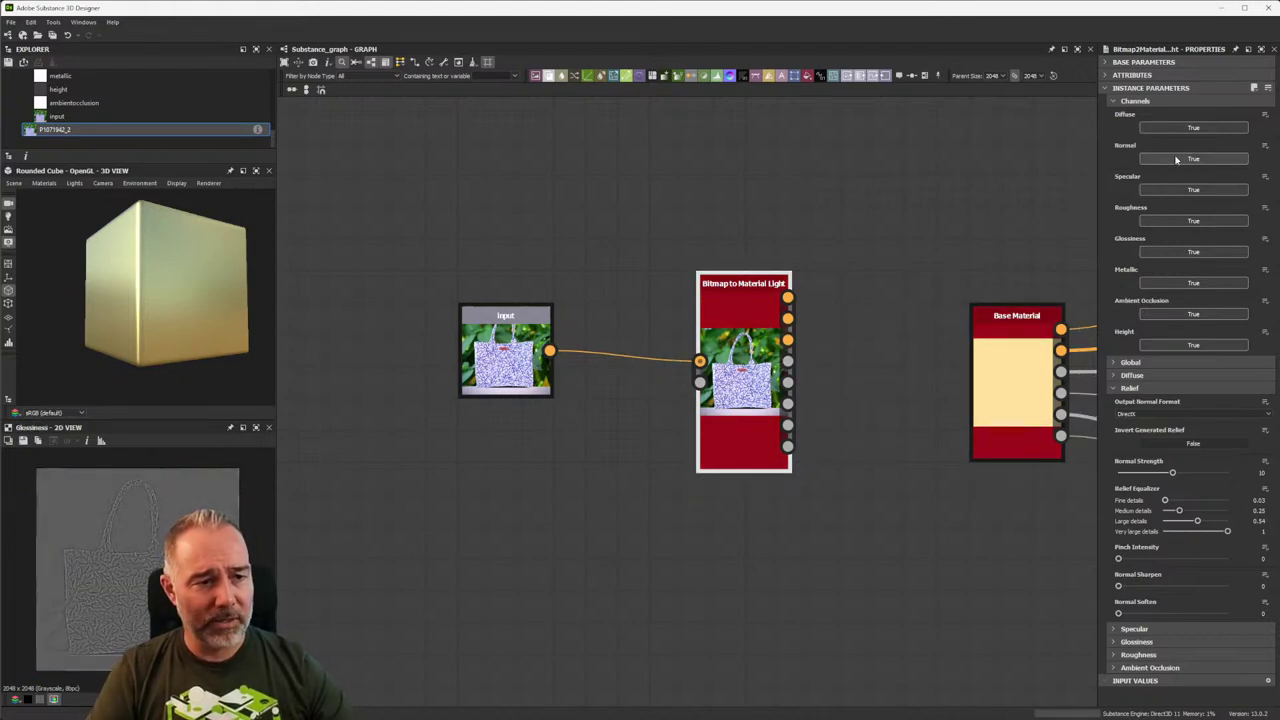
# Turn off Diffuse, Specular, Roughness, Glossiness, Metallic and Ambient Occlusion channels, keeping Normal and Height.
pyautogui.click(1190, 127)
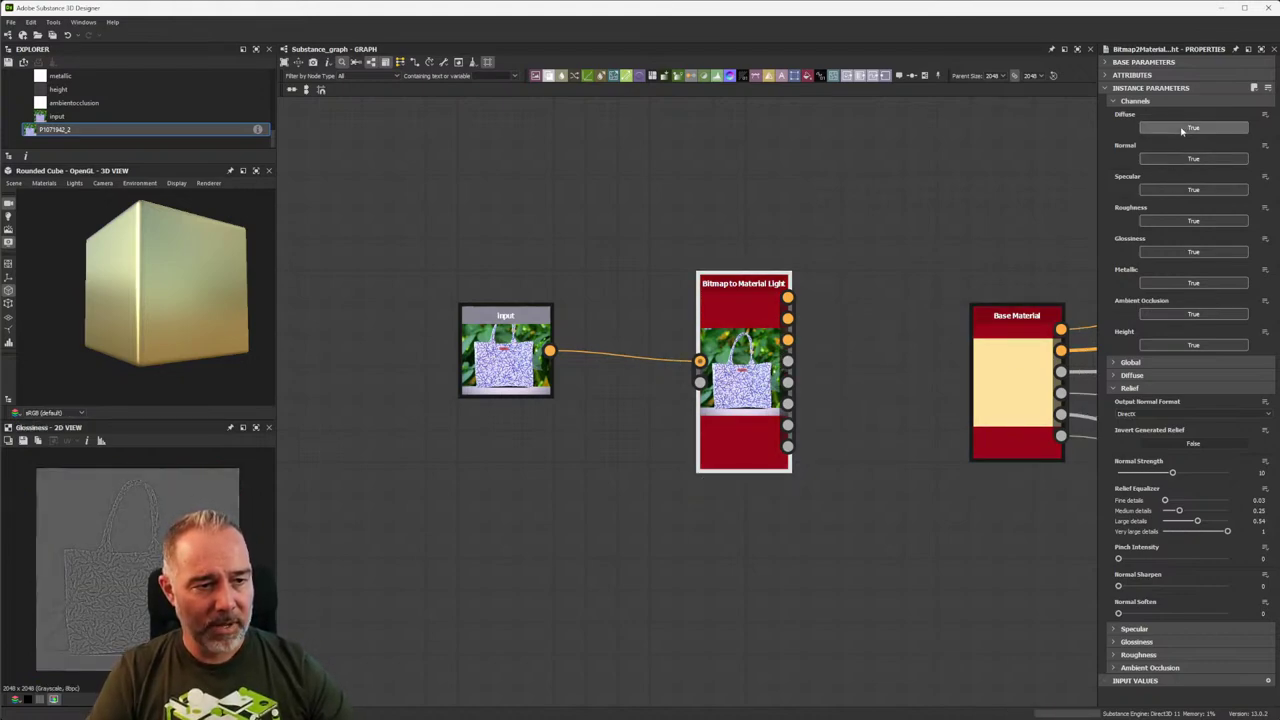
pyautogui.click(1180, 190)
pyautogui.click(1178, 219)
pyautogui.click(1175, 251)
pyautogui.click(1176, 282)
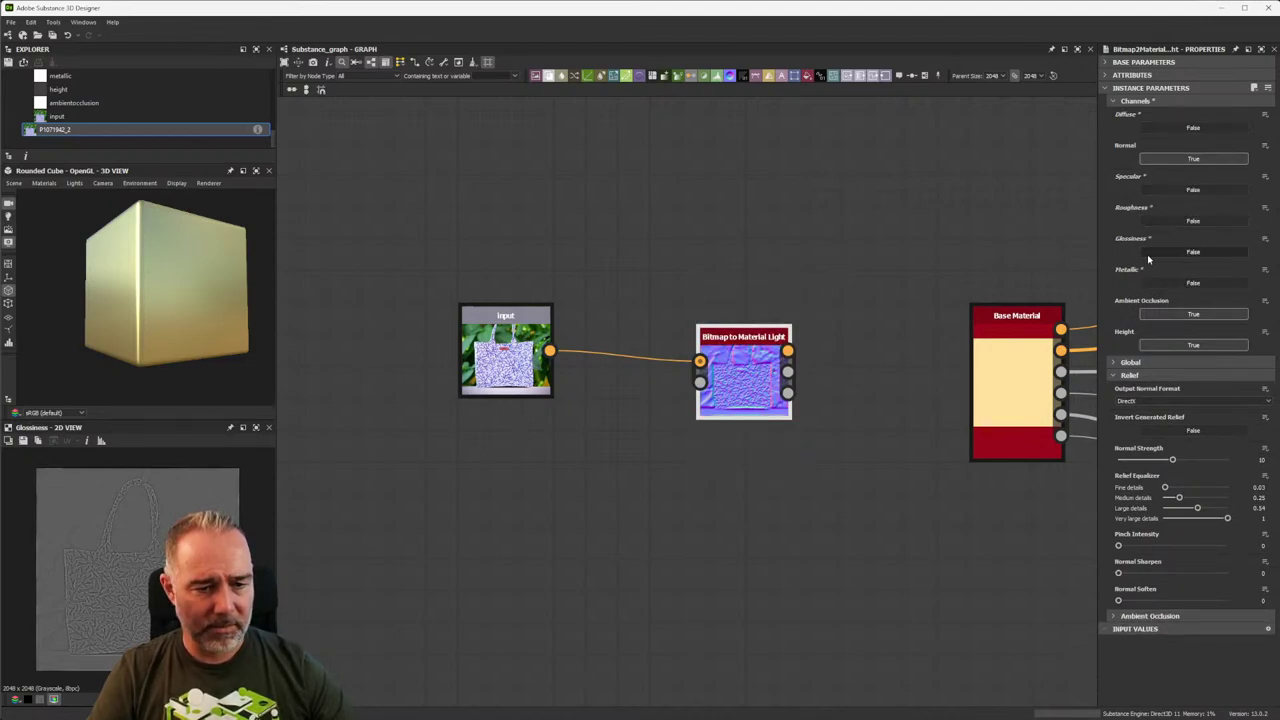
pyautogui.click(1180, 314)
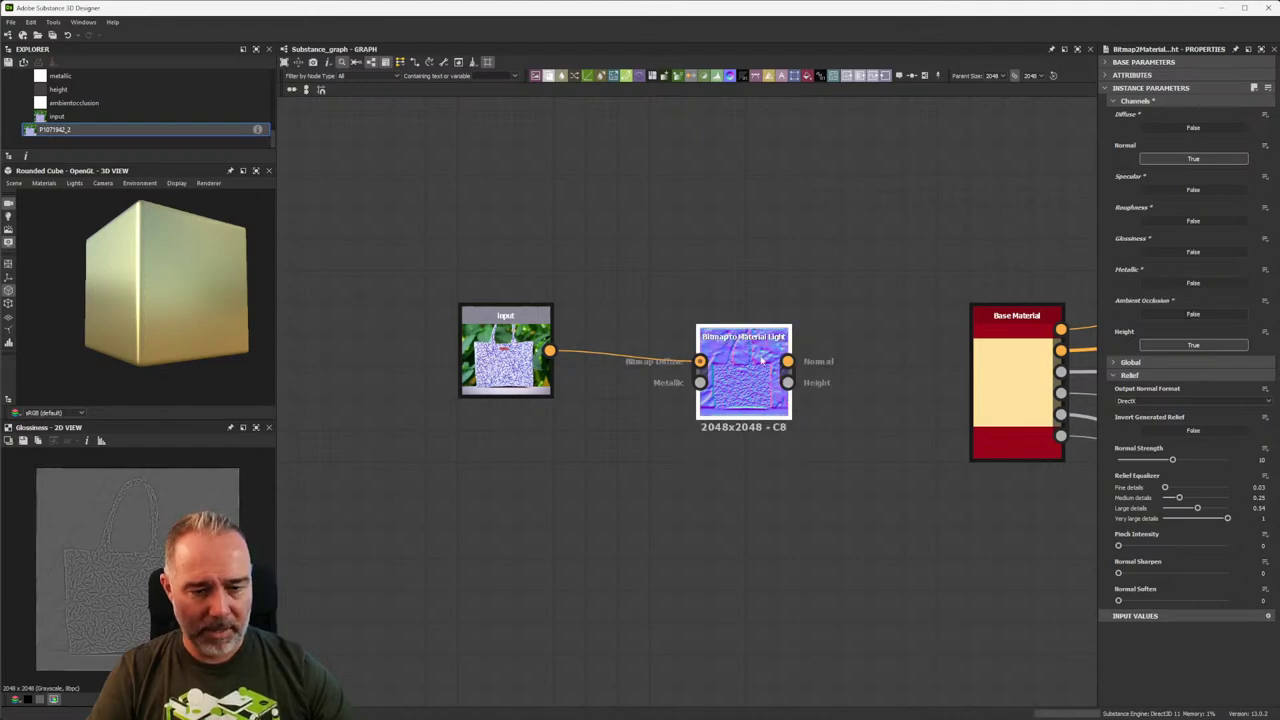
pyautogui.click(788, 382)
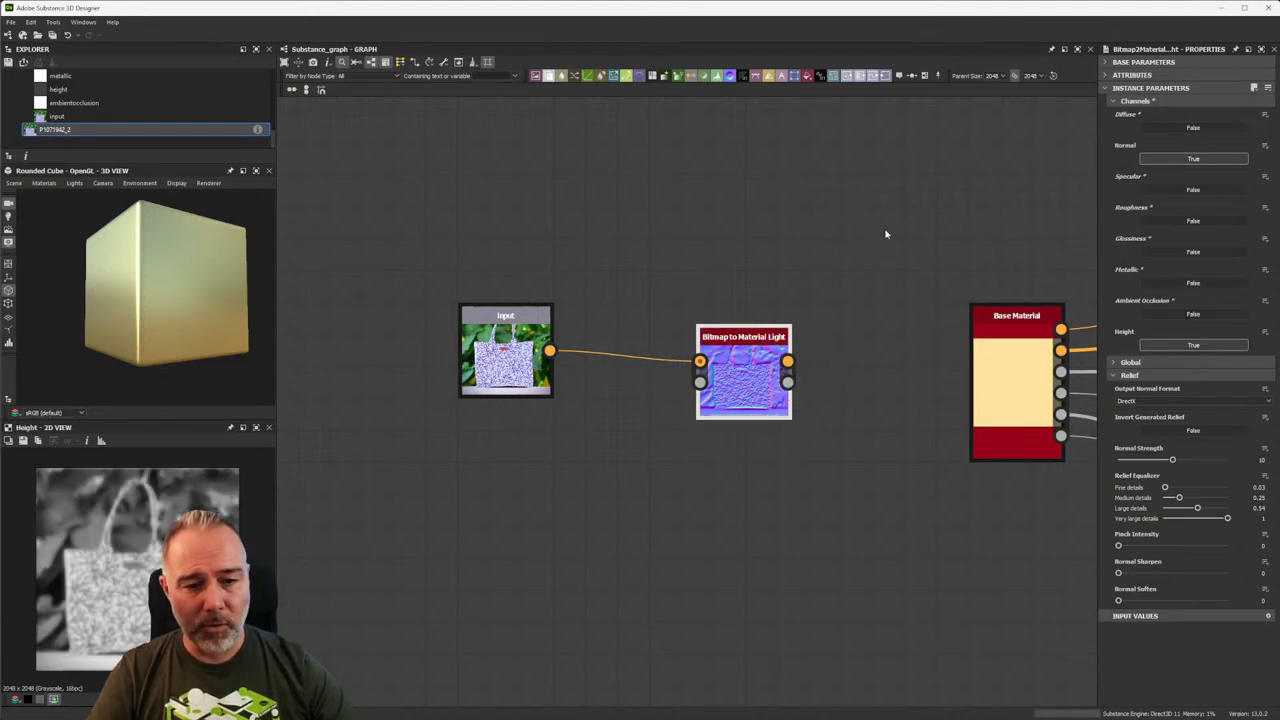
pyautogui.moveTo(888, 270); pyautogui.dragTo(810, 234, button='middle')
# Enable Base Material's user-defined Height map and connect the Height output into it.
pyautogui.click(921, 285)
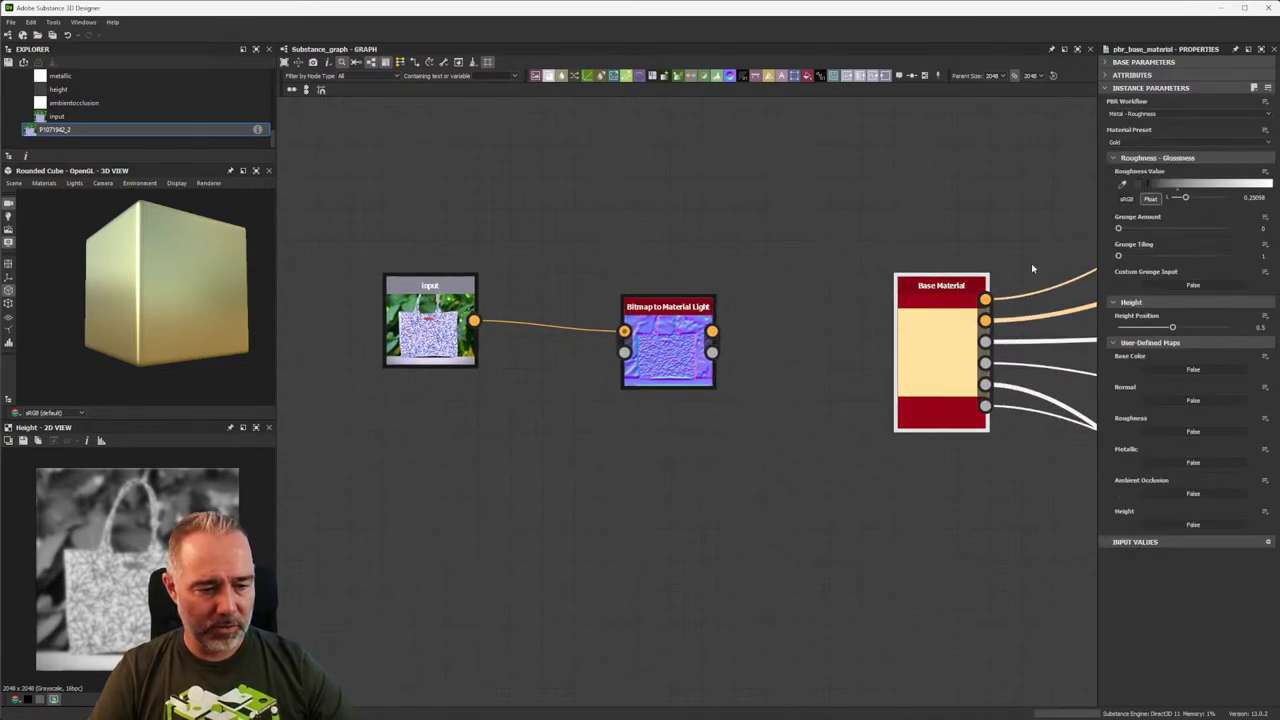
pyautogui.click(1177, 527)
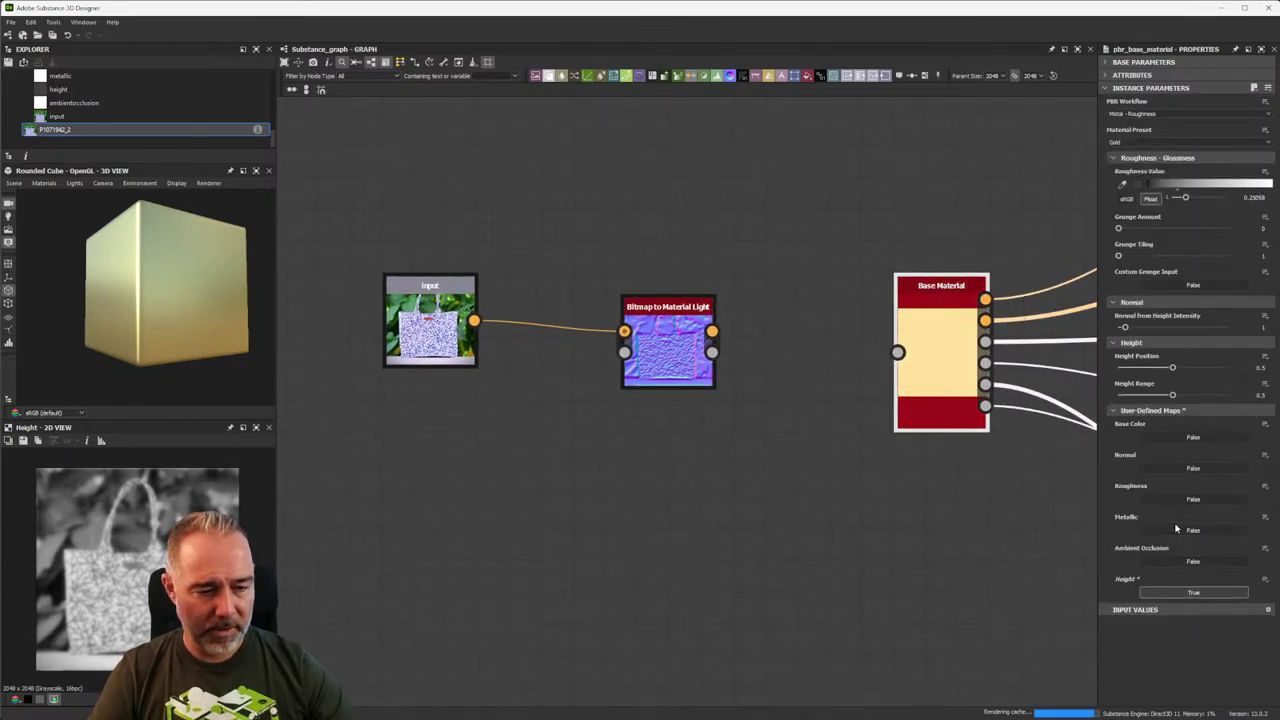
pyautogui.moveTo(712, 352); pyautogui.dragTo(896, 355)
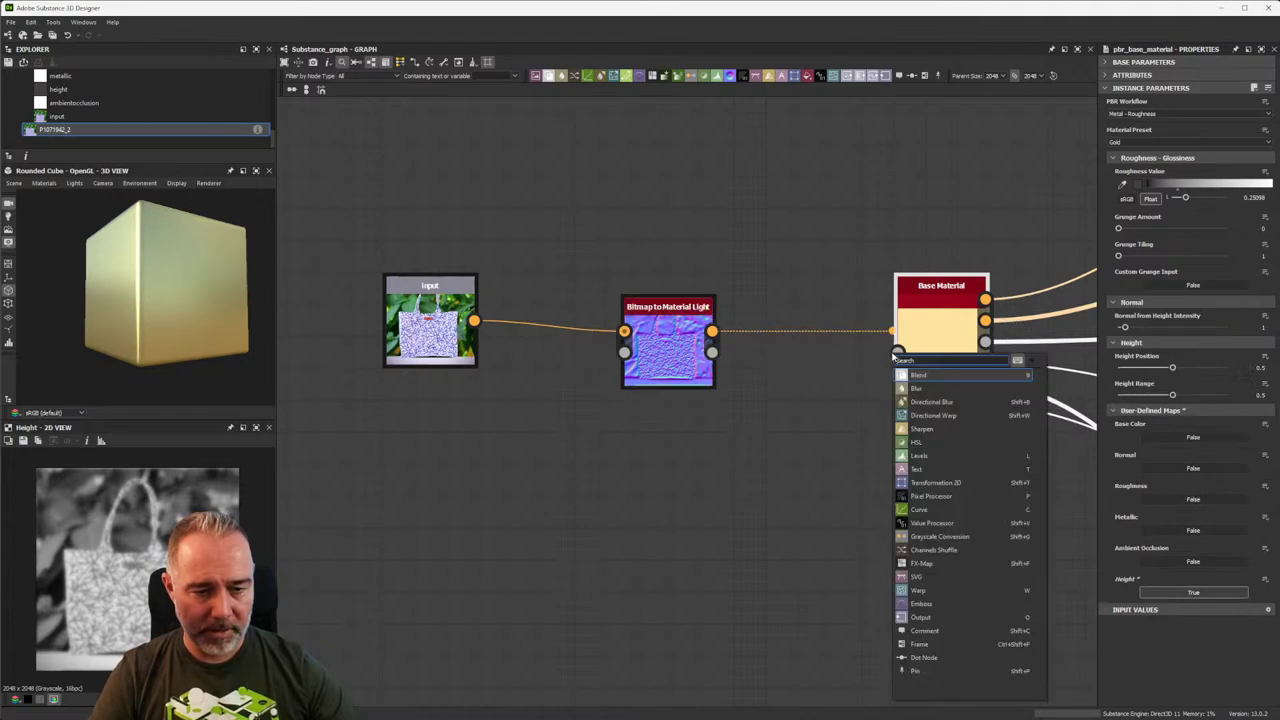
pyautogui.click(766, 274)
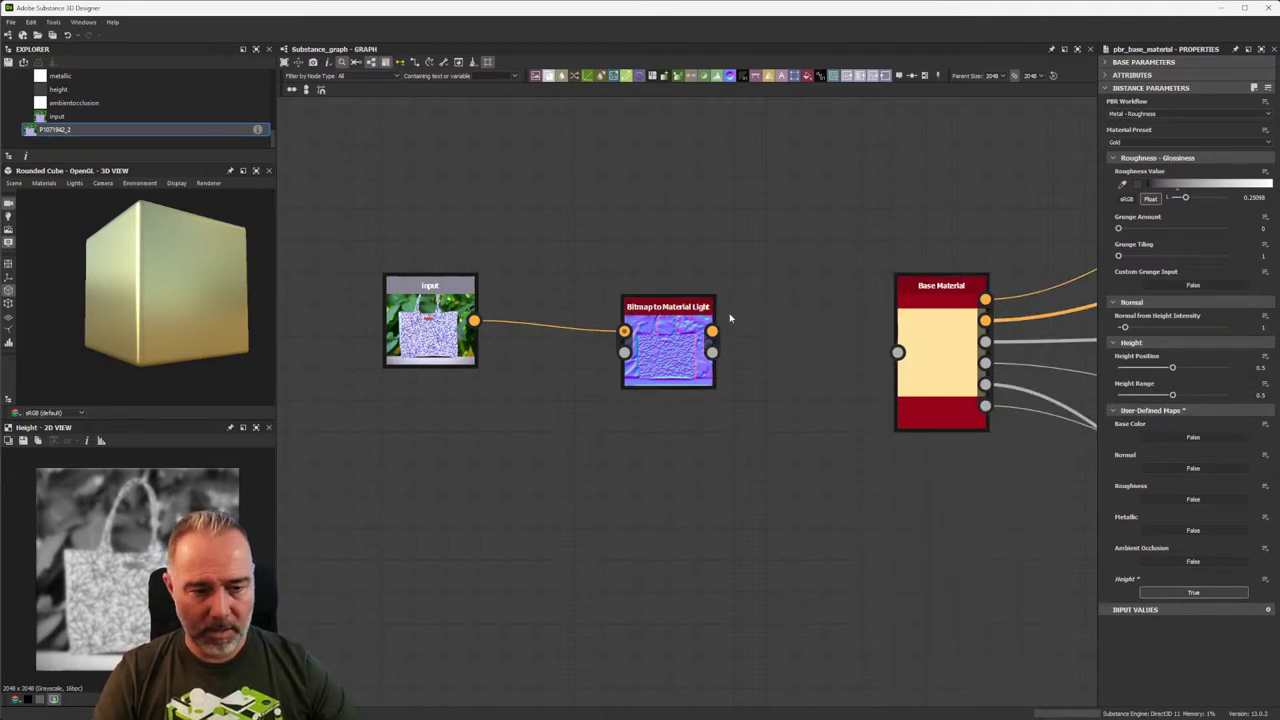
pyautogui.moveTo(712, 352); pyautogui.dragTo(897, 352)
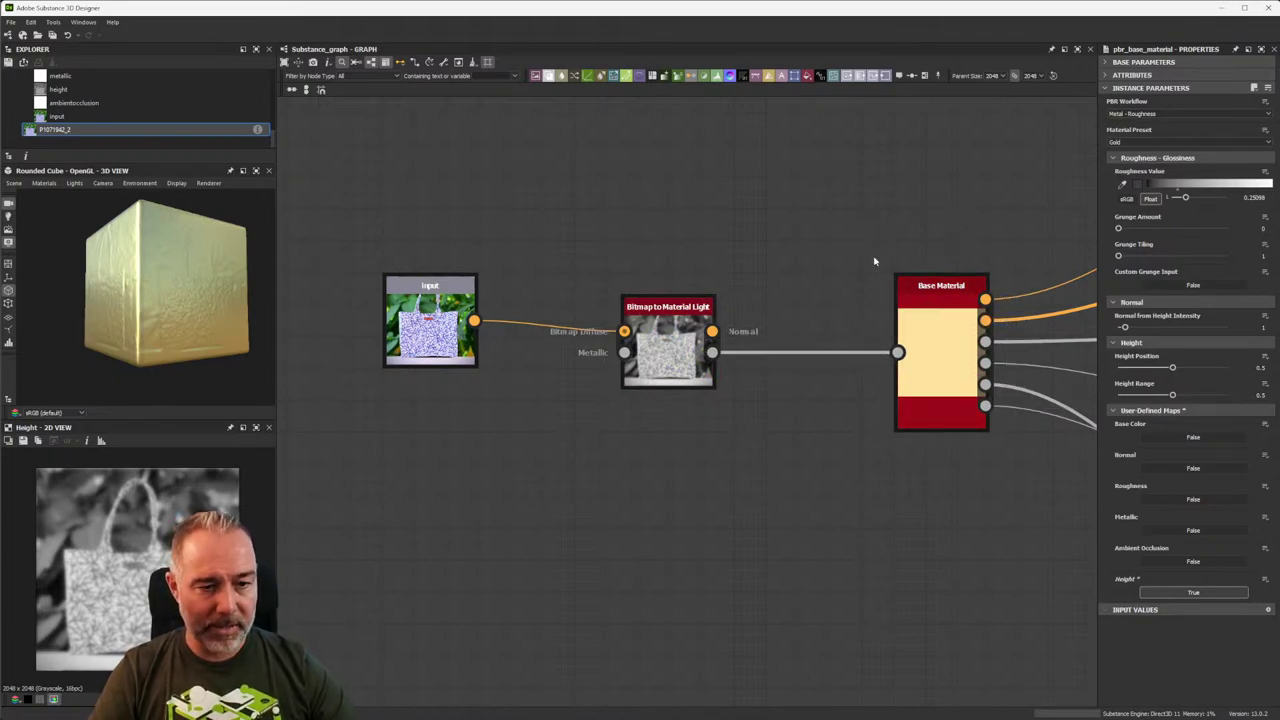
# Set Base Material's Normal from Height Intensity to 20 and preview its Normal output.
pyautogui.moveTo(876, 268); pyautogui.dragTo(983, 489)
pyautogui.scroll(3, 890, 334)
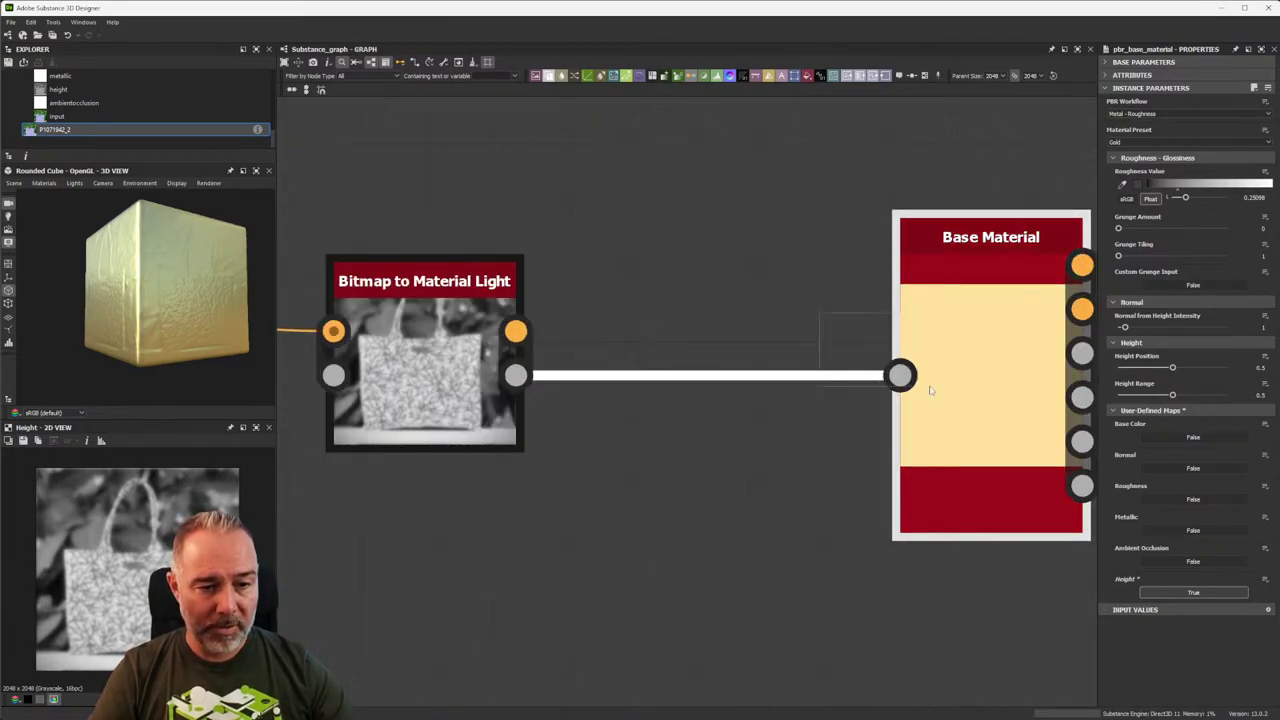
pyautogui.scroll(-2, 857, 330)
pyautogui.moveTo(920, 303); pyautogui.dragTo(750, 268, button='middle')
pyautogui.click(760, 273)
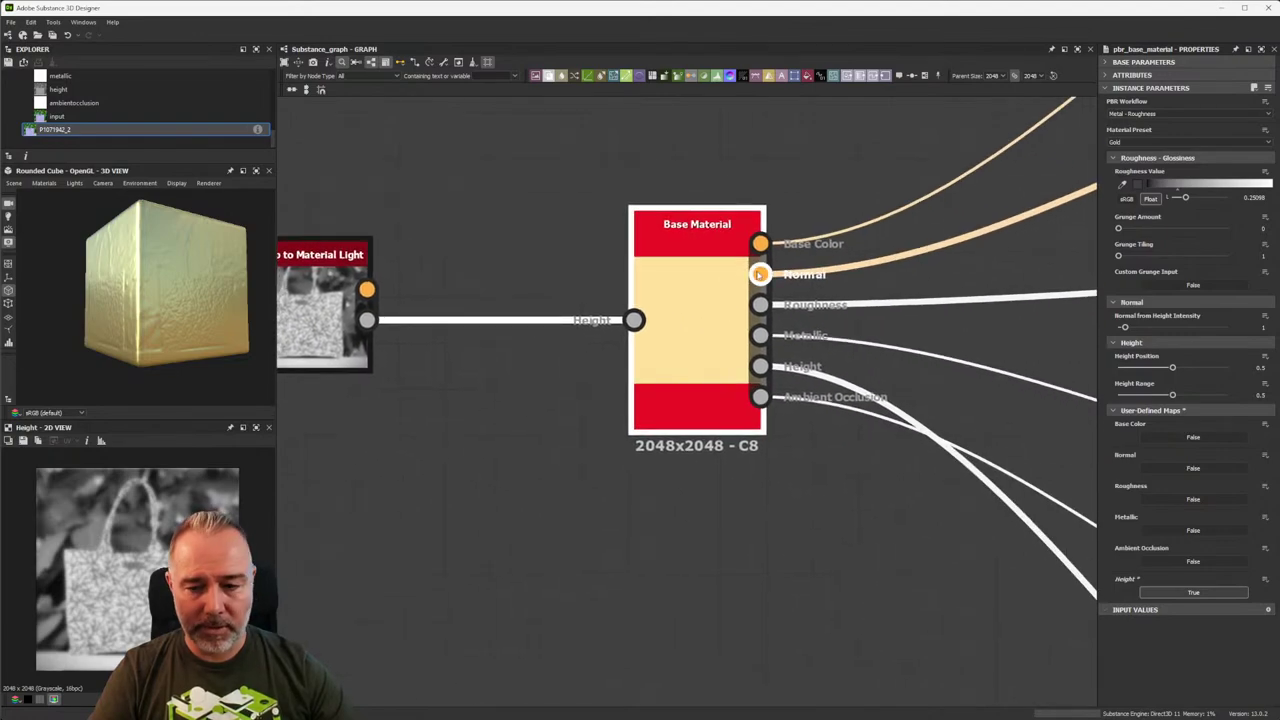
pyautogui.scroll(2, 133, 567)
pyautogui.scroll(-2, 133, 567)
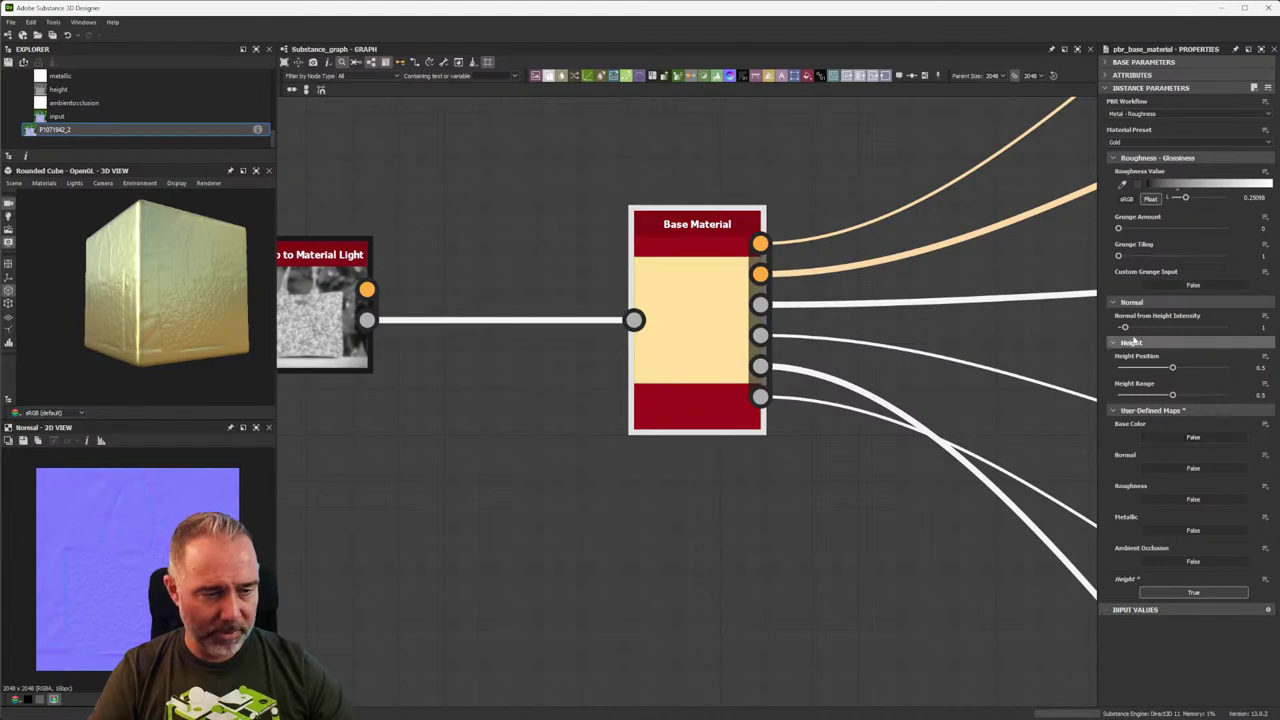
pyautogui.moveTo(1125, 328); pyautogui.dragTo(1227, 327)
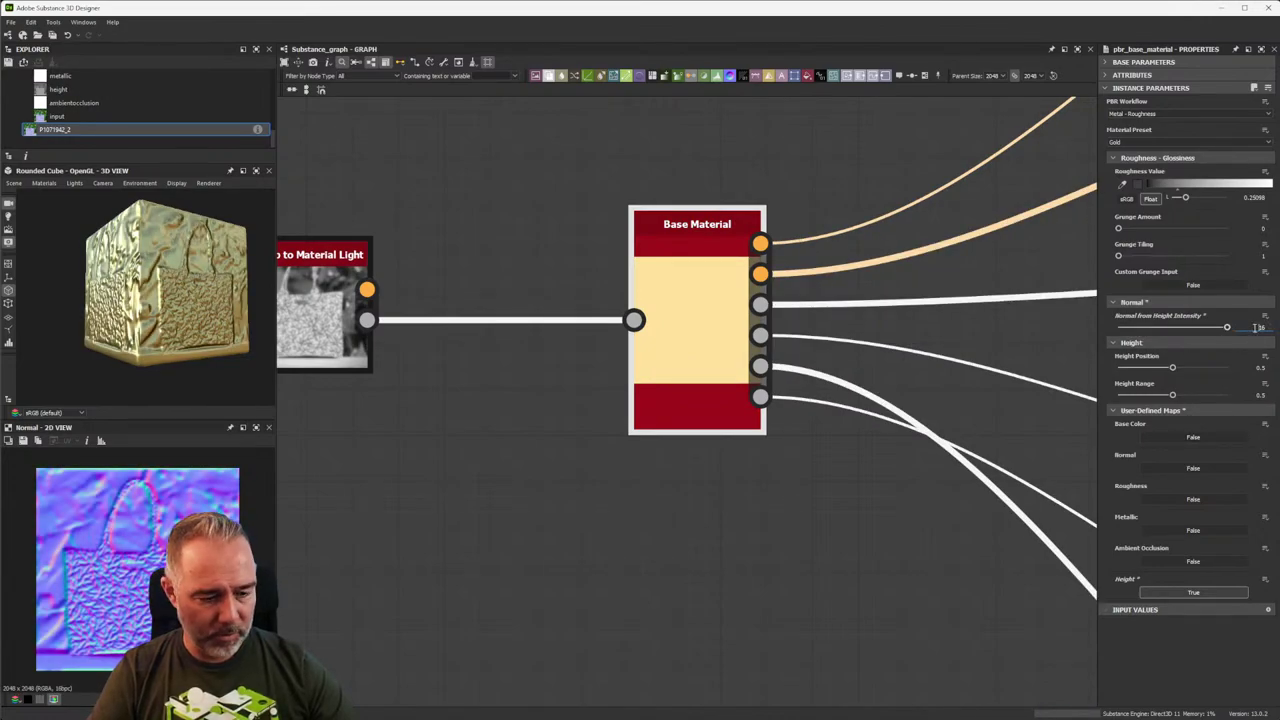
pyautogui.write('20')
pyautogui.press('Return')
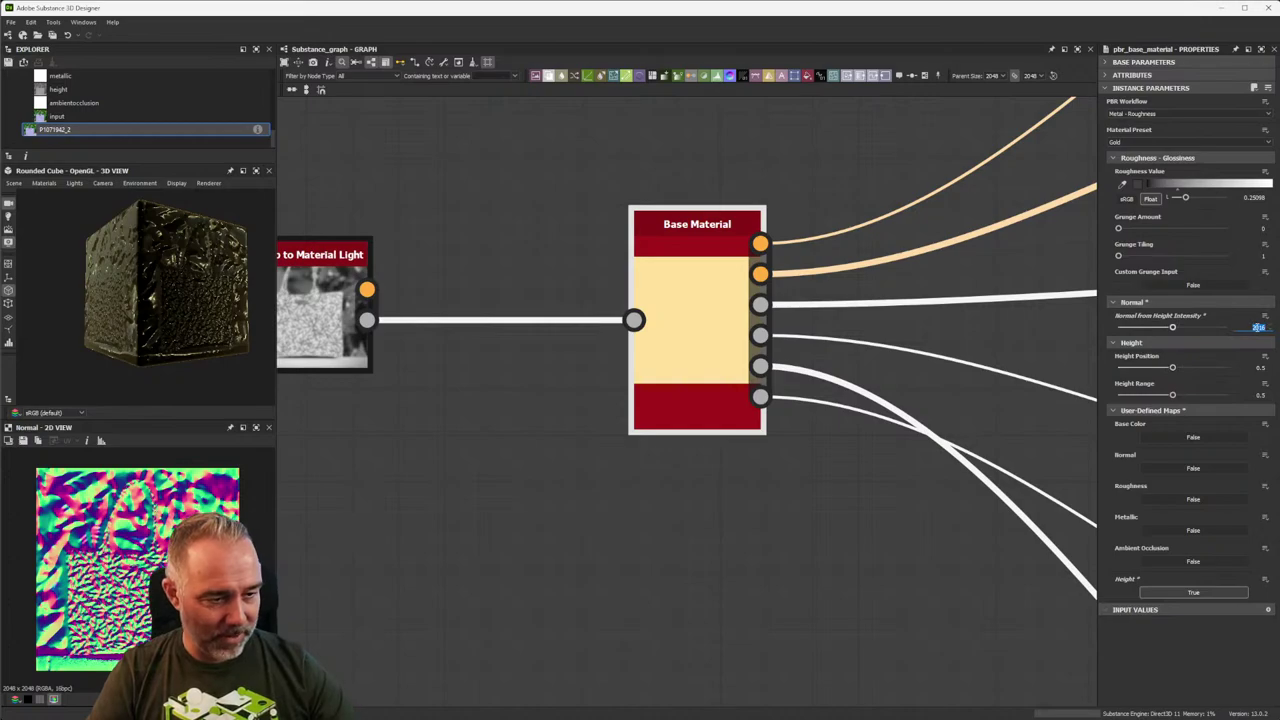
pyautogui.write('2')
pyautogui.press('Return')
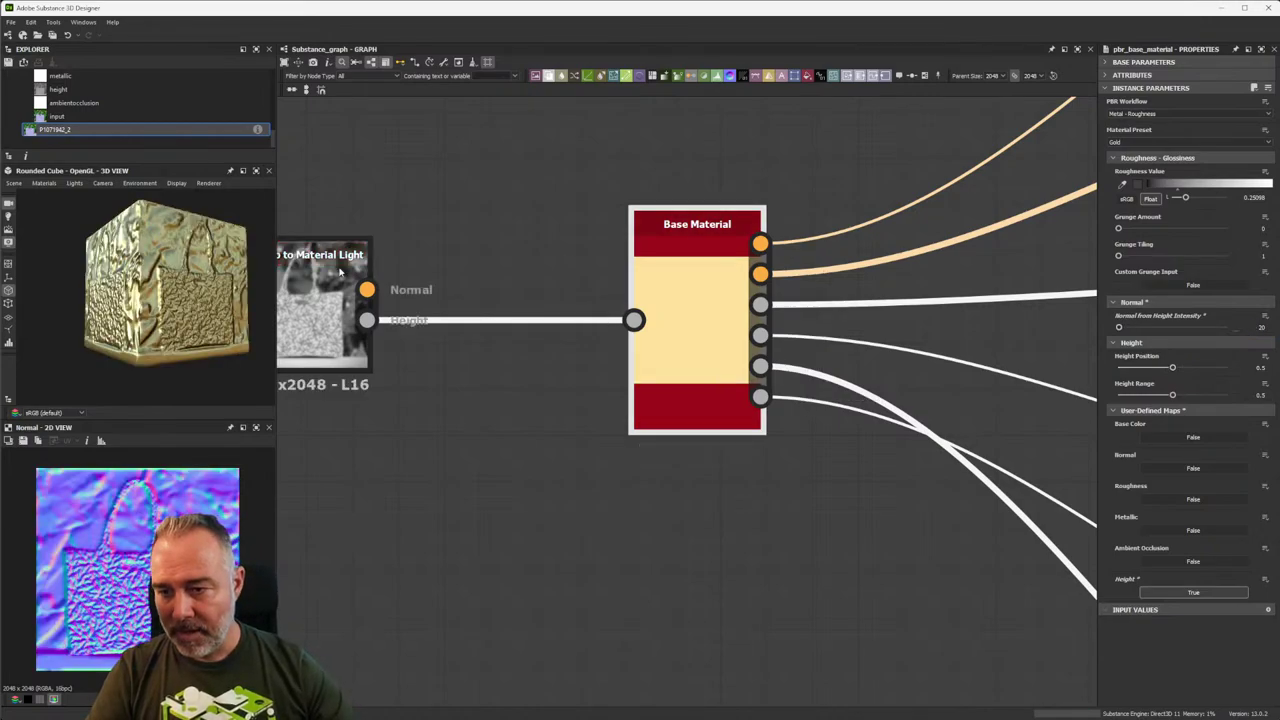
# Inspect the embossed gold cube and move the input node beside Bitmap to Material Light.
pyautogui.moveTo(170, 290); pyautogui.dragTo(100, 282)
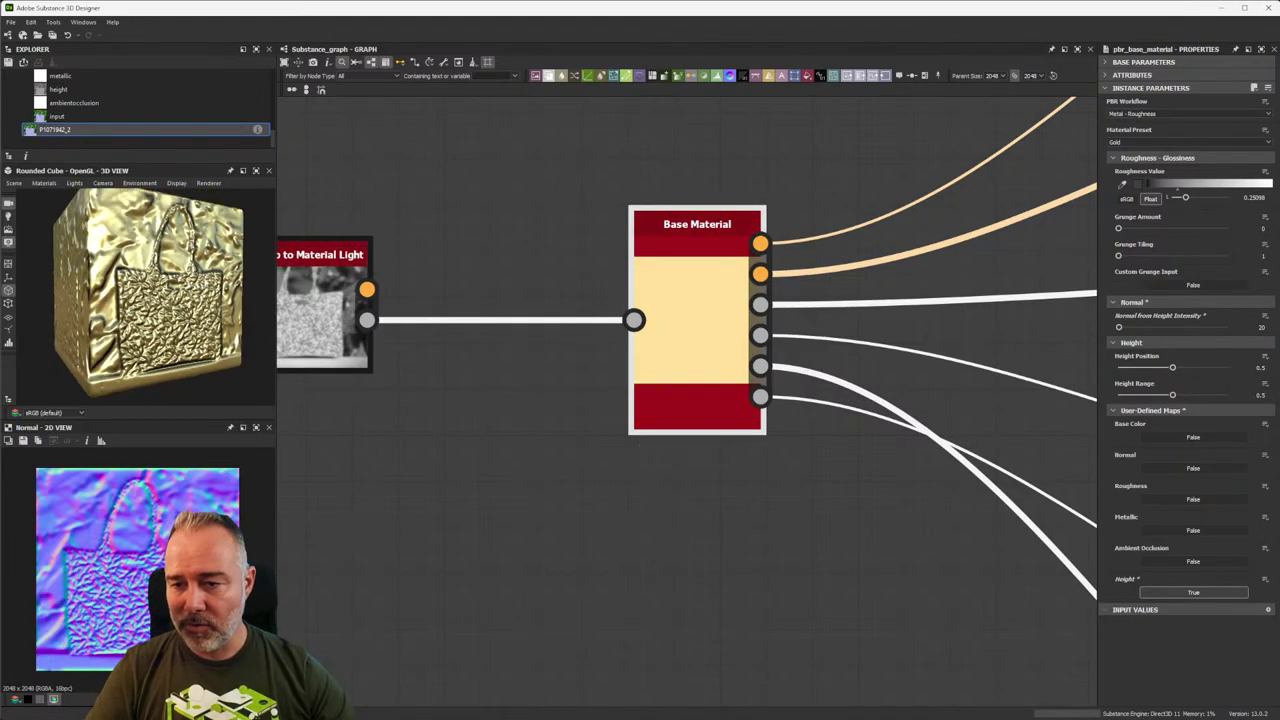
pyautogui.scroll(5, 205, 288)
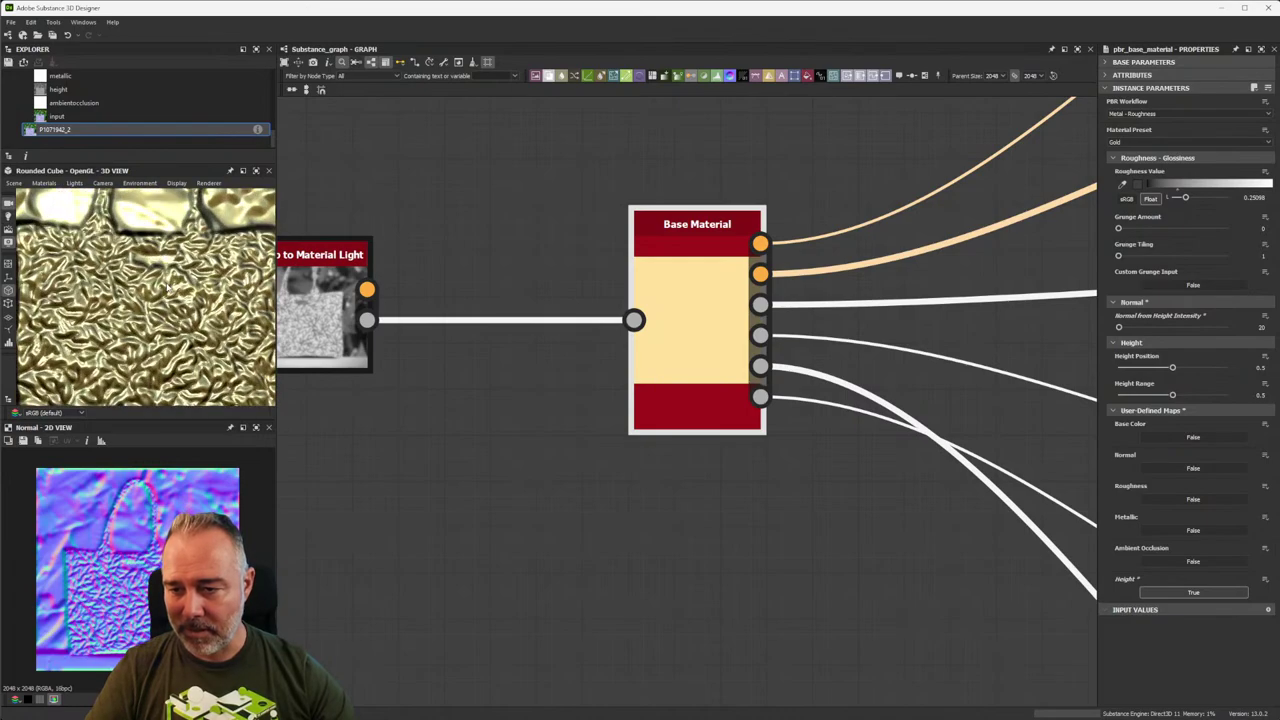
pyautogui.scroll(-5, 168, 287)
pyautogui.moveTo(168, 287)
pyautogui.mouseDown()
pyautogui.moveTo(153, 289)
pyautogui.moveTo(185, 296)
pyautogui.mouseUp()
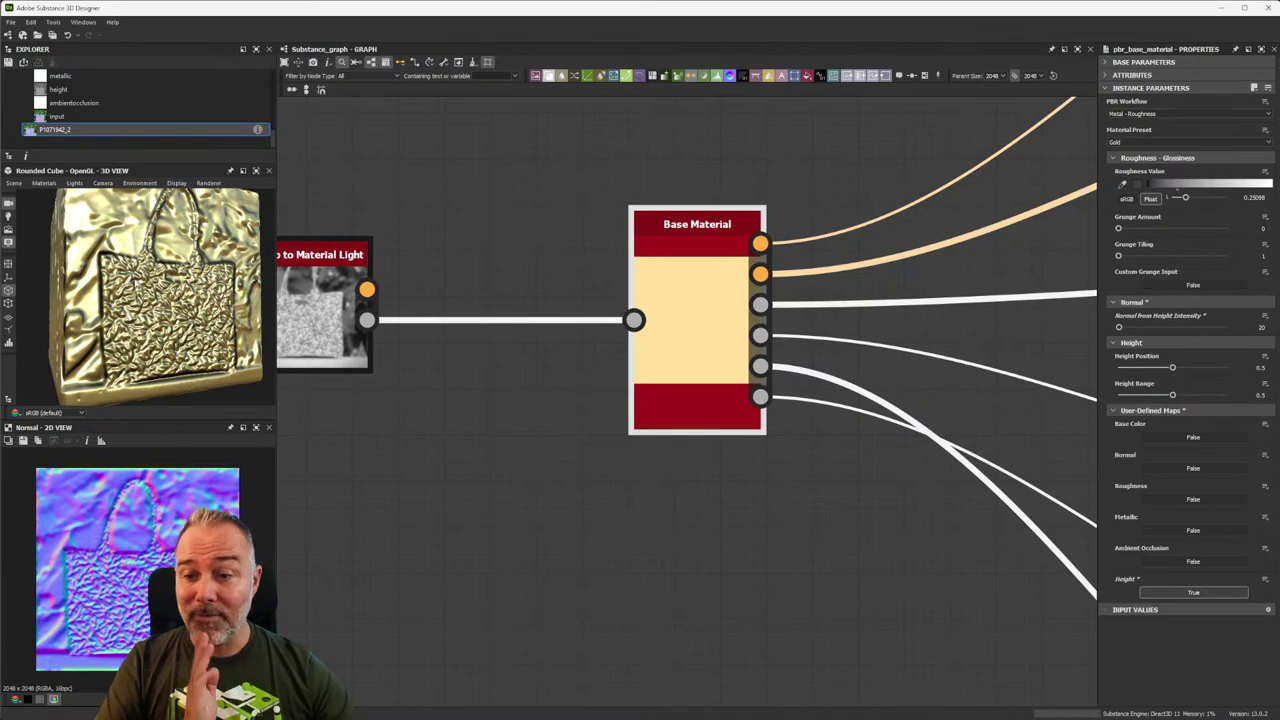
pyautogui.scroll(-3, 185, 296)
pyautogui.moveTo(383, 274); pyautogui.dragTo(638, 317, button='middle')
pyautogui.scroll(-5, 530, 302)
pyautogui.moveTo(443, 296); pyautogui.dragTo(484, 322)
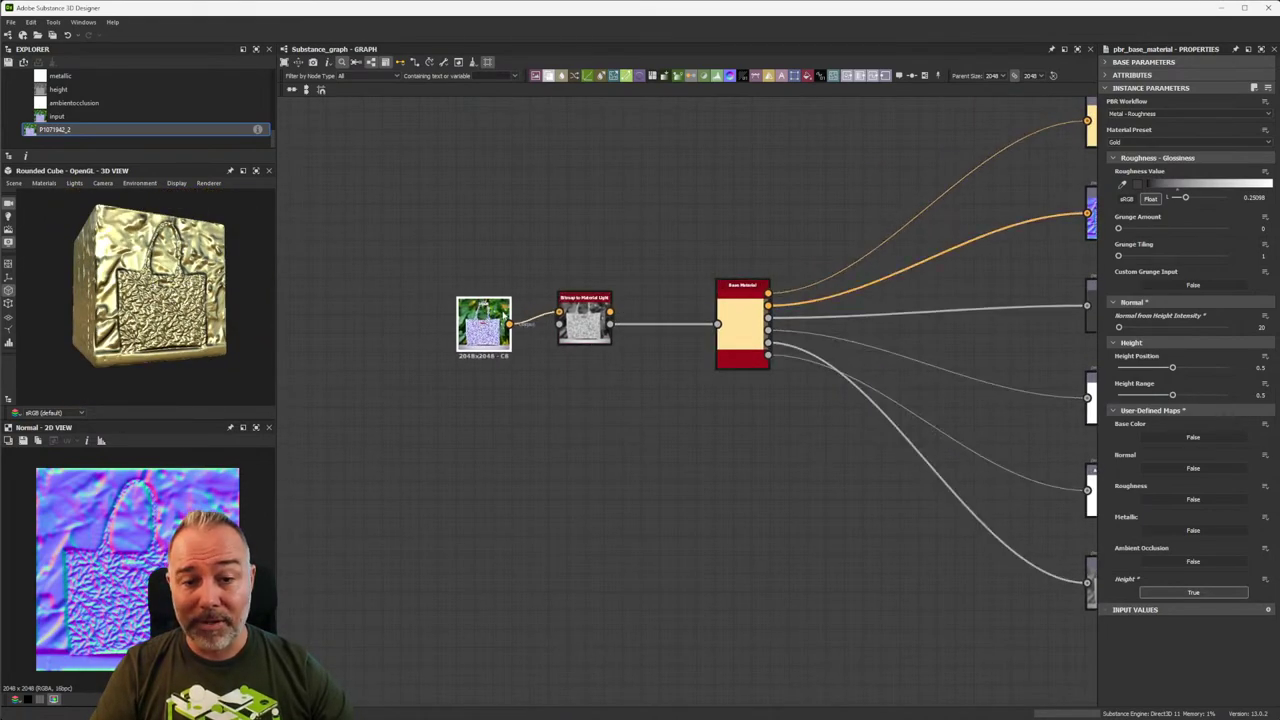
# Tidy the layout of input, Bitmap to Material Light and Base Material nodes.
pyautogui.moveTo(588, 330); pyautogui.dragTo(616, 333)
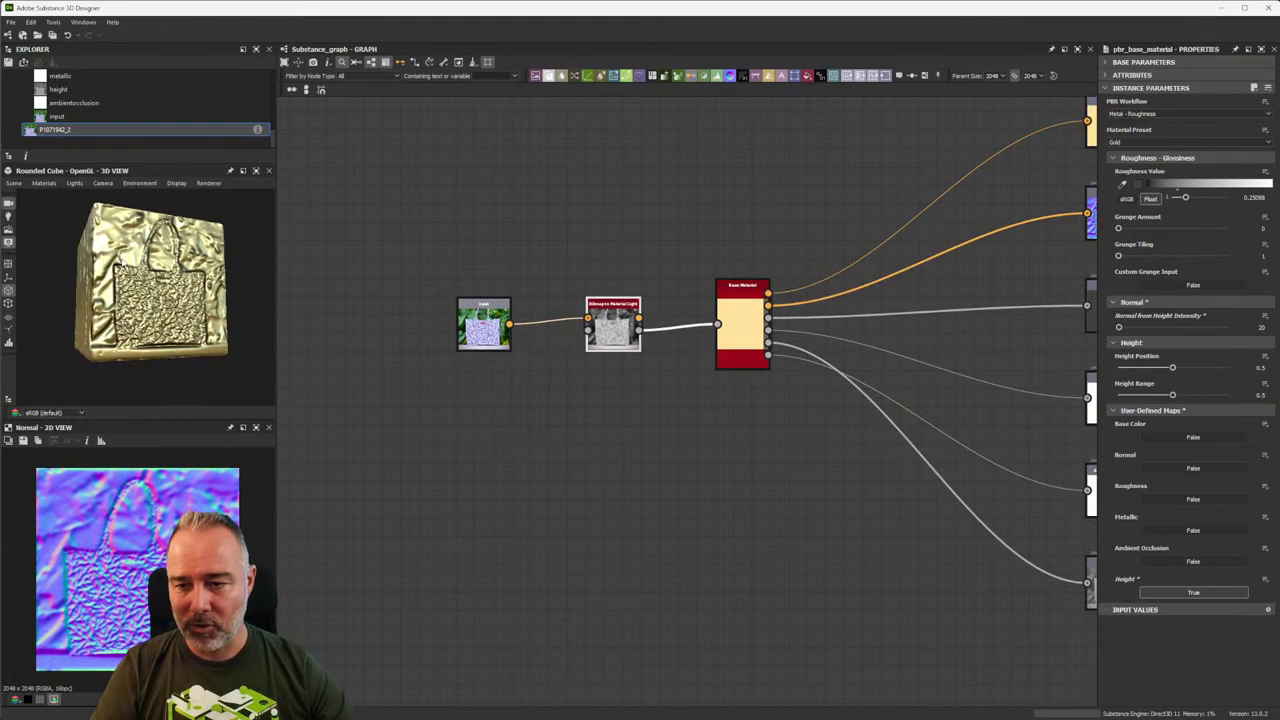
pyautogui.moveTo(623, 371); pyautogui.dragTo(491, 380, button='middle')
pyautogui.scroll(2, 416, 365)
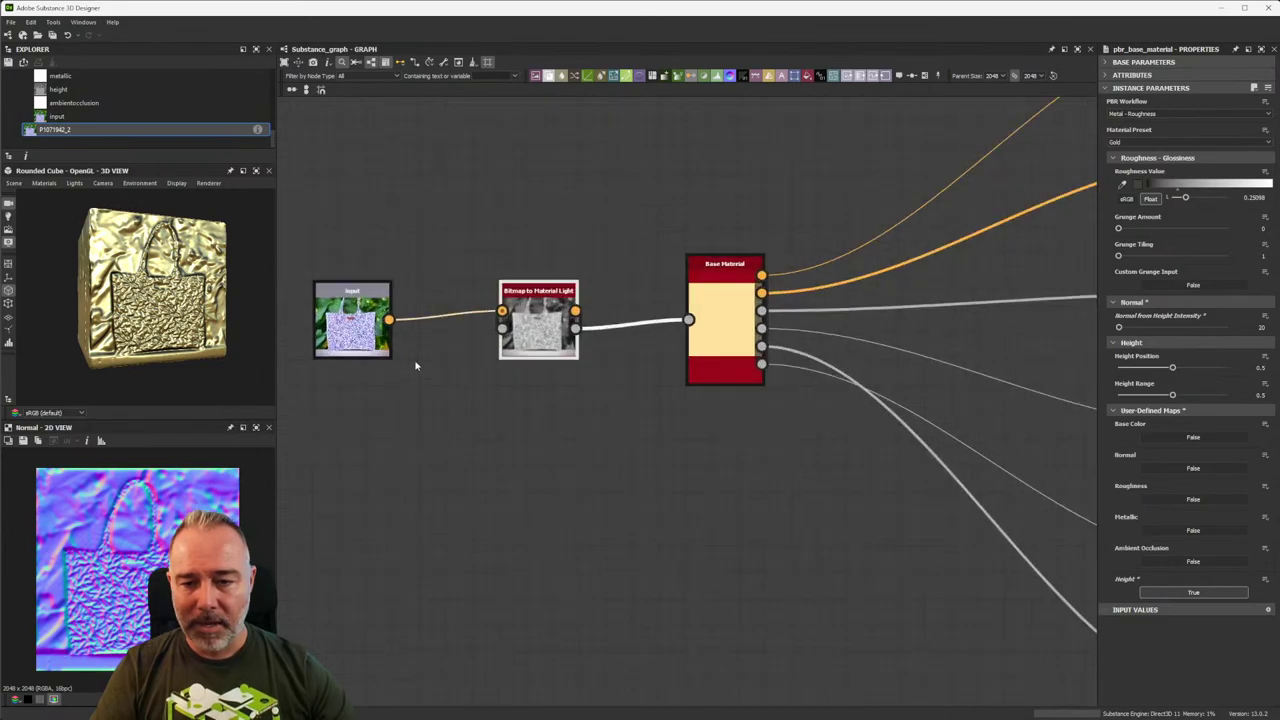
pyautogui.moveTo(416, 365); pyautogui.dragTo(465, 365, button='middle')
pyautogui.moveTo(390, 326); pyautogui.dragTo(416, 330)
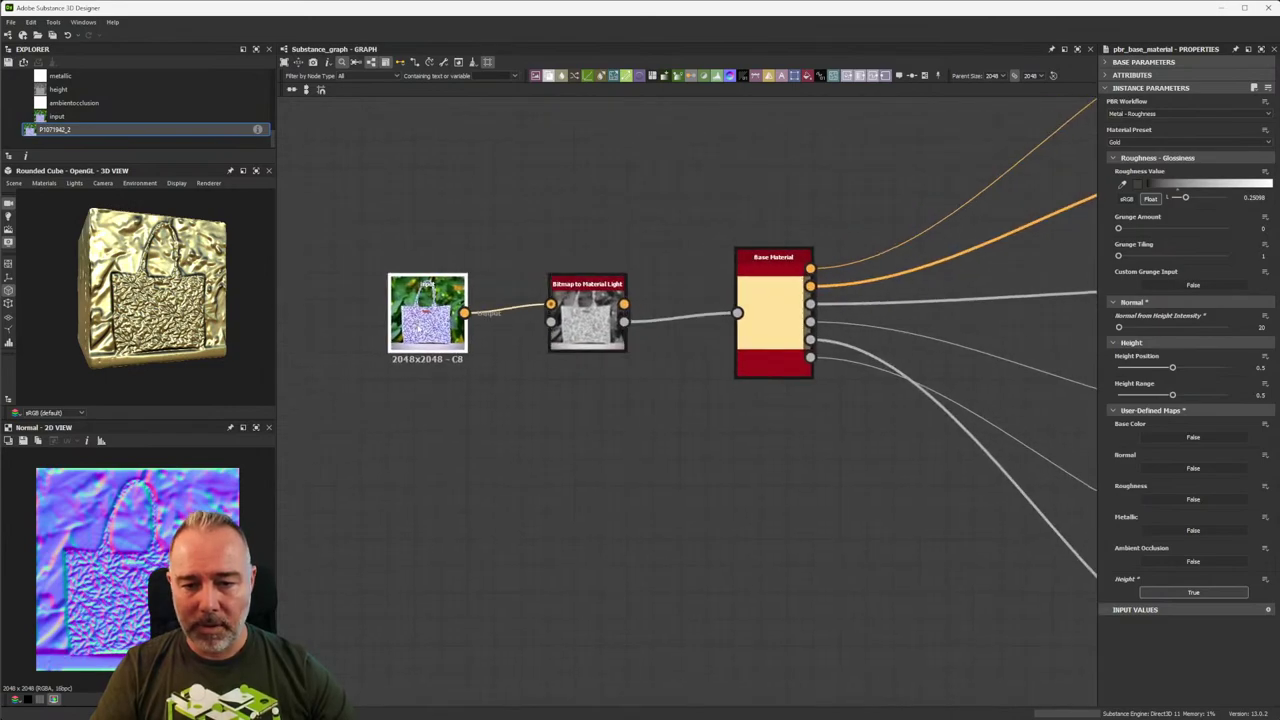
pyautogui.click(761, 302)
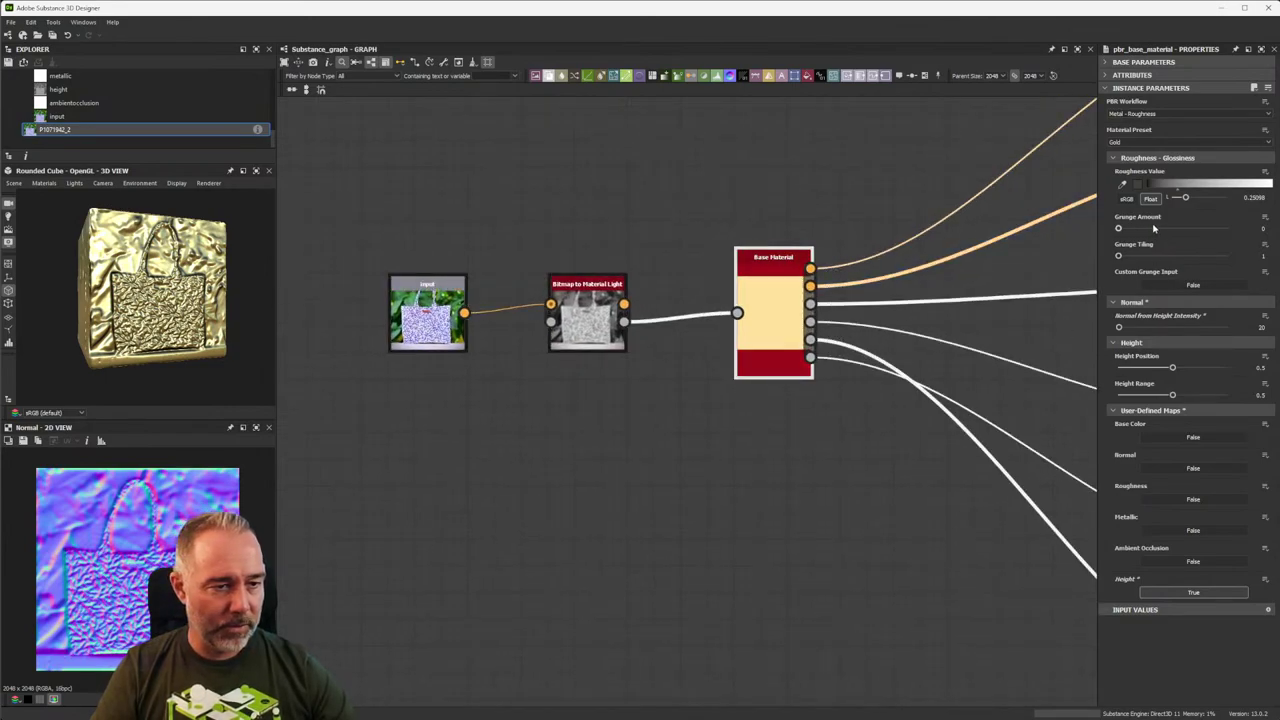
pyautogui.scroll(-3, 920, 166)
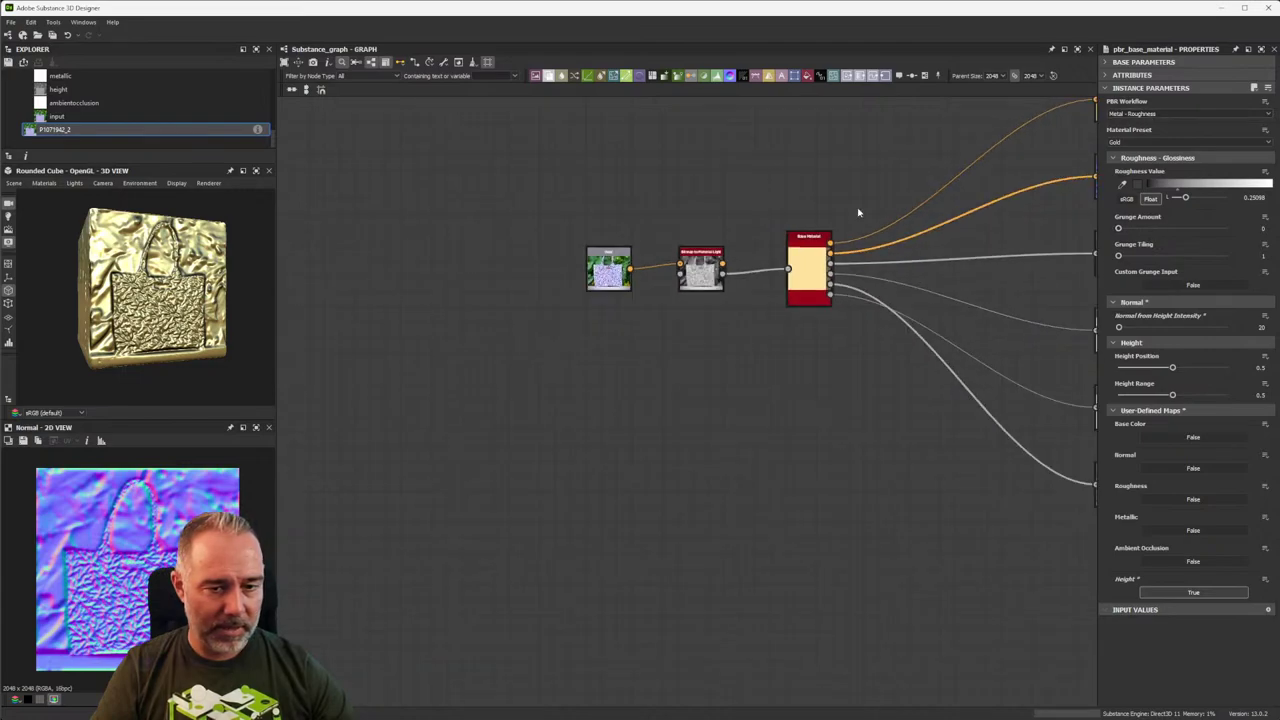
pyautogui.moveTo(871, 252); pyautogui.dragTo(791, 328, button='middle')
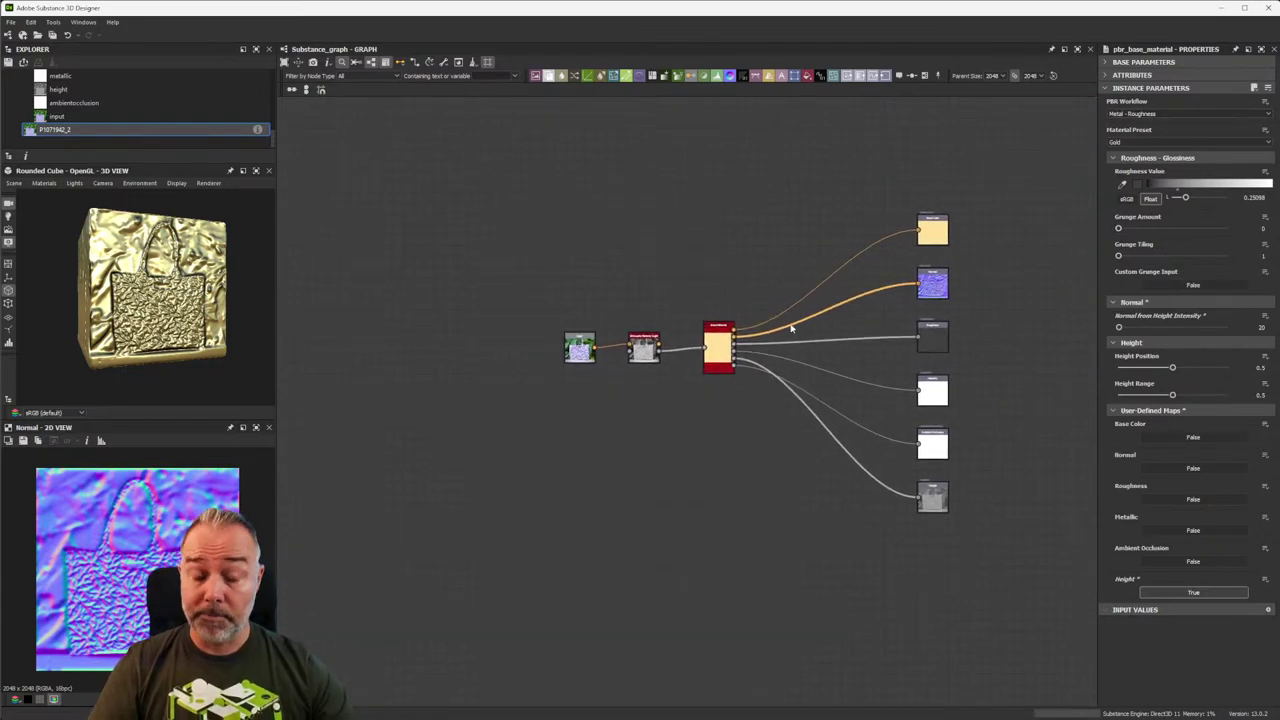
pyautogui.press('f')
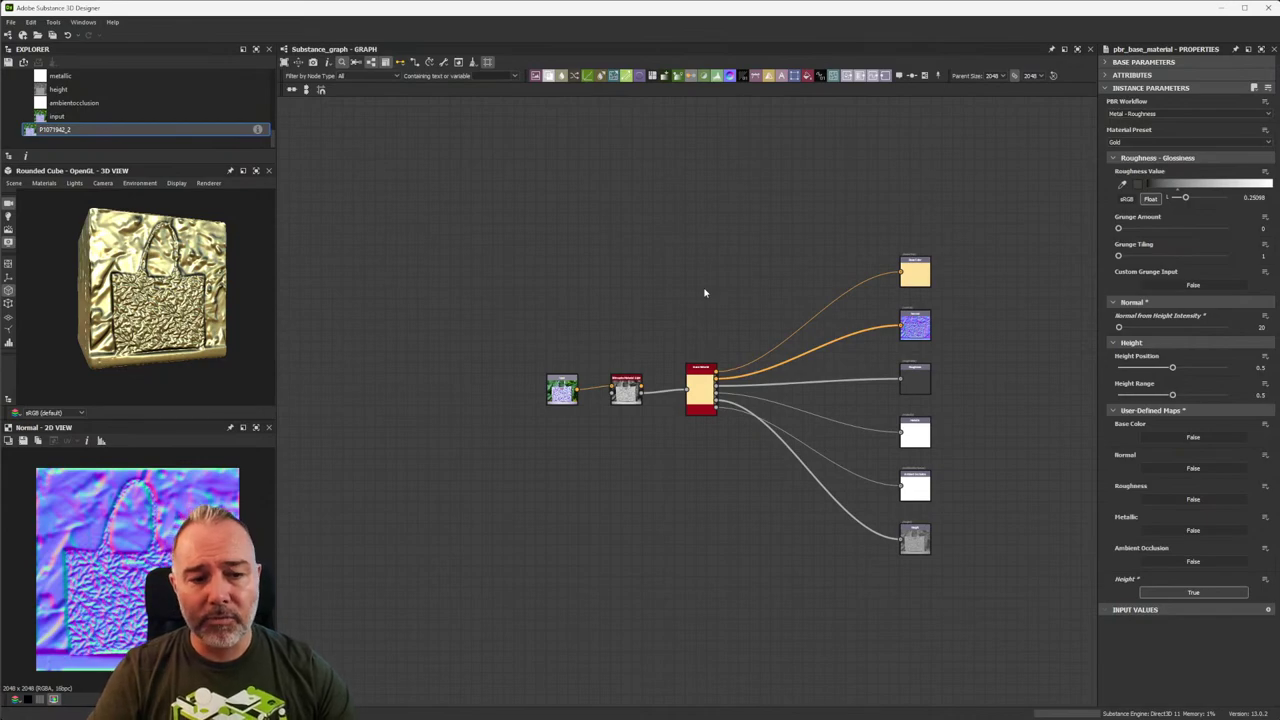
pyautogui.moveTo(626, 391)
pyautogui.mouseDown()
pyautogui.moveTo(639, 395)
pyautogui.moveTo(628, 392)
pyautogui.mouseUp()
# Choose Publish .sbsar file for the Unsaved Package in the Explorer.
pyautogui.click(563, 390)
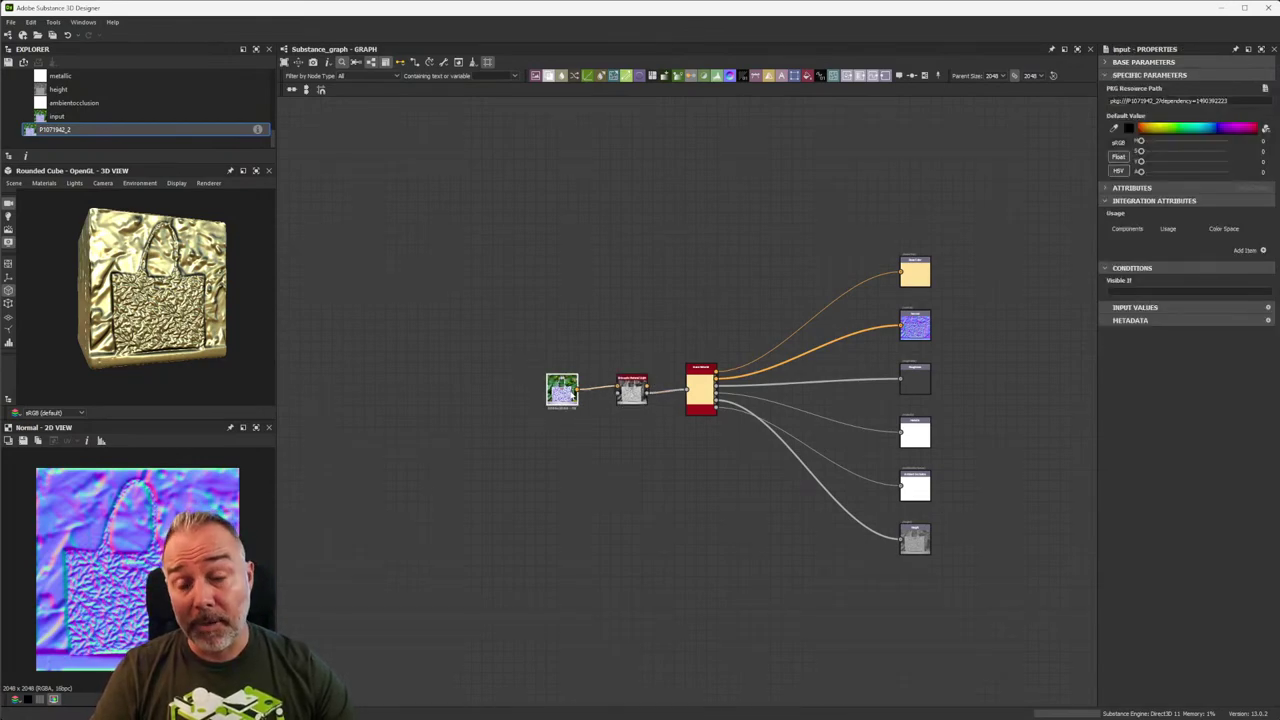
pyautogui.moveTo(489, 231); pyautogui.dragTo(988, 580)
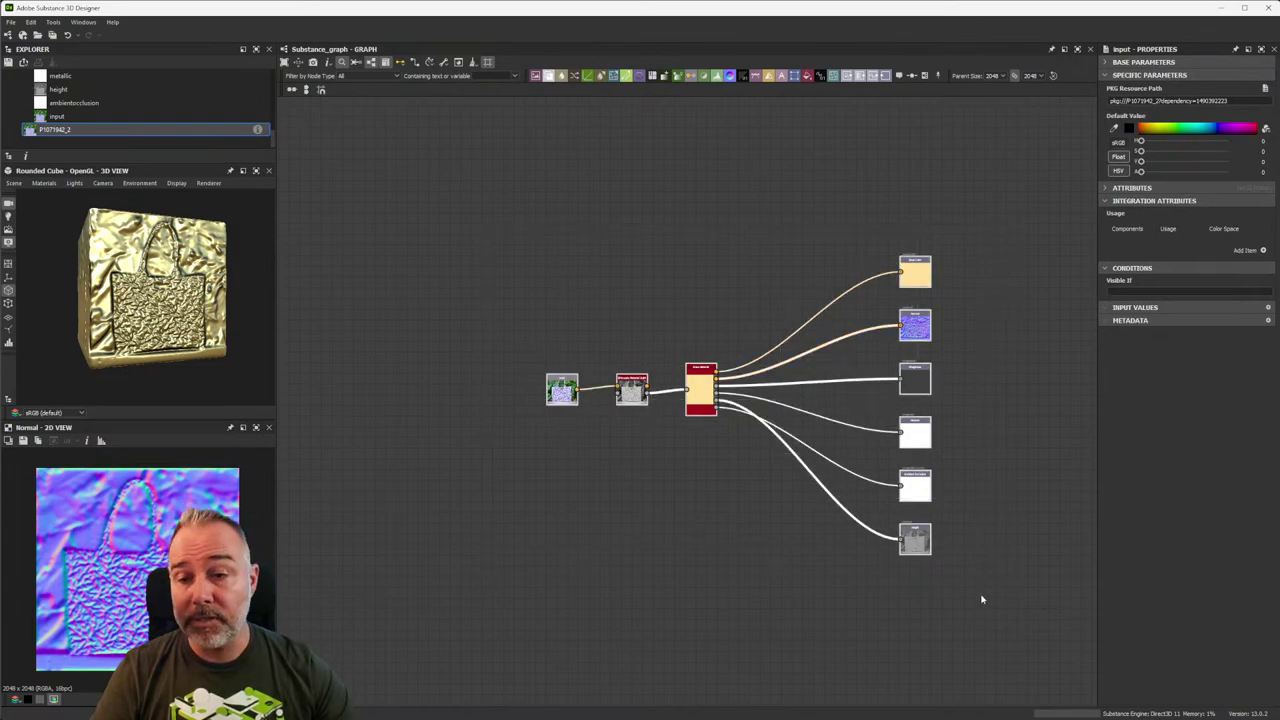
pyautogui.scroll(3, 58, 133)
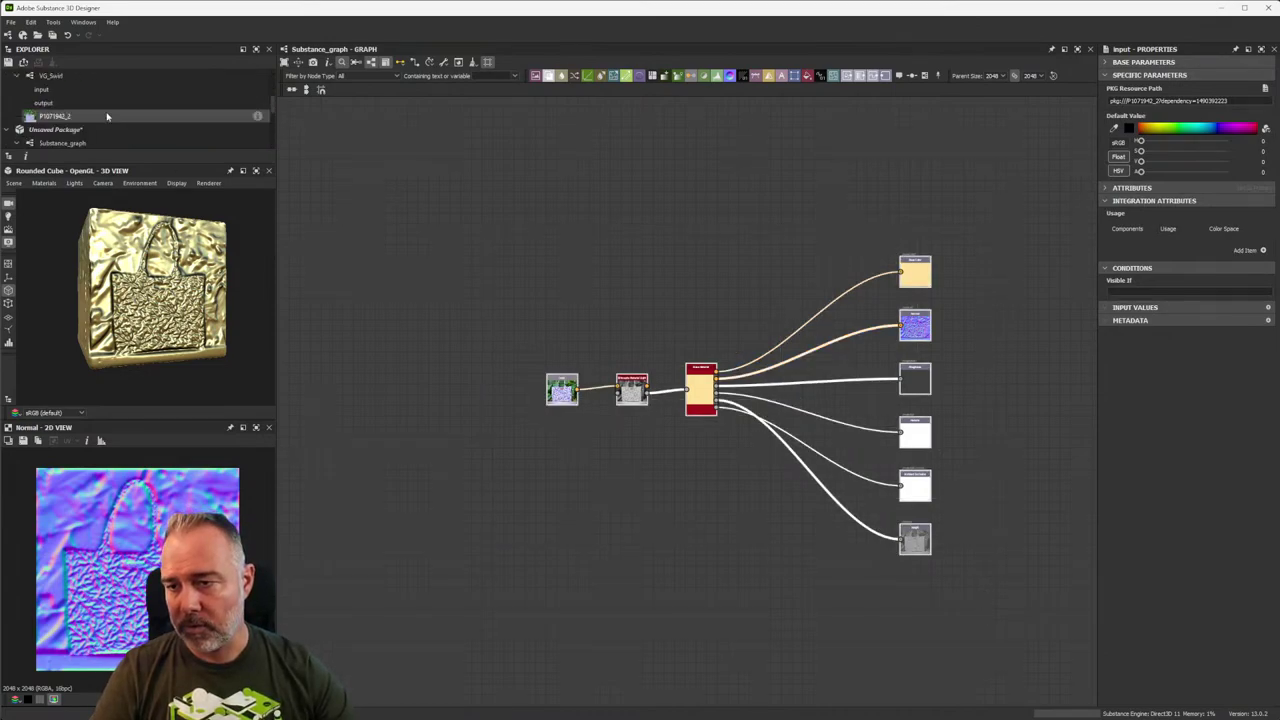
pyautogui.click(58, 133)
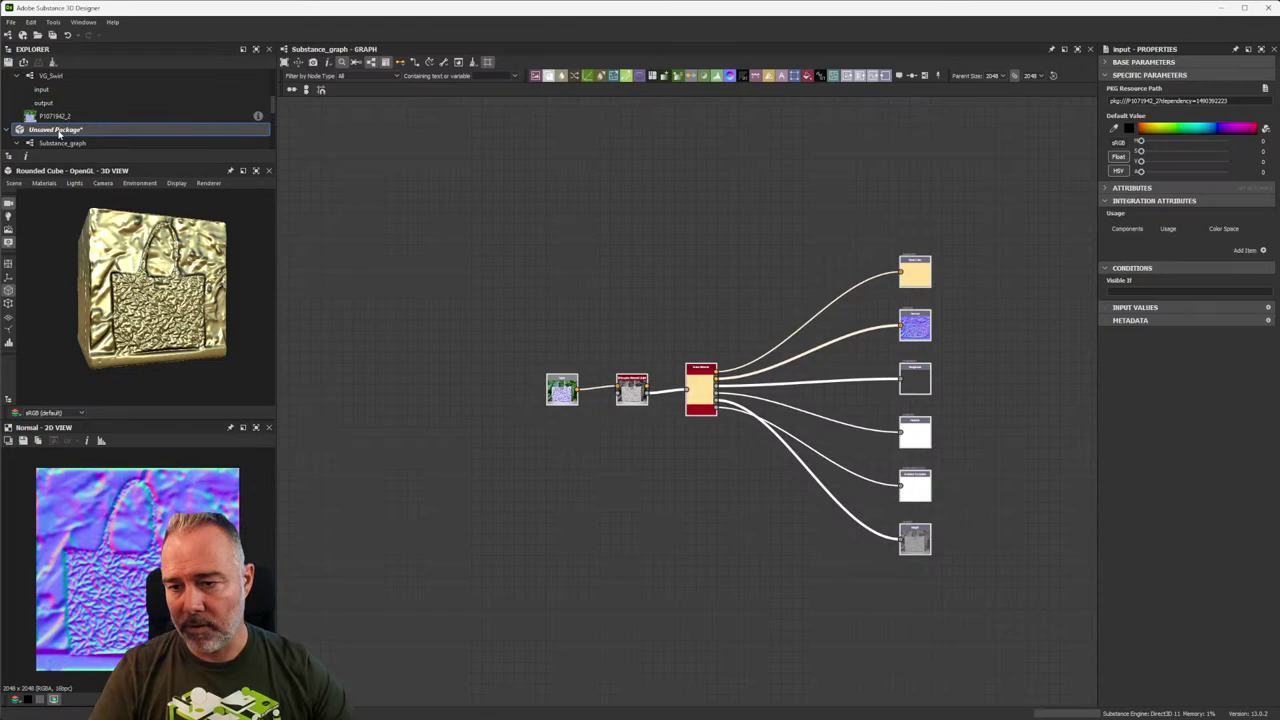
pyautogui.click(23, 62)
pyautogui.click(30, 75)
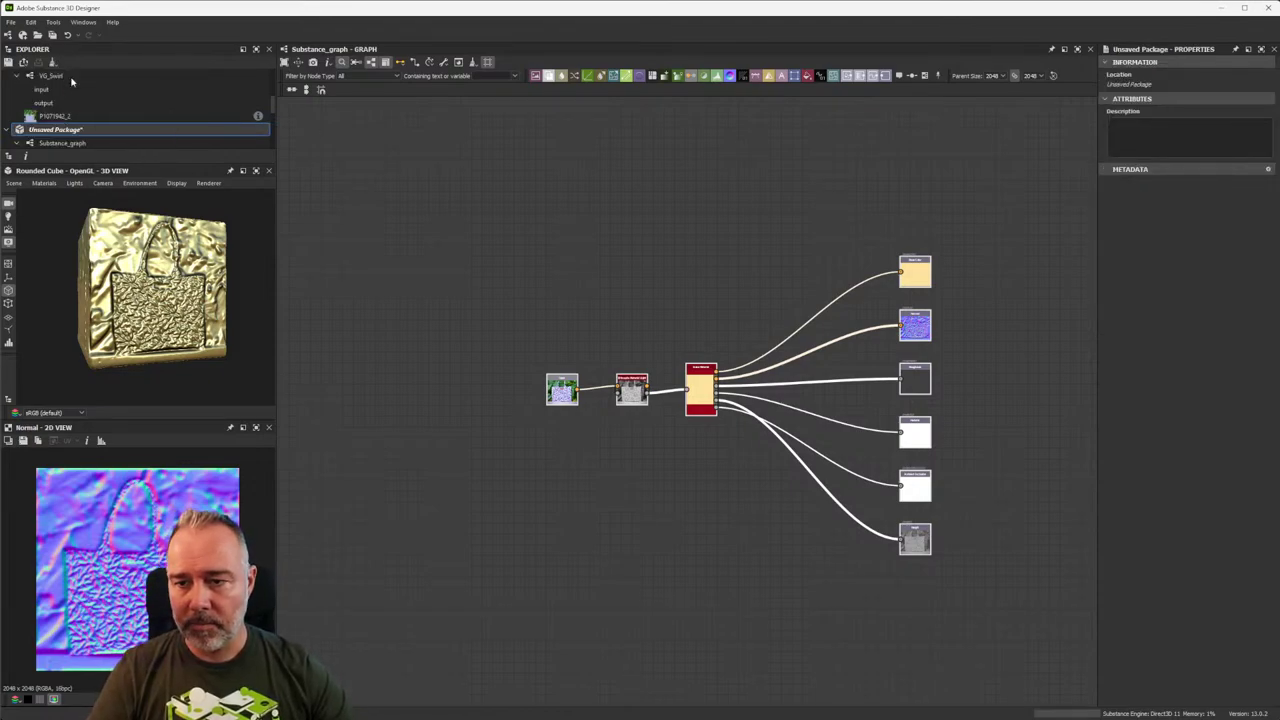
# Publish the graph as GoldIsBest.sbsar.
pyautogui.click(712, 307)
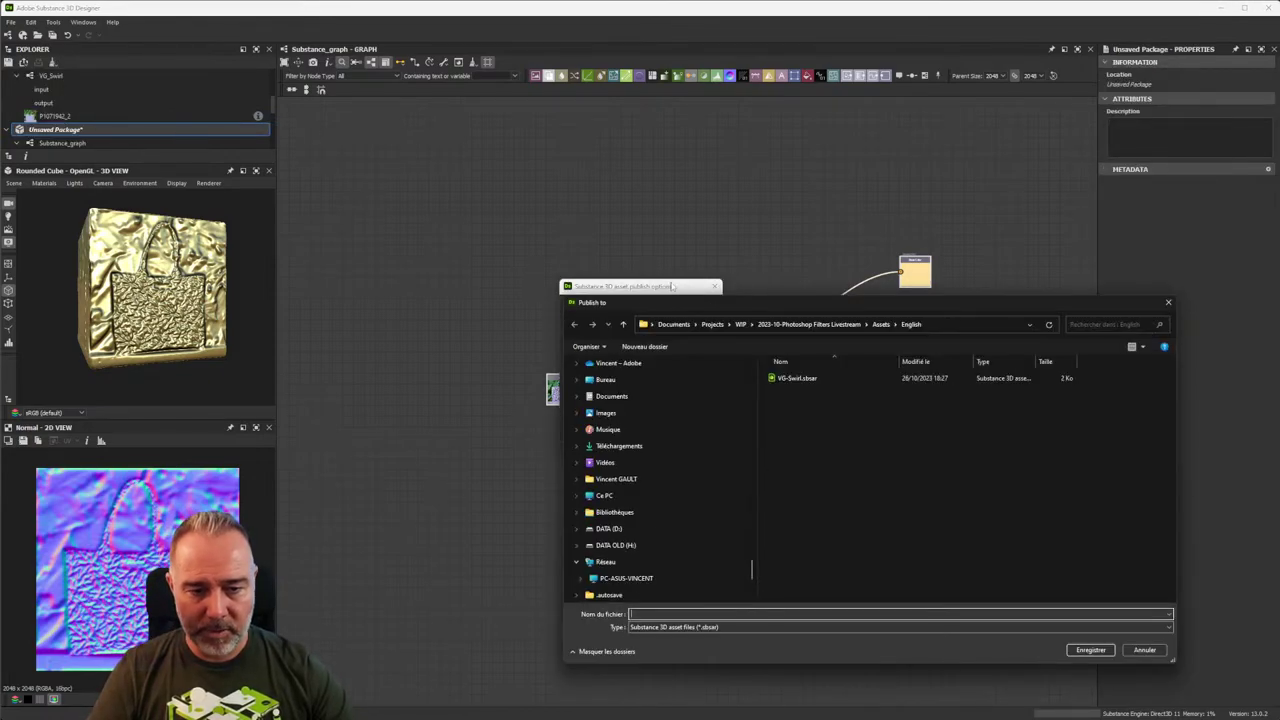
pyautogui.scroll(1, 740, 576)
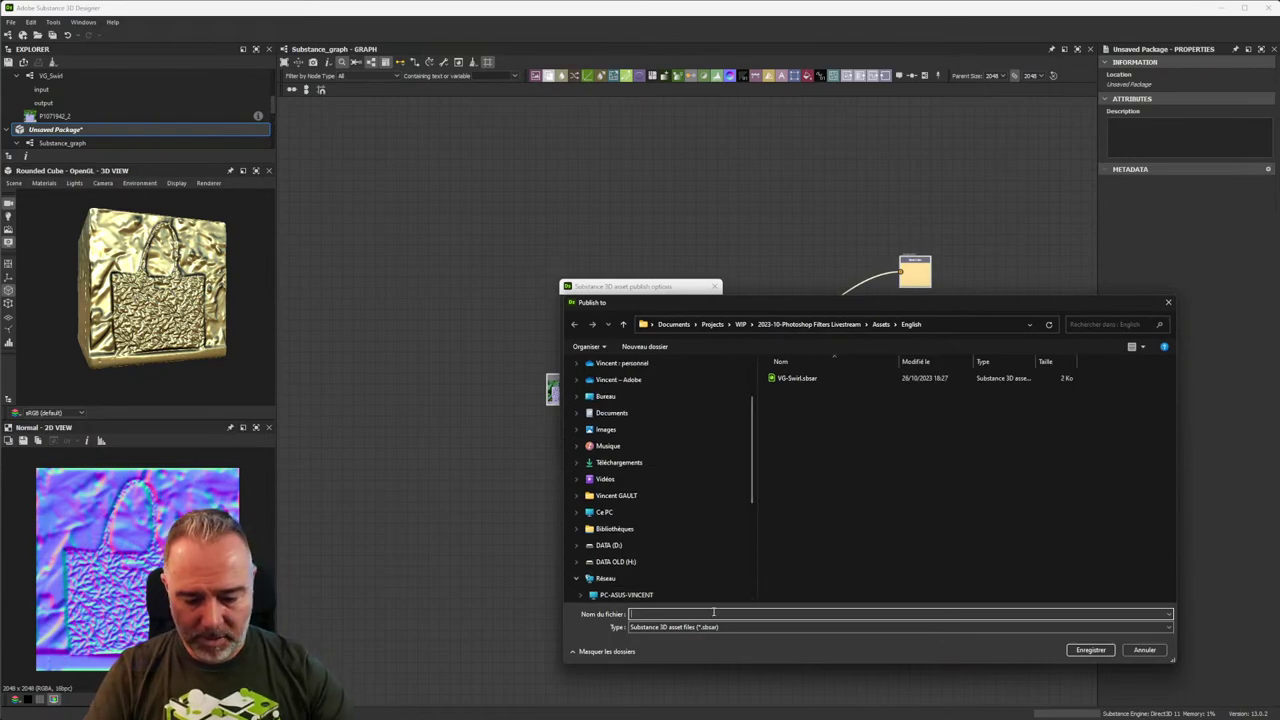
pyautogui.write('GoldF')
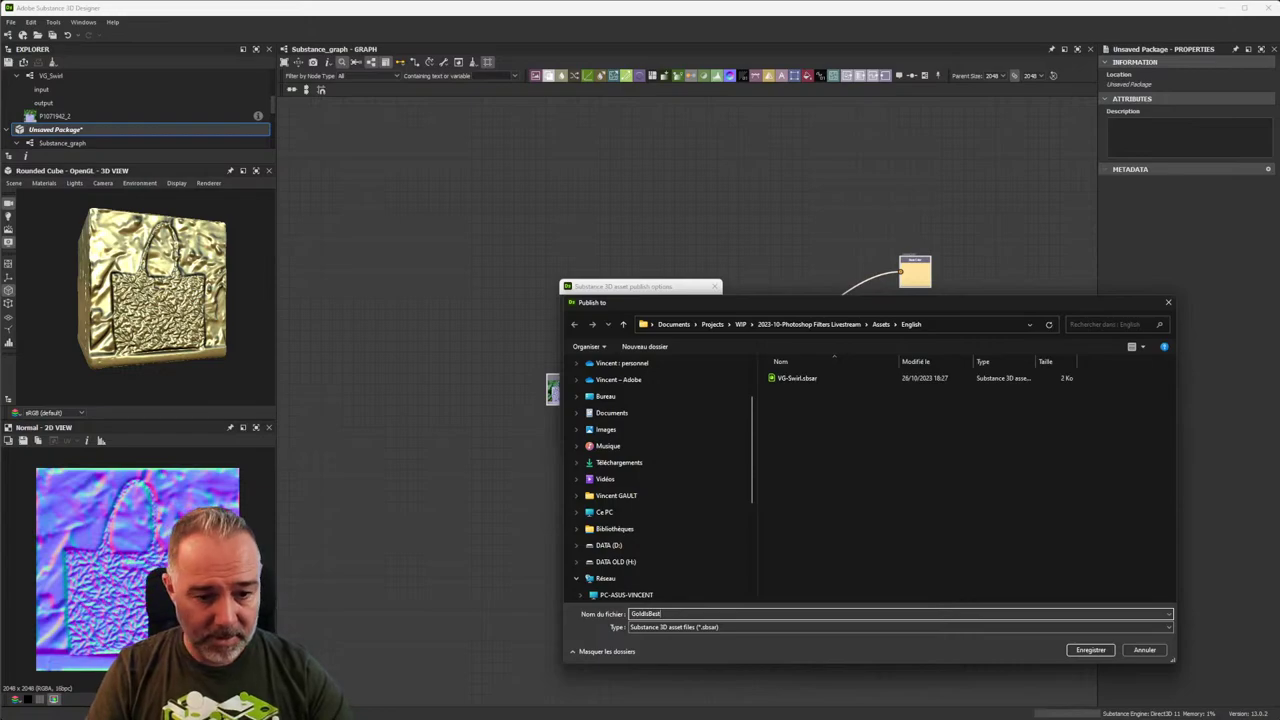
pyautogui.press('Return')
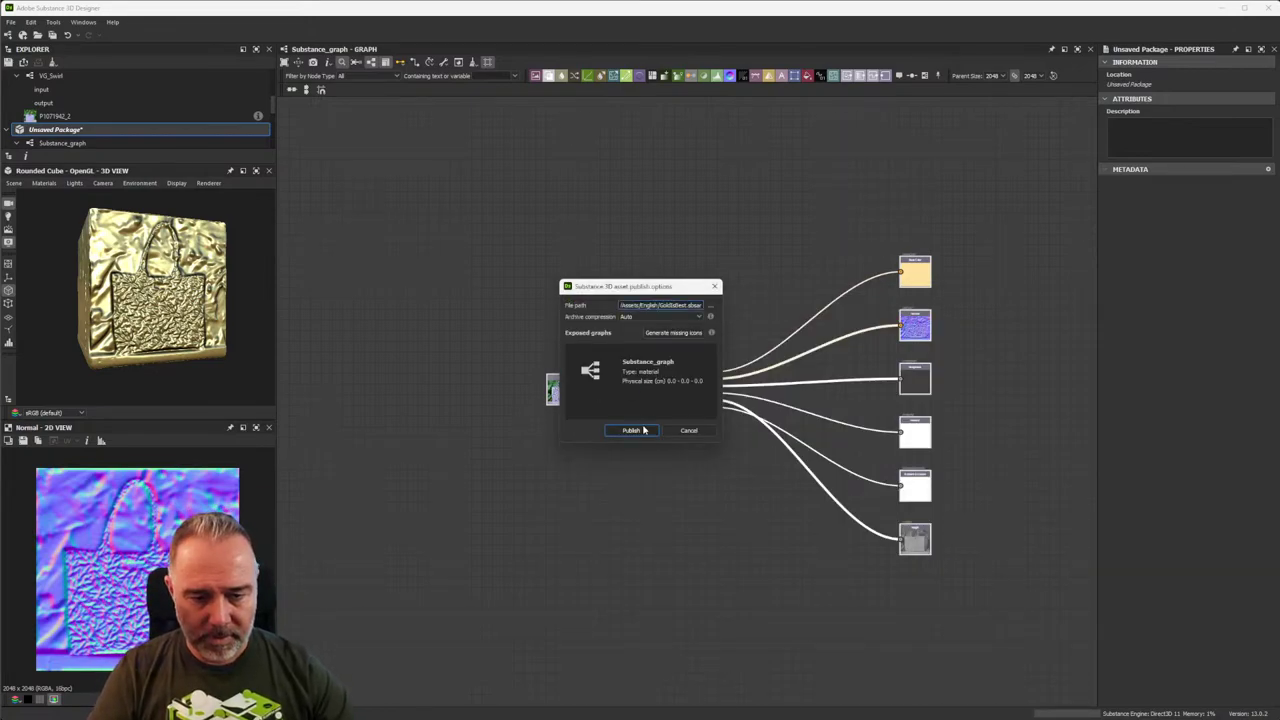
pyautogui.click(644, 430)
# Save the package as GoldIsBest.sbs and minimize Substance Designer.
pyautogui.moveTo(431, 18); pyautogui.dragTo(837, 269)
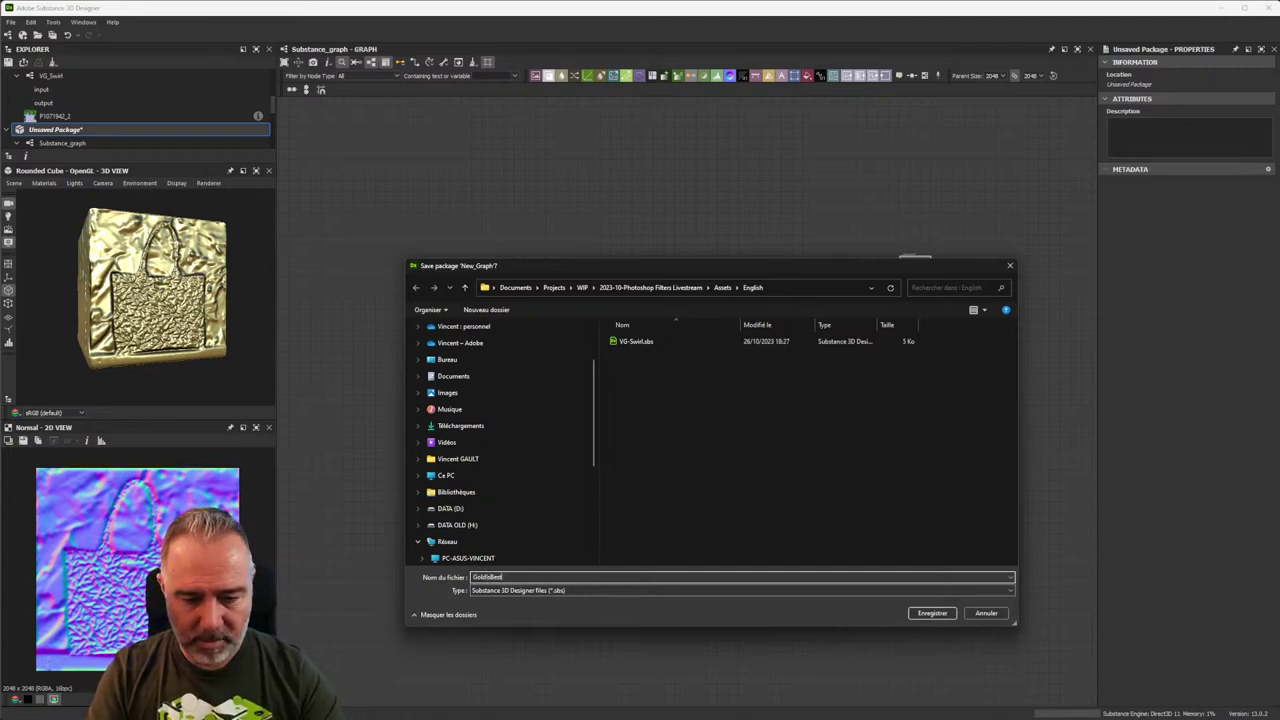
pyautogui.press('Return')
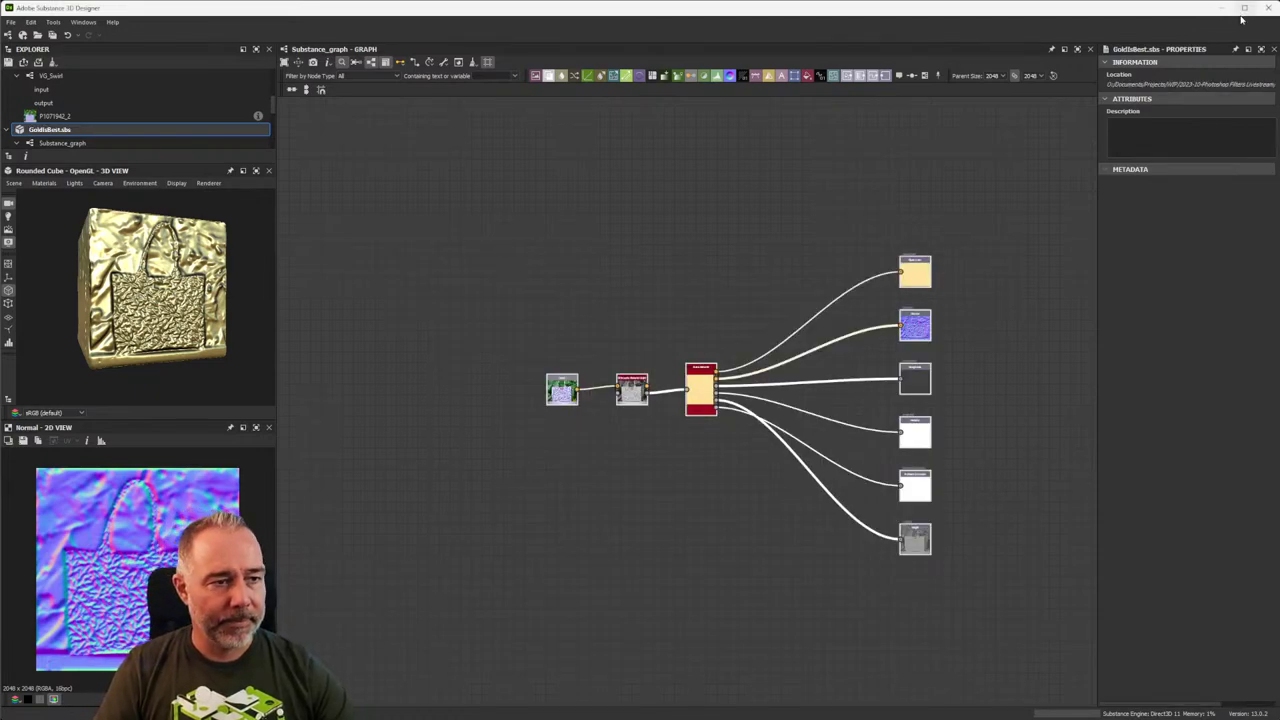
pyautogui.click(1221, 9)
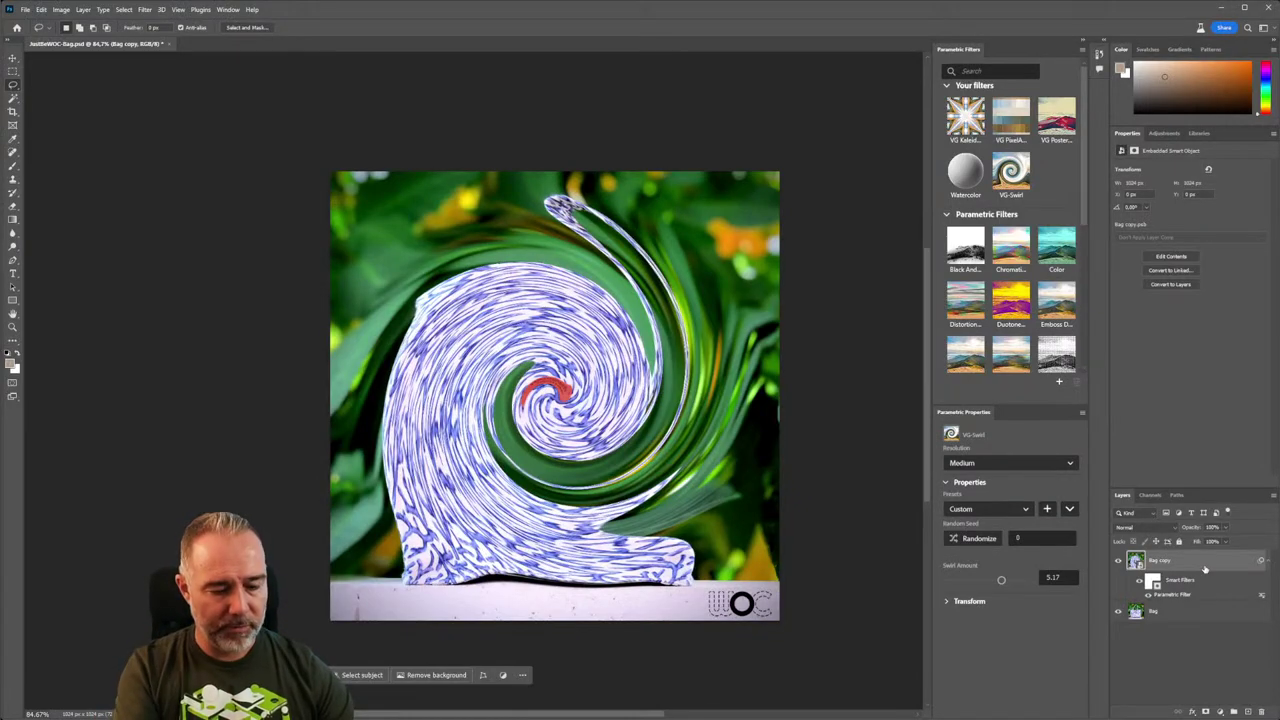
# Delete the Bag copy layer and add GoldIsBest.sbsar to the parametric filters.
pyautogui.press('Delete')
pyautogui.click(1059, 381)
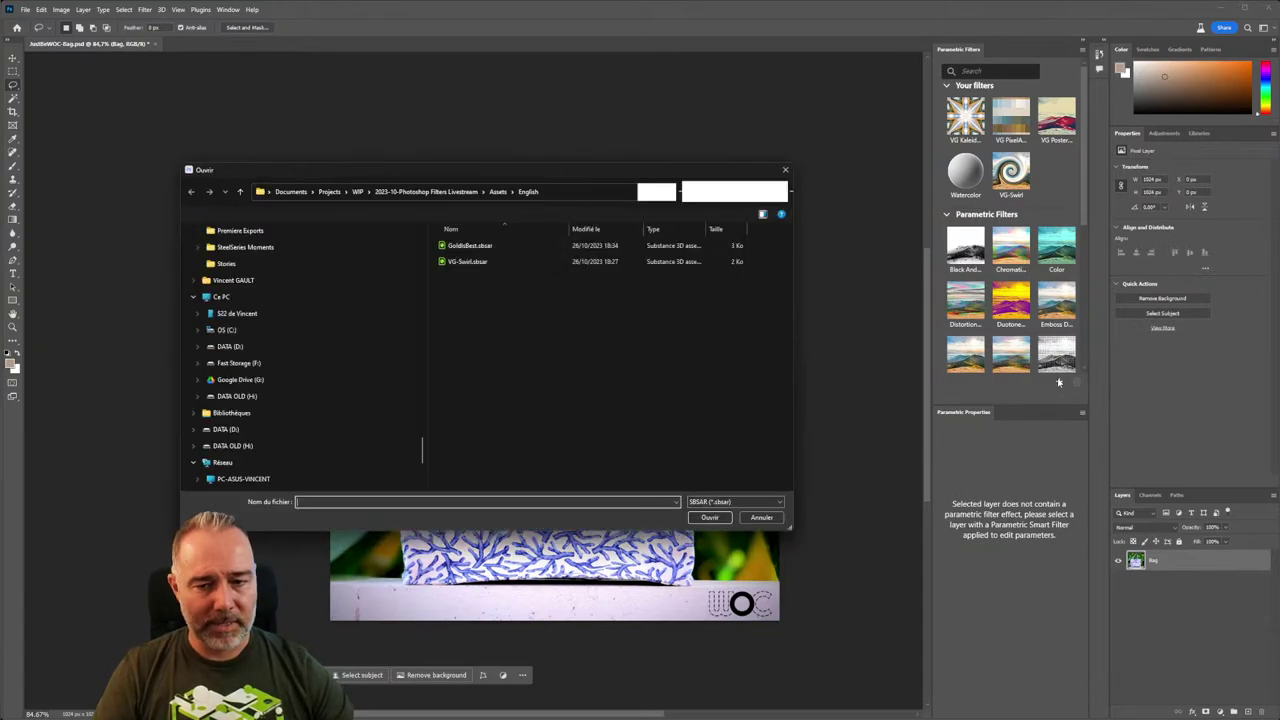
pyautogui.doubleClick(494, 245)
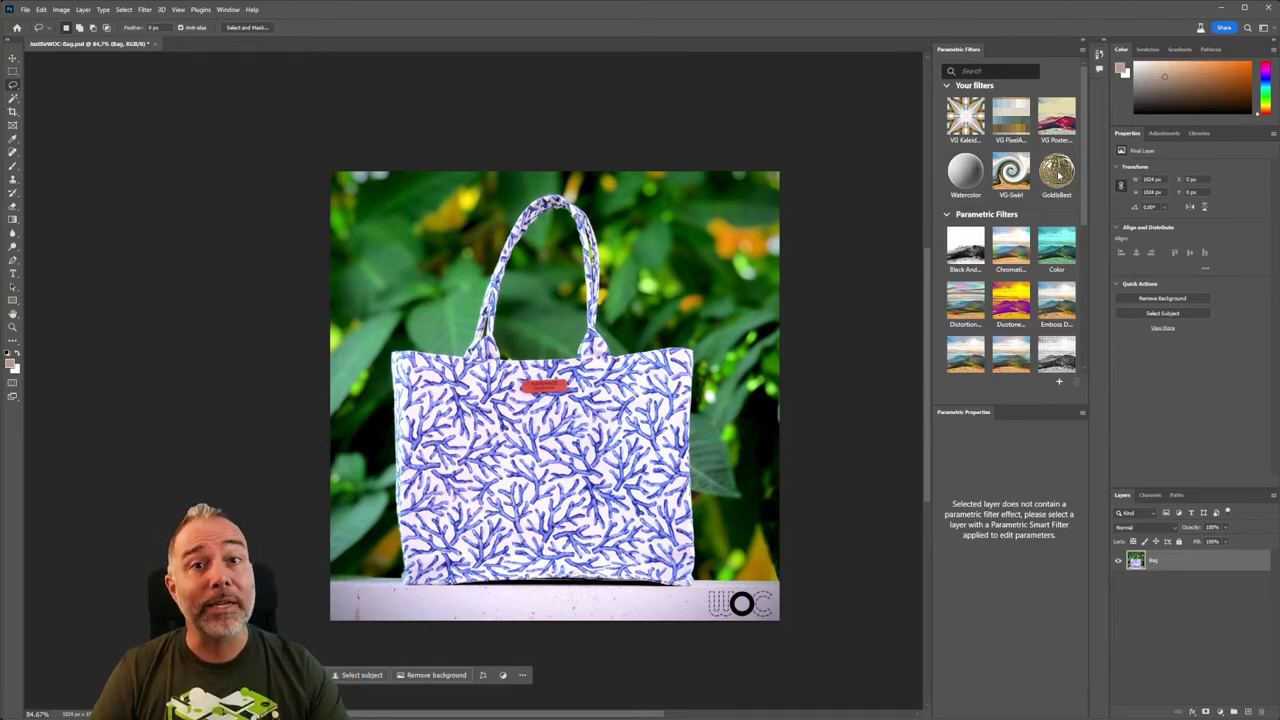
# Apply GoldIsBest to the bag with light height 19.4 and displacement 0.34.
pyautogui.click(1058, 175)
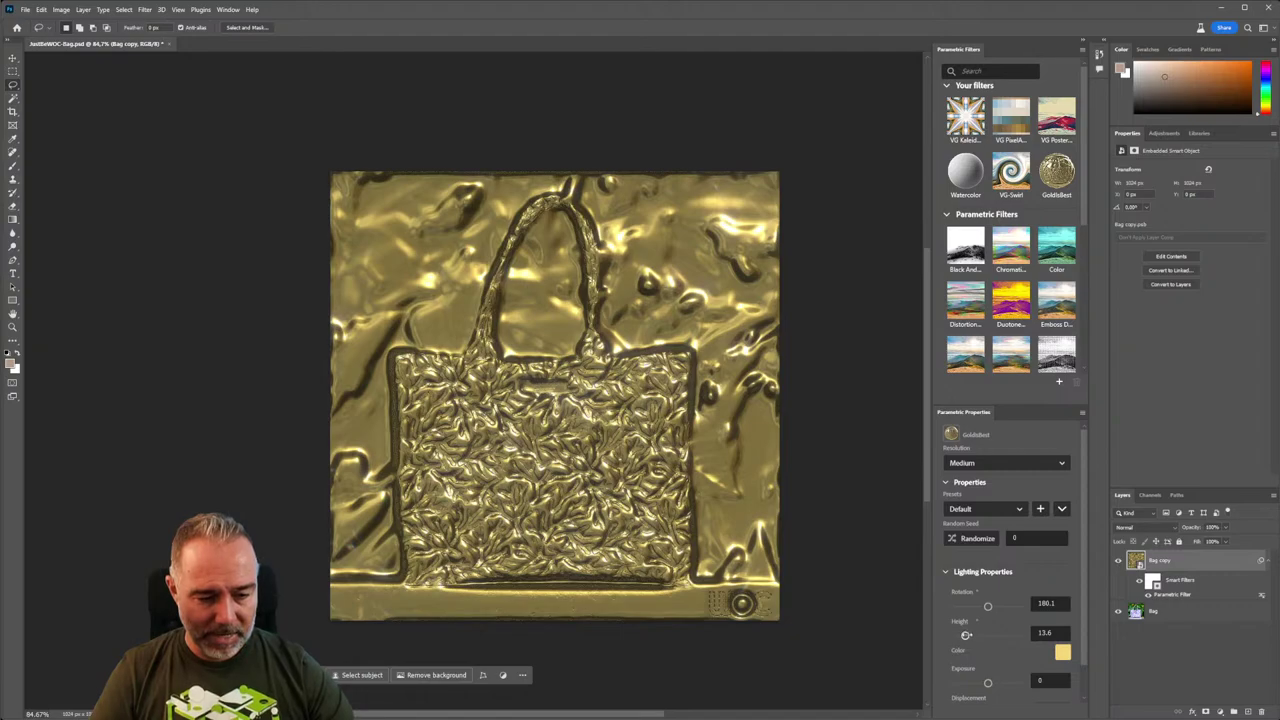
pyautogui.moveTo(966, 635); pyautogui.dragTo(980, 638)
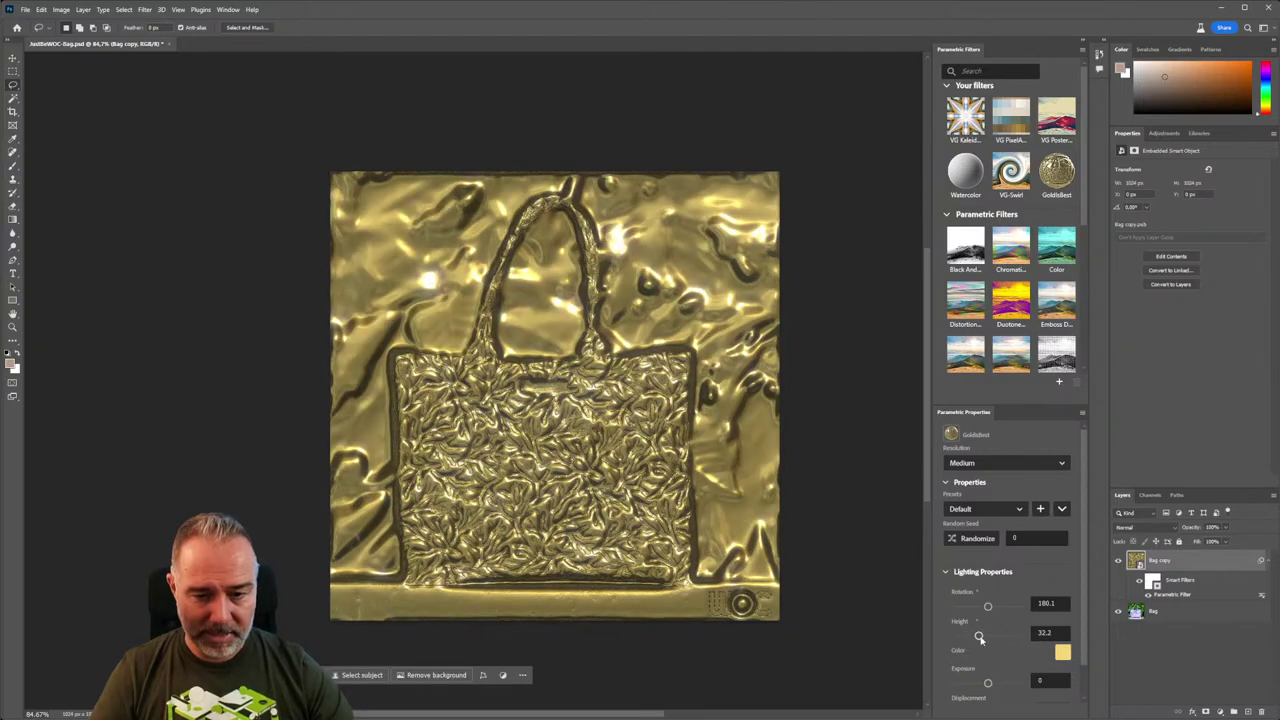
pyautogui.moveTo(980, 638); pyautogui.dragTo(969, 607)
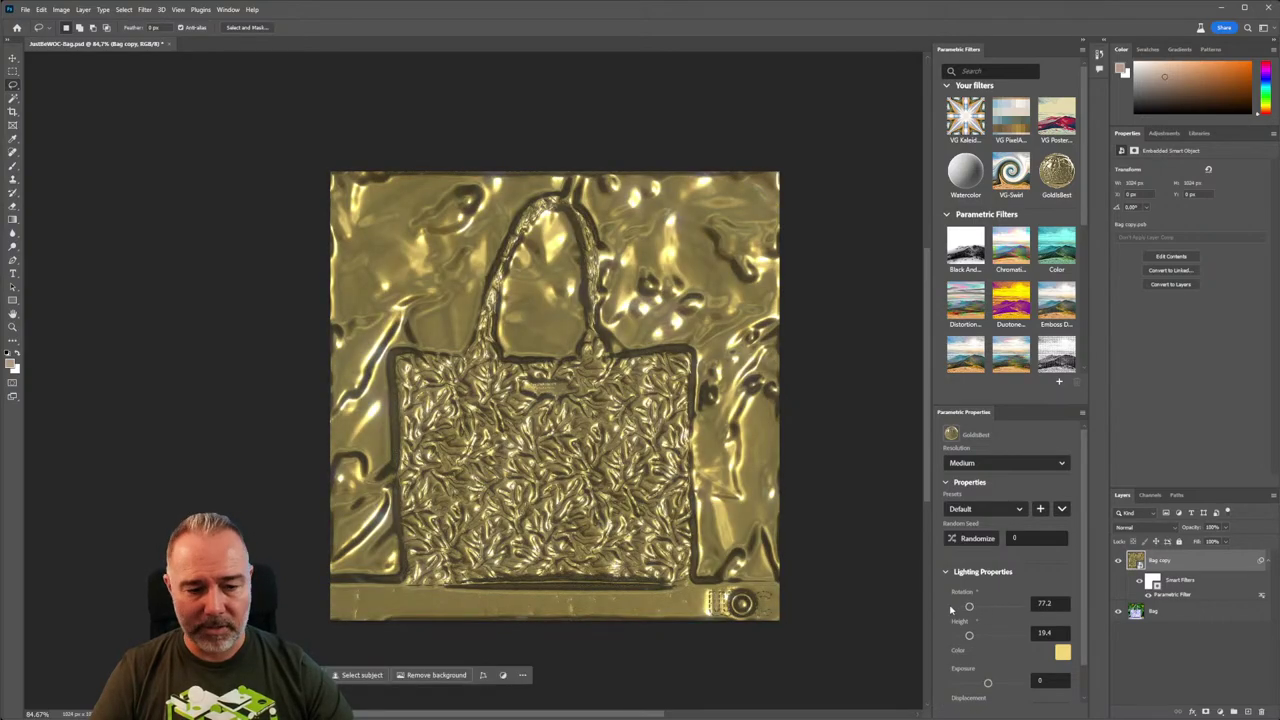
pyautogui.scroll(-1, 957, 613)
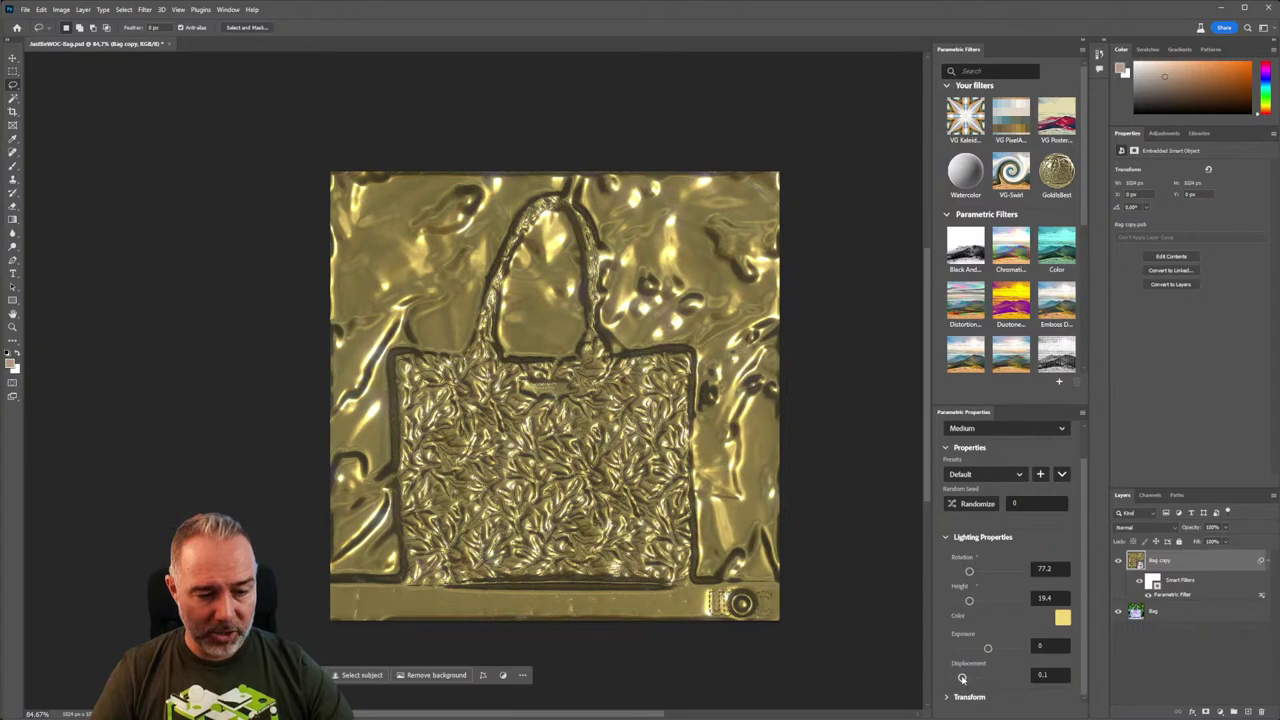
pyautogui.moveTo(962, 678)
pyautogui.mouseDown()
pyautogui.moveTo(982, 679)
pyautogui.moveTo(941, 680)
pyautogui.moveTo(971, 678)
pyautogui.mouseUp()
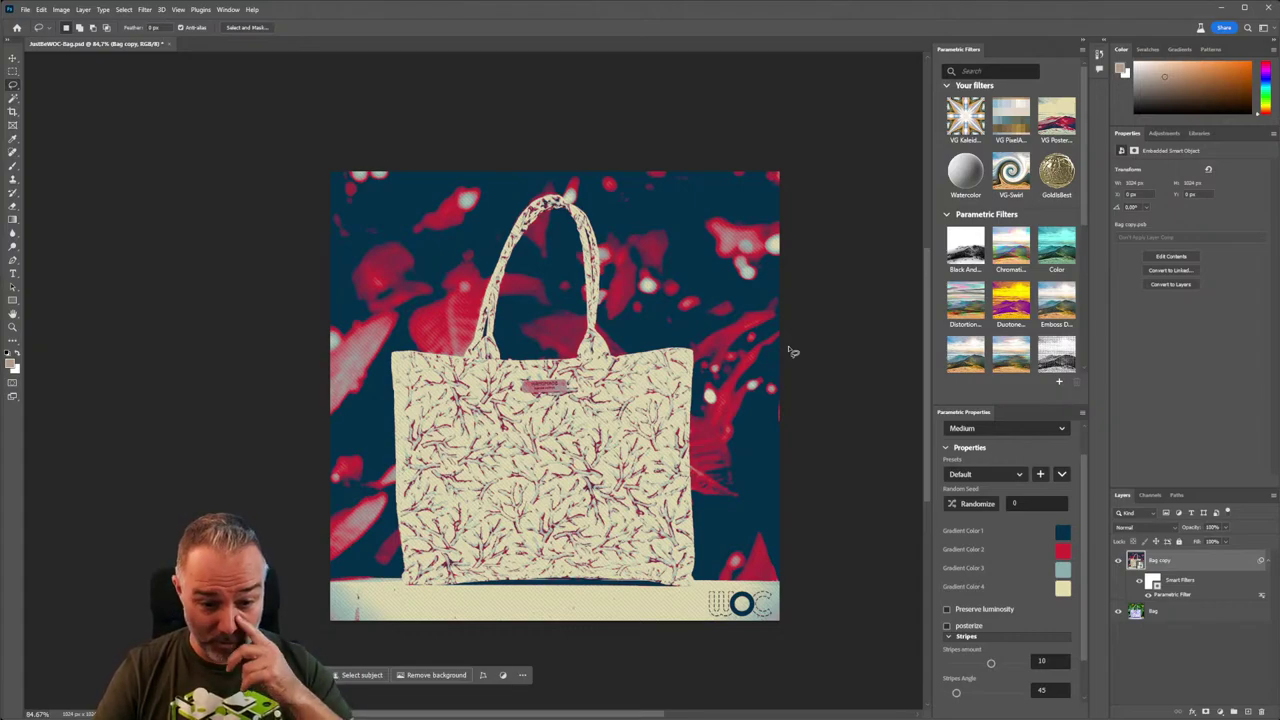
pyautogui.scroll(-1, 800, 340)
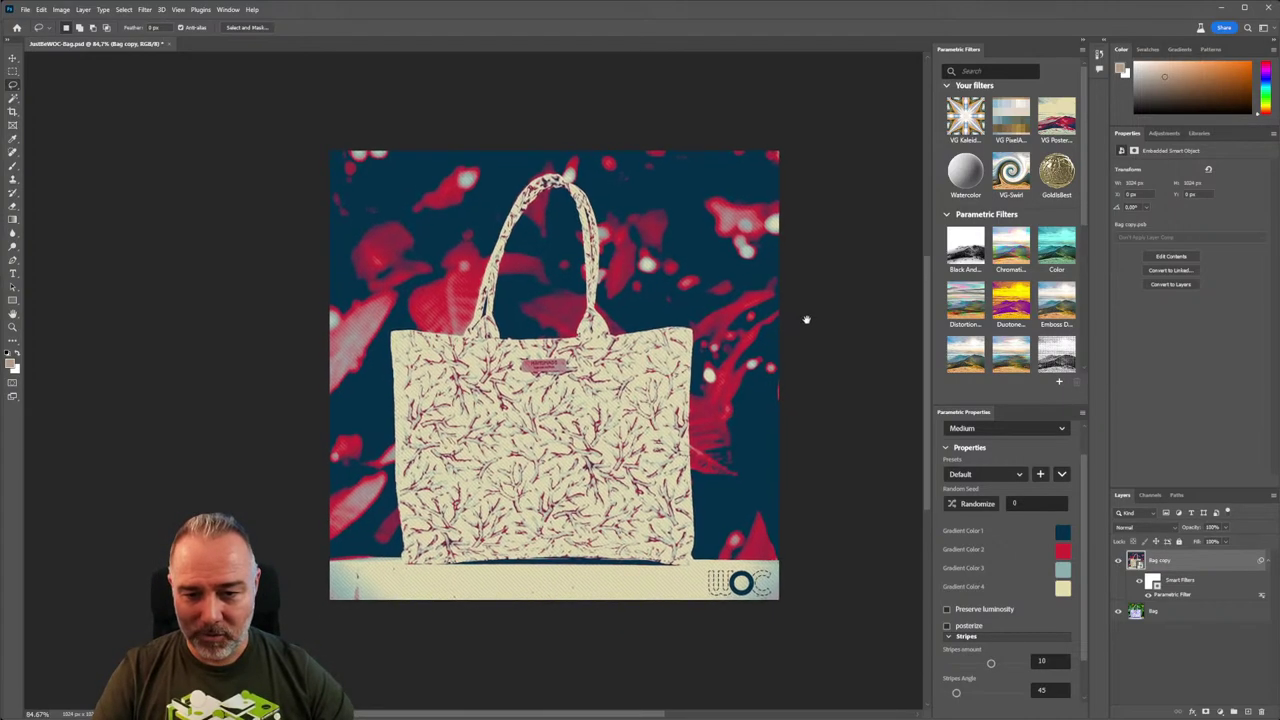
pyautogui.click(810, 320)
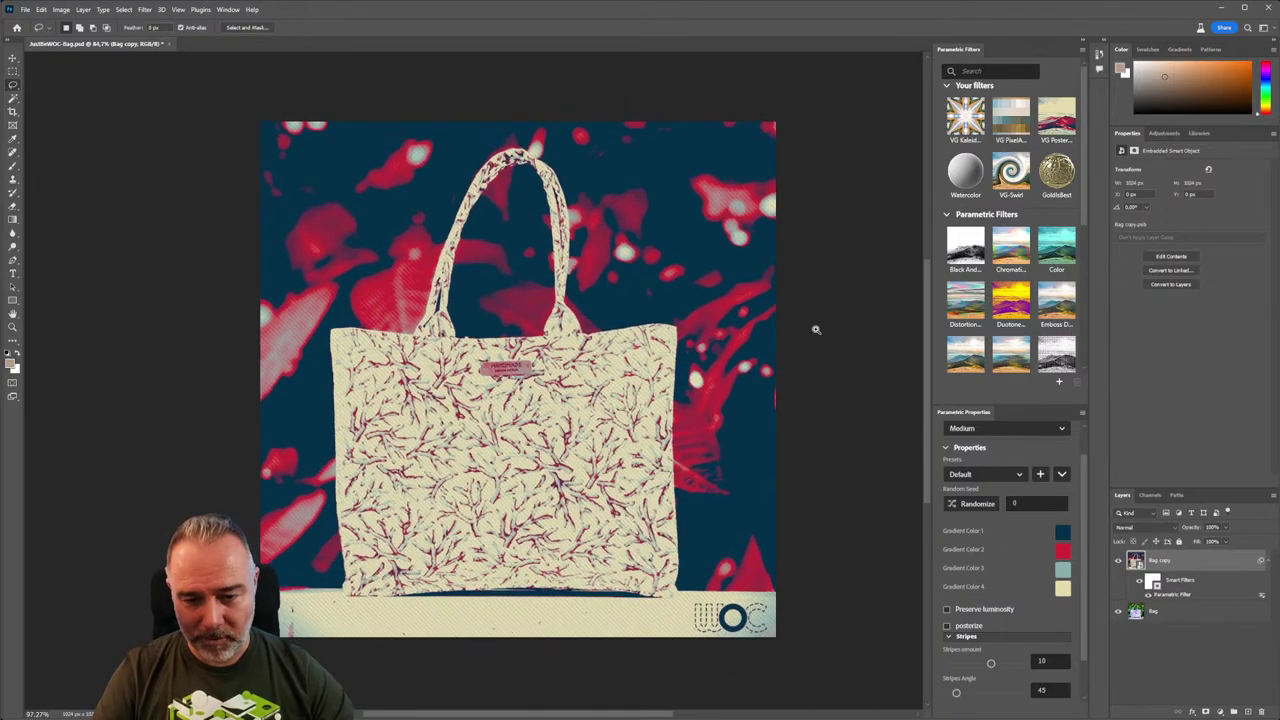
pyautogui.moveTo(786, 334); pyautogui.dragTo(803, 331)
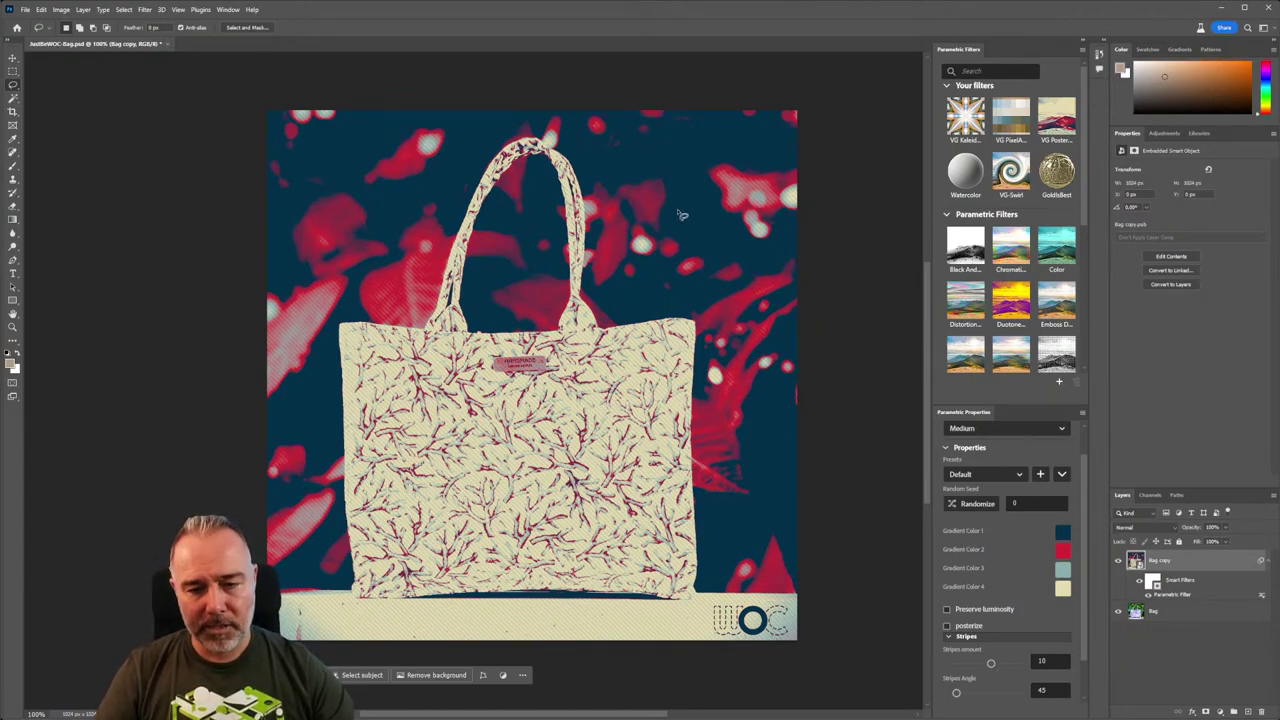
pyautogui.moveTo(683, 716)
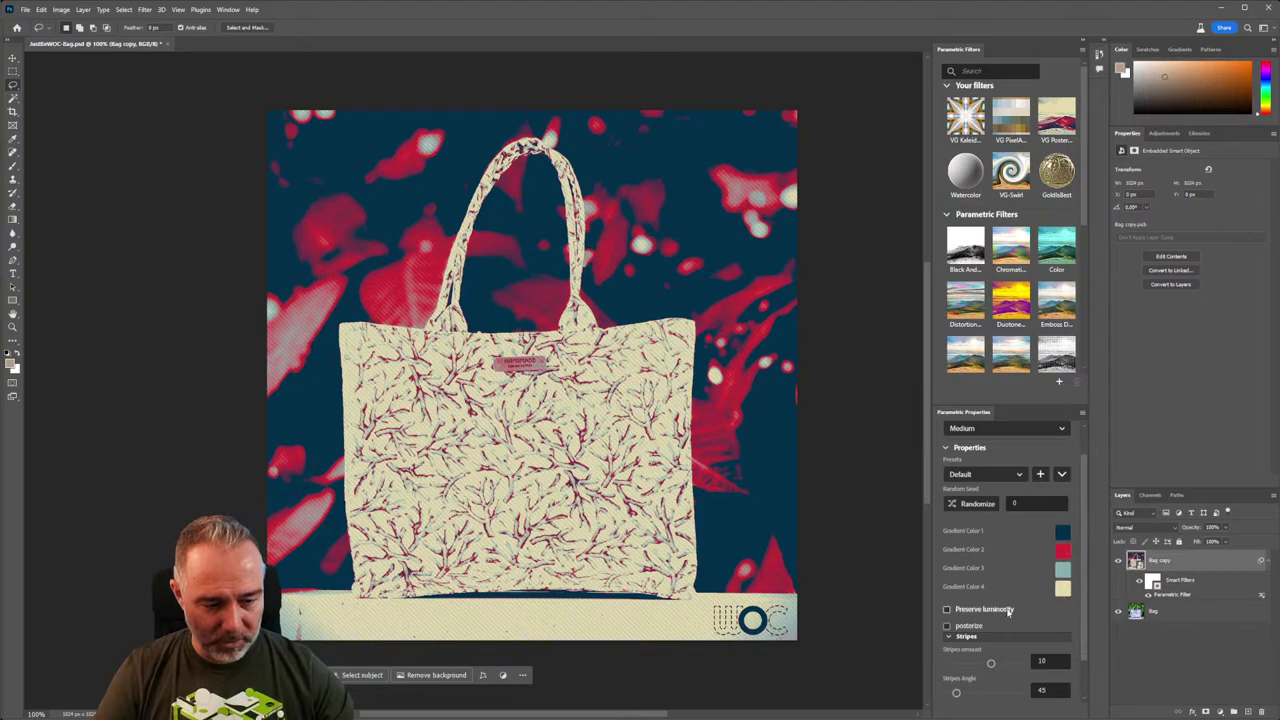
# Set the Stripes amount to 5, then minimize Photoshop.
pyautogui.scroll(-1, 1000, 640)
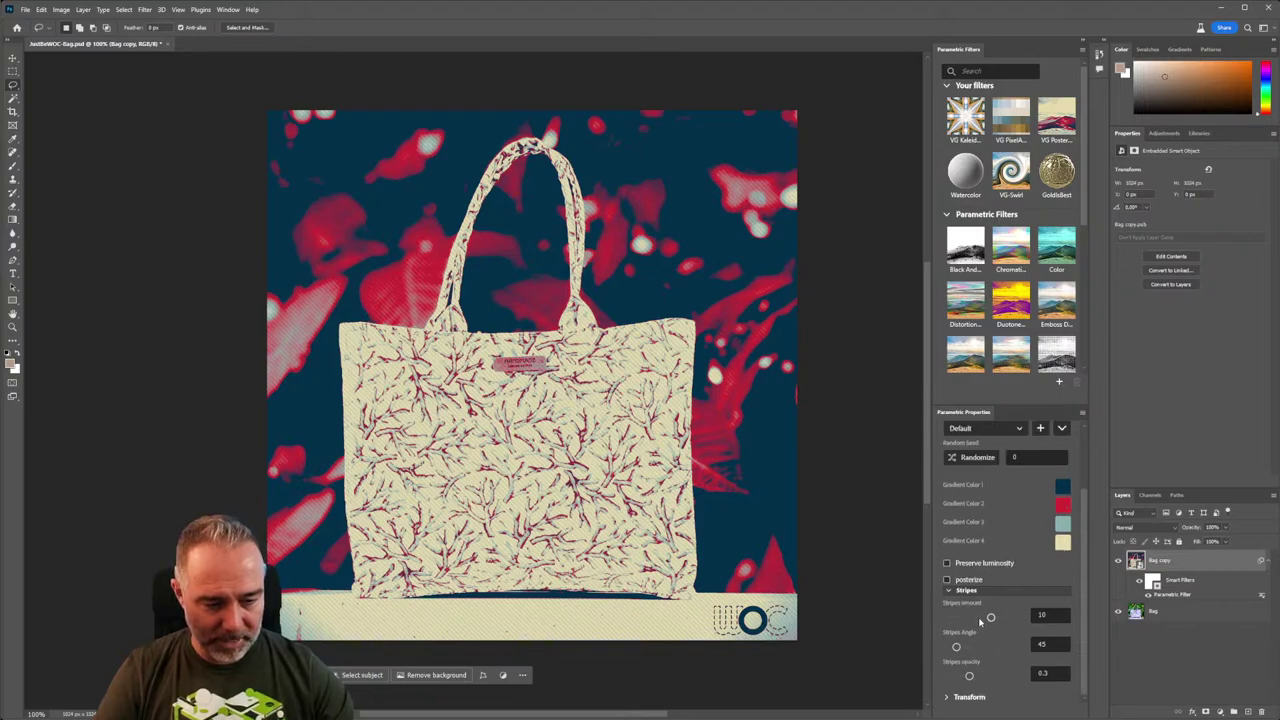
pyautogui.moveTo(990, 618); pyautogui.dragTo(1006, 620)
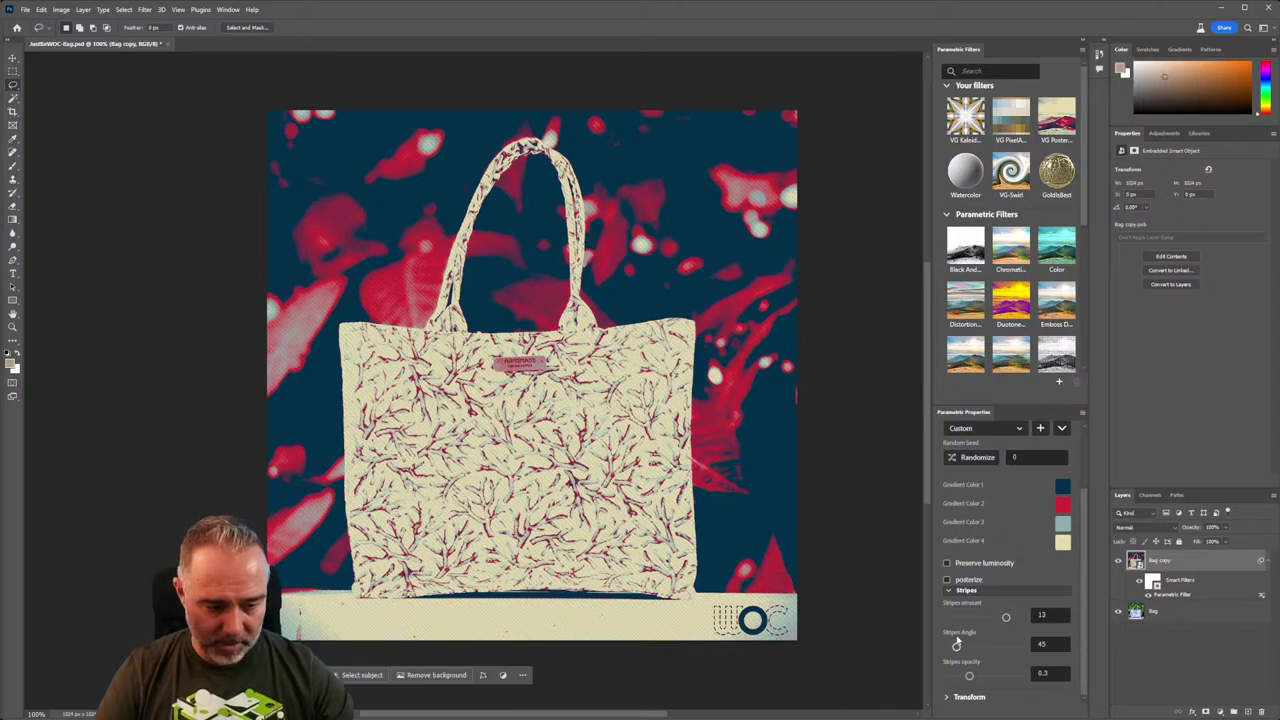
pyautogui.moveTo(1006, 617); pyautogui.dragTo(976, 648)
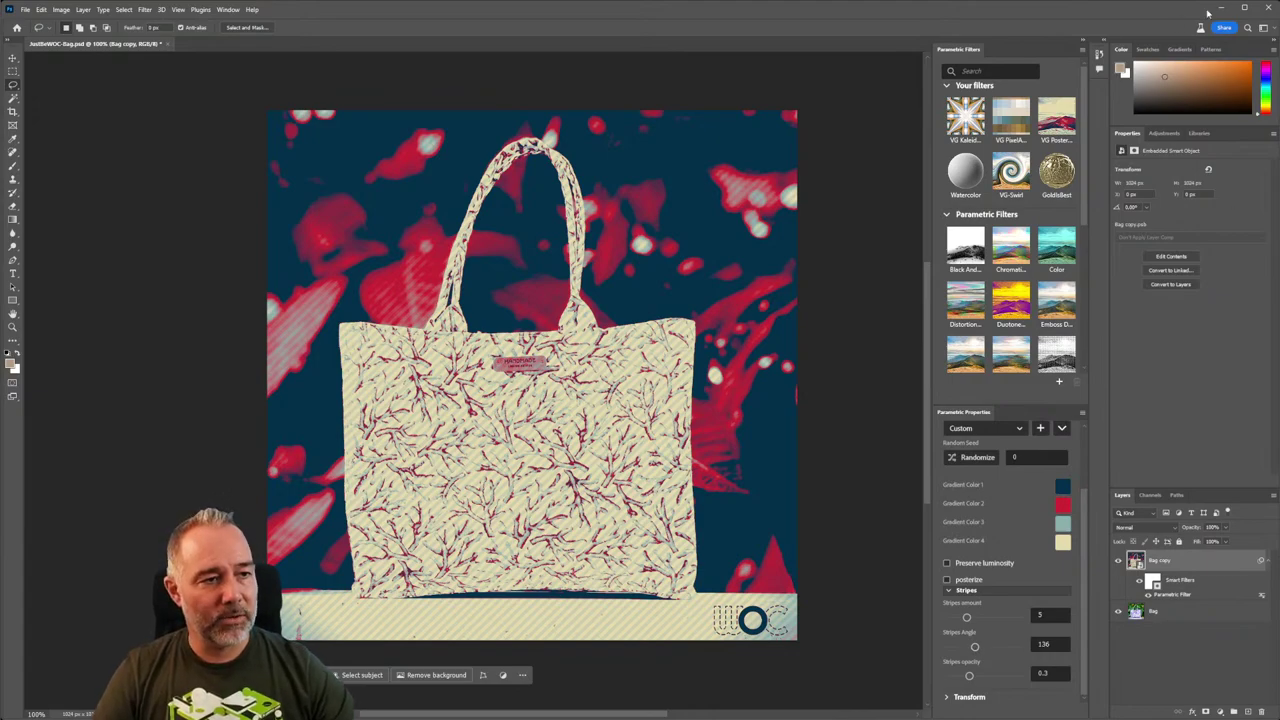
pyautogui.click(1219, 10)
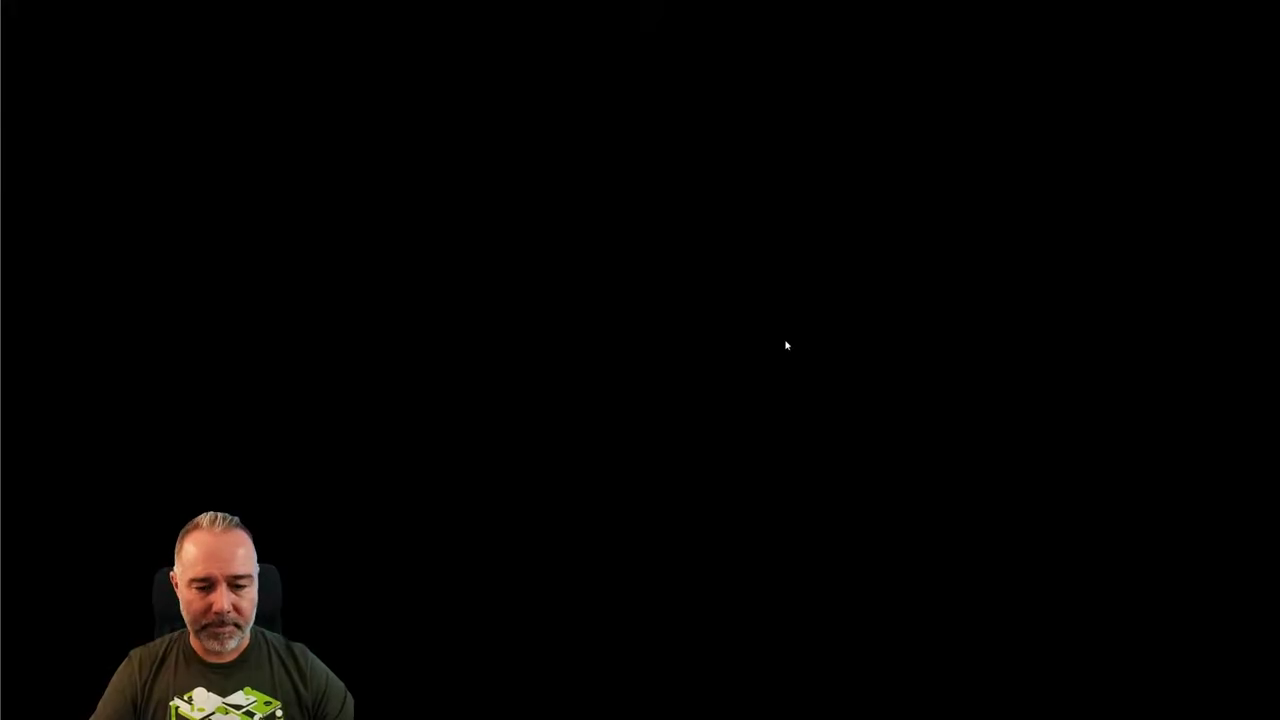
# Bring Substance Designer back and collapse, then reopen, the VG_Posterize-Filter package.
pyautogui.click(680, 716)
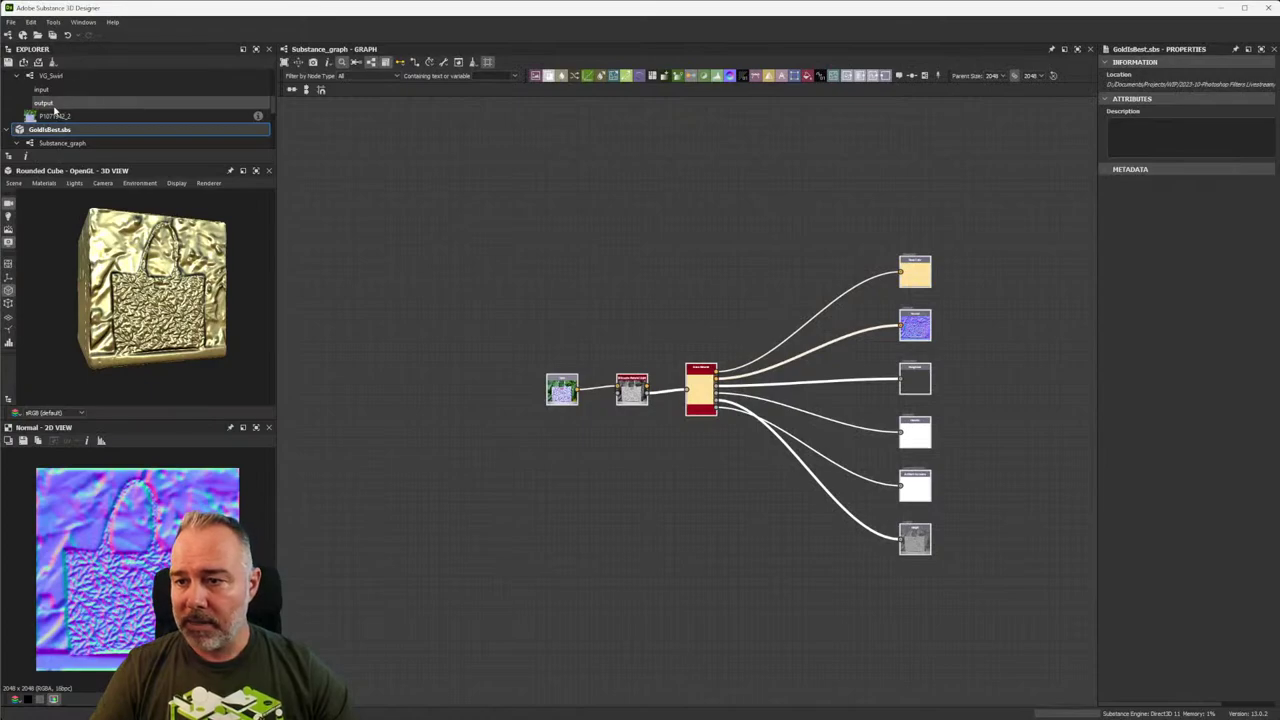
pyautogui.scroll(3, 50, 105)
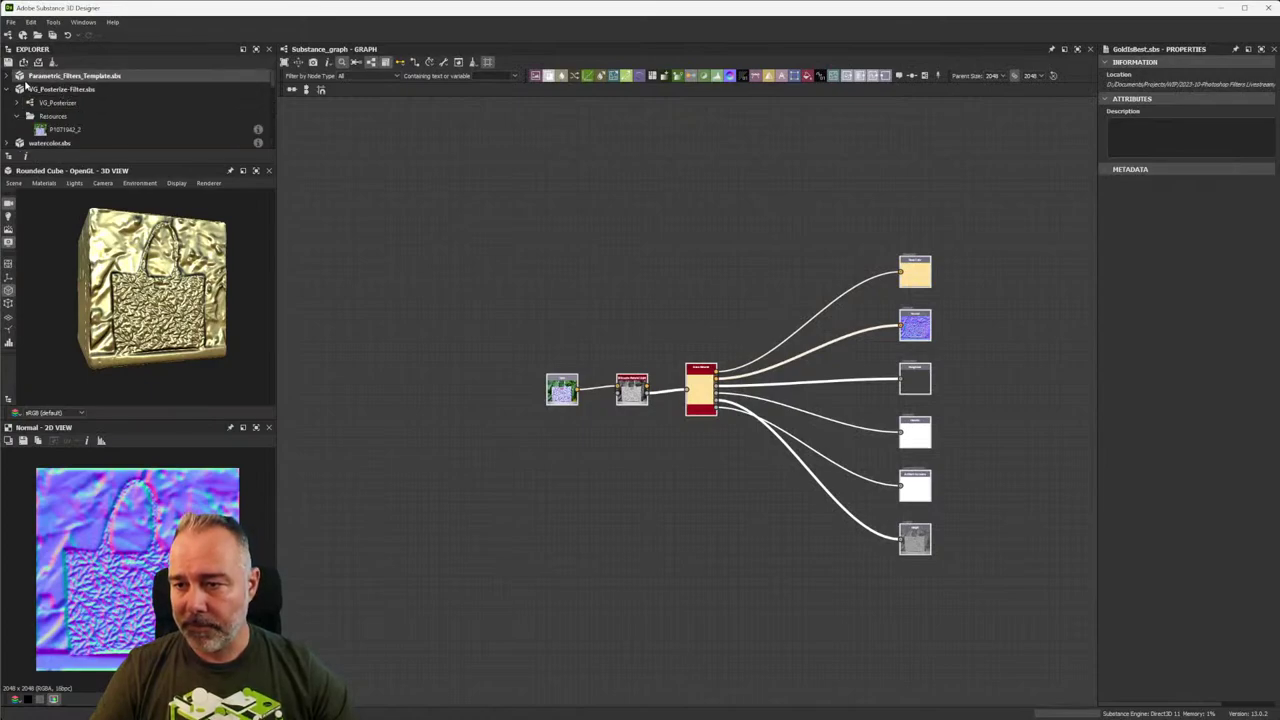
pyautogui.click(8, 89)
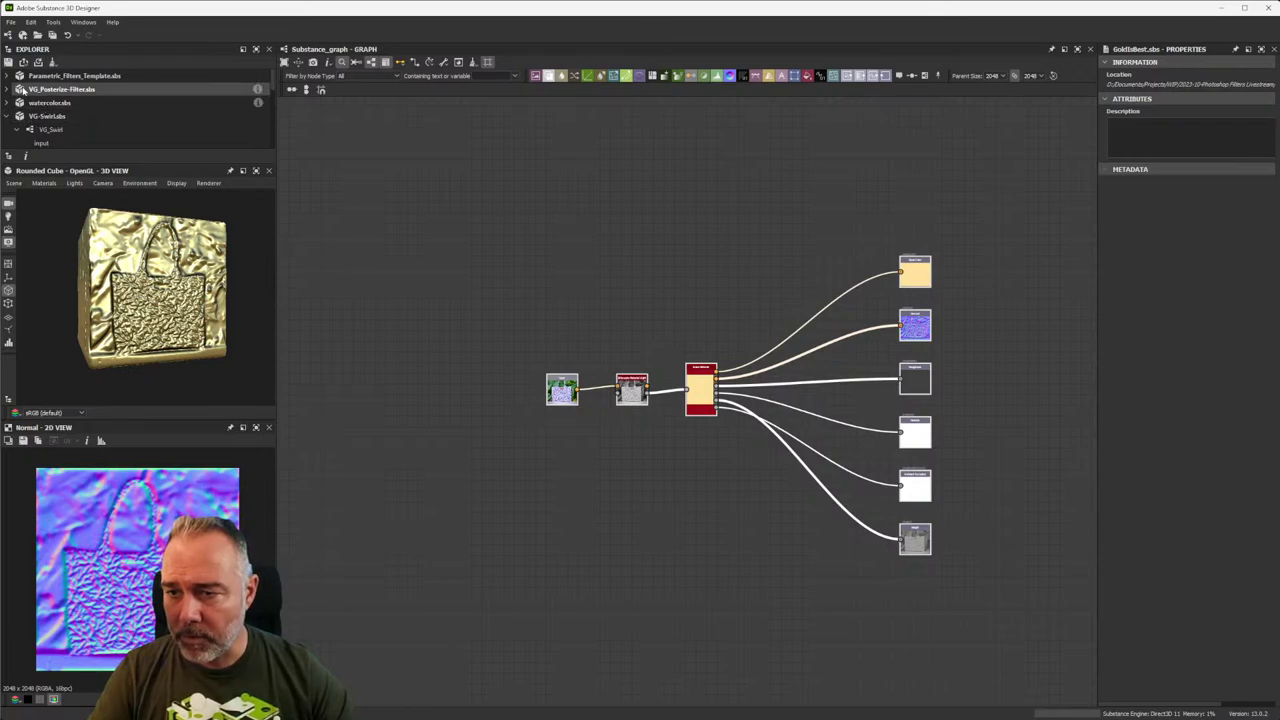
pyautogui.doubleClick(22, 89)
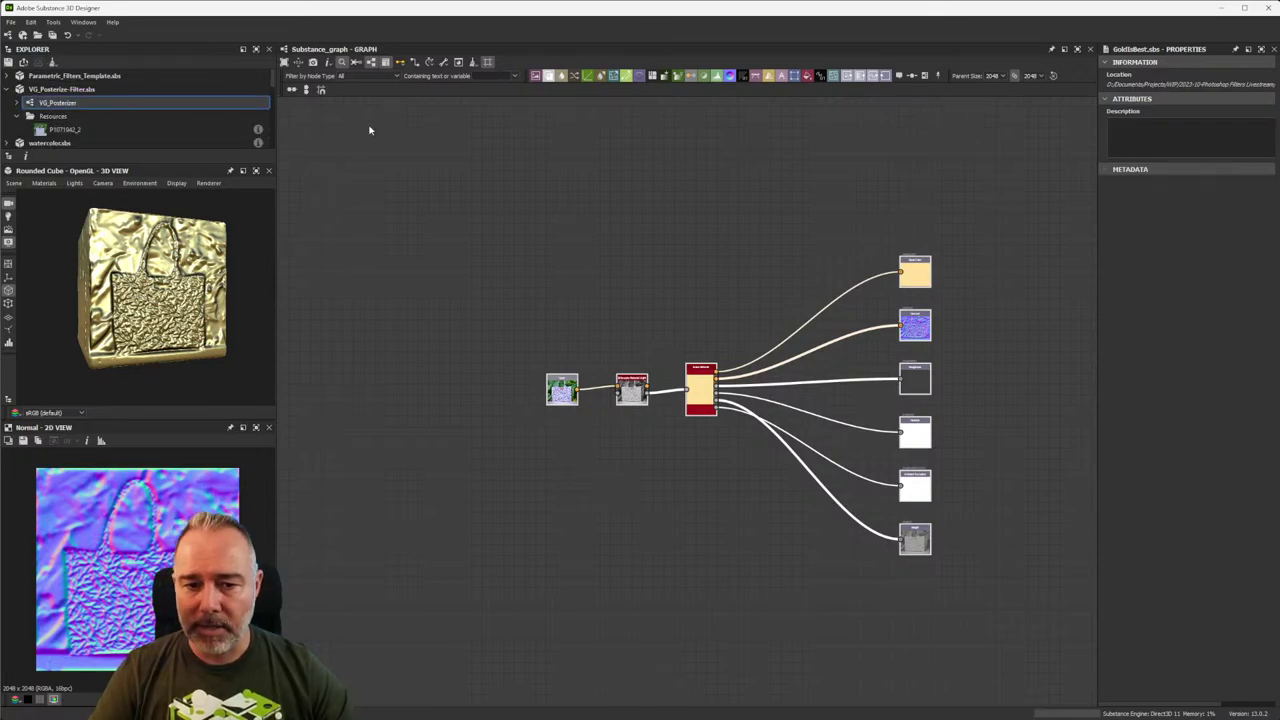
# Pan past Stripes Creation and Image preparation to the Preserve luminosity and Color Gradient frames.
pyautogui.scroll(-2, 500, 194)
pyautogui.scroll(1, 565, 235)
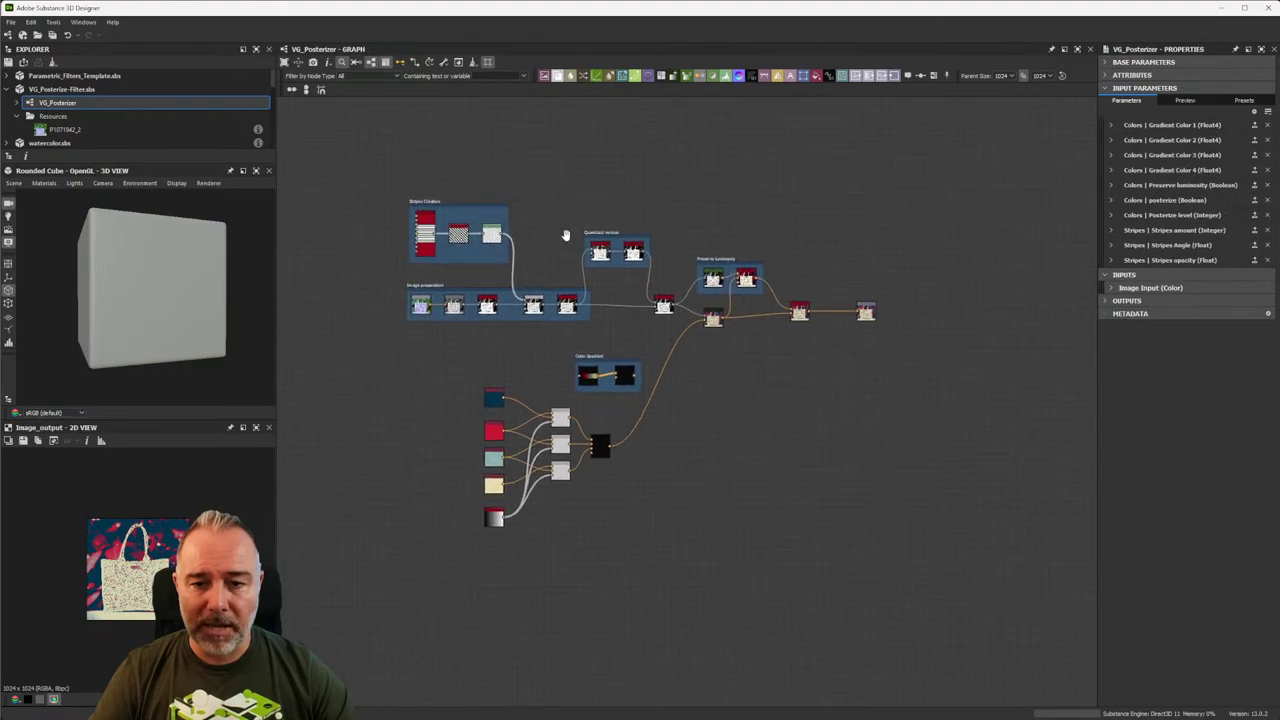
pyautogui.scroll(2, 565, 235)
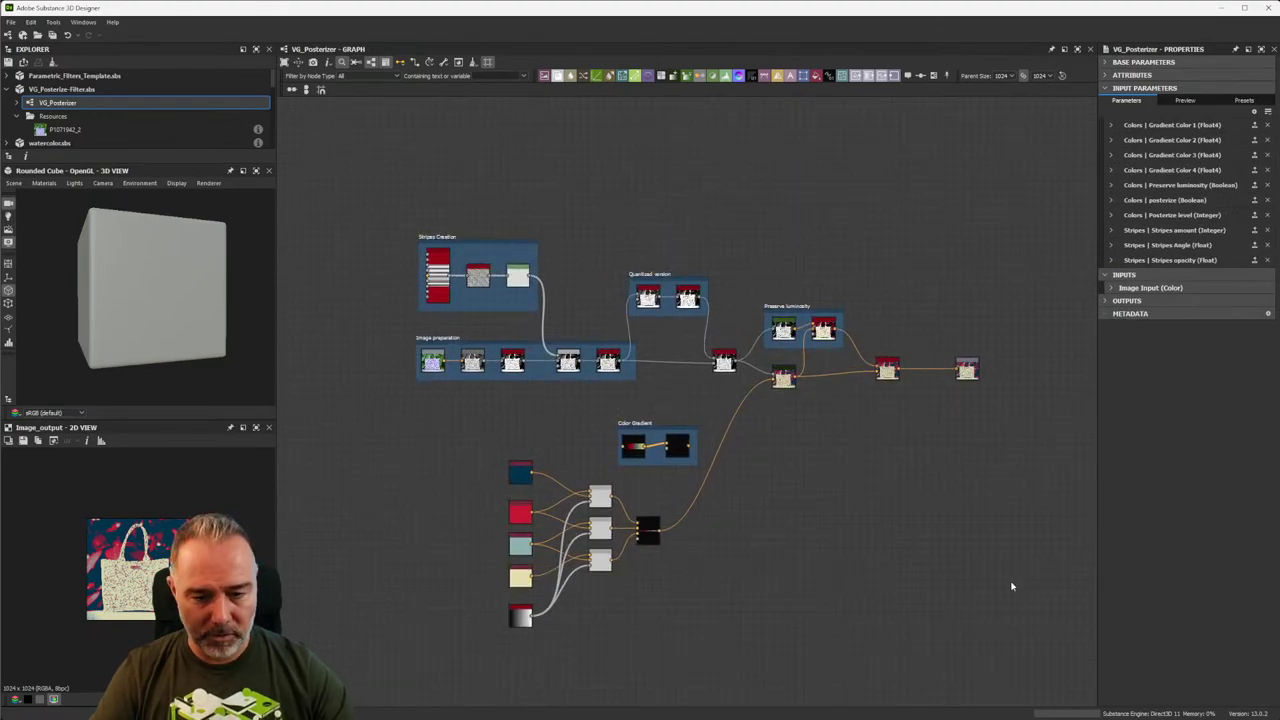
pyautogui.scroll(4, 565, 334)
pyautogui.moveTo(467, 305); pyautogui.dragTo(668, 377, button='middle')
pyautogui.scroll(3, 535, 267)
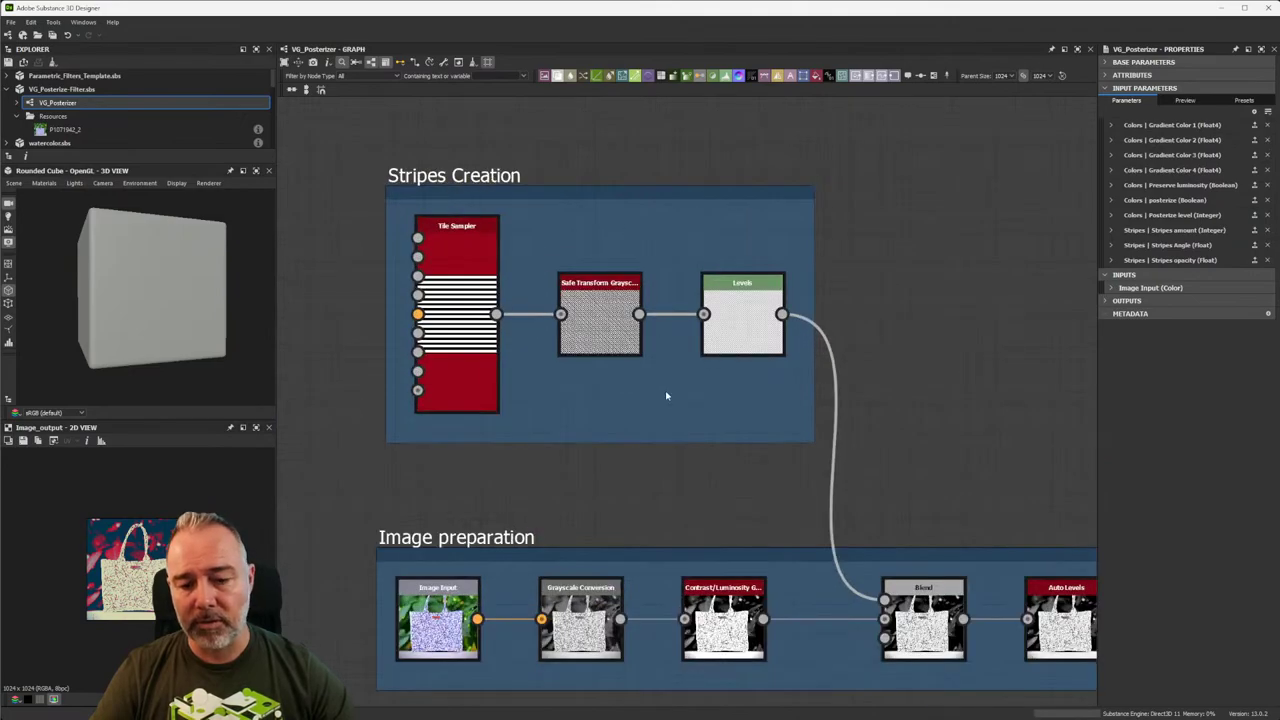
pyautogui.moveTo(709, 497); pyautogui.dragTo(694, 314, button='middle')
pyautogui.scroll(-3, 586, 360)
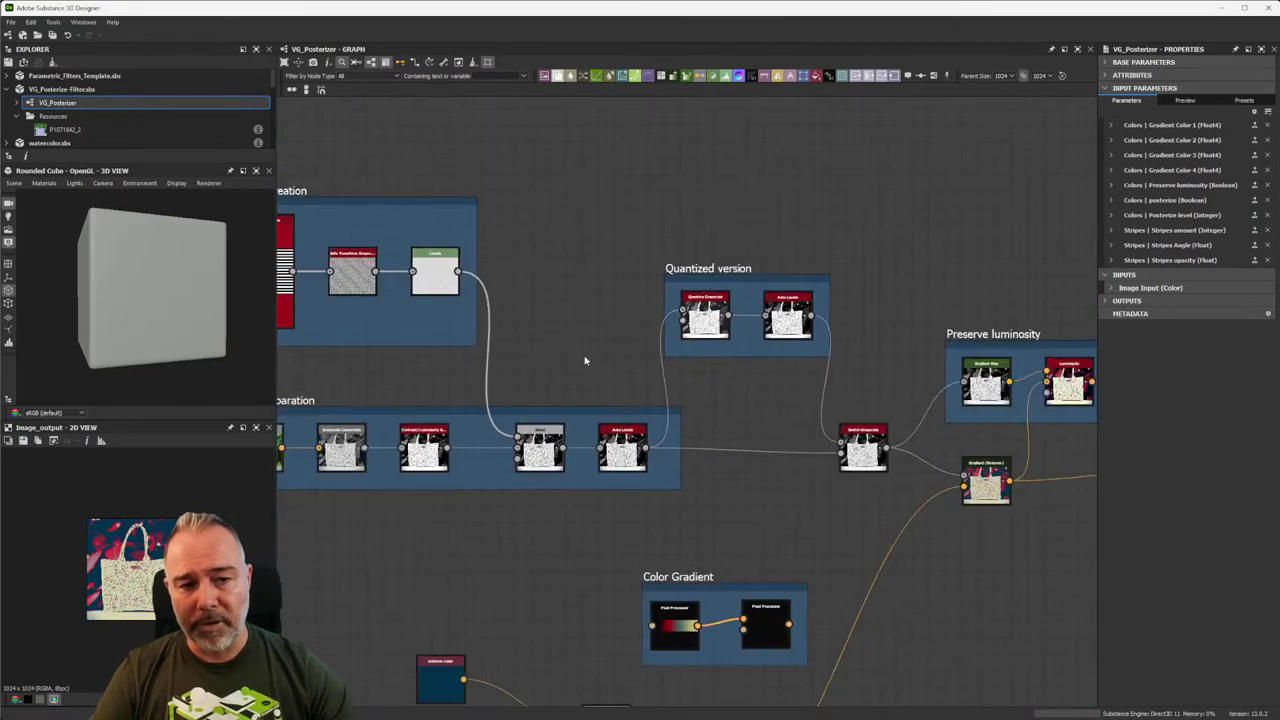
pyautogui.scroll(5, 654, 320)
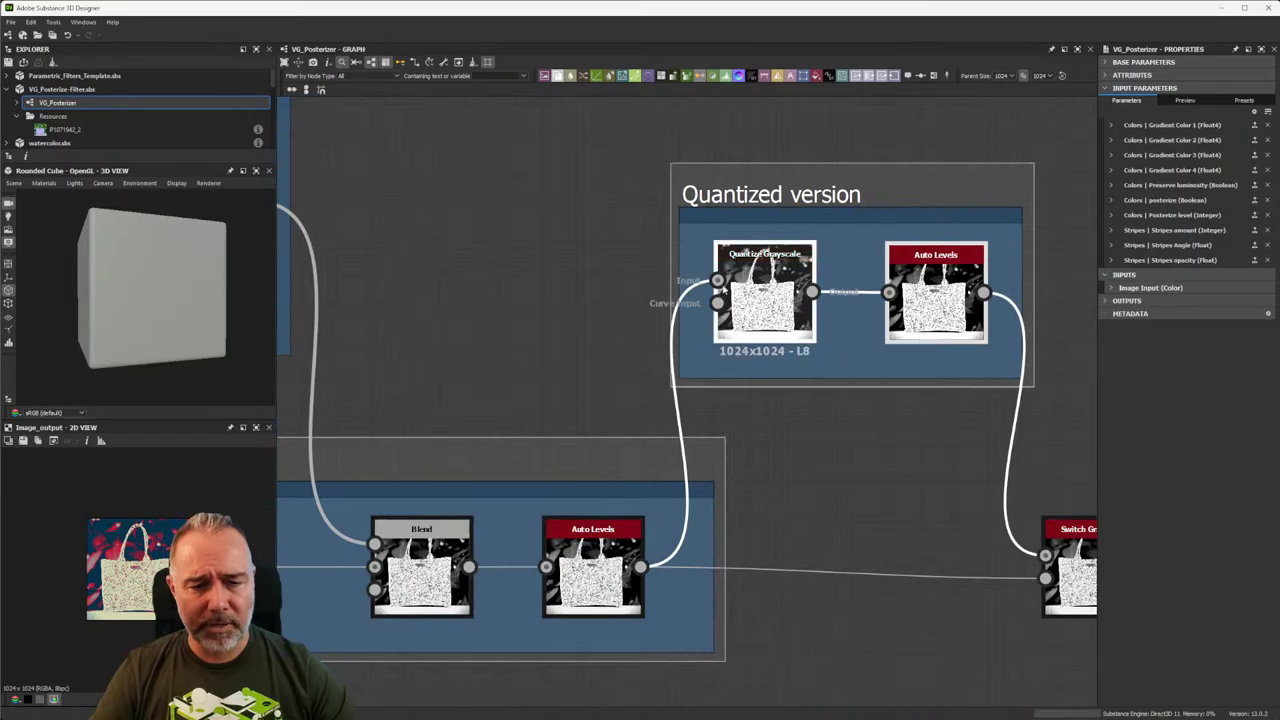
pyautogui.scroll(-3, 688, 315)
pyautogui.moveTo(789, 363); pyautogui.dragTo(465, 335, button='middle')
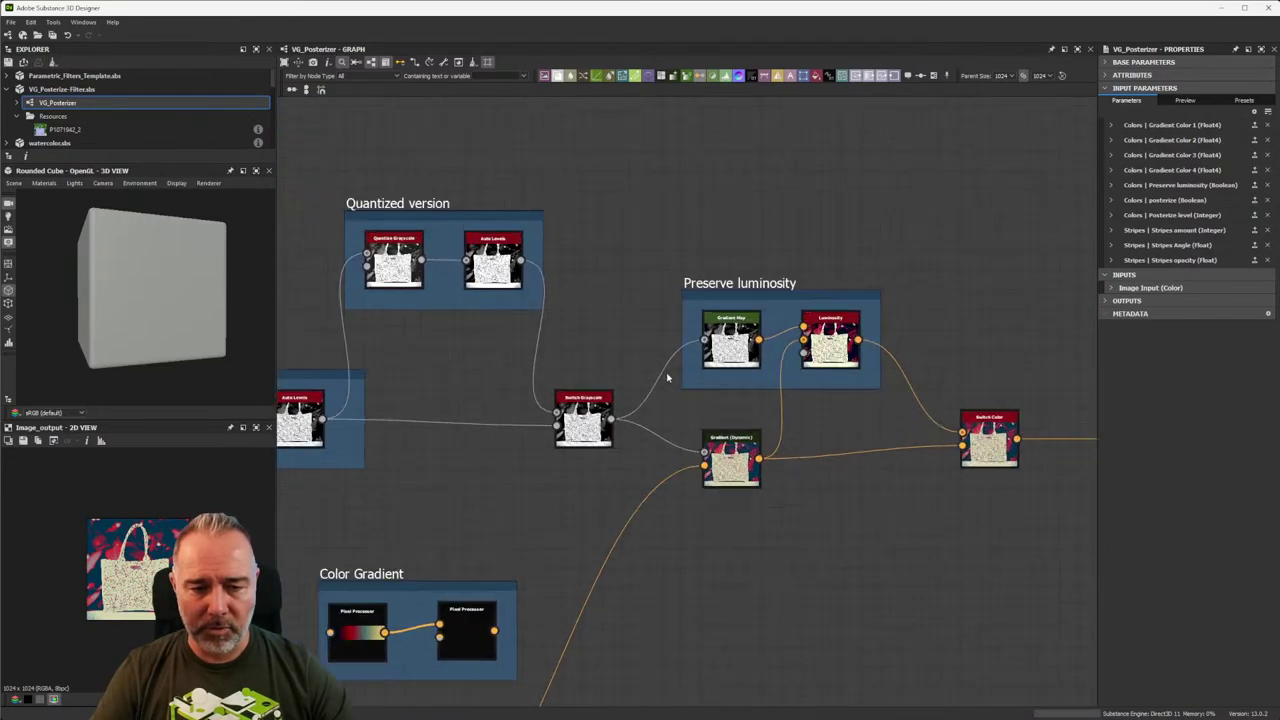
pyautogui.scroll(2, 694, 263)
# Select the Preserve luminosity frame, then bring the Color Gradient frame and colour nodes into view.
pyautogui.moveTo(651, 234); pyautogui.dragTo(897, 263)
pyautogui.click(800, 205)
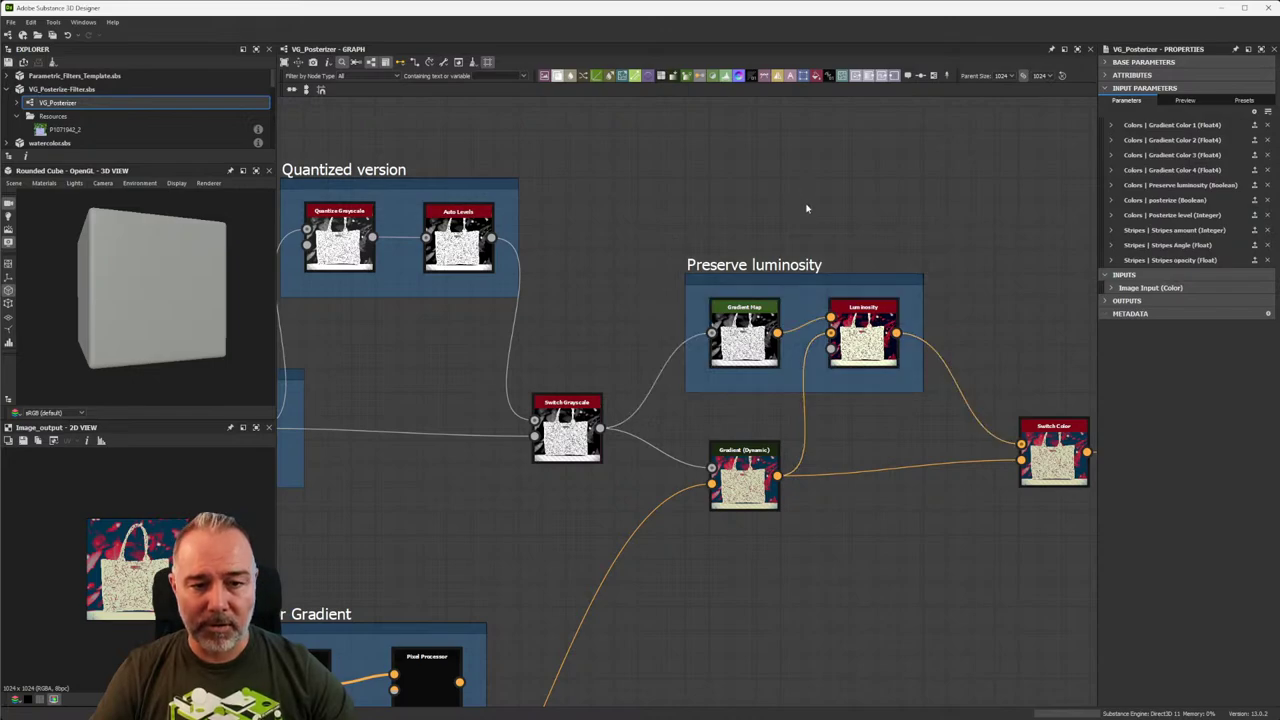
pyautogui.scroll(-2, 869, 229)
pyautogui.moveTo(526, 289); pyautogui.dragTo(711, 152, button='middle')
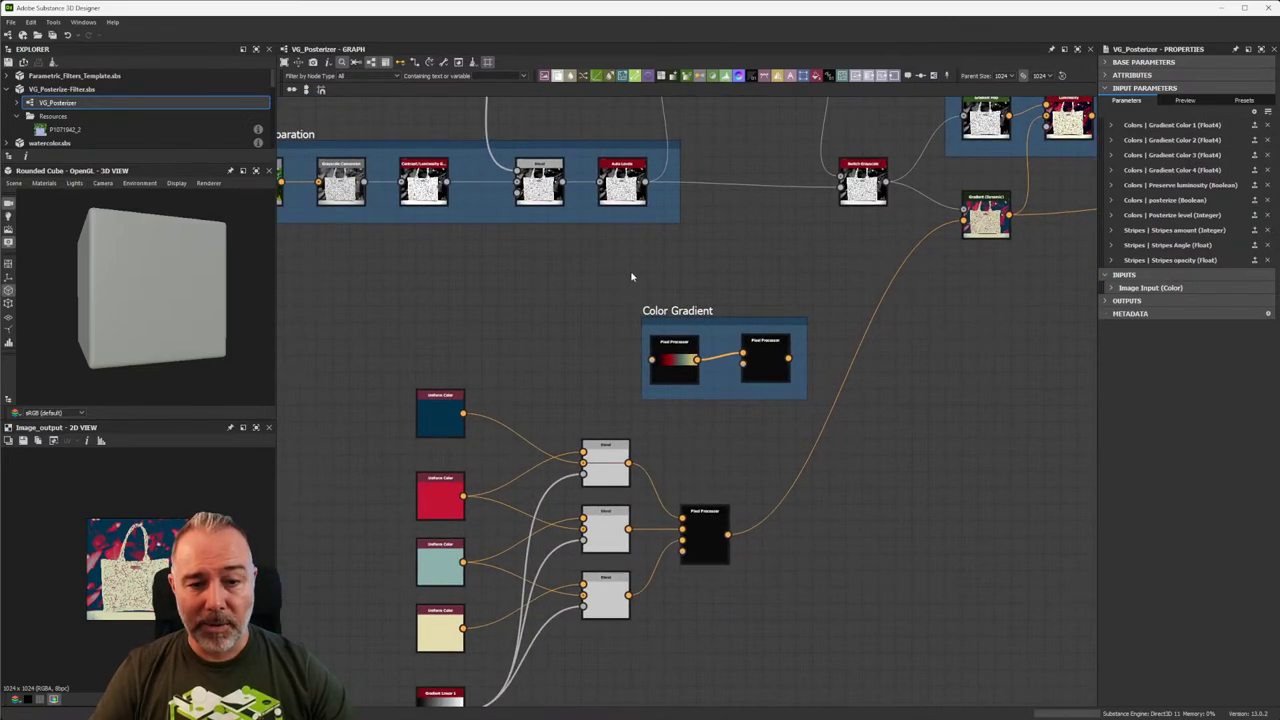
pyautogui.moveTo(644, 412); pyautogui.dragTo(679, 315, button='middle')
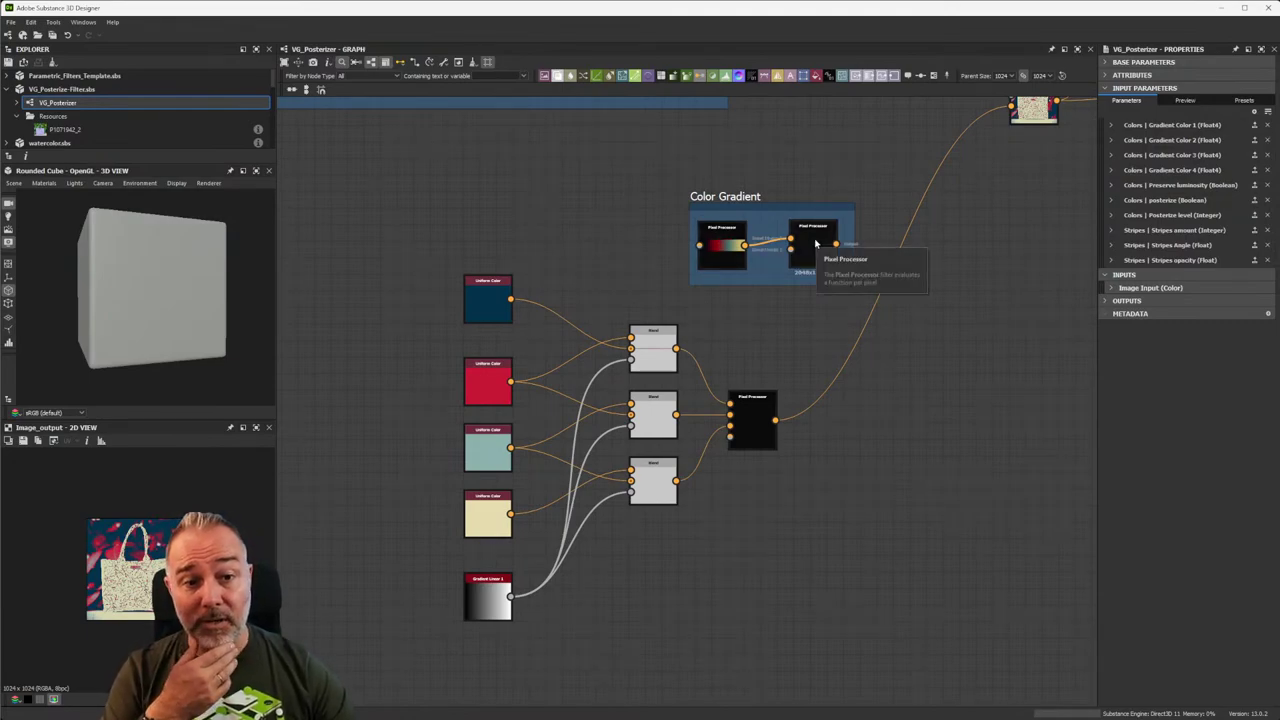
pyautogui.scroll(4, 815, 240)
pyautogui.scroll(-3, 815, 238)
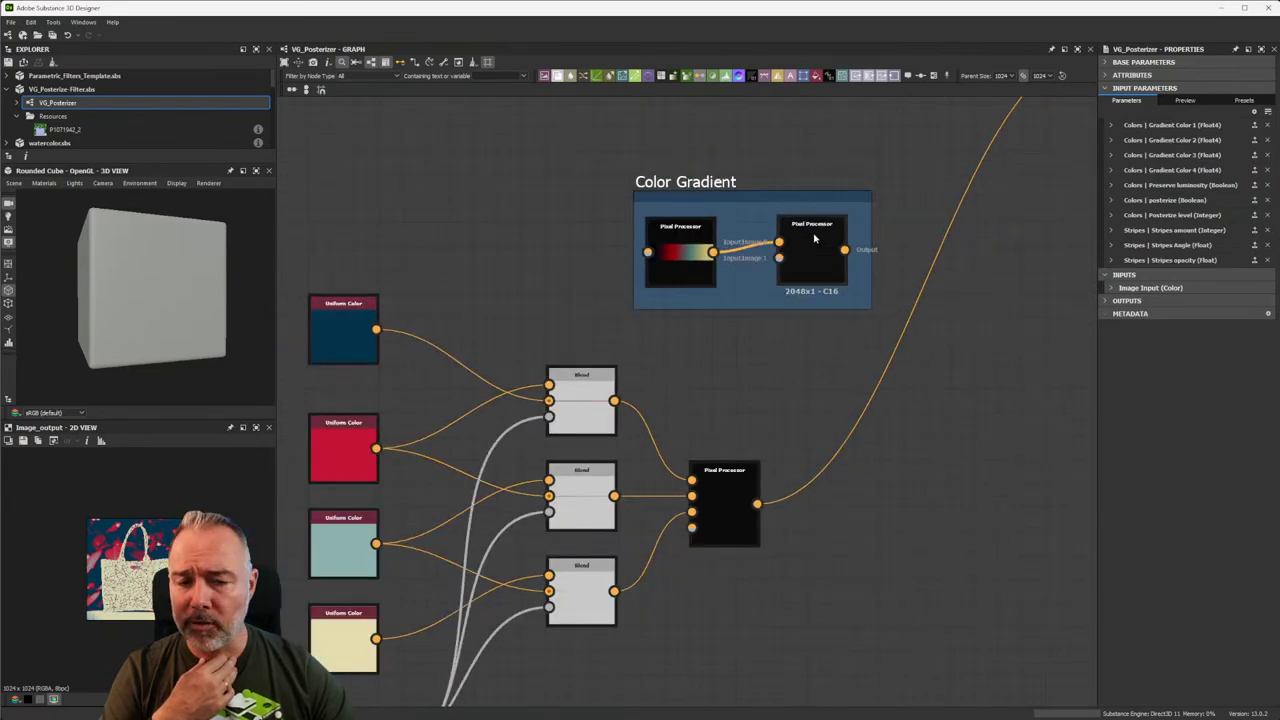
pyautogui.scroll(4, 814, 240)
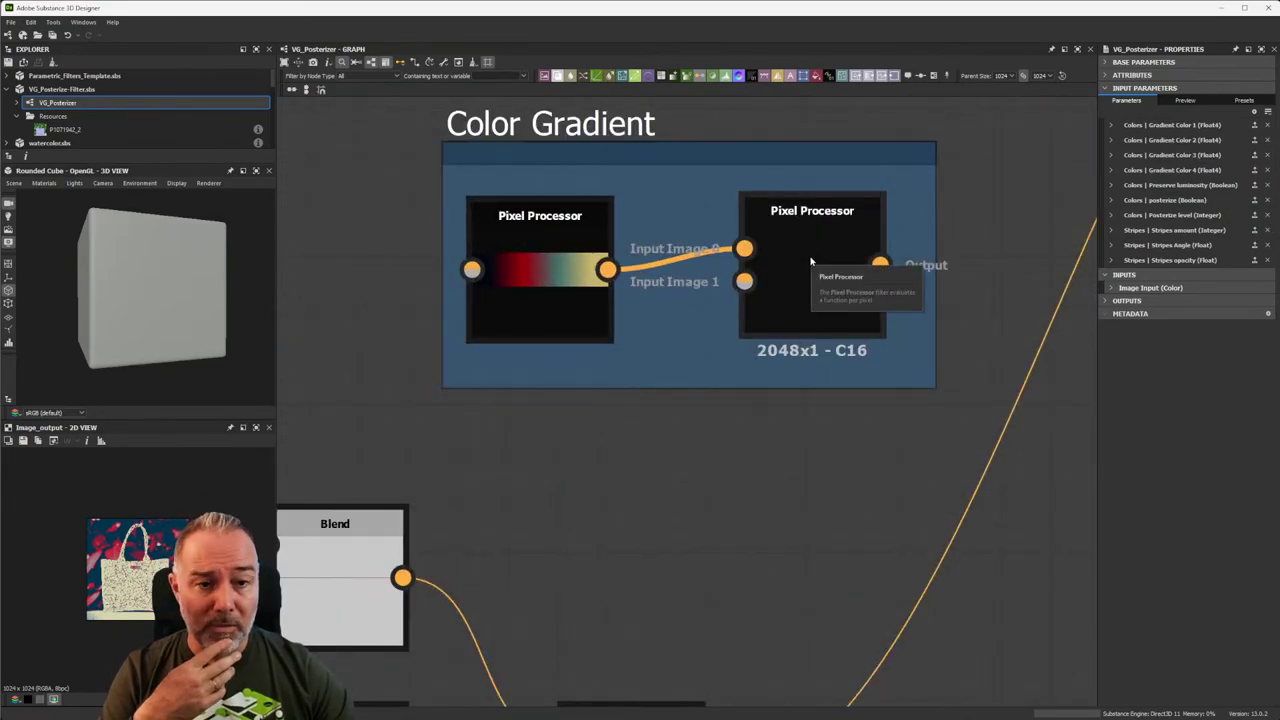
# Select the second Pixel Processor, then the colour and blend nodes, and undo the last change.
pyautogui.click(830, 253)
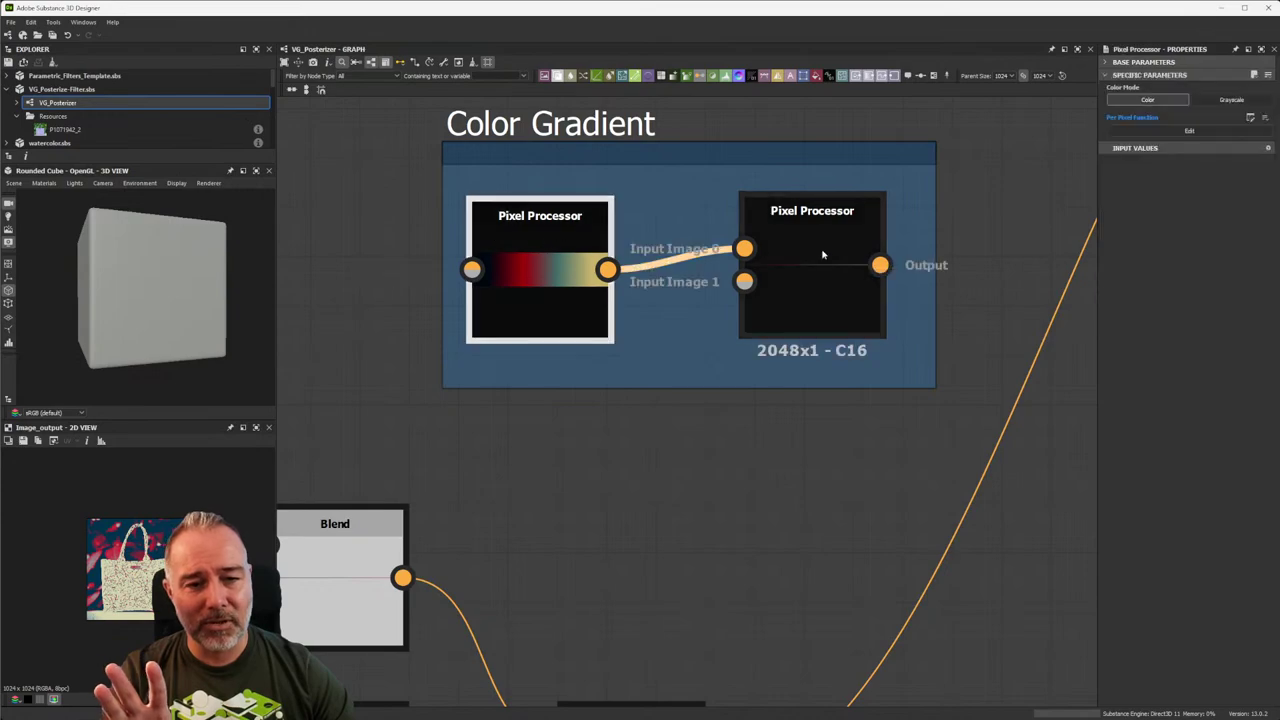
pyautogui.scroll(-5, 758, 336)
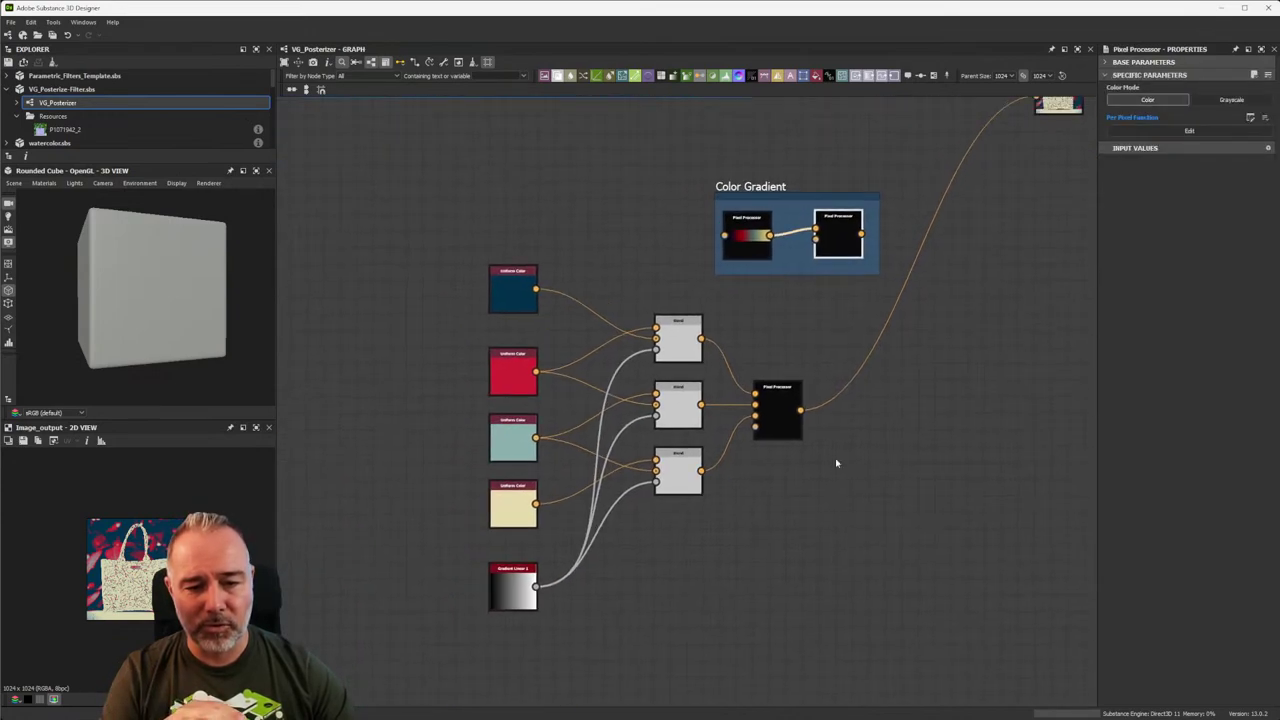
pyautogui.moveTo(855, 612); pyautogui.dragTo(419, 300)
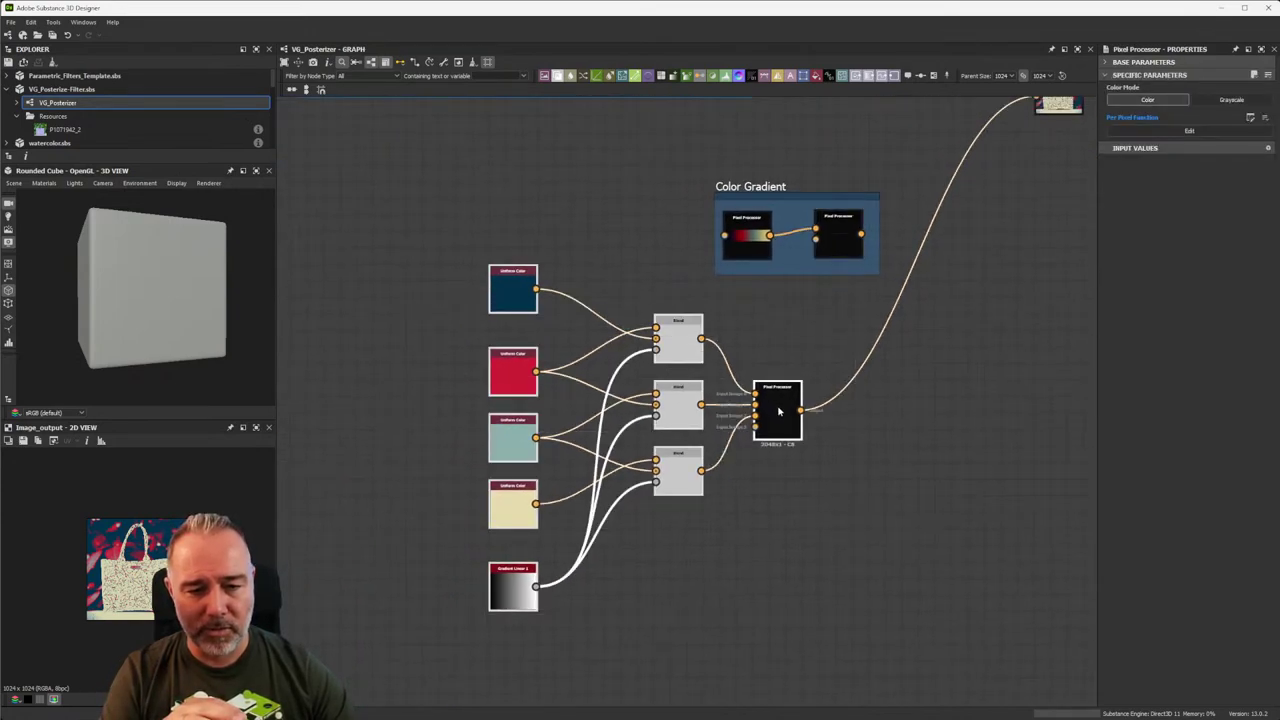
pyautogui.hotkey('ctrl', 'z')
pyautogui.scroll(5, 563, 400)
pyautogui.scroll(-4, 563, 400)
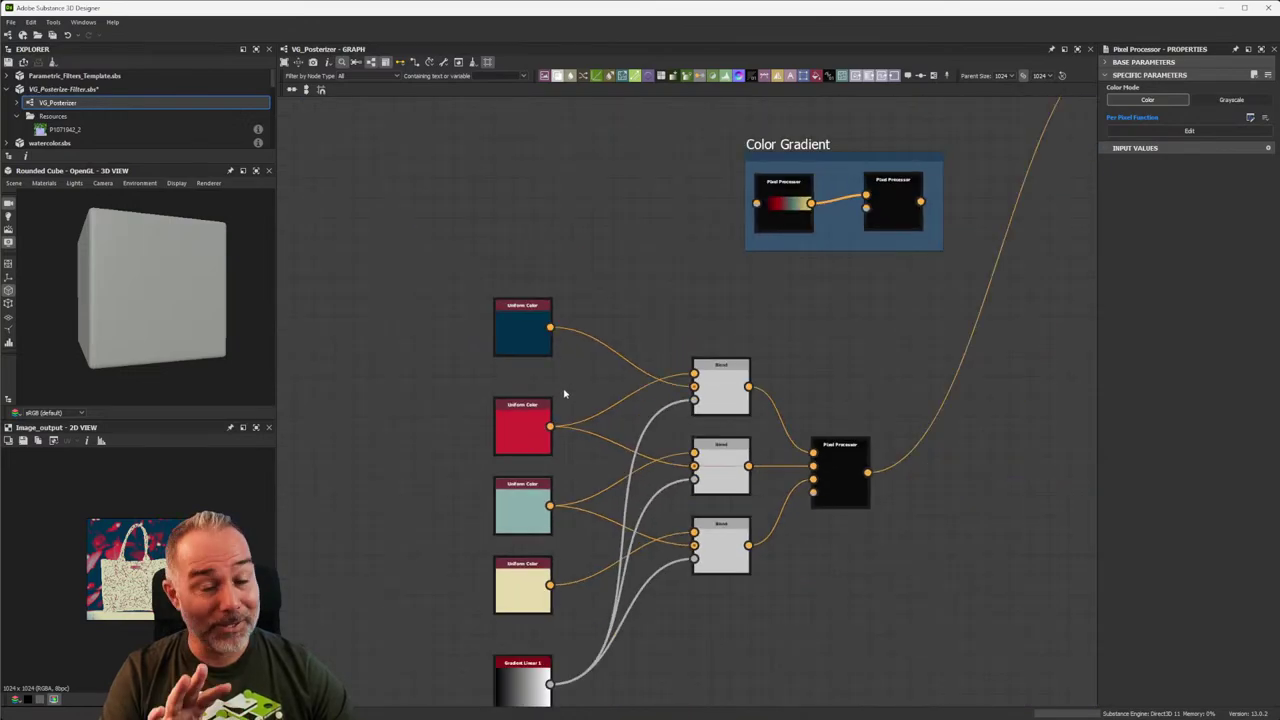
pyautogui.scroll(-2, 593, 395)
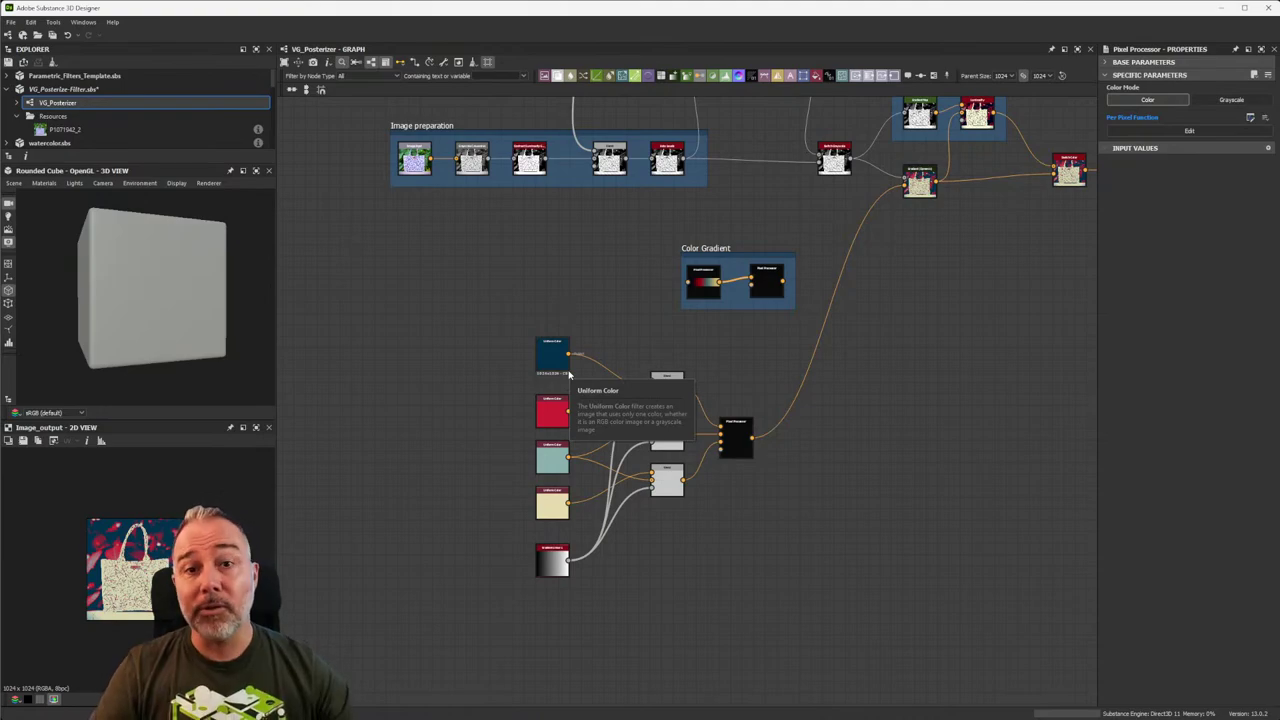
# Minimise Designer to check Photoshop, then return and enlarge the 3D view panel.
pyautogui.click(1219, 9)
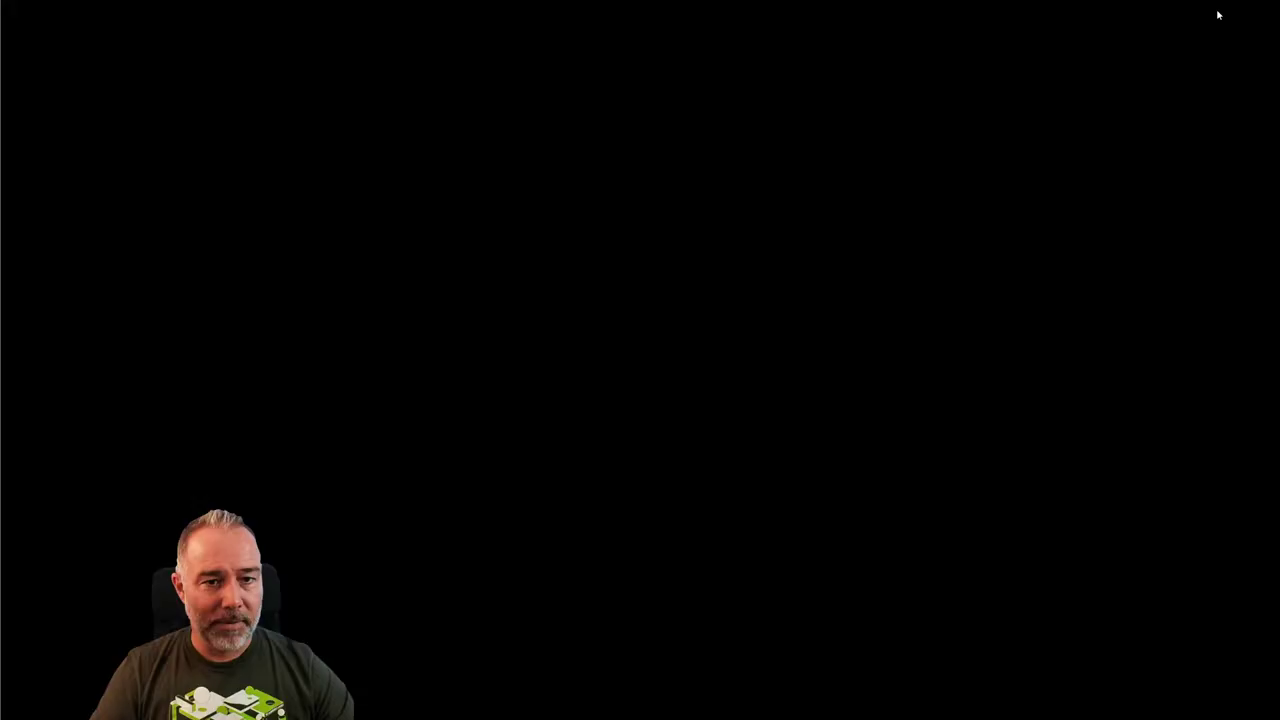
pyautogui.click(727, 690)
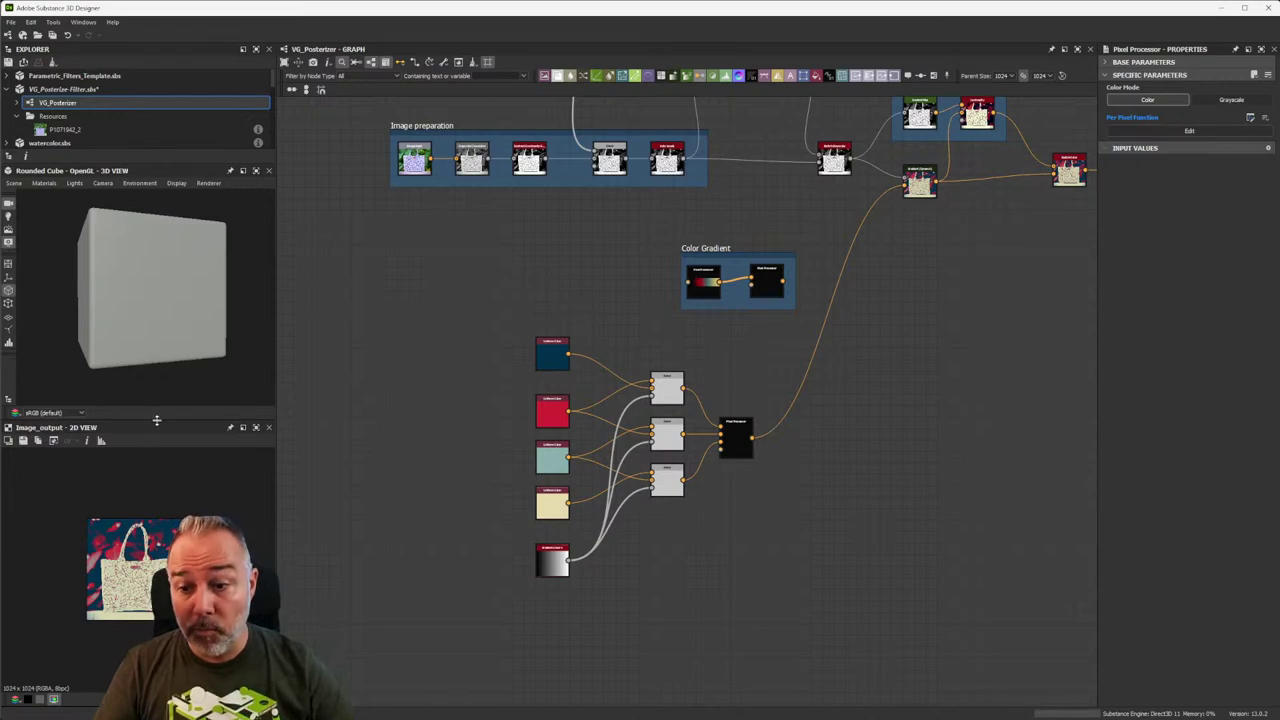
pyautogui.moveTo(157, 421); pyautogui.dragTo(165, 489)
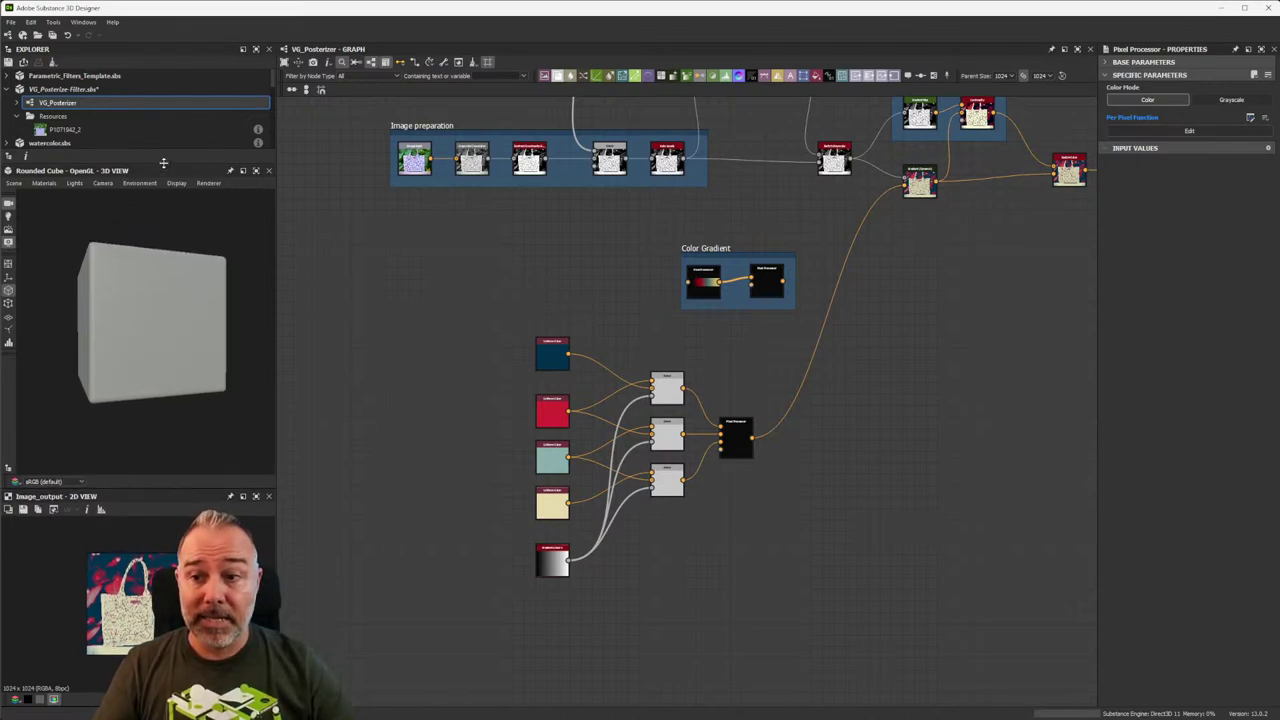
# Enlarge the Explorer and expand Parametric_Filters_Template.sbs to select its graph.
pyautogui.moveTo(165, 164); pyautogui.dragTo(165, 268)
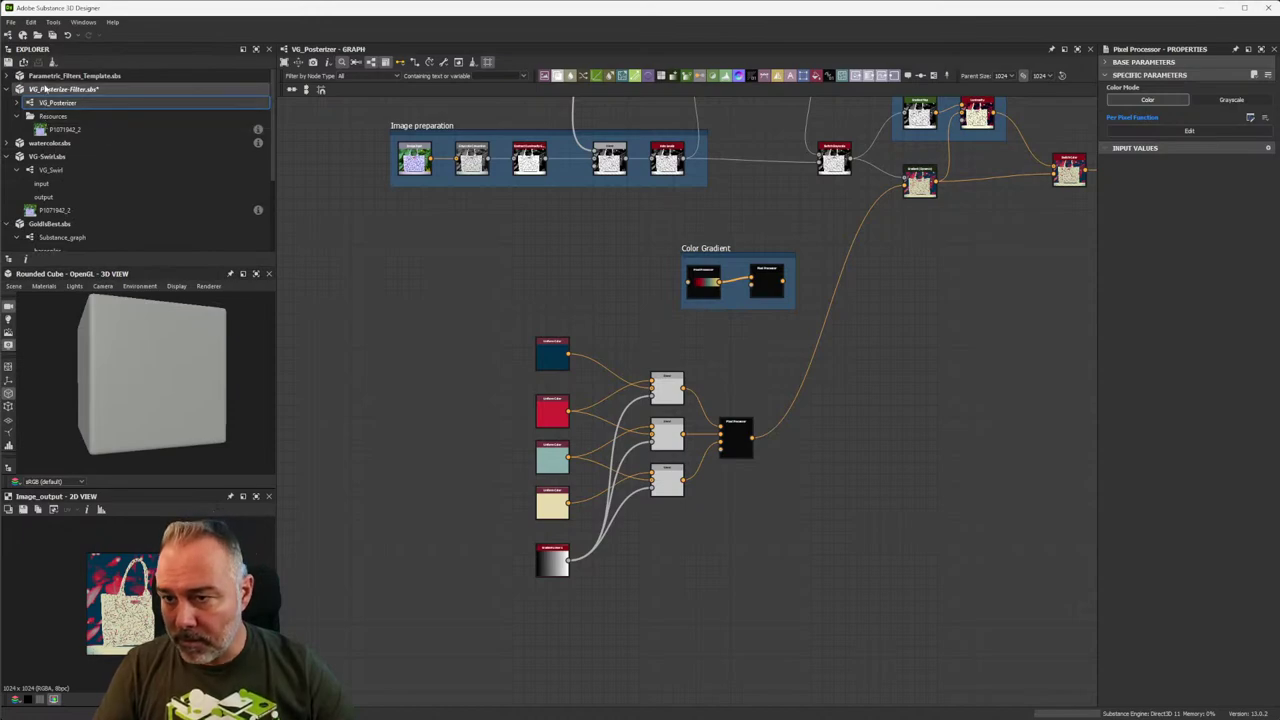
pyautogui.click(6, 76)
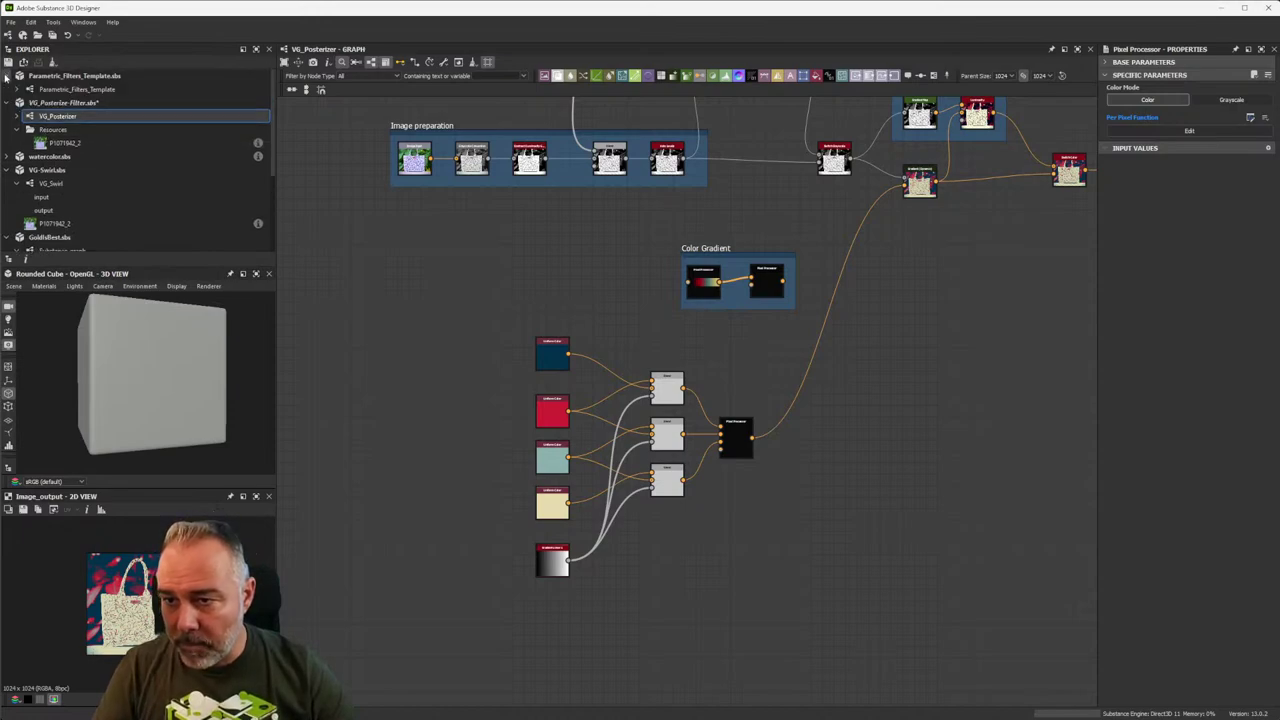
pyautogui.click(65, 90)
# Open the template graph and frame Image Ratio, Transformation 2D and the Adapt Scale frame.
pyautogui.doubleClick(65, 89)
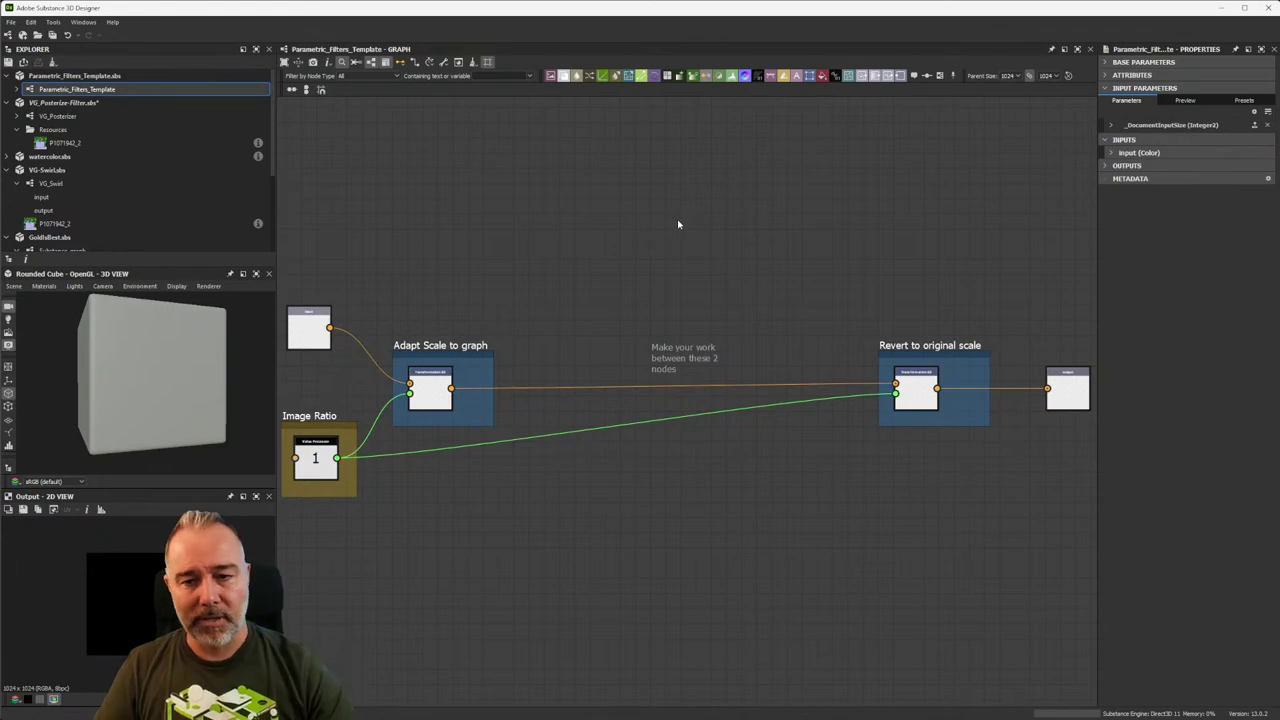
pyautogui.moveTo(590, 263); pyautogui.dragTo(619, 242, button='middle')
pyautogui.scroll(3, 443, 503)
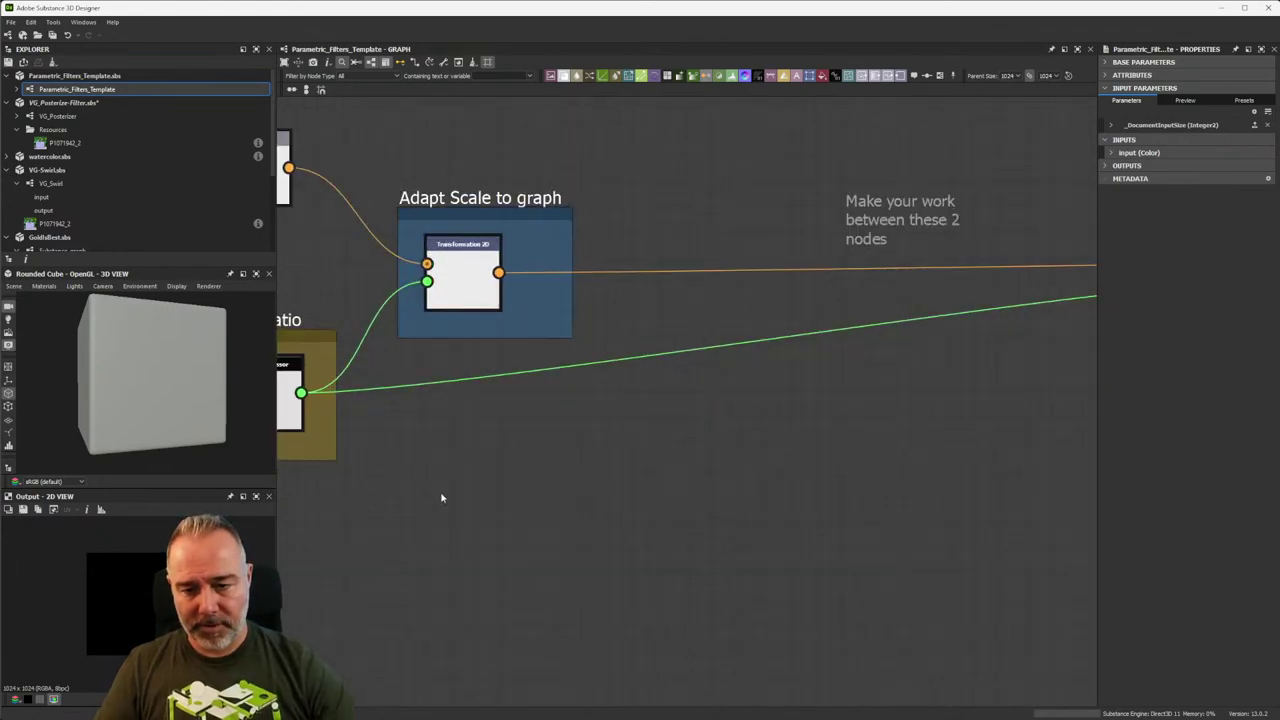
pyautogui.moveTo(443, 503); pyautogui.dragTo(628, 491, button='middle')
pyautogui.scroll(3, 688, 497)
pyautogui.scroll(-2, 688, 497)
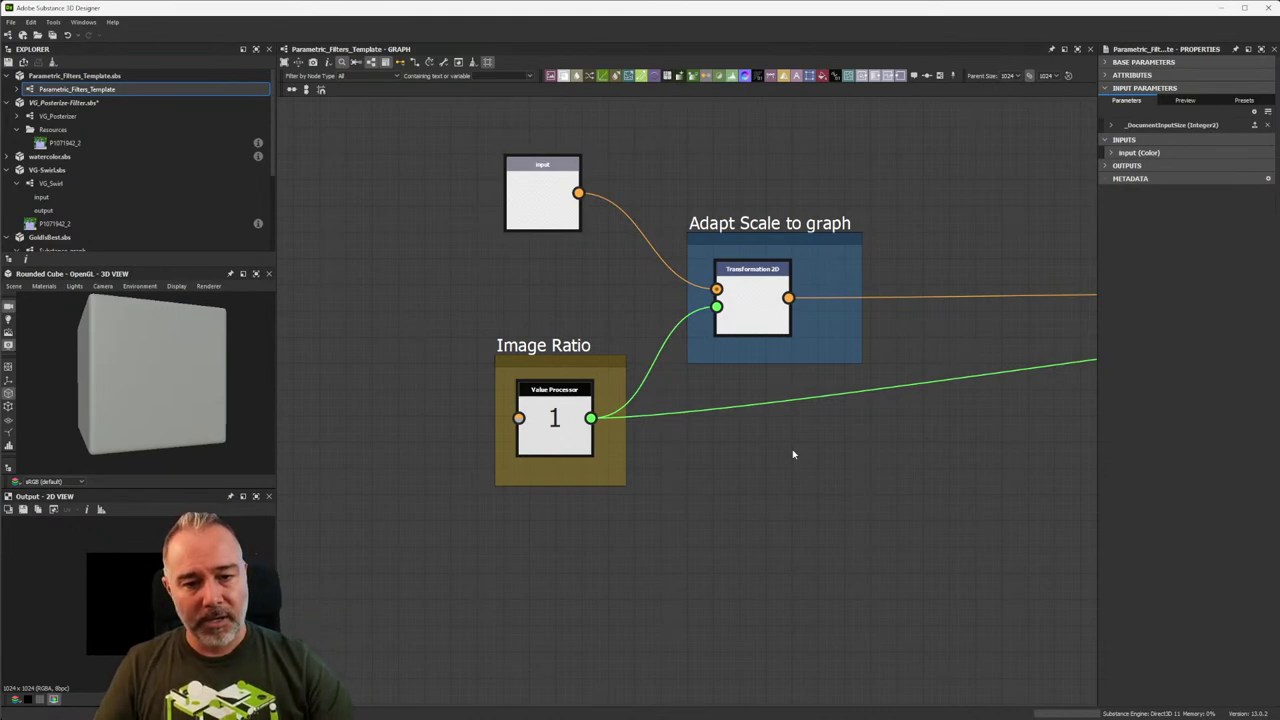
pyautogui.moveTo(793, 455); pyautogui.dragTo(614, 480, button='middle')
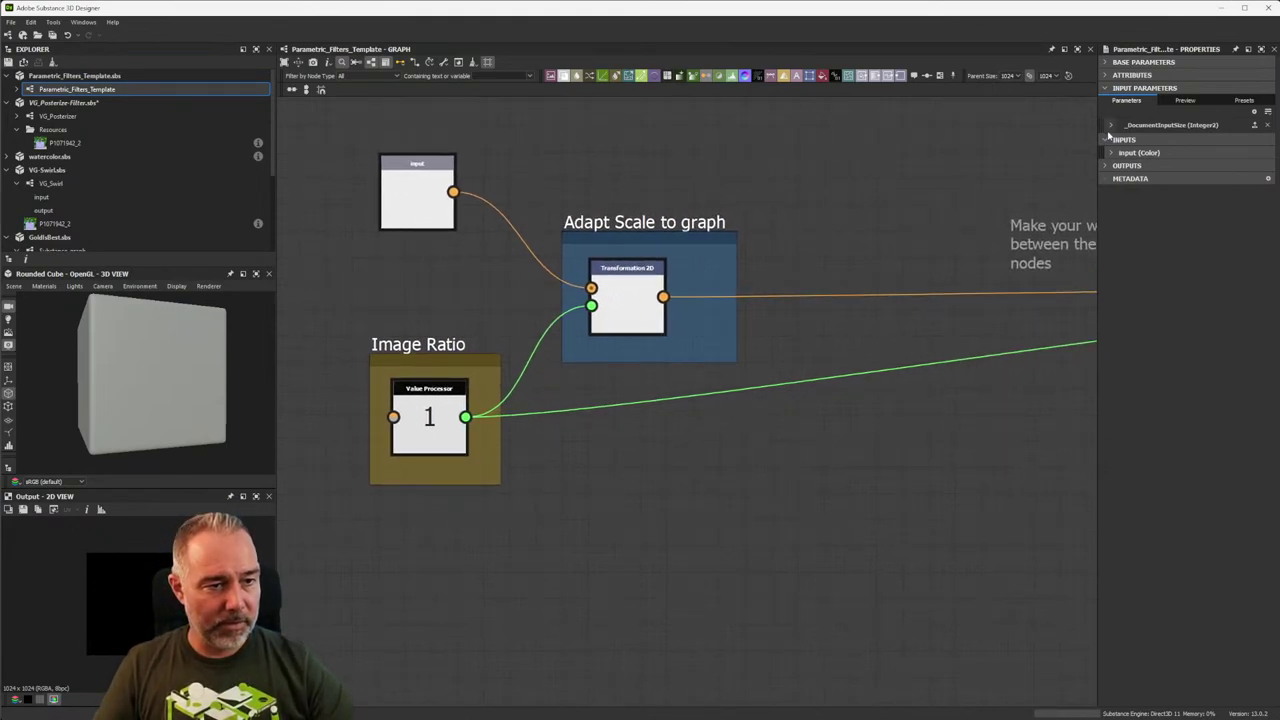
# Expand the _DocumentInputSize input parameter and select its identifier.
pyautogui.click(1111, 126)
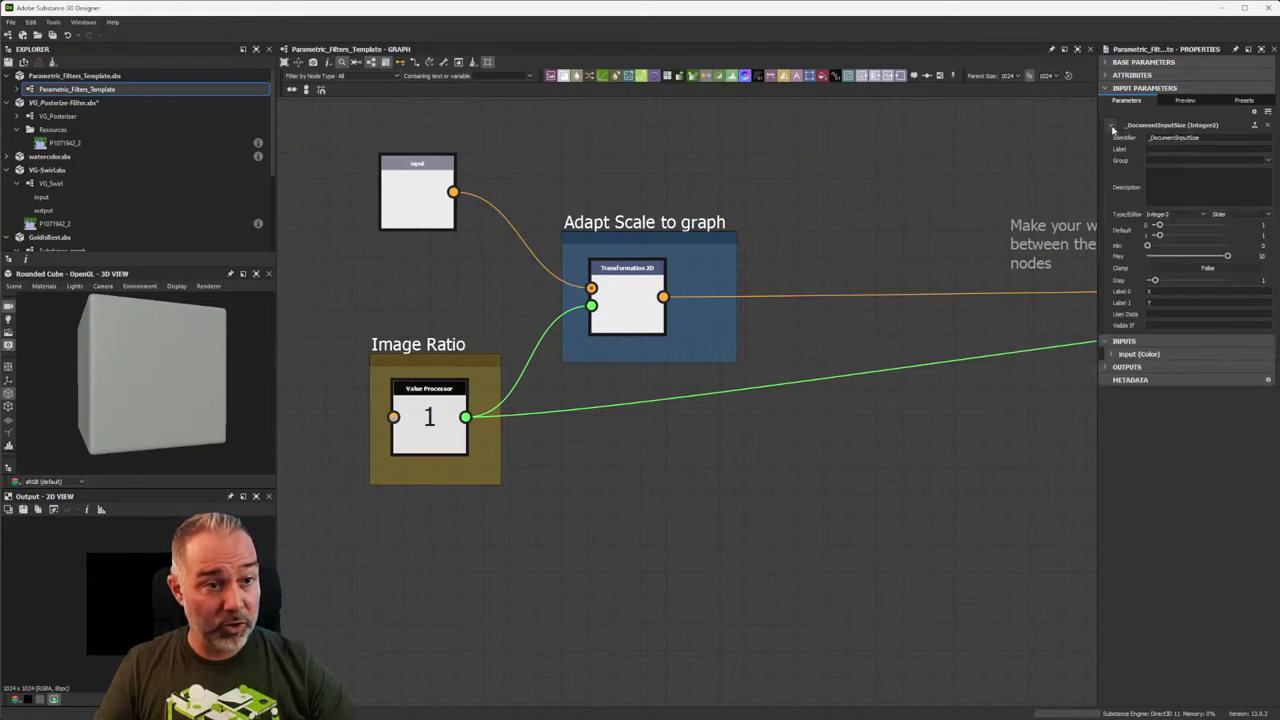
pyautogui.doubleClick(1213, 137)
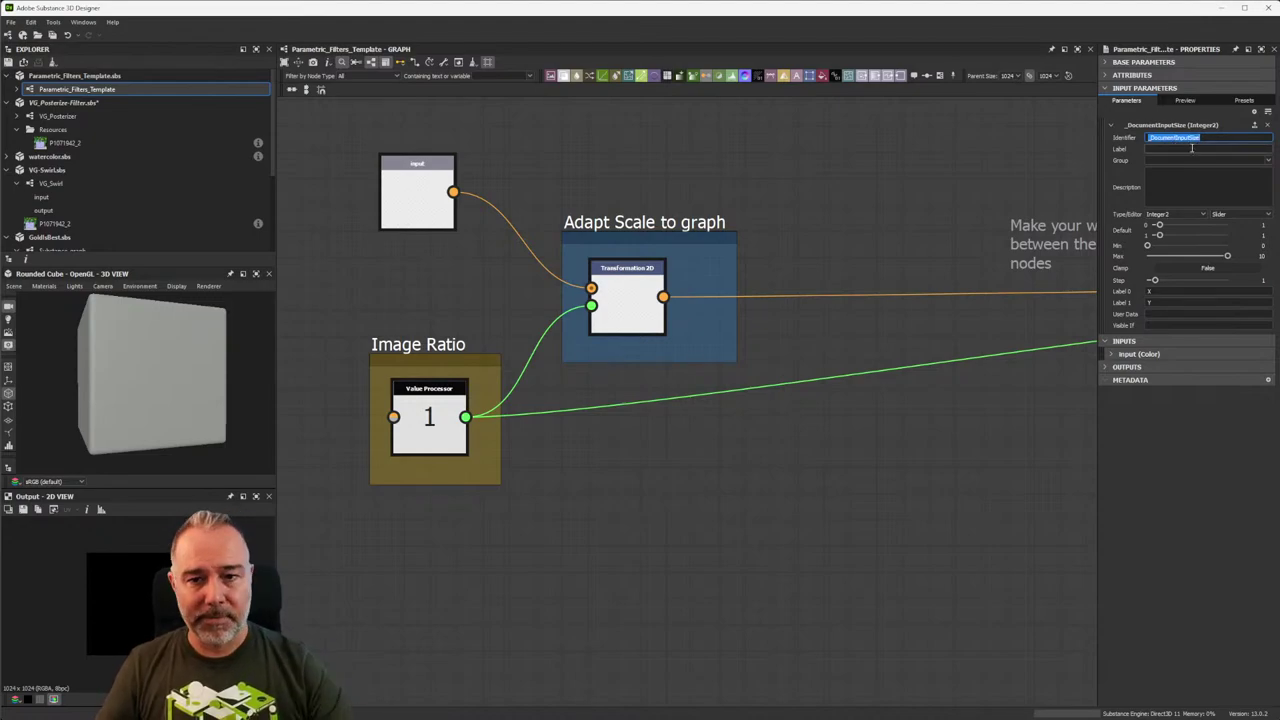
pyautogui.scroll(-3, 920, 197)
# Reframe the graph and select the Image Ratio Value Processor node.
pyautogui.moveTo(860, 214); pyautogui.dragTo(759, 294, button='middle')
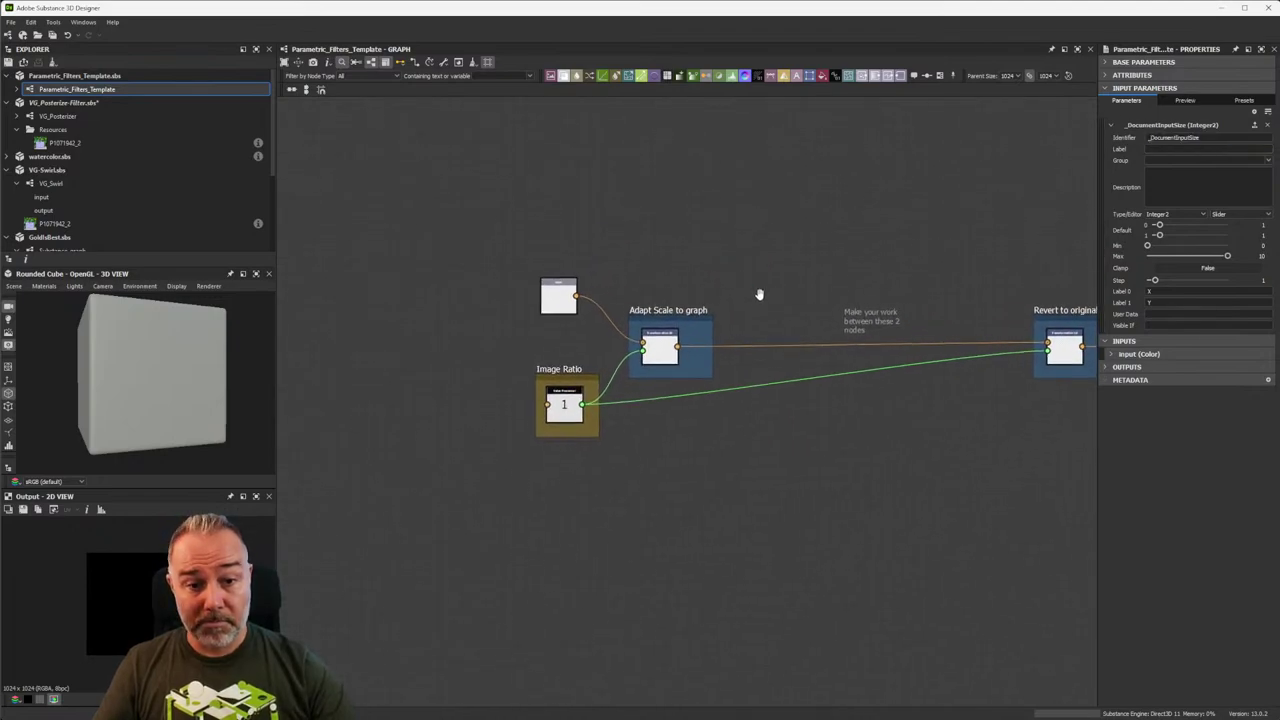
pyautogui.scroll(4, 648, 284)
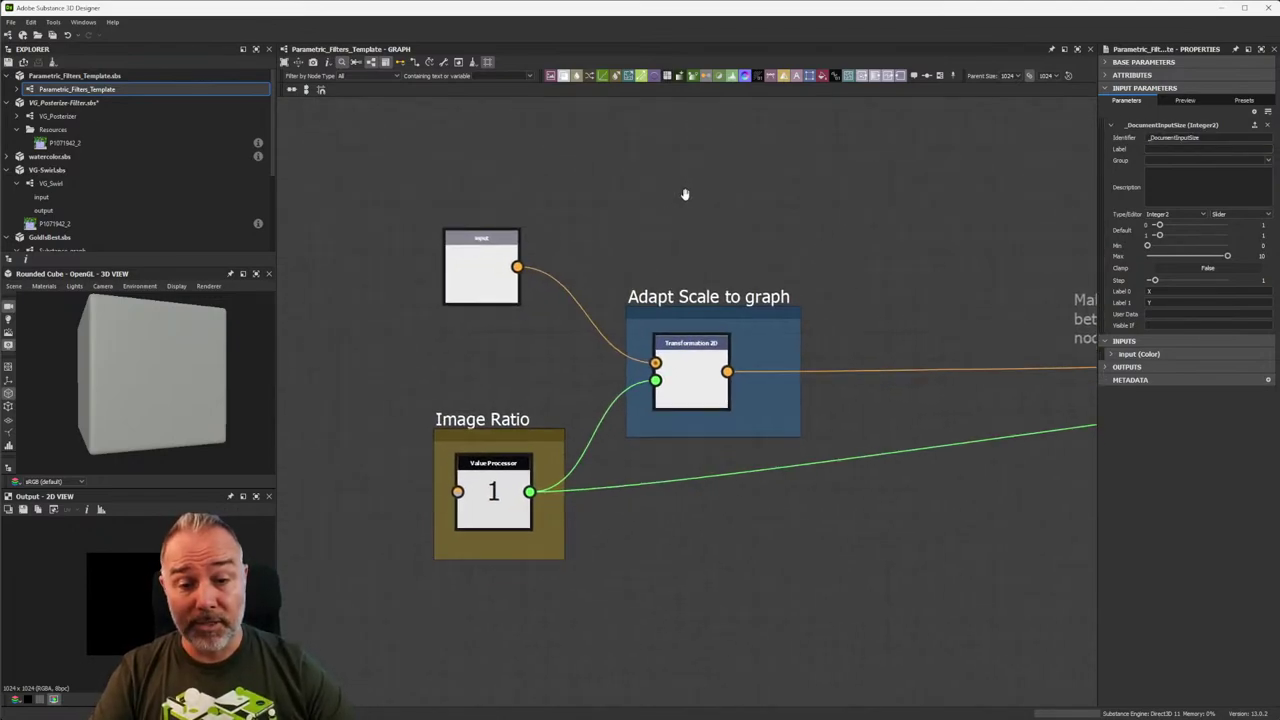
pyautogui.moveTo(685, 194); pyautogui.dragTo(699, 164, button='middle')
pyautogui.click(508, 455)
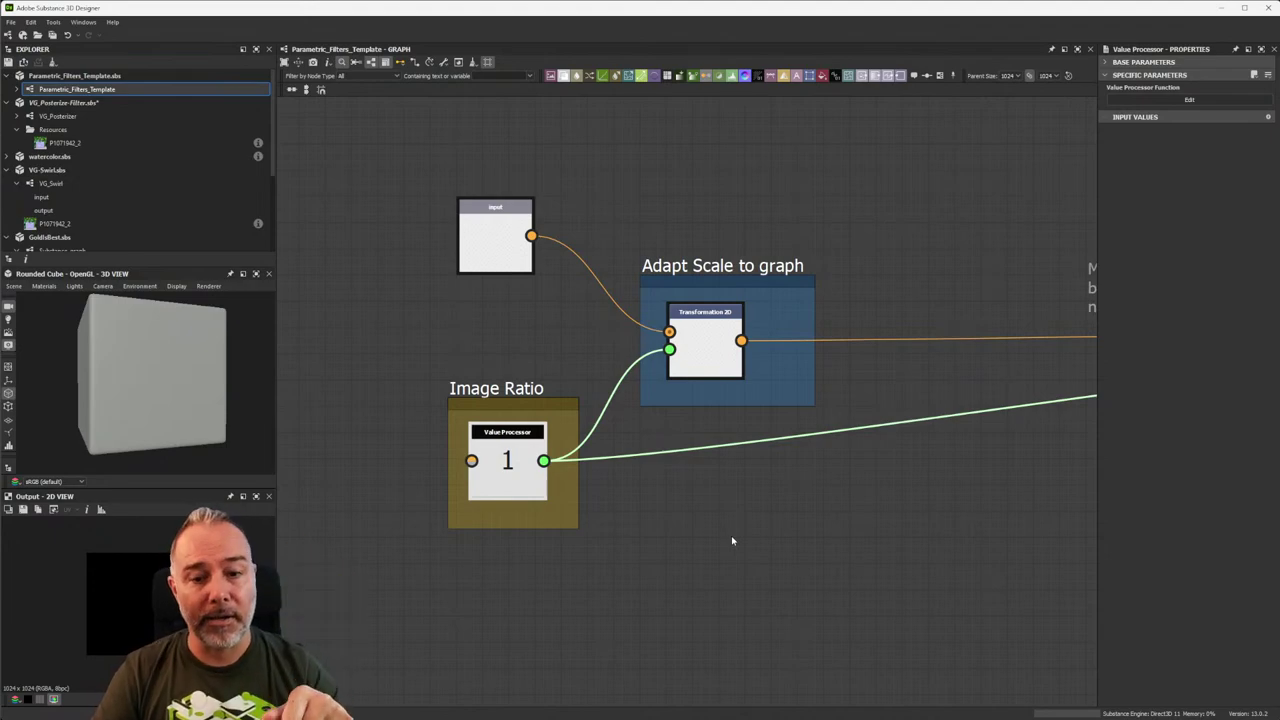
pyautogui.scroll(5, 502, 457)
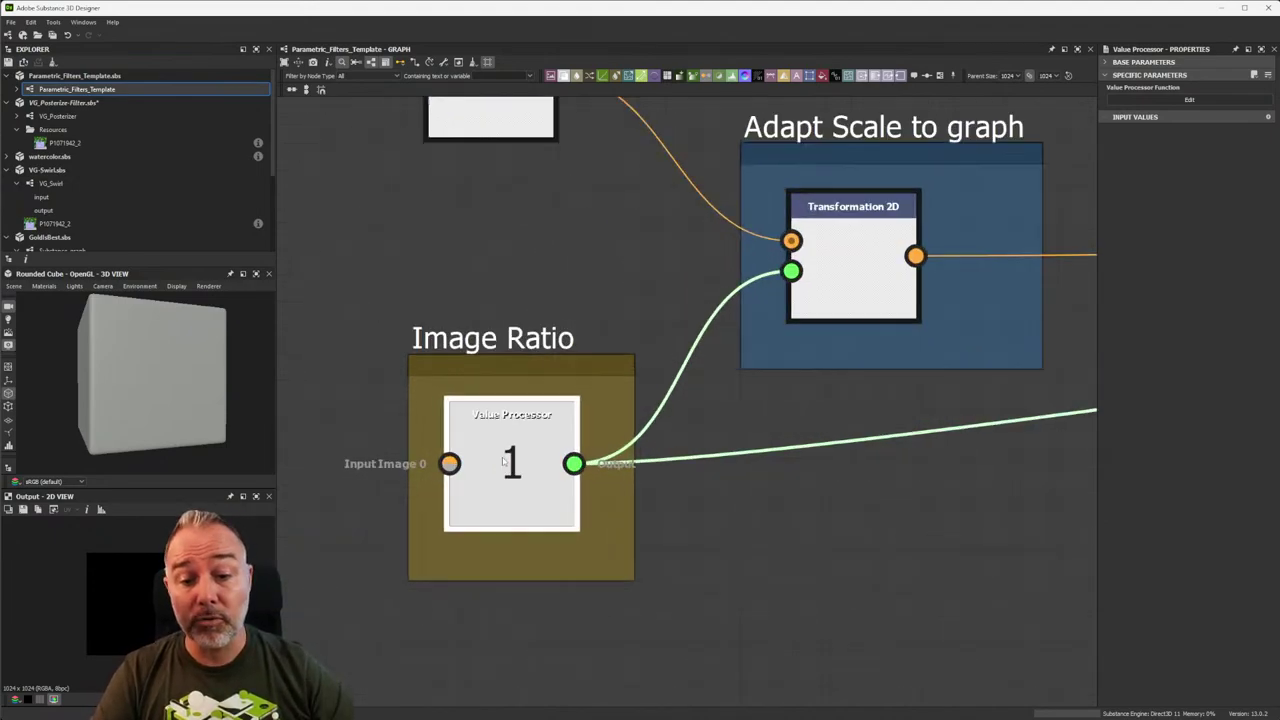
pyautogui.scroll(-5, 502, 457)
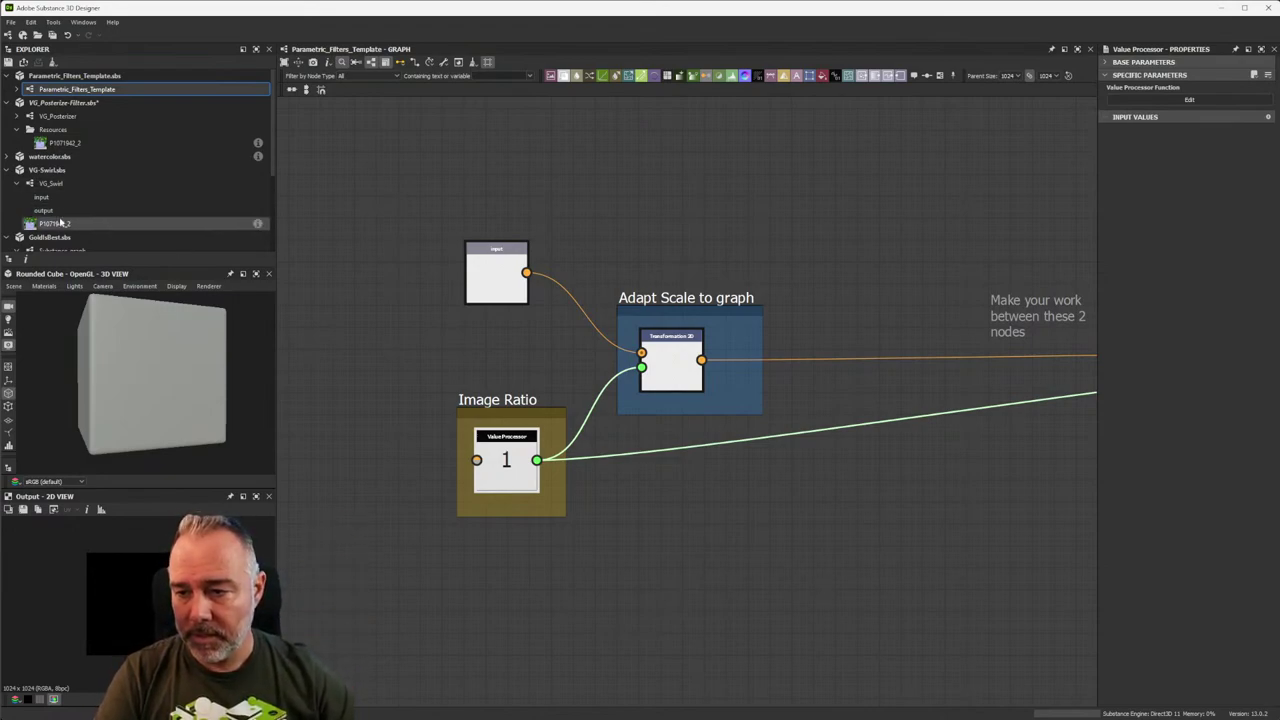
# Select the P1071942_2 resource and reframe the template graph around Transformation 2D.
pyautogui.click(200, 223)
pyautogui.moveTo(967, 257); pyautogui.dragTo(629, 229, button='middle')
pyautogui.scroll(-2, 837, 257)
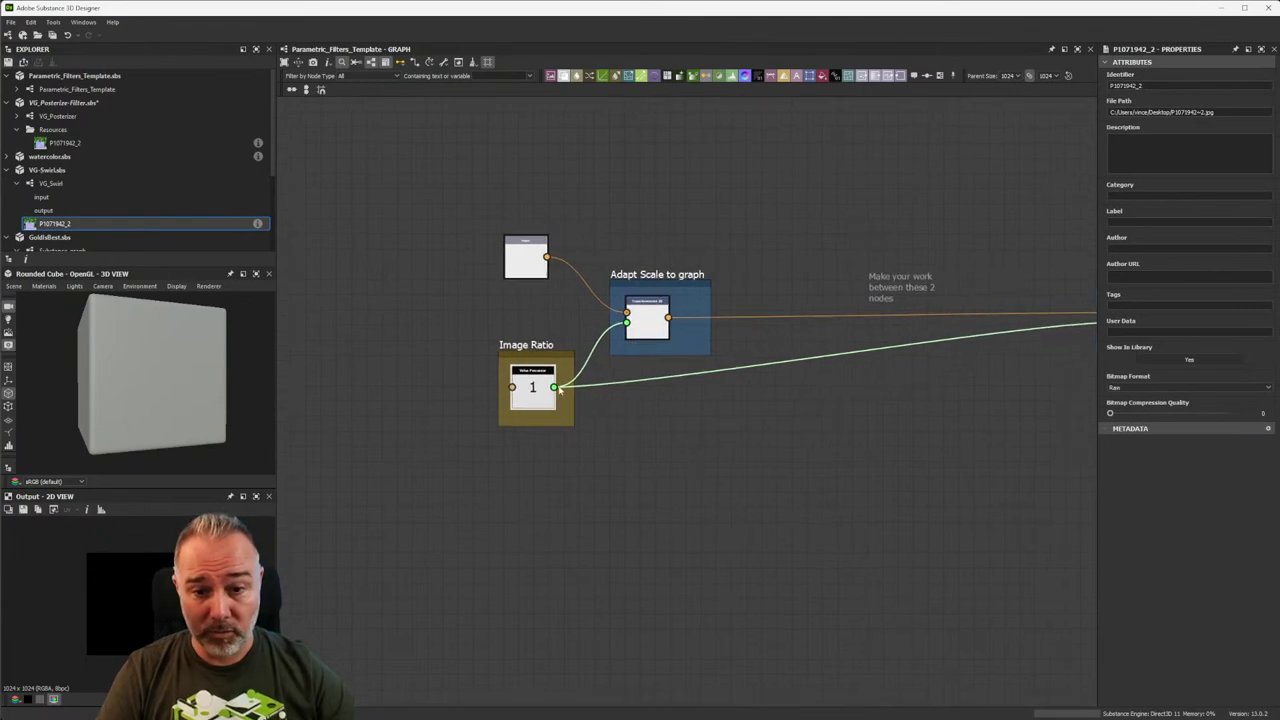
pyautogui.scroll(3, 542, 395)
pyautogui.scroll(-2, 542, 395)
pyautogui.moveTo(832, 377); pyautogui.dragTo(752, 441, button='middle')
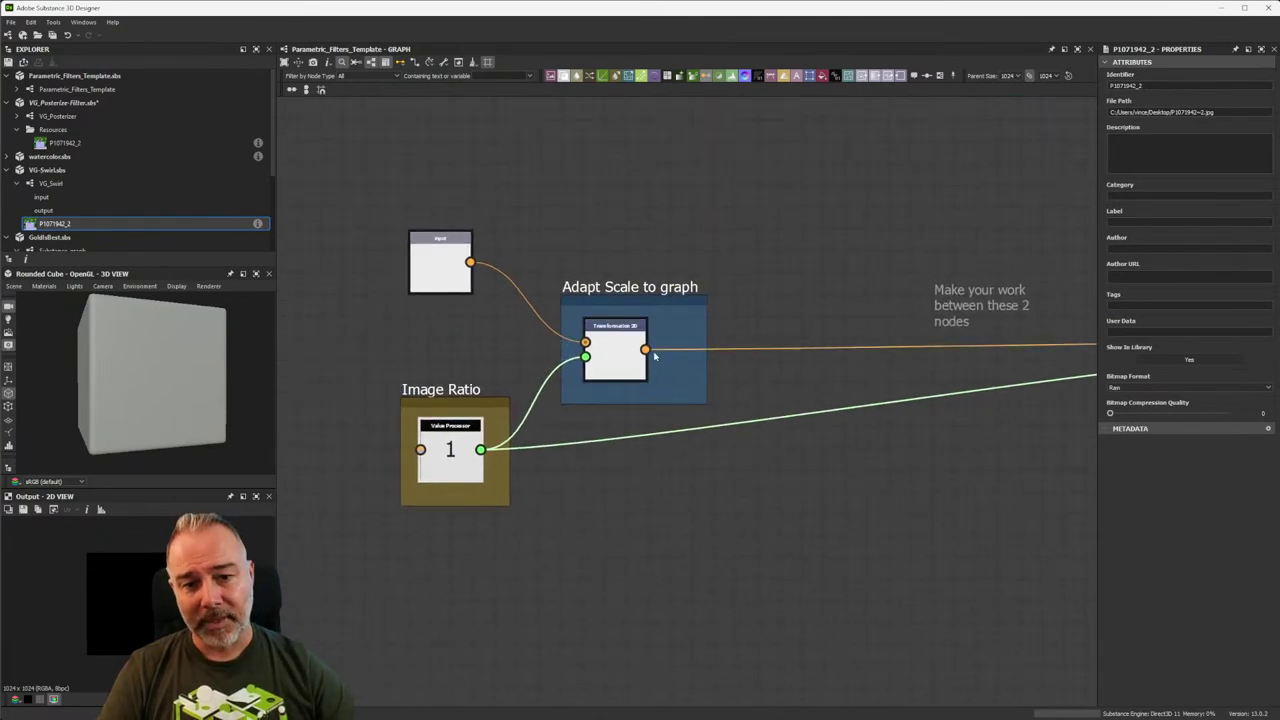
pyautogui.scroll(3, 616, 384)
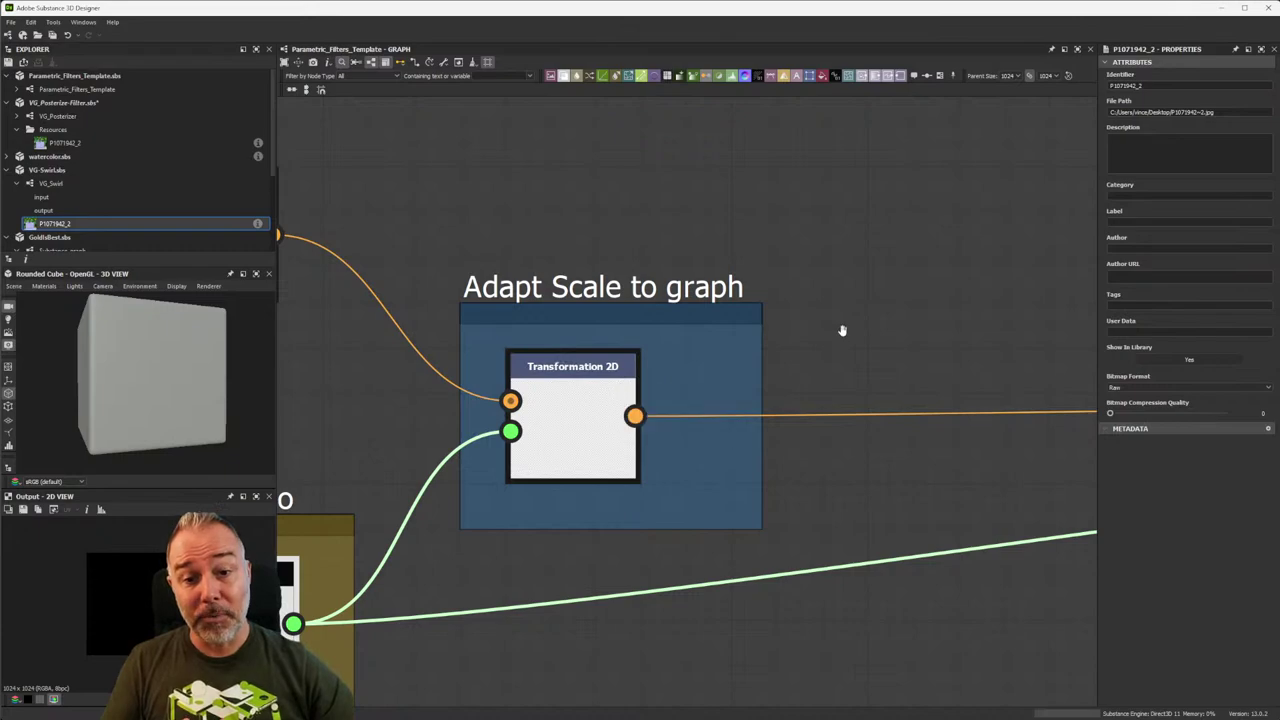
pyautogui.scroll(-3, 843, 331)
# Pan the graph to inspect the Revert to original scale frame.
pyautogui.moveTo(962, 300); pyautogui.dragTo(577, 274, button='middle')
pyautogui.moveTo(512, 204); pyautogui.dragTo(829, 349)
pyautogui.scroll(3, 649, 249)
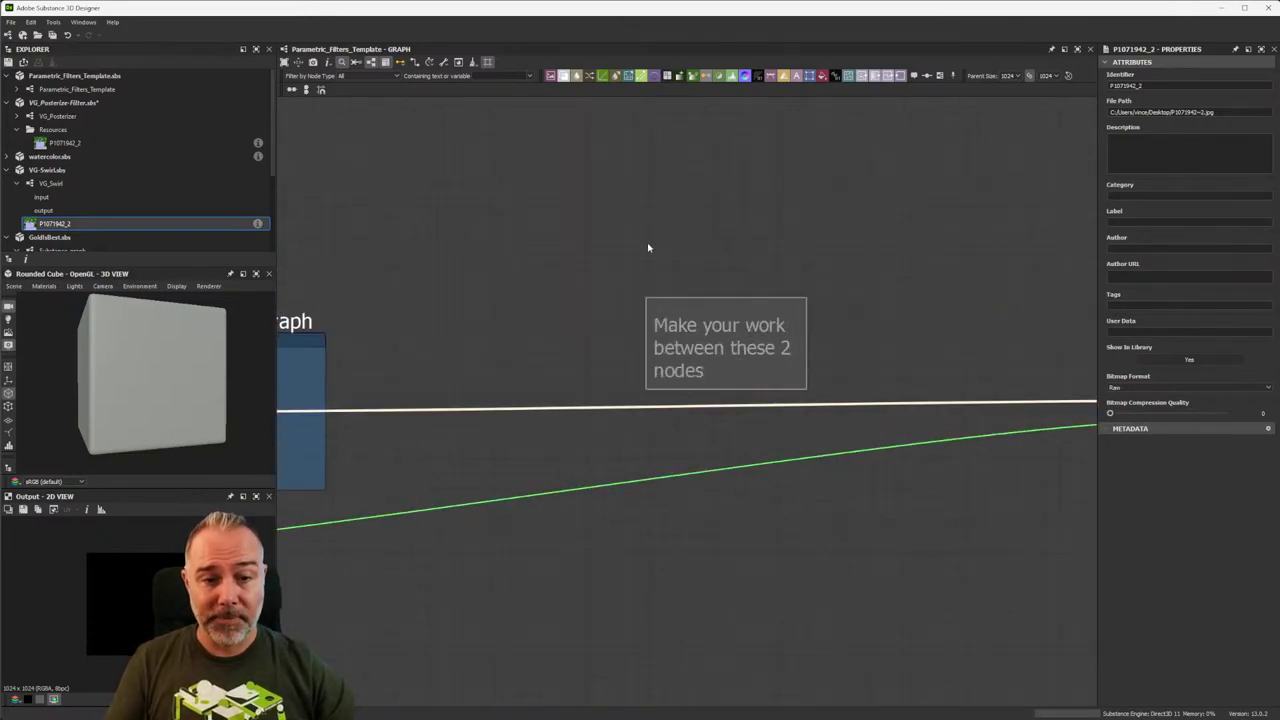
pyautogui.scroll(-2, 672, 247)
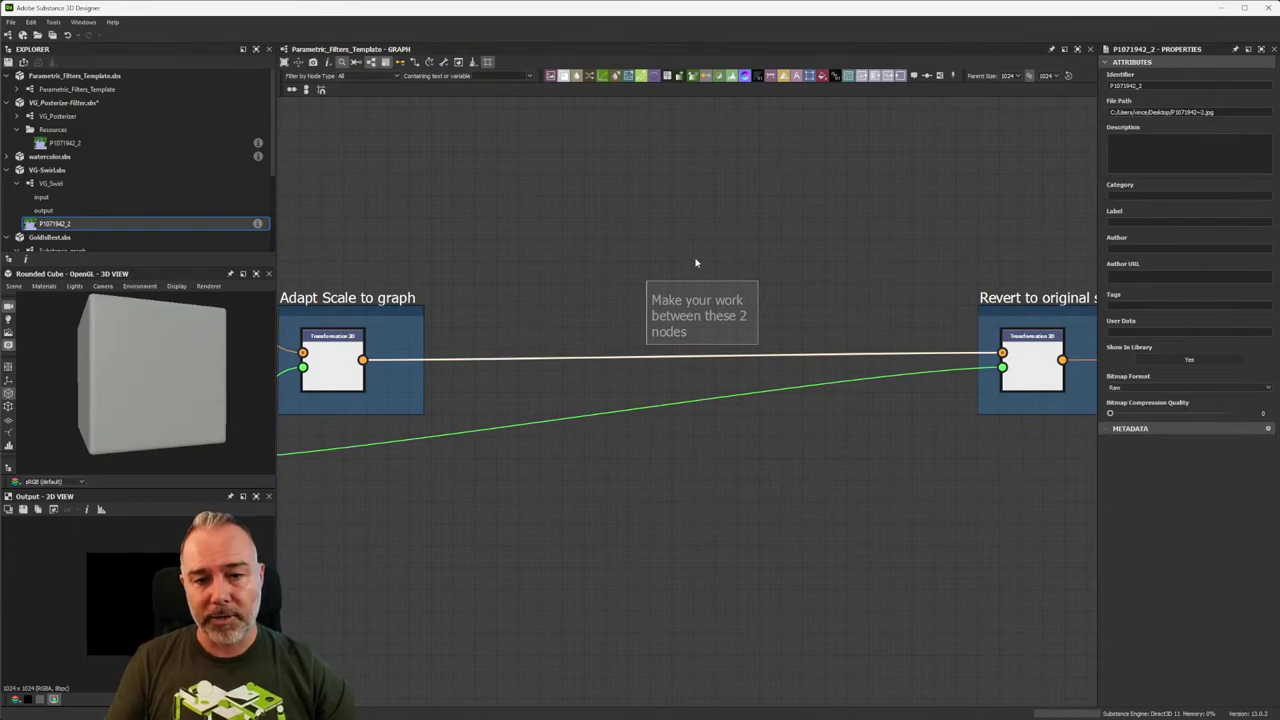
pyautogui.moveTo(895, 279); pyautogui.dragTo(674, 229, button='middle')
pyautogui.scroll(3, 680, 250)
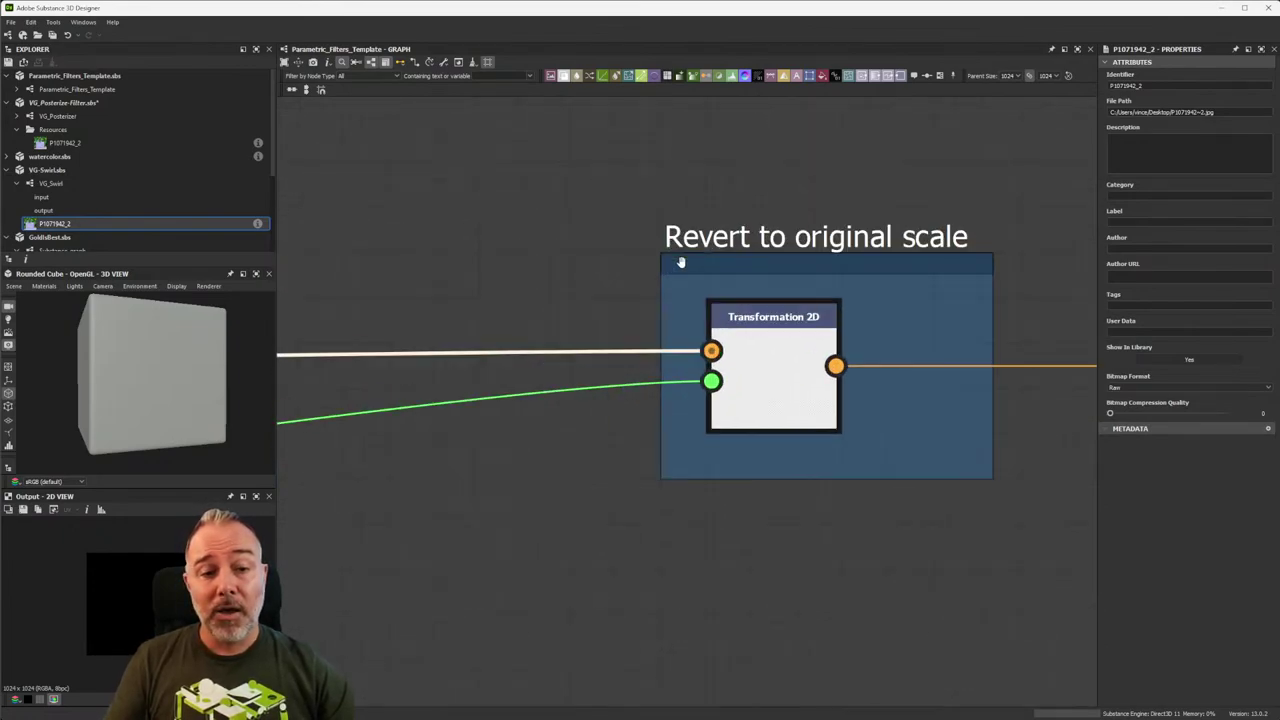
pyautogui.scroll(-2, 684, 261)
pyautogui.scroll(2, 680, 265)
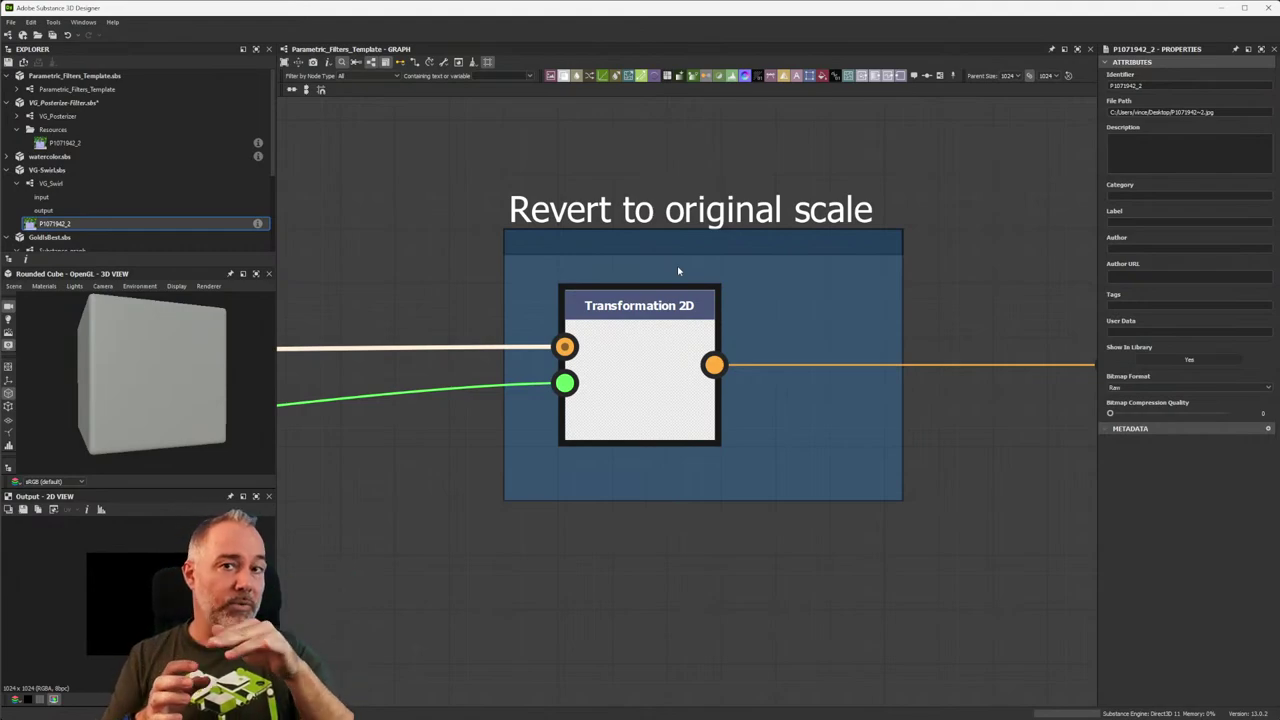
# Fit the whole graph in view, then close Parametric_Filters_Template.sbs with Ctrl+W.
pyautogui.press('f')
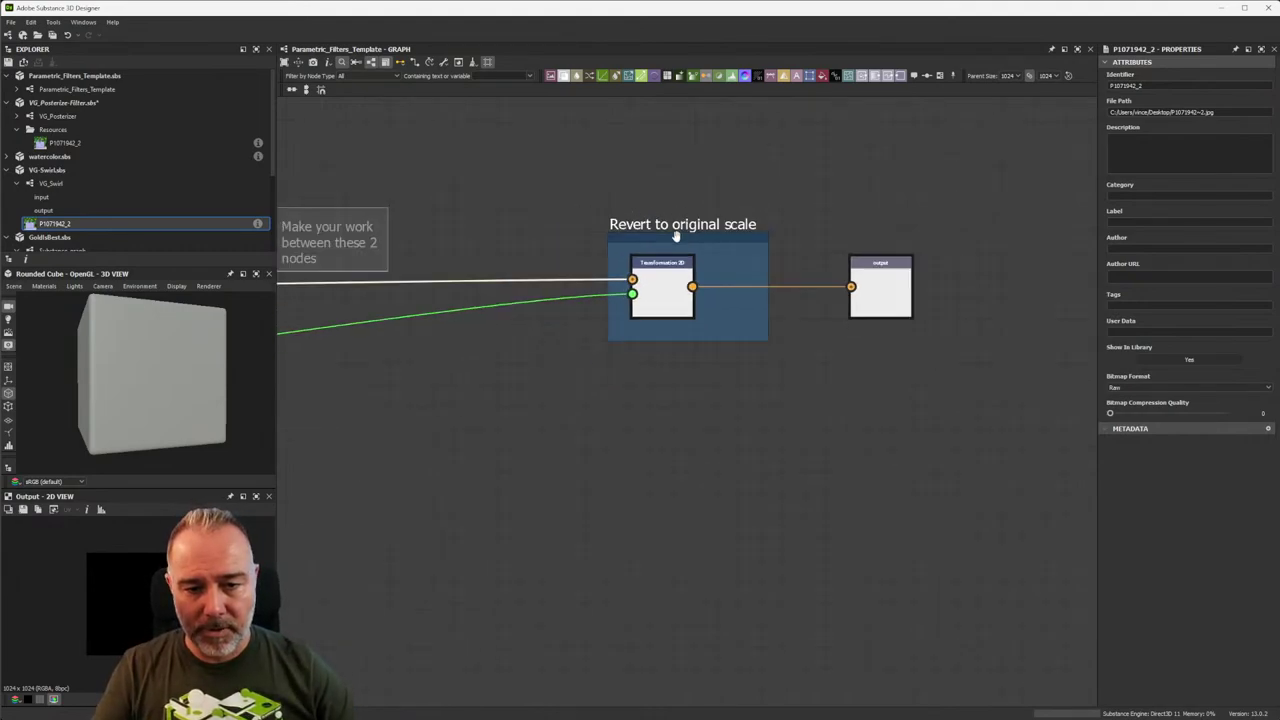
pyautogui.scroll(-3, 775, 323)
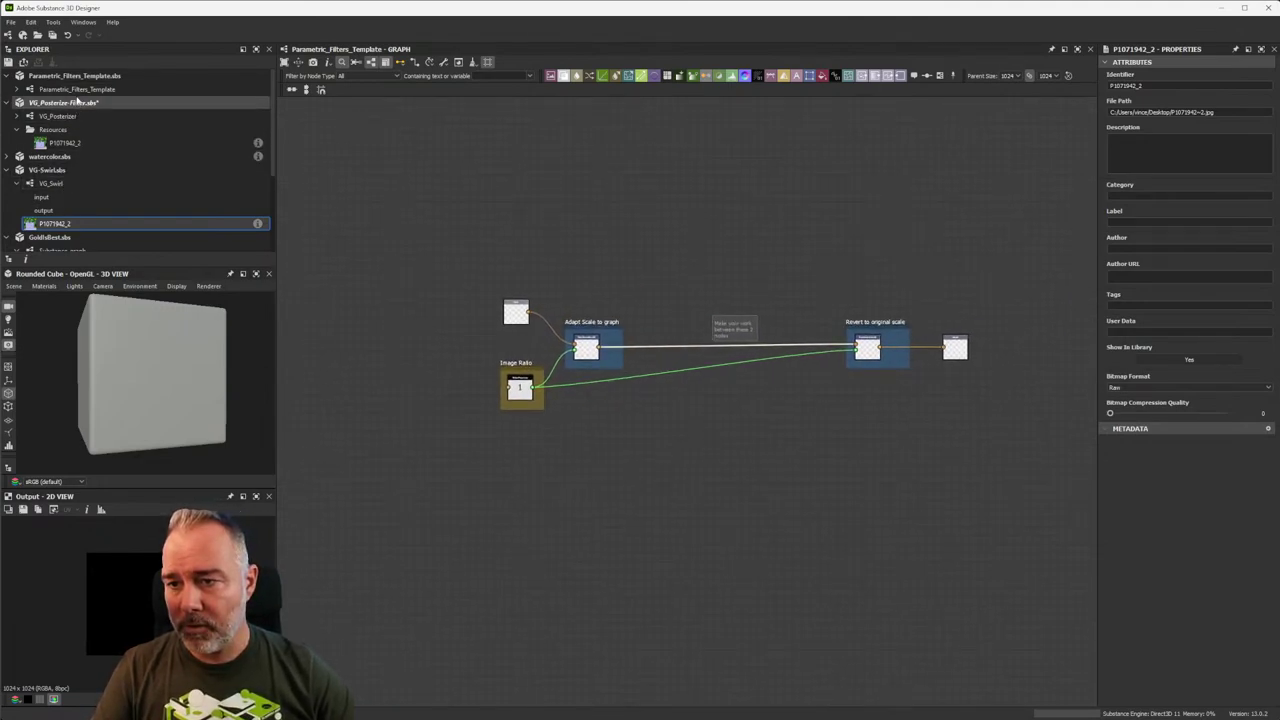
pyautogui.click(86, 79)
pyautogui.hotkey('ctrl', 'w')
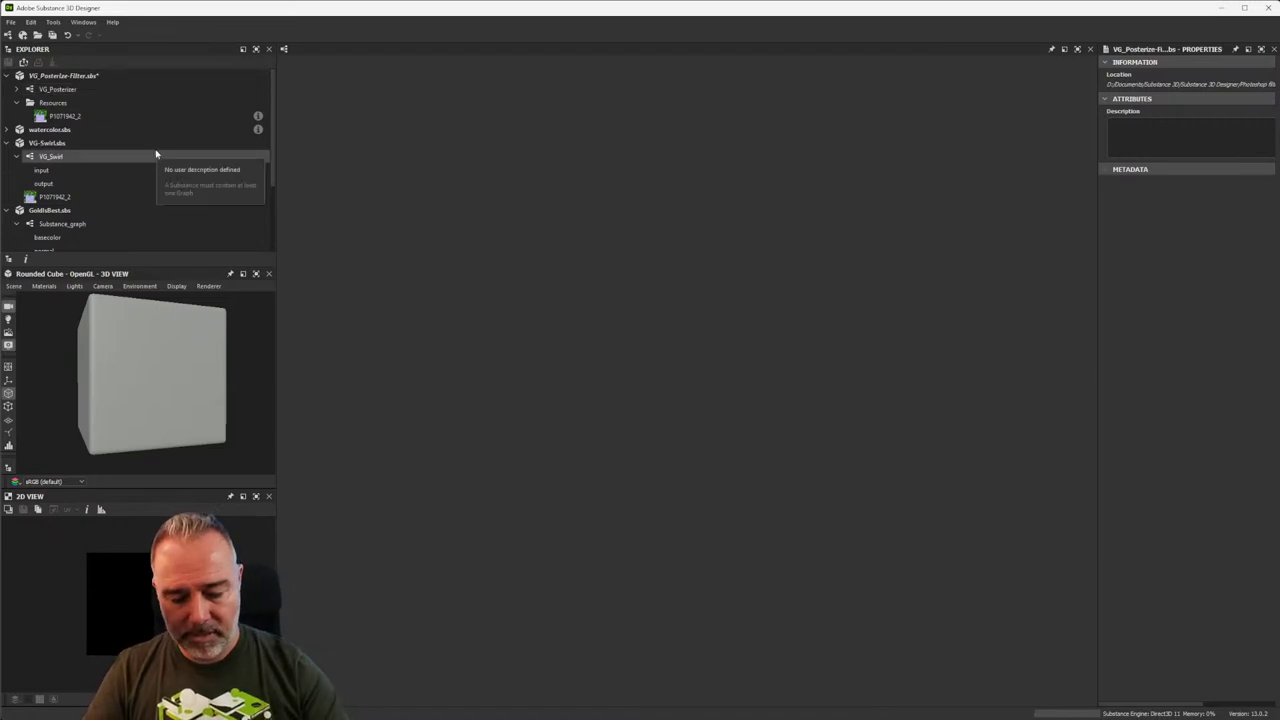
# Start a new graph with Ctrl+N and base it on the Parametric_Filters_Template template.
pyautogui.hotkey('ctrl', 'n')
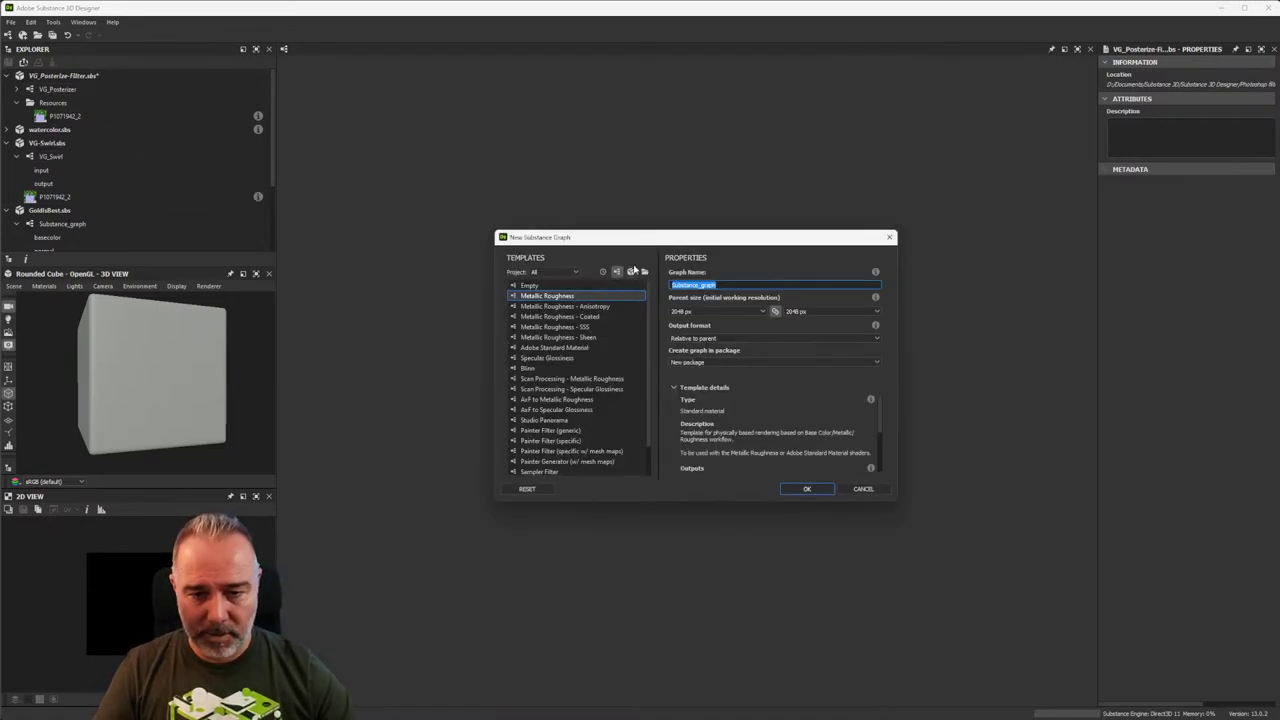
pyautogui.scroll(-1, 555, 345)
pyautogui.click(556, 462)
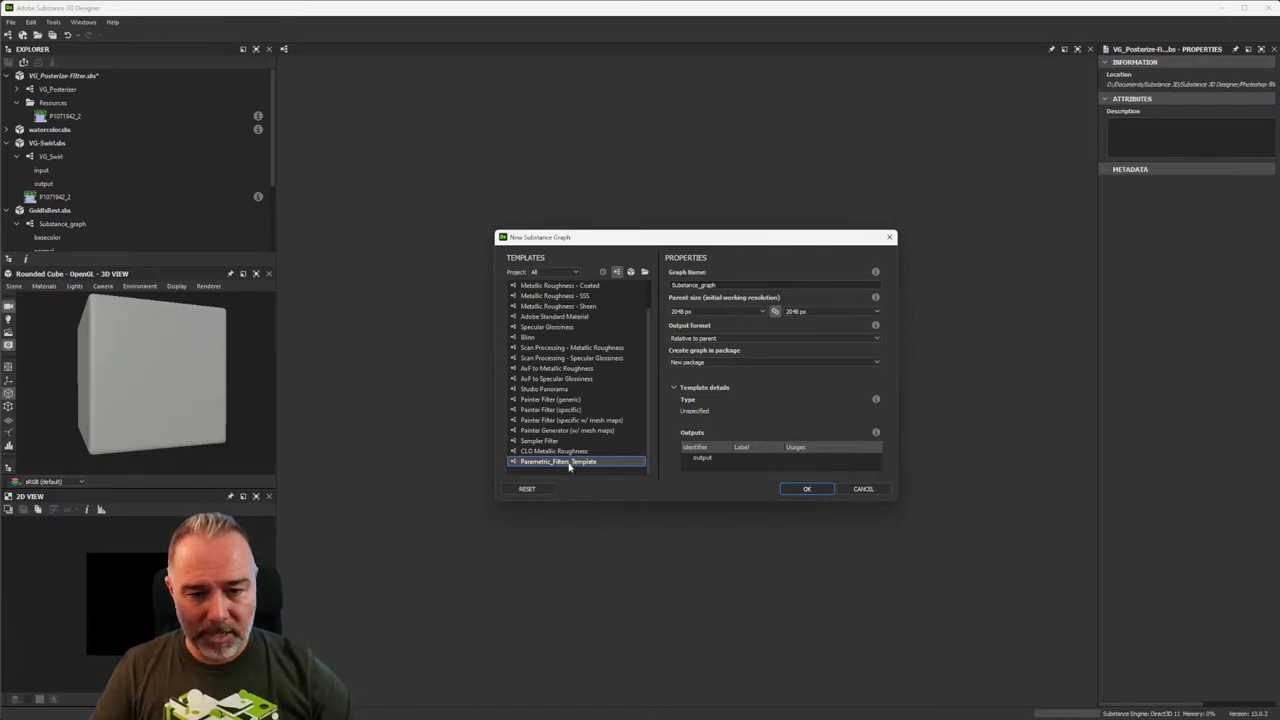
pyautogui.click(816, 490)
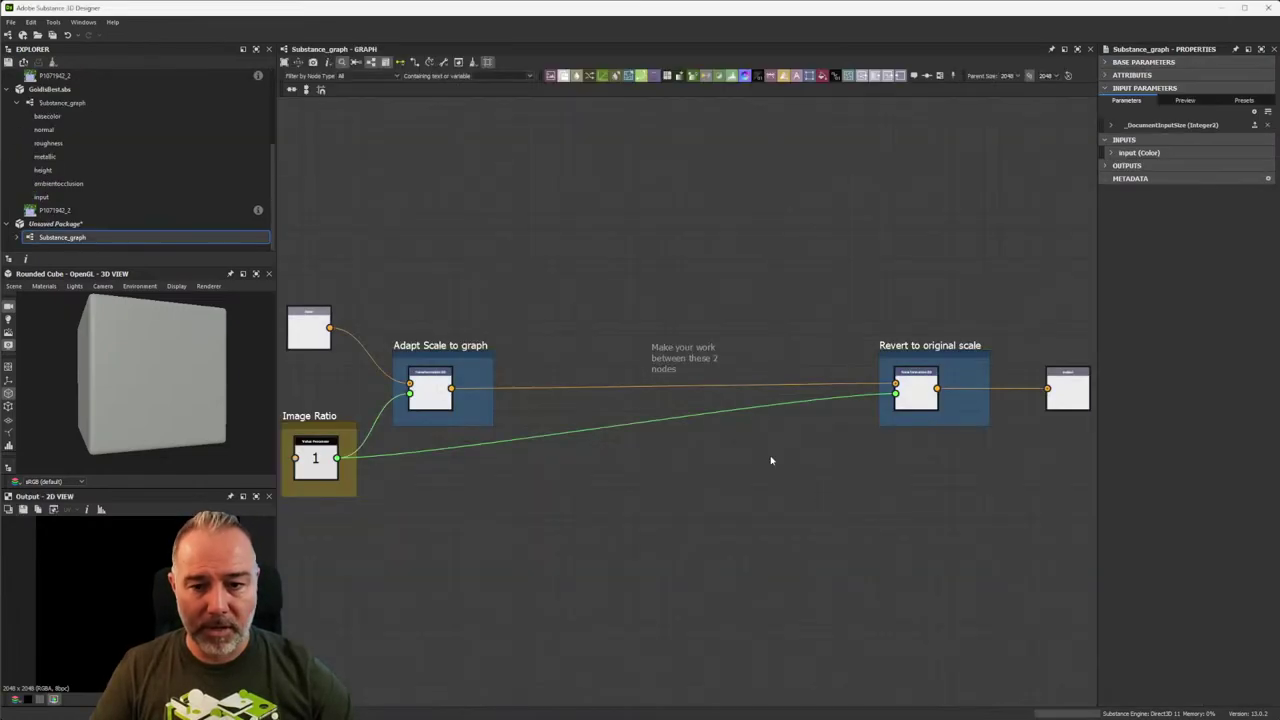
# Delete the 'Make your work between these 2 nodes' comment from the new graph.
pyautogui.moveTo(326, 274); pyautogui.dragTo(1030, 593)
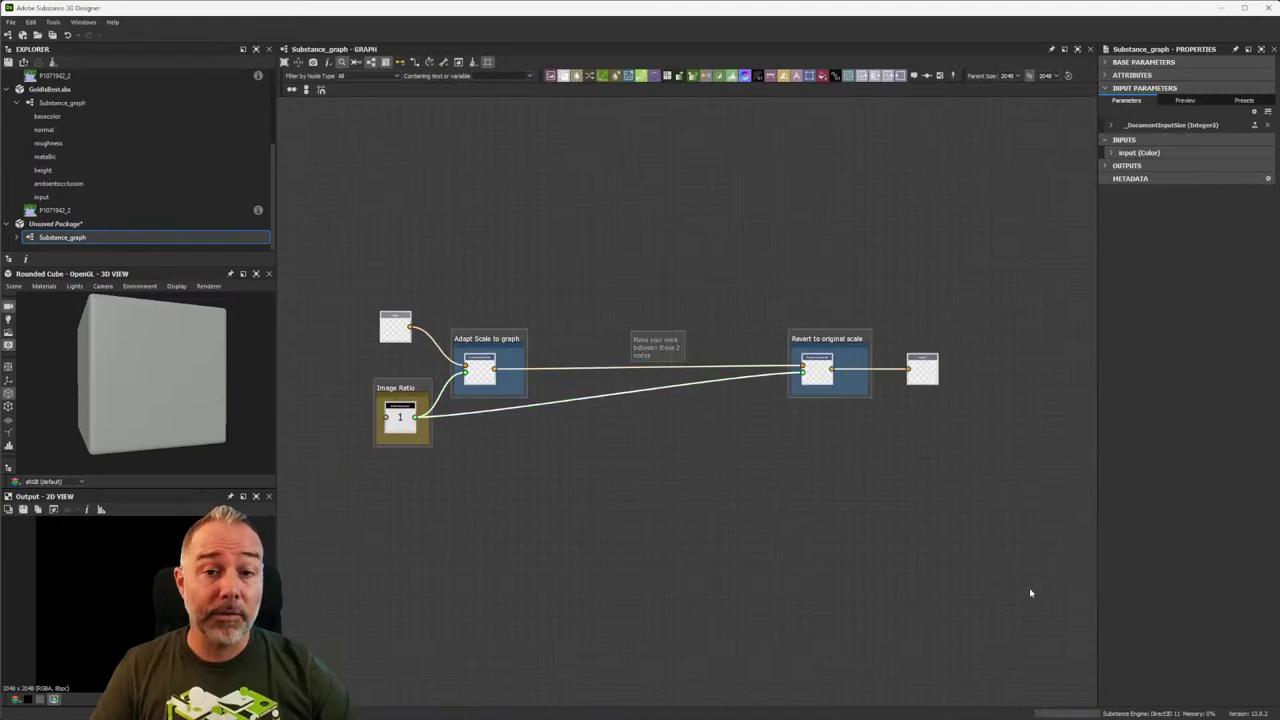
pyautogui.scroll(4, 751, 503)
pyautogui.click(669, 129)
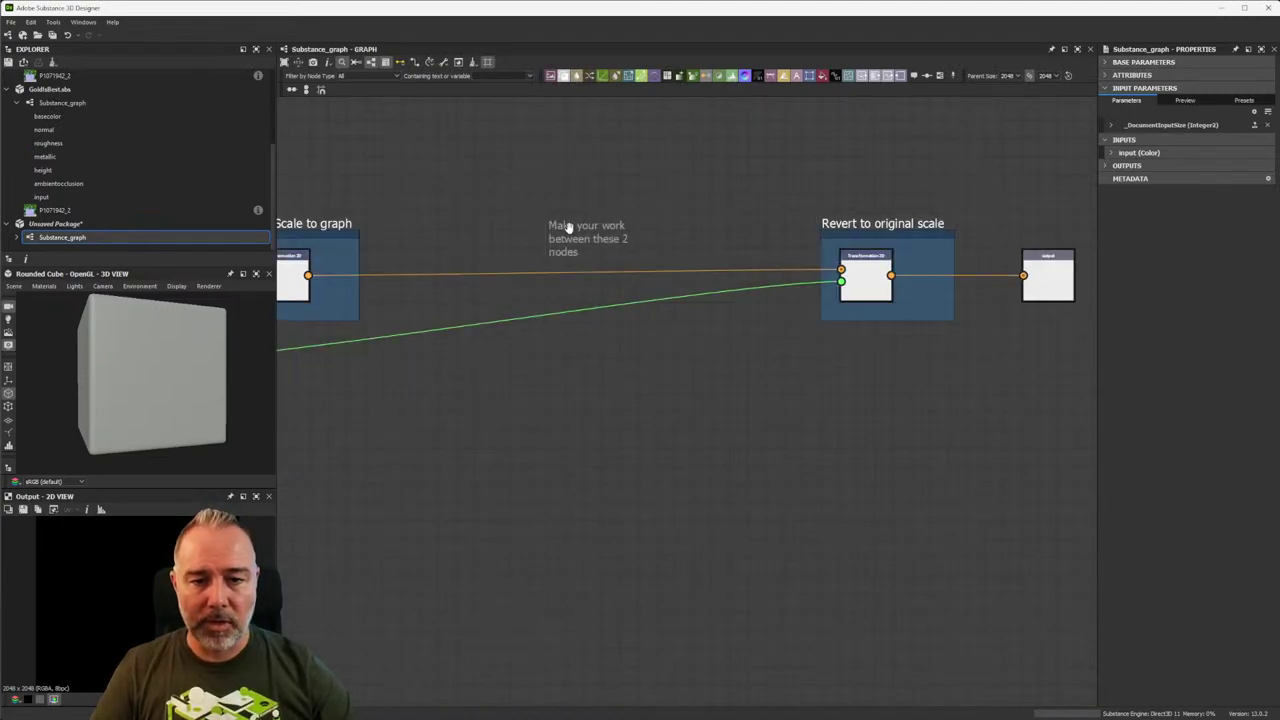
pyautogui.scroll(4, 608, 213)
pyautogui.click(527, 241)
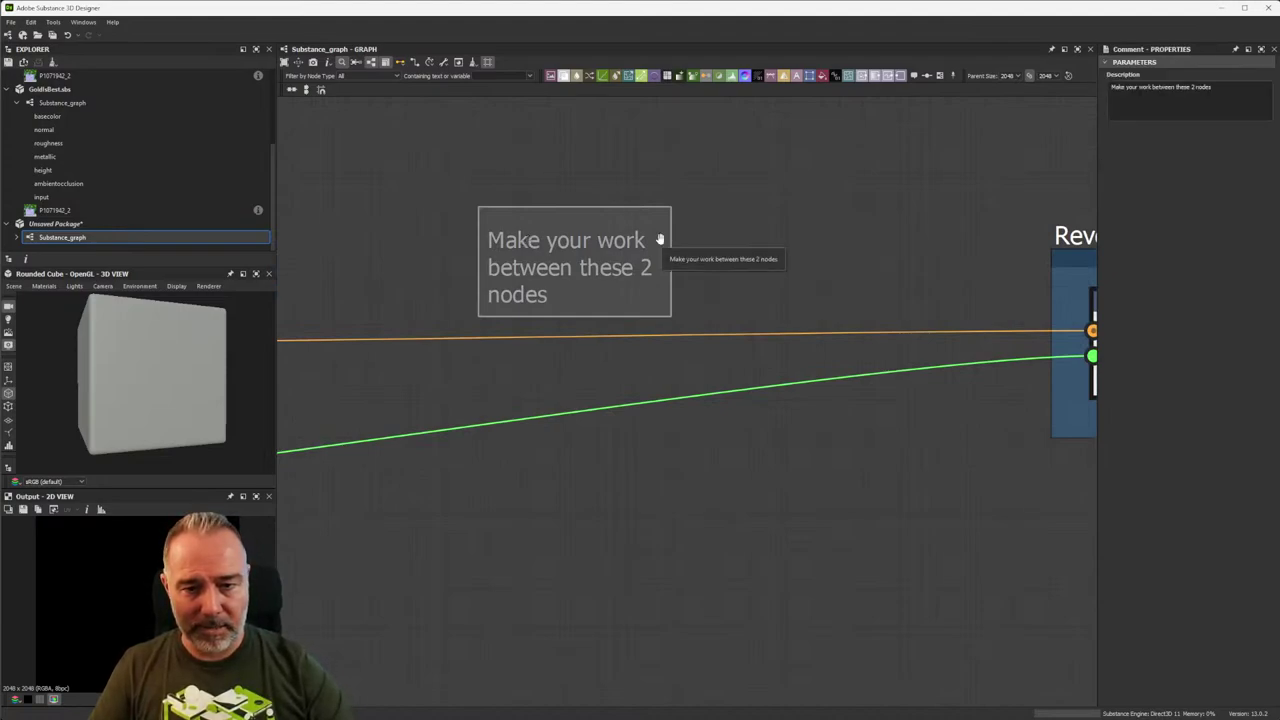
pyautogui.press('Delete')
# Insert Dot nodes on the green Image Ratio link.
pyautogui.scroll(-5, 658, 227)
pyautogui.moveTo(831, 334); pyautogui.dragTo(516, 333, button='middle')
pyautogui.scroll(3, 516, 333)
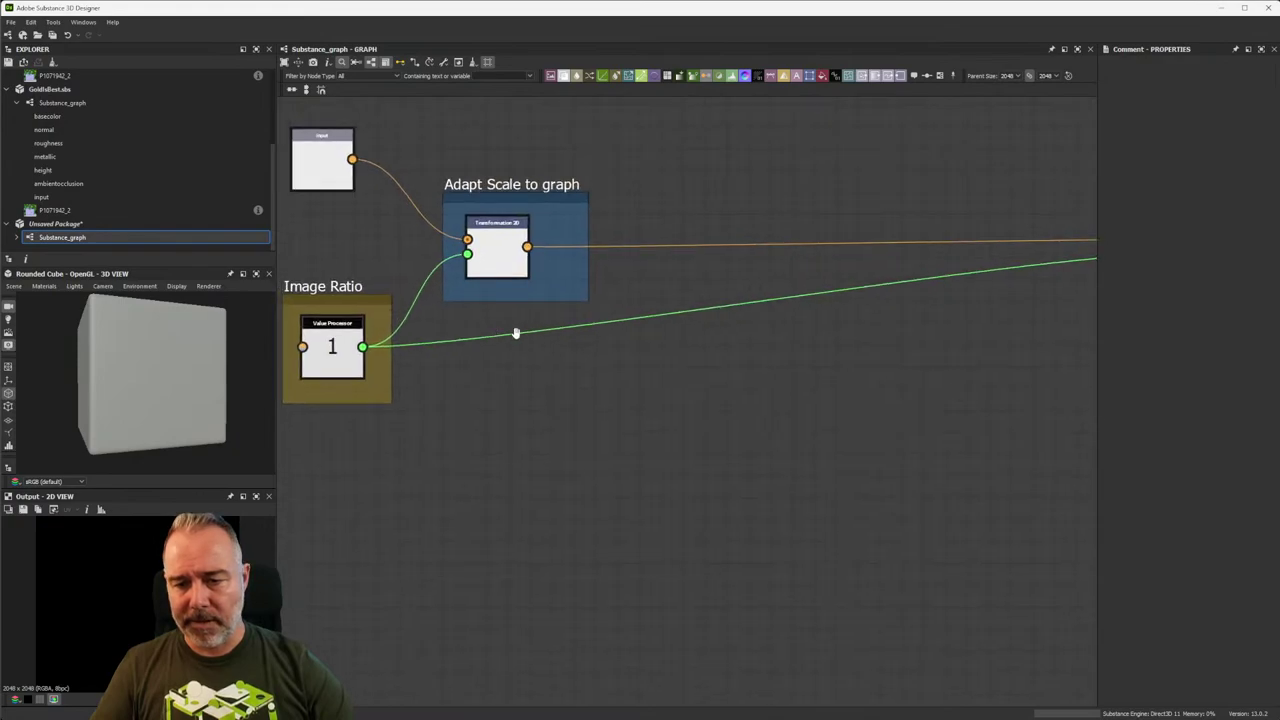
pyautogui.doubleClick(432, 329)
pyautogui.scroll(-4, 900, 387)
pyautogui.scroll(5, 929, 387)
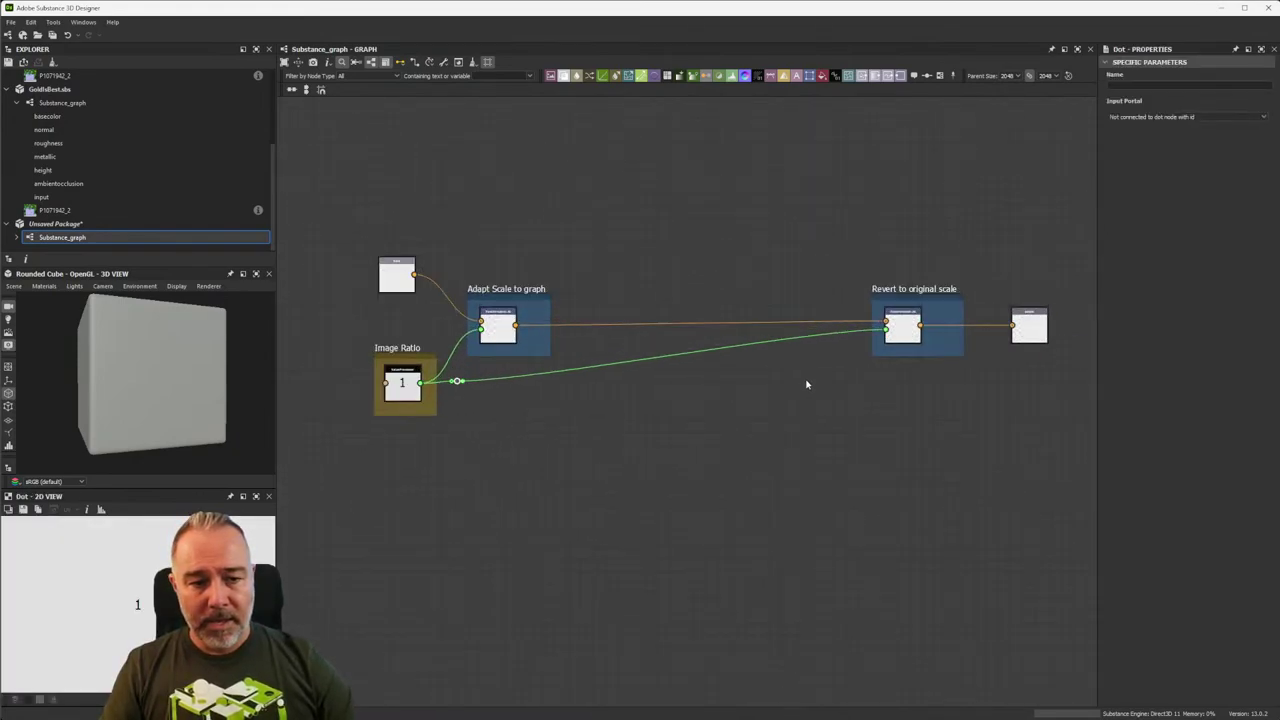
pyautogui.doubleClick(863, 311)
pyautogui.scroll(-3, 865, 316)
pyautogui.scroll(6, 794, 406)
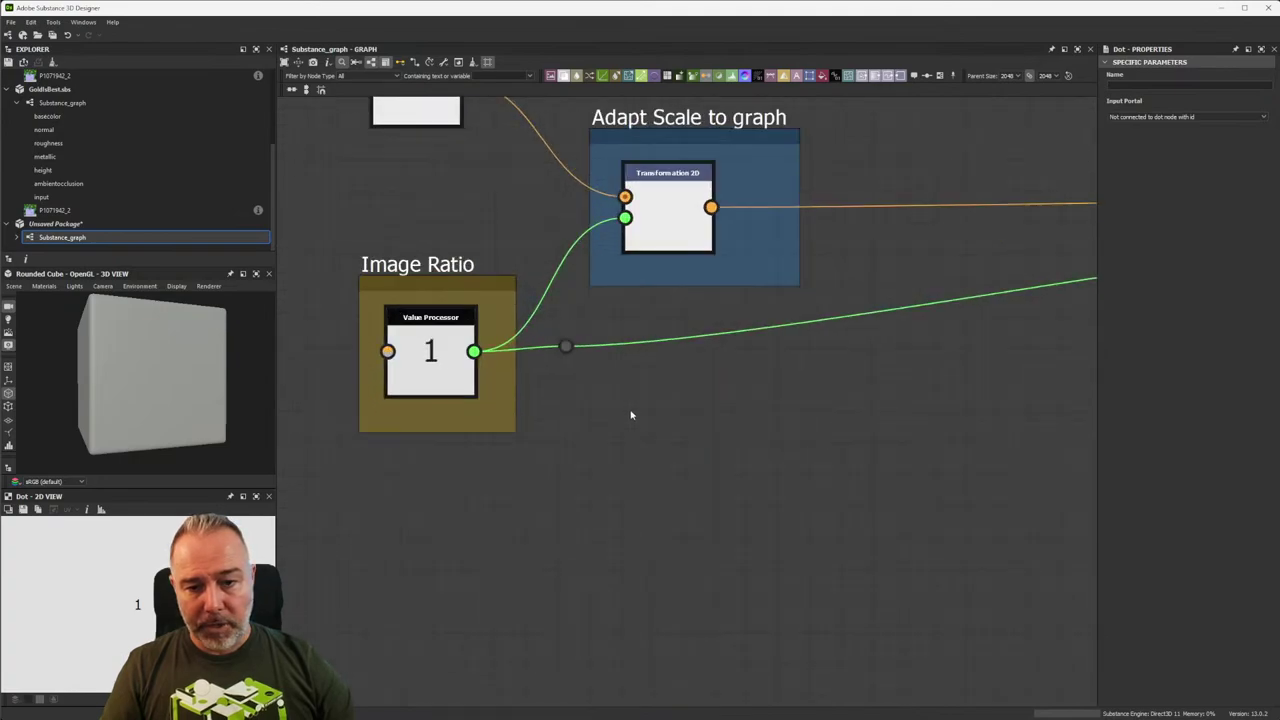
# Name the dot Ratio_Value in the Dot Properties.
pyautogui.click(1158, 86)
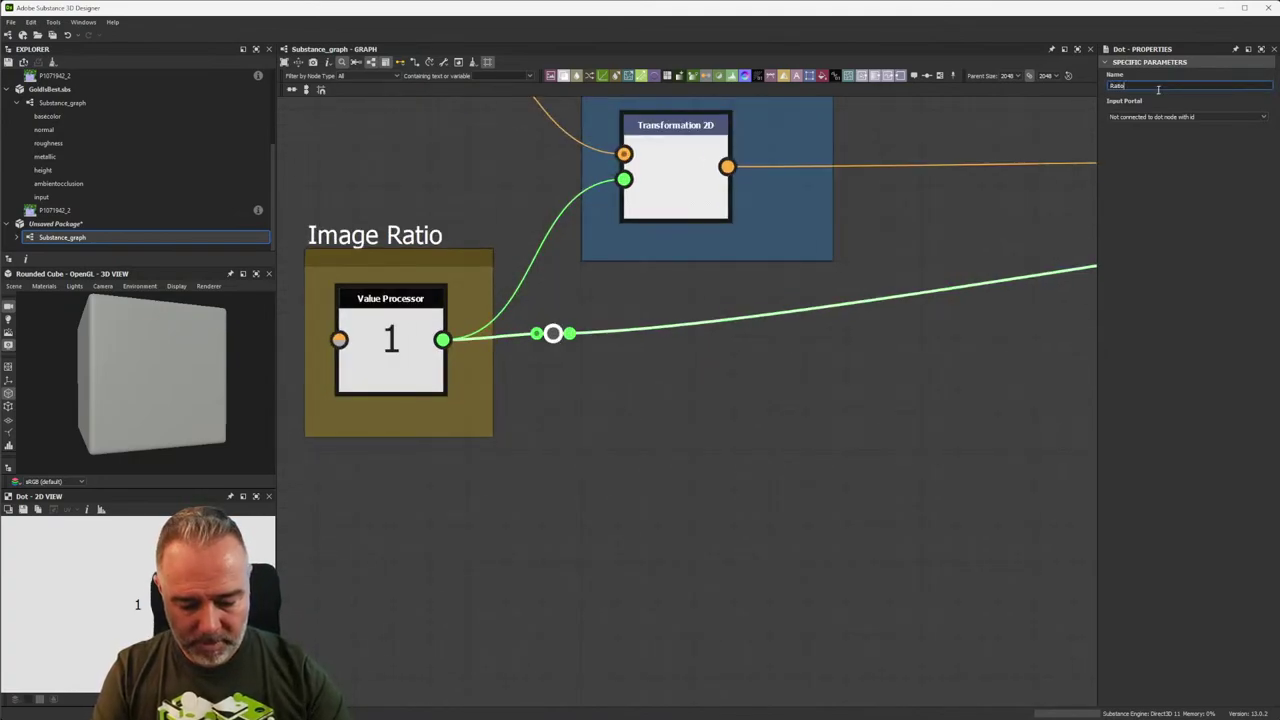
pyautogui.write('Ratio_Value')
pyautogui.press('Return')
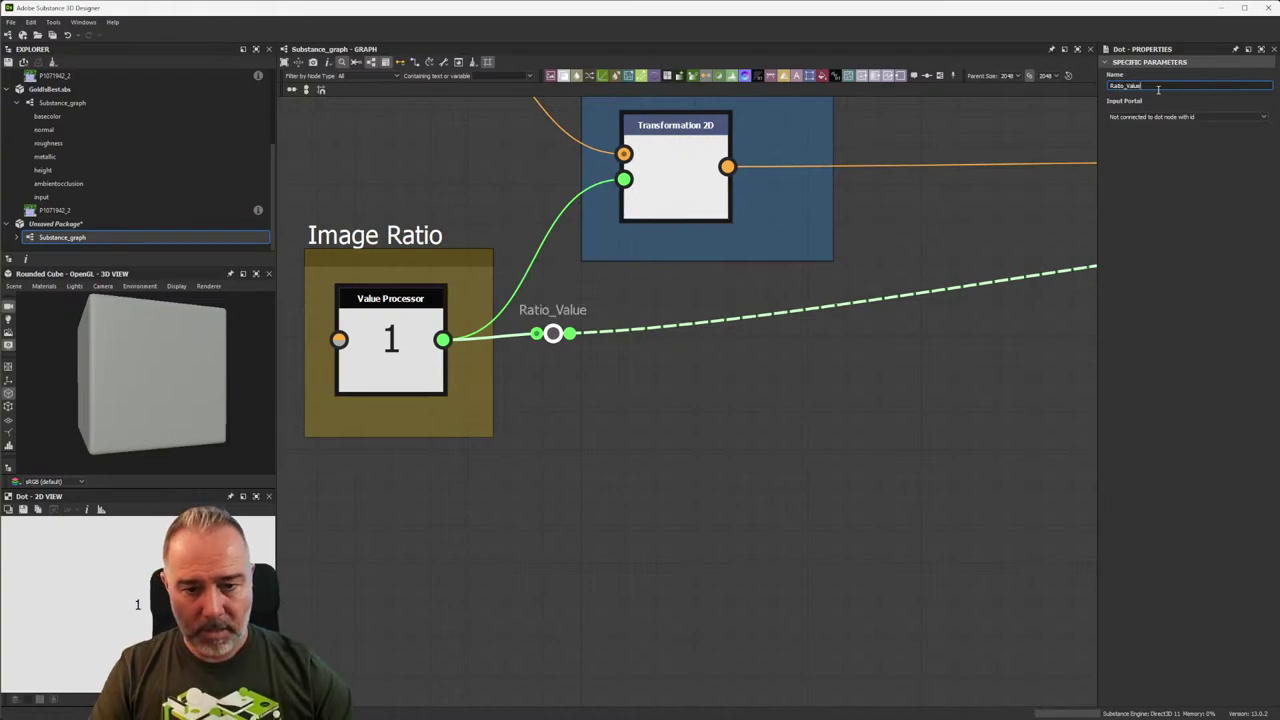
pyautogui.click(800, 440)
# Route Ratio_Value into the Revert to original scale node and recentre the graph.
pyautogui.scroll(-3, 800, 440)
pyautogui.moveTo(843, 380); pyautogui.dragTo(317, 375, button='middle')
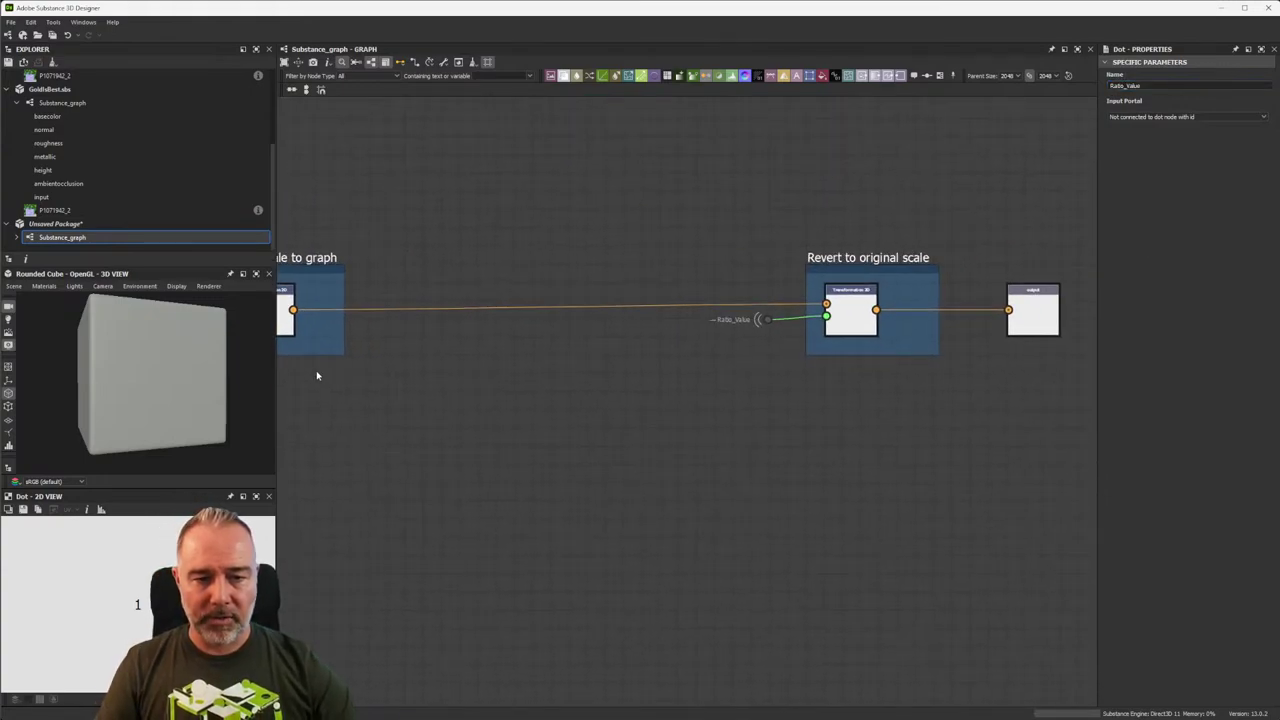
pyautogui.scroll(-3, 785, 340)
pyautogui.moveTo(472, 368); pyautogui.dragTo(582, 342, button='middle')
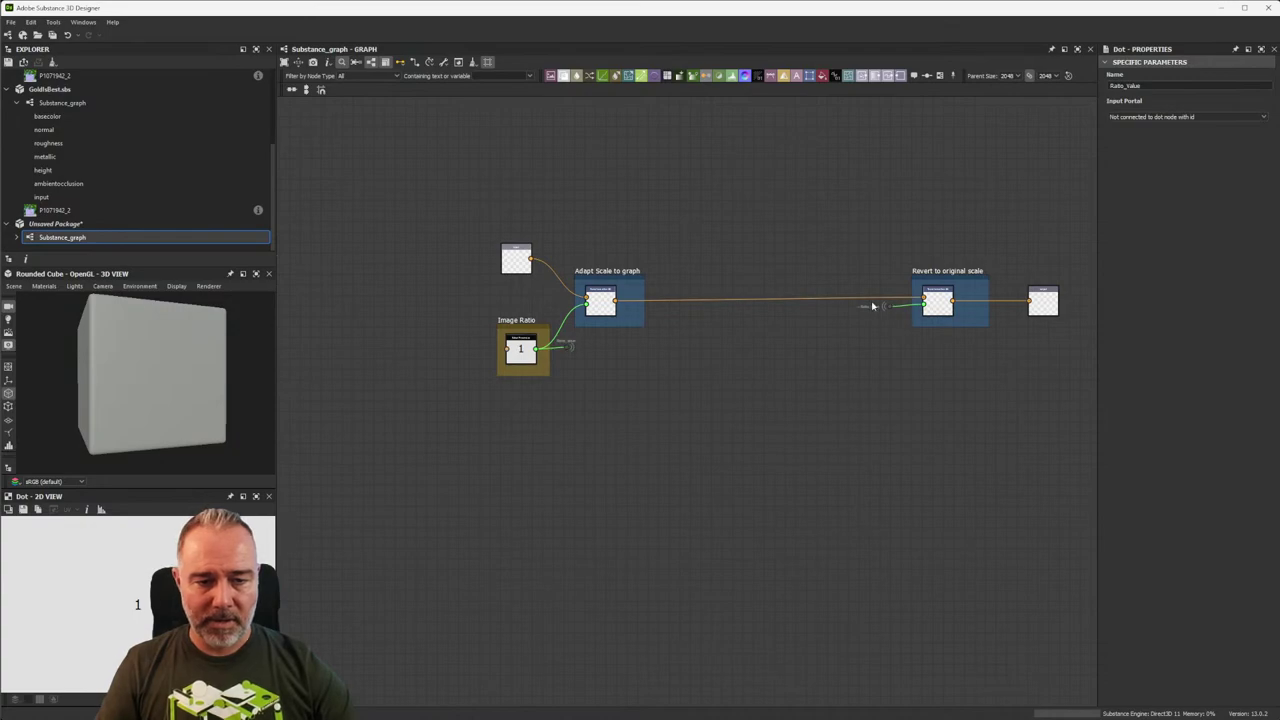
pyautogui.moveTo(886, 306); pyautogui.dragTo(903, 308)
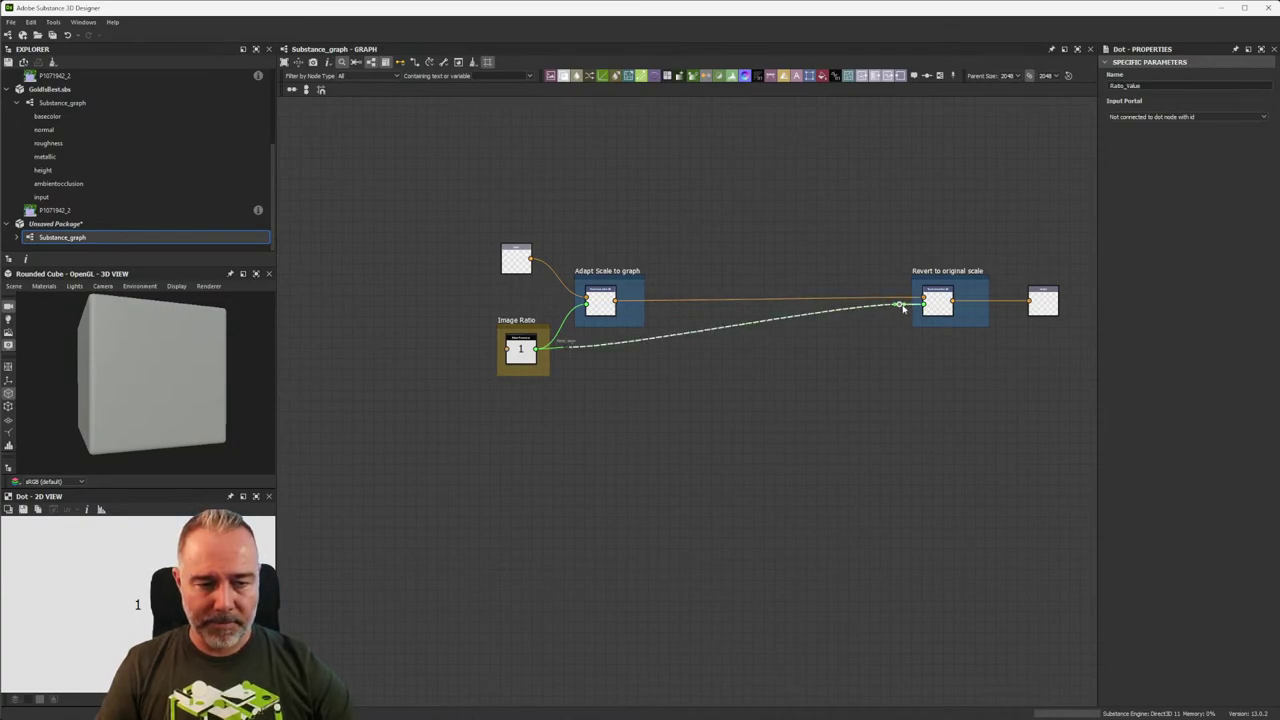
pyautogui.moveTo(763, 334); pyautogui.dragTo(703, 389, button='middle')
pyautogui.scroll(3, 666, 351)
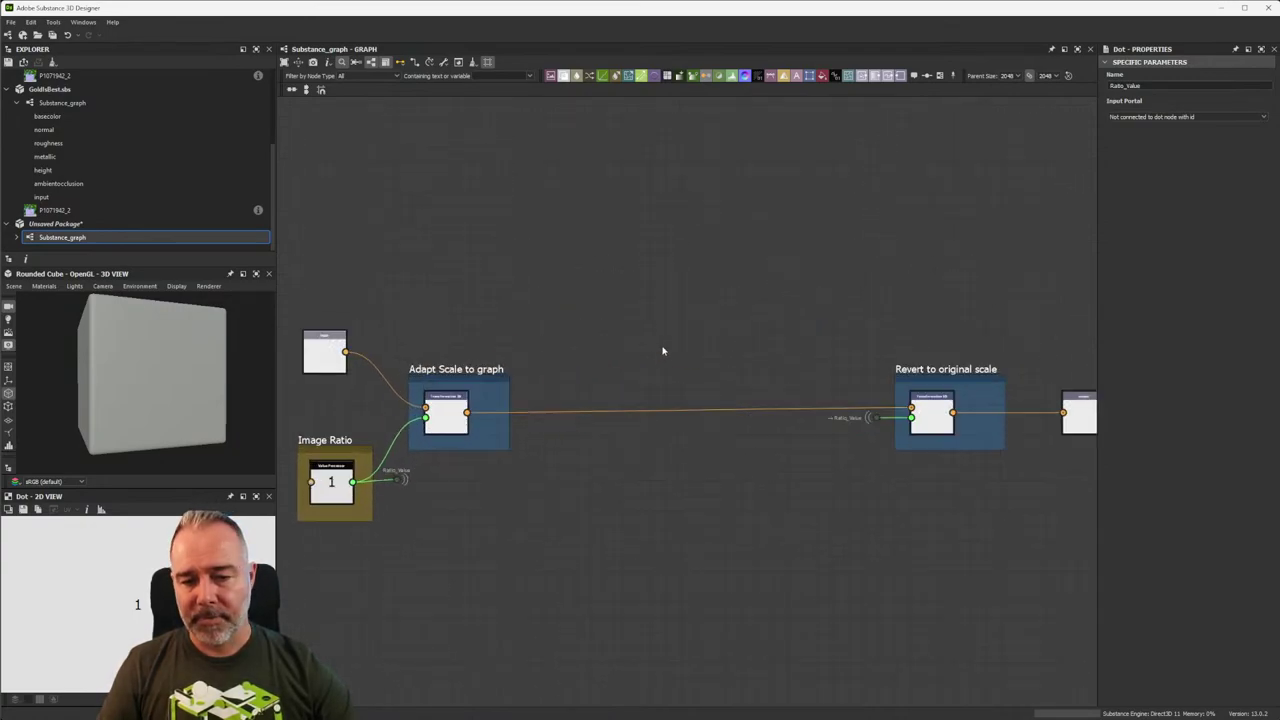
pyautogui.moveTo(615, 355); pyautogui.dragTo(637, 301, button='middle')
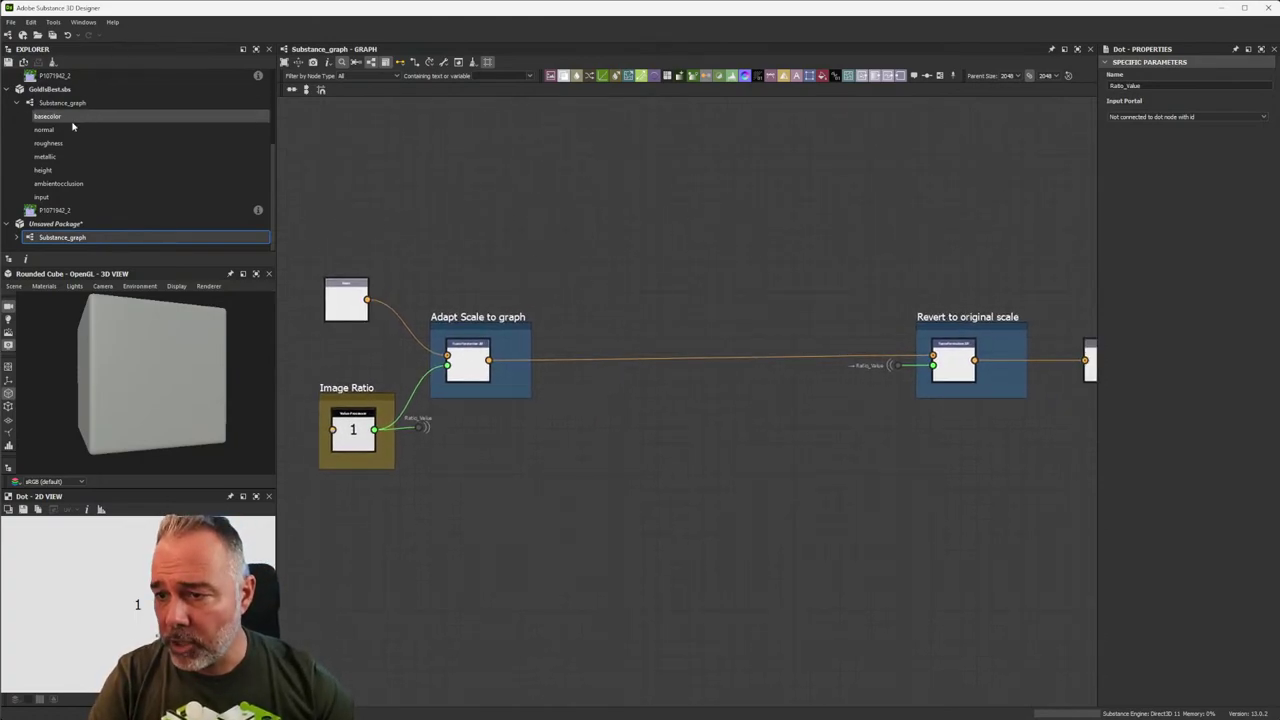
# Open the VG_Posterizer graph from the Explorer.
pyautogui.scroll(3, 72, 125)
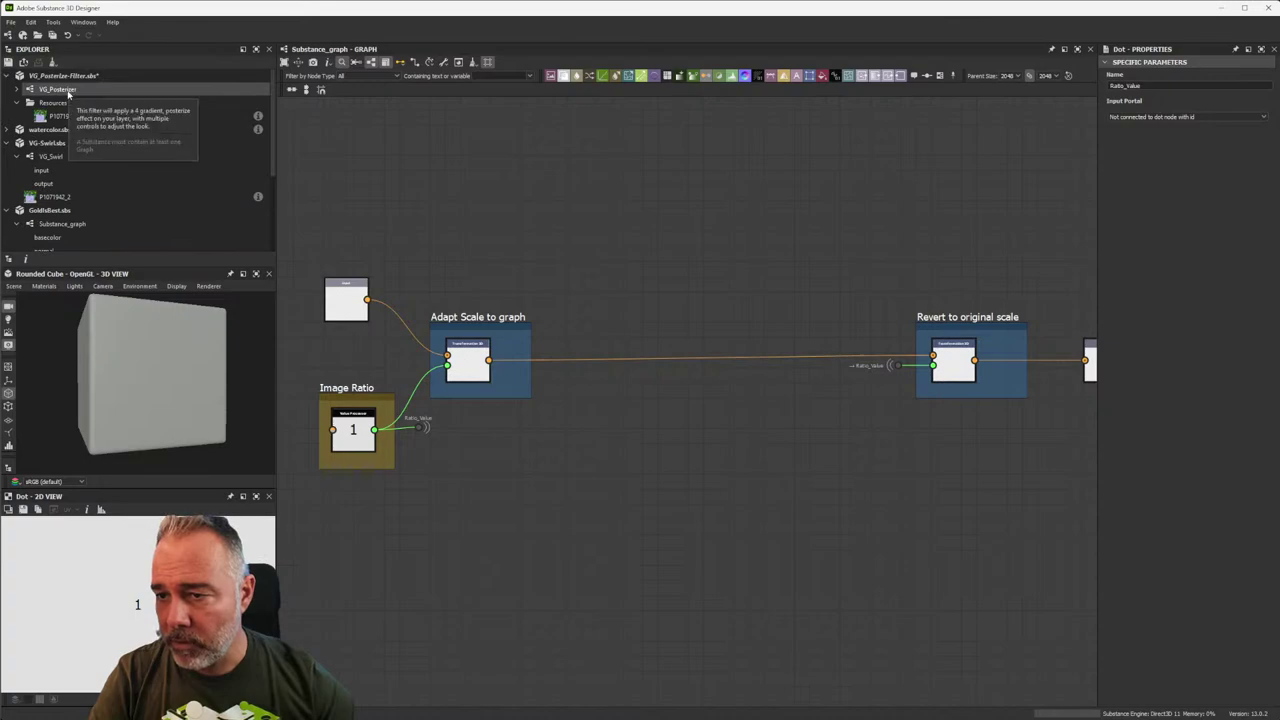
pyautogui.click(68, 92)
pyautogui.doubleClick(68, 92)
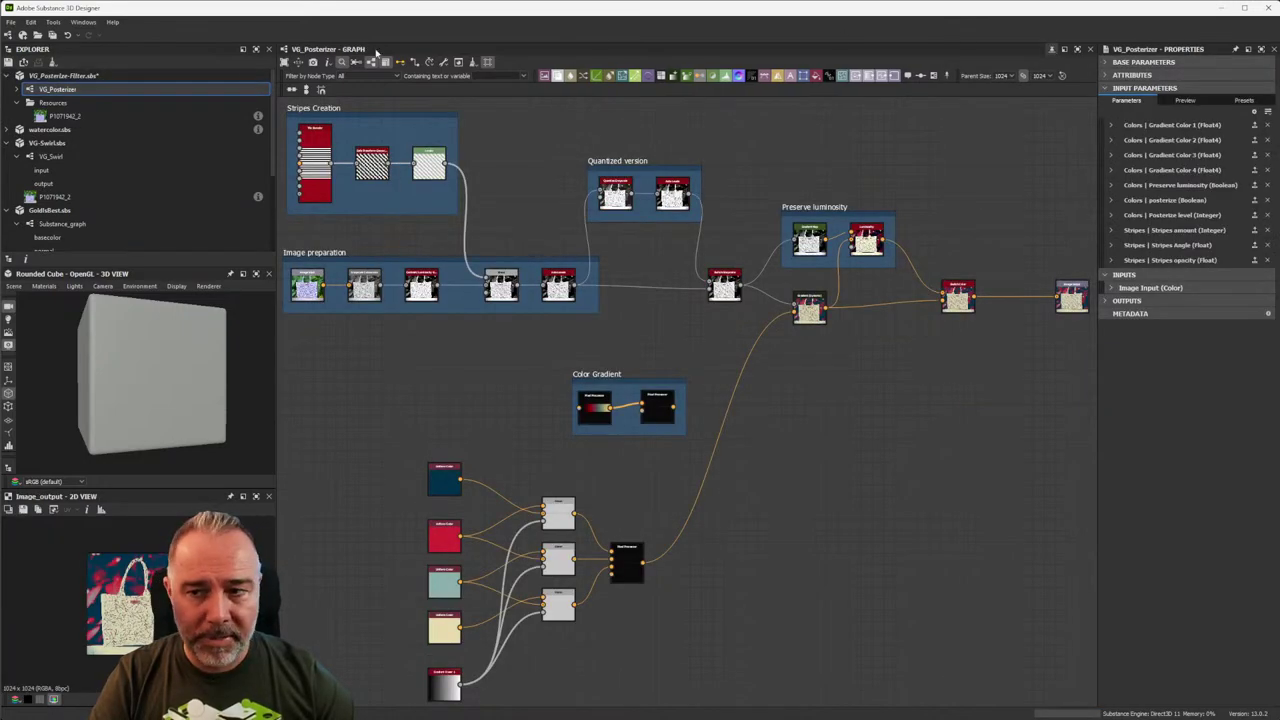
pyautogui.scroll(-3, 121, 172)
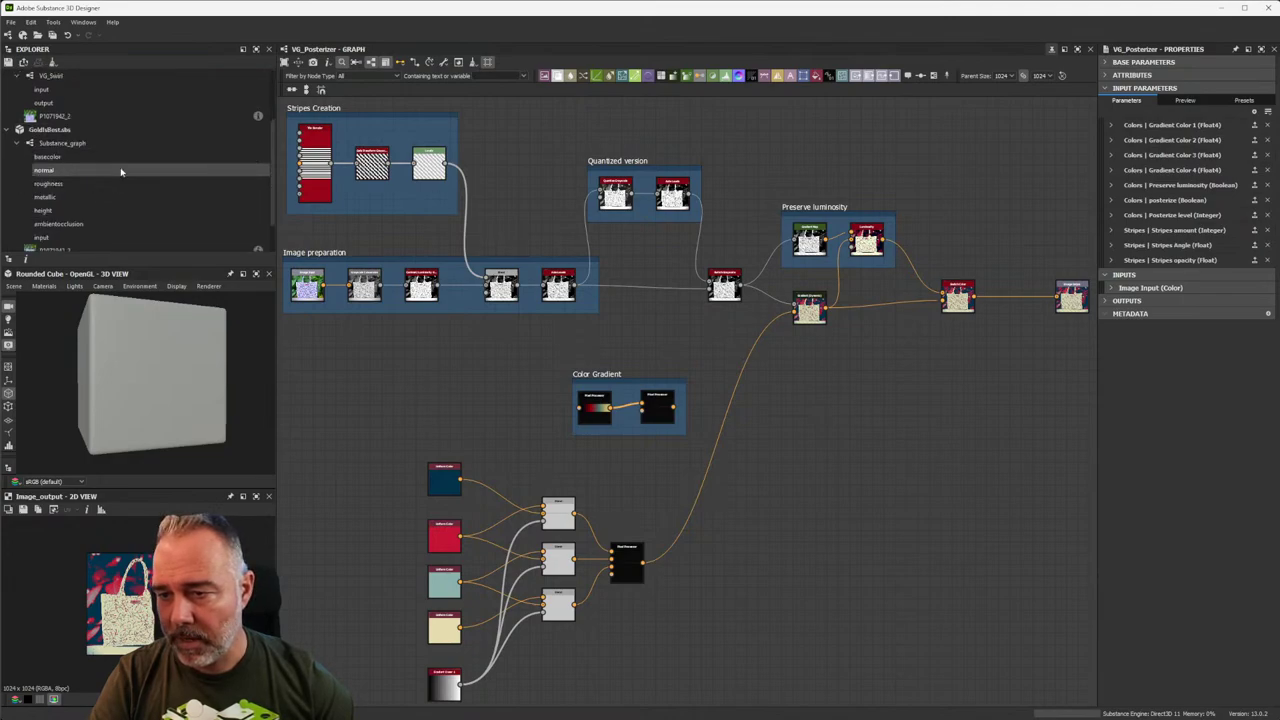
pyautogui.scroll(2, 120, 170)
# Close the unneeded packages, including watercolor and VG-Swirl, with Ctrl+W.
pyautogui.click(57, 90)
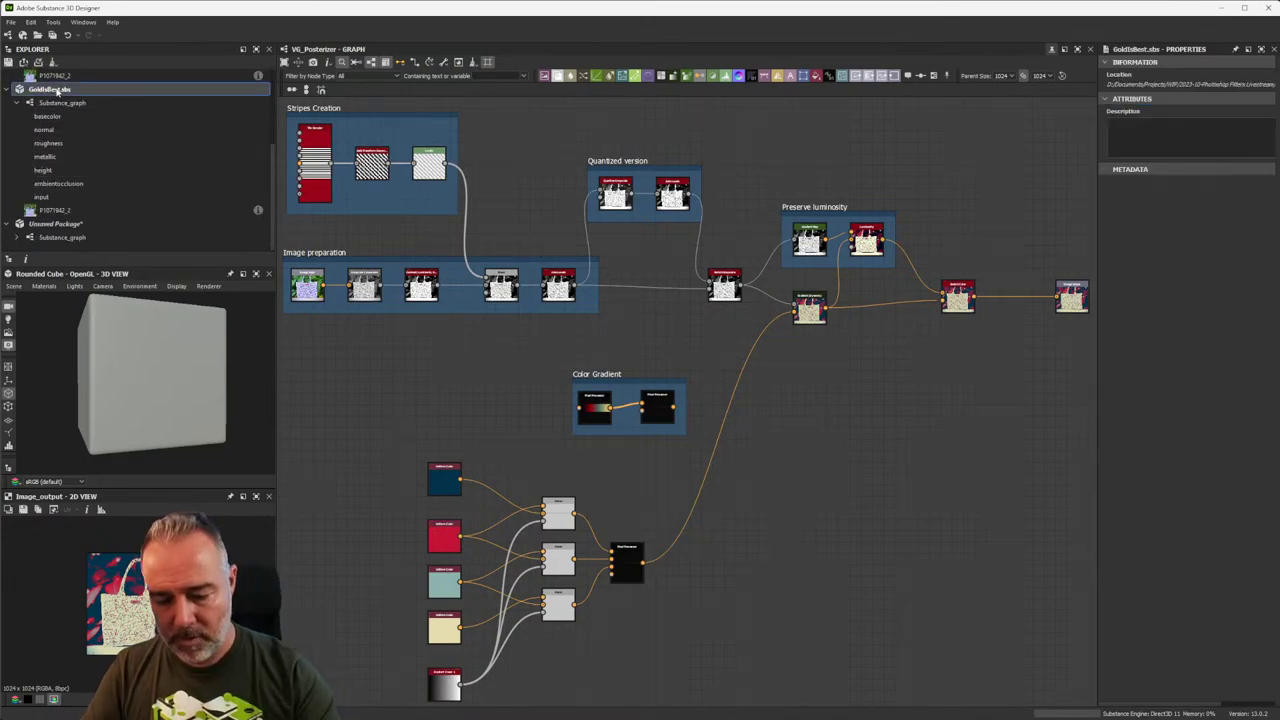
pyautogui.scroll(2, 57, 90)
pyautogui.click(50, 141)
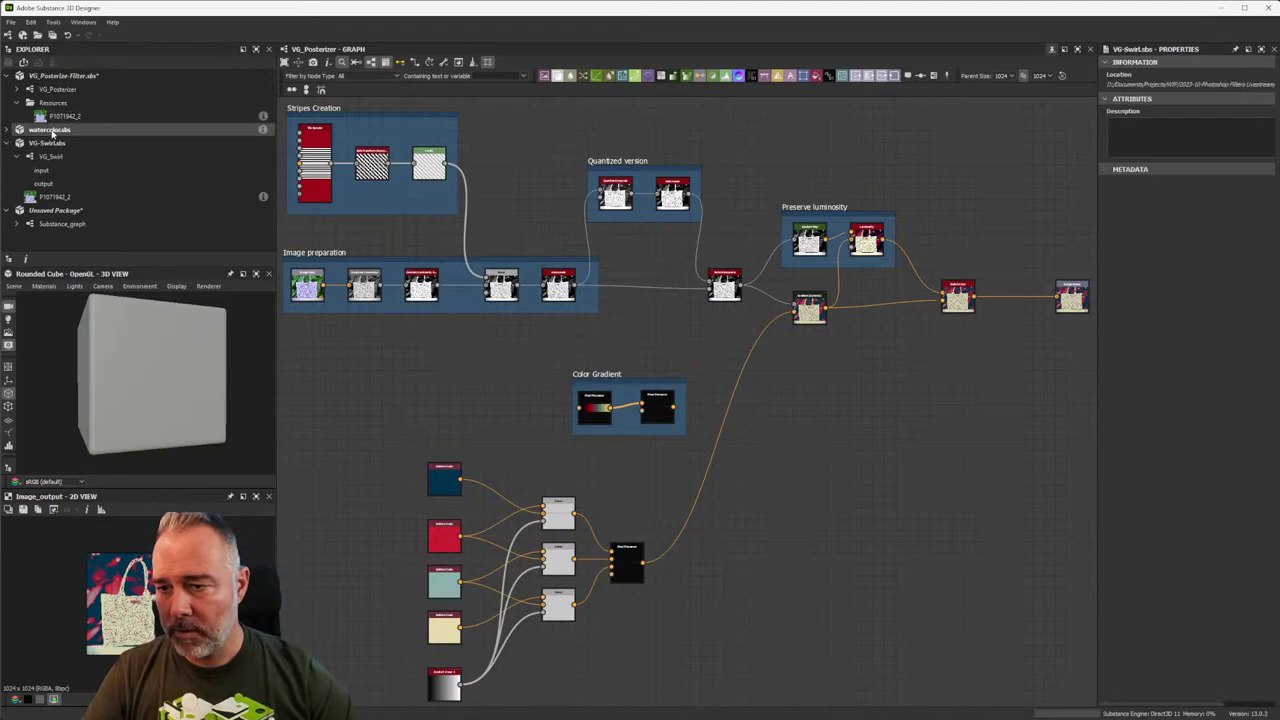
pyautogui.click(52, 131)
pyautogui.hotkey('ctrl', 'w')
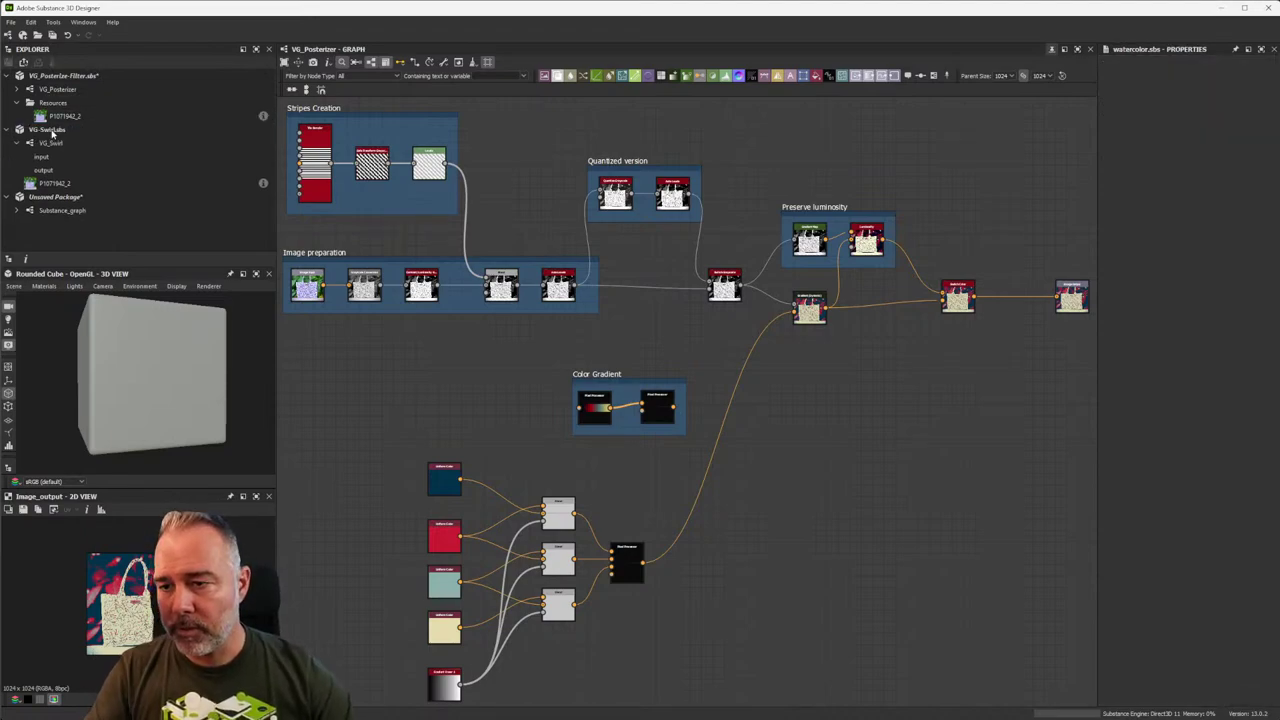
pyautogui.click(52, 131)
pyautogui.hotkey('ctrl', 'w')
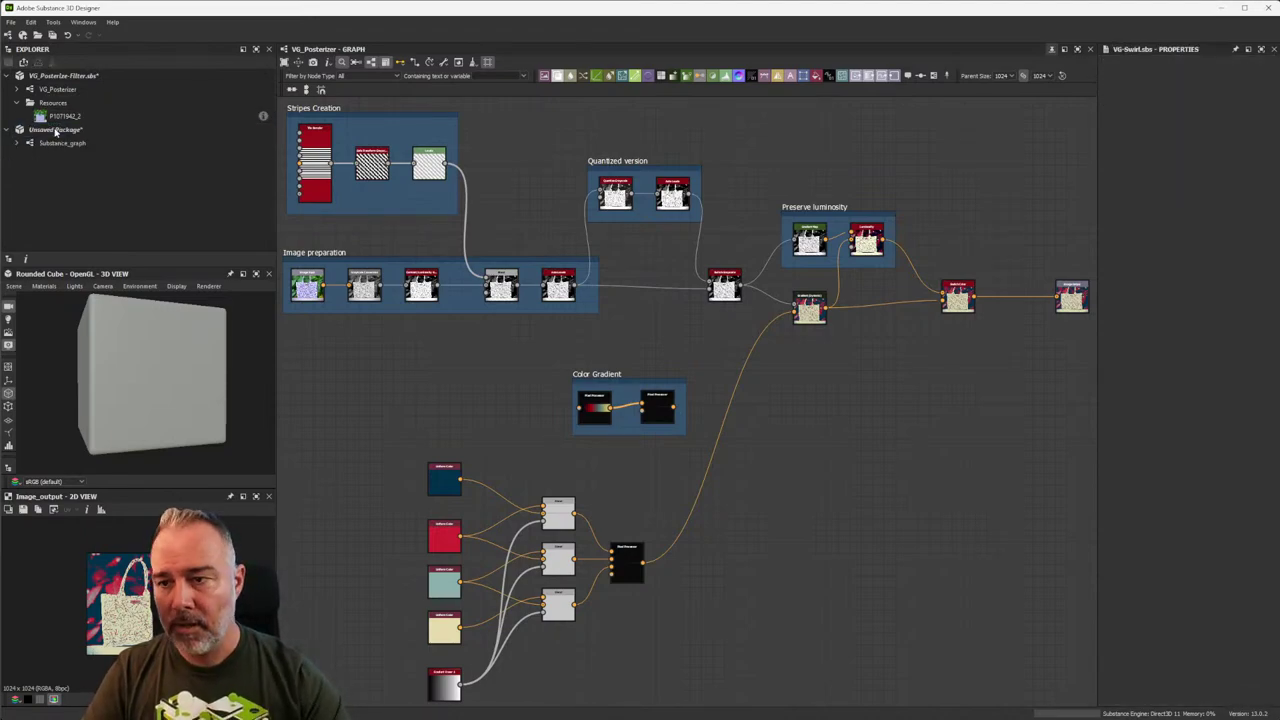
# Open Substance_graph from the Unsaved Package in its own tab.
pyautogui.click(58, 131)
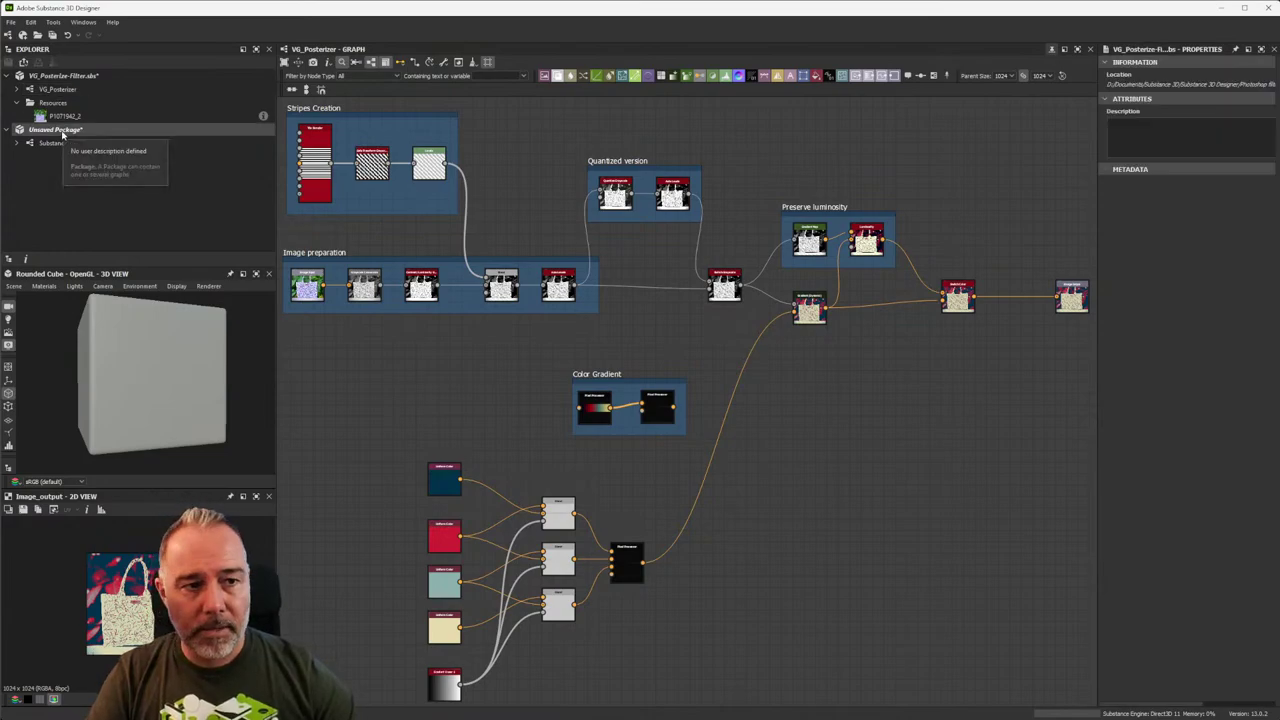
pyautogui.click(65, 131)
pyautogui.click(62, 143)
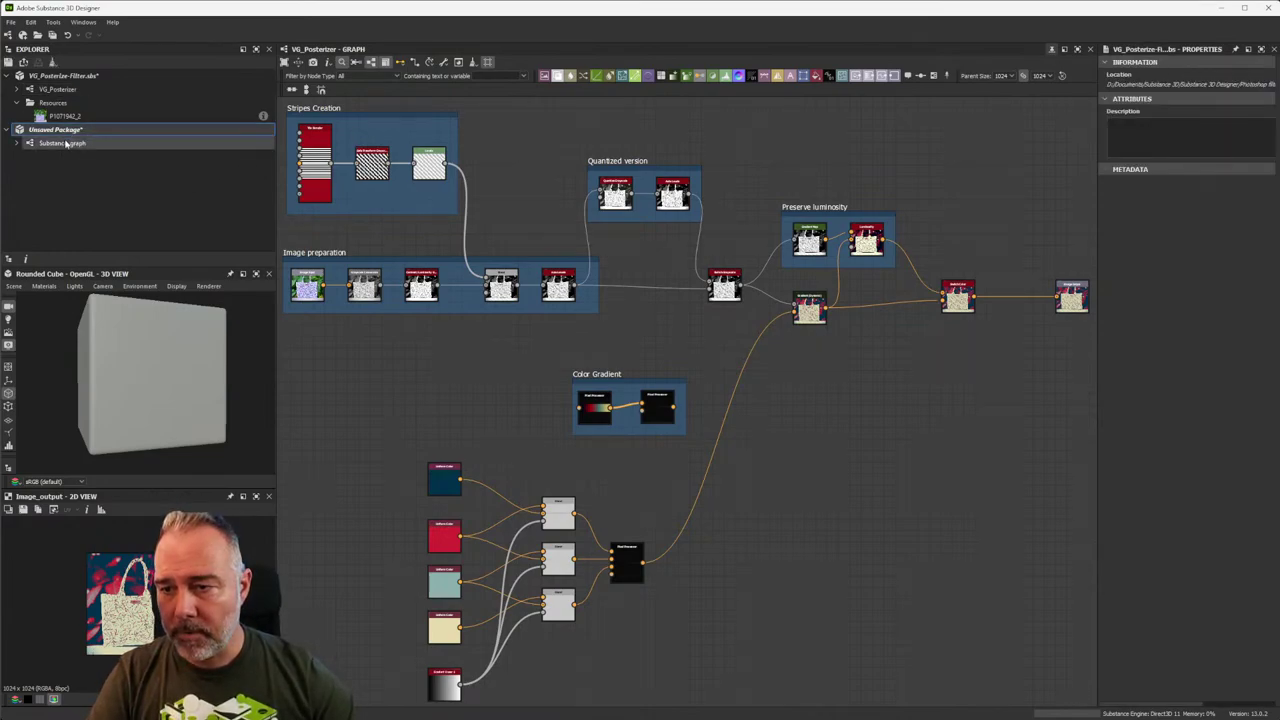
pyautogui.doubleClick(62, 143)
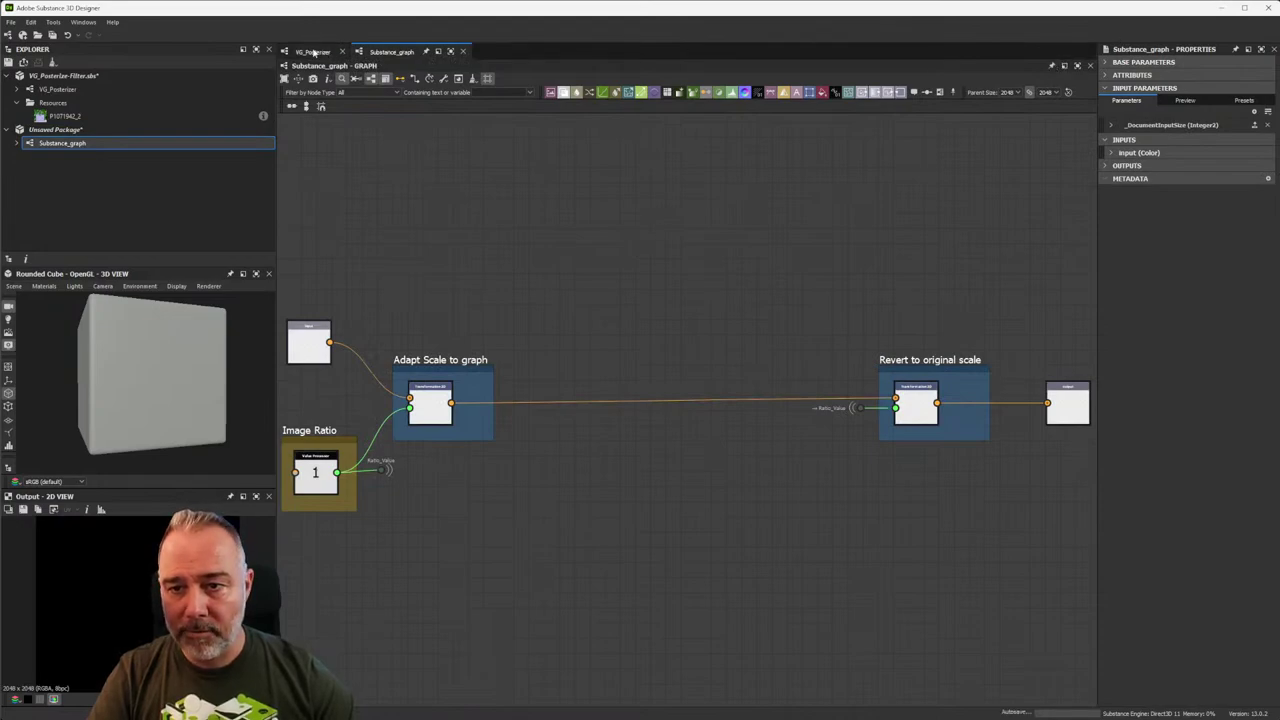
pyautogui.moveTo(314, 52); pyautogui.dragTo(120, 110)
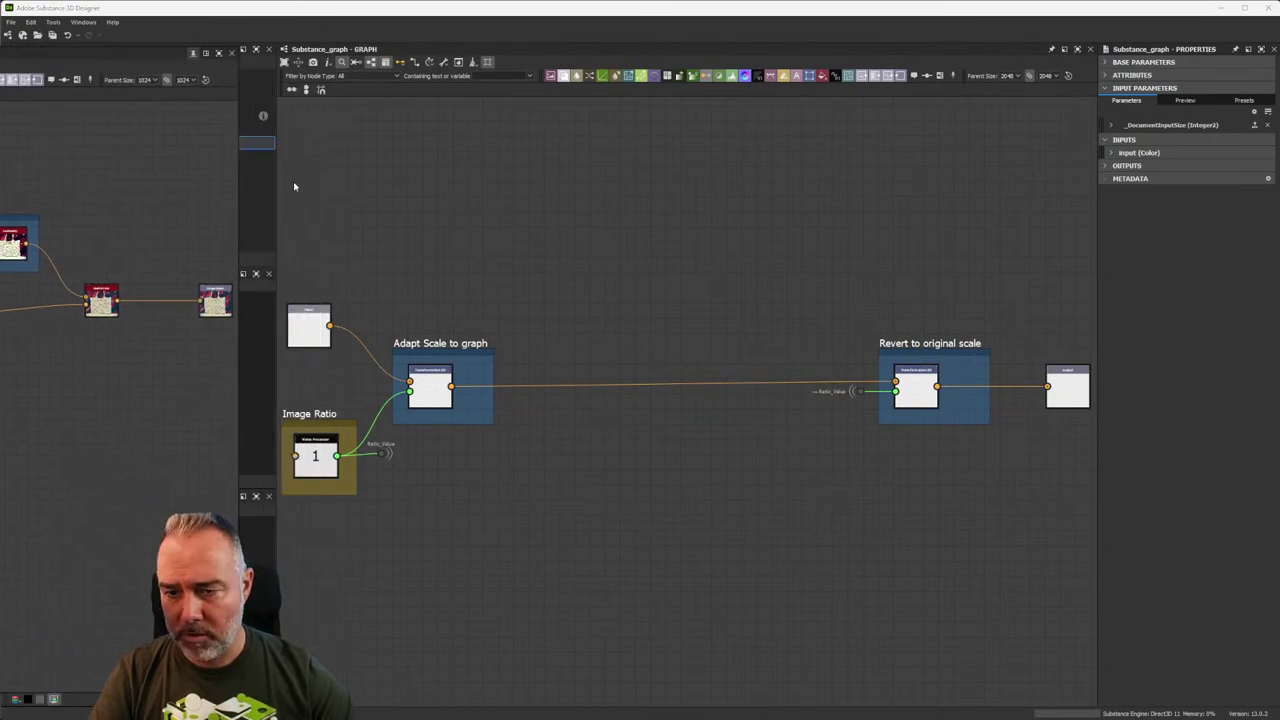
pyautogui.moveTo(238, 174); pyautogui.dragTo(2, 176)
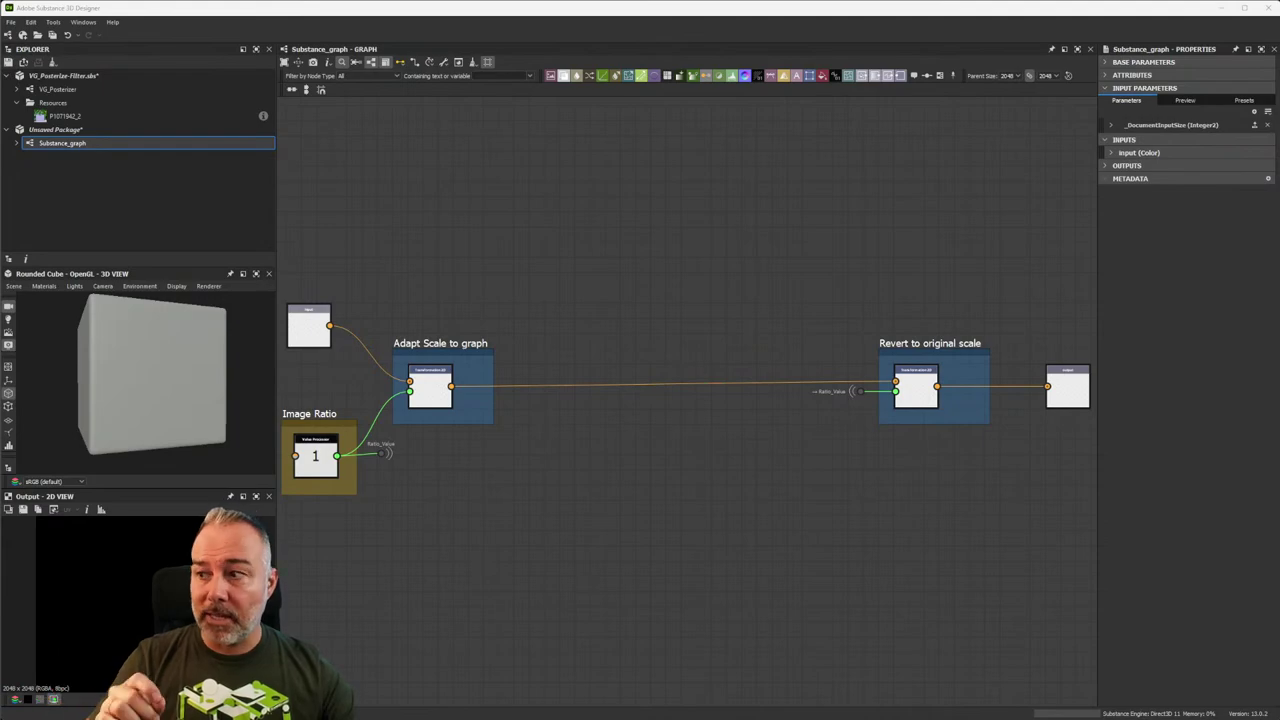
pyautogui.scroll(3, 320, 170)
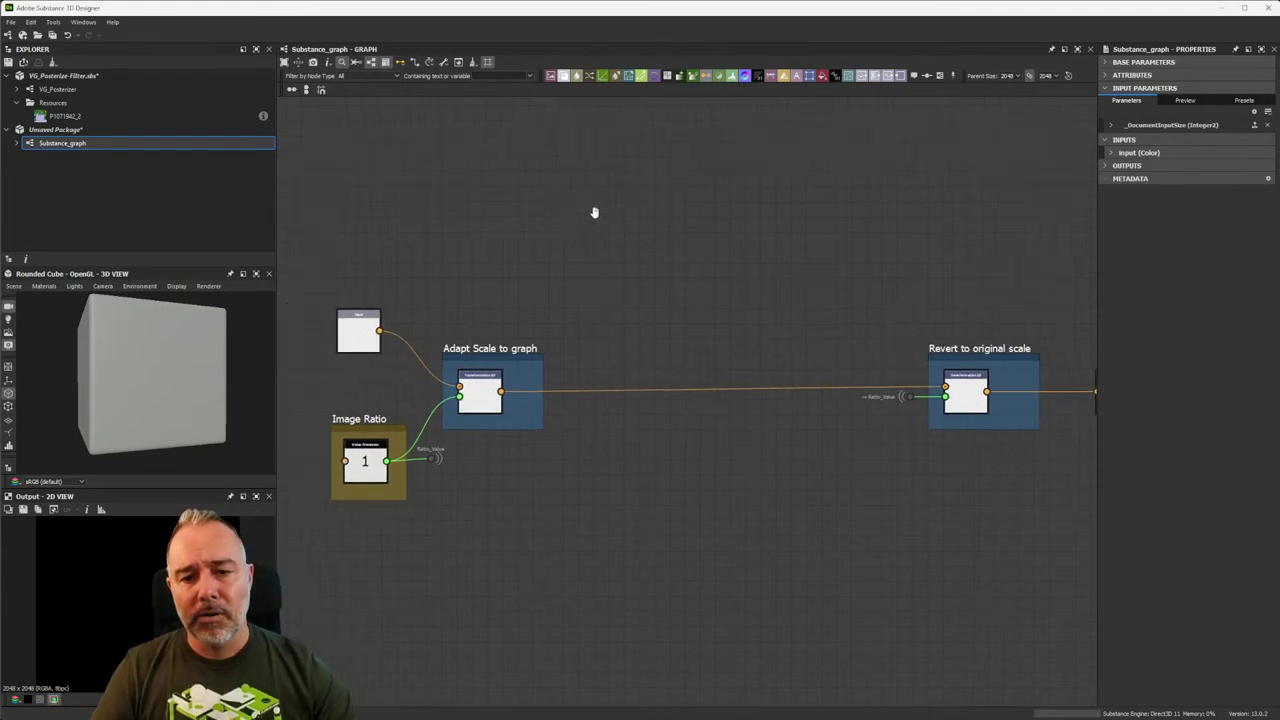
pyautogui.scroll(-1, 577, 260)
pyautogui.scroll(3, 569, 269)
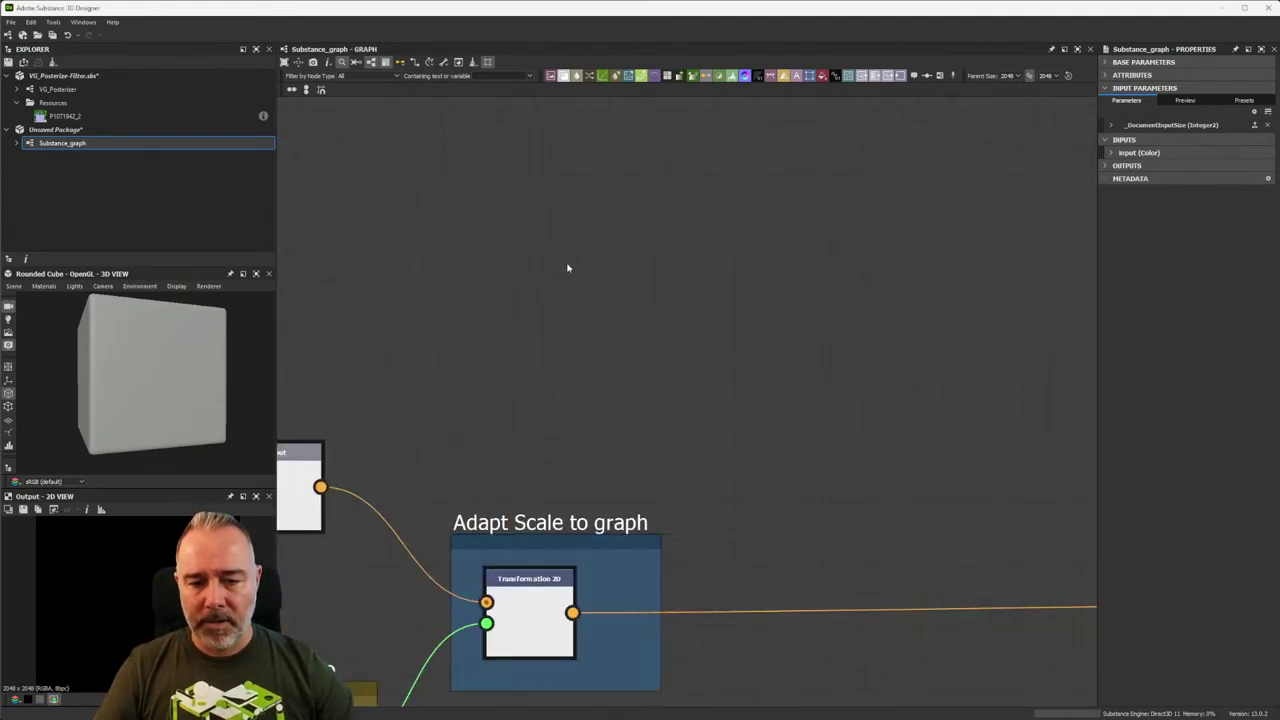
pyautogui.scroll(-2, 567, 267)
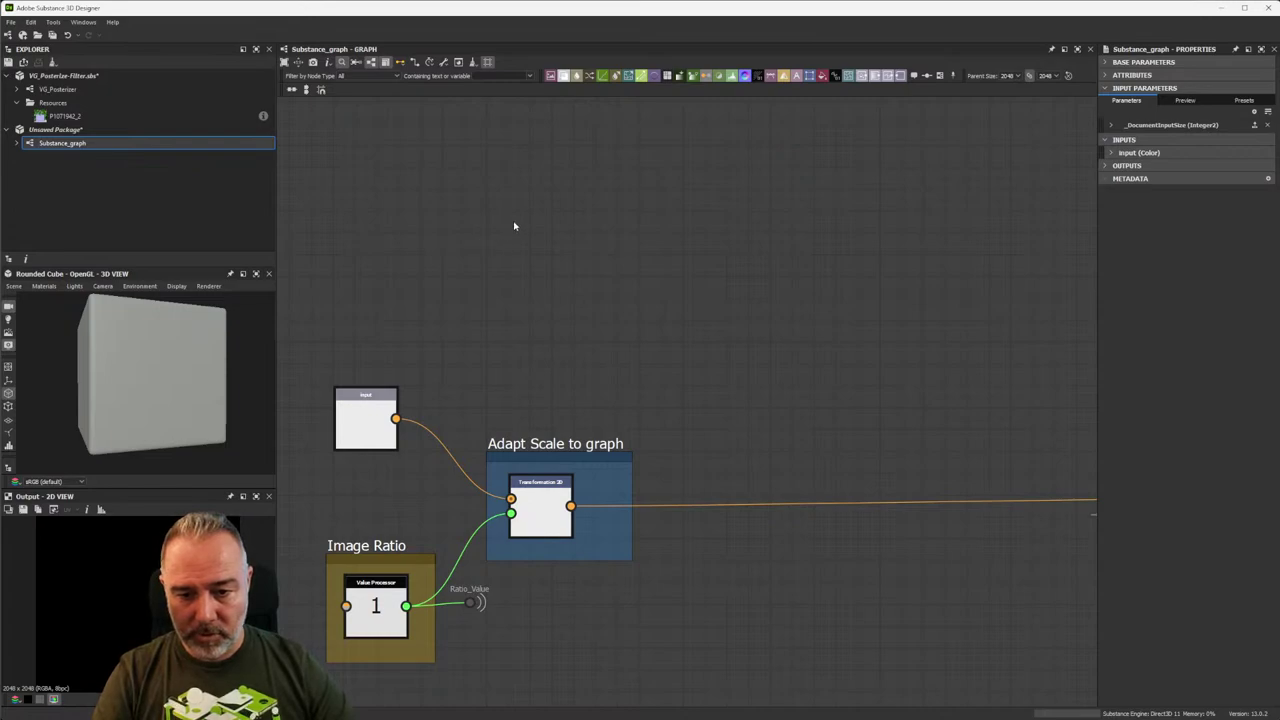
pyautogui.moveTo(919, 366); pyautogui.dragTo(741, 337, button='middle')
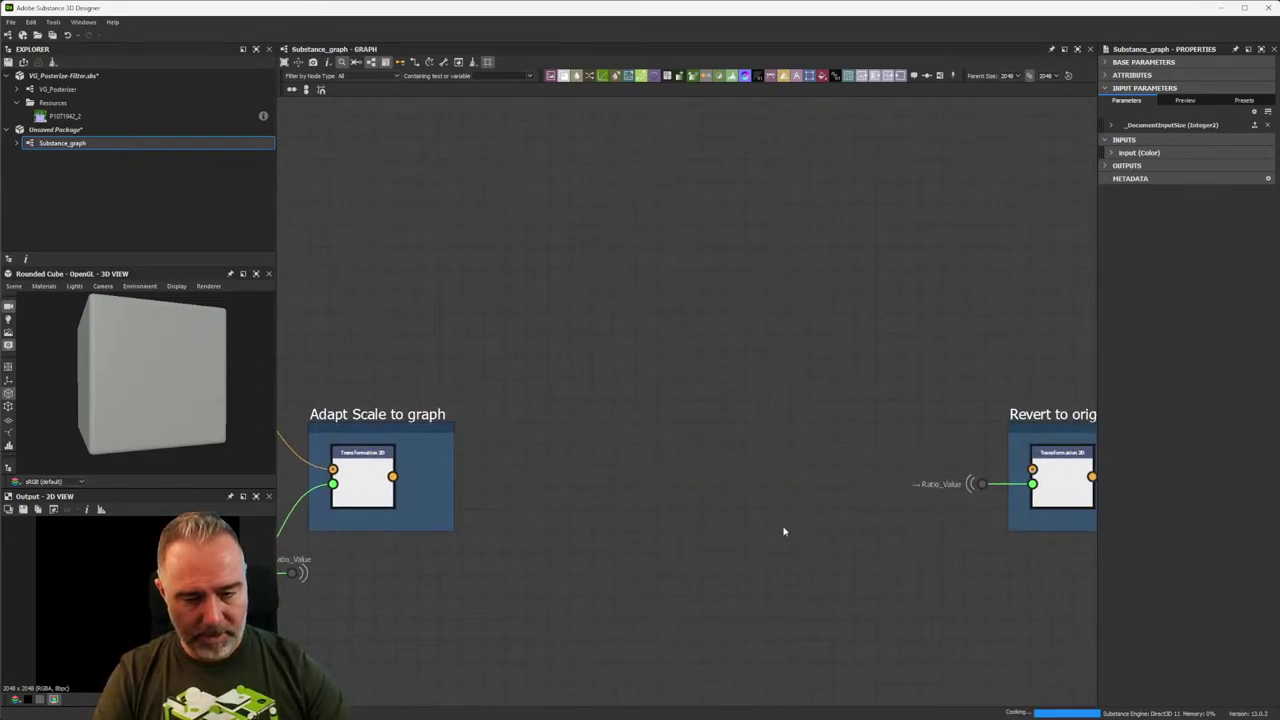
pyautogui.press('f')
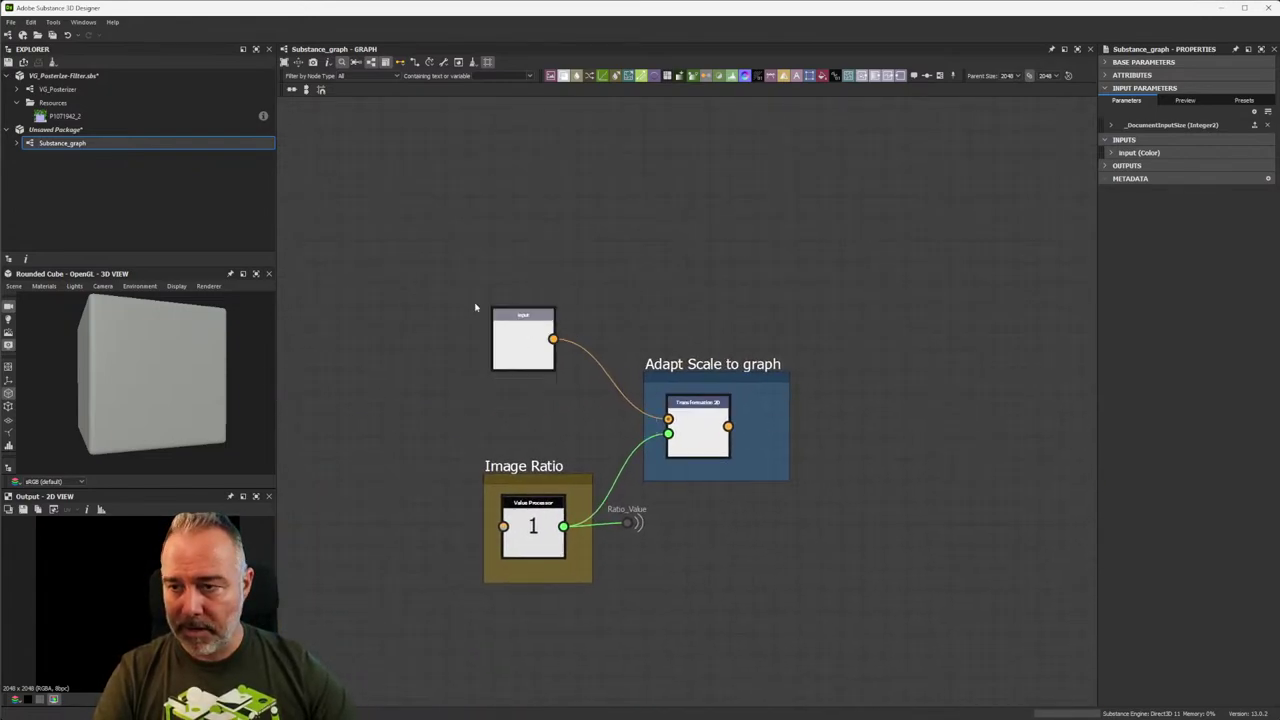
pyautogui.click(51, 117)
# Drop P1071942_2 onto Unsaved Package and preview it on the Transformation 2D node.
pyautogui.moveTo(51, 117); pyautogui.dragTo(522, 345)
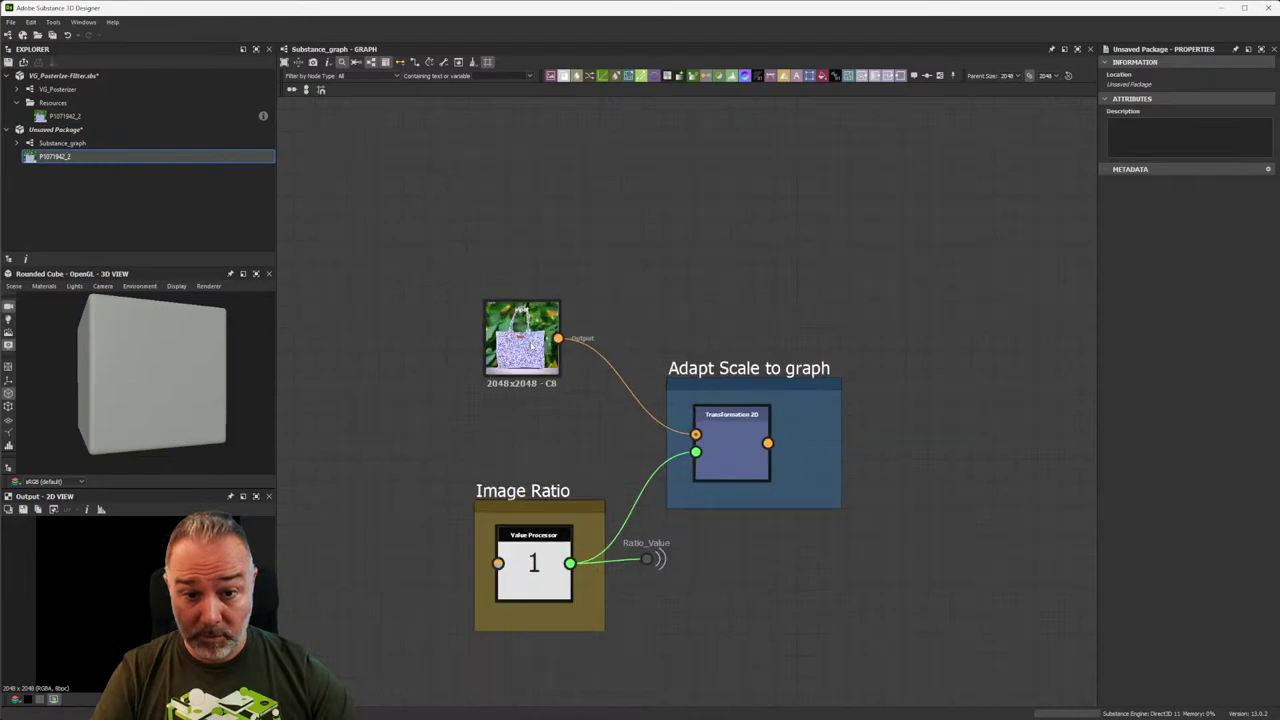
pyautogui.scroll(5, 522, 345)
pyautogui.scroll(-2, 522, 345)
pyautogui.click(829, 508)
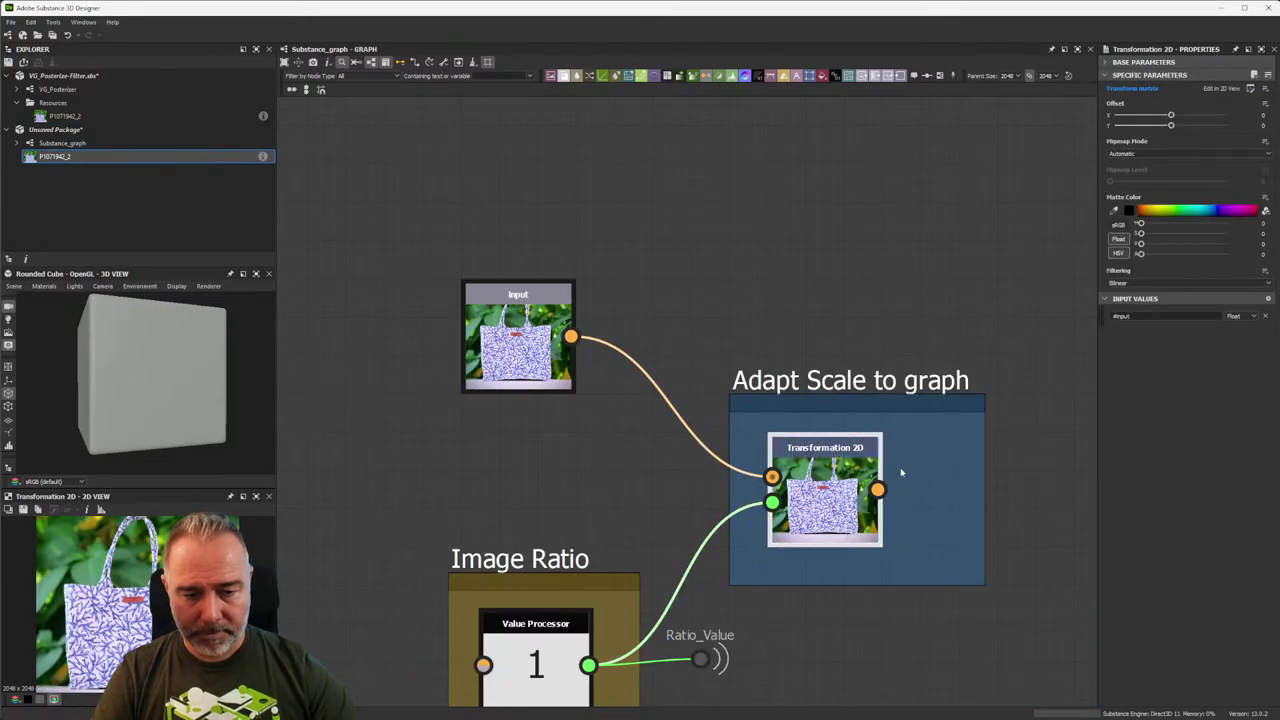
# Pan the graph across the Image Ratio and Revert to original scale frames.
pyautogui.moveTo(903, 391); pyautogui.dragTo(829, 429, button='middle')
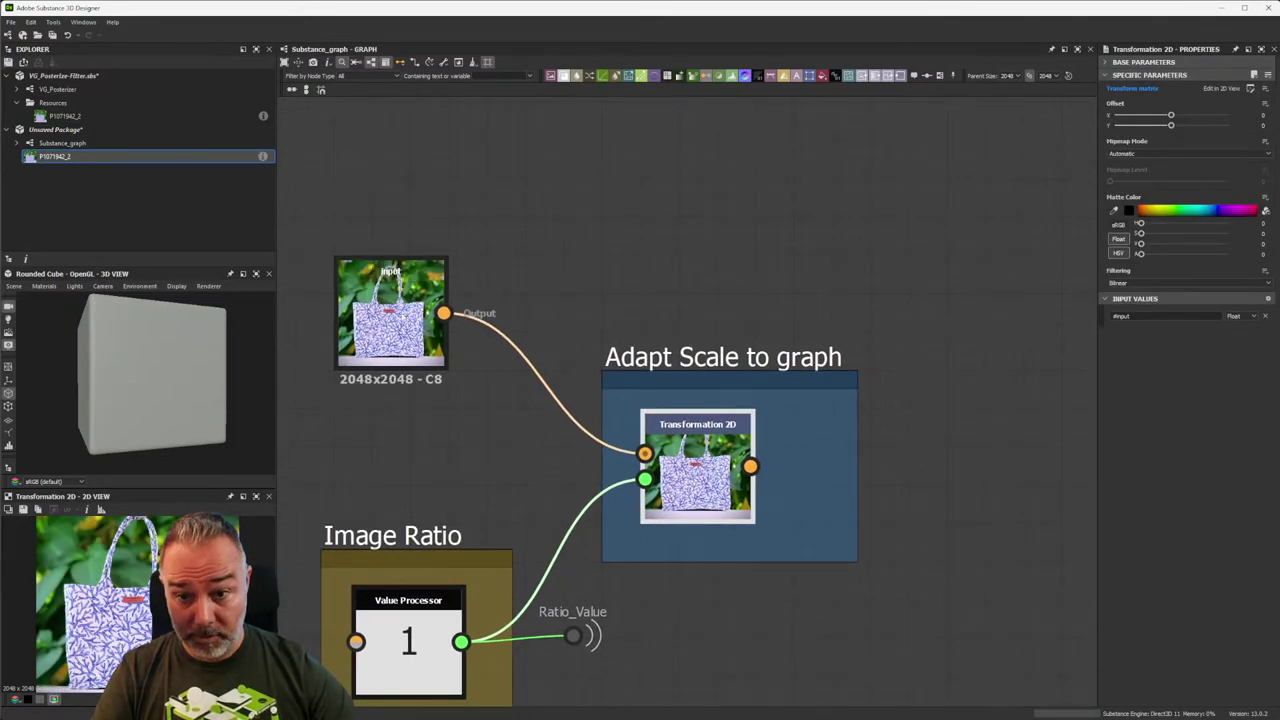
pyautogui.scroll(-3, 505, 300)
pyautogui.scroll(3, 482, 292)
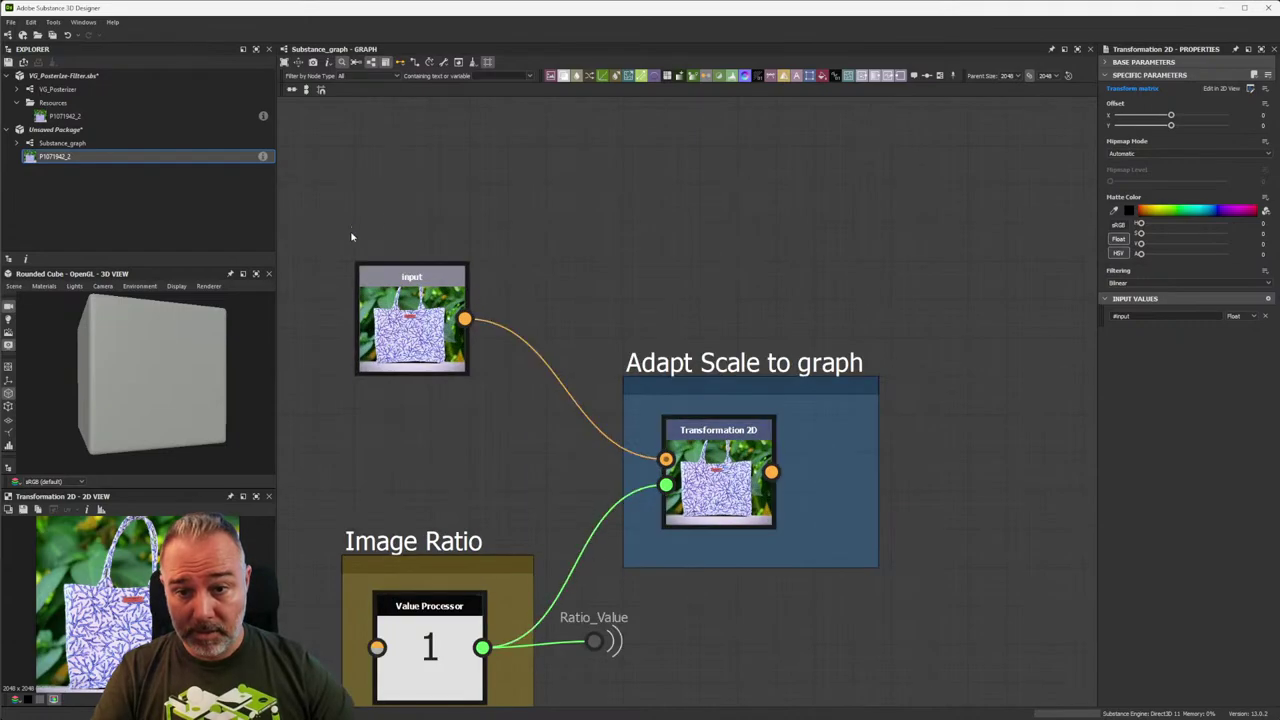
pyautogui.moveTo(484, 482); pyautogui.dragTo(509, 349, button='middle')
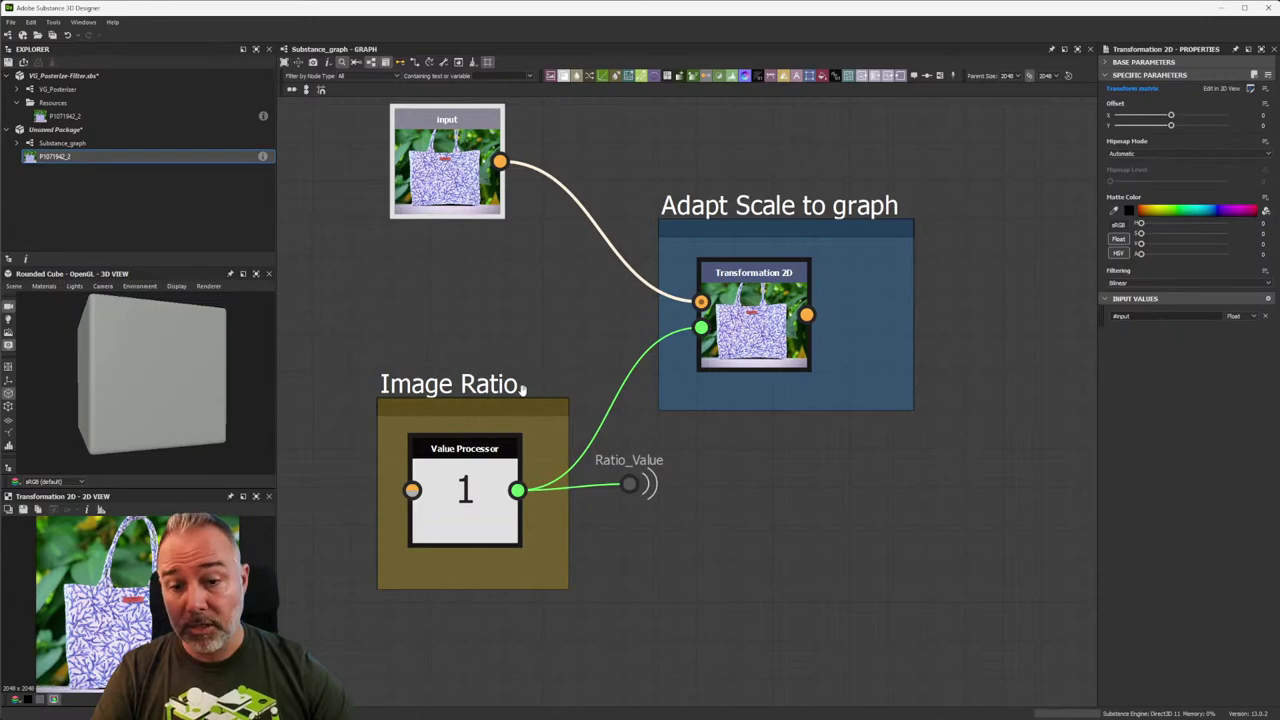
pyautogui.scroll(-5, 521, 388)
pyautogui.moveTo(637, 308); pyautogui.dragTo(527, 438, button='middle')
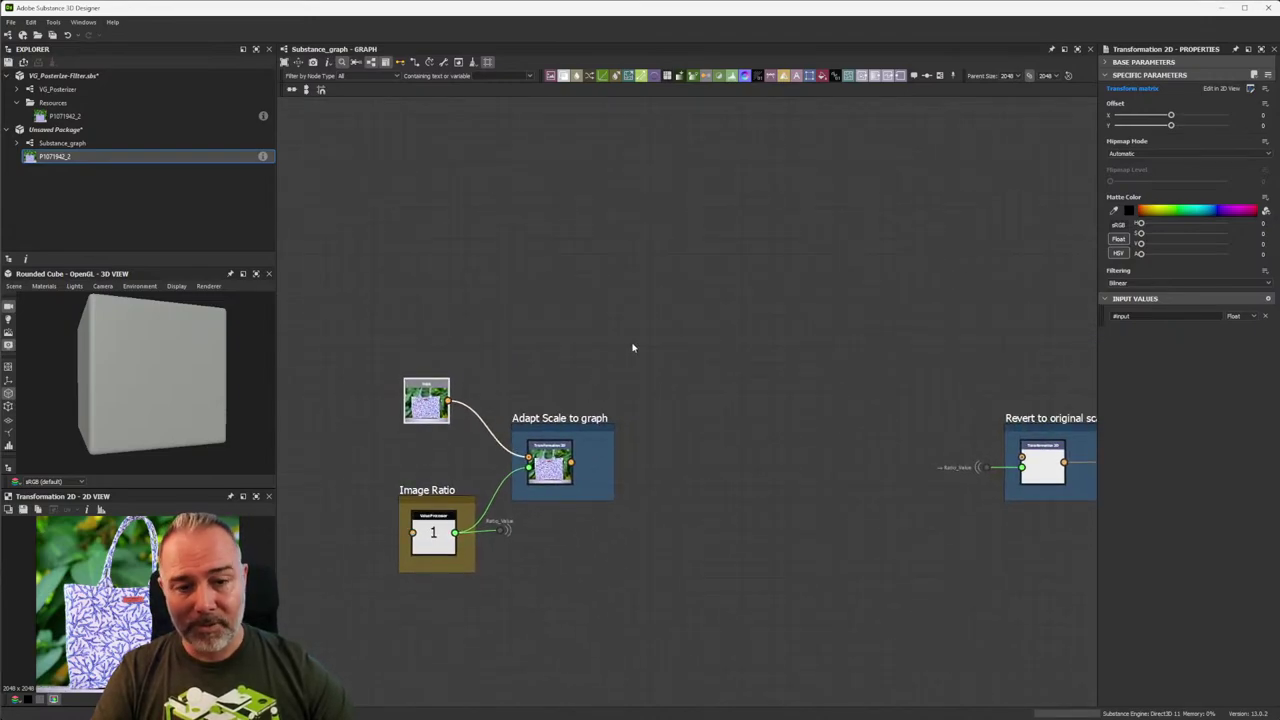
pyautogui.moveTo(632, 347); pyautogui.dragTo(597, 344, button='middle')
pyautogui.moveTo(580, 259); pyautogui.dragTo(598, 287, button='middle')
pyautogui.press('space')
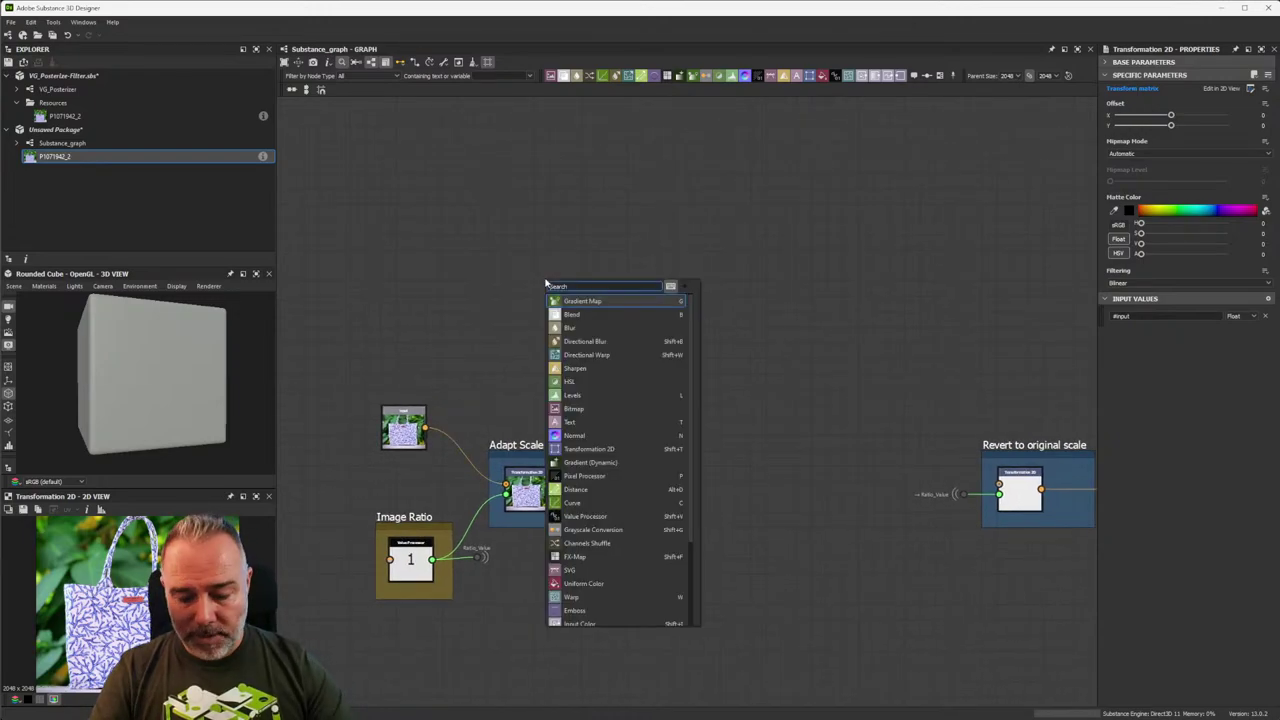
pyautogui.write('str')
pyautogui.press('BackSpace')
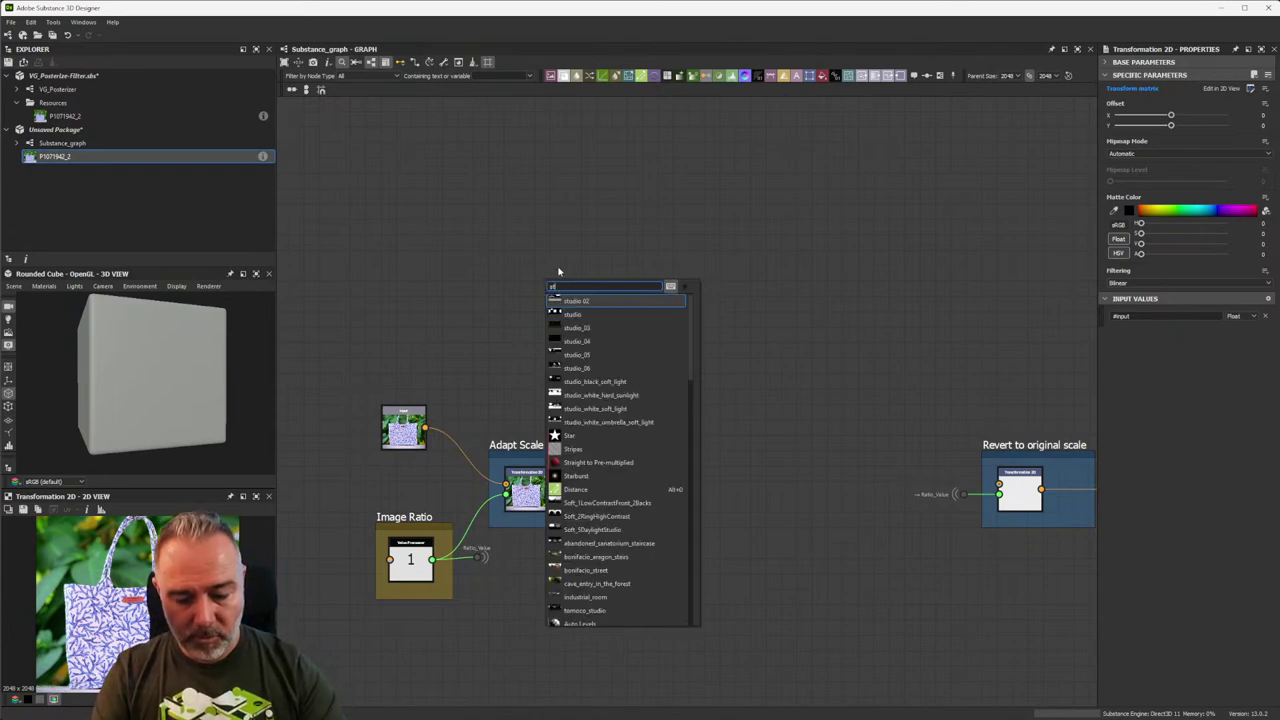
pyautogui.write('rip')
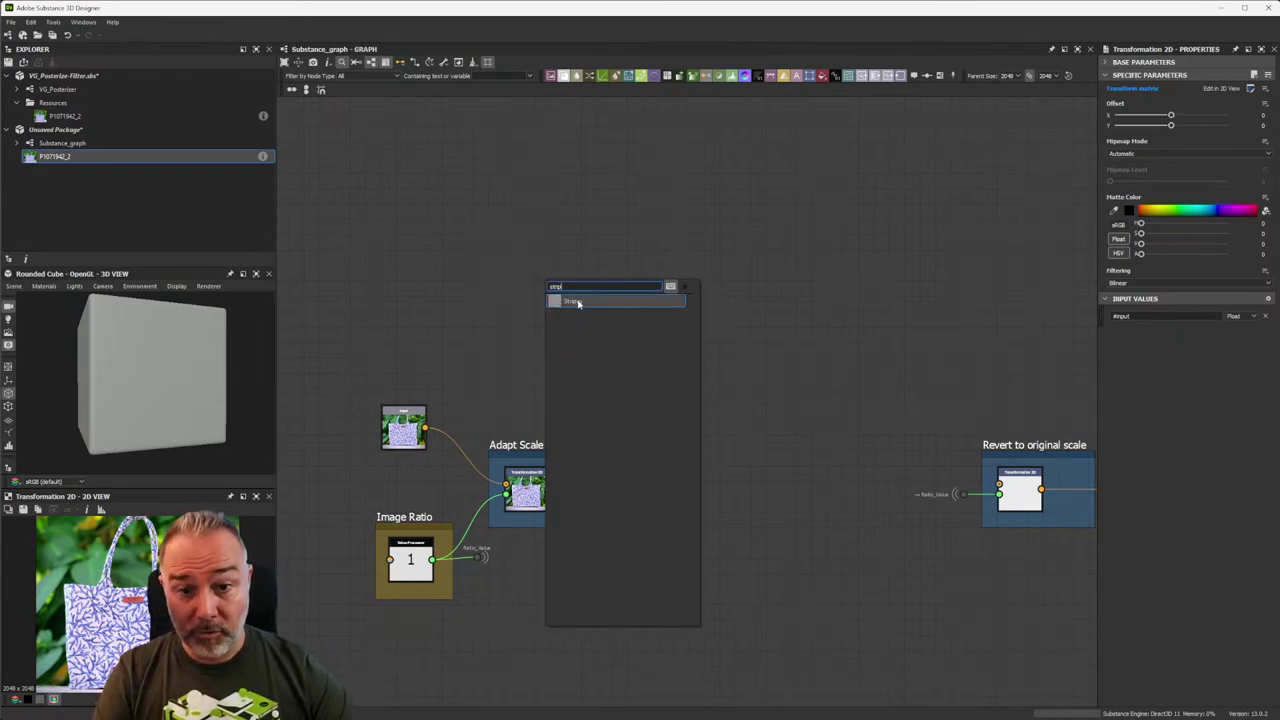
pyautogui.click(573, 301)
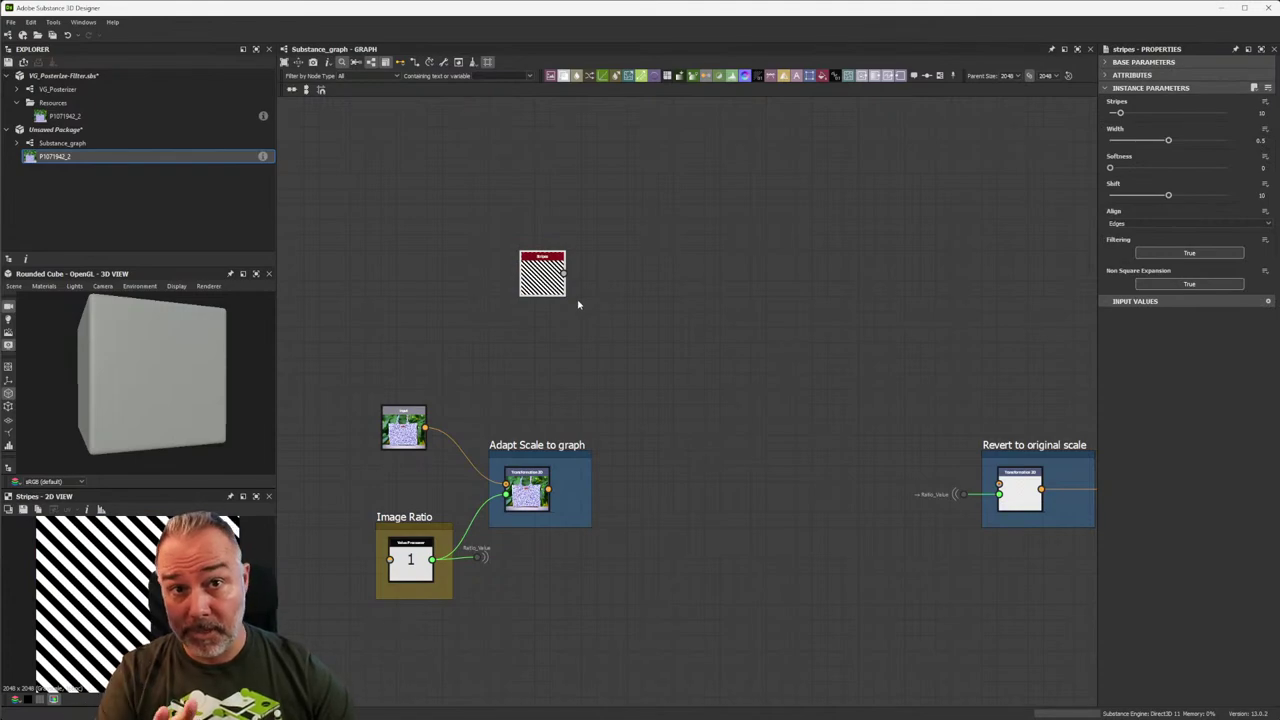
pyautogui.press('f')
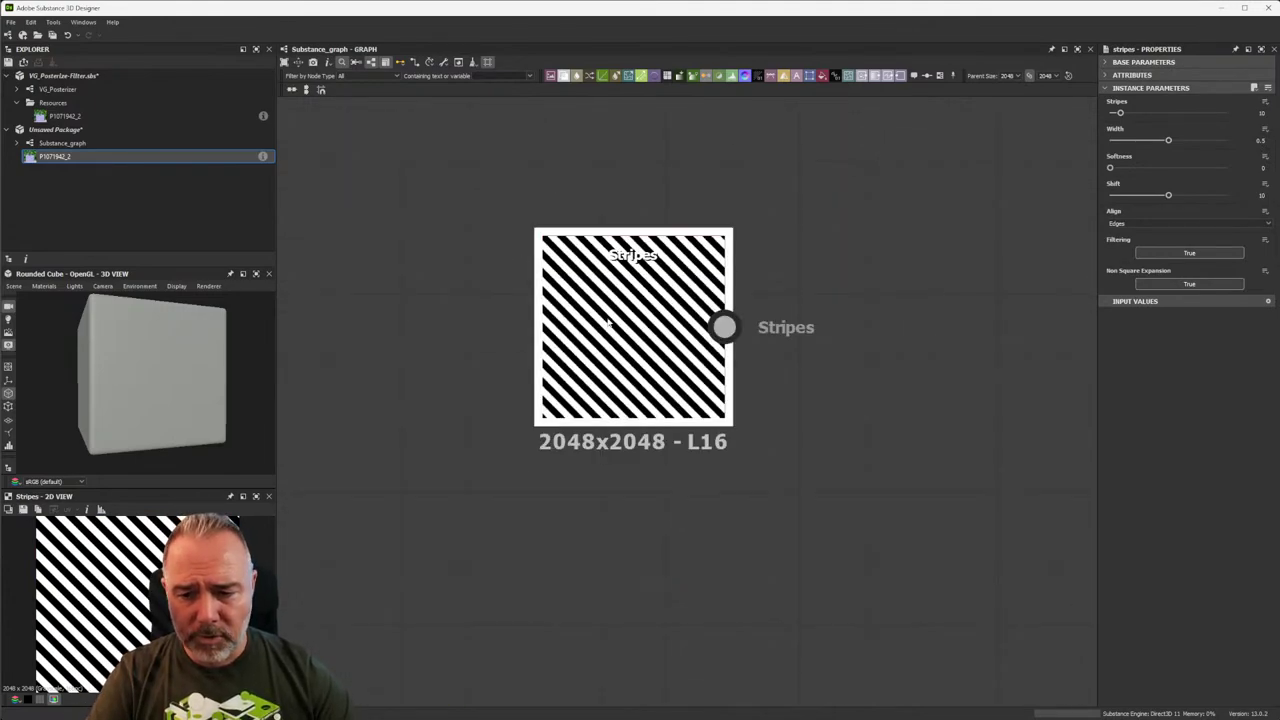
pyautogui.moveTo(607, 322); pyautogui.dragTo(569, 316, button='middle')
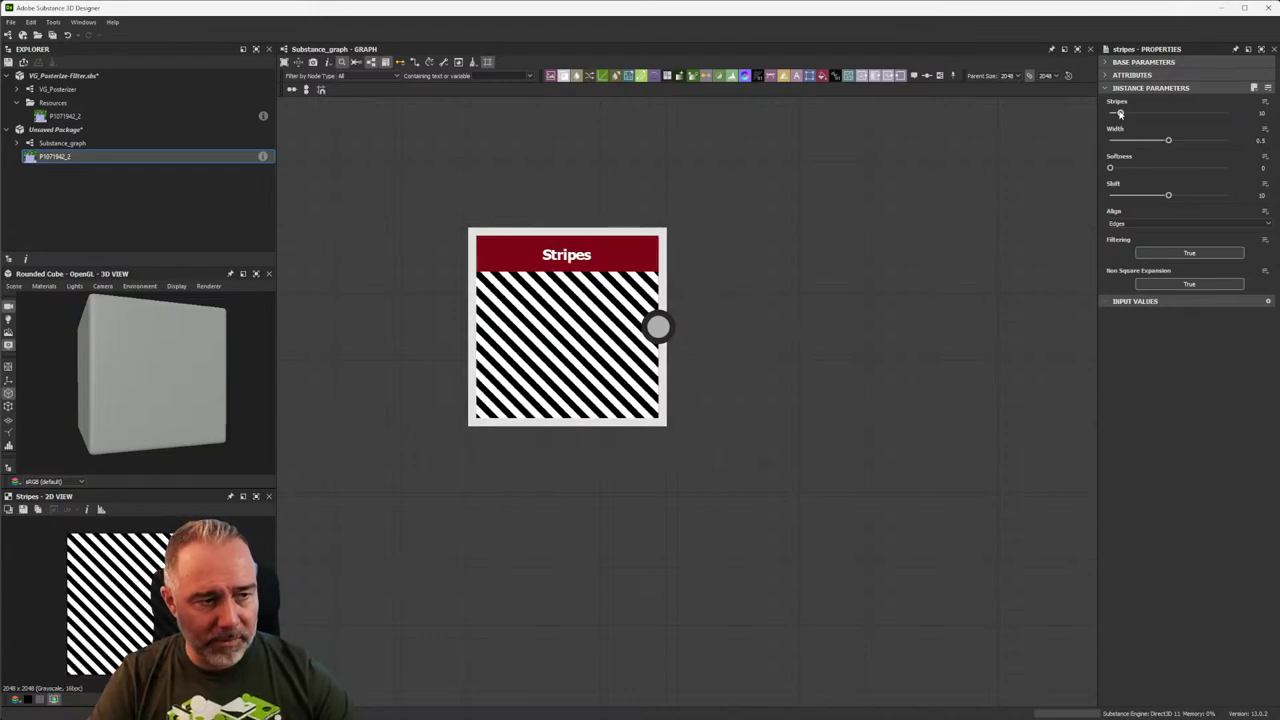
pyautogui.moveTo(1119, 112)
pyautogui.mouseDown()
pyautogui.moveTo(1155, 110)
pyautogui.moveTo(1118, 115)
pyautogui.mouseUp()
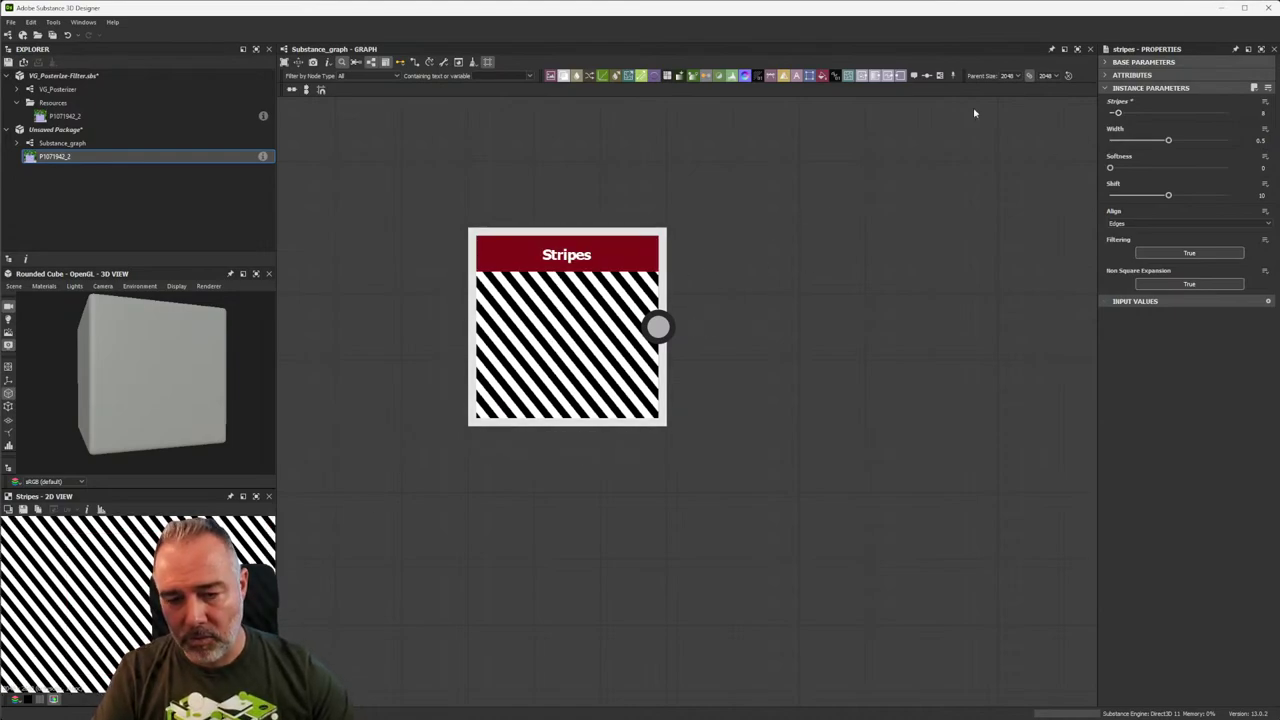
pyautogui.moveTo(1118, 113); pyautogui.dragTo(1121, 113)
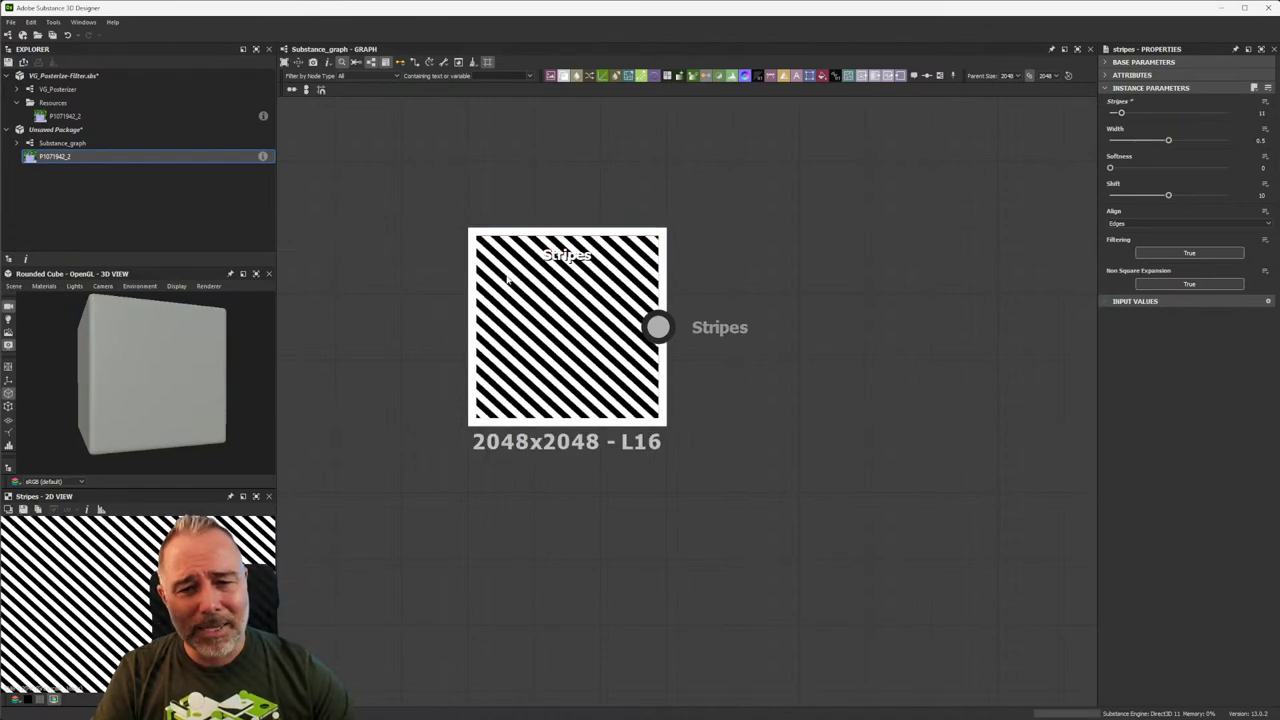
pyautogui.scroll(-3, 145, 568)
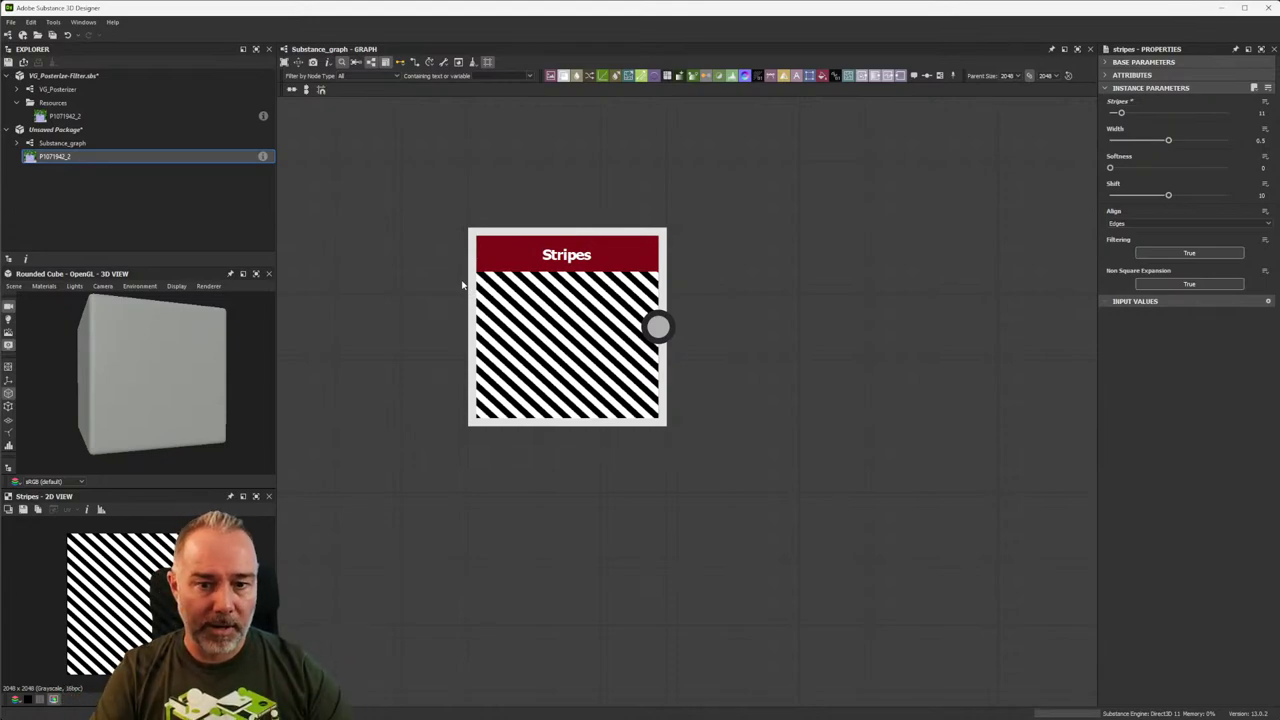
pyautogui.moveTo(714, 194); pyautogui.dragTo(493, 487)
pyautogui.press('Delete')
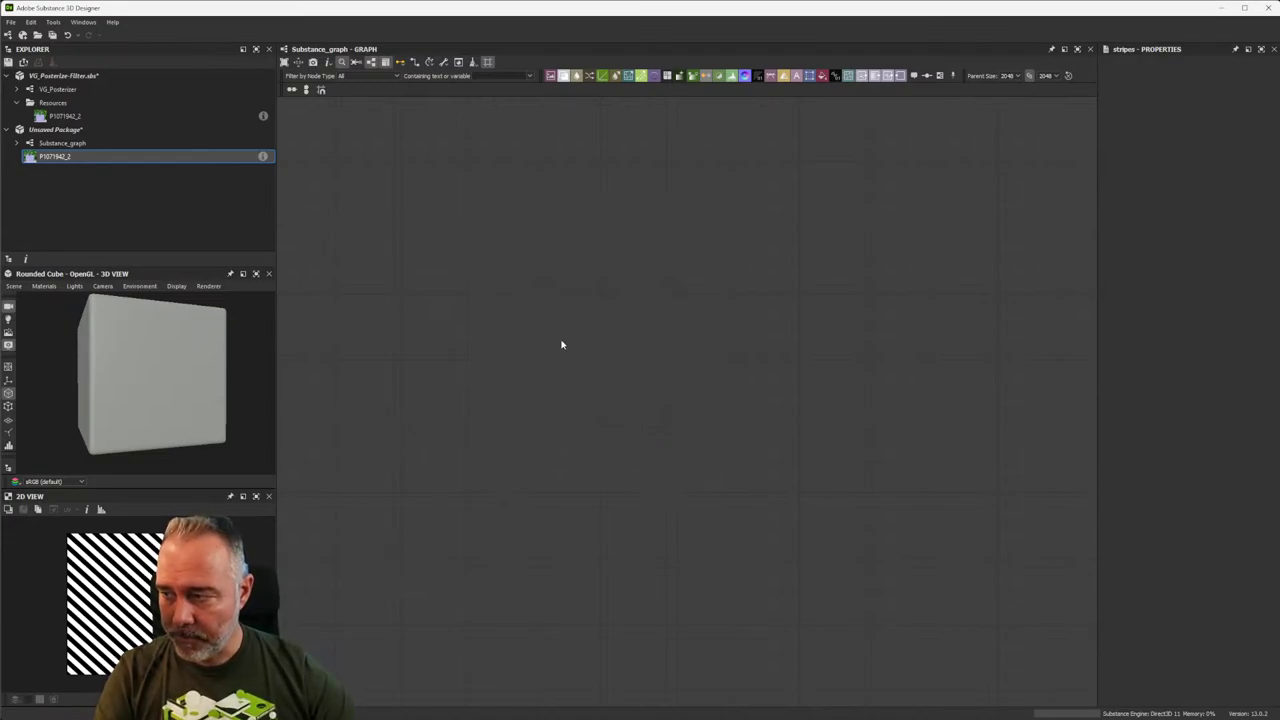
# Add a Tile Sampler node, narrow its horizontal tile size, and duplicate it.
pyautogui.press('space')
pyautogui.write('tile')
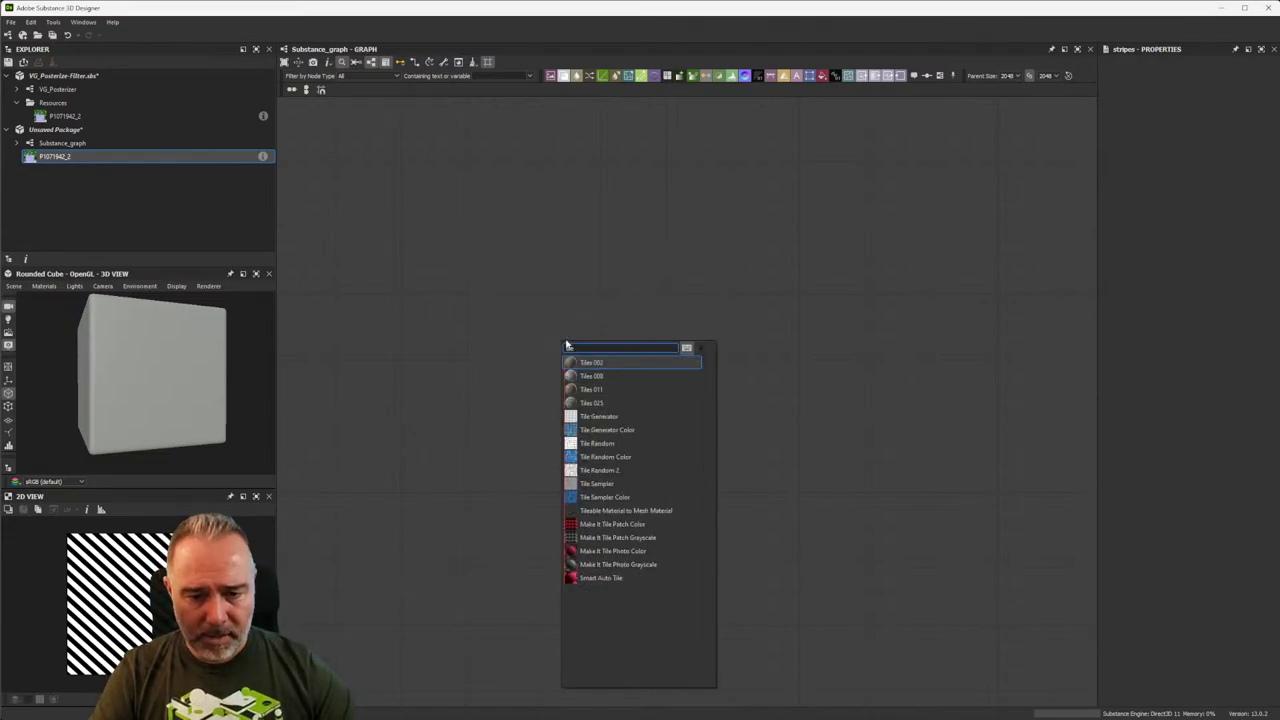
pyautogui.click(602, 486)
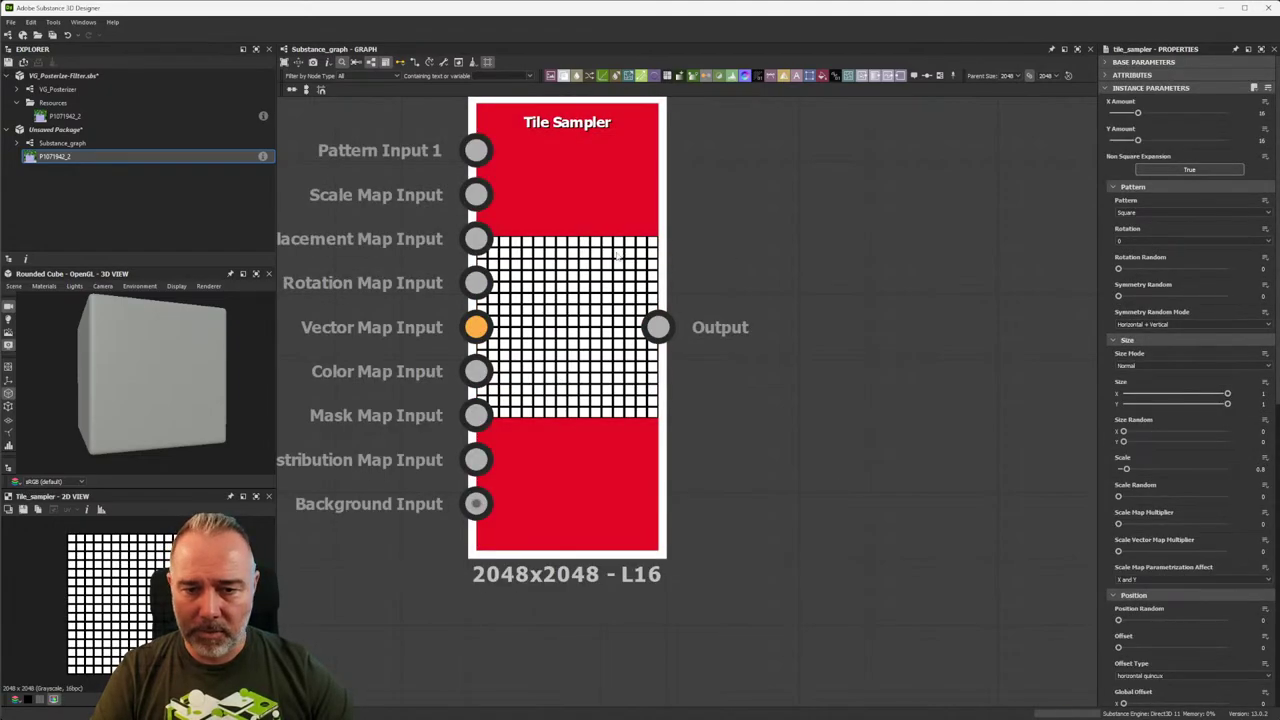
pyautogui.moveTo(1227, 393); pyautogui.dragTo(1175, 393)
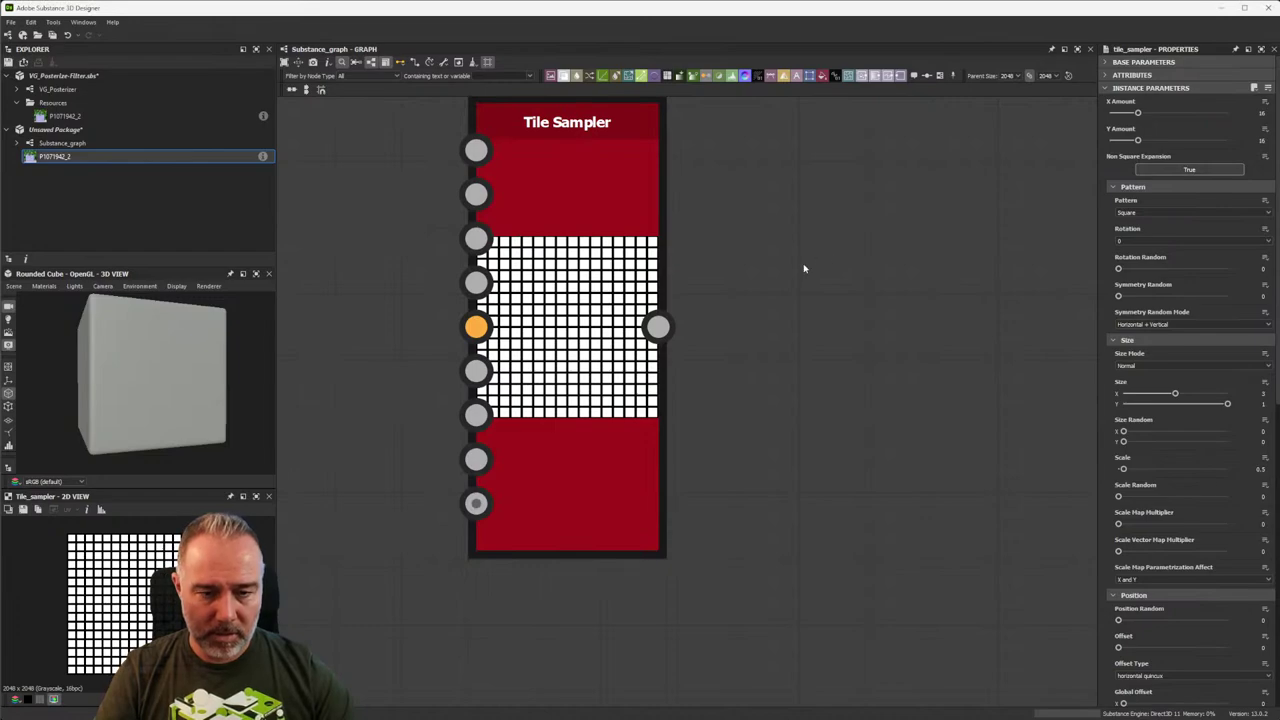
pyautogui.hotkey('ctrl', 'd')
pyautogui.click(836, 230)
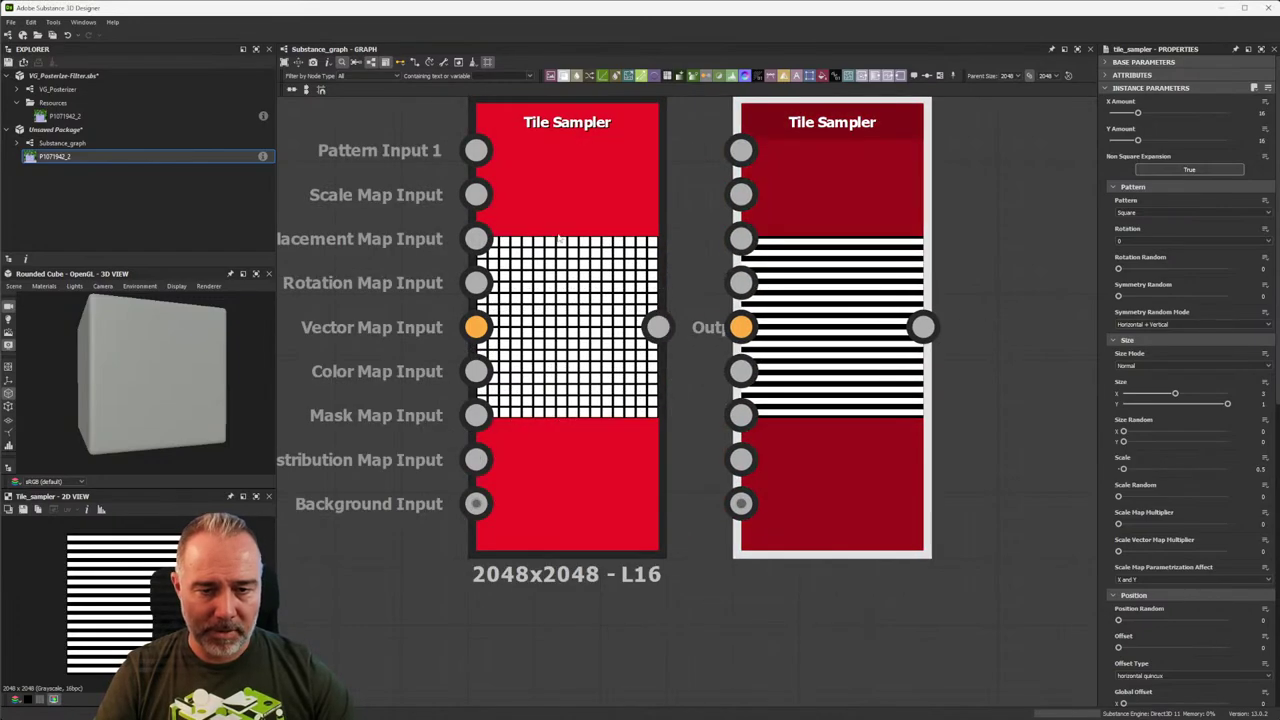
# Set the first Tile Sampler's tile scale to 0.5 and delete the duplicate node.
pyautogui.click(560, 238)
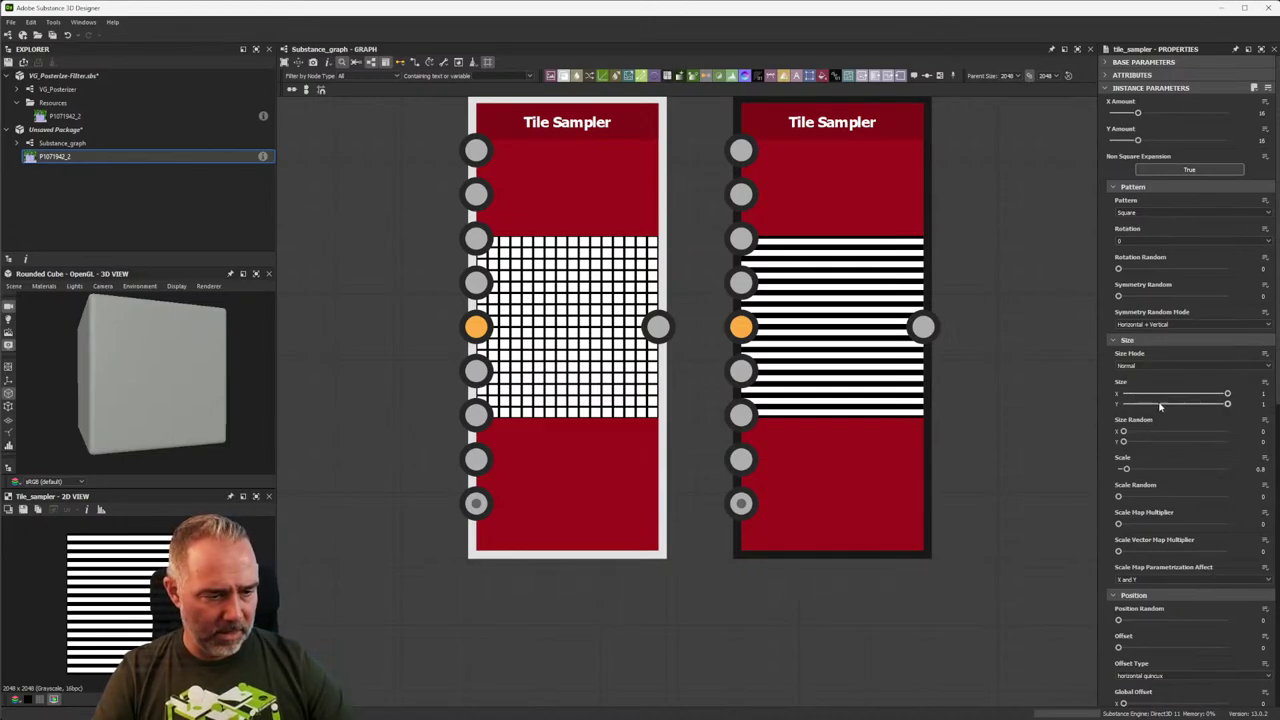
pyautogui.click(840, 300)
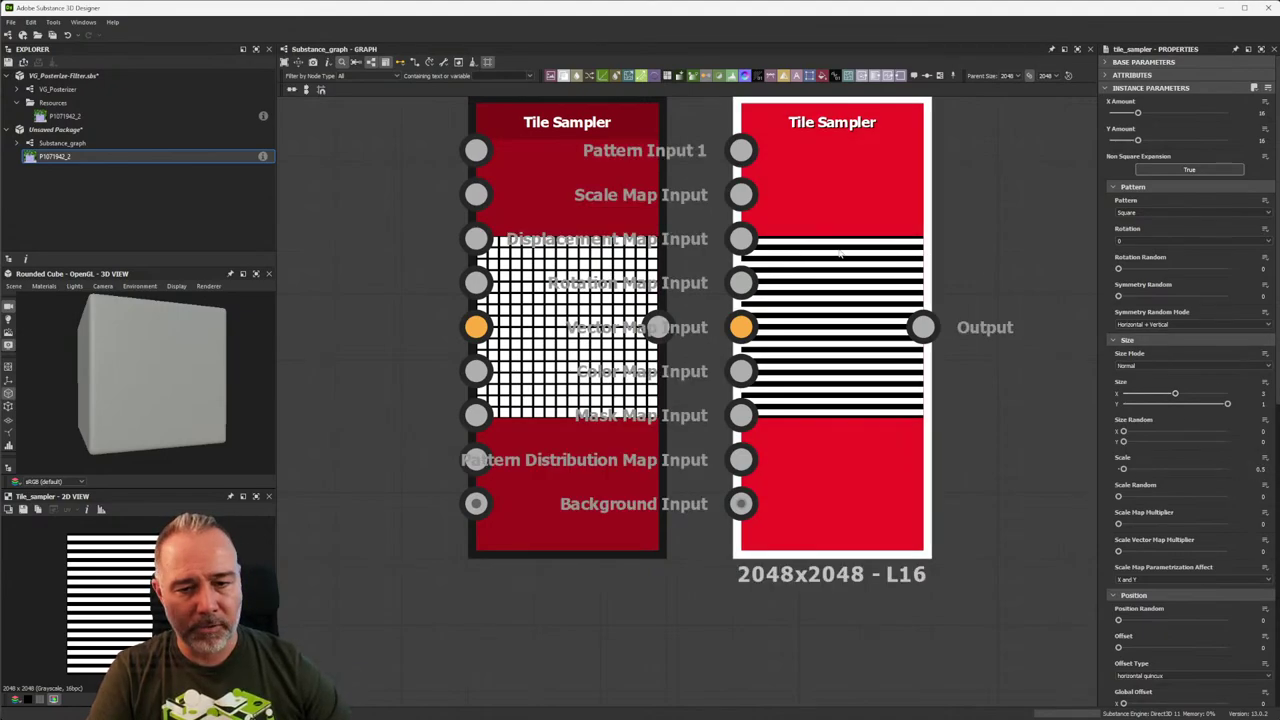
pyautogui.click(579, 259)
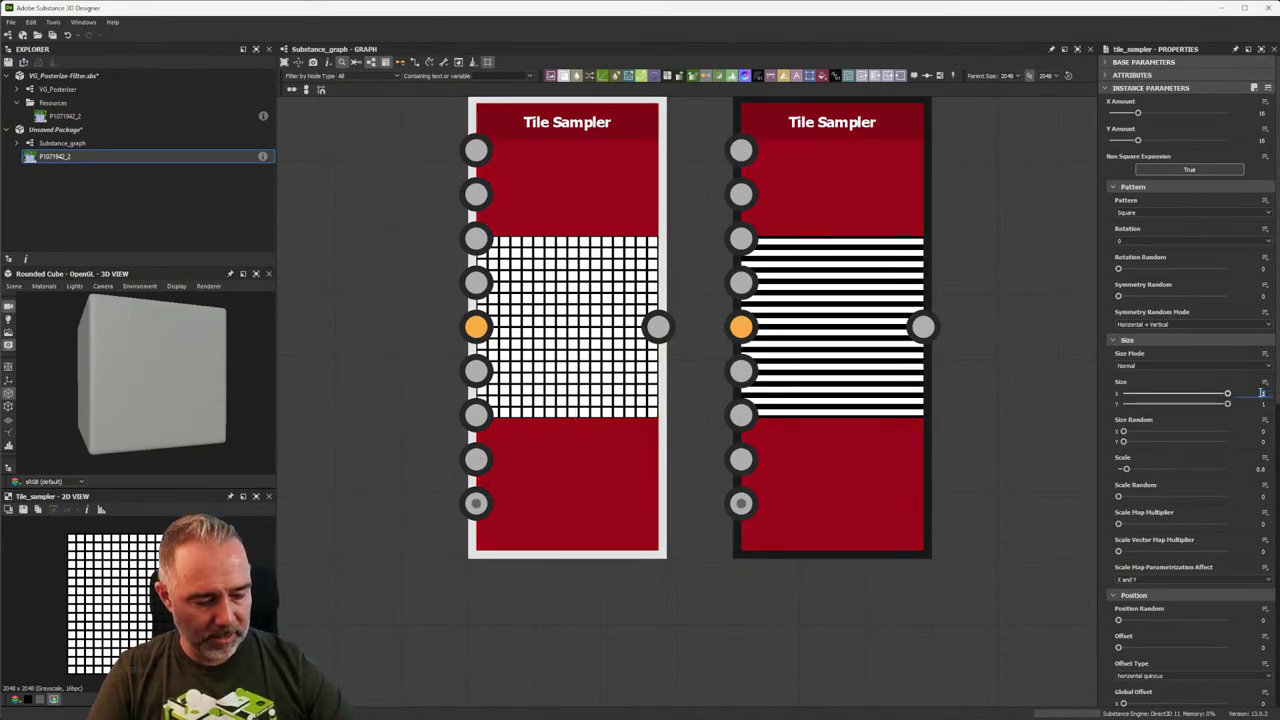
pyautogui.doubleClick(1261, 393)
pyautogui.write('0.5')
pyautogui.press('Tab')
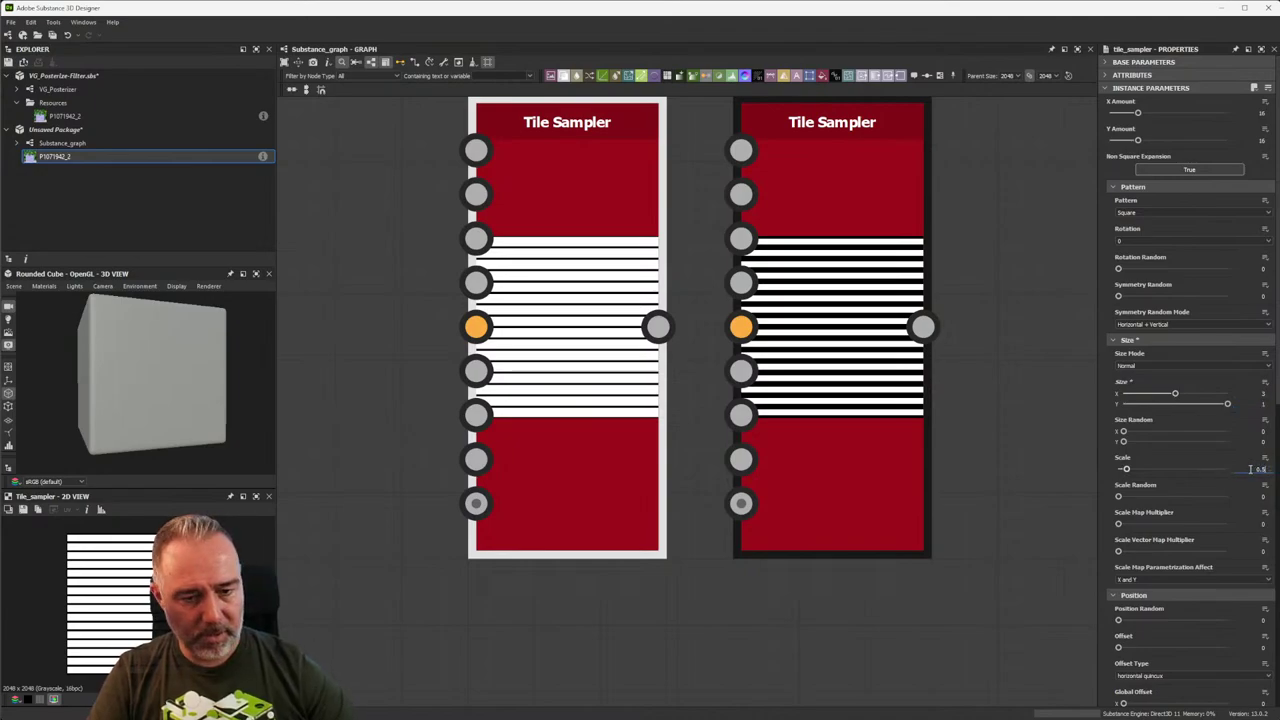
pyautogui.press('Return')
pyautogui.click(850, 288)
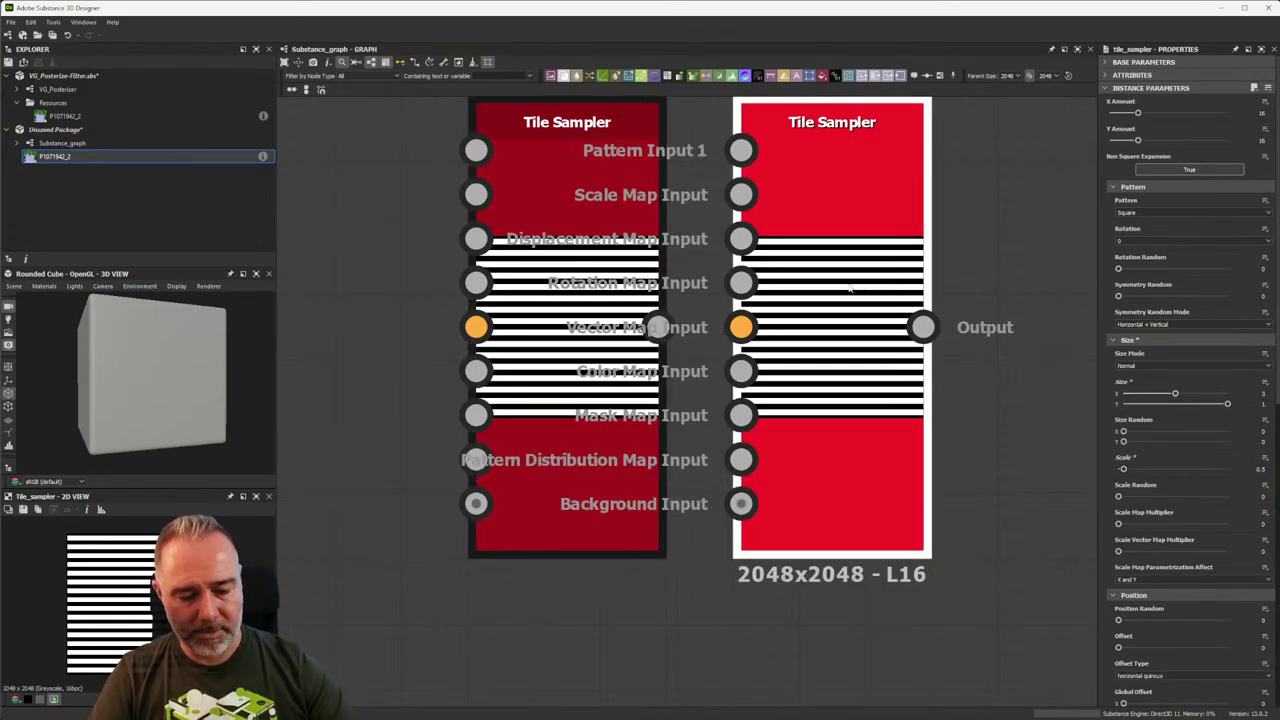
pyautogui.press('Delete')
# Zoom the graph in on the striped Tile Sampler node.
pyautogui.scroll(-5, 791, 369)
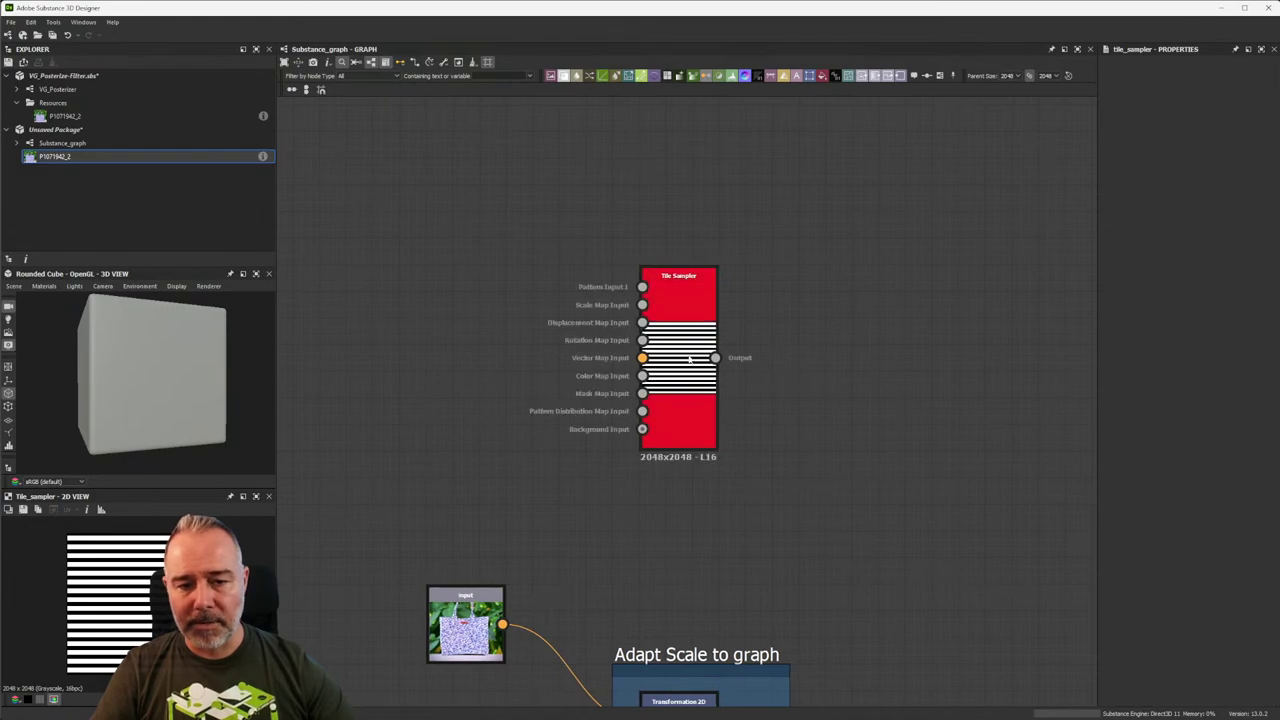
pyautogui.moveTo(688, 360); pyautogui.dragTo(714, 262, button='middle')
pyautogui.moveTo(797, 257); pyautogui.dragTo(706, 335, button='middle')
pyautogui.scroll(2, 706, 335)
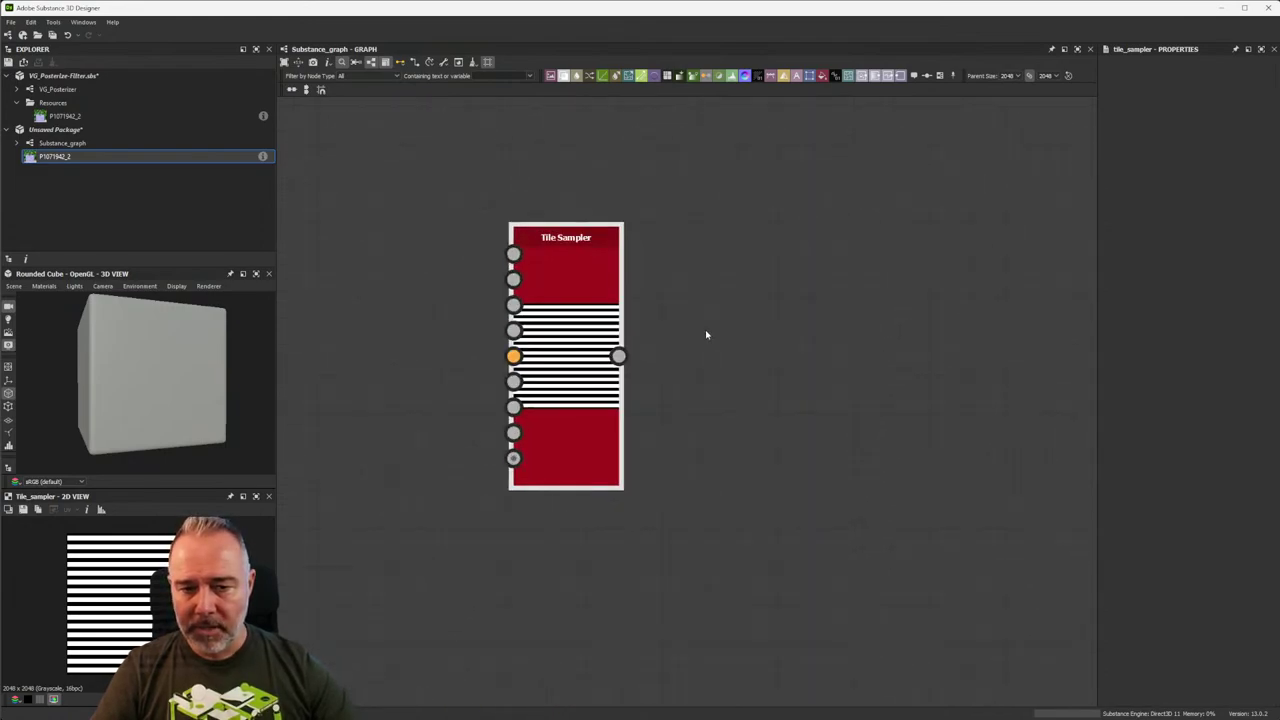
pyautogui.scroll(1, 763, 334)
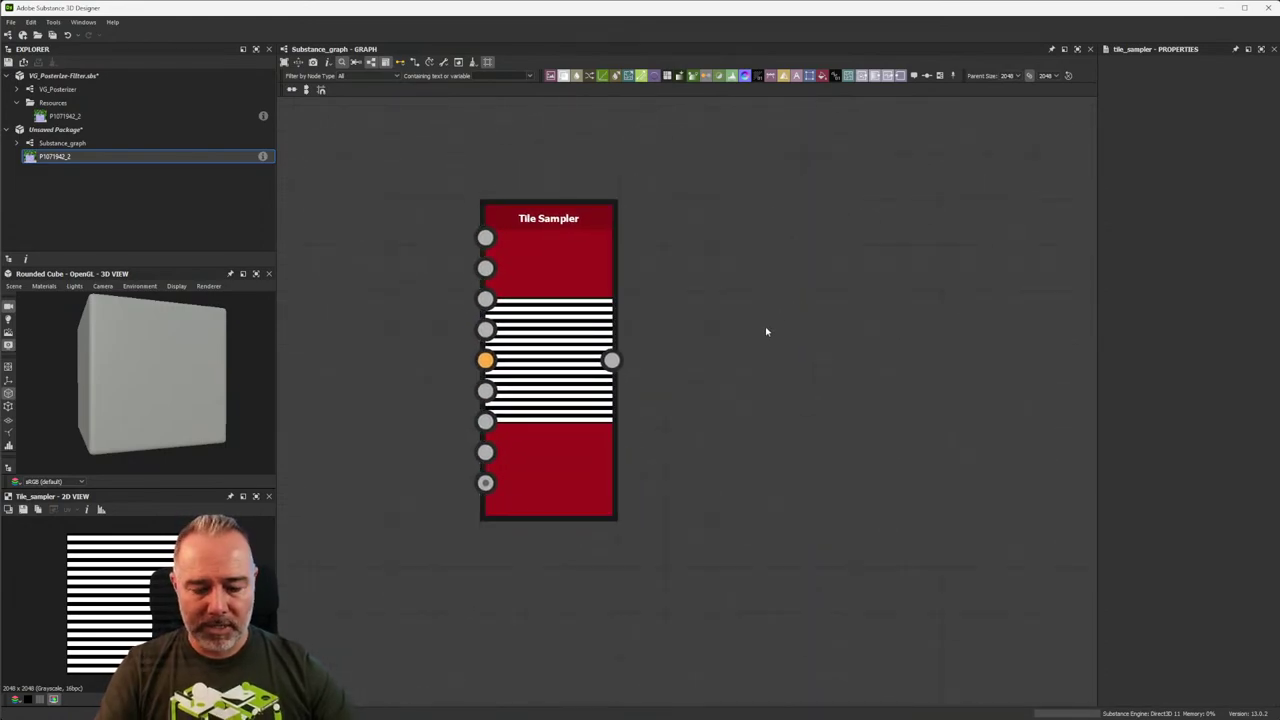
pyautogui.press('space')
# Add a Safe Transform Grayscale node fed by the Tile Sampler output.
pyautogui.write('safe')
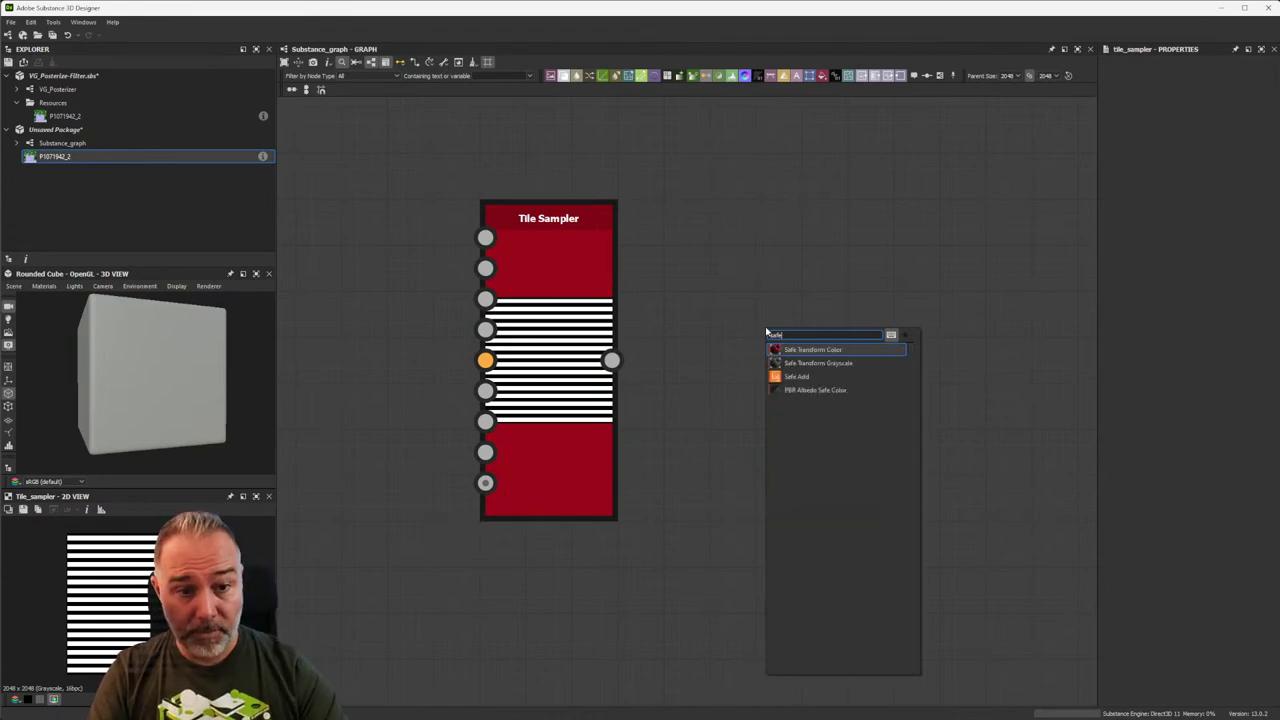
pyautogui.click(826, 364)
pyautogui.moveTo(776, 332); pyautogui.dragTo(812, 372)
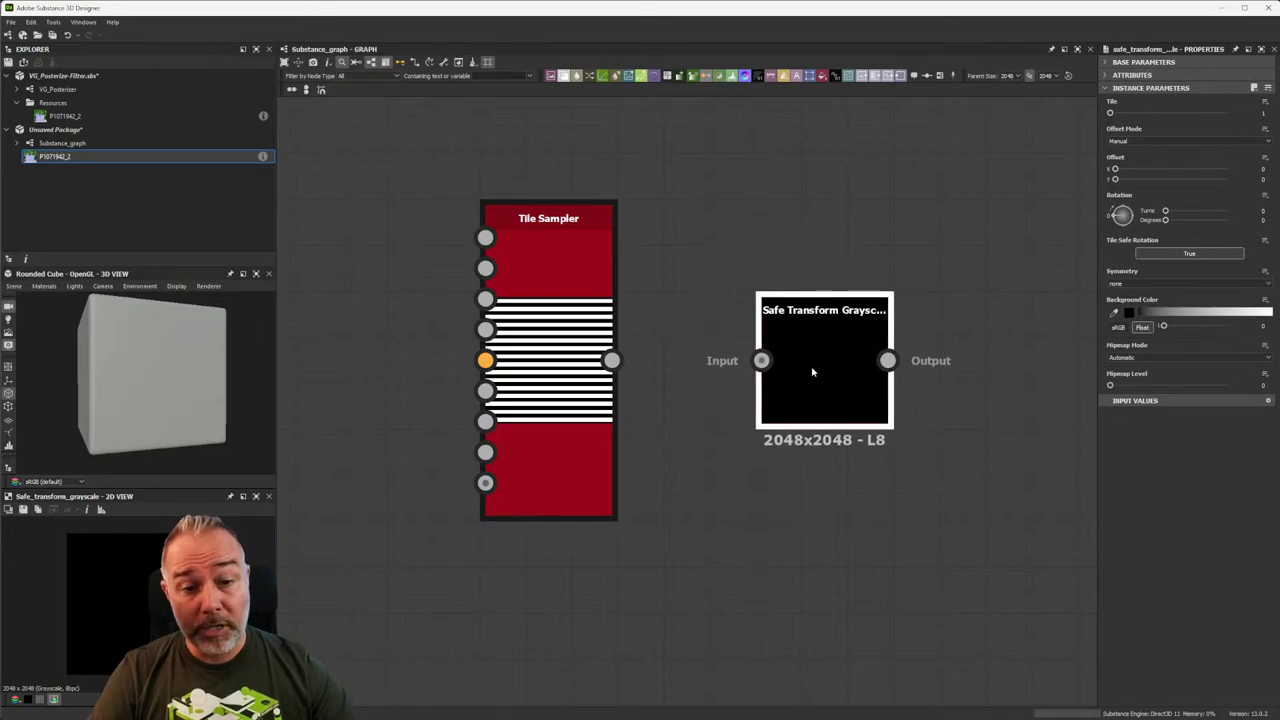
pyautogui.moveTo(930, 357); pyautogui.dragTo(800, 354, button='middle')
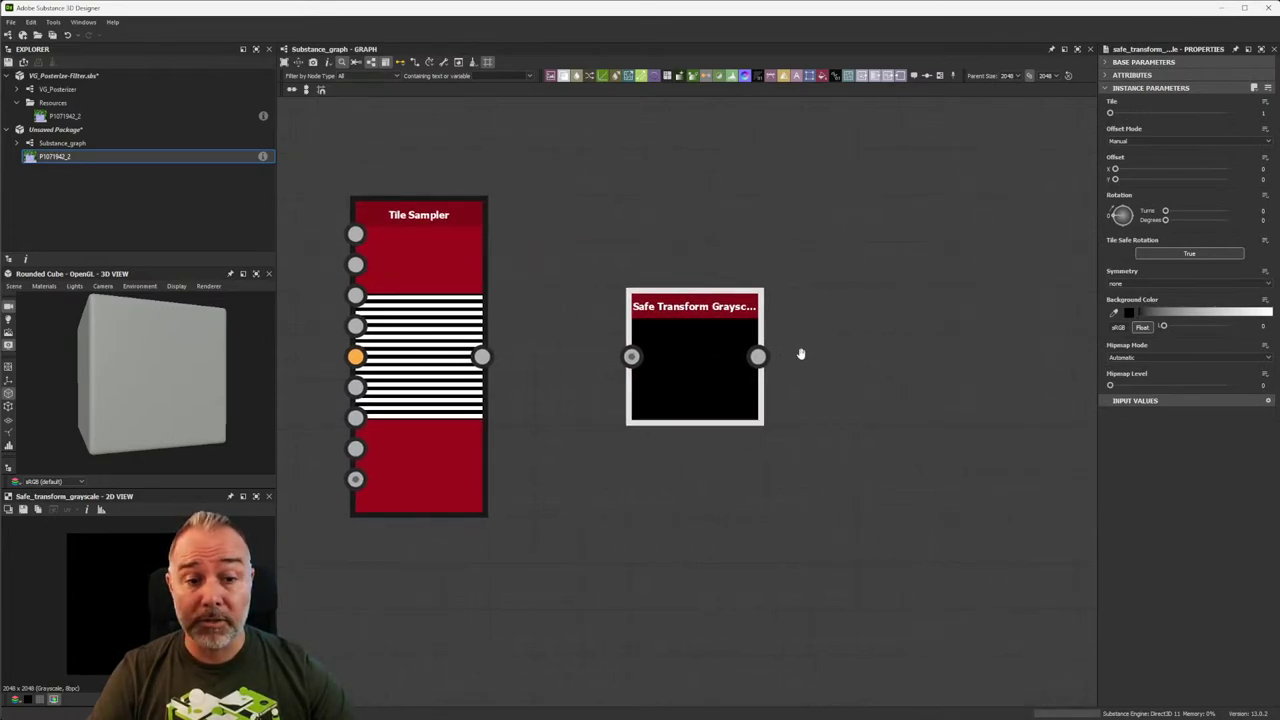
pyautogui.moveTo(484, 357); pyautogui.dragTo(632, 357)
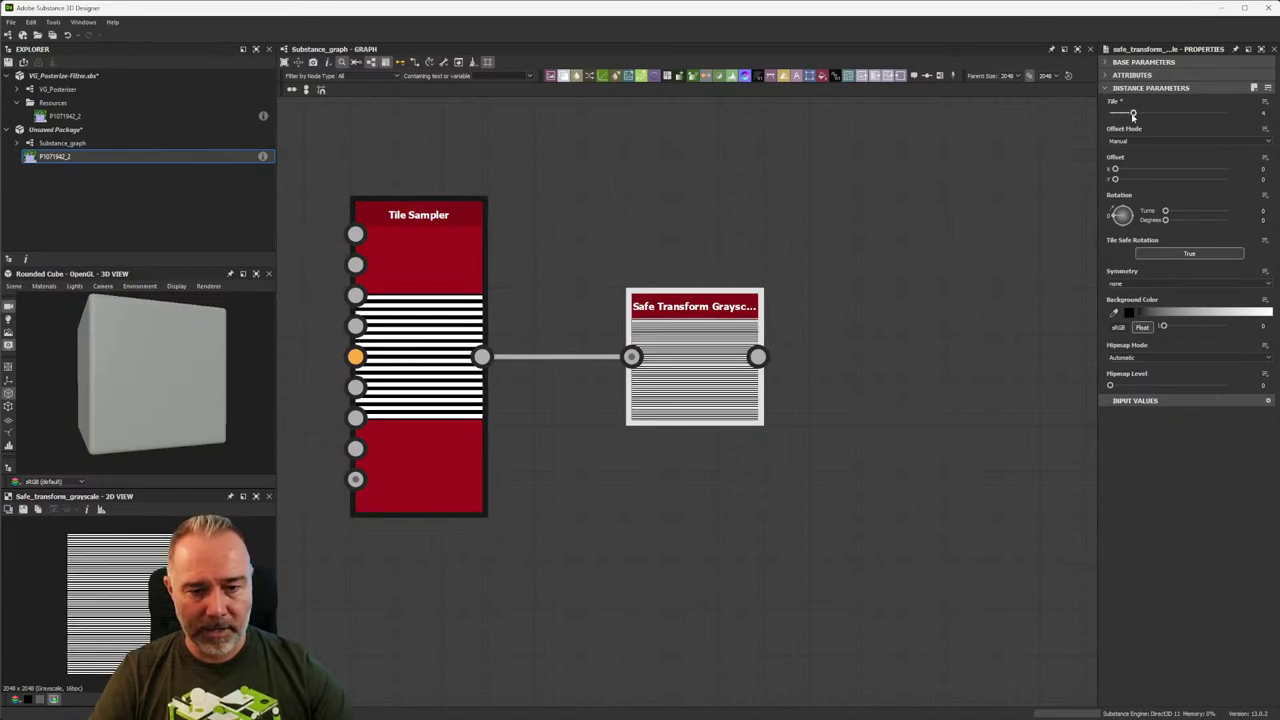
# Expose the Safe Transform's Tile parameter with the label 'Stripes Amount'.
pyautogui.click(1264, 103)
pyautogui.click(1268, 116)
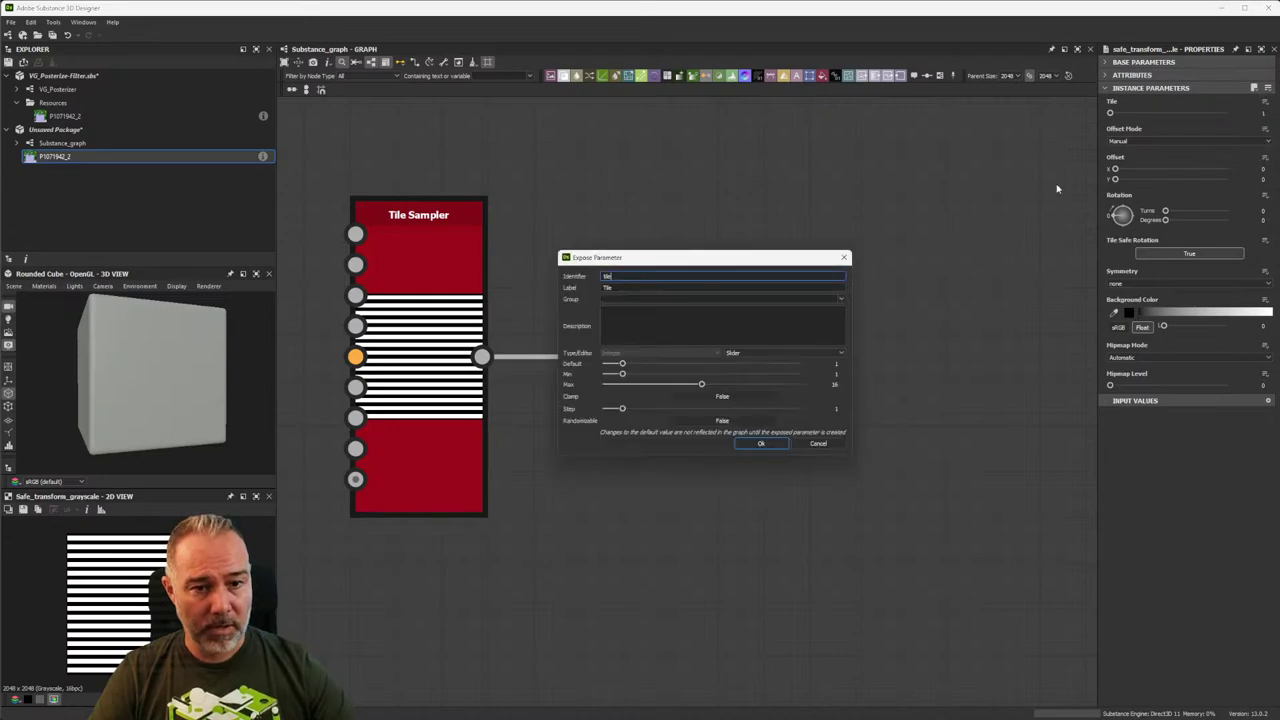
pyautogui.doubleClick(627, 289)
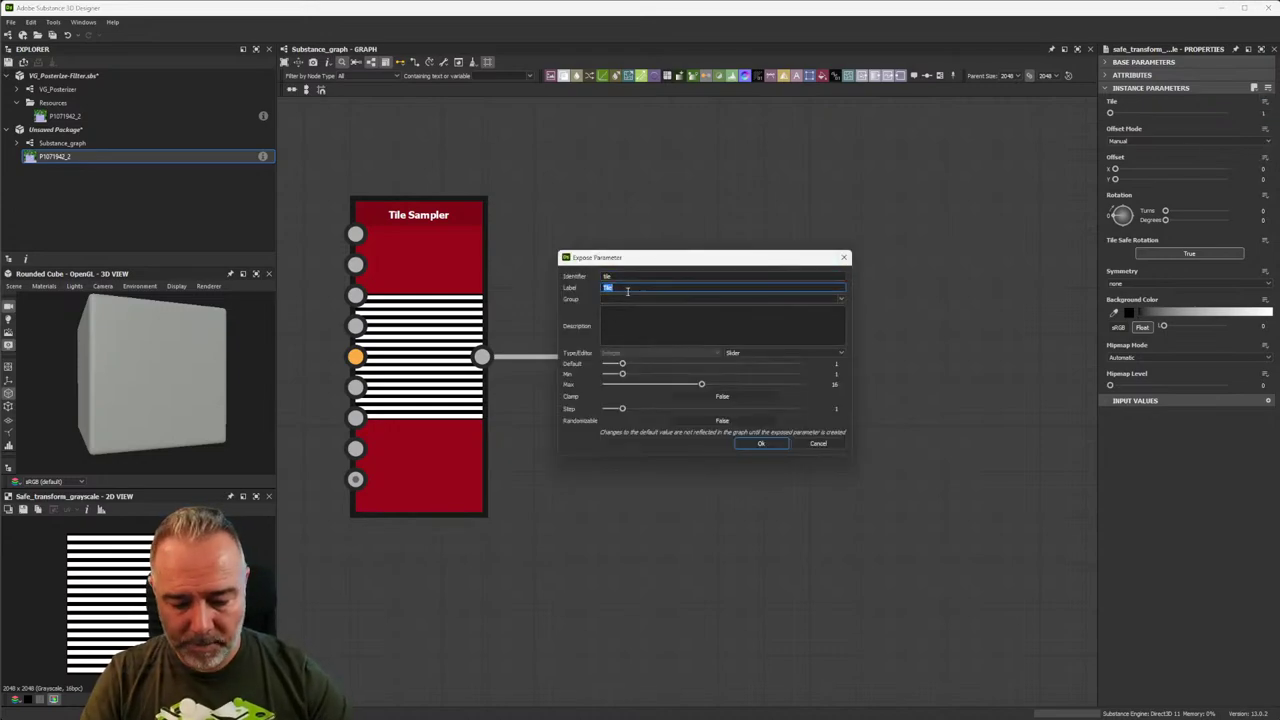
pyautogui.write('Stripes')
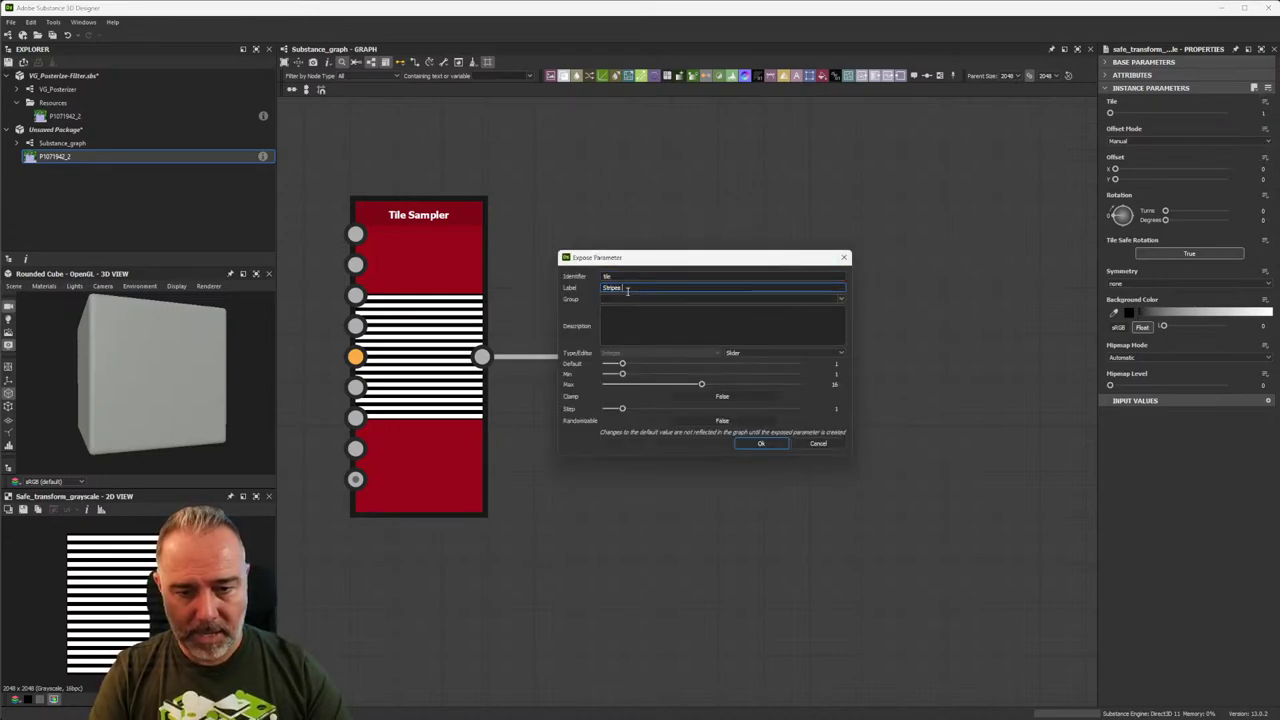
pyautogui.write(' Amount')
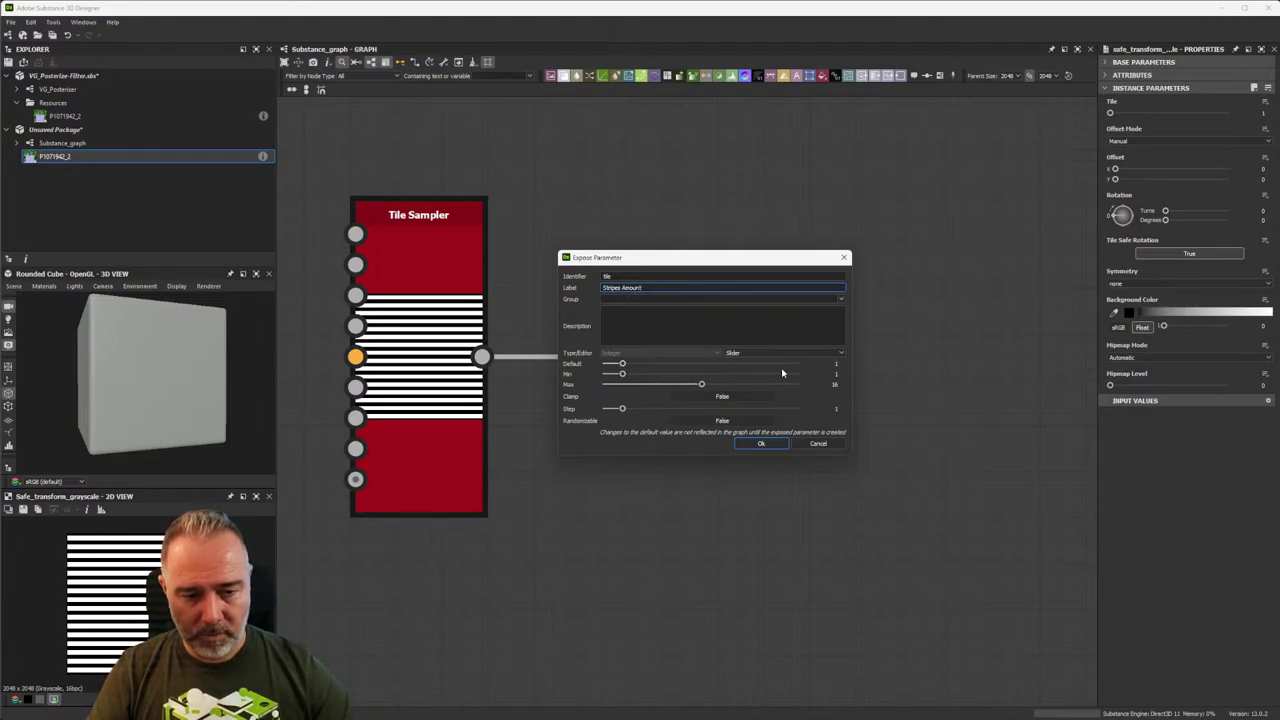
pyautogui.click(761, 443)
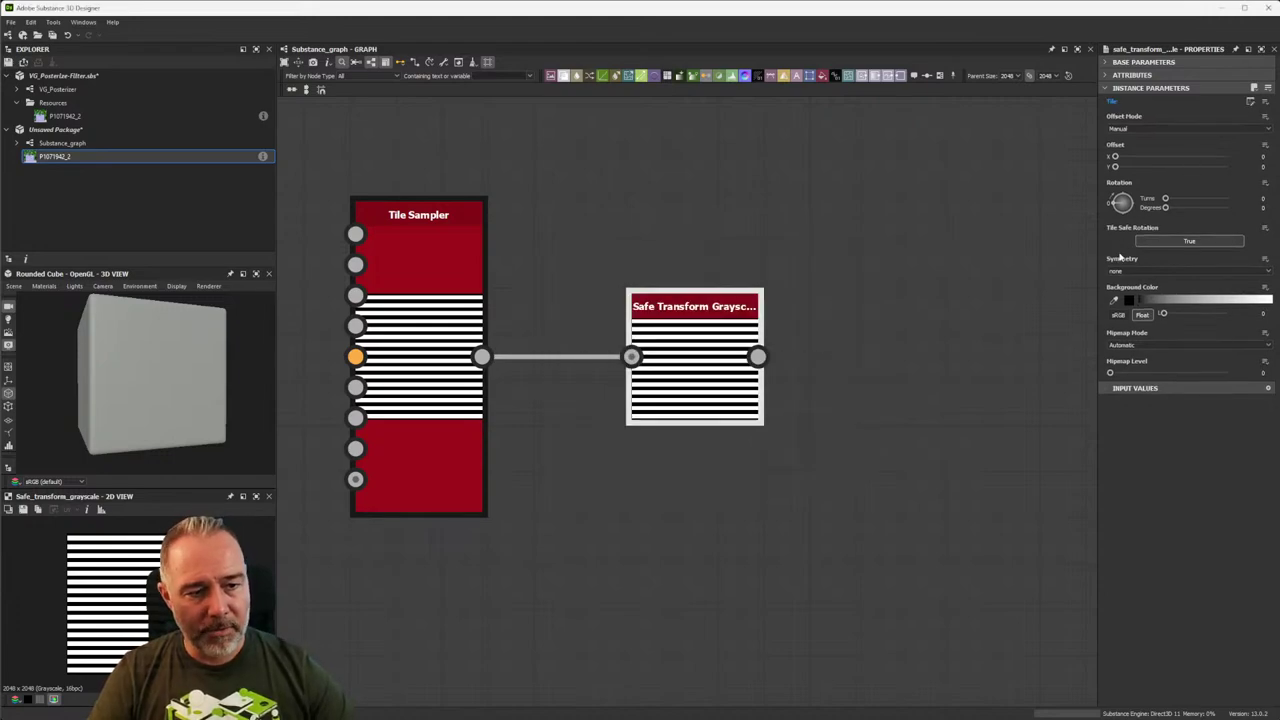
# Tilt the stripes diagonally with Tile Safe Rotation off and rotation turns set to 1.
pyautogui.moveTo(1117, 204)
pyautogui.mouseDown()
pyautogui.moveTo(1137, 188)
pyautogui.moveTo(1139, 216)
pyautogui.moveTo(1124, 224)
pyautogui.moveTo(1104, 202)
pyautogui.mouseUp()
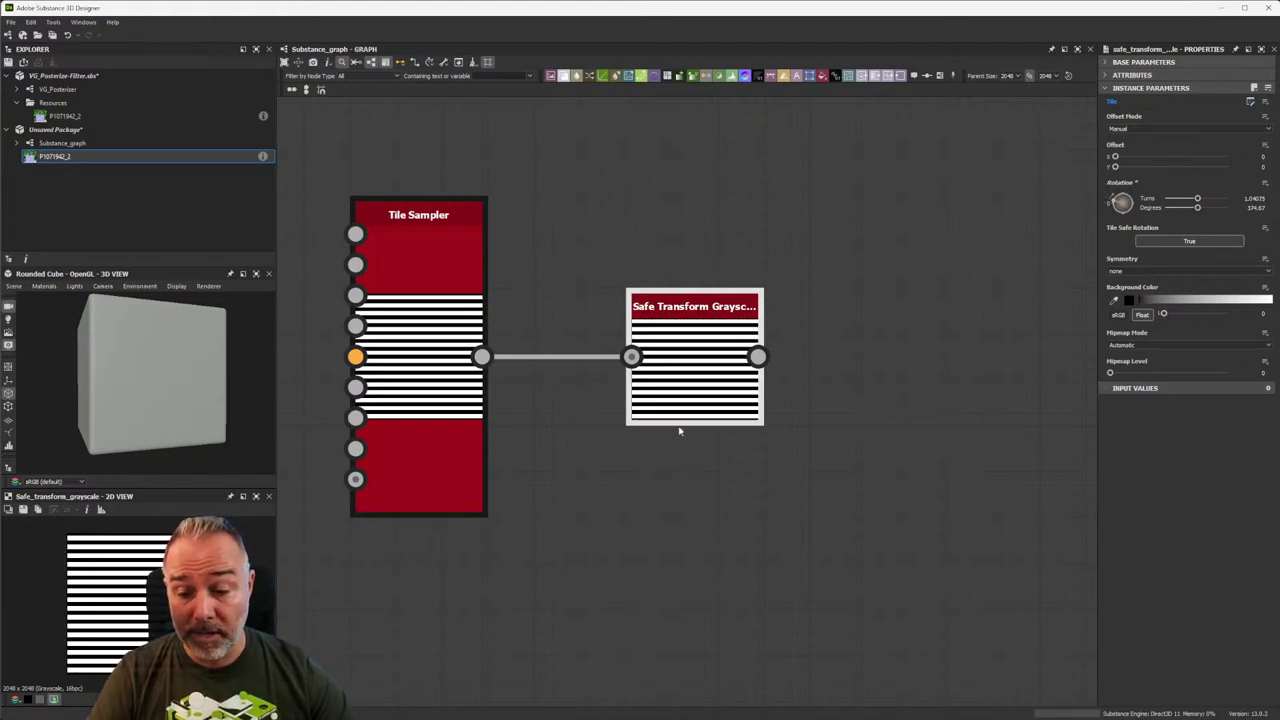
pyautogui.moveTo(1113, 201)
pyautogui.mouseDown()
pyautogui.moveTo(1134, 199)
pyautogui.moveTo(1104, 190)
pyautogui.mouseUp()
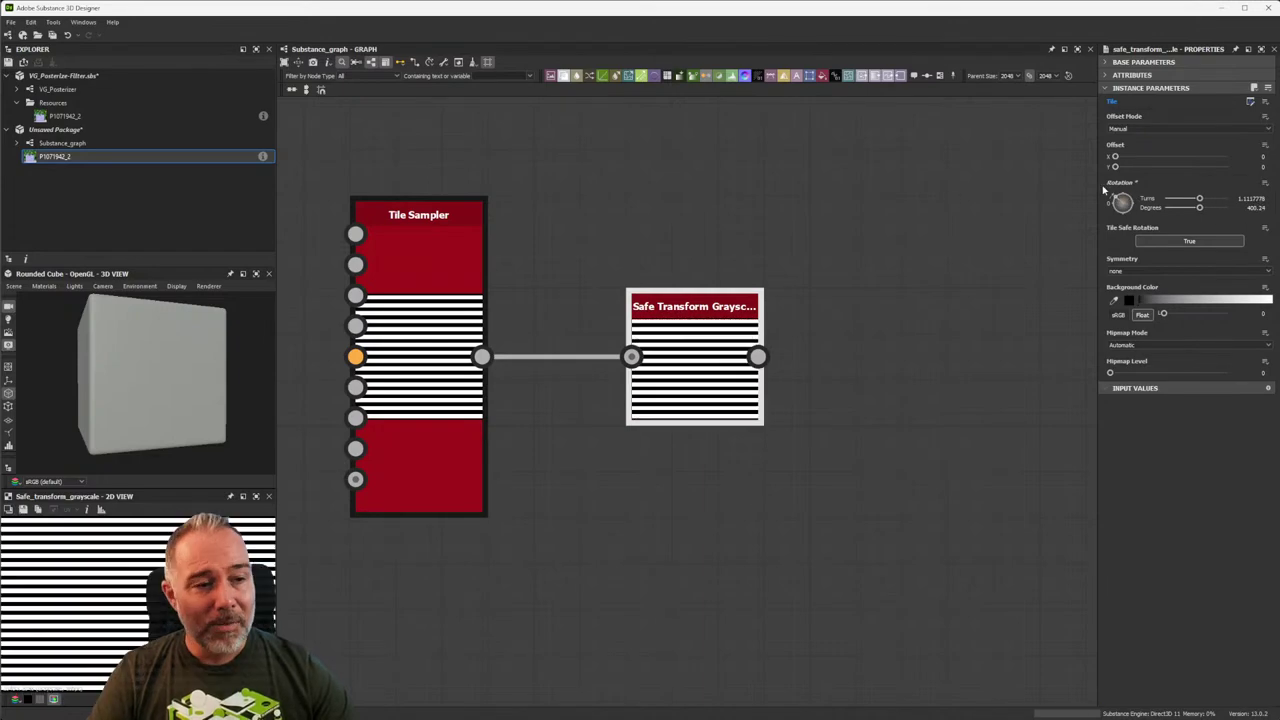
pyautogui.click(1186, 241)
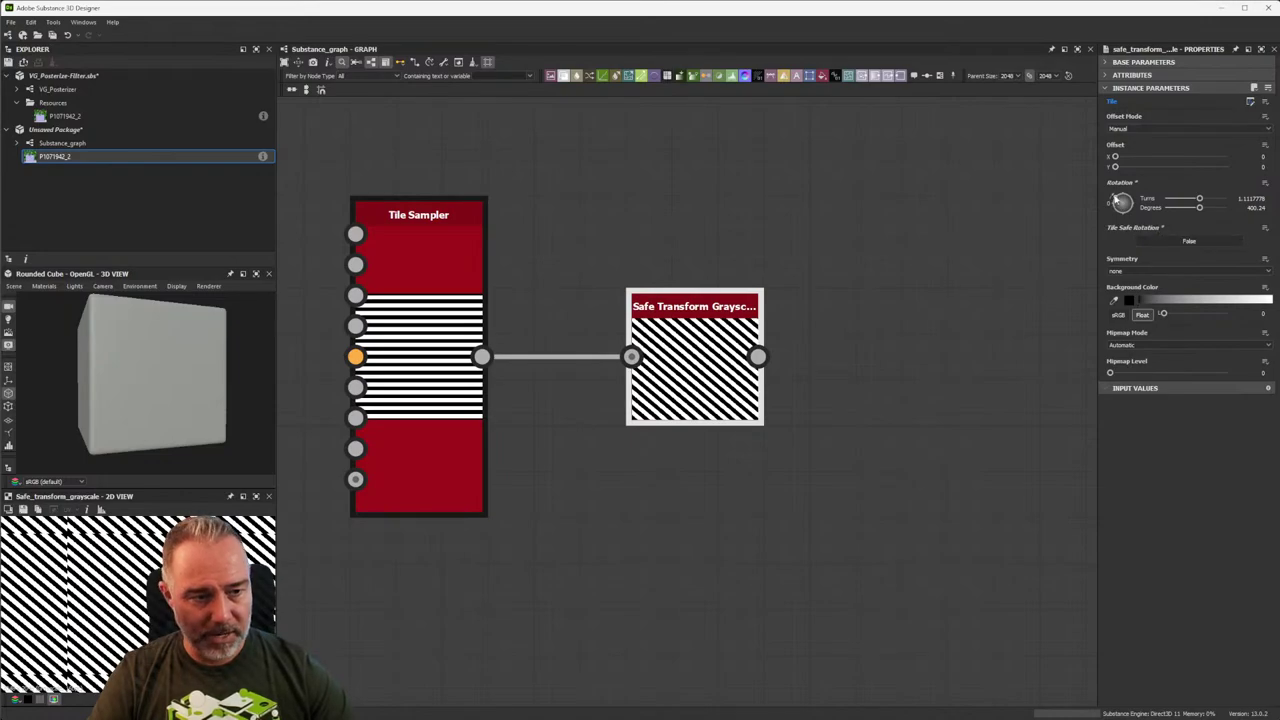
pyautogui.moveTo(1117, 200); pyautogui.dragTo(1103, 196)
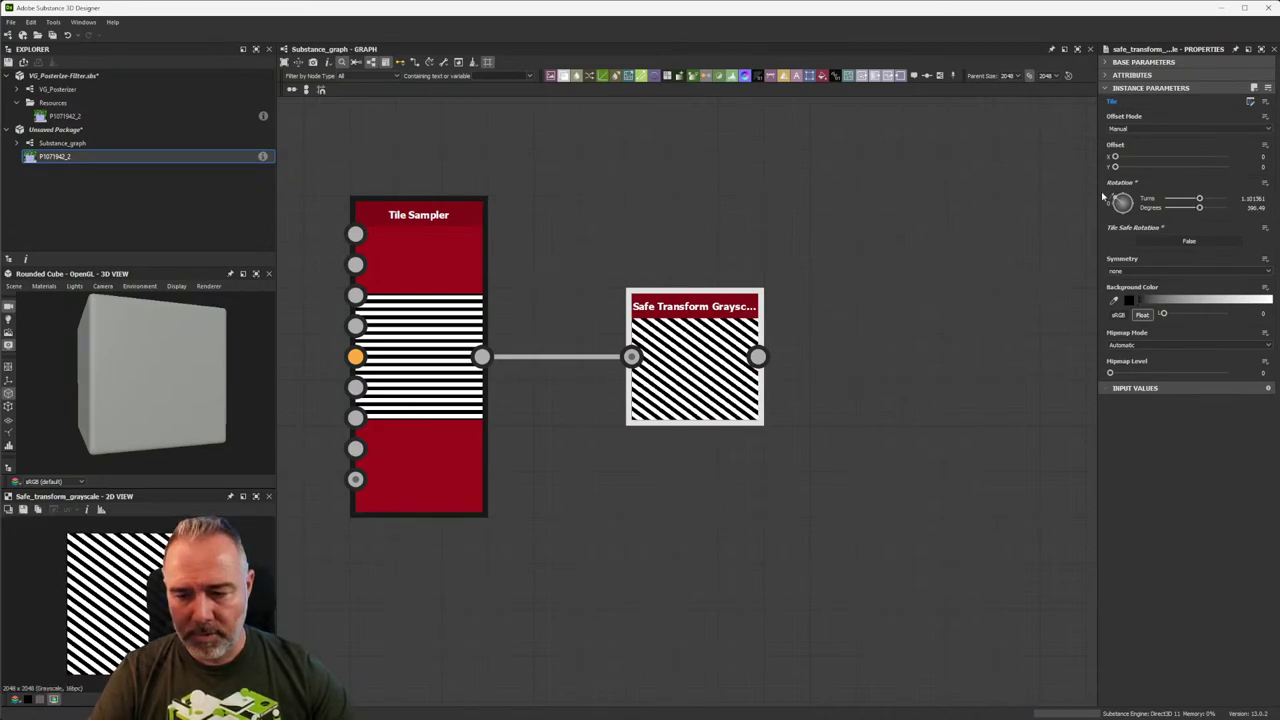
pyautogui.doubleClick(1253, 198)
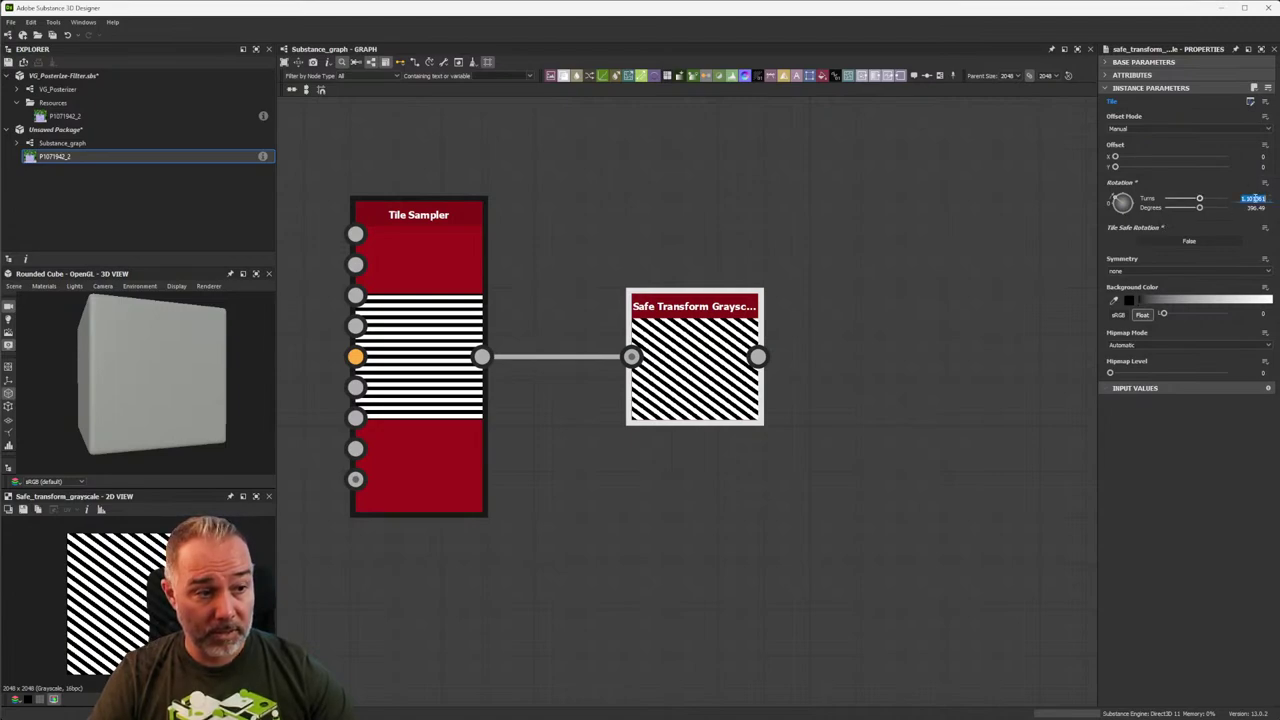
pyautogui.write('1.1')
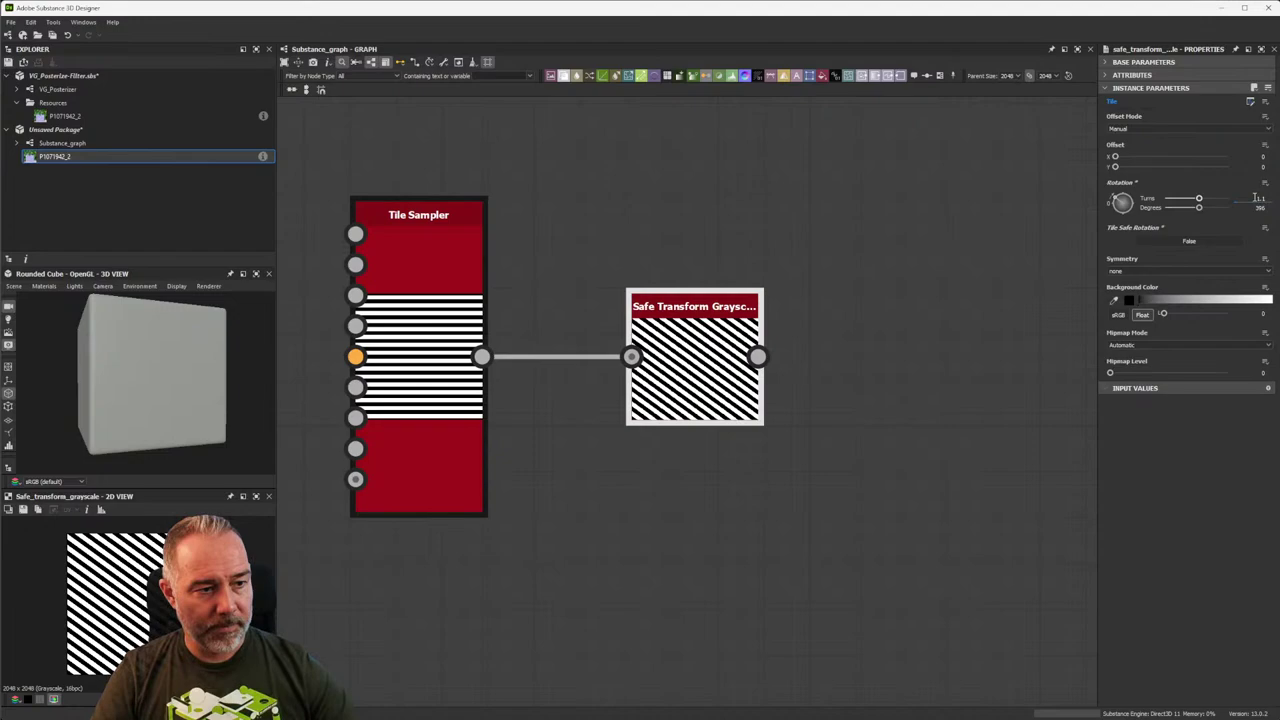
pyautogui.press('Return')
# Expose the Rotation parameter with the label 'Stripes Rotation'.
pyautogui.click(1265, 183)
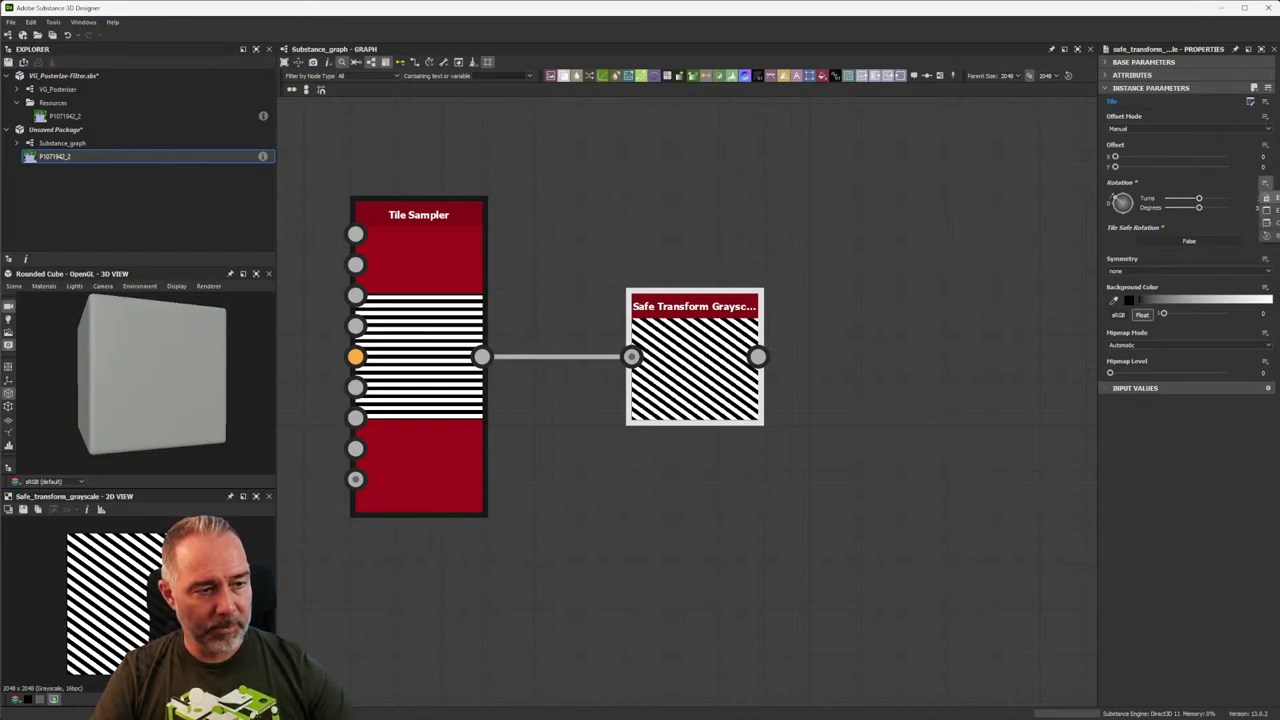
pyautogui.click(1262, 199)
pyautogui.doubleClick(645, 301)
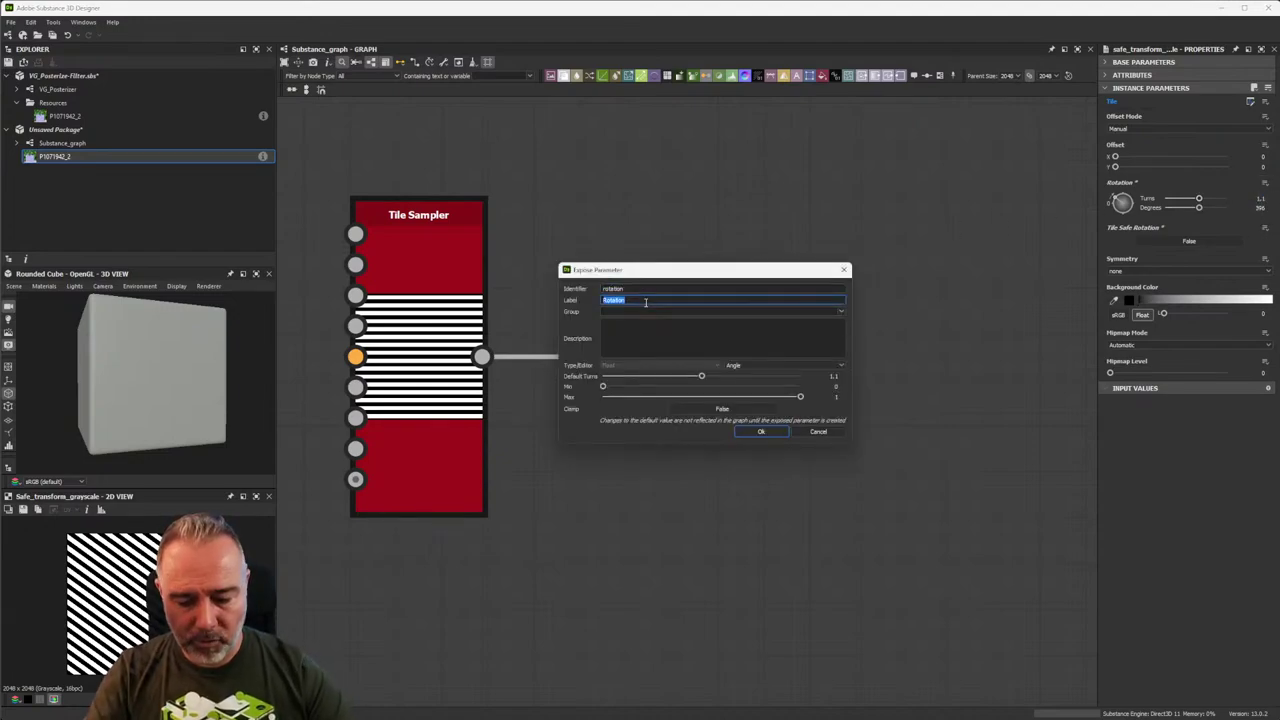
pyautogui.write('Stripes')
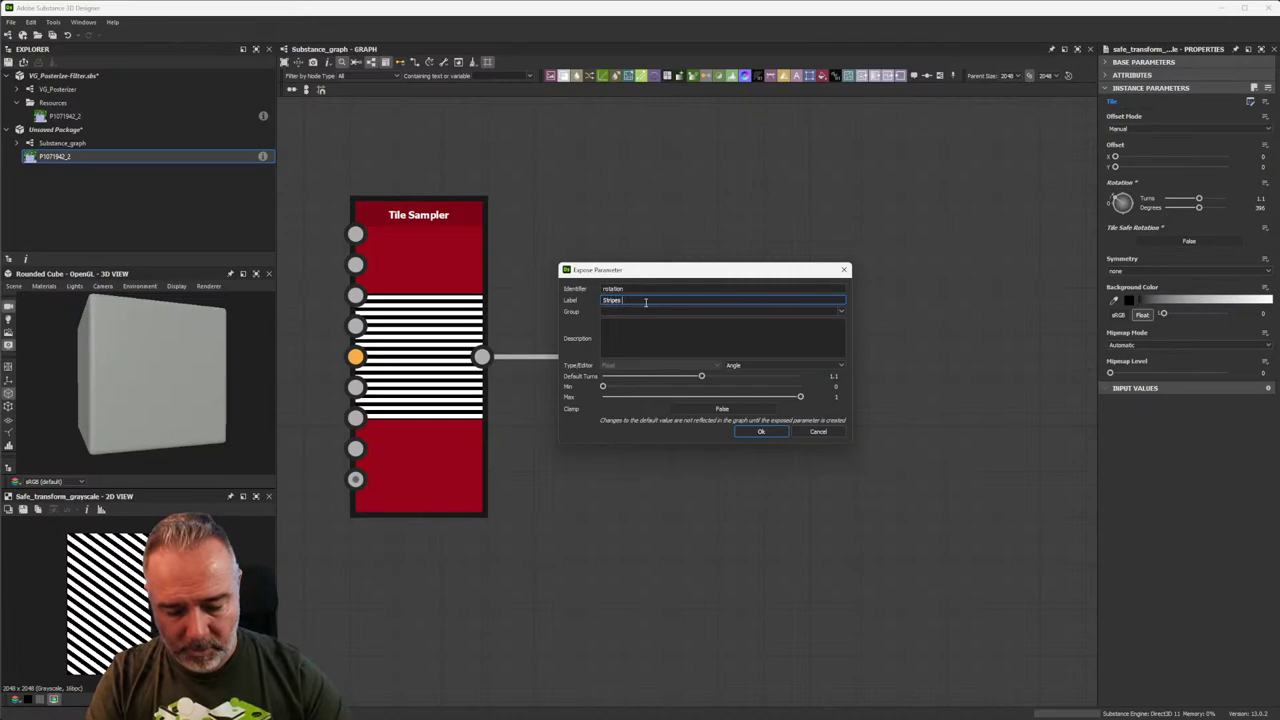
pyautogui.write(' Rotation')
pyautogui.press('Return')
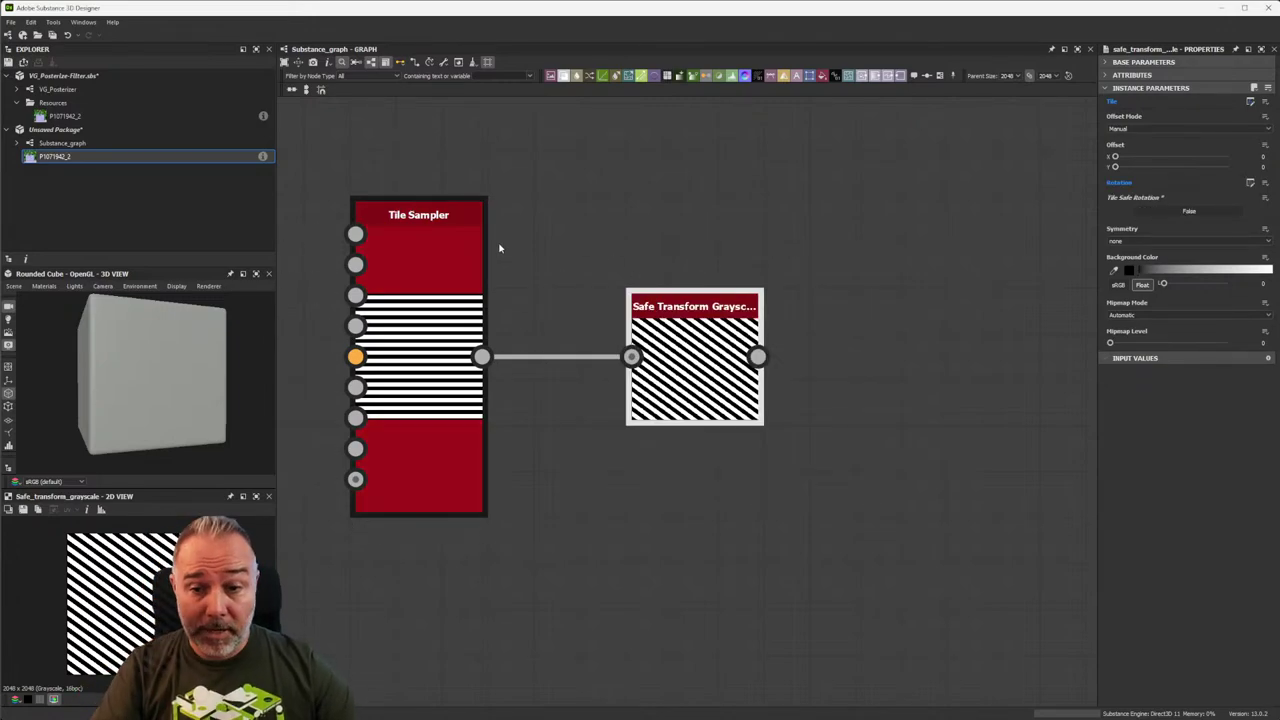
pyautogui.scroll(-3, 543, 249)
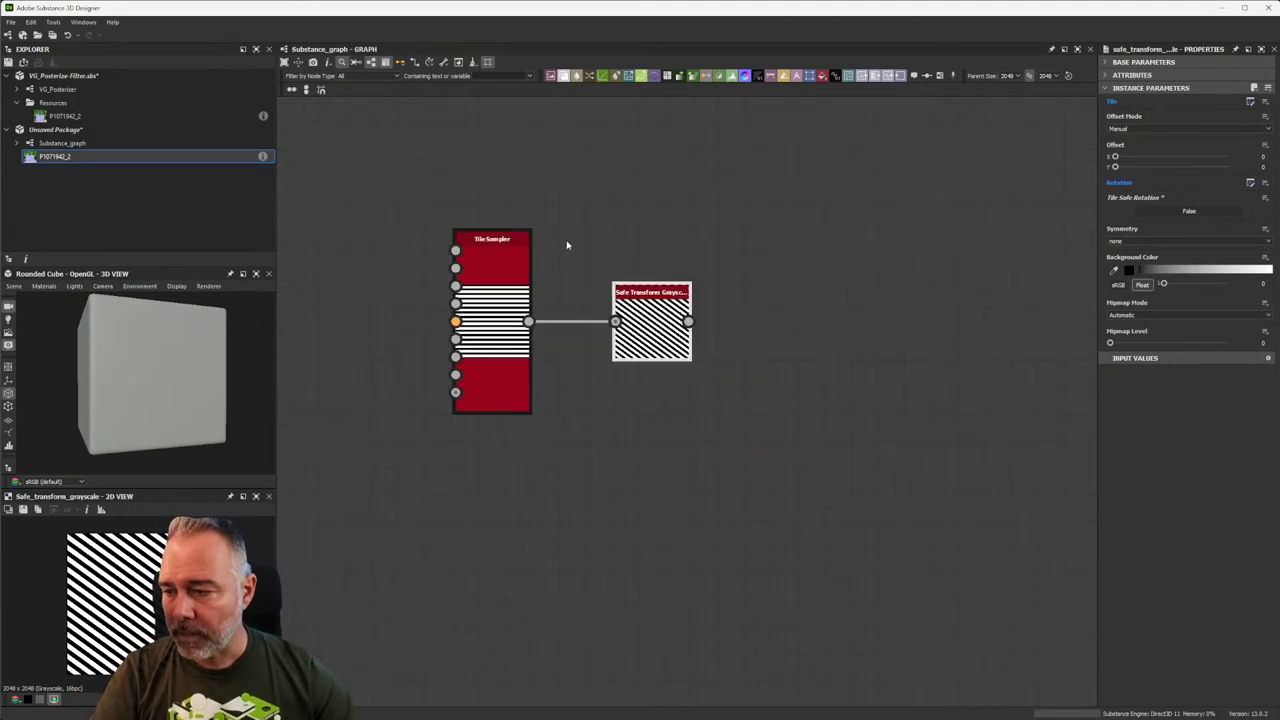
# Move the Revert to original scale frame to the right.
pyautogui.moveTo(503, 426); pyautogui.dragTo(563, 286, button='middle')
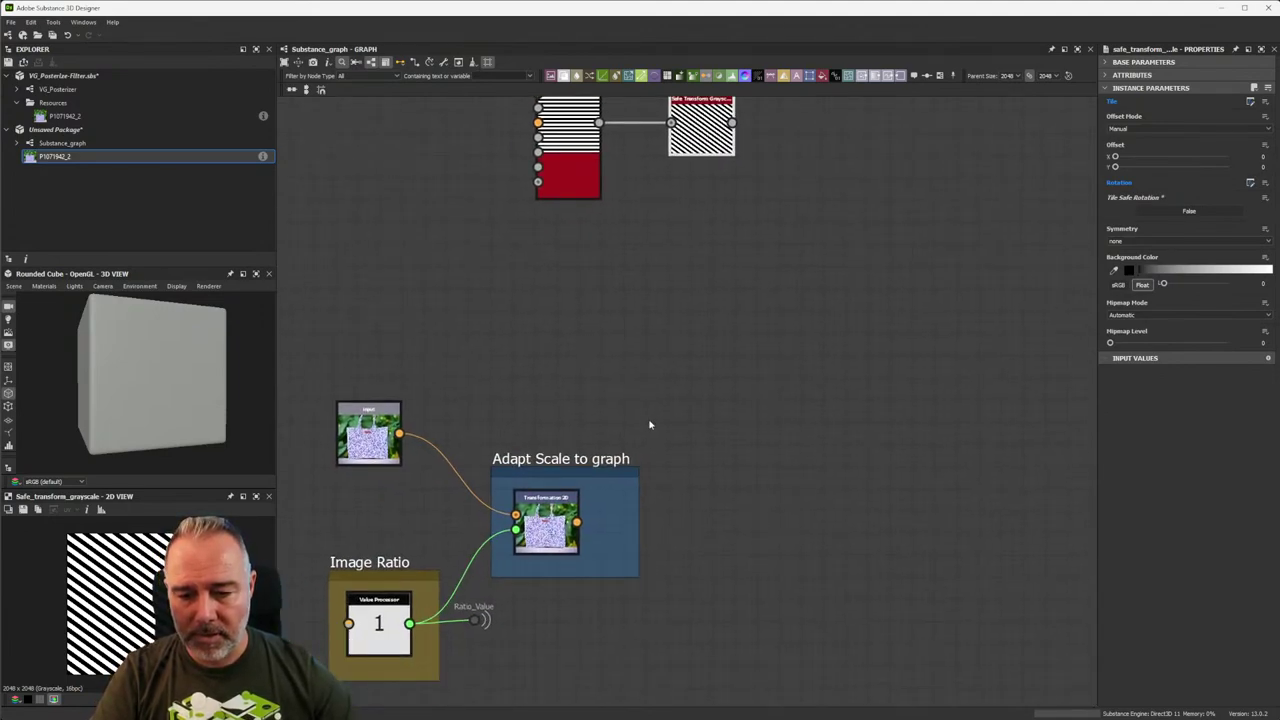
pyautogui.moveTo(649, 425); pyautogui.dragTo(606, 368, button='middle')
pyautogui.scroll(-2, 606, 368)
pyautogui.moveTo(778, 391); pyautogui.dragTo(1058, 536)
pyautogui.moveTo(1058, 536); pyautogui.dragTo(805, 422, button='middle')
pyautogui.moveTo(654, 378); pyautogui.dragTo(870, 378)
pyautogui.moveTo(356, 351); pyautogui.dragTo(516, 393, button='middle')
pyautogui.scroll(5, 516, 393)
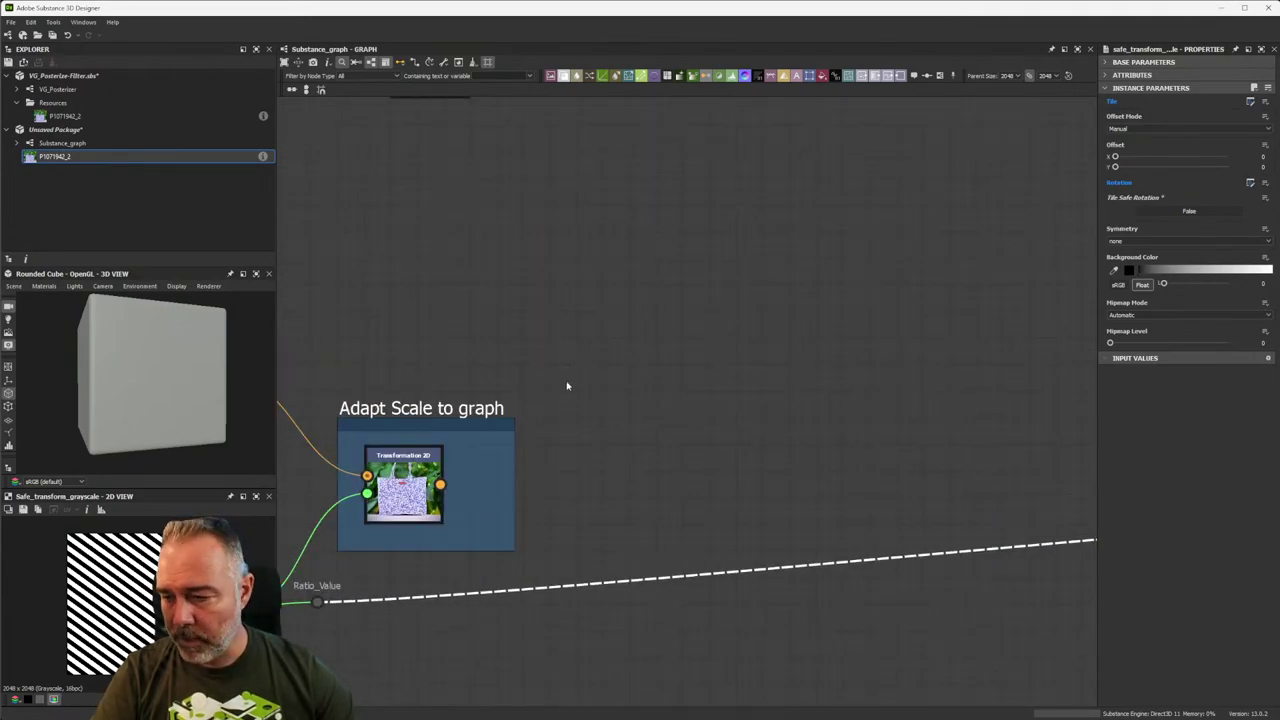
pyautogui.click(565, 340)
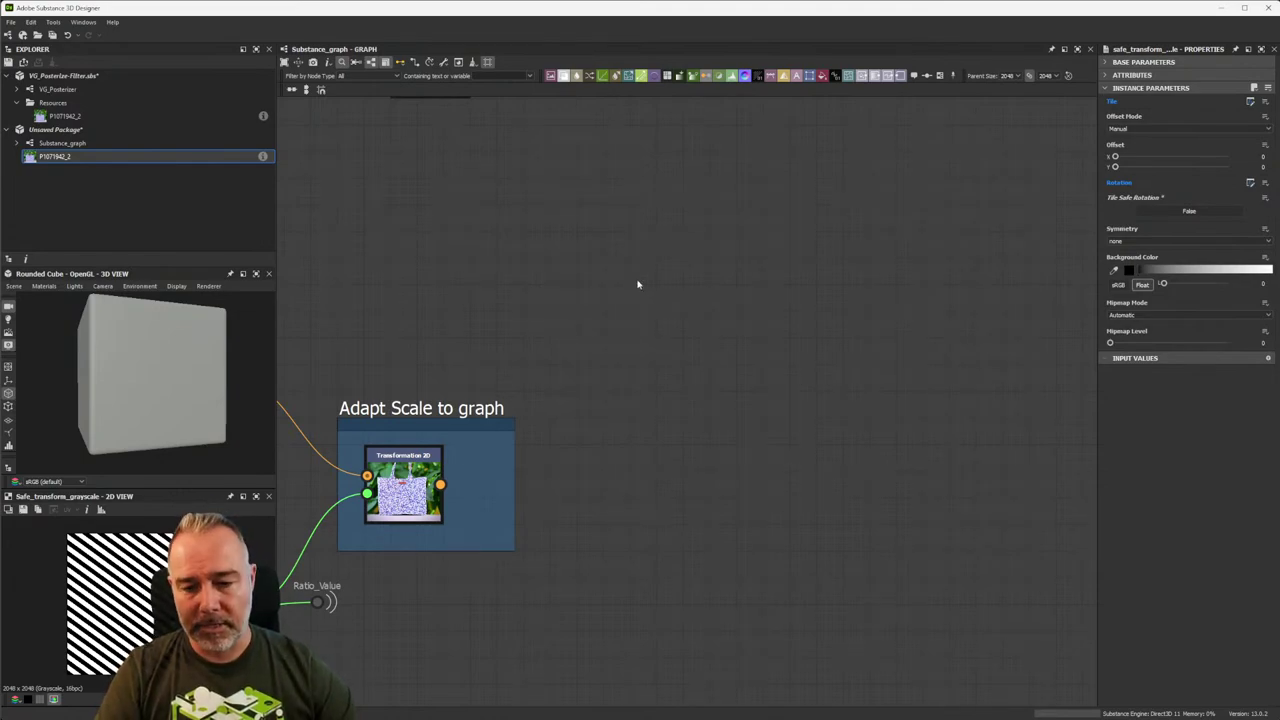
# Add a Grayscale Conversion node fed by the Transformation 2D output.
pyautogui.scroll(3, 620, 394)
pyautogui.moveTo(603, 373); pyautogui.dragTo(634, 360, button='middle')
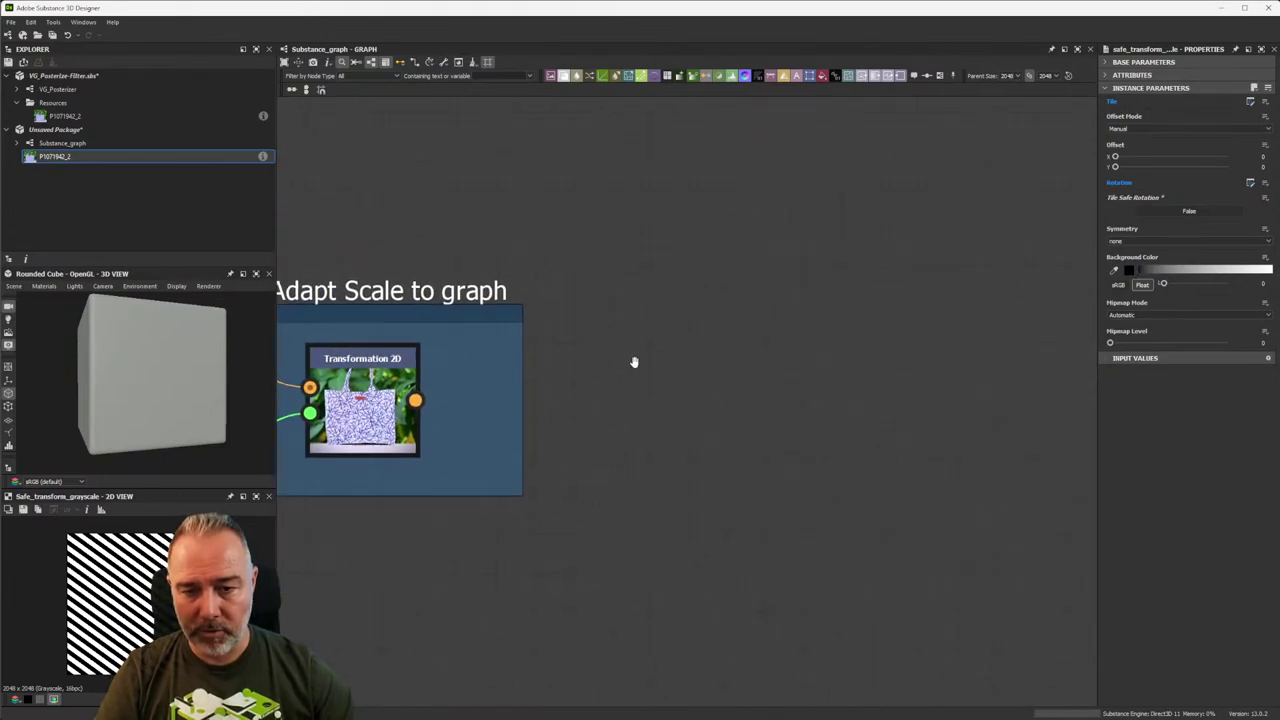
pyautogui.scroll(-2, 654, 354)
pyautogui.press('space')
pyautogui.write('gra')
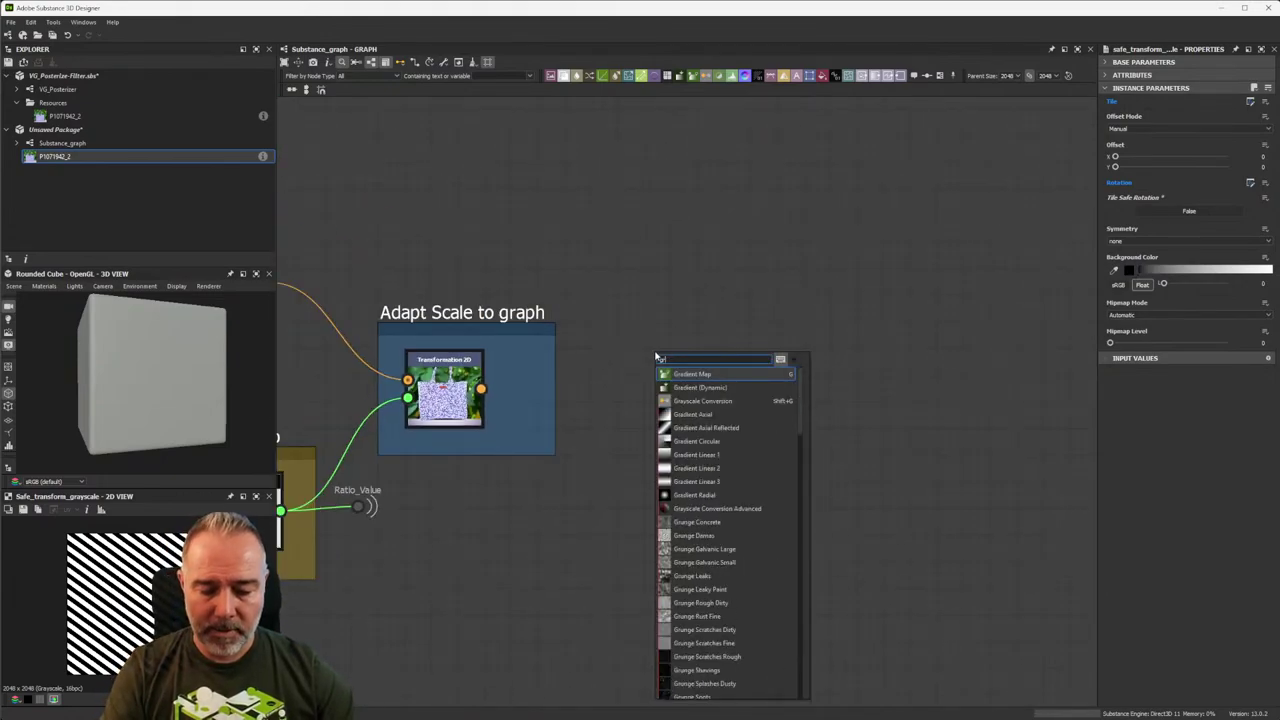
pyautogui.click(711, 402)
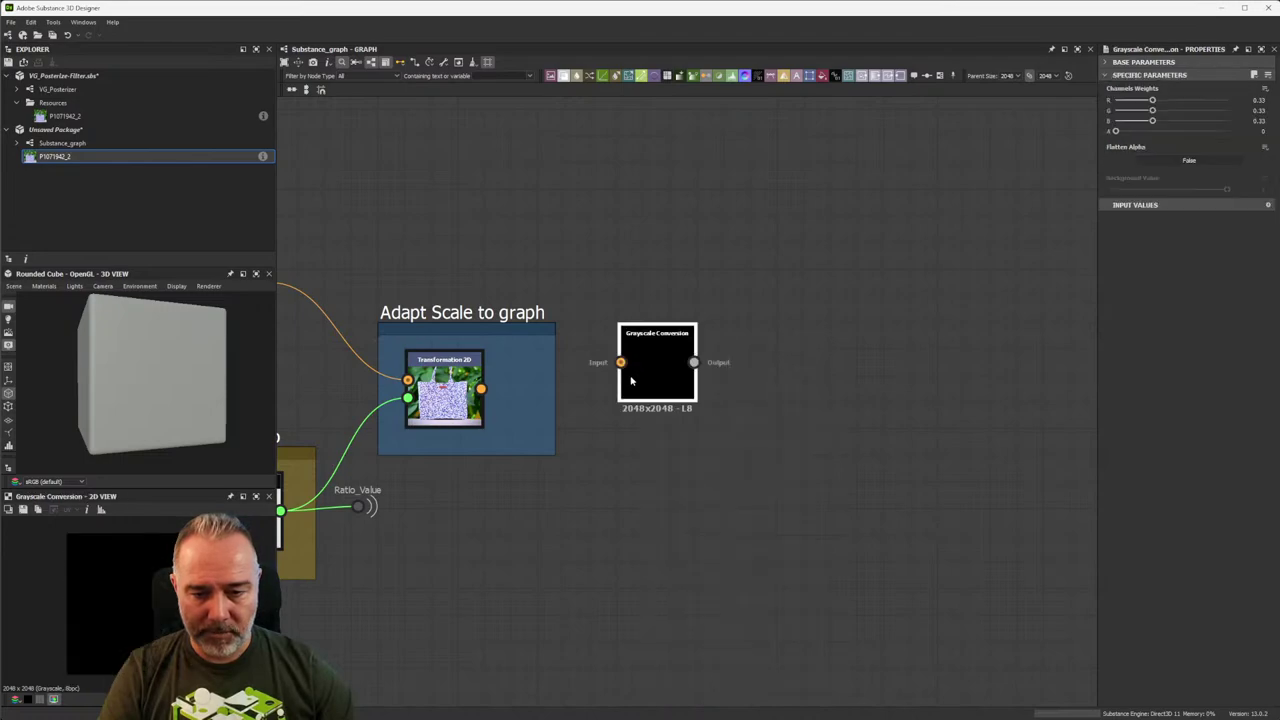
pyautogui.moveTo(481, 389); pyautogui.dragTo(691, 392)
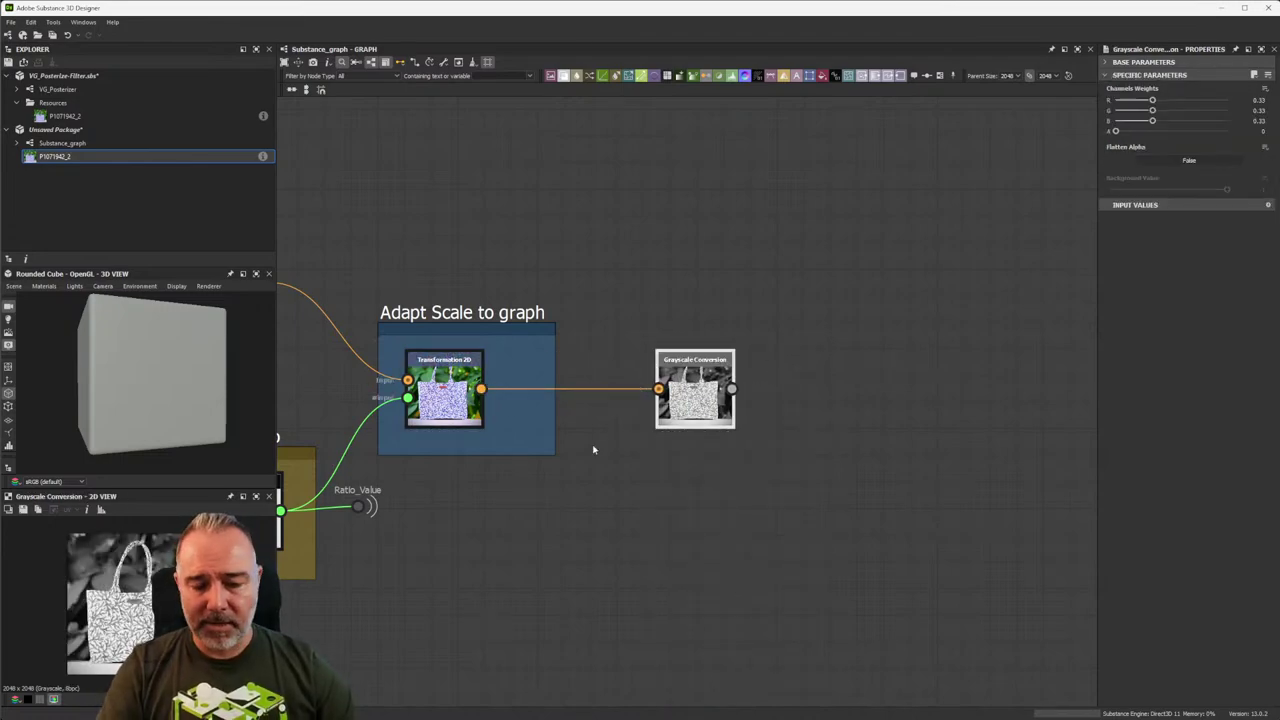
# Switch to the Photoshop bag document from the taskbar preview.
pyautogui.moveTo(683, 716)
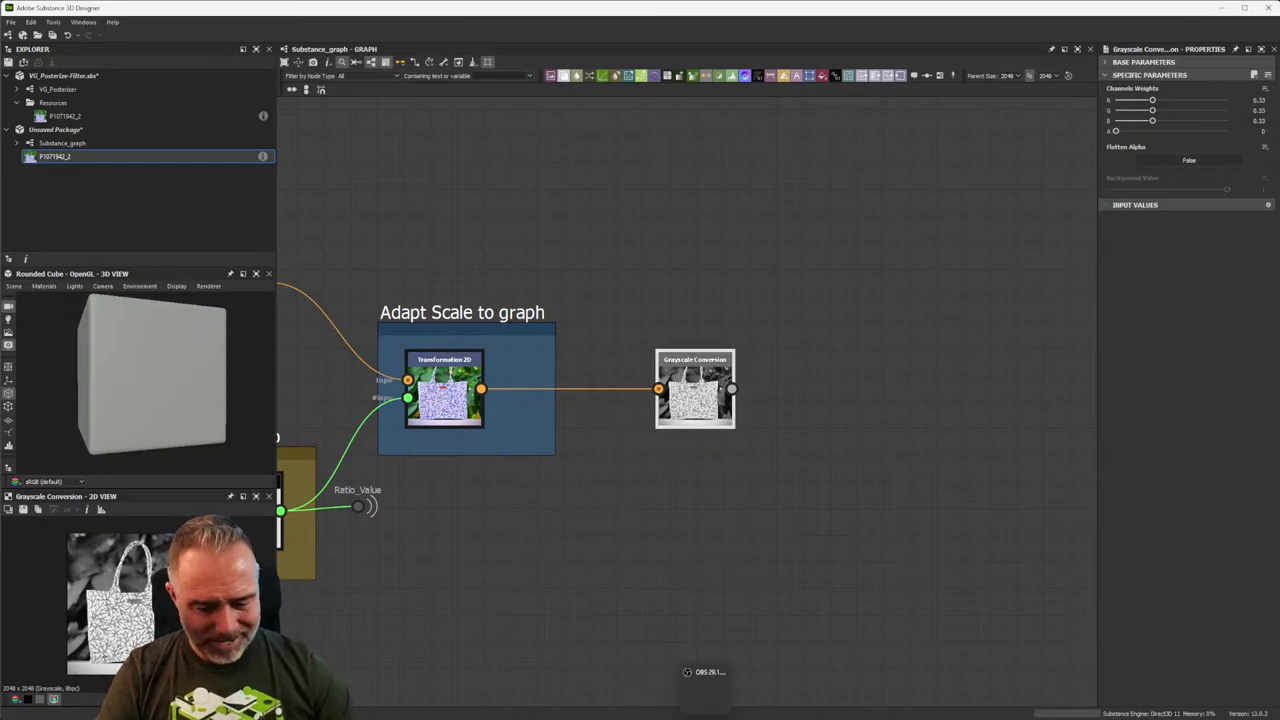
pyautogui.moveTo(727, 716)
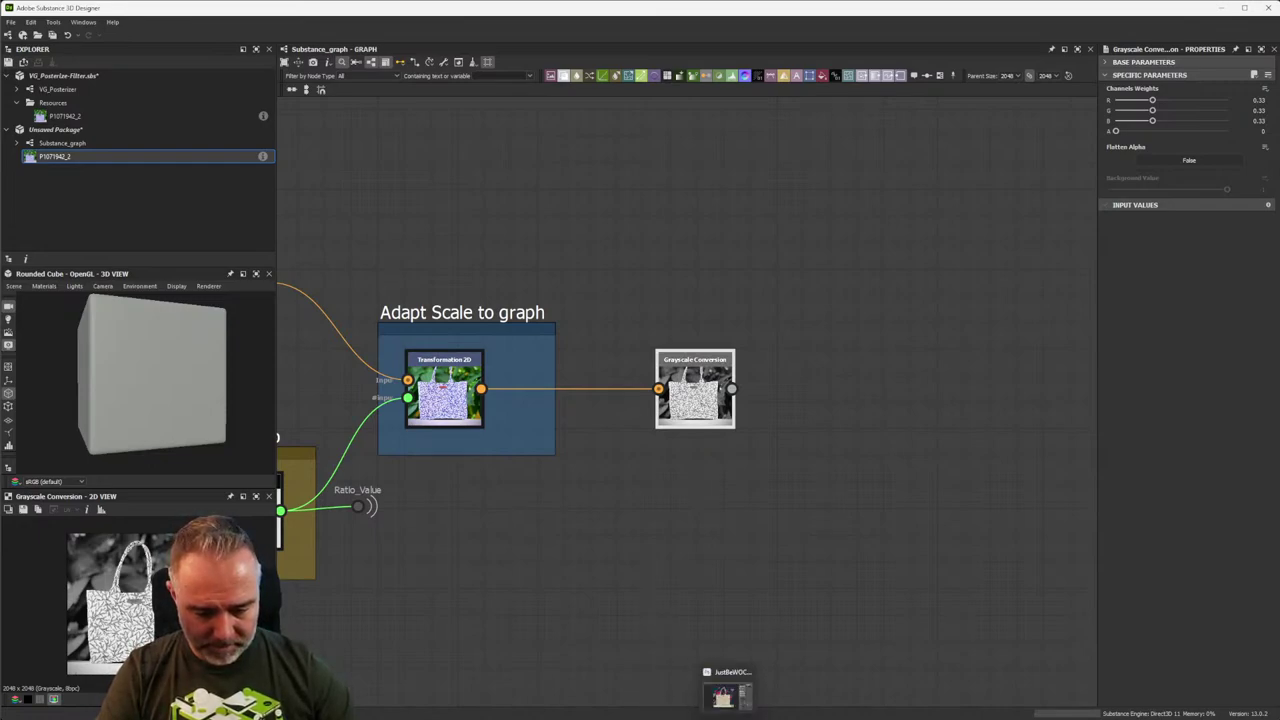
pyautogui.click(724, 692)
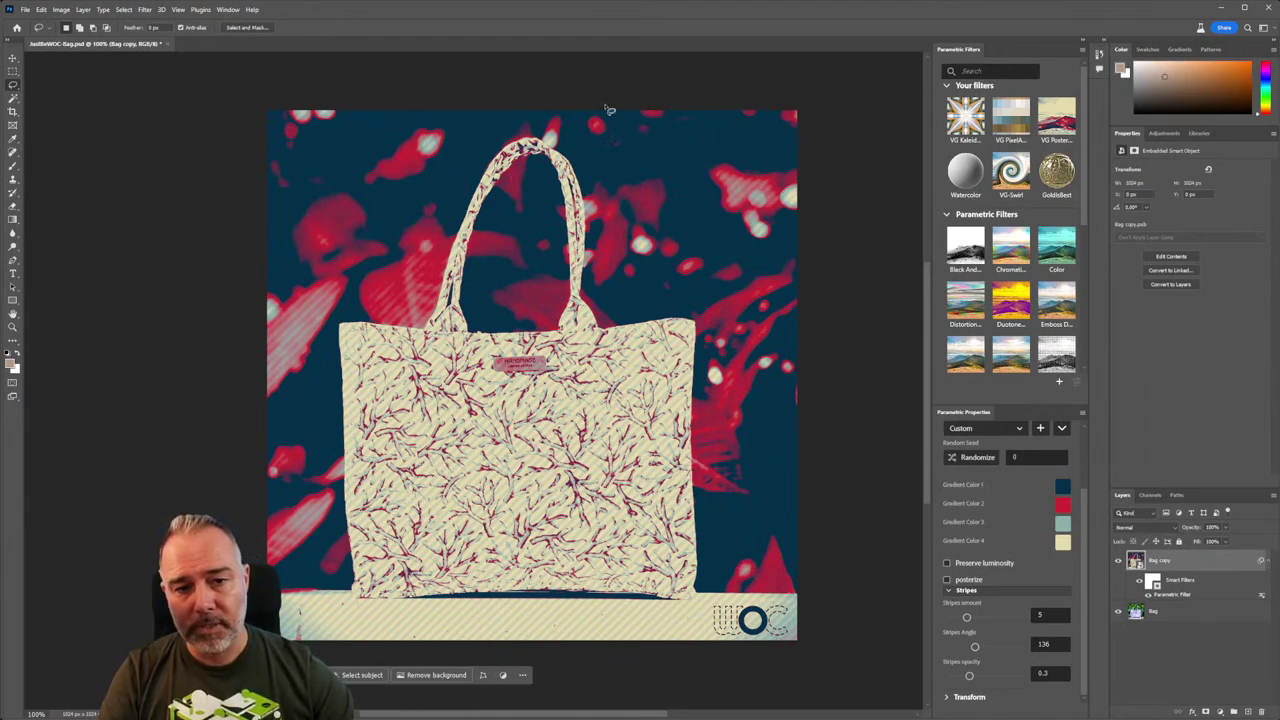
# Back in Designer, add a Contrast/Luminosity Grayscale node beside Grayscale Conversion.
pyautogui.click(1221, 7)
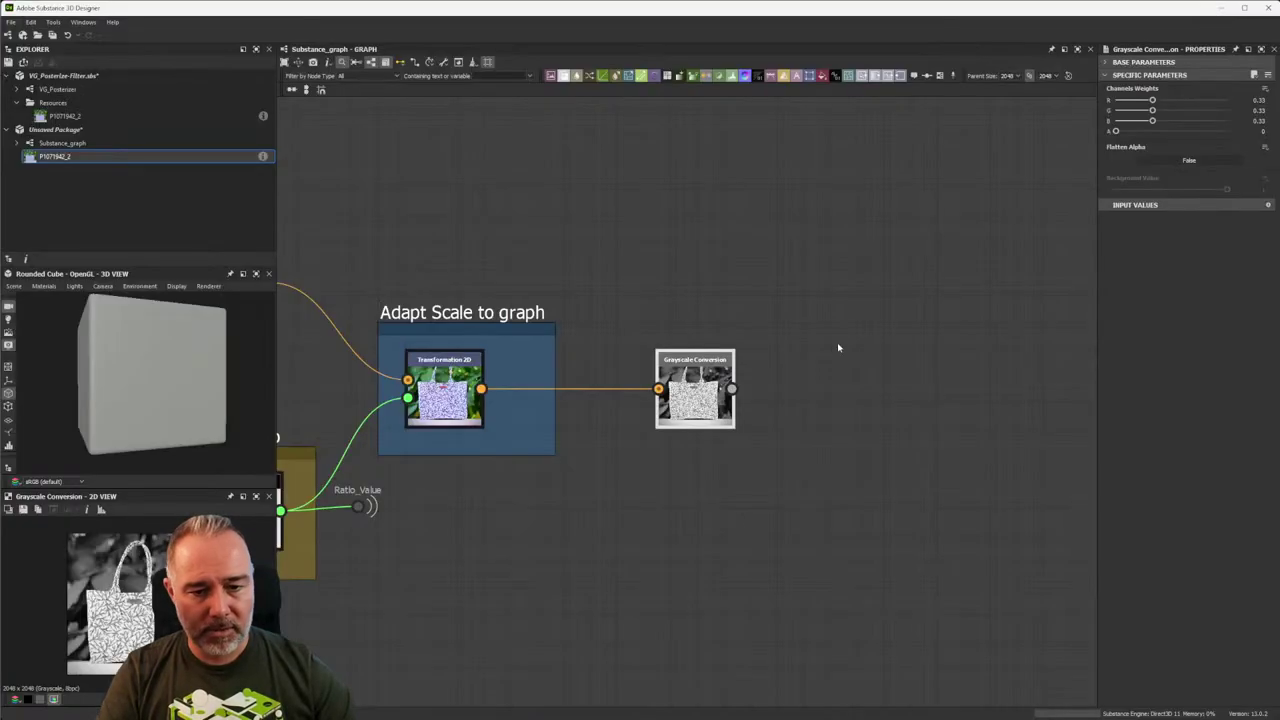
pyautogui.press('space')
pyautogui.write('cont')
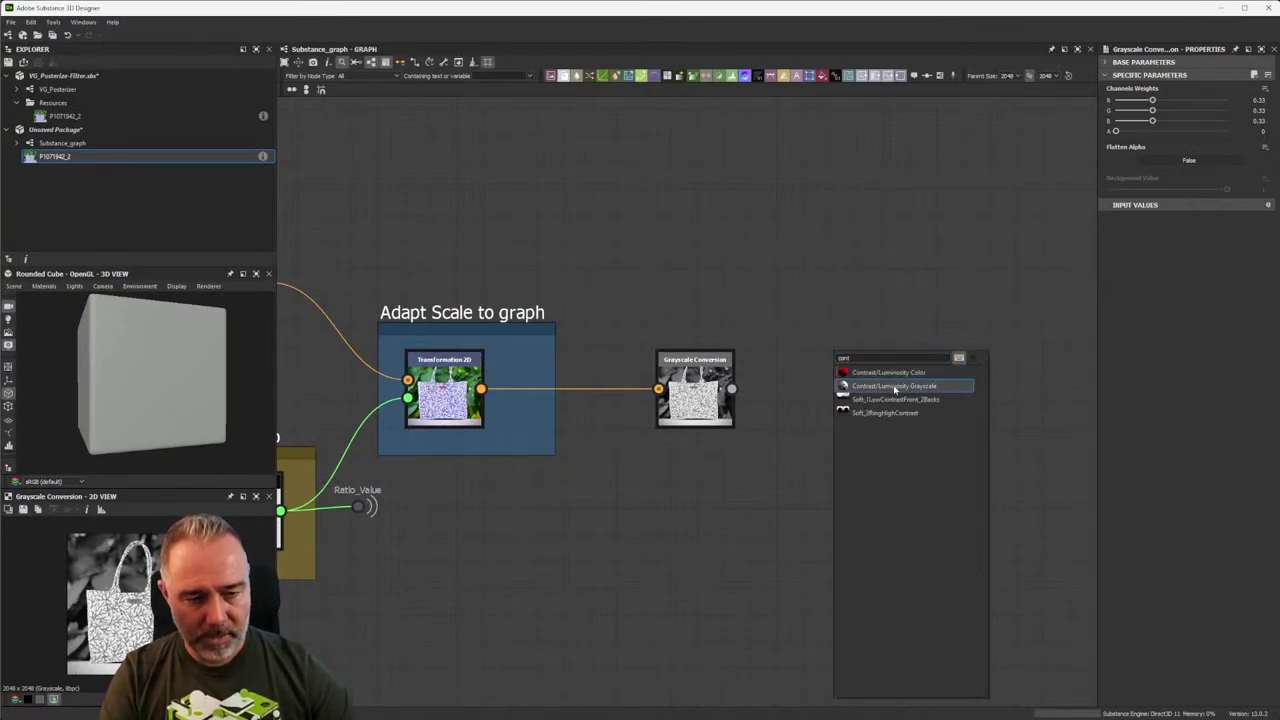
pyautogui.click(894, 386)
pyautogui.moveTo(830, 381); pyautogui.dragTo(830, 408)
pyautogui.moveTo(695, 395); pyautogui.dragTo(631, 395)
pyautogui.click(838, 391)
pyautogui.moveTo(838, 391); pyautogui.dragTo(799, 391)
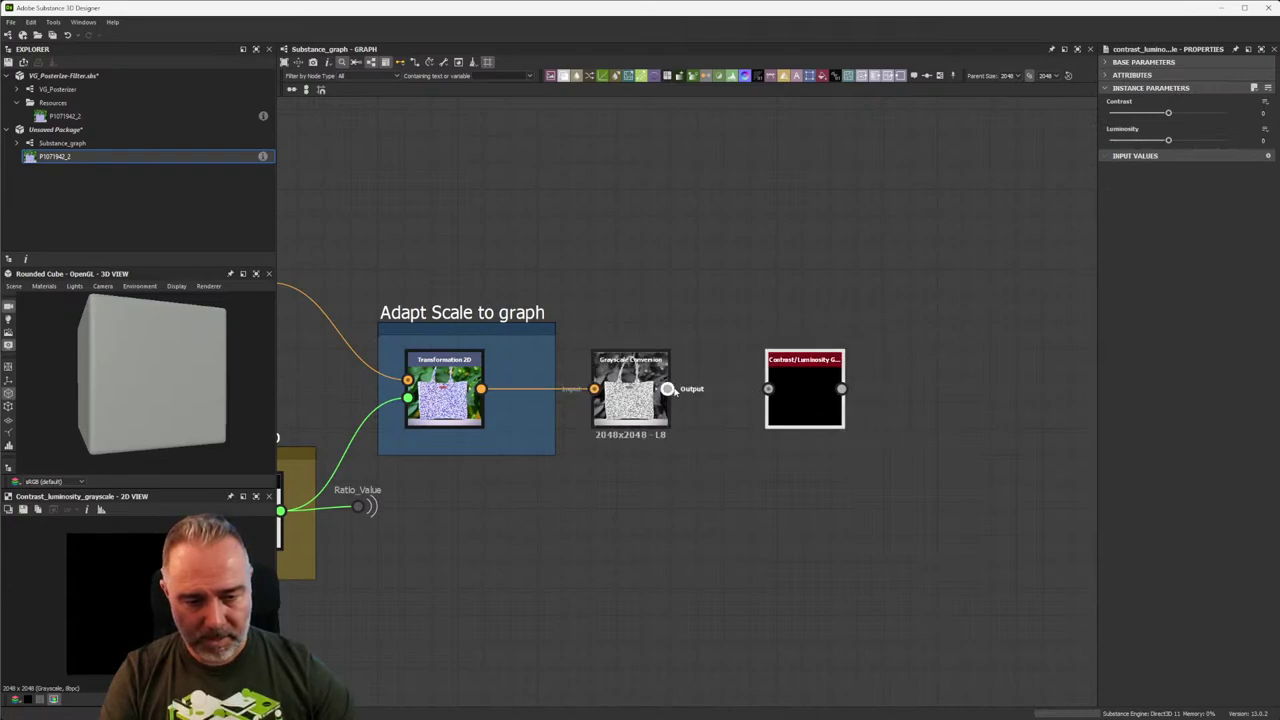
# Wire Grayscale Conversion into Contrast/Luminosity and set Contrast to 0.5.
pyautogui.moveTo(667, 389); pyautogui.dragTo(770, 397)
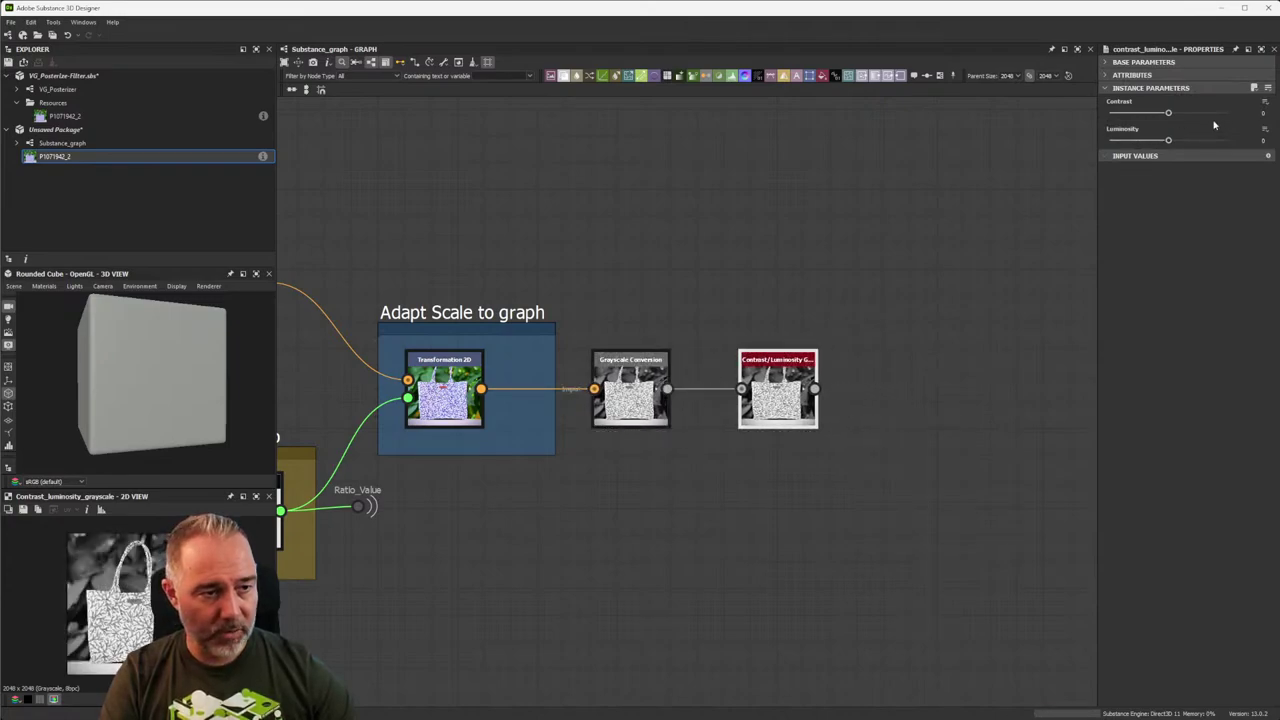
pyautogui.write('.5')
pyautogui.press('Return')
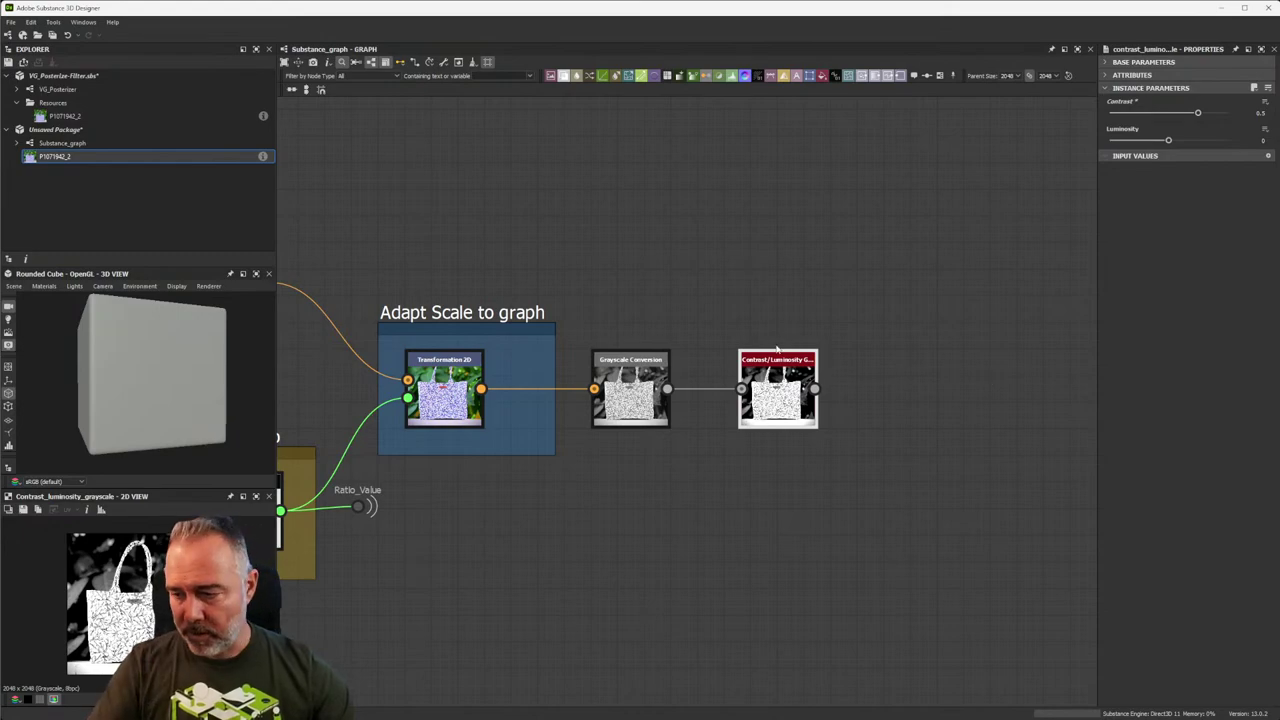
pyautogui.moveTo(849, 314)
pyautogui.mouseDown(button='middle')
pyautogui.moveTo(911, 308)
pyautogui.moveTo(836, 320)
pyautogui.mouseUp(button='middle')
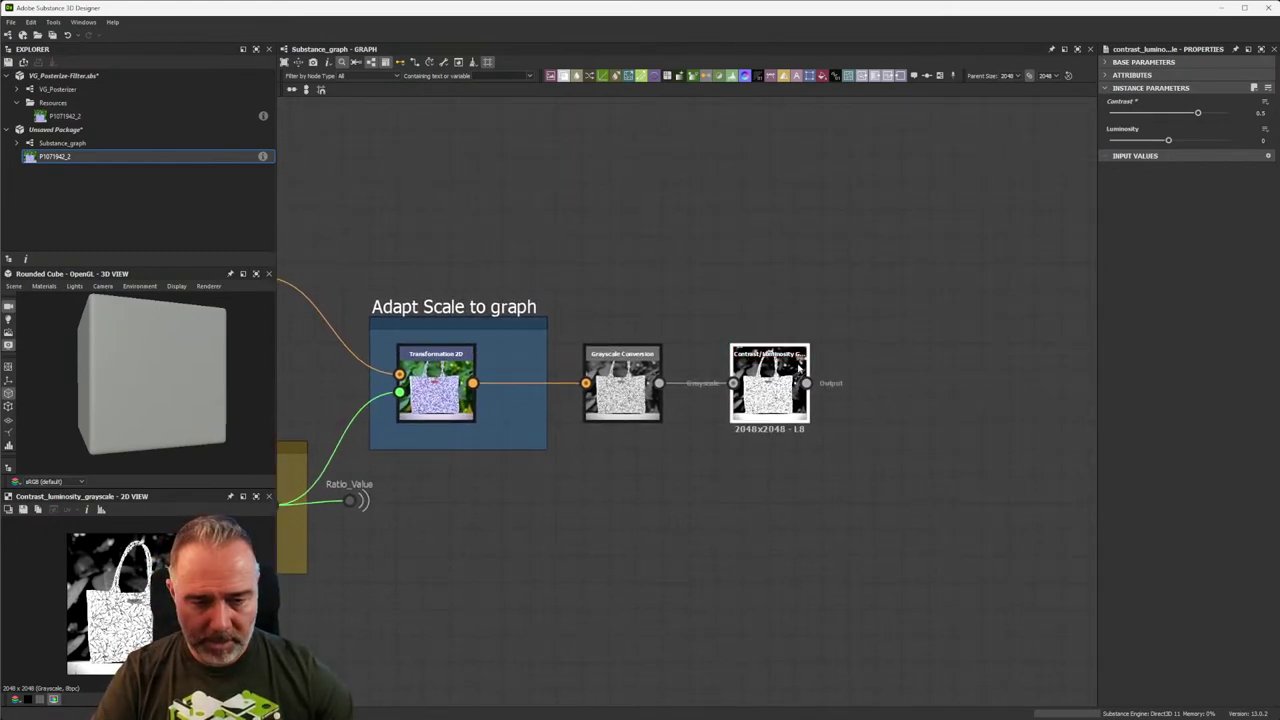
pyautogui.scroll(-4, 663, 363)
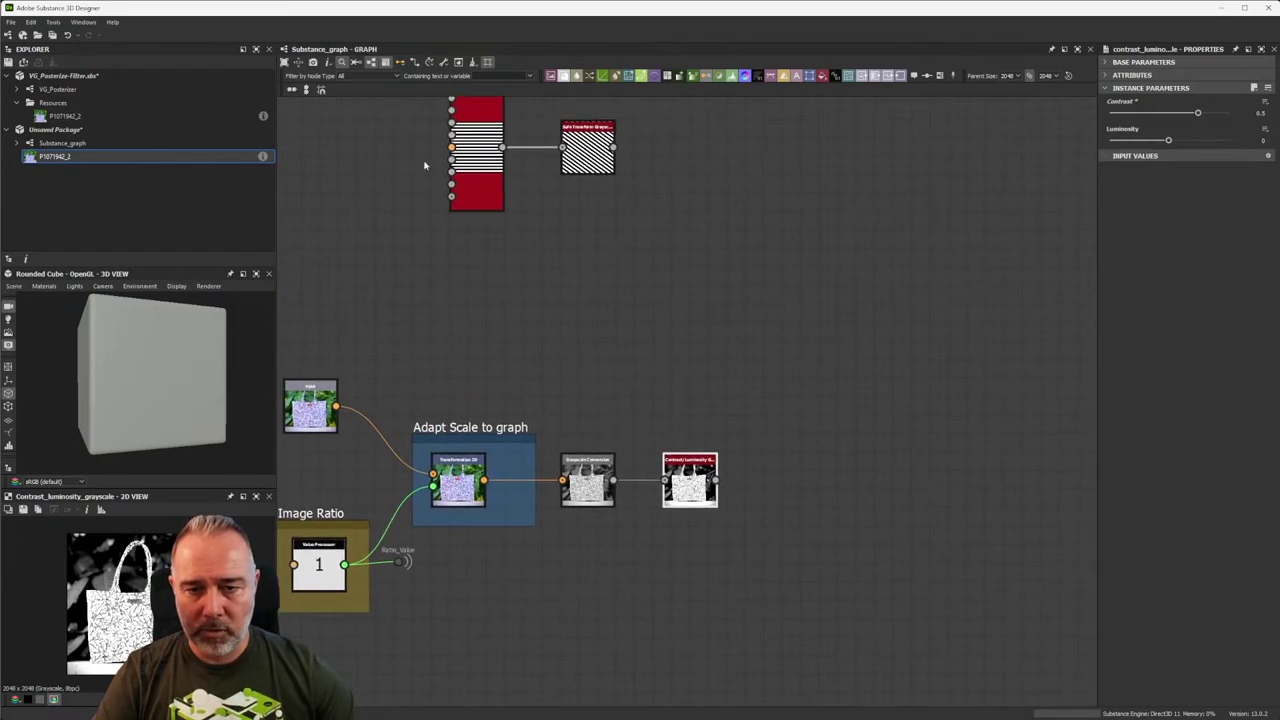
# Move the stripe nodes down toward the photo chain and add a Blend node.
pyautogui.moveTo(424, 165); pyautogui.dragTo(720, 171)
pyautogui.moveTo(624, 158)
pyautogui.mouseDown()
pyautogui.moveTo(699, 234)
pyautogui.moveTo(718, 327)
pyautogui.moveTo(693, 299)
pyautogui.moveTo(713, 310)
pyautogui.mouseUp()
pyautogui.click(774, 406)
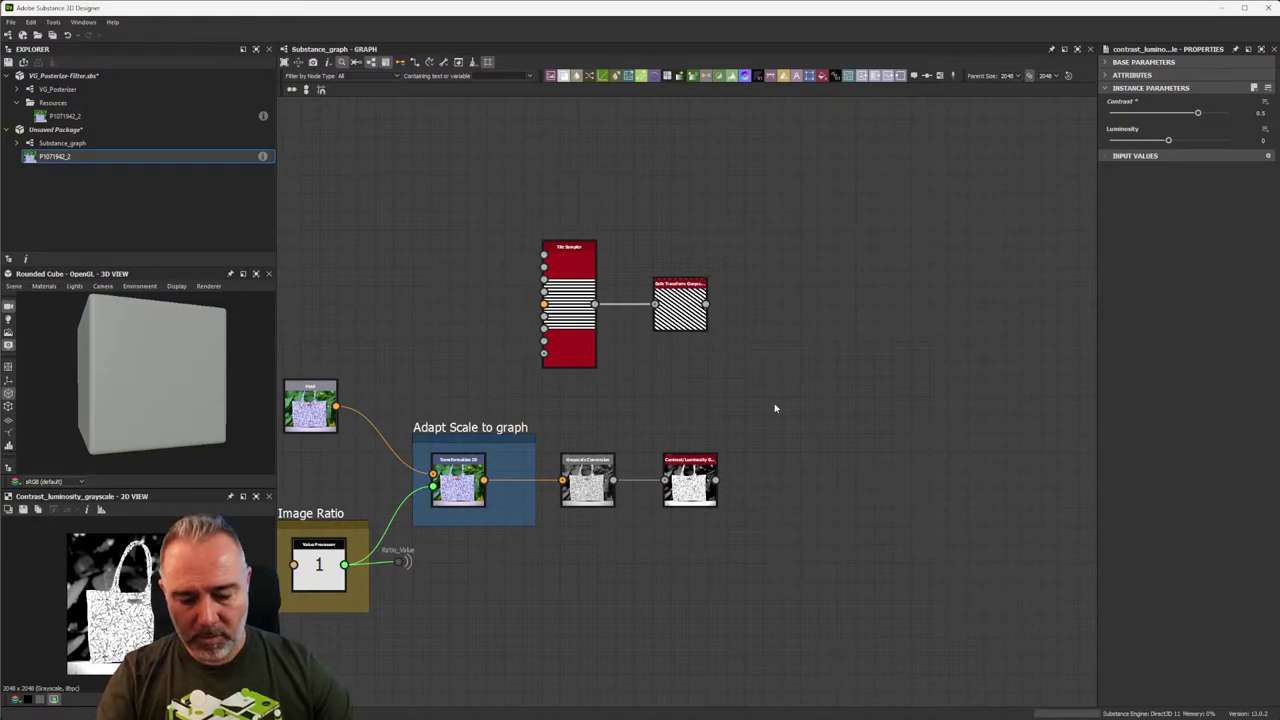
pyautogui.press('space')
pyautogui.write('blen')
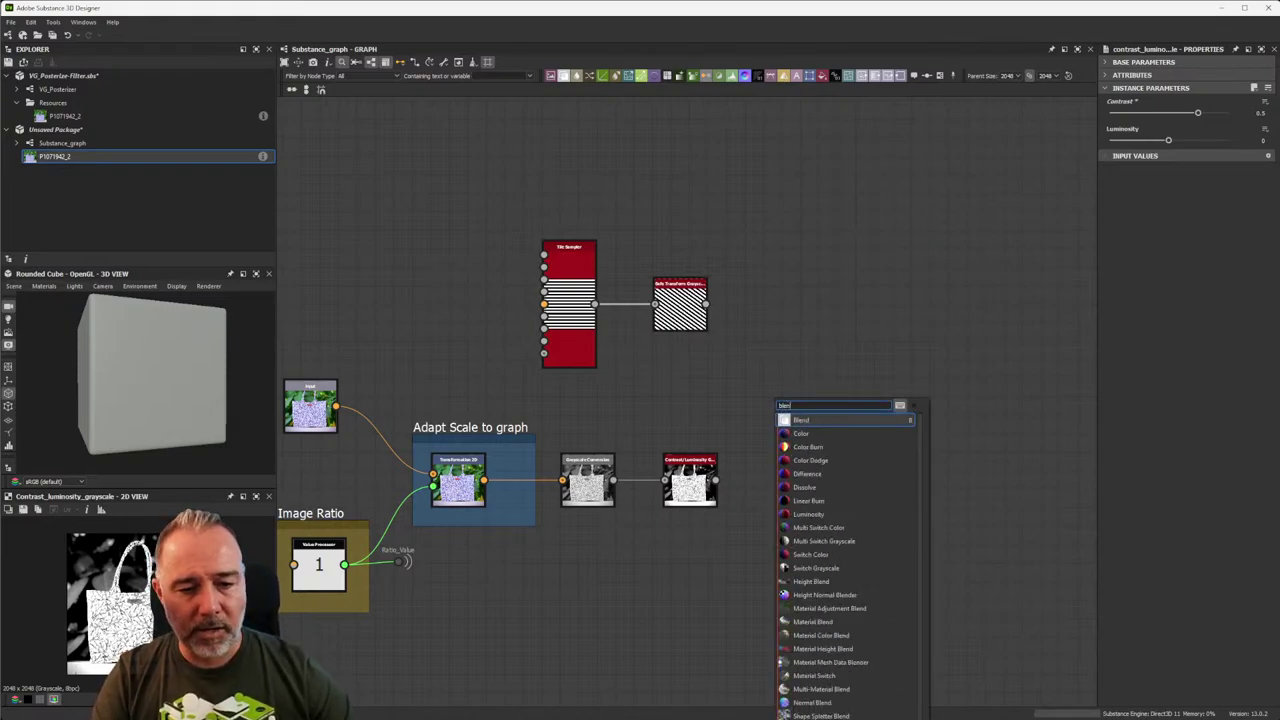
pyautogui.click(834, 421)
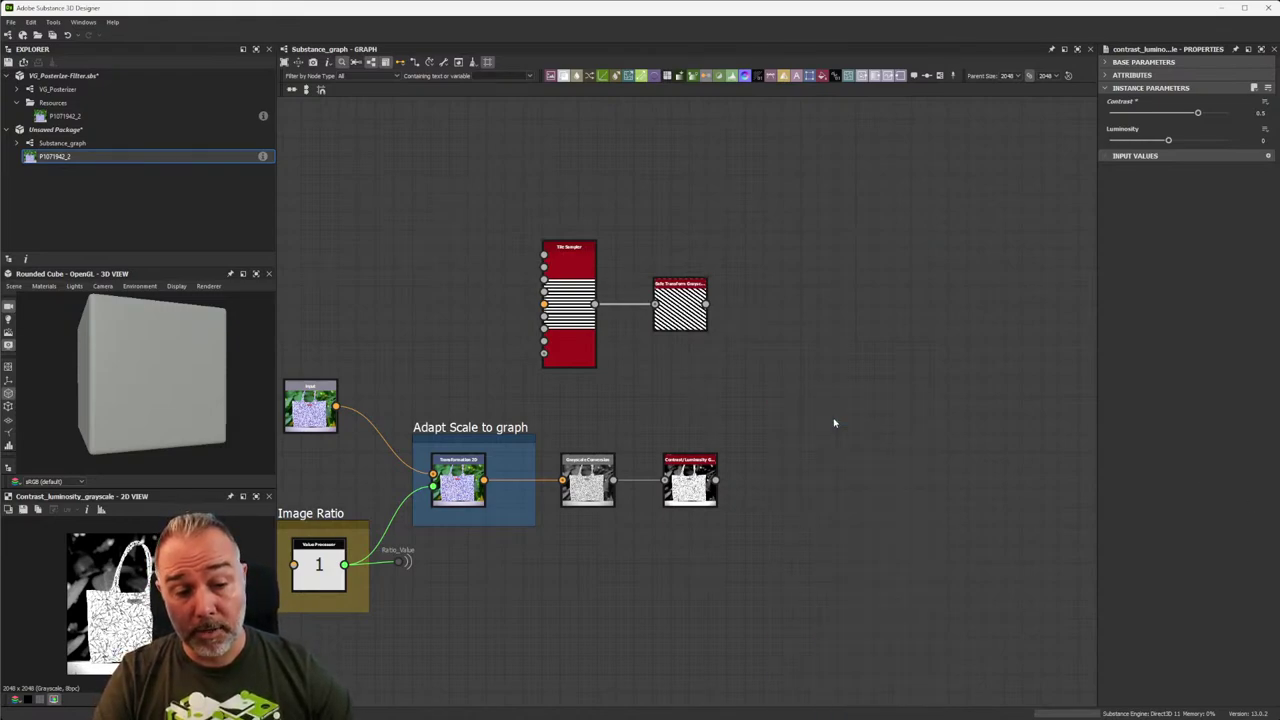
pyautogui.moveTo(765, 421); pyautogui.dragTo(791, 425)
# Wire stripes to Blend Foreground, contrasted photo to Background, and set mode to Multiply.
pyautogui.scroll(3, 795, 435)
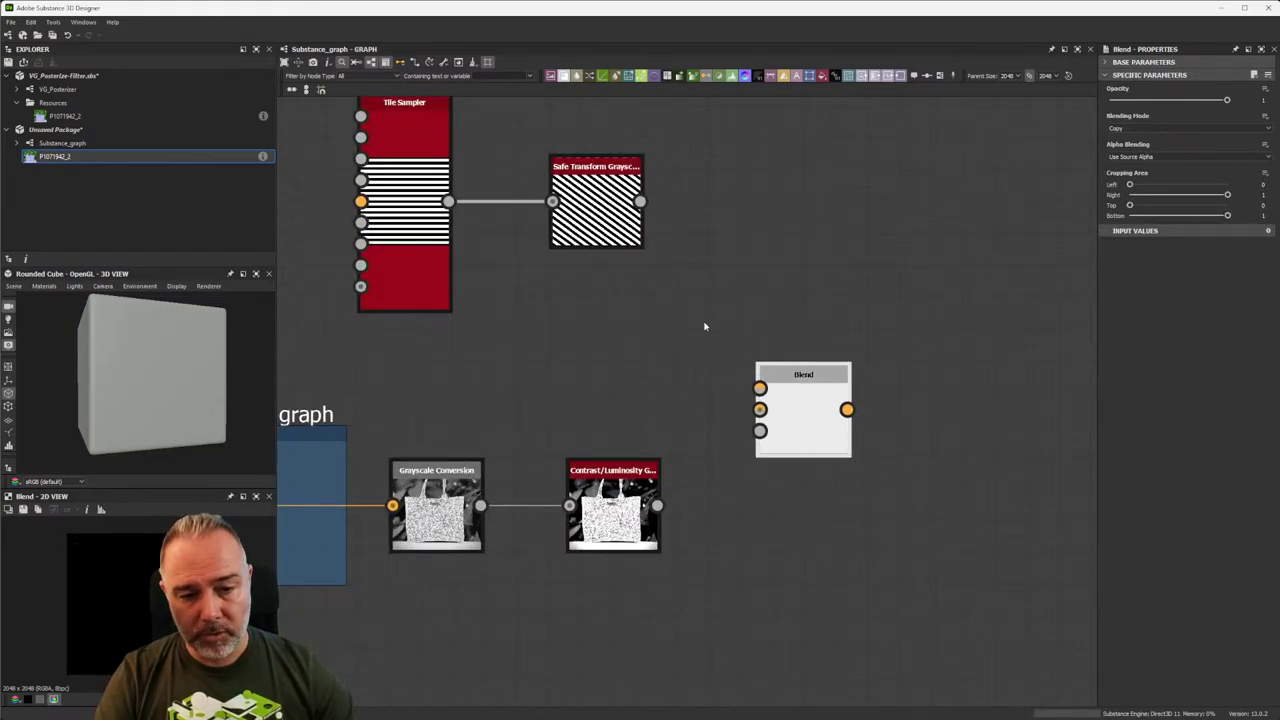
pyautogui.moveTo(657, 505); pyautogui.dragTo(746, 414)
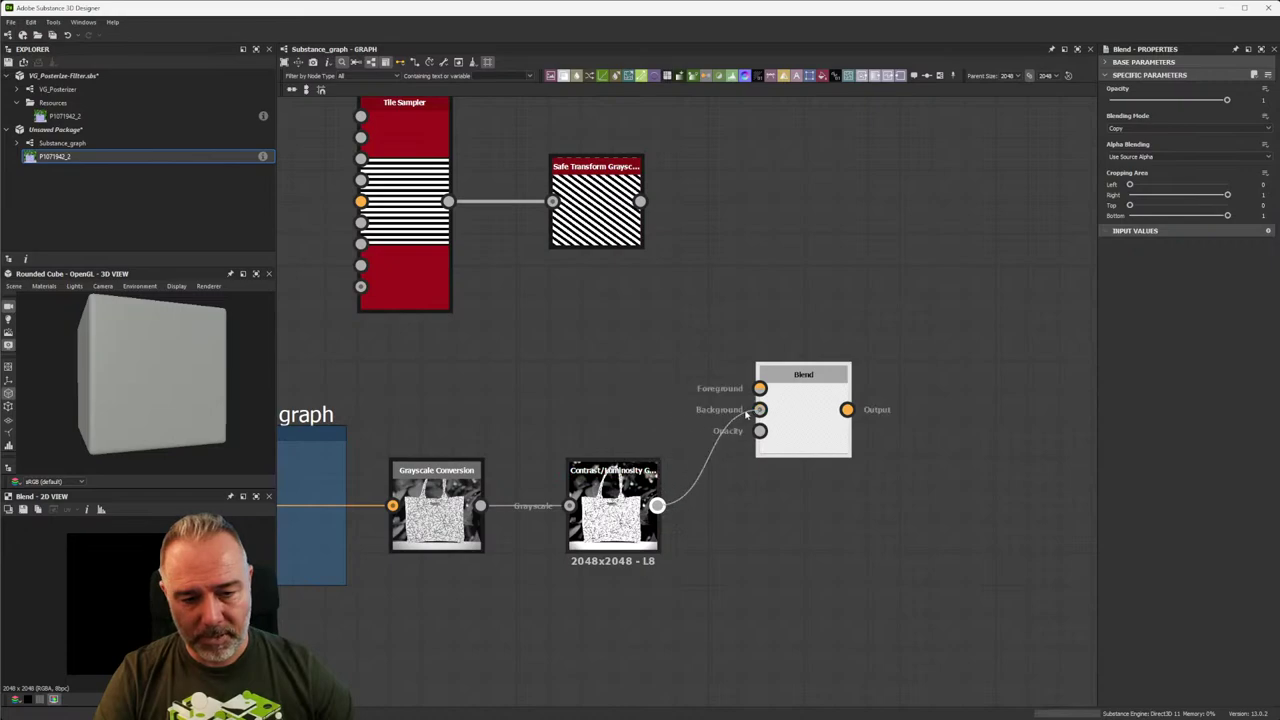
pyautogui.moveTo(640, 201); pyautogui.dragTo(791, 393)
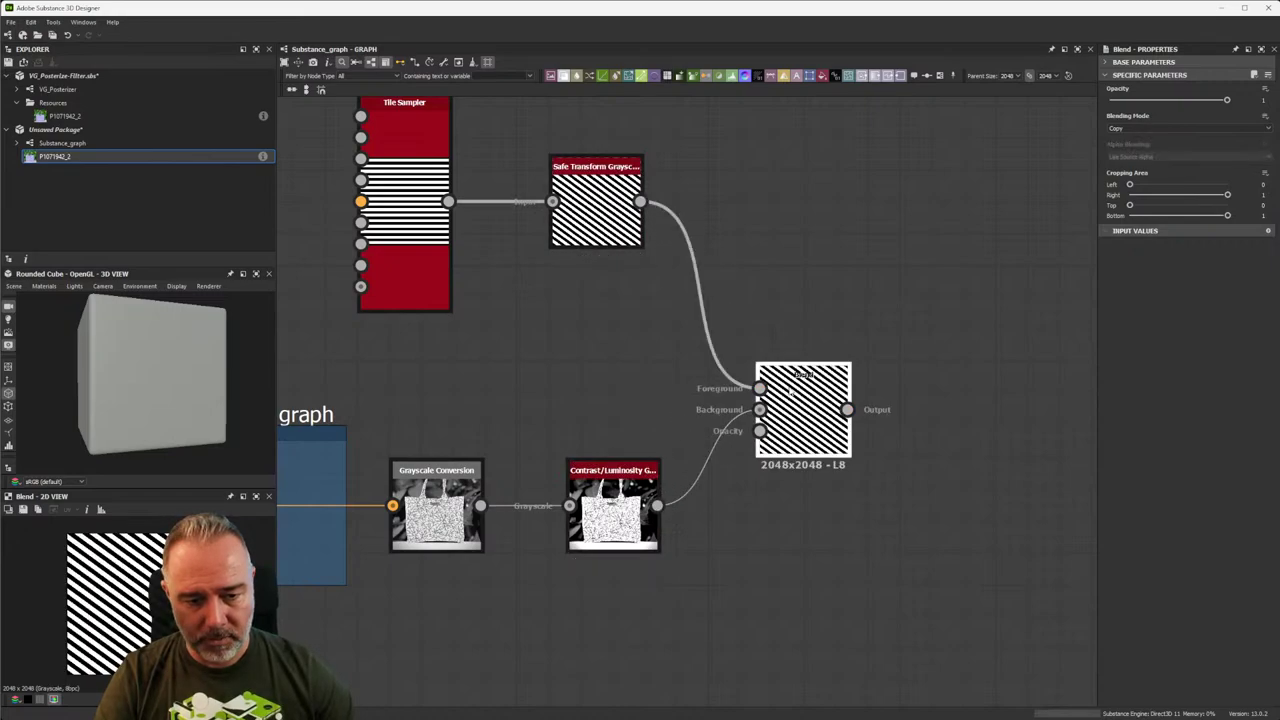
pyautogui.click(1131, 128)
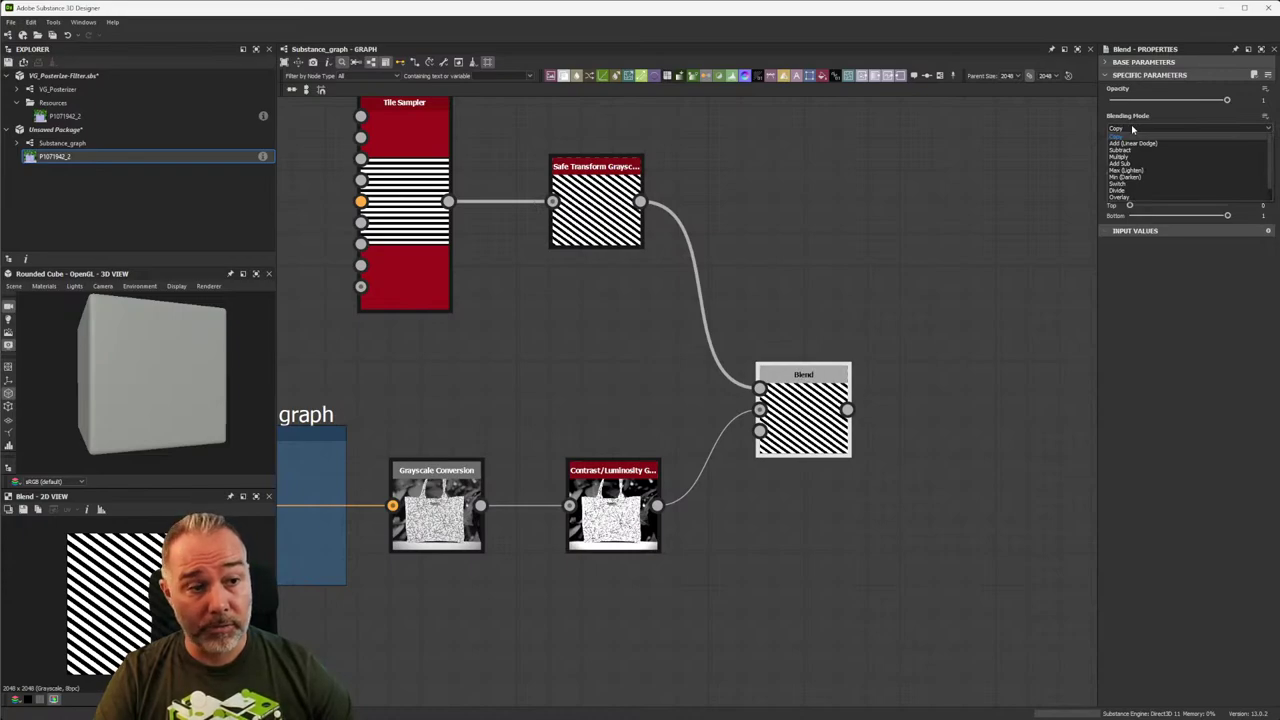
pyautogui.click(1142, 157)
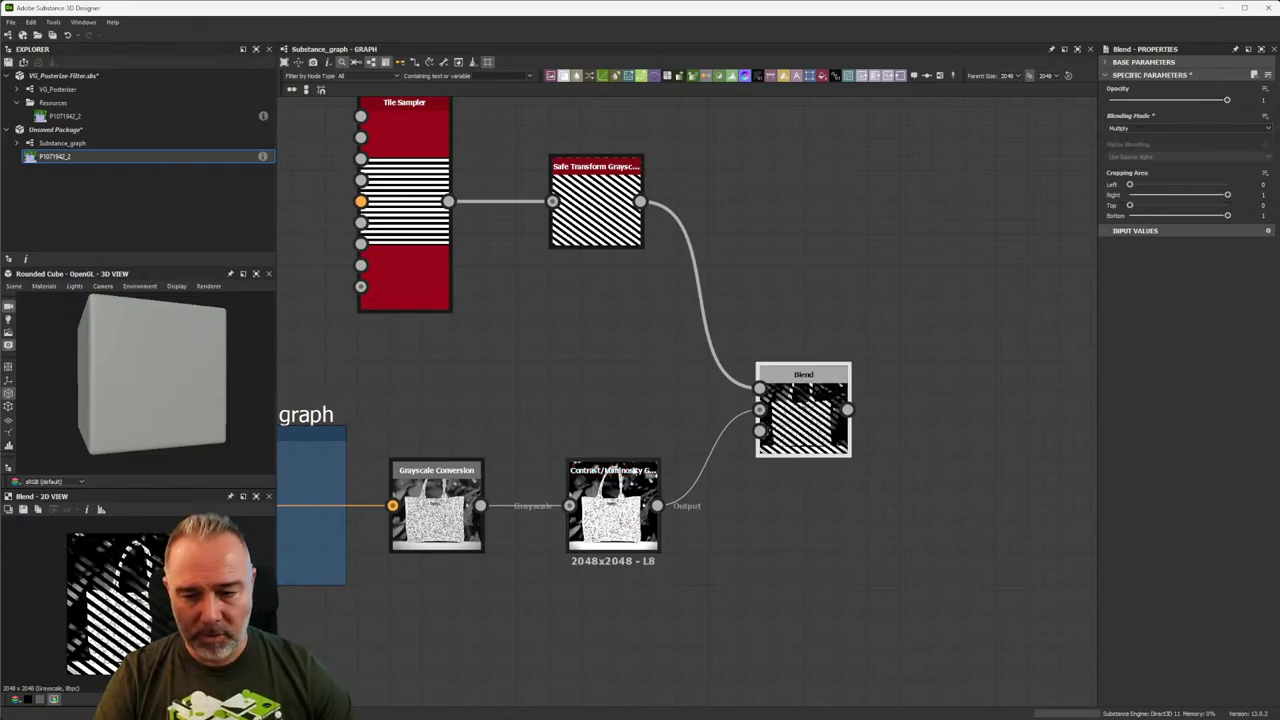
pyautogui.scroll(4, 798, 415)
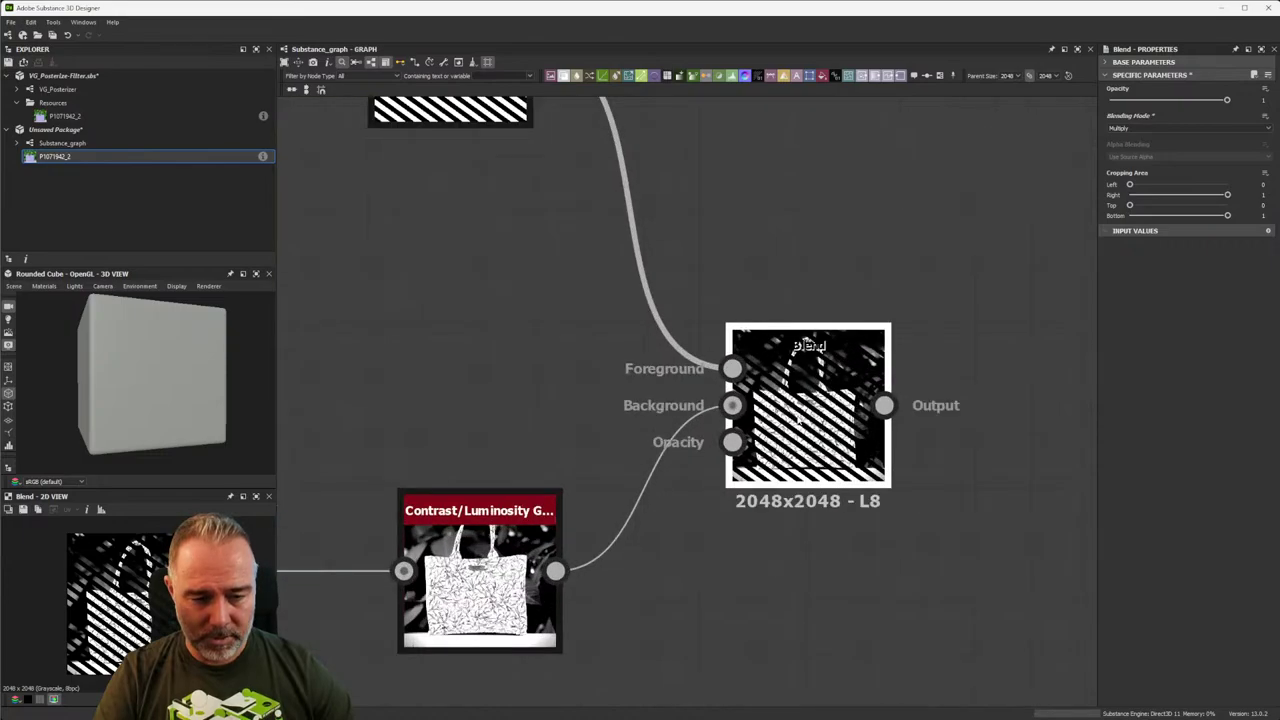
pyautogui.scroll(-5, 798, 418)
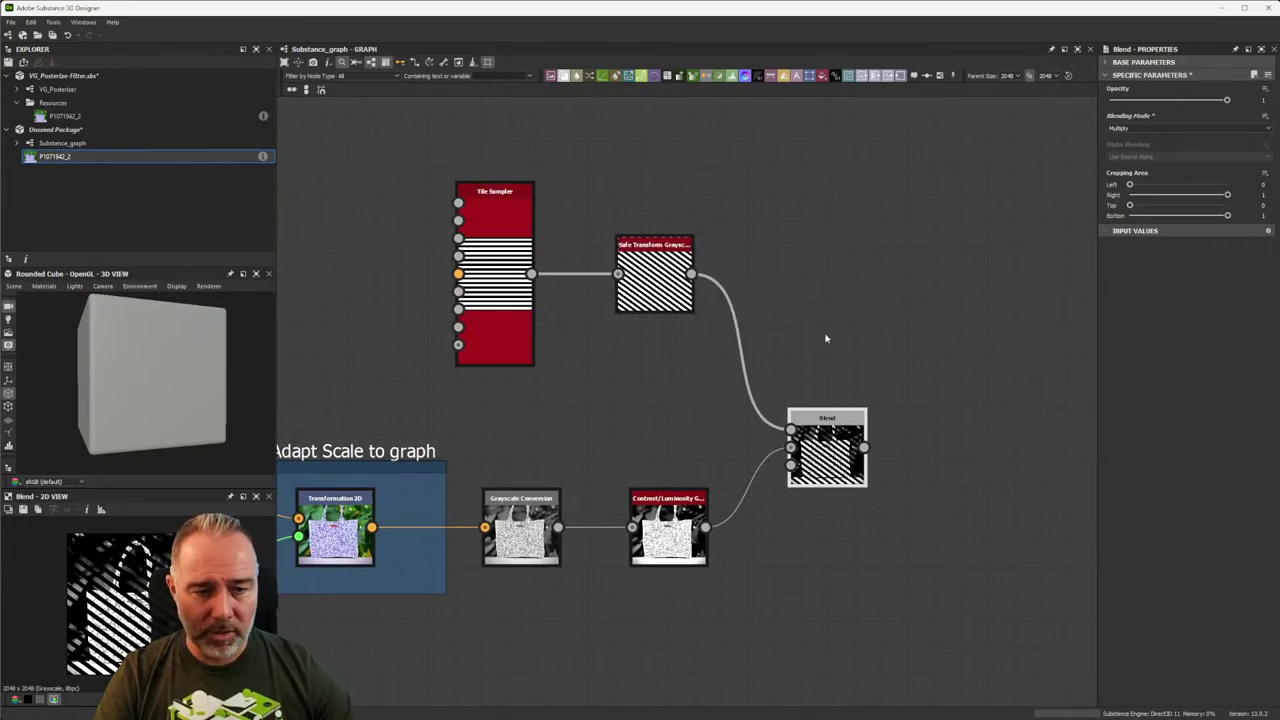
# Set the Blend node's Opacity to 0.2.
pyautogui.click(1265, 89)
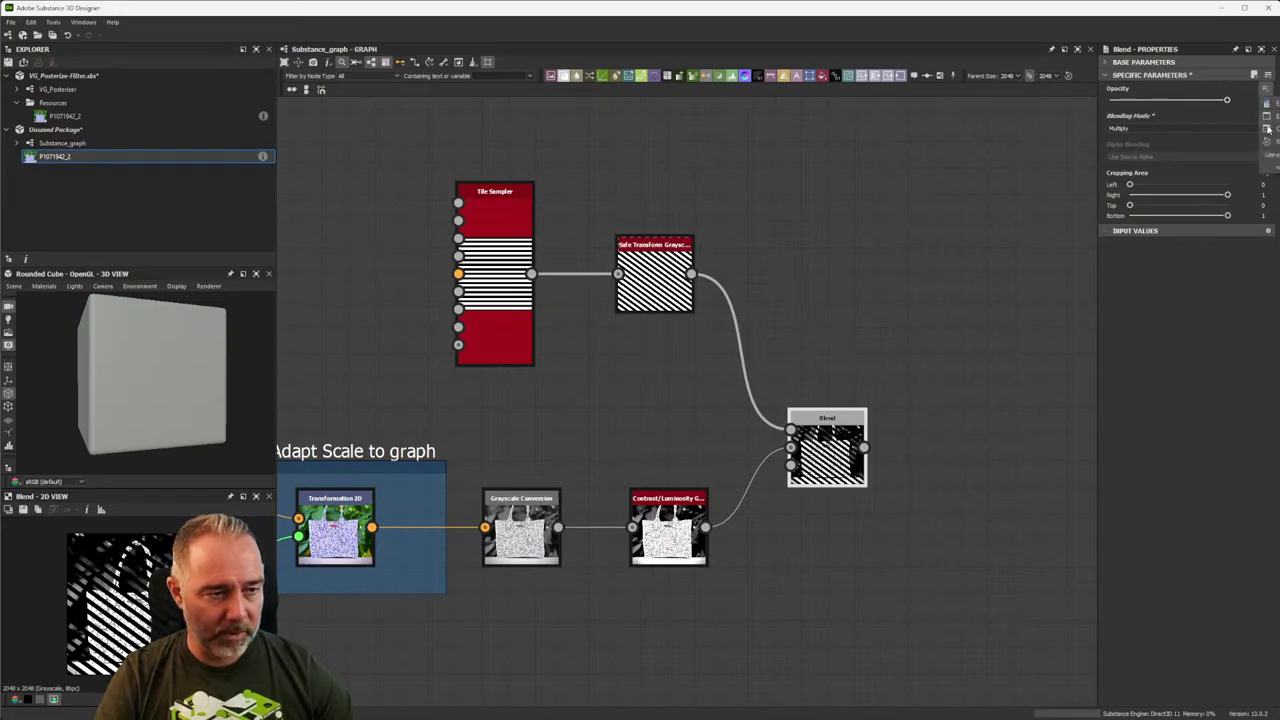
pyautogui.click(1228, 101)
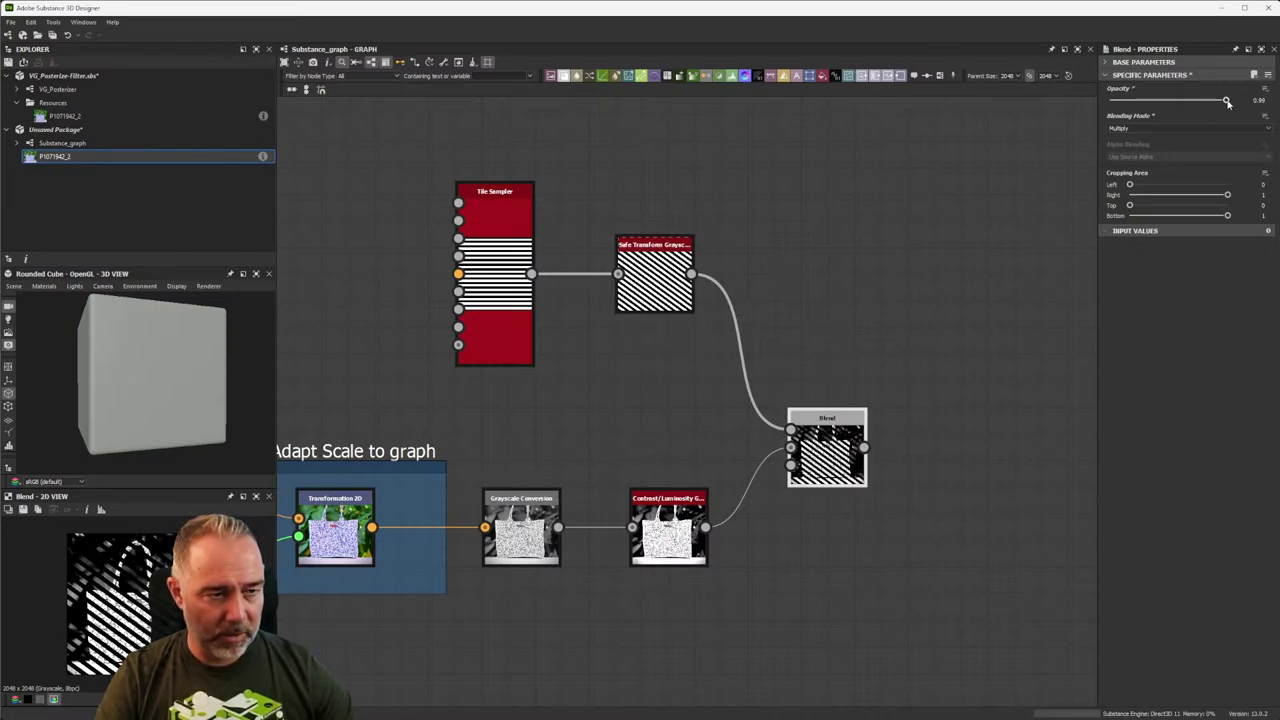
pyautogui.moveTo(1228, 101); pyautogui.dragTo(1134, 112)
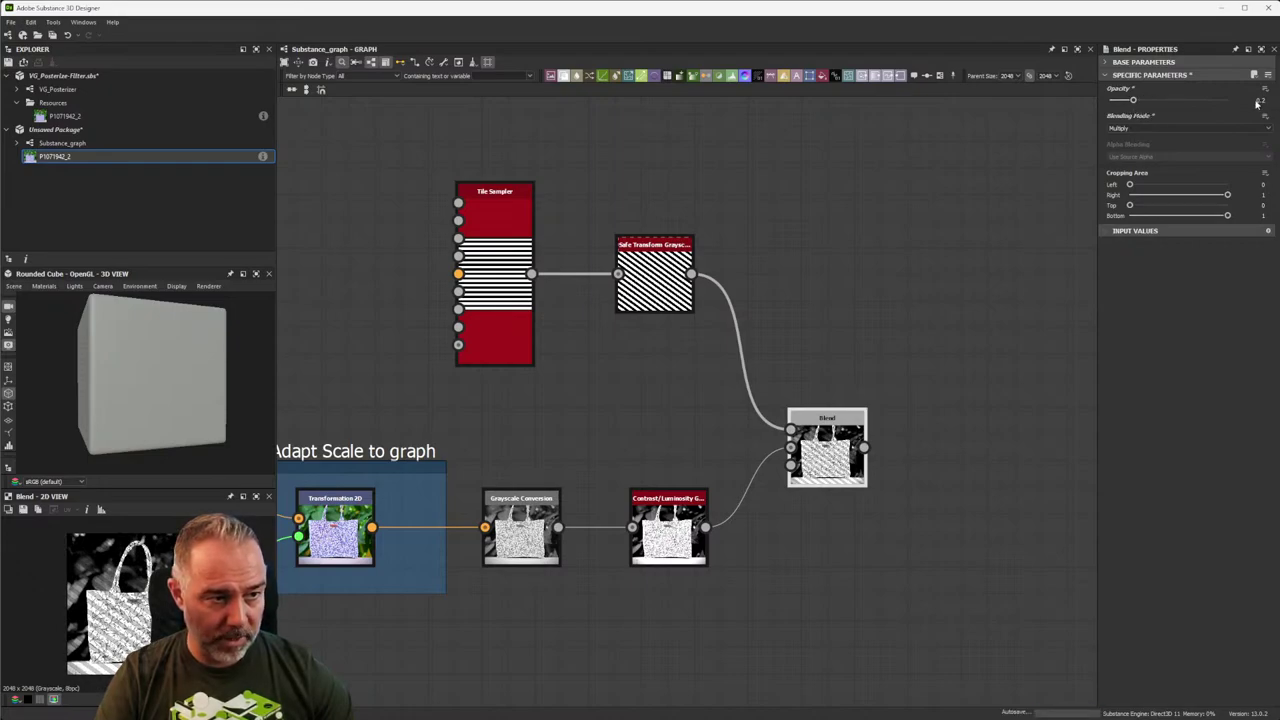
pyautogui.write('0.1')
pyautogui.press('Return')
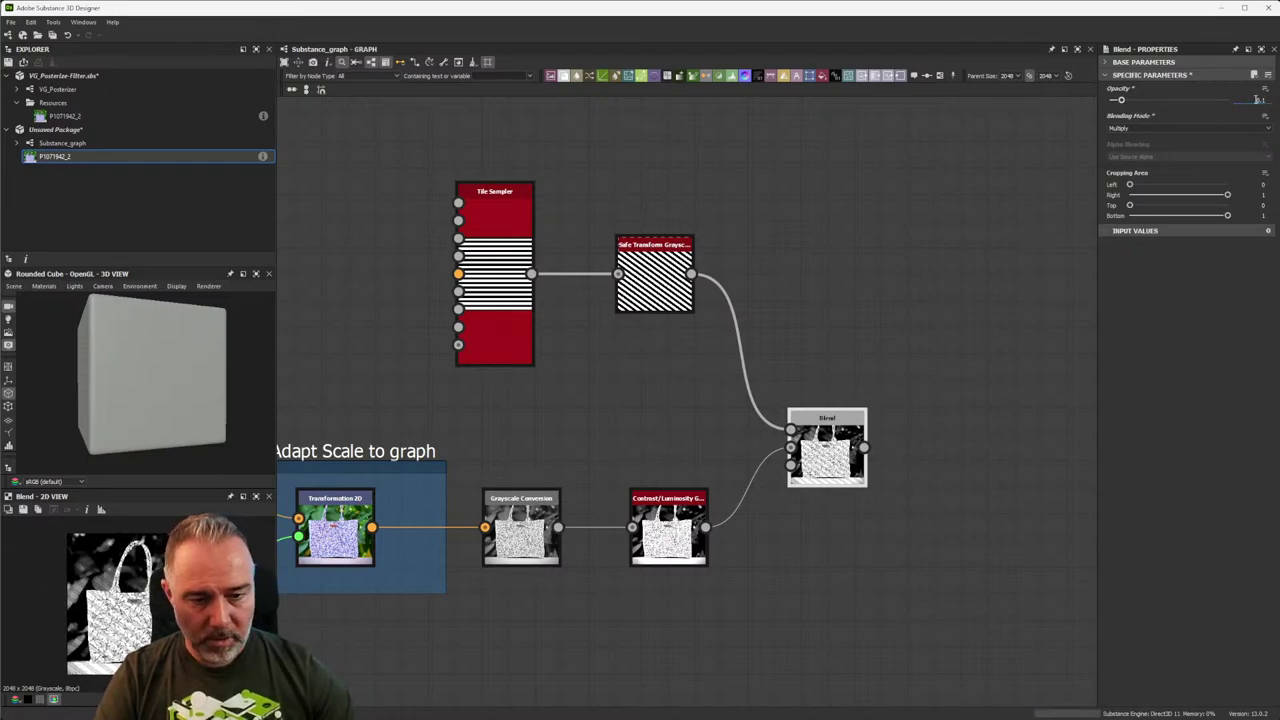
pyautogui.scroll(2, 822, 410)
pyautogui.scroll(2, 845, 450)
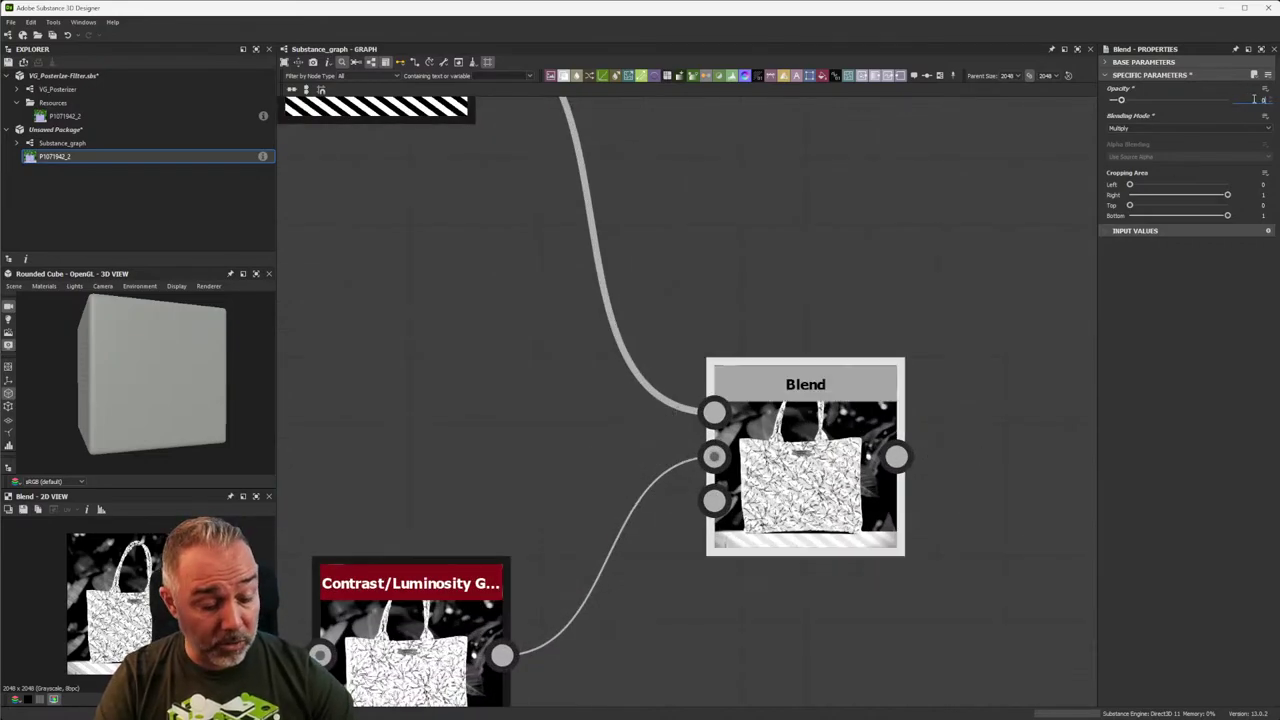
pyautogui.write('0.2')
pyautogui.press('Return')
pyautogui.scroll(-2, 775, 404)
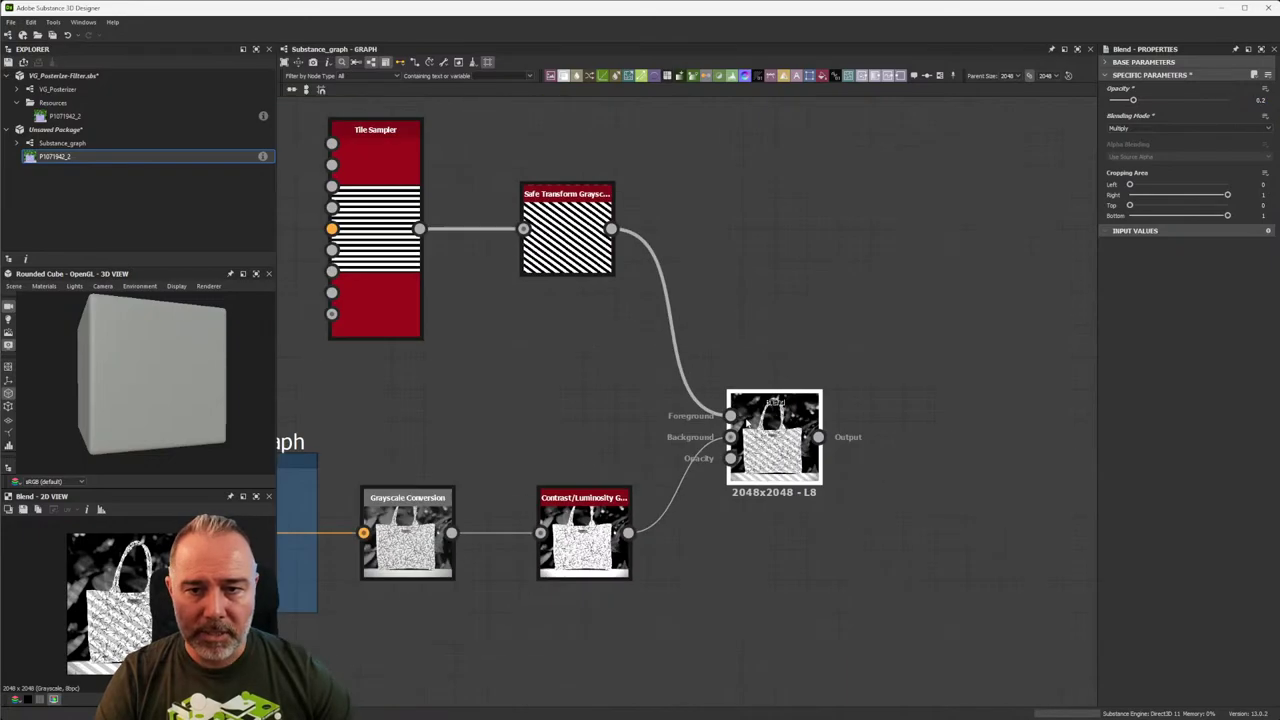
pyautogui.moveTo(457, 257); pyautogui.dragTo(476, 276, button='middle')
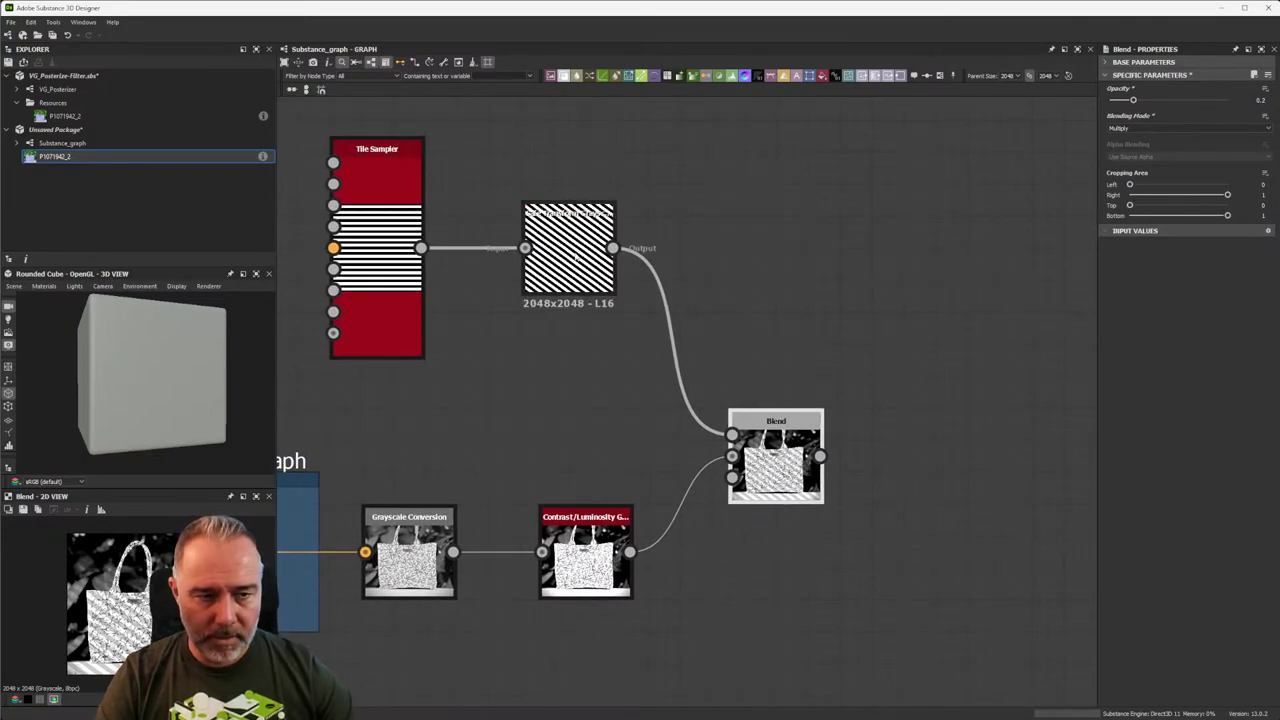
# Change the Tile Sampler's X Amount from 16 to 24.
pyautogui.click(577, 257)
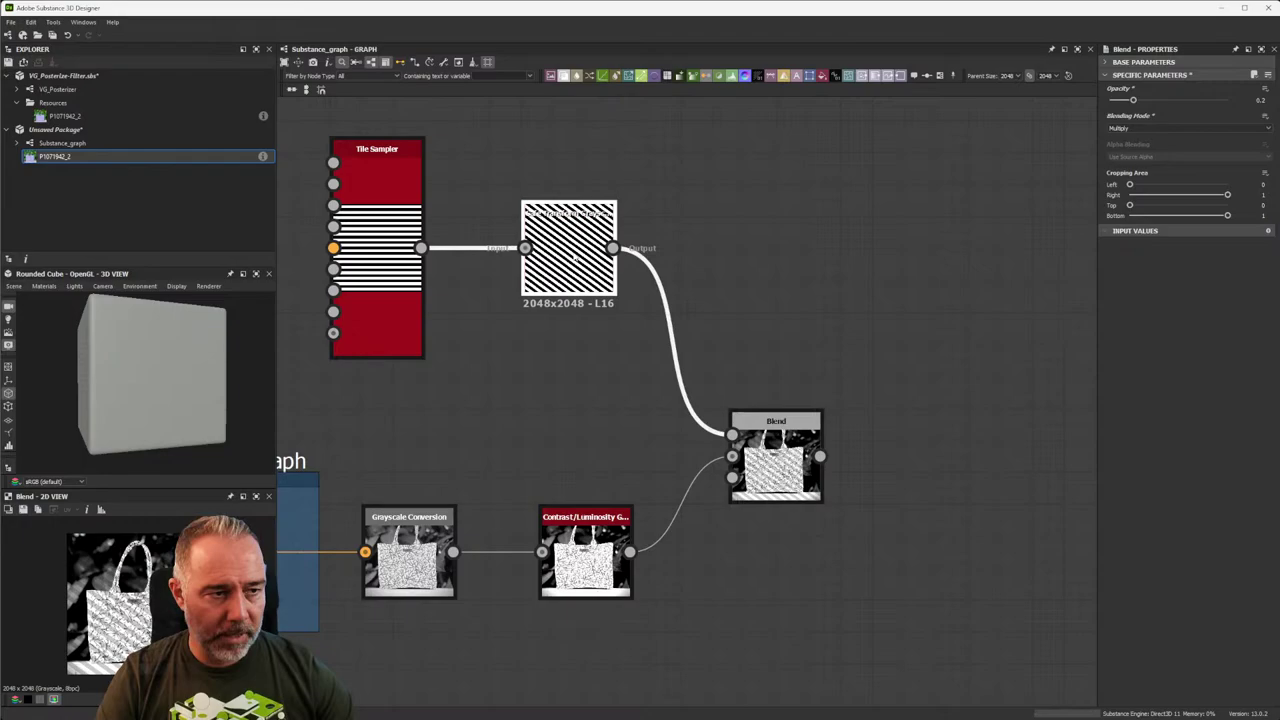
pyautogui.click(808, 476)
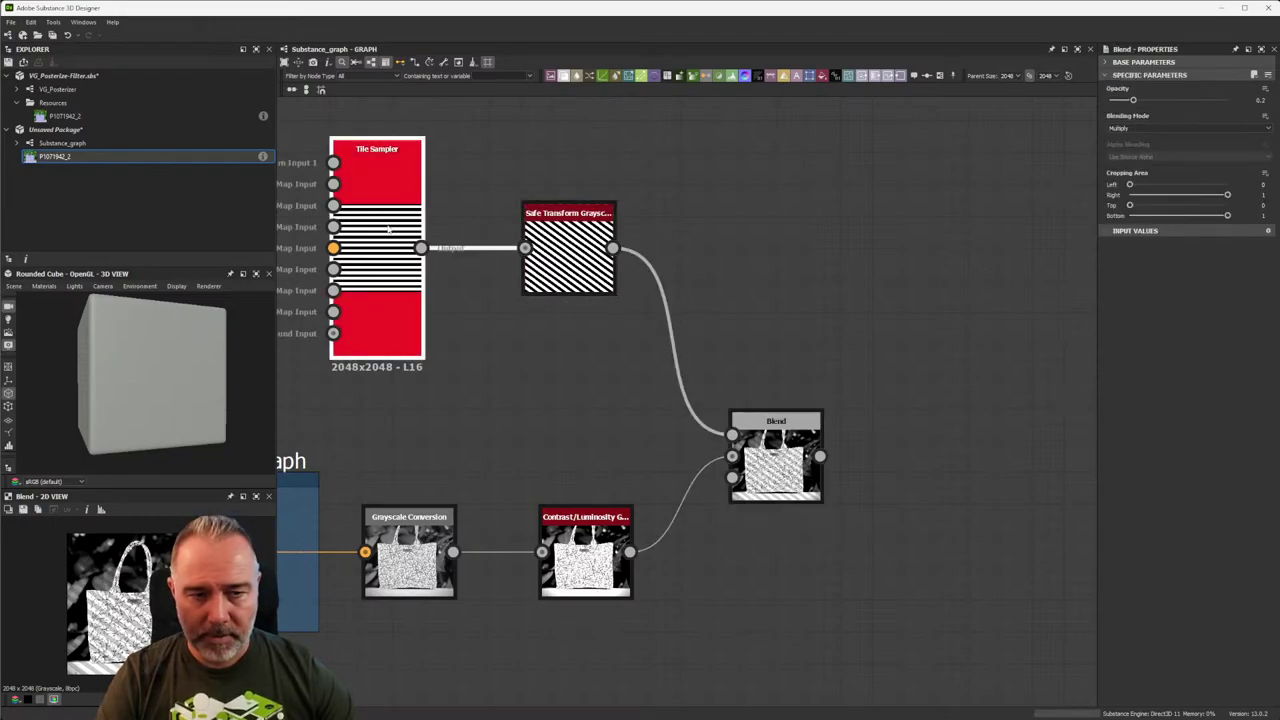
pyautogui.click(388, 229)
pyautogui.click(1260, 112)
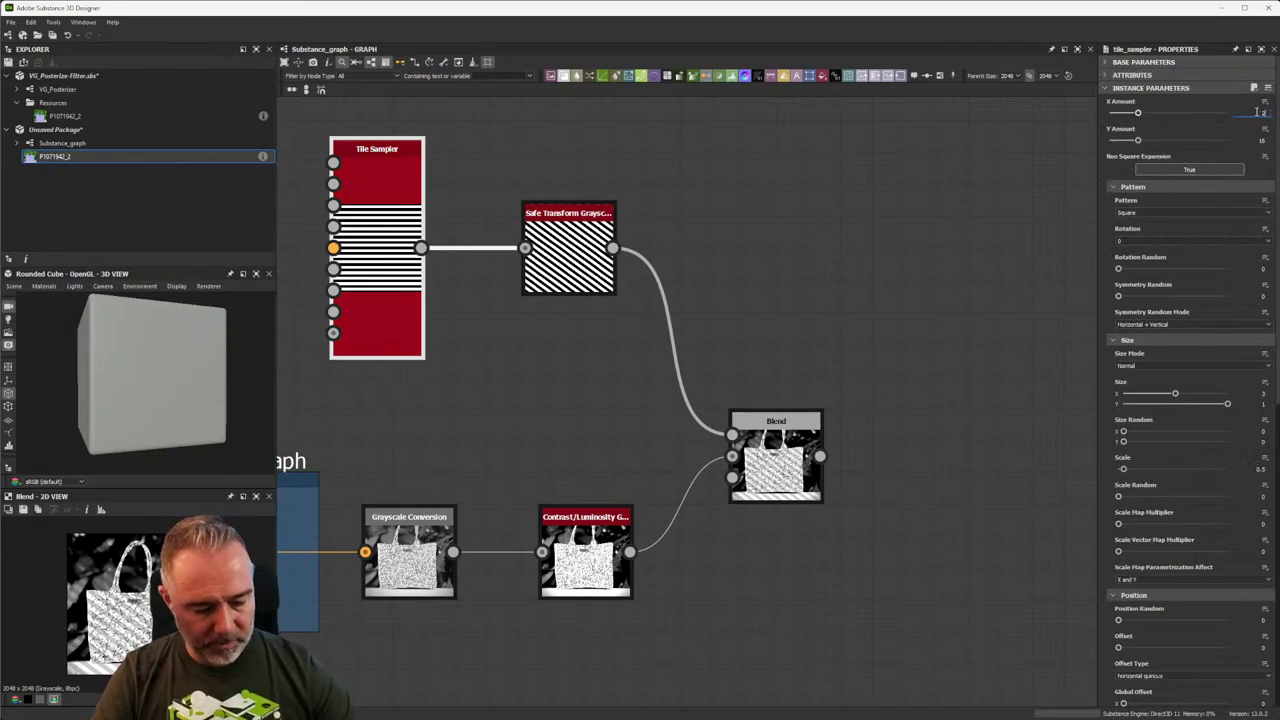
pyautogui.write('24')
pyautogui.press('Return')
# Preview the Blend result and zoom out to frame the whole graph.
pyautogui.click(777, 421)
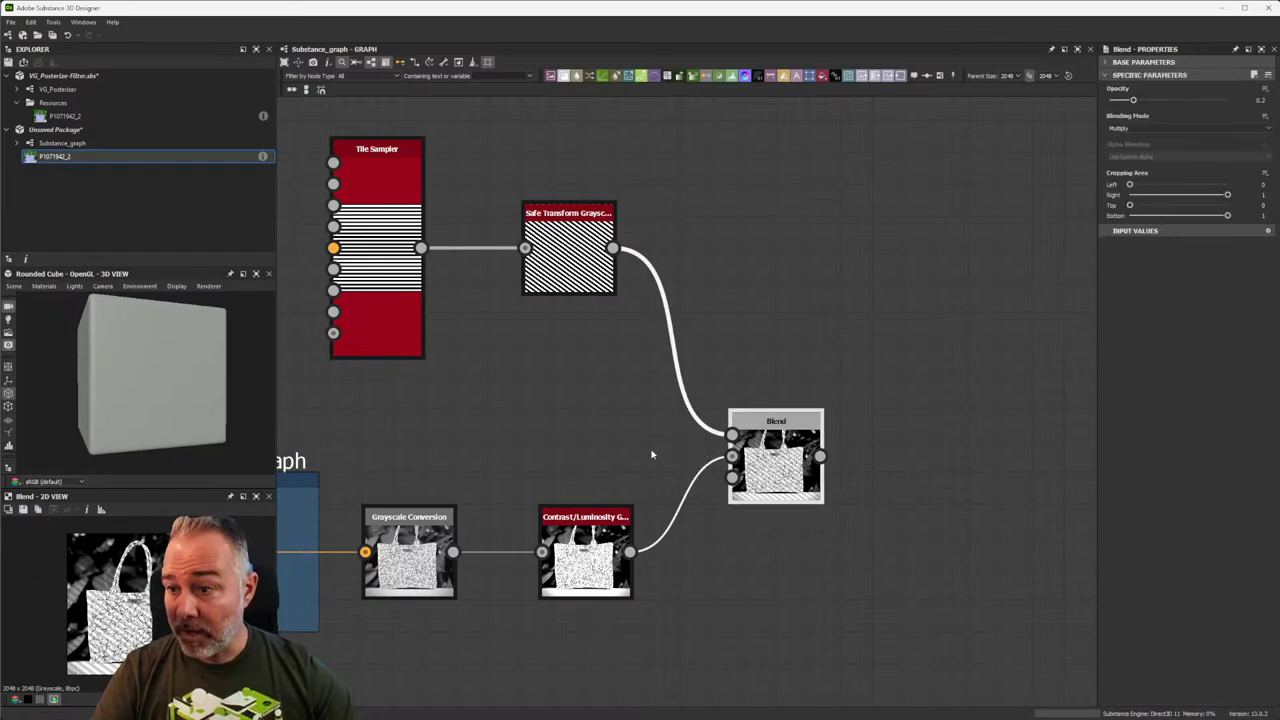
pyautogui.scroll(-3, 790, 390)
pyautogui.scroll(-2, 789, 381)
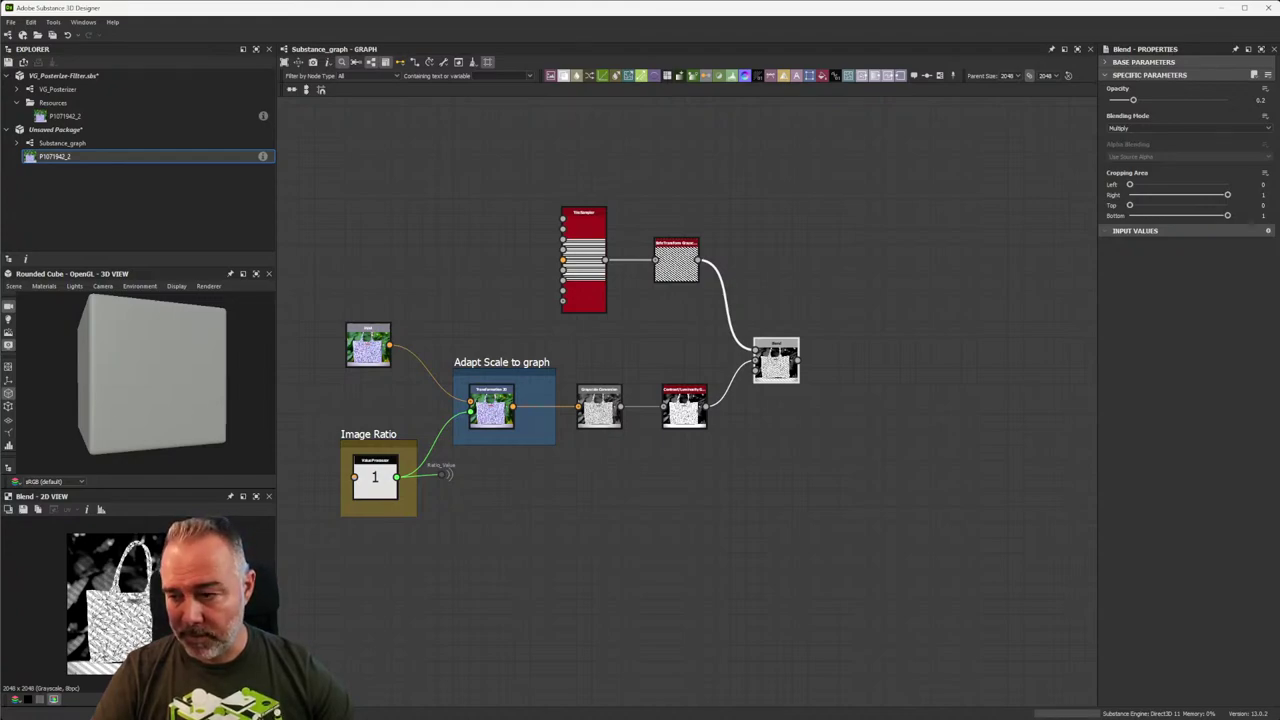
pyautogui.moveTo(671, 493); pyautogui.dragTo(676, 473, button='middle')
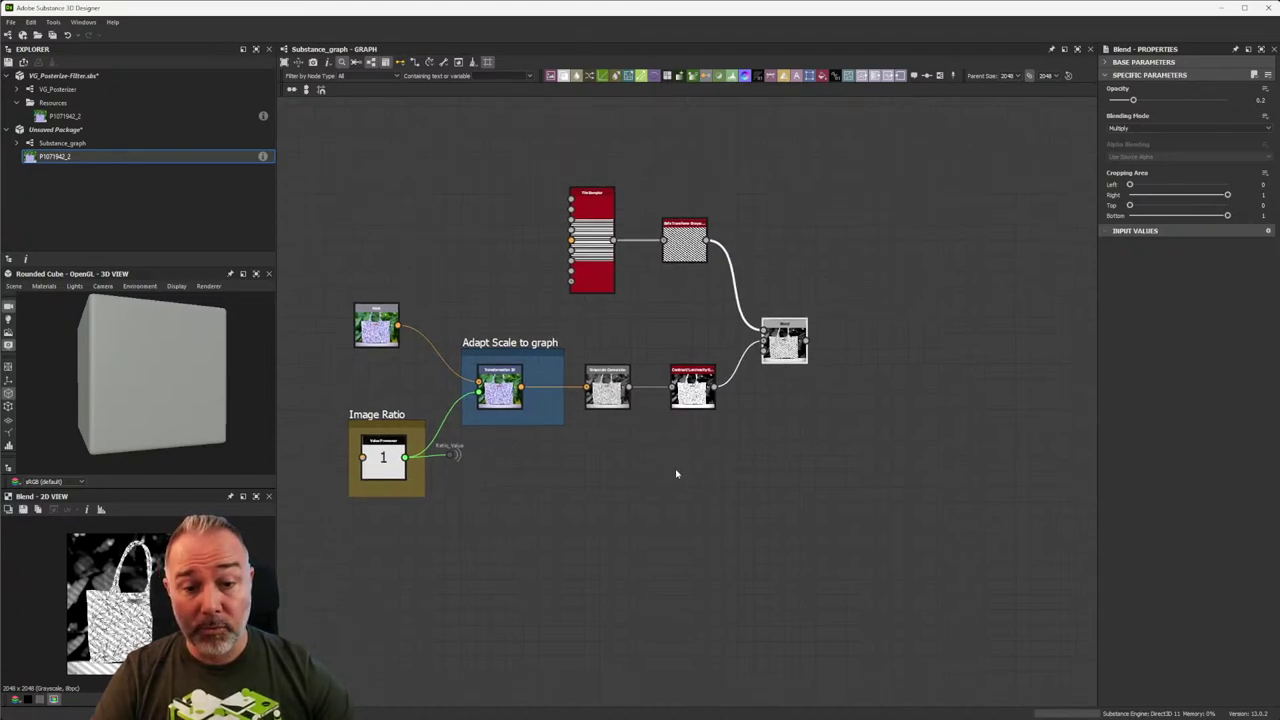
pyautogui.moveTo(612, 508); pyautogui.dragTo(623, 457, button='middle')
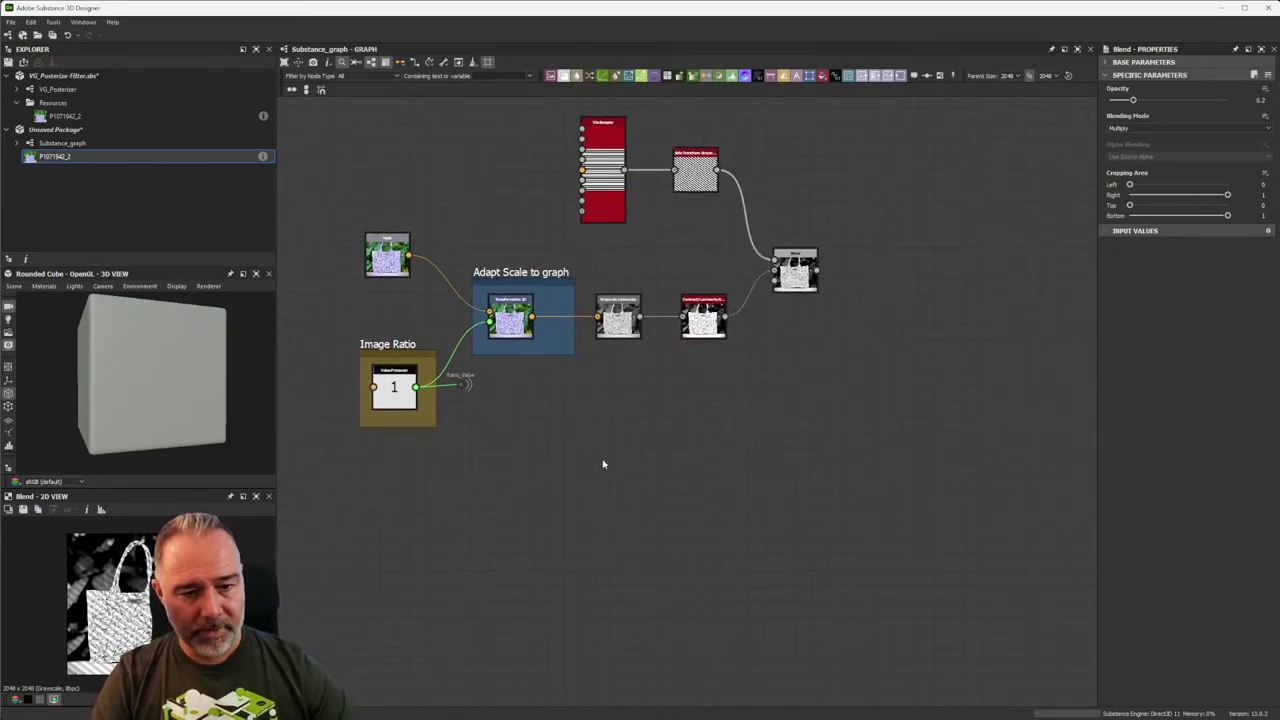
# Add a Uniform Color node from the node search ('un') and duplicate it once.
pyautogui.press('space')
pyautogui.write('uni')
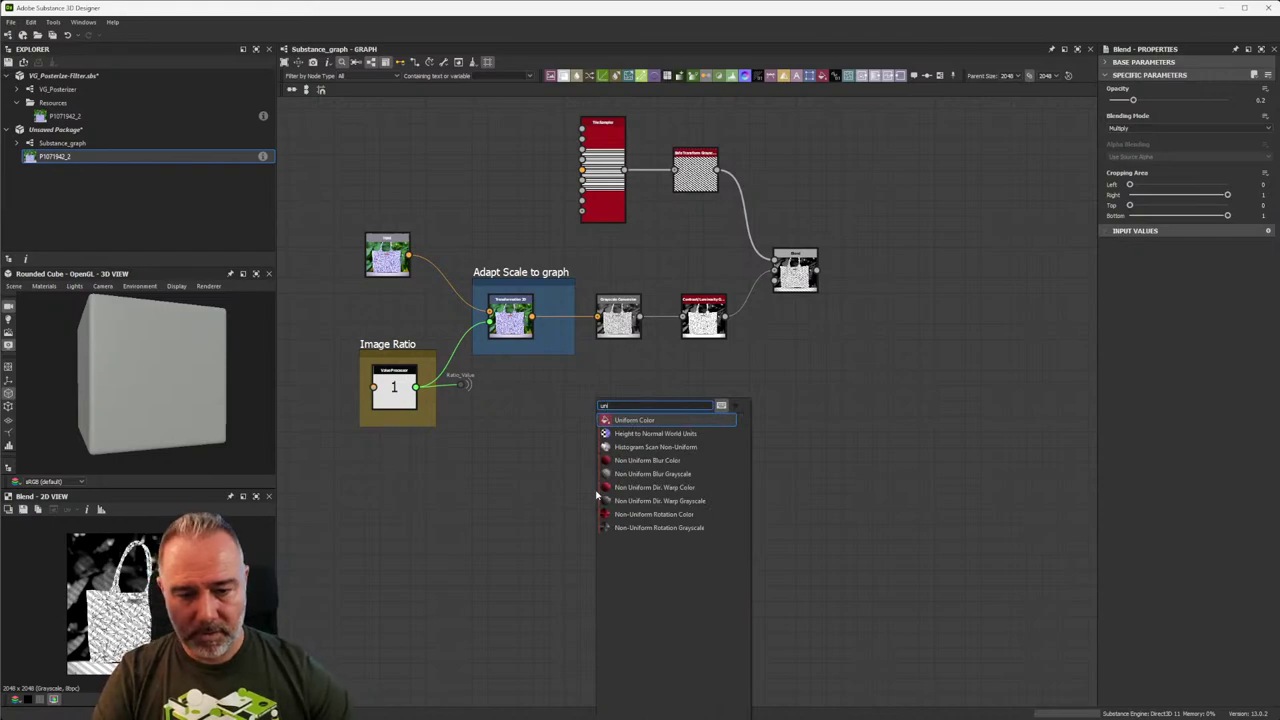
pyautogui.click(632, 420)
pyautogui.scroll(3, 640, 485)
pyautogui.moveTo(631, 497); pyautogui.dragTo(680, 388, button='middle')
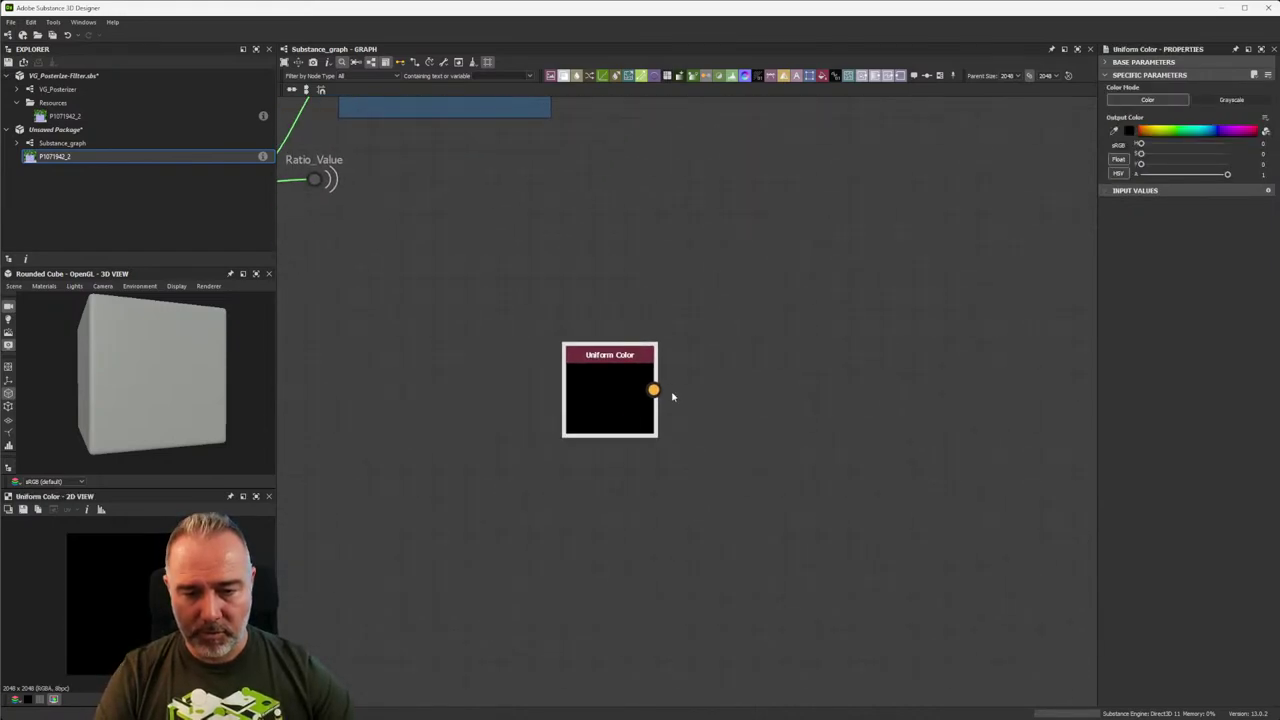
pyautogui.scroll(-2, 657, 400)
pyautogui.hotkey('ctrl', 'd')
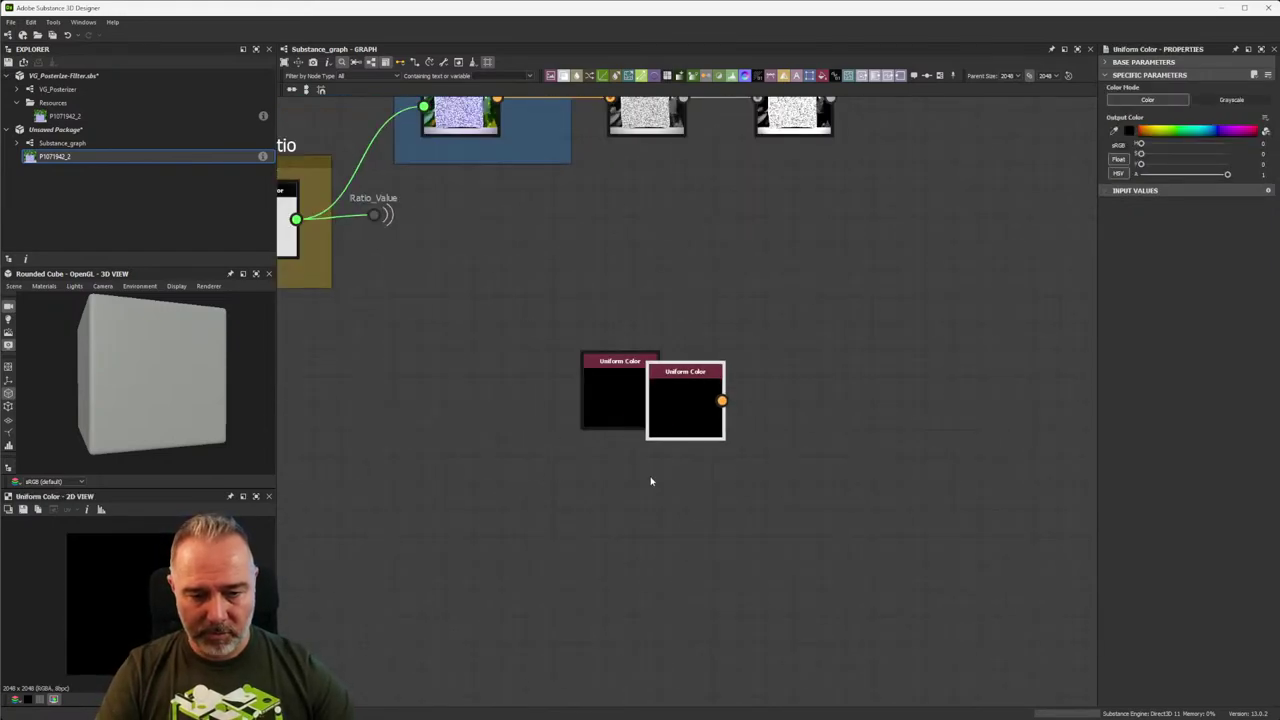
# Make third and fourth copies and stack all four Uniform Color nodes in a vertical column.
pyautogui.moveTo(686, 425); pyautogui.dragTo(737, 289, button='middle')
pyautogui.hotkey('ctrl', 'd')
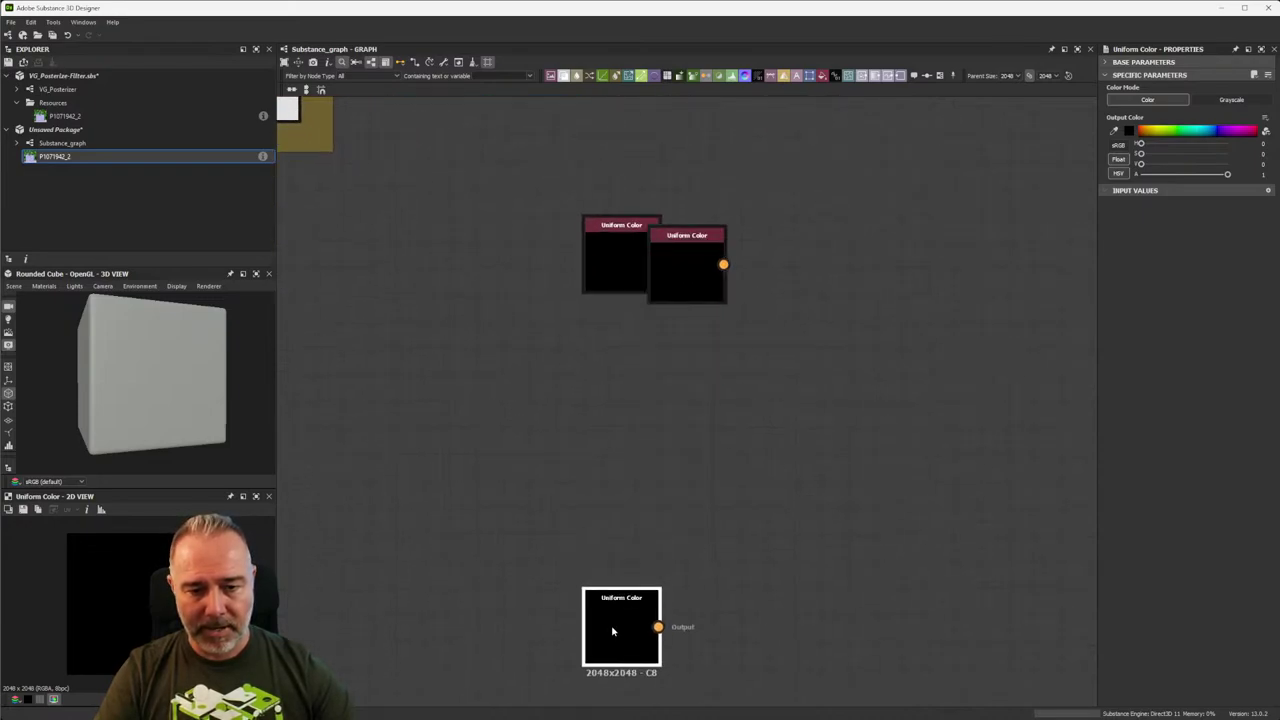
pyautogui.click(675, 284)
pyautogui.hotkey('ctrl', 'd')
pyautogui.moveTo(675, 284); pyautogui.dragTo(615, 485)
pyautogui.moveTo(601, 593); pyautogui.dragTo(614, 594)
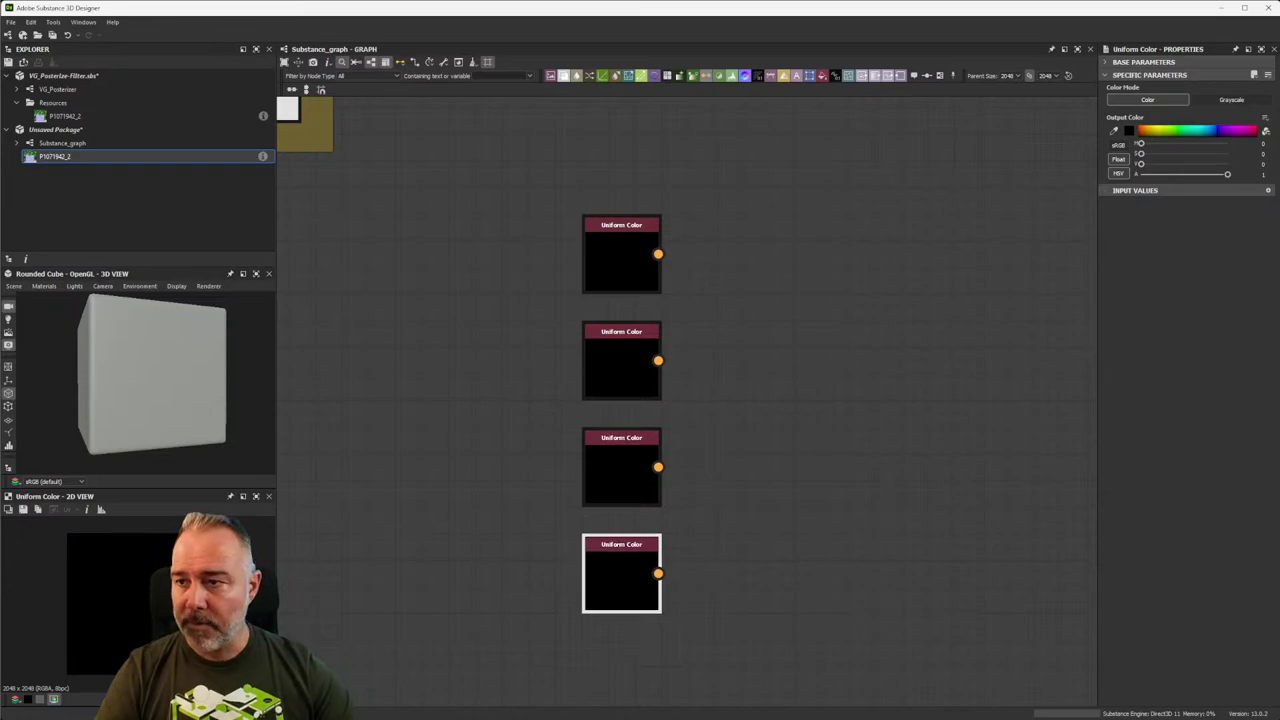
pyautogui.doubleClick(57, 89)
pyautogui.moveTo(126, 86); pyautogui.dragTo(327, 102)
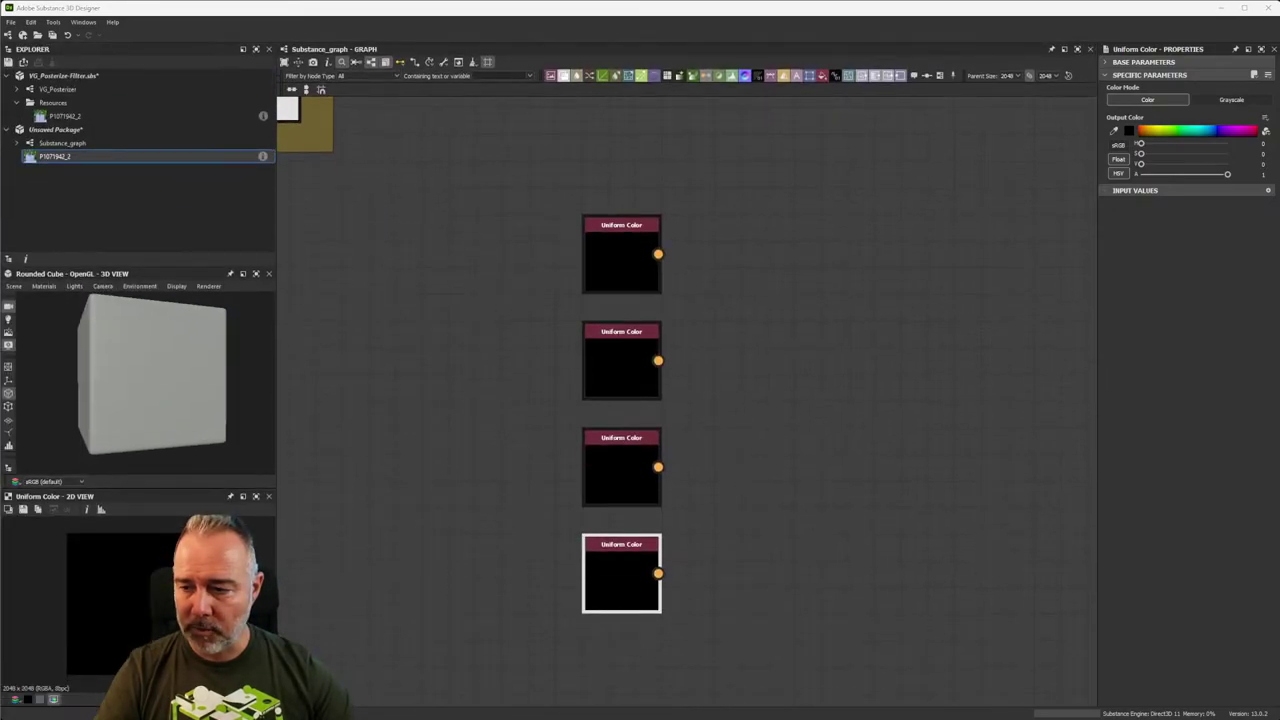
# Sample dark blue for the top node, maroon for the second, and a colour for the third.
pyautogui.click(597, 247)
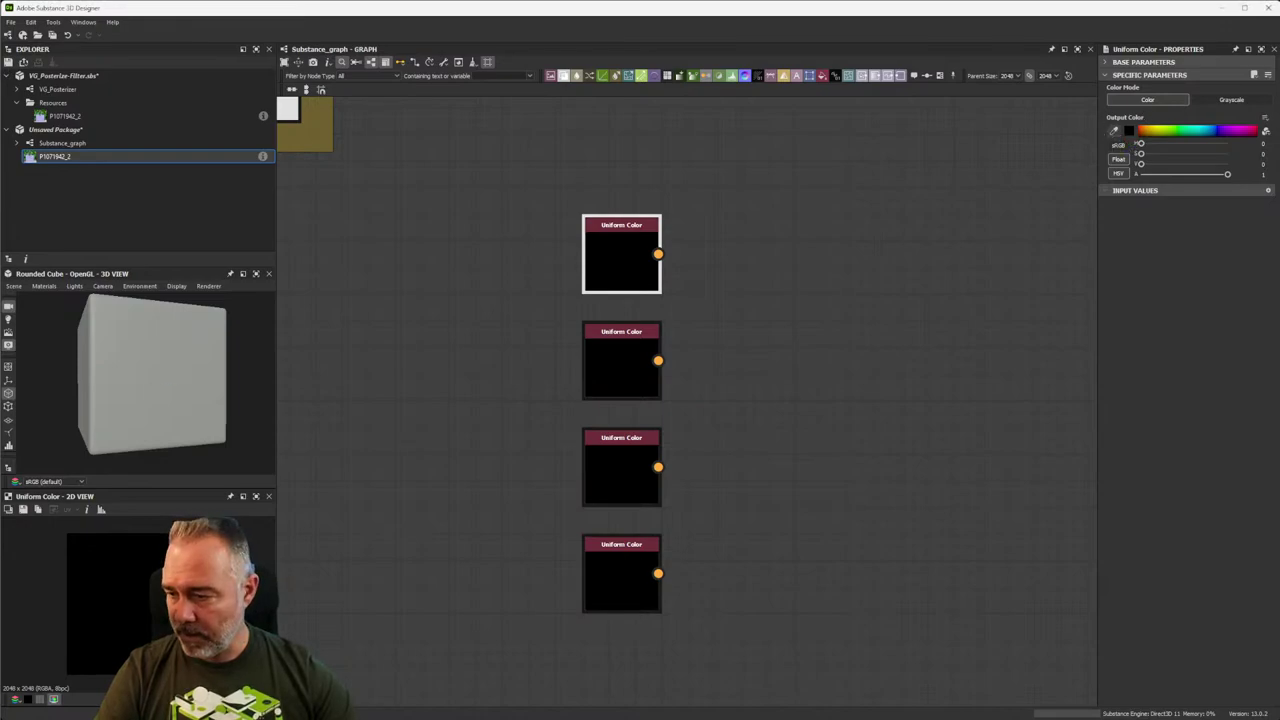
pyautogui.click(621, 225)
pyautogui.click(611, 366)
pyautogui.hotkey('ctrl', 'z')
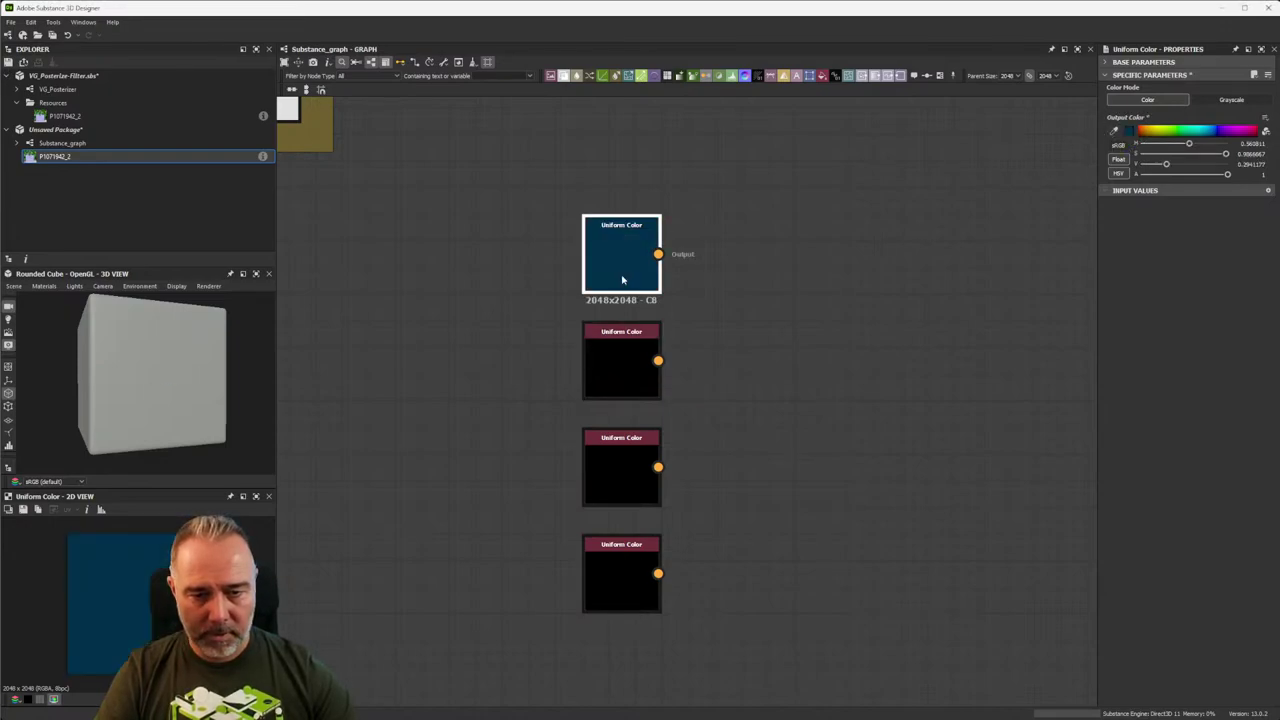
pyautogui.click(632, 378)
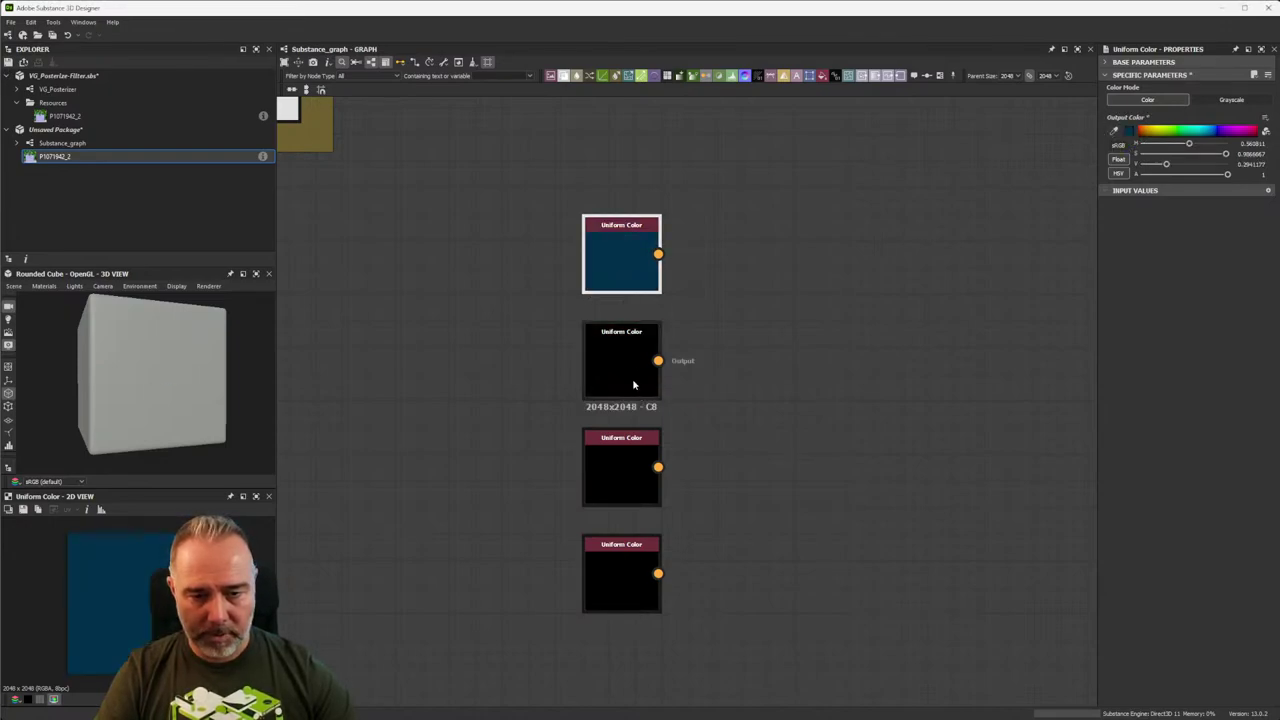
pyautogui.click(621, 437)
pyautogui.click(621, 480)
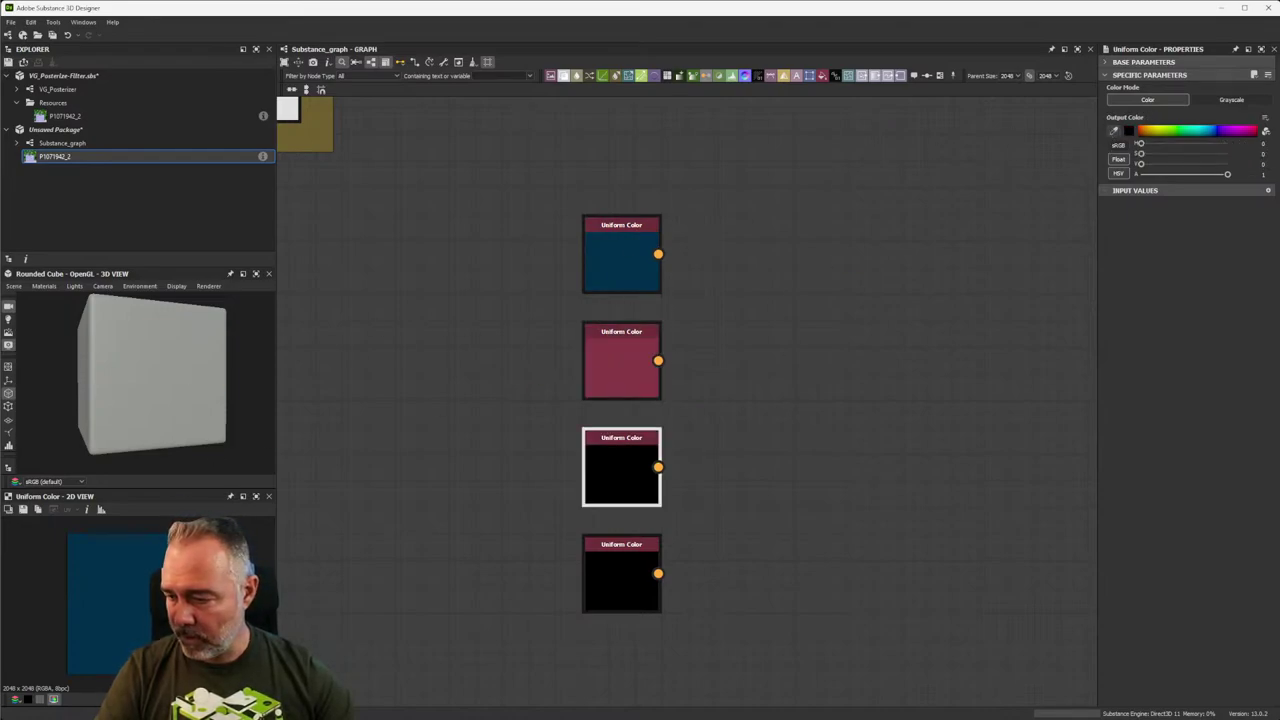
pyautogui.click(621, 370)
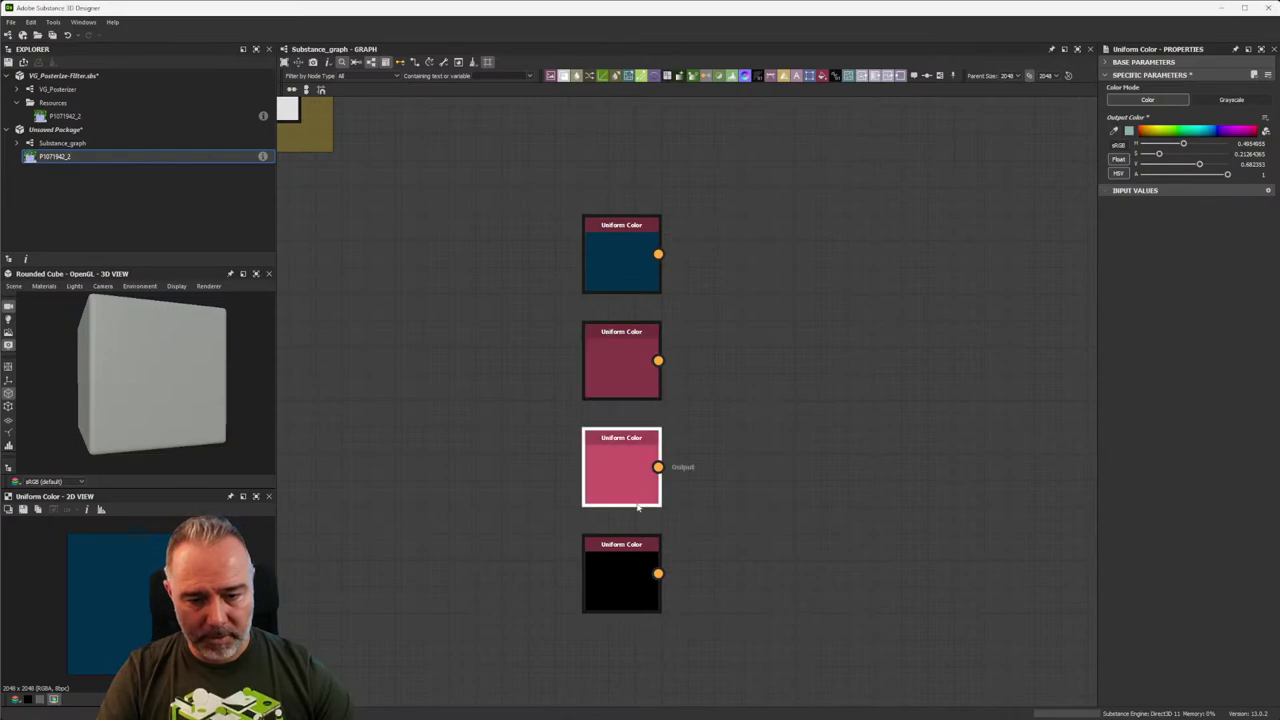
# Sample a colour for the black fourth node, ending with red, teal and cream below the navy node.
pyautogui.click(610, 555)
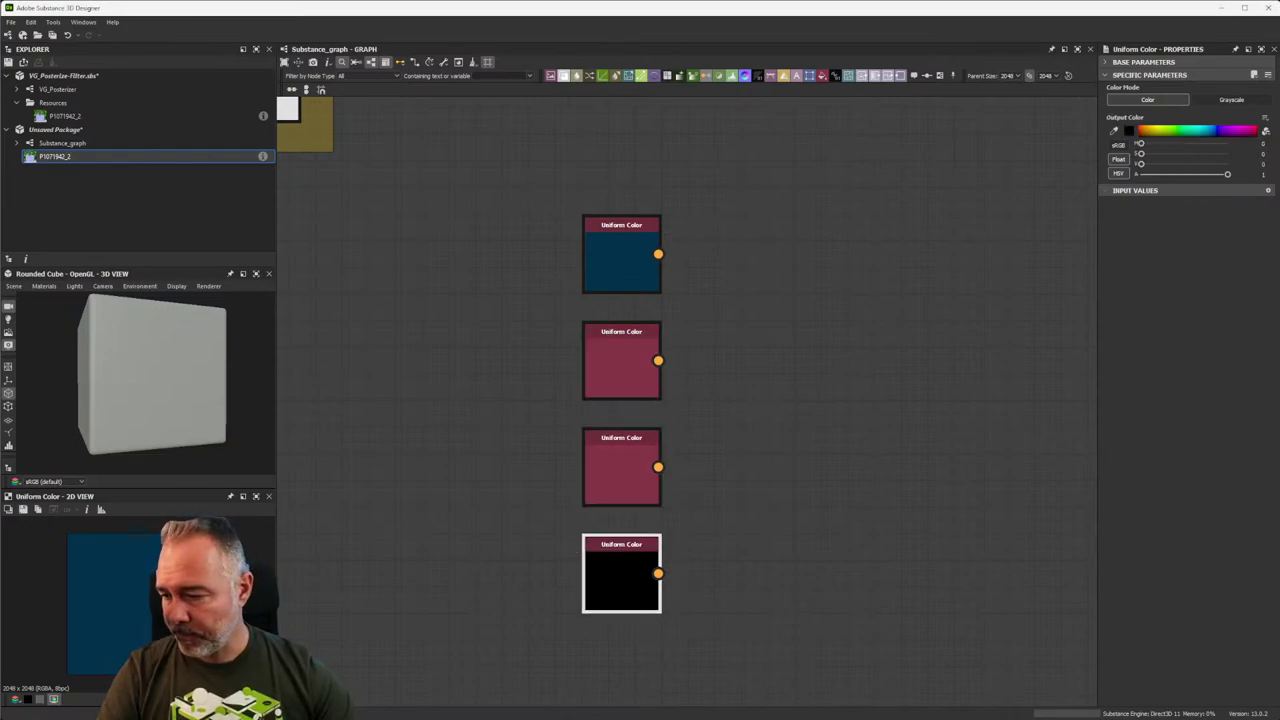
pyautogui.click(1138, 117)
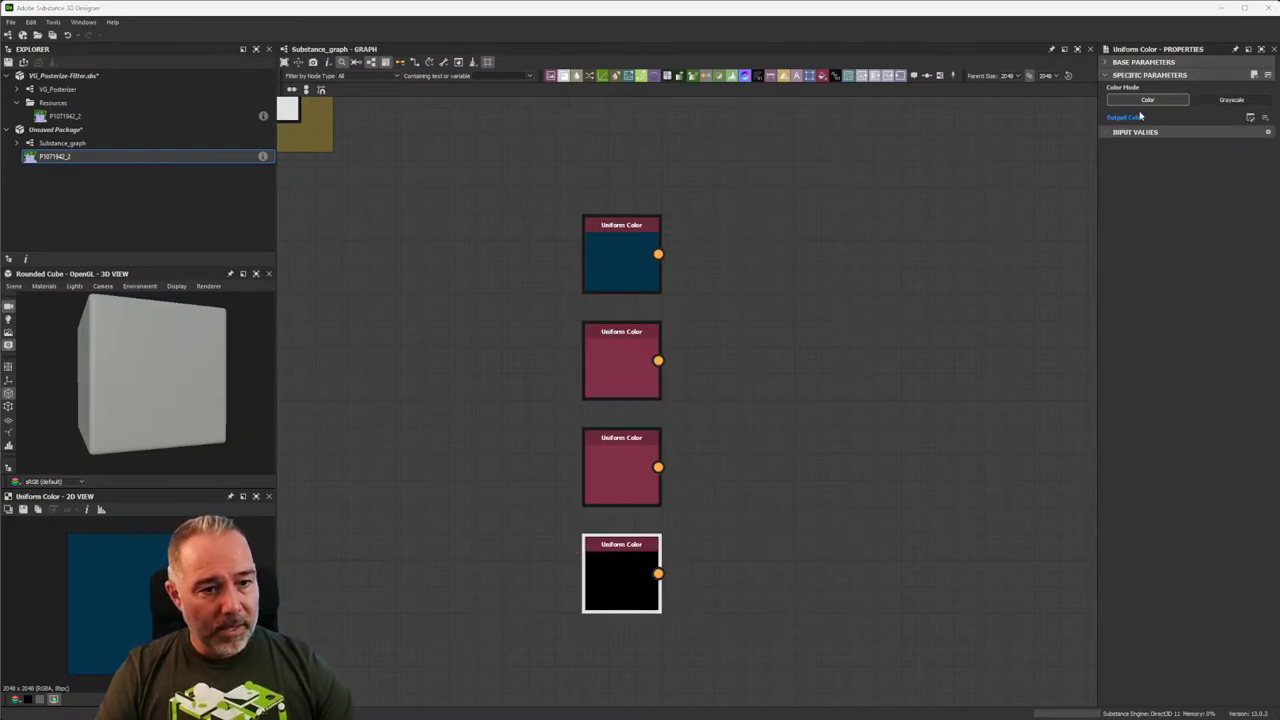
pyautogui.click(608, 471)
pyautogui.click(620, 580)
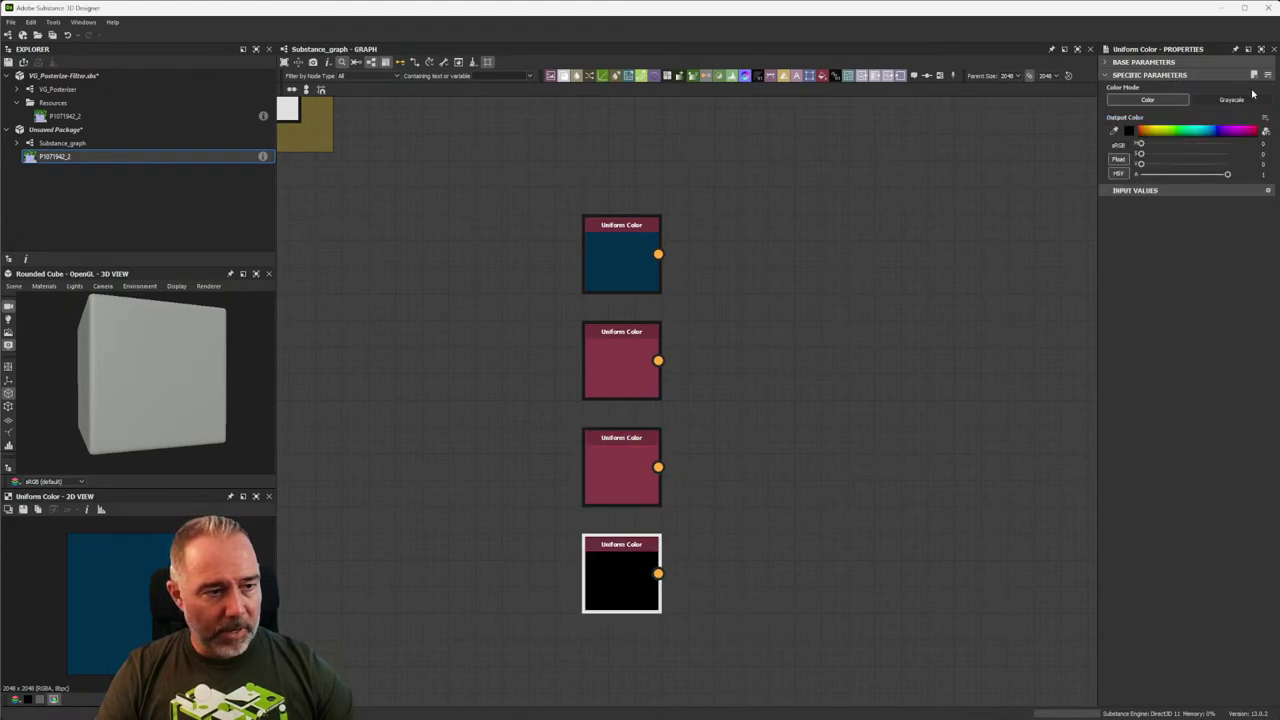
pyautogui.click(628, 465)
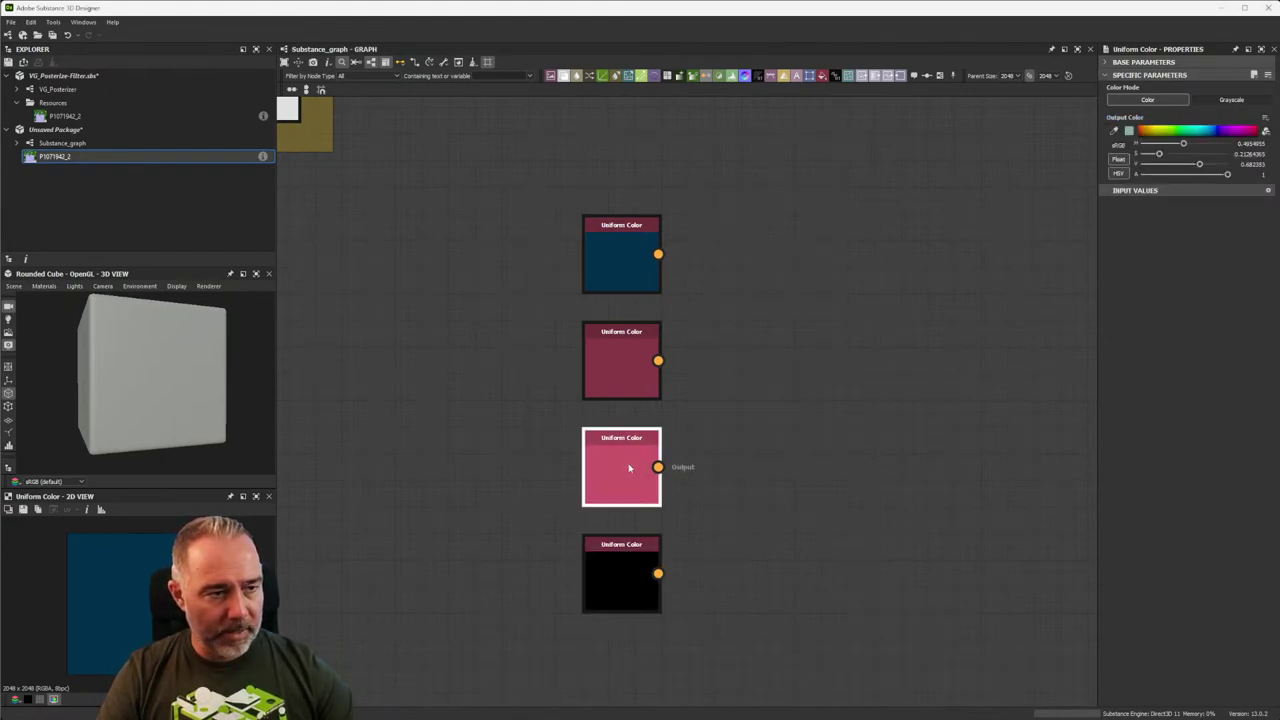
pyautogui.click(658, 554)
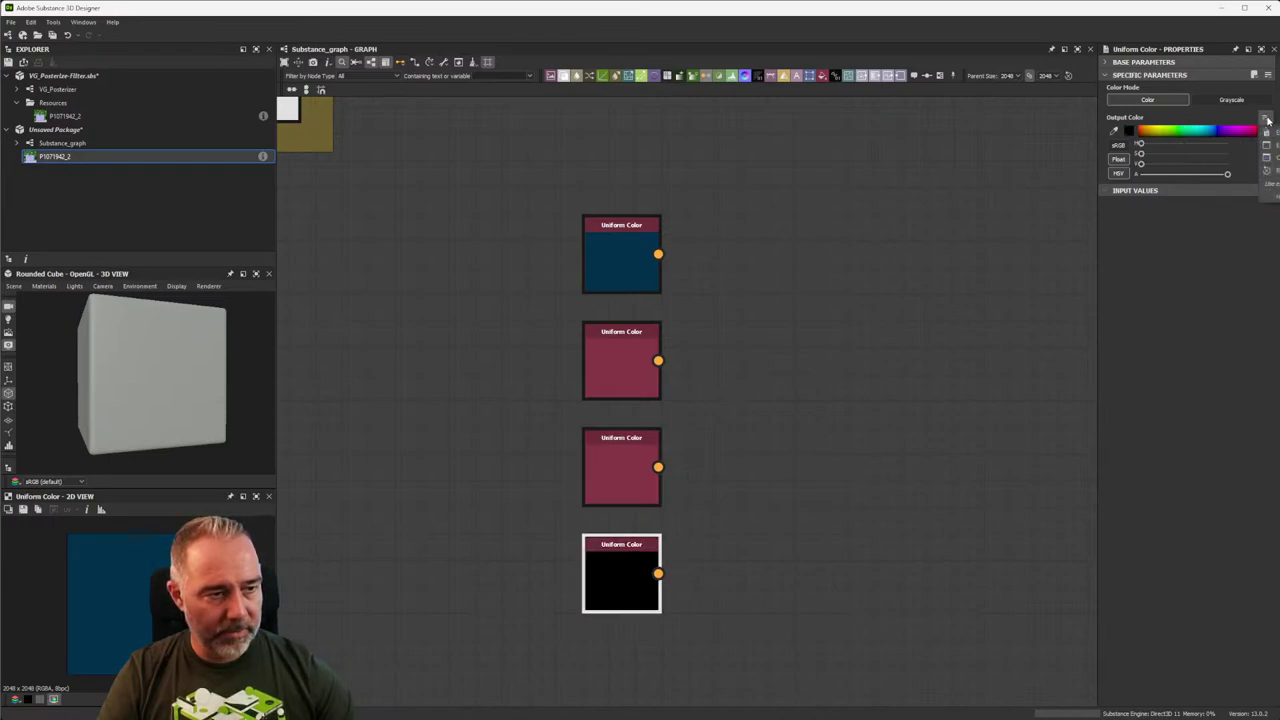
pyautogui.click(1114, 130)
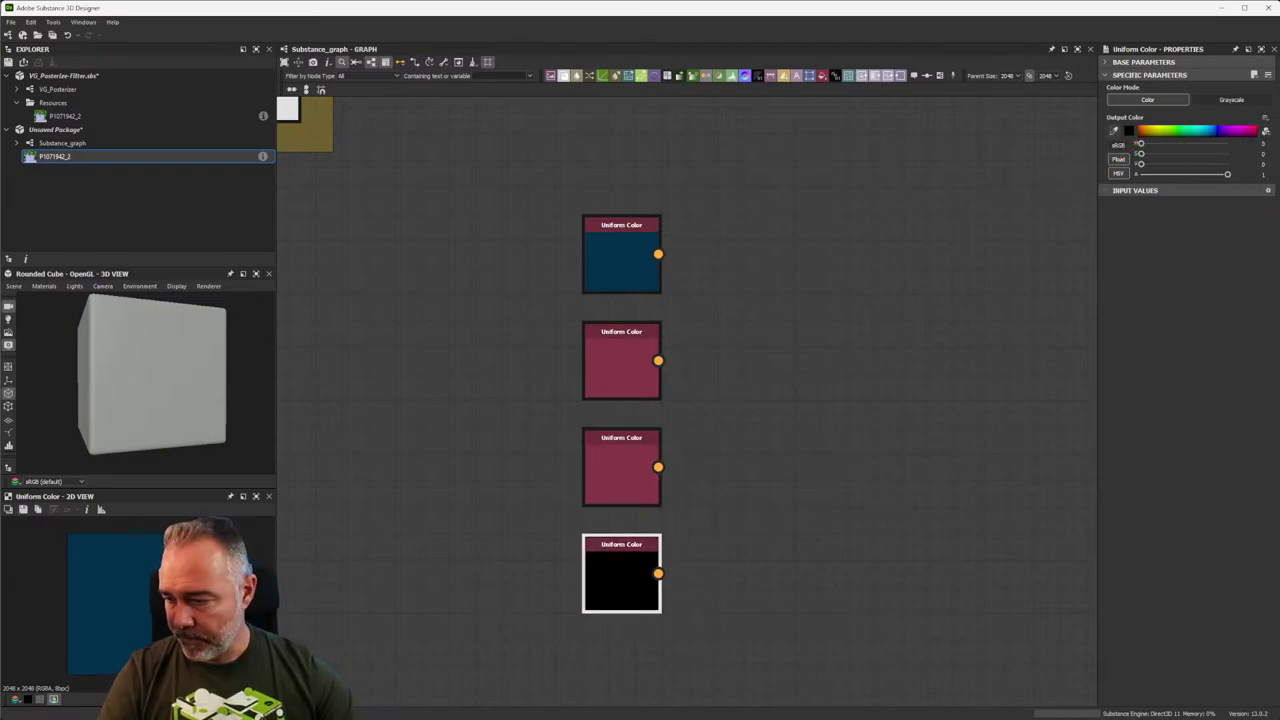
pyautogui.click(239, 399)
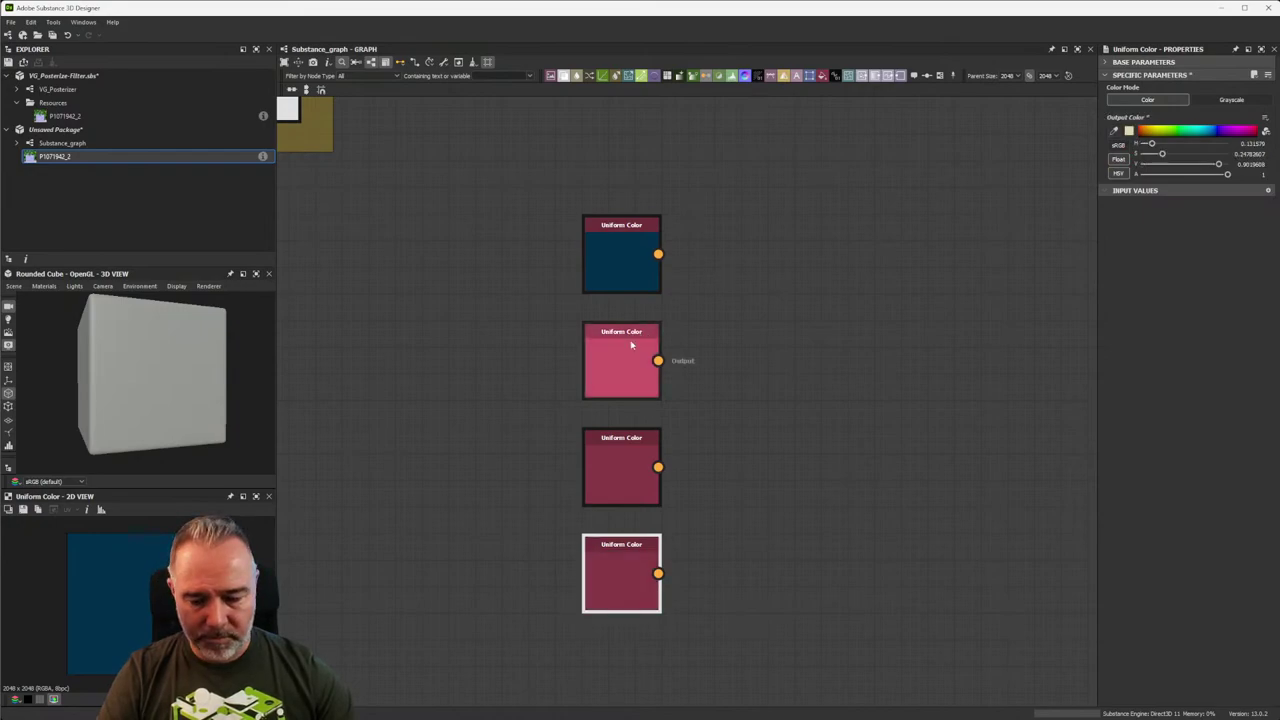
pyautogui.click(625, 390)
pyautogui.click(615, 464)
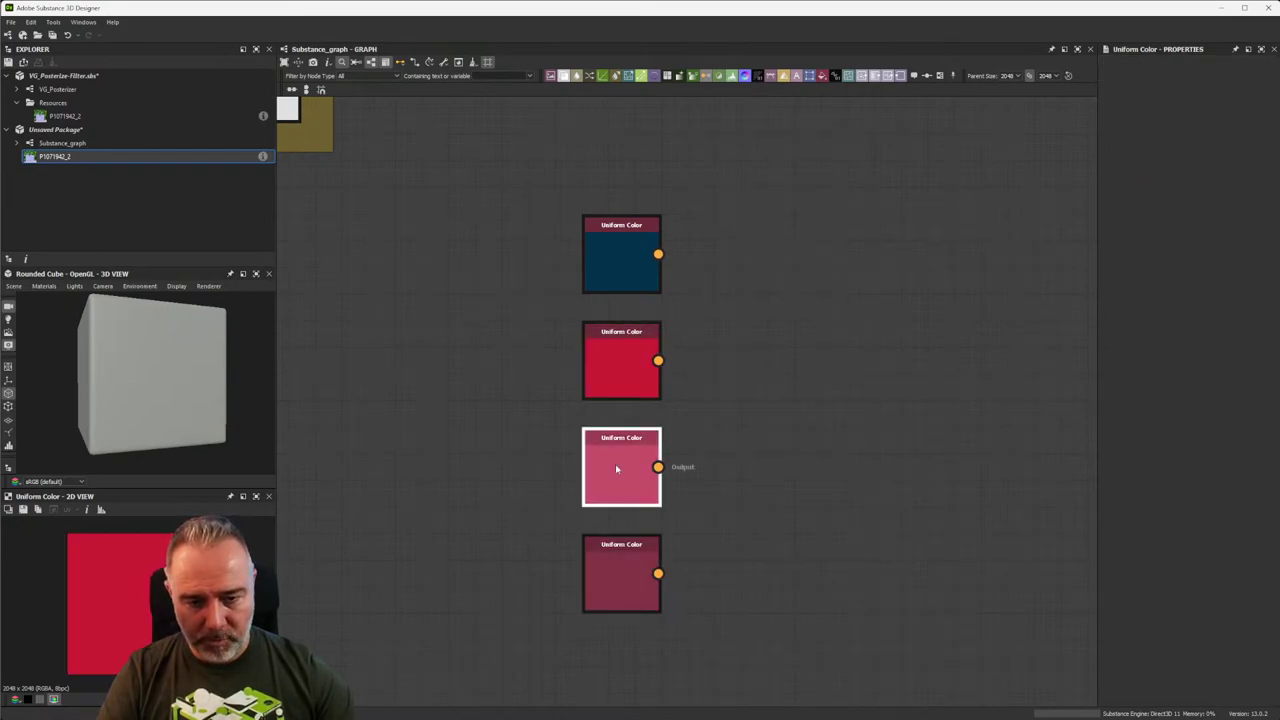
pyautogui.click(620, 562)
pyautogui.scroll(-3, 744, 436)
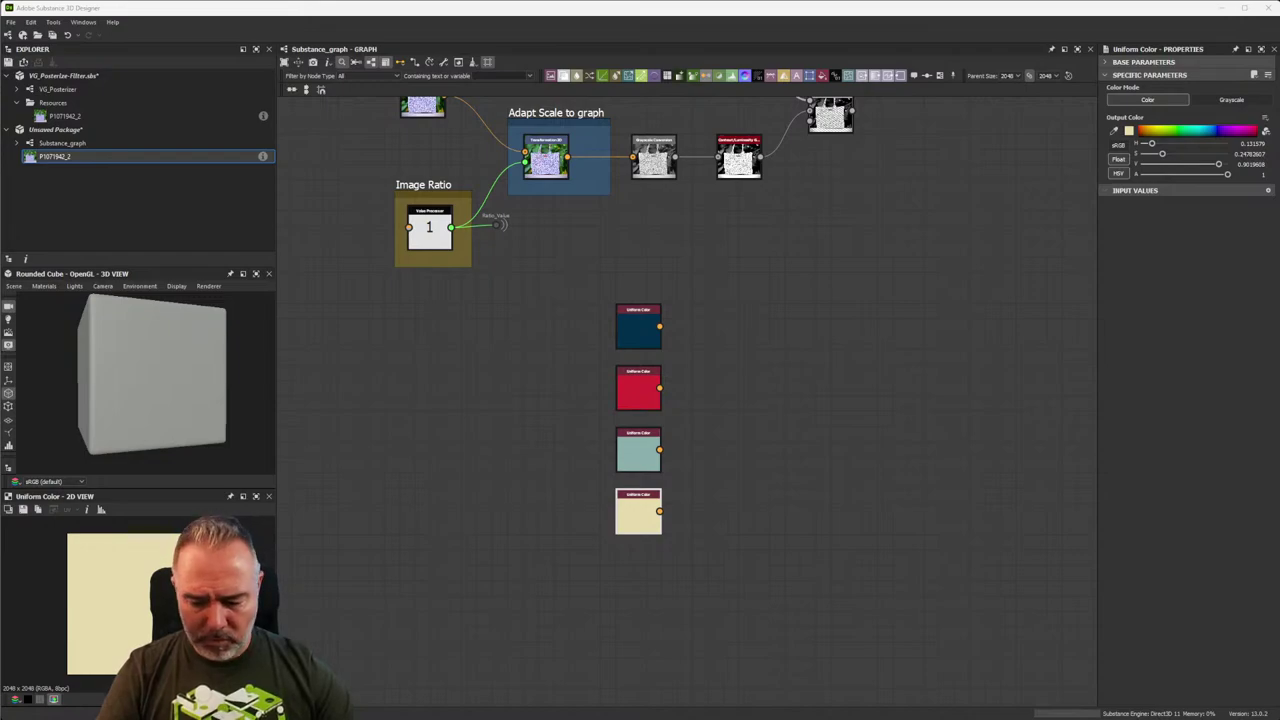
# Paste the Color Gradient frame with two Pixel Processors, then delete it.
pyautogui.moveTo(832, 405); pyautogui.dragTo(623, 377, button='middle')
pyautogui.hotkey('ctrl', 'v')
pyautogui.click(658, 420)
pyautogui.scroll(8, 658, 422)
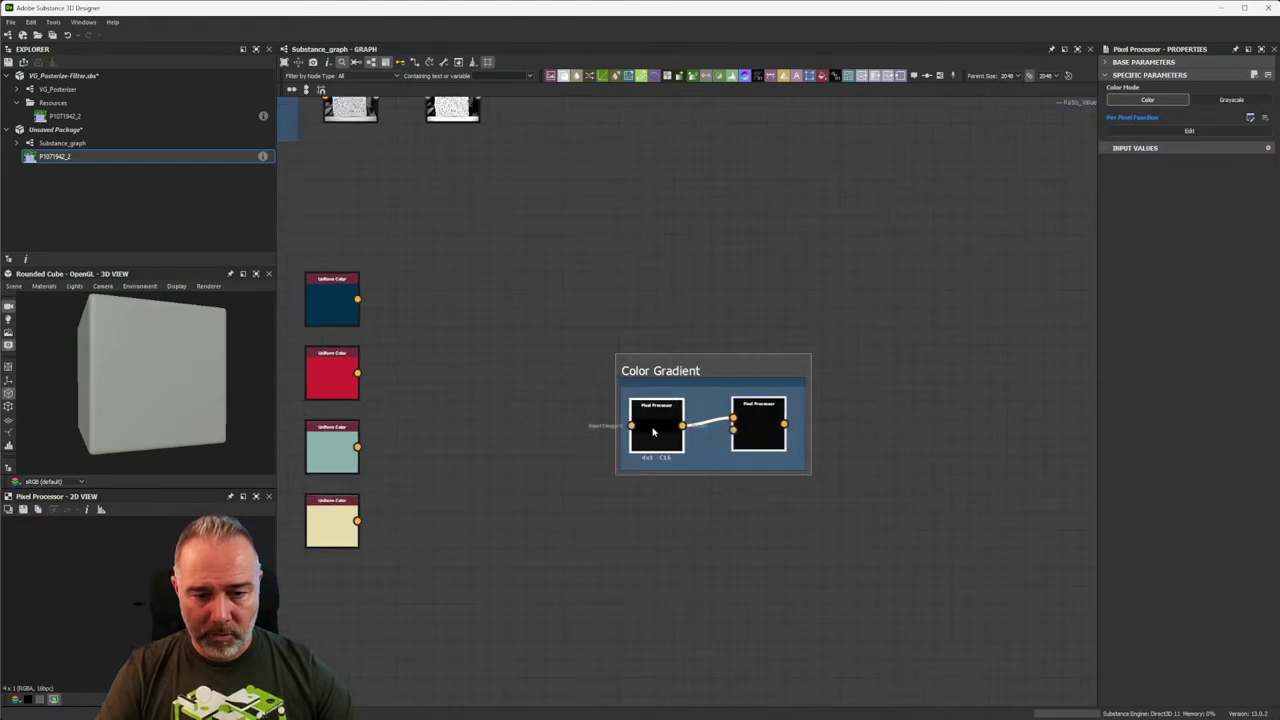
pyautogui.scroll(-7, 658, 425)
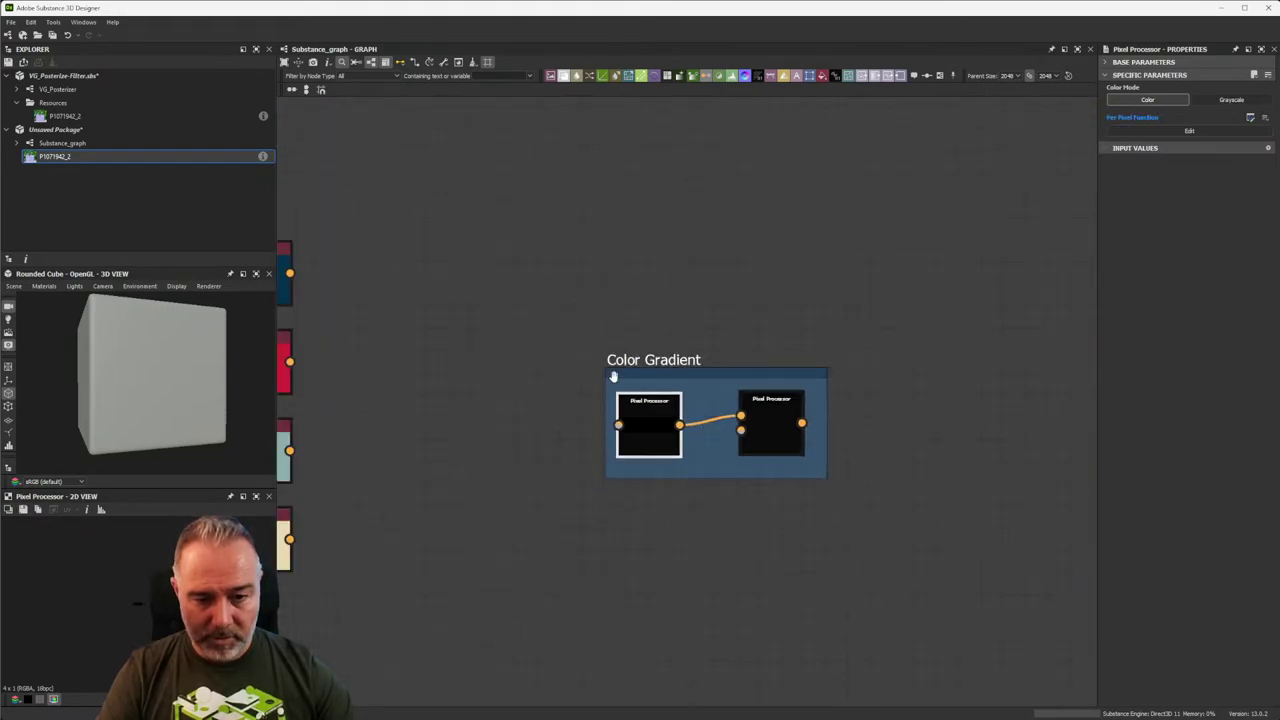
pyautogui.moveTo(576, 316); pyautogui.dragTo(923, 511)
pyautogui.press('Delete')
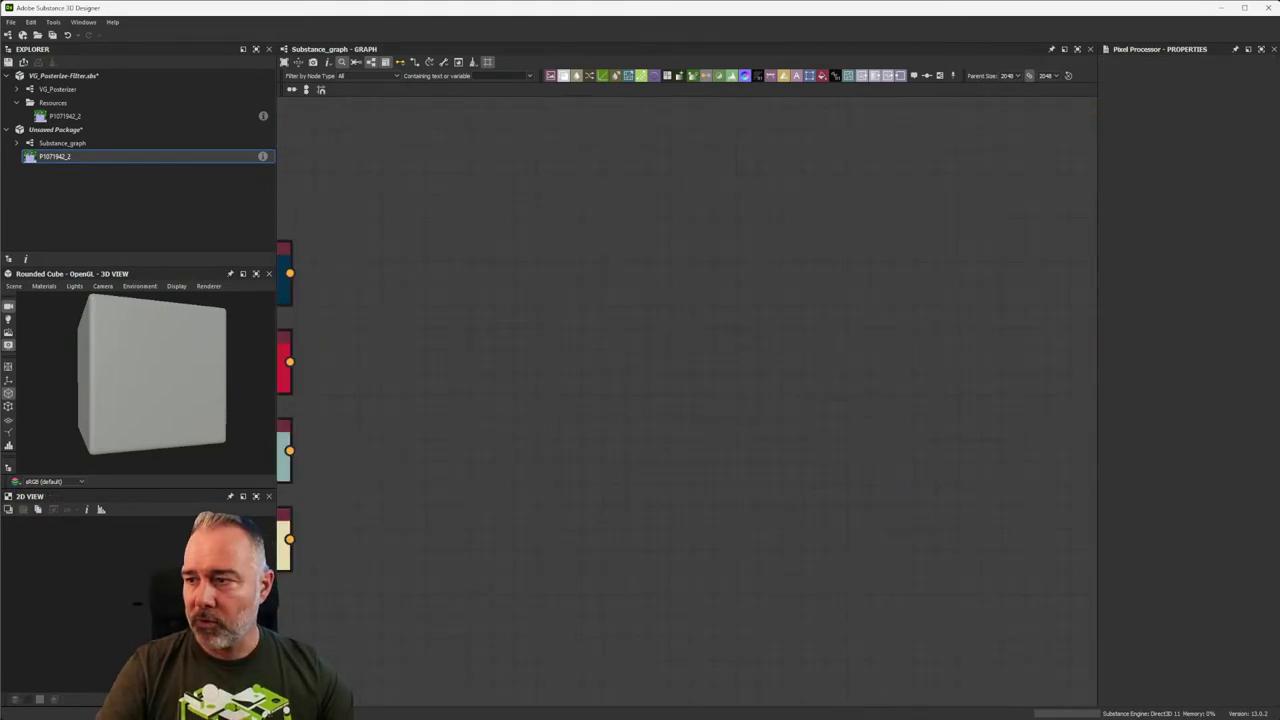
# Open VG_Posterizer in its own tab and select its Color Gradient frame's first Pixel Processor.
pyautogui.doubleClick(57, 89)
pyautogui.moveTo(679, 49); pyautogui.dragTo(630, 320)
pyautogui.scroll(5, 605, 383)
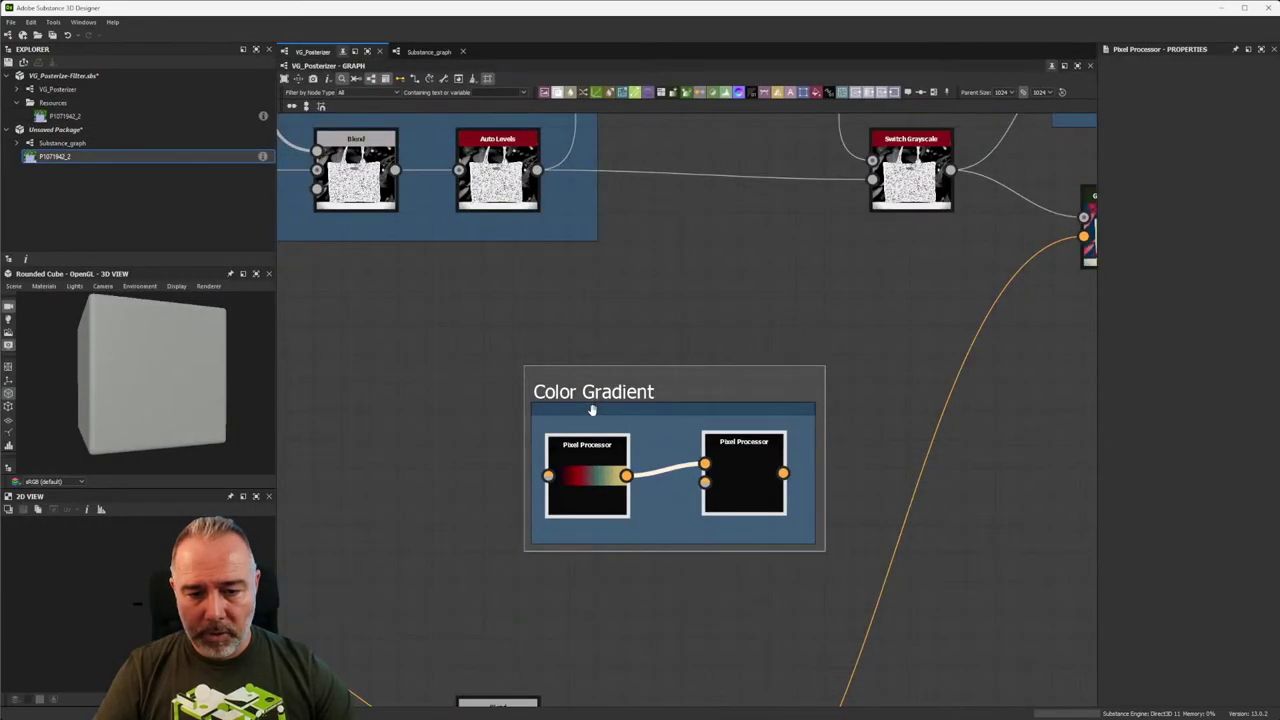
pyautogui.scroll(-5, 605, 390)
pyautogui.moveTo(529, 520); pyautogui.dragTo(555, 330, button='middle')
pyautogui.moveTo(404, 291); pyautogui.dragTo(506, 646)
pyautogui.scroll(6, 630, 250)
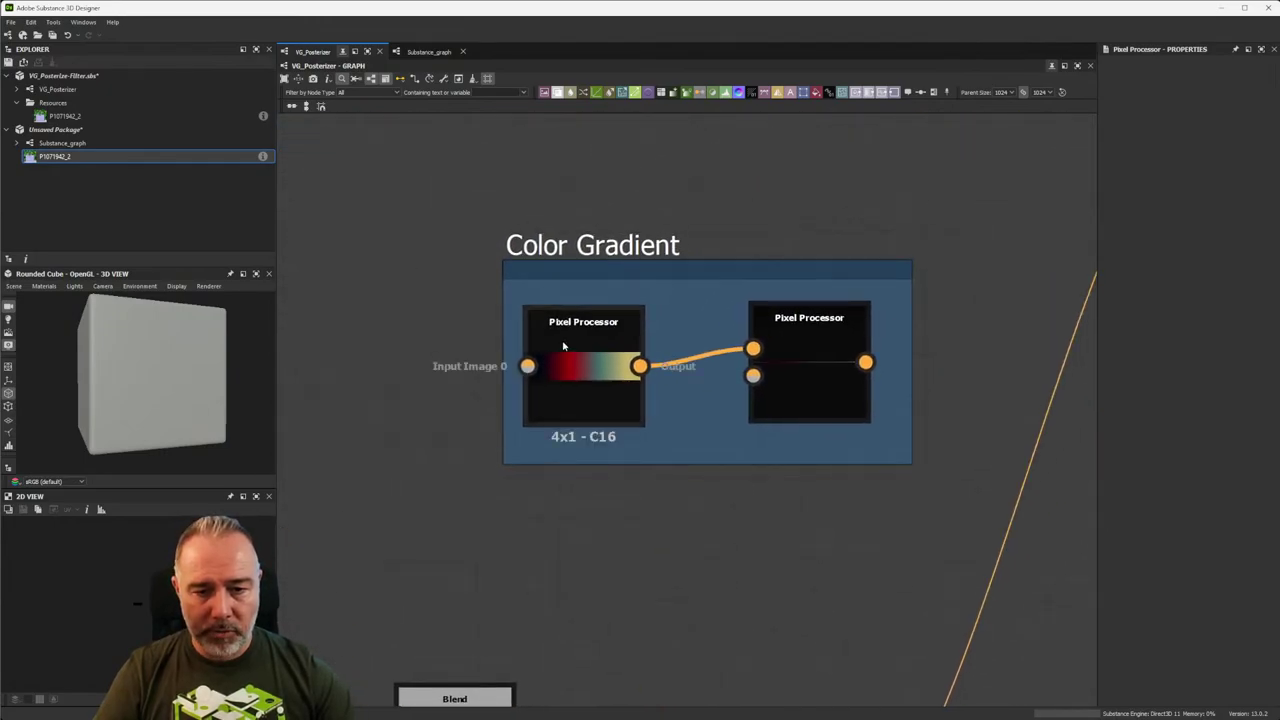
pyautogui.click(580, 349)
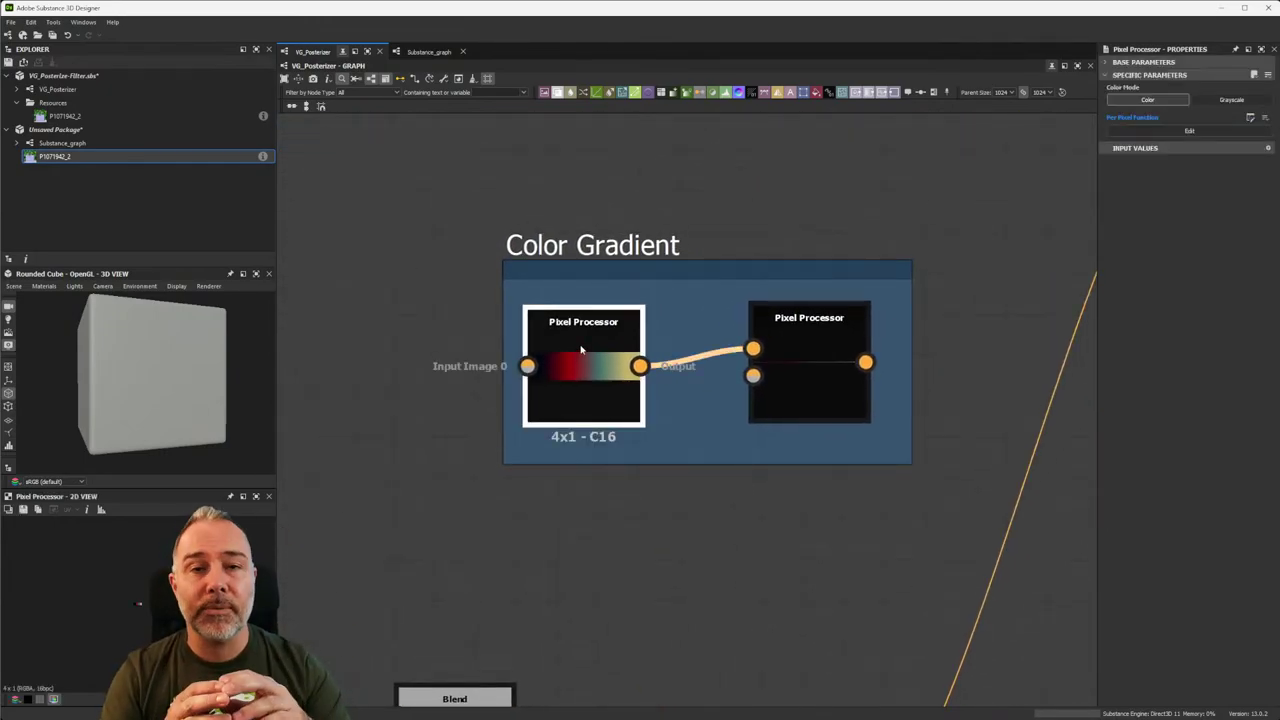
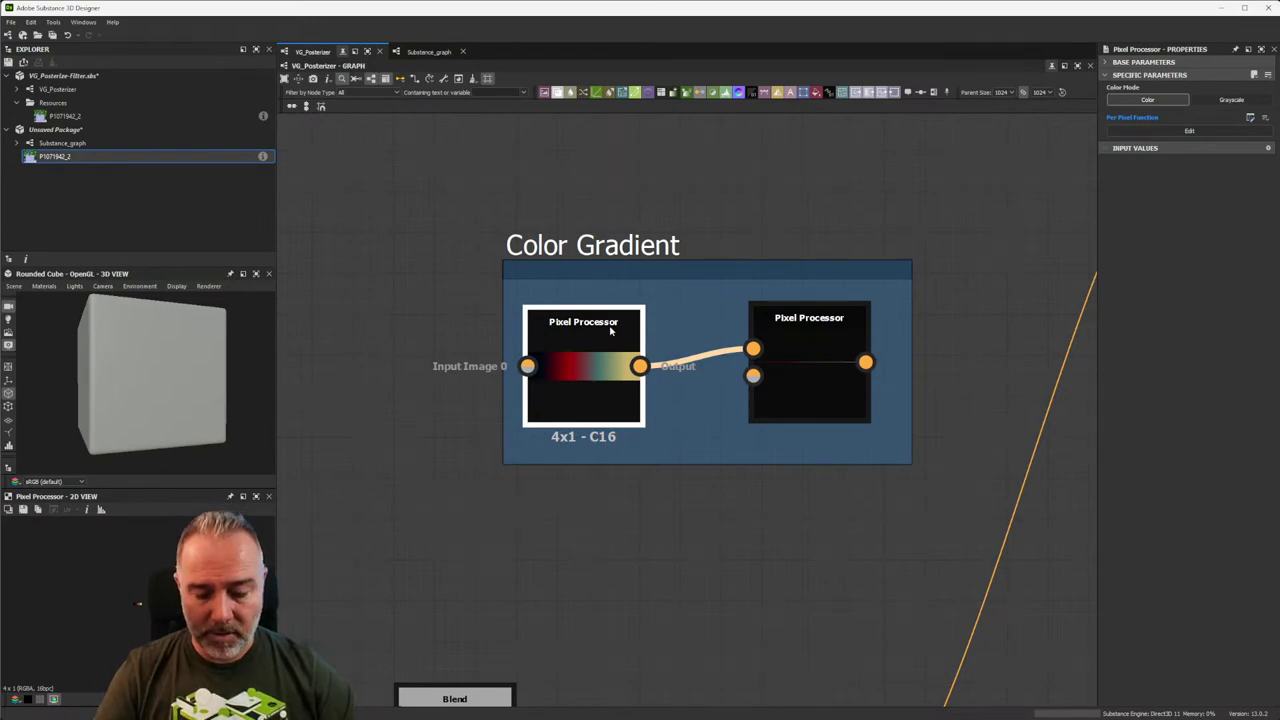
# Open the 4x1 Pixel Processor's per-pixel function and inspect its $pos and $size nodes.
pyautogui.doubleClick(610, 330)
pyautogui.scroll(-2, 552, 360)
pyautogui.scroll(5, 538, 335)
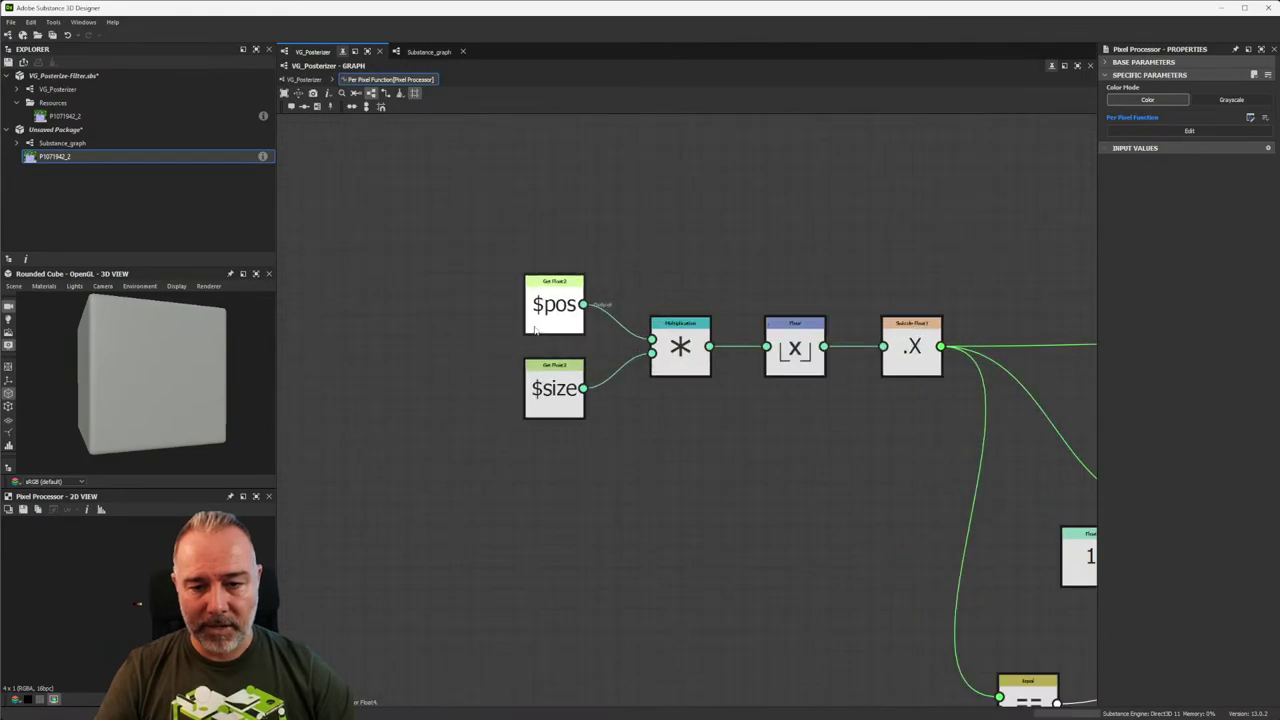
pyautogui.scroll(1, 535, 331)
pyautogui.moveTo(352, 262); pyautogui.dragTo(433, 234, button='middle')
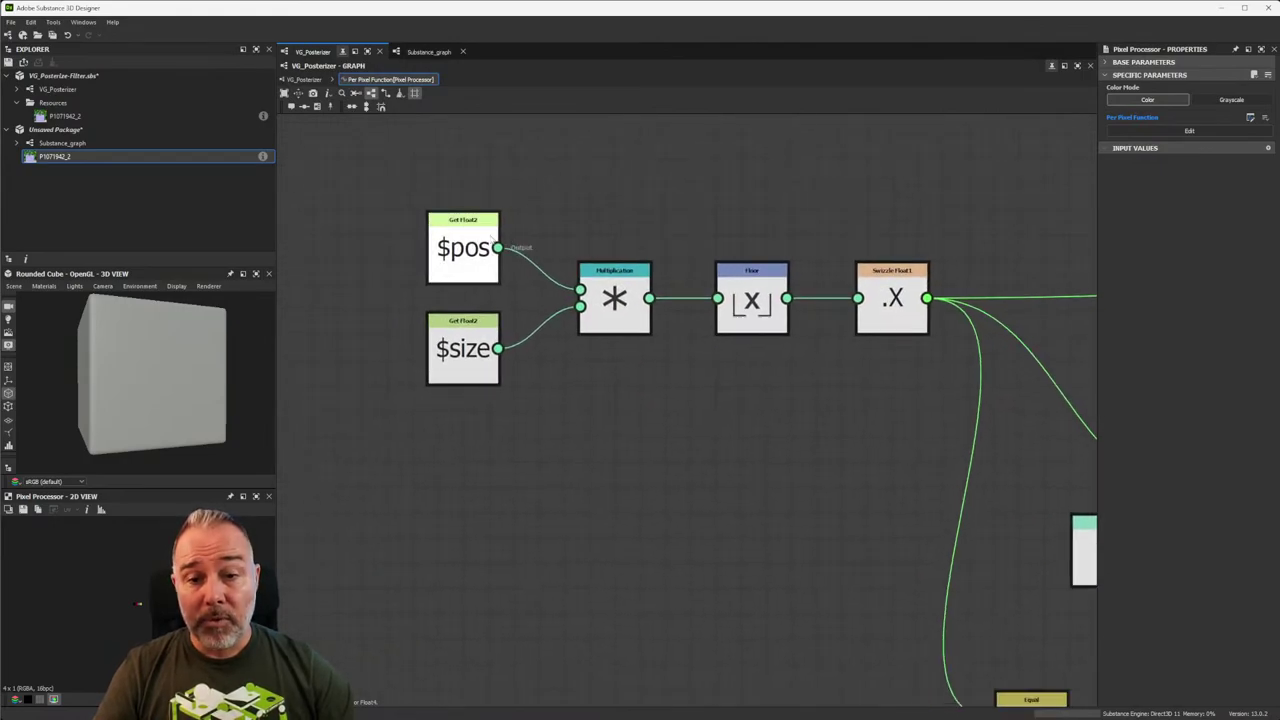
pyautogui.click(435, 236)
pyautogui.click(418, 148)
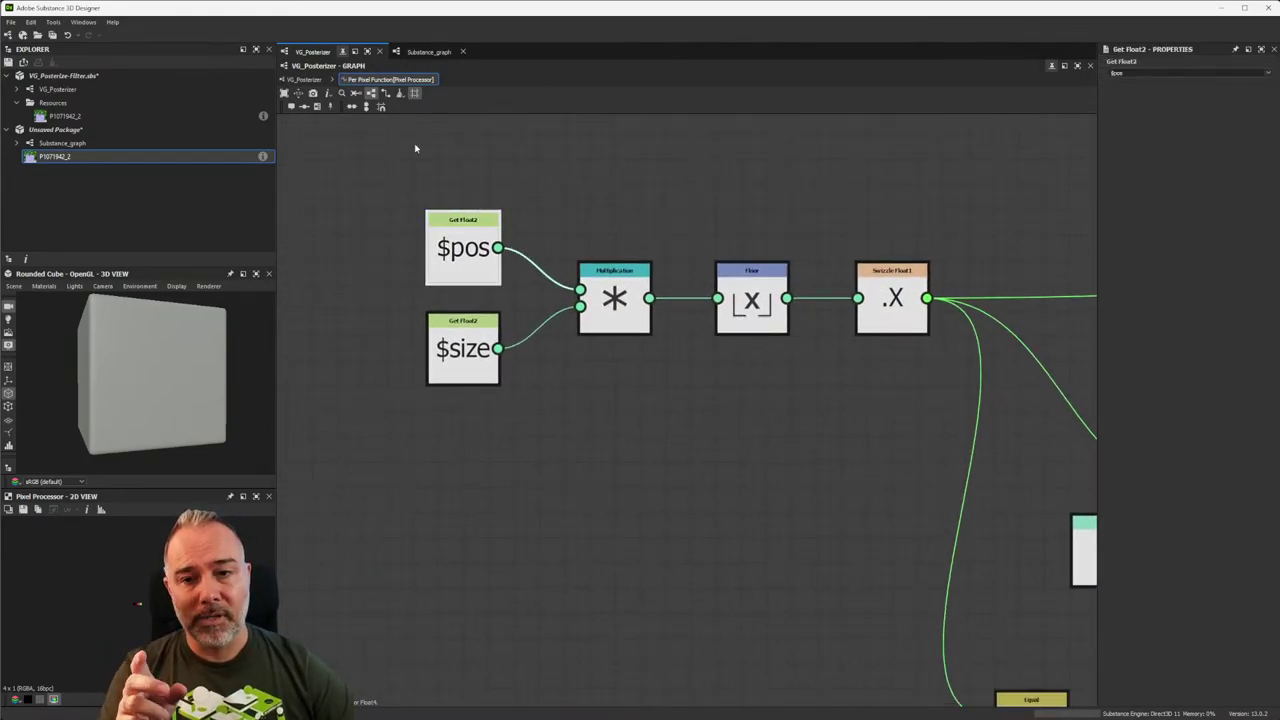
pyautogui.moveTo(418, 148); pyautogui.dragTo(409, 266, button='middle')
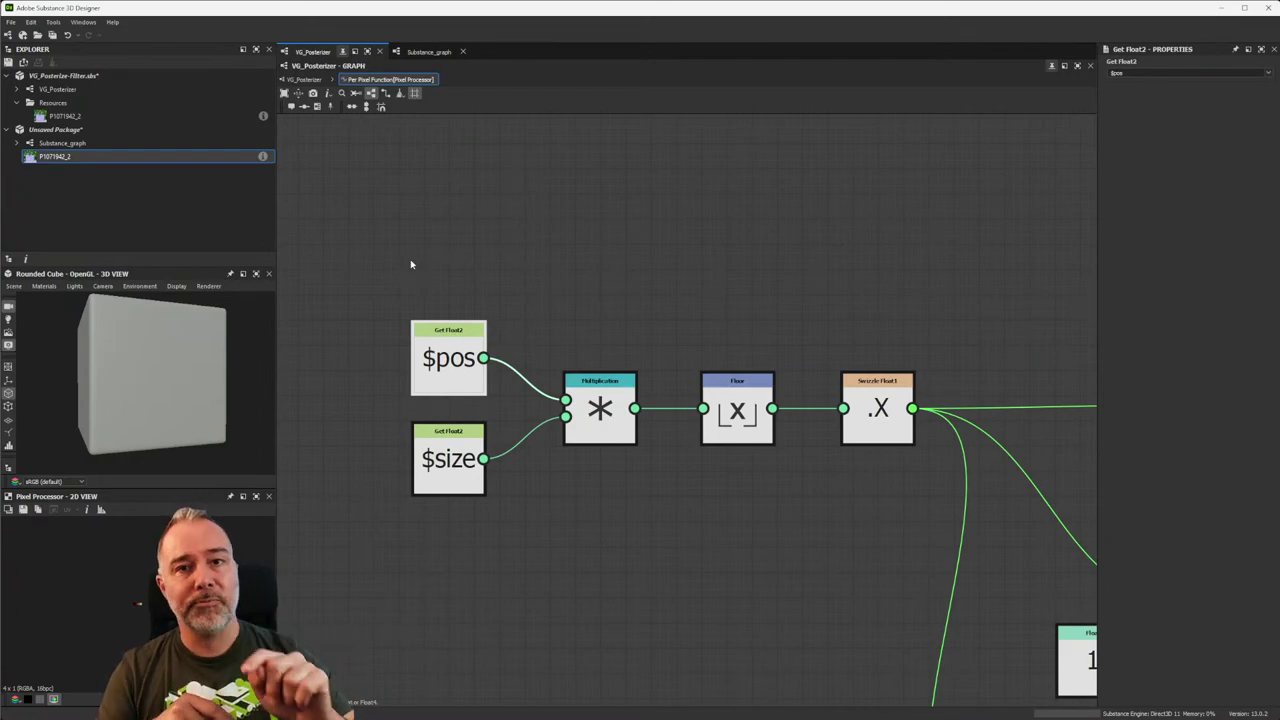
pyautogui.scroll(4, 435, 305)
pyautogui.scroll(-4, 498, 281)
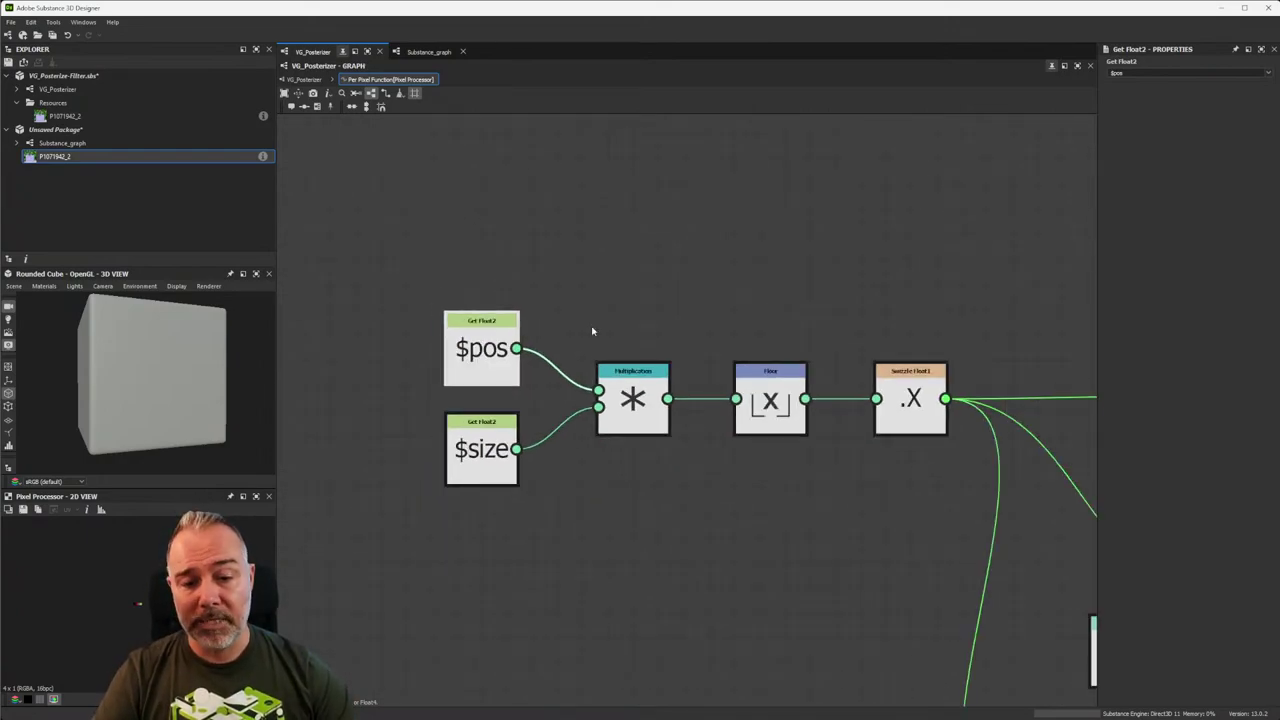
# Inspect the Swizzle, Float, Multiplication and Floor nodes that follow $pos and $size.
pyautogui.moveTo(591, 331); pyautogui.dragTo(535, 253, button='middle')
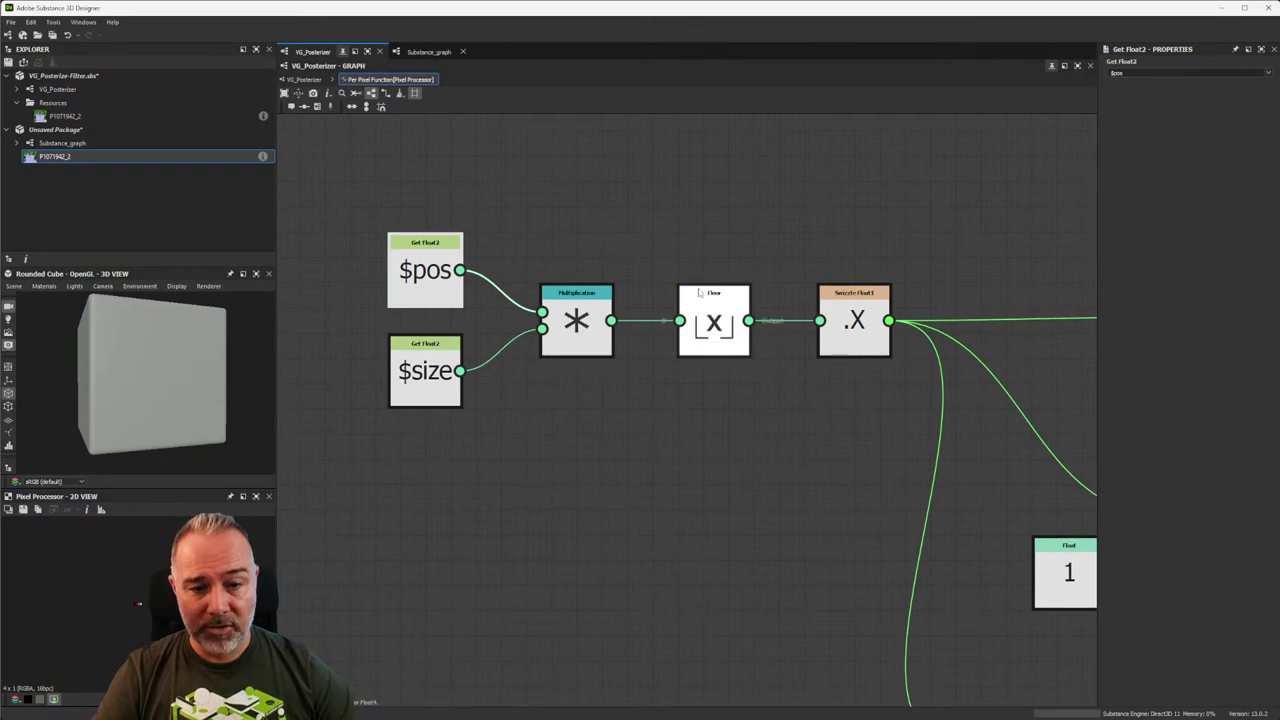
pyautogui.moveTo(628, 312); pyautogui.dragTo(697, 293, button='middle')
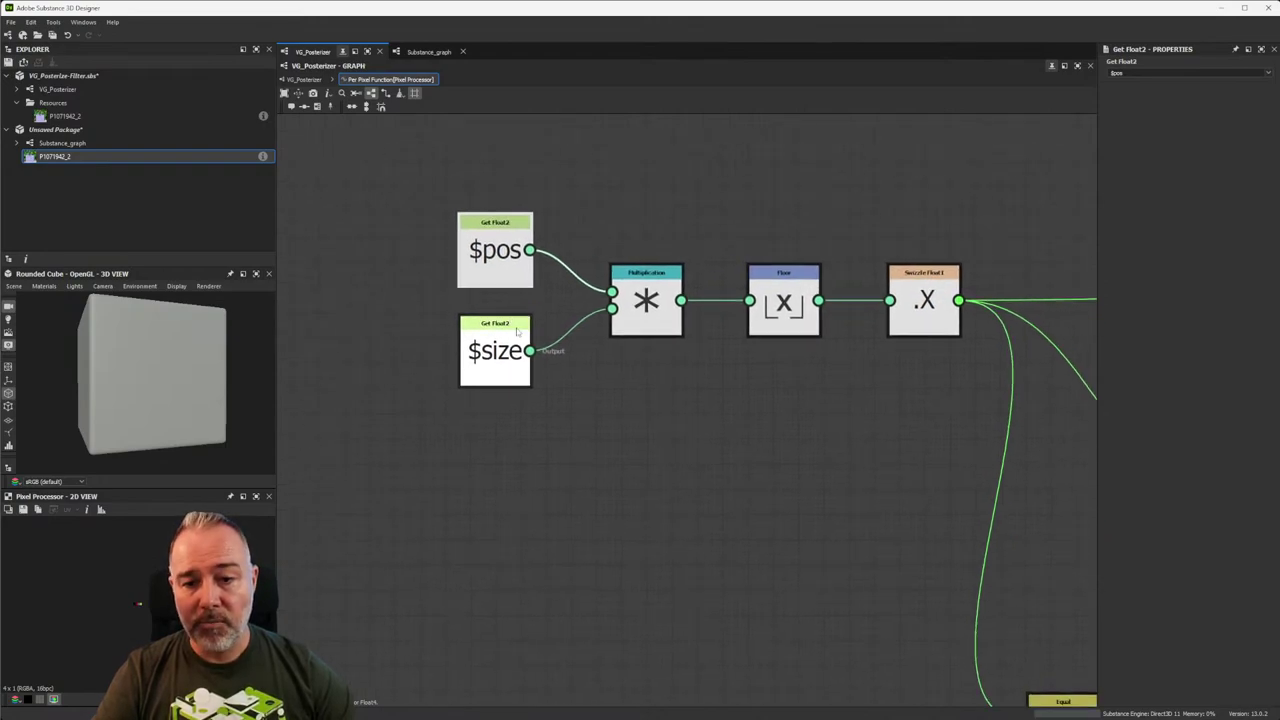
pyautogui.scroll(2, 520, 357)
pyautogui.scroll(-1, 520, 357)
pyautogui.moveTo(520, 357); pyautogui.dragTo(504, 365, button='middle')
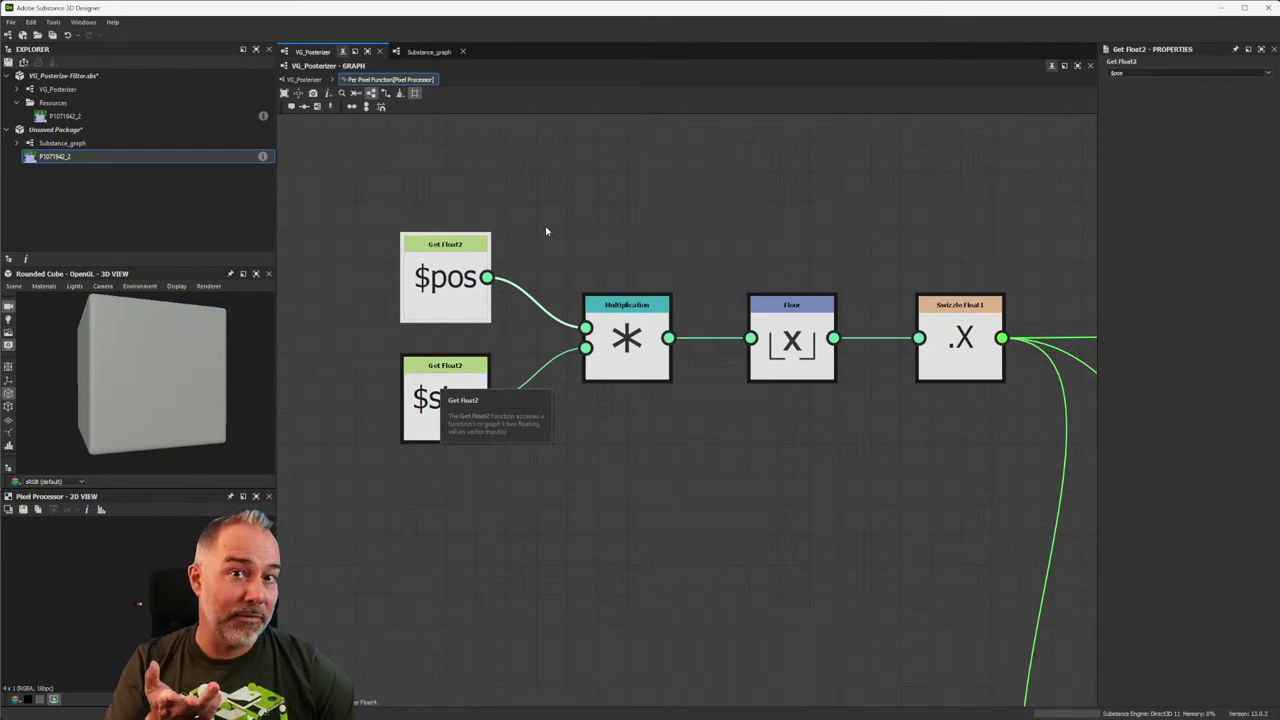
pyautogui.moveTo(614, 246); pyautogui.dragTo(574, 200, button='middle')
pyautogui.scroll(-2, 586, 223)
pyautogui.scroll(2, 663, 237)
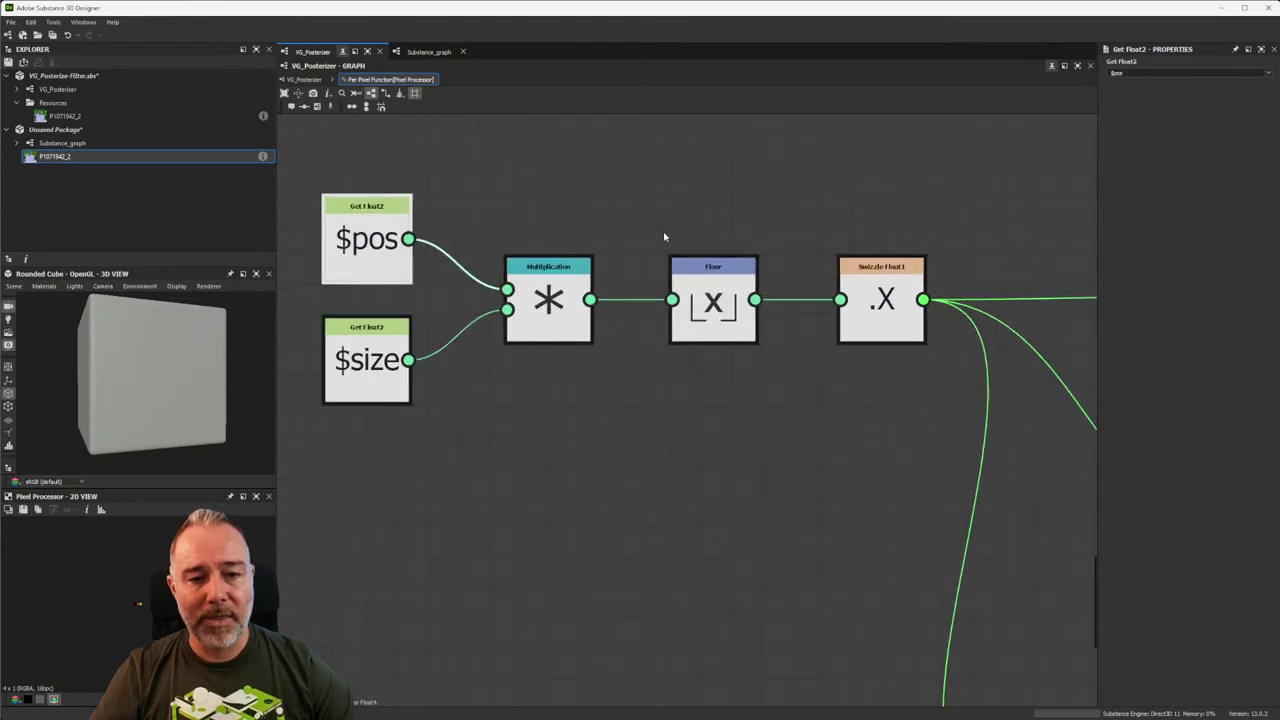
pyautogui.moveTo(664, 237); pyautogui.dragTo(784, 381)
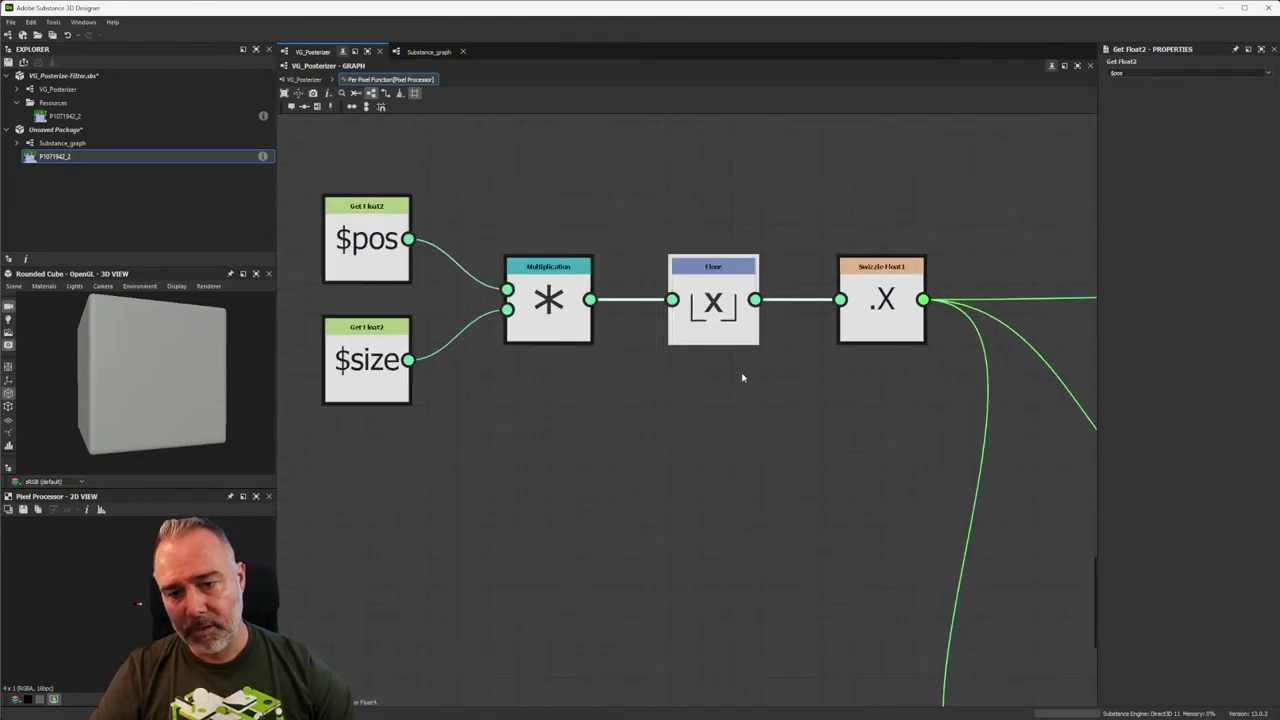
pyautogui.scroll(-2, 742, 377)
pyautogui.moveTo(443, 247); pyautogui.dragTo(752, 441)
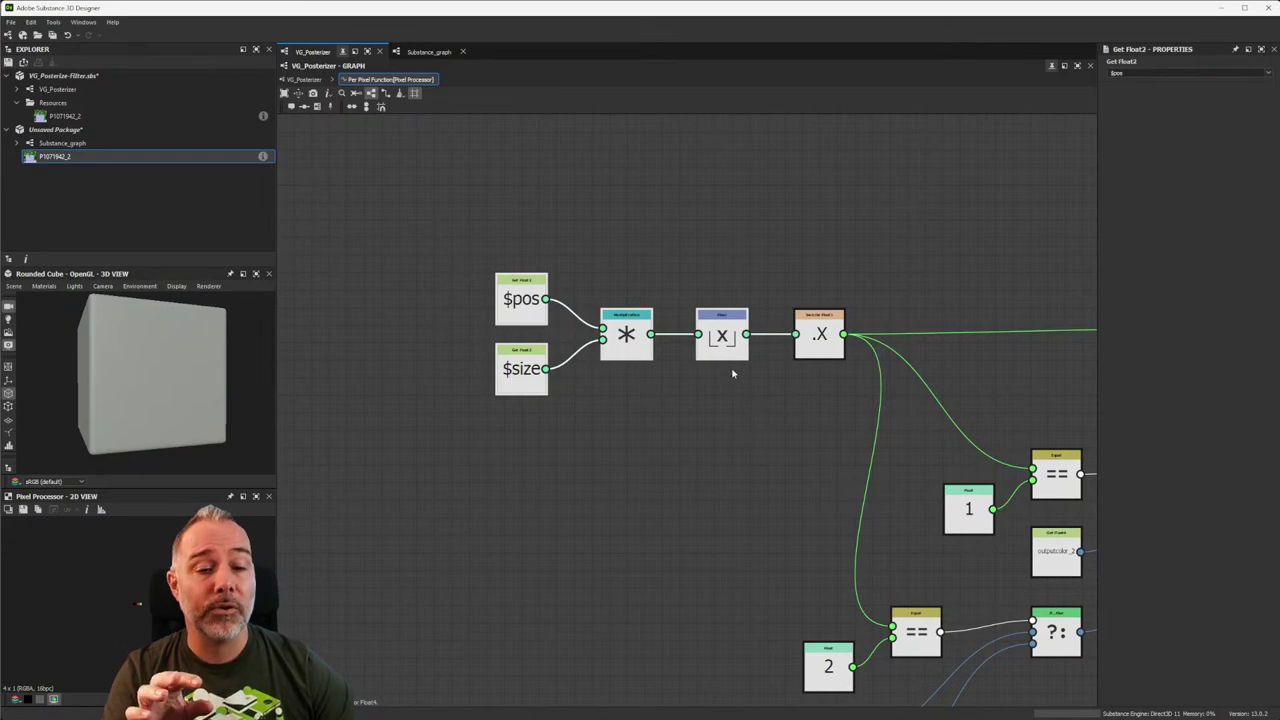
pyautogui.scroll(3, 732, 373)
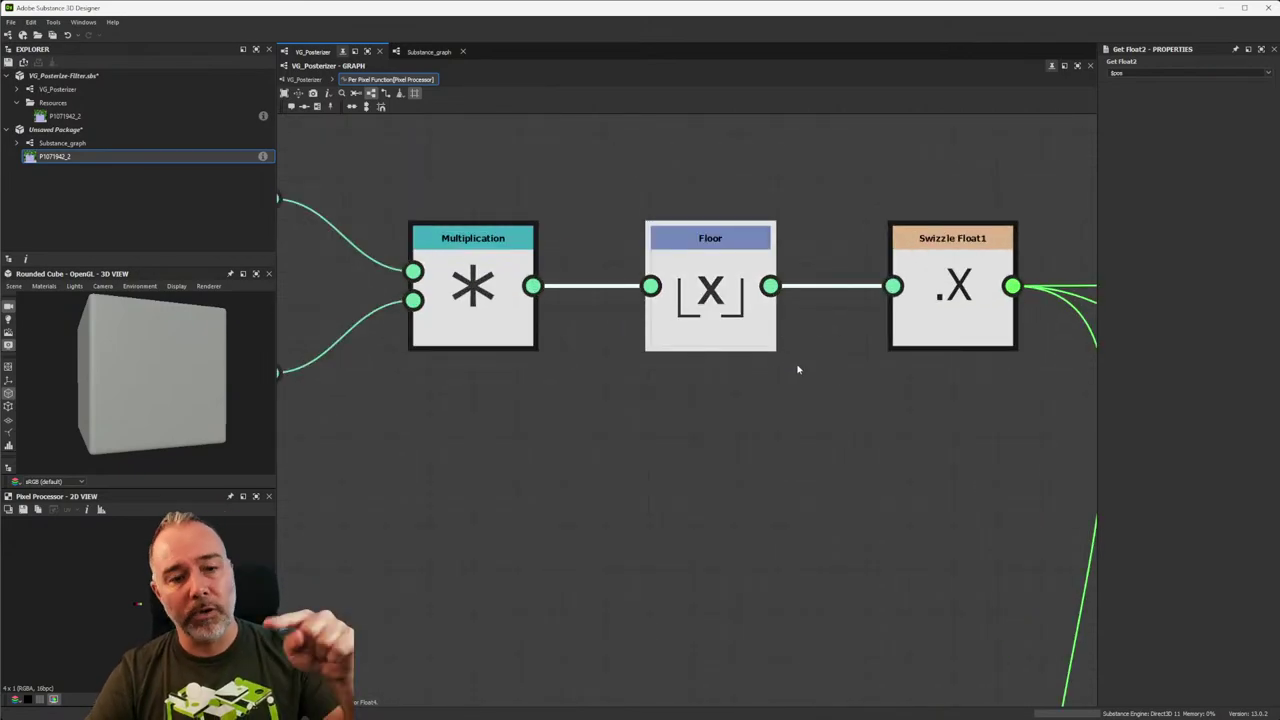
pyautogui.scroll(-5, 797, 366)
# Review the Equal comparison, Float and Get Float4 selection nodes.
pyautogui.moveTo(932, 489); pyautogui.dragTo(583, 395, button='middle')
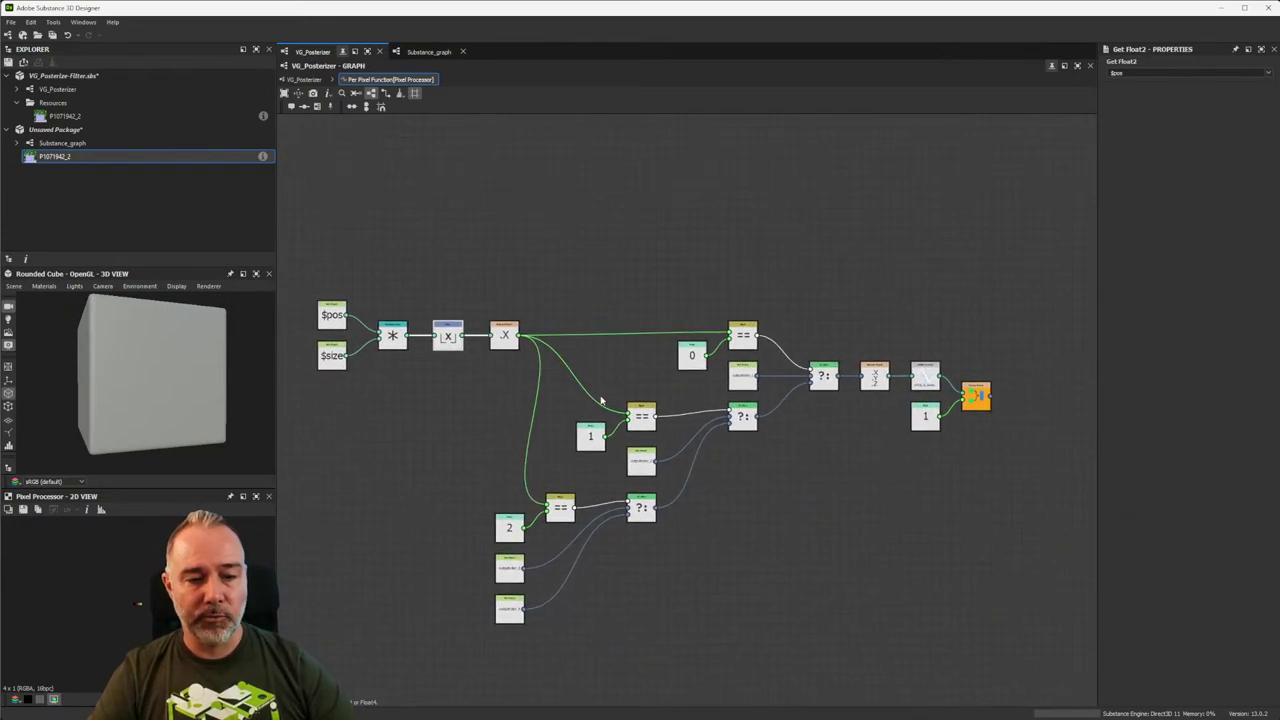
pyautogui.scroll(2, 694, 426)
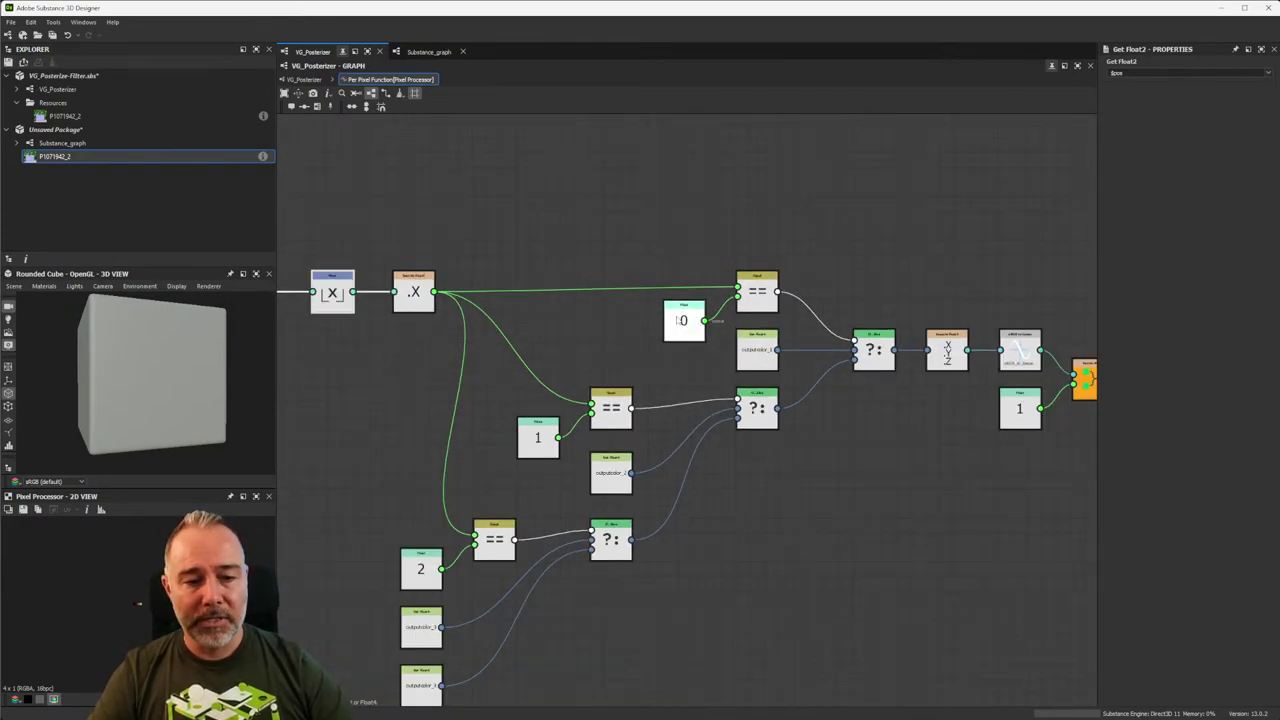
pyautogui.scroll(4, 815, 300)
pyautogui.moveTo(763, 310); pyautogui.dragTo(623, 412)
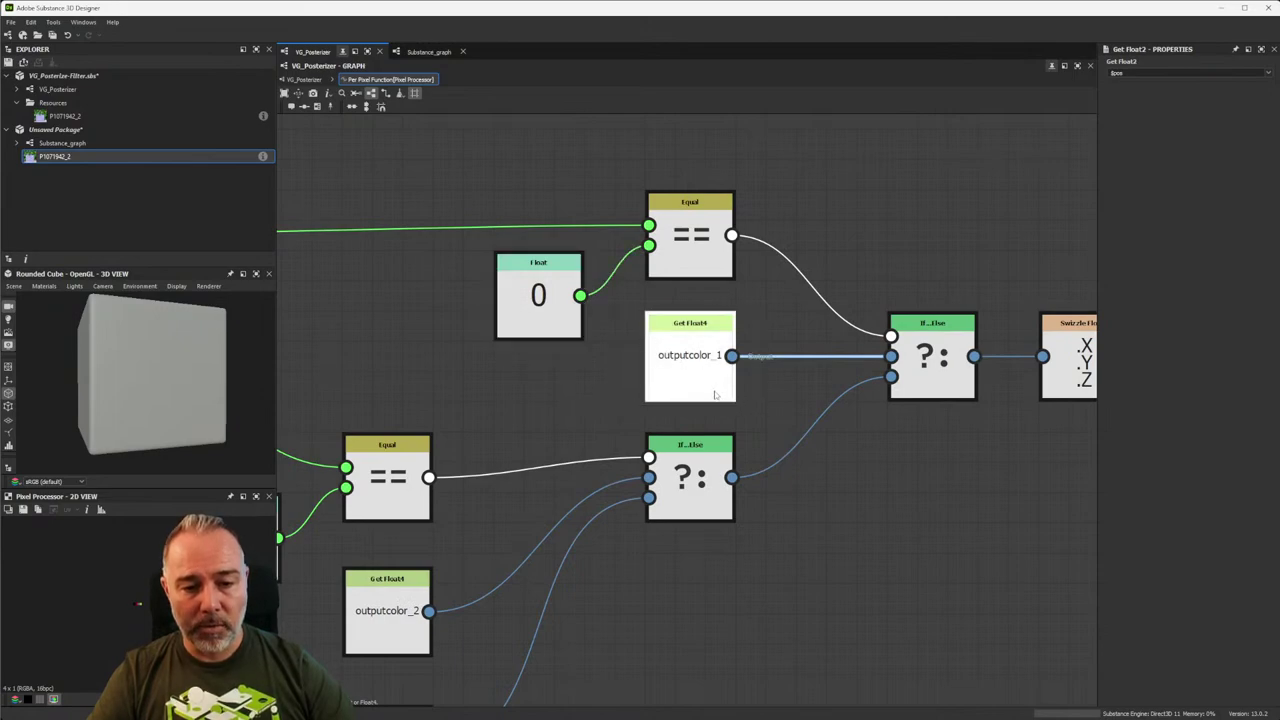
pyautogui.scroll(-5, 718, 392)
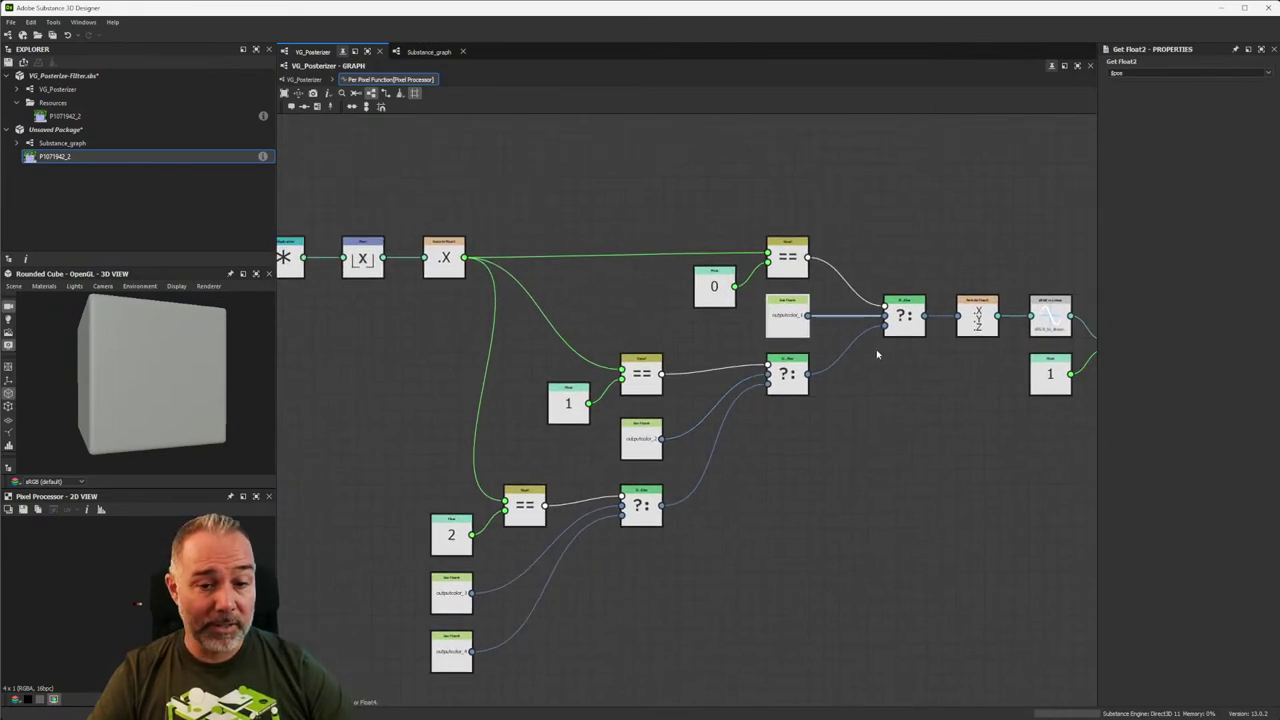
pyautogui.moveTo(700, 398); pyautogui.dragTo(717, 355, button='middle')
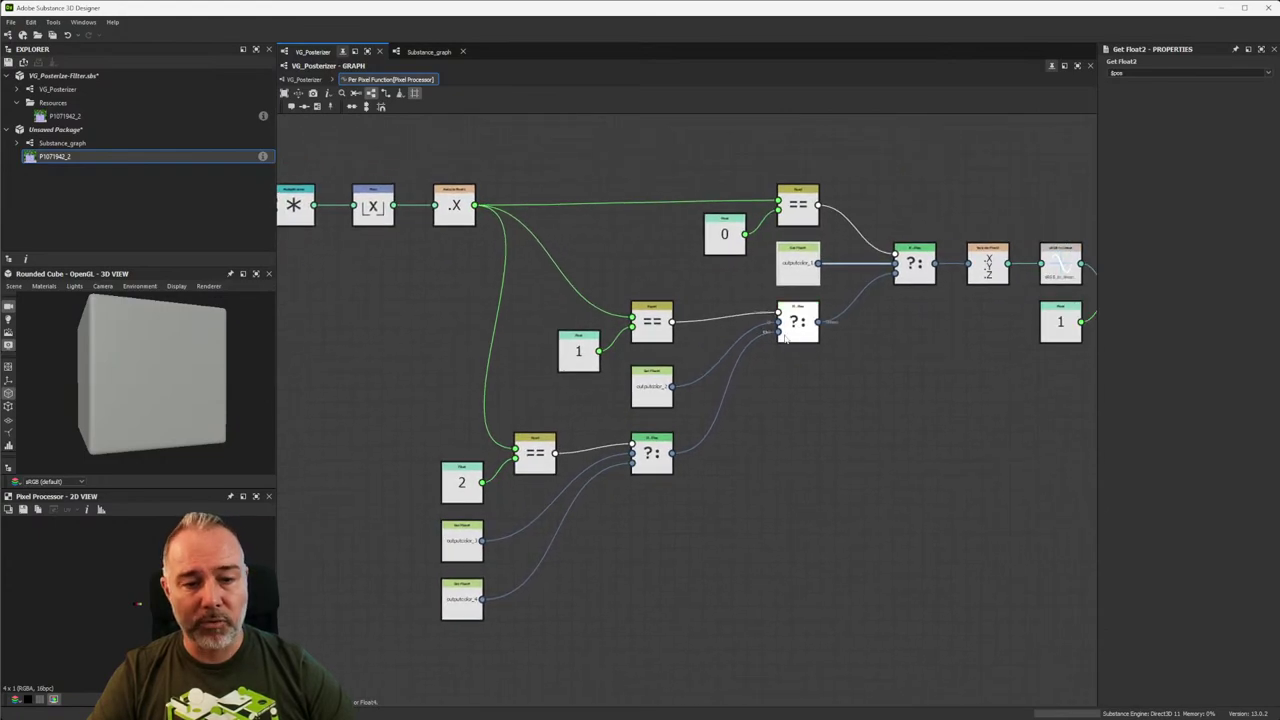
pyautogui.scroll(3, 717, 355)
# Inspect the lower If...Else branches using outputcolor_2, outputcolor_3 and outputcolor_4.
pyautogui.moveTo(720, 440); pyautogui.dragTo(781, 369, button='middle')
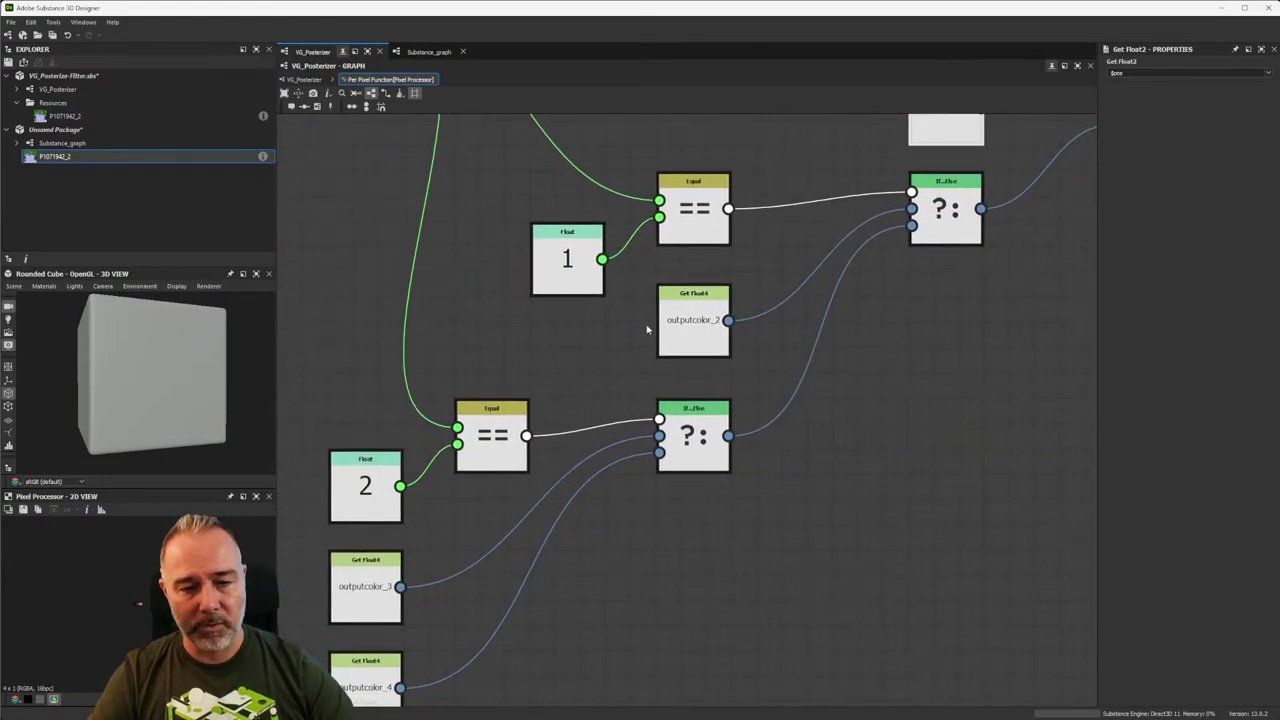
pyautogui.click(690, 322)
pyautogui.scroll(-6, 825, 402)
pyautogui.scroll(4, 808, 371)
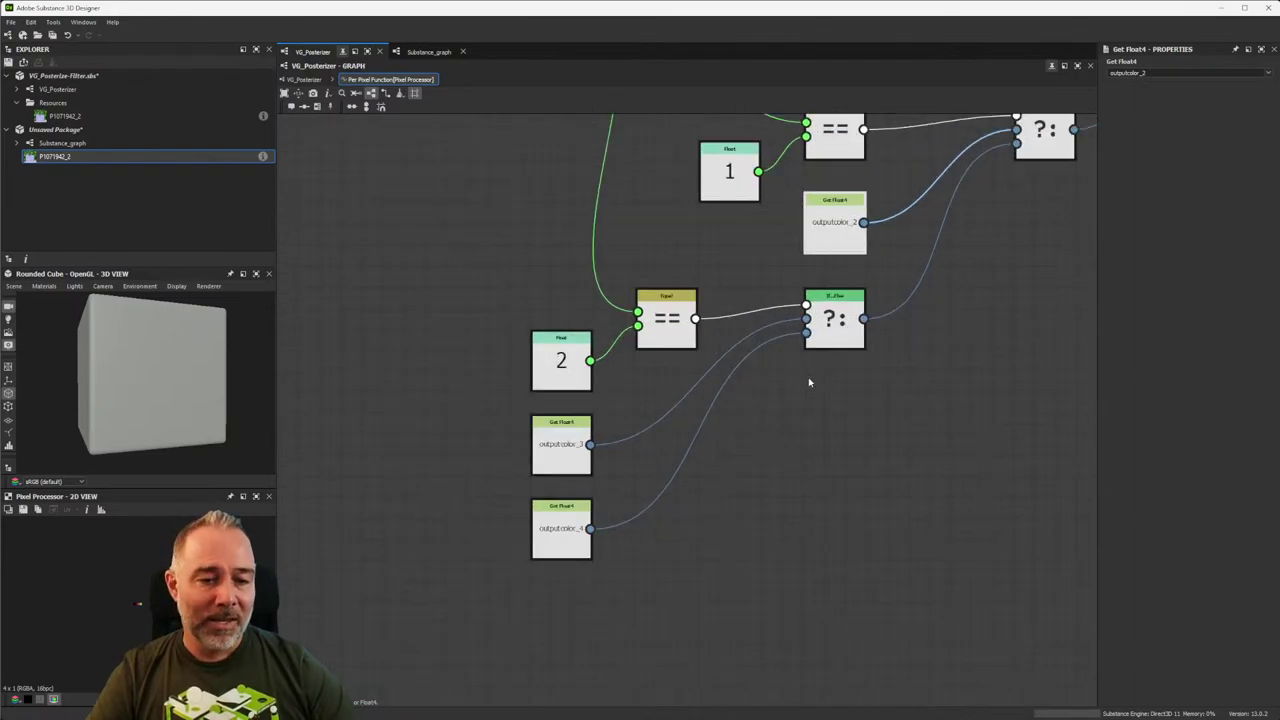
pyautogui.moveTo(786, 374); pyautogui.dragTo(837, 340, button='middle')
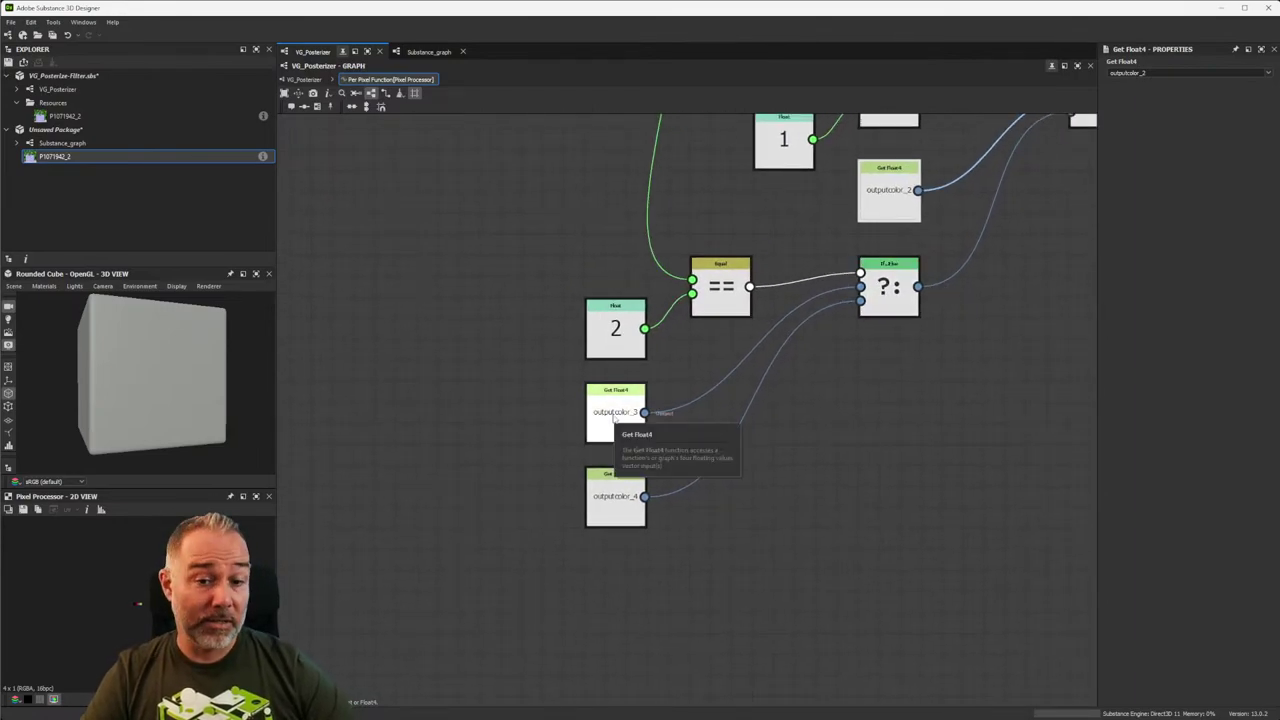
pyautogui.scroll(-5, 597, 508)
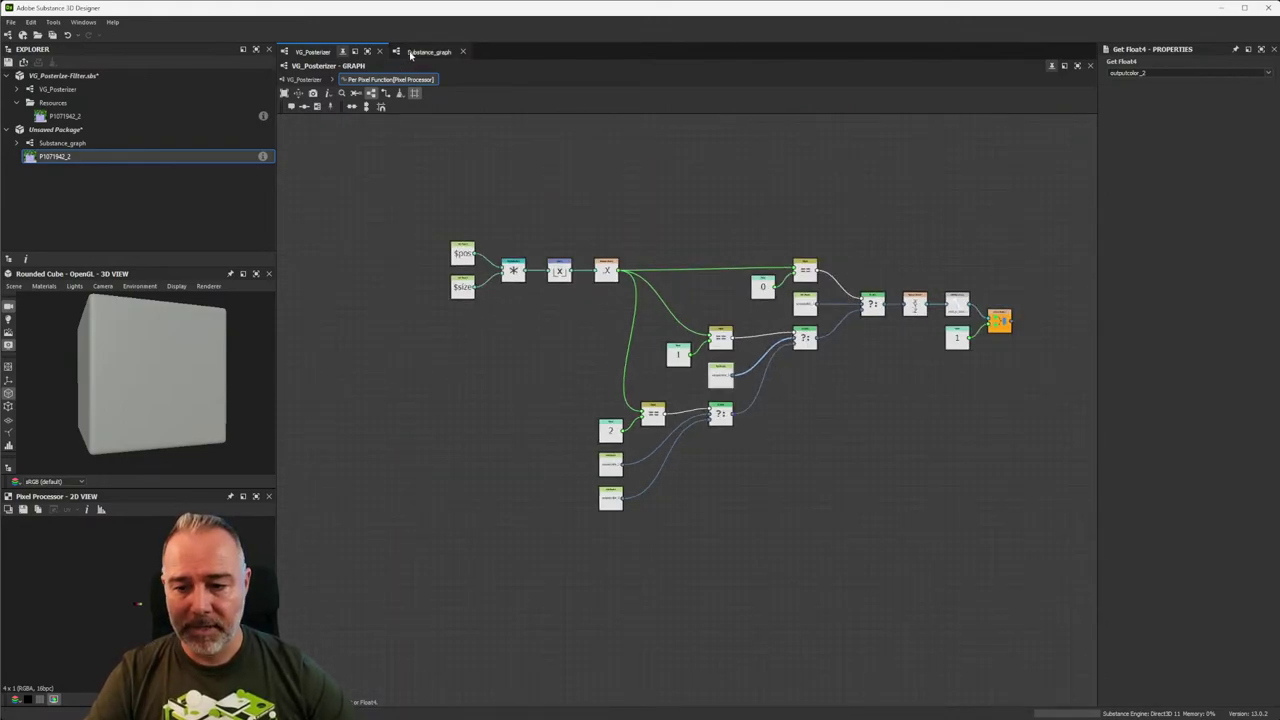
pyautogui.scroll(5, 147, 612)
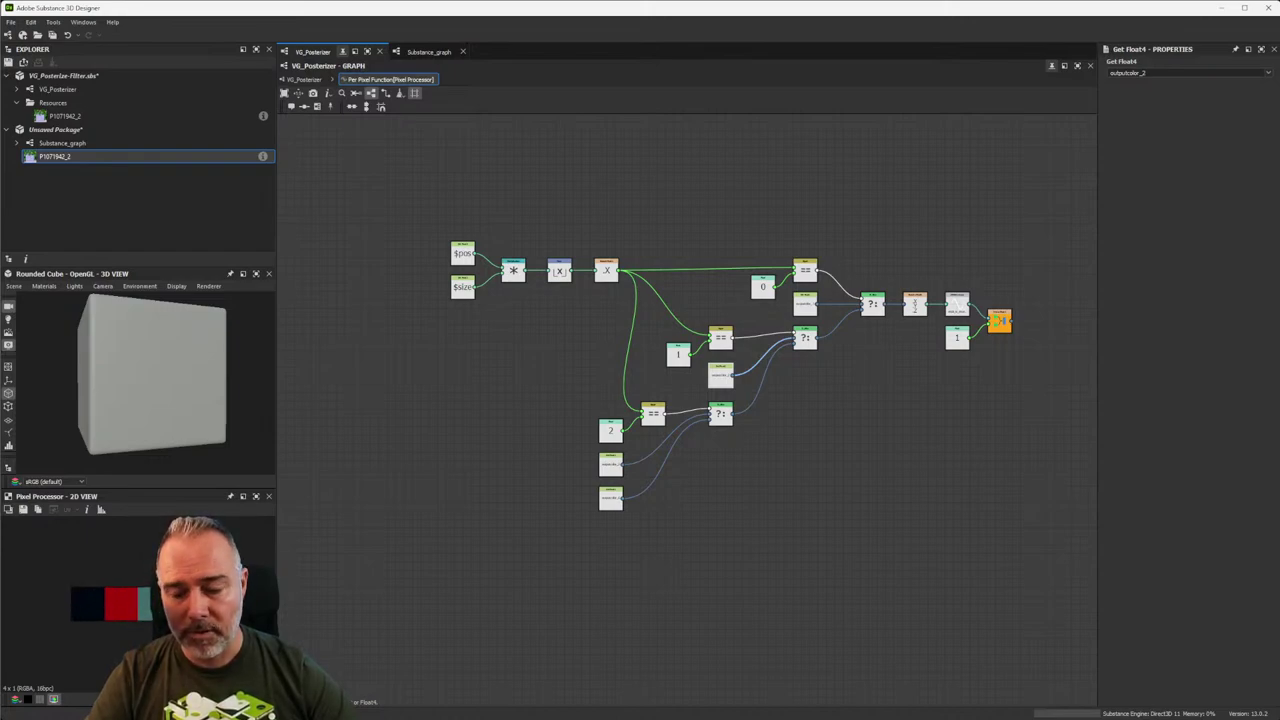
# Switch to Substance_graph and centre its node network.
pyautogui.click(423, 51)
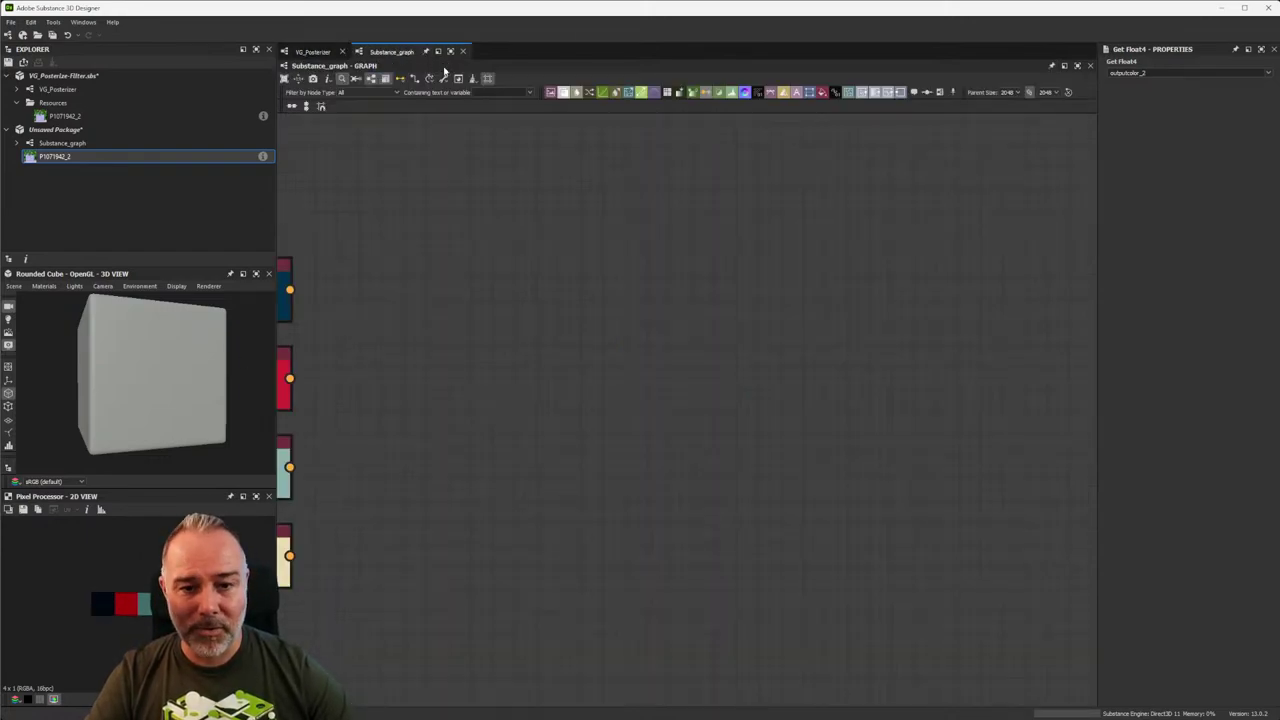
pyautogui.scroll(-3, 380, 200)
pyautogui.moveTo(380, 200); pyautogui.dragTo(666, 338, button='middle')
# Back in VG_Posterizer, open the 2048x1 Pixel Processor's function and frame its whole chain.
pyautogui.click(312, 51)
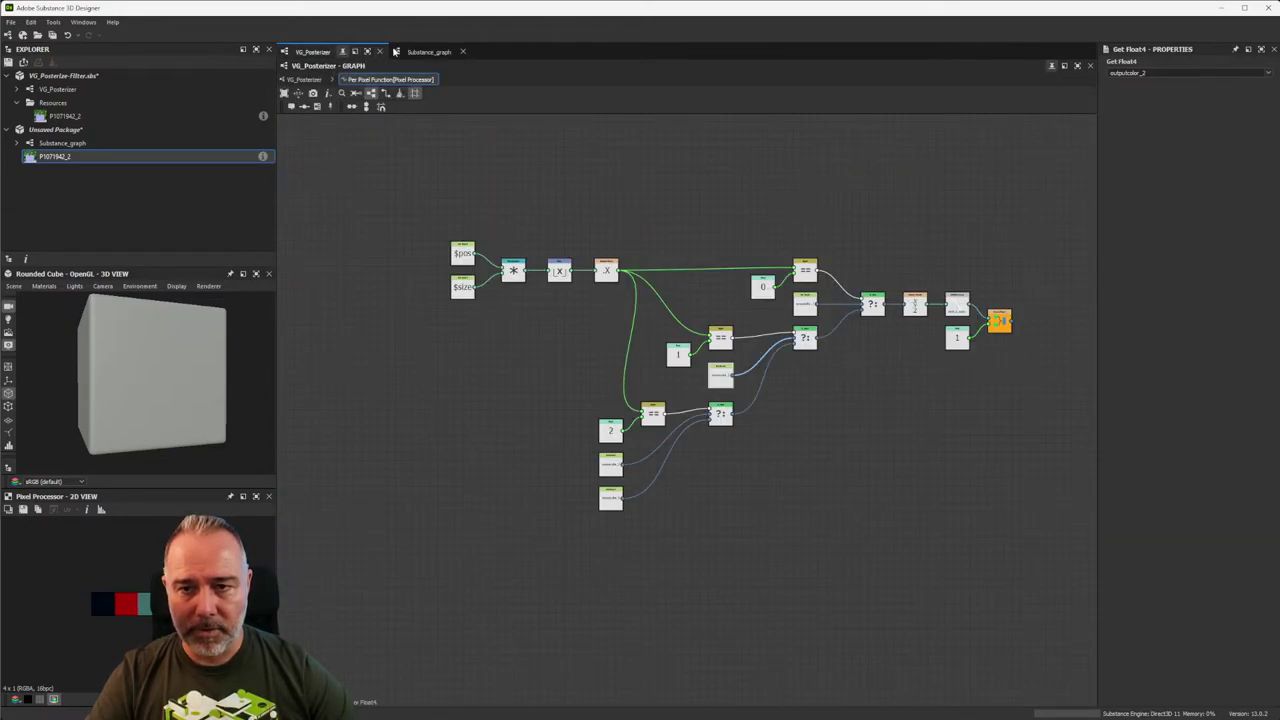
pyautogui.click(304, 79)
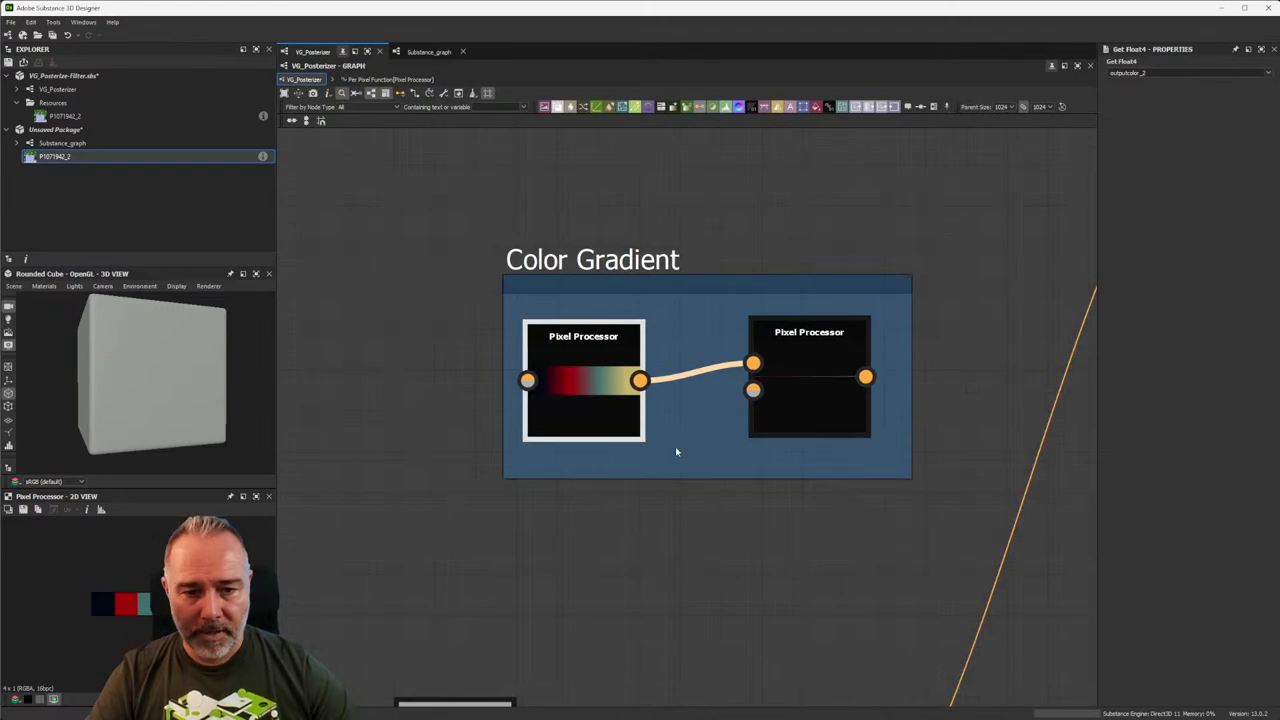
pyautogui.moveTo(791, 389); pyautogui.dragTo(678, 376, button='middle')
pyautogui.click(678, 375)
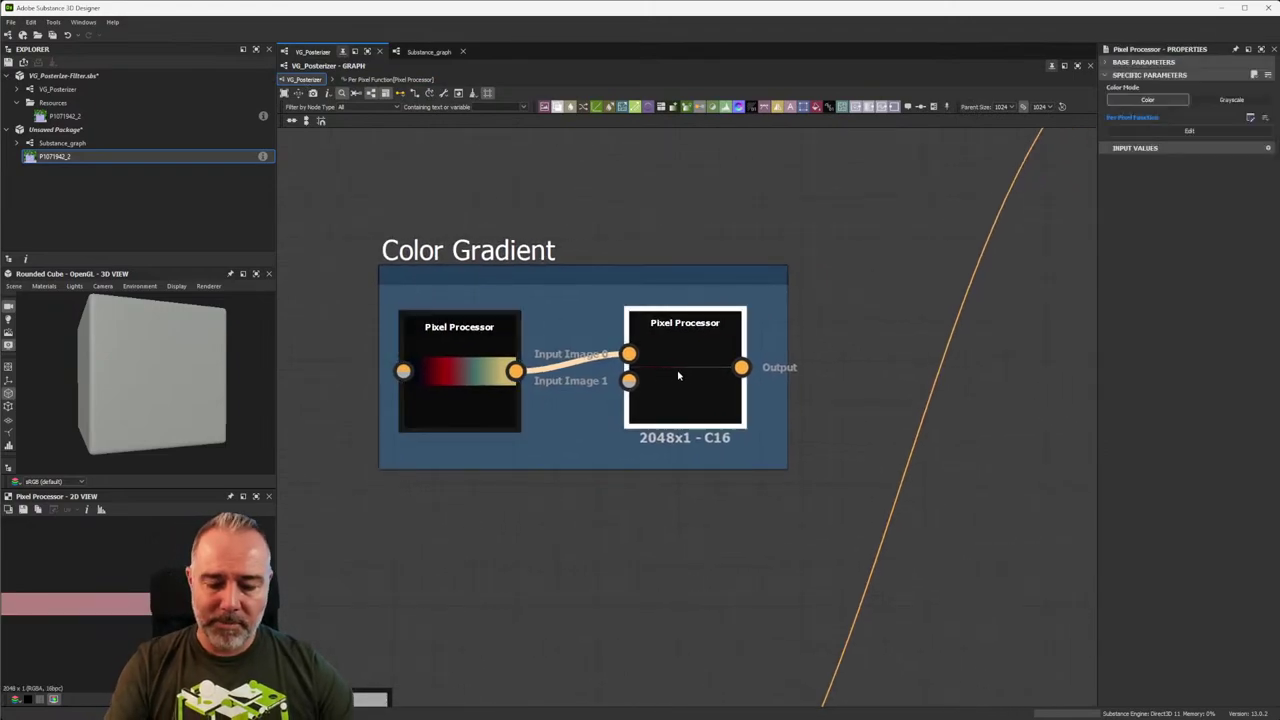
pyautogui.doubleClick(678, 375)
pyautogui.scroll(5, 832, 331)
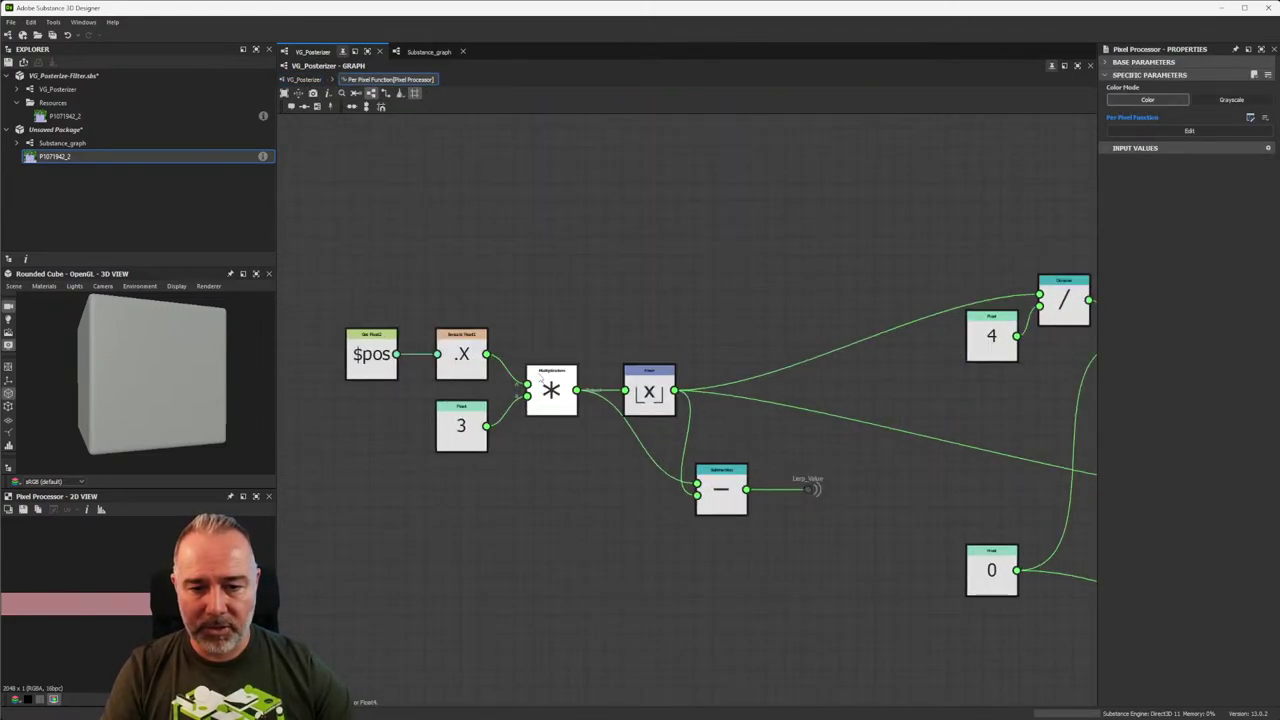
pyautogui.moveTo(864, 340); pyautogui.dragTo(551, 314, button='middle')
pyautogui.scroll(-3, 666, 329)
pyautogui.moveTo(666, 329); pyautogui.dragTo(614, 289, button='middle')
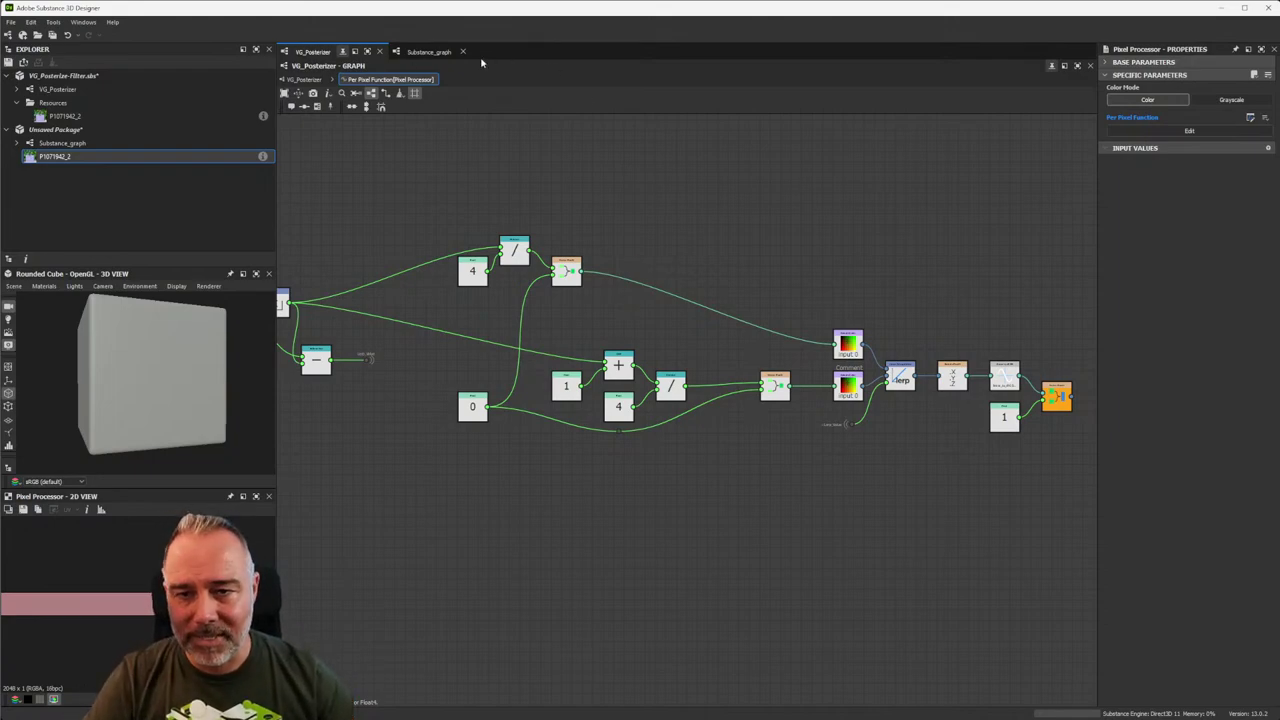
# Collapse the docked VG_Posterizer panel so Substance_graph fills the graph area.
pyautogui.moveTo(312, 51); pyautogui.dragTo(130, 350)
pyautogui.moveTo(100, 75); pyautogui.dragTo(177, 190)
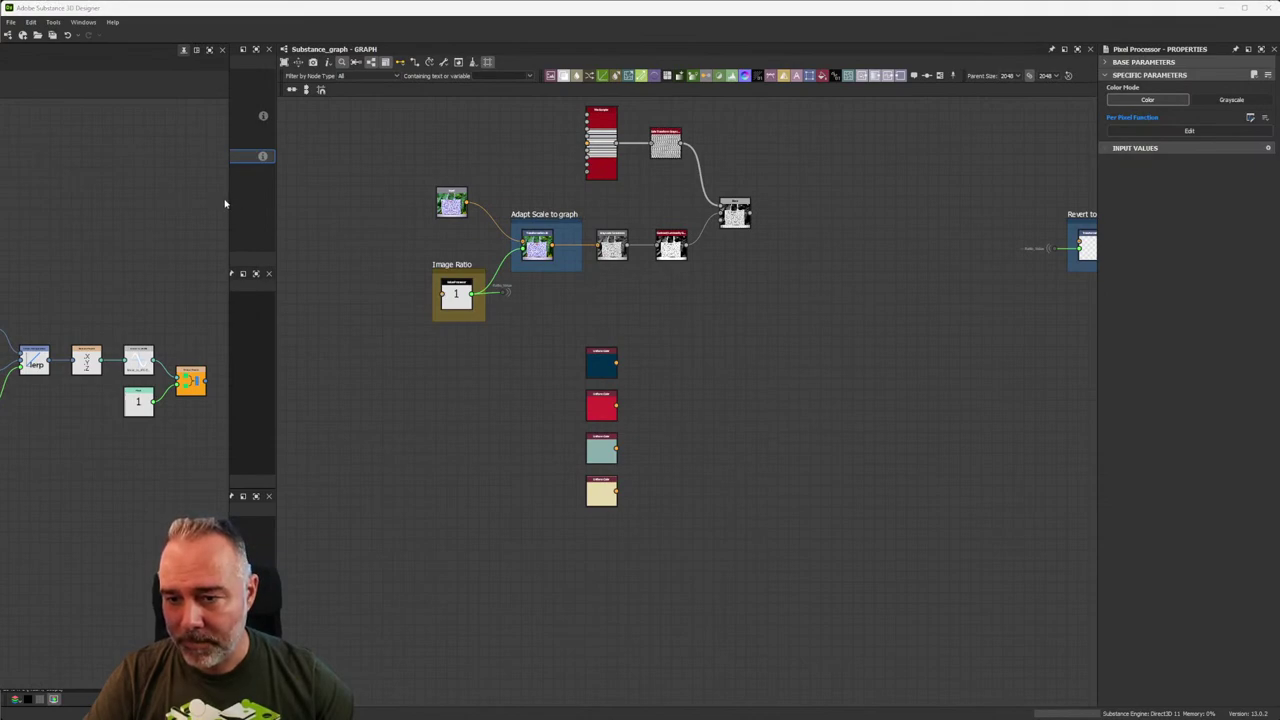
pyautogui.moveTo(229, 197); pyautogui.dragTo(3, 187)
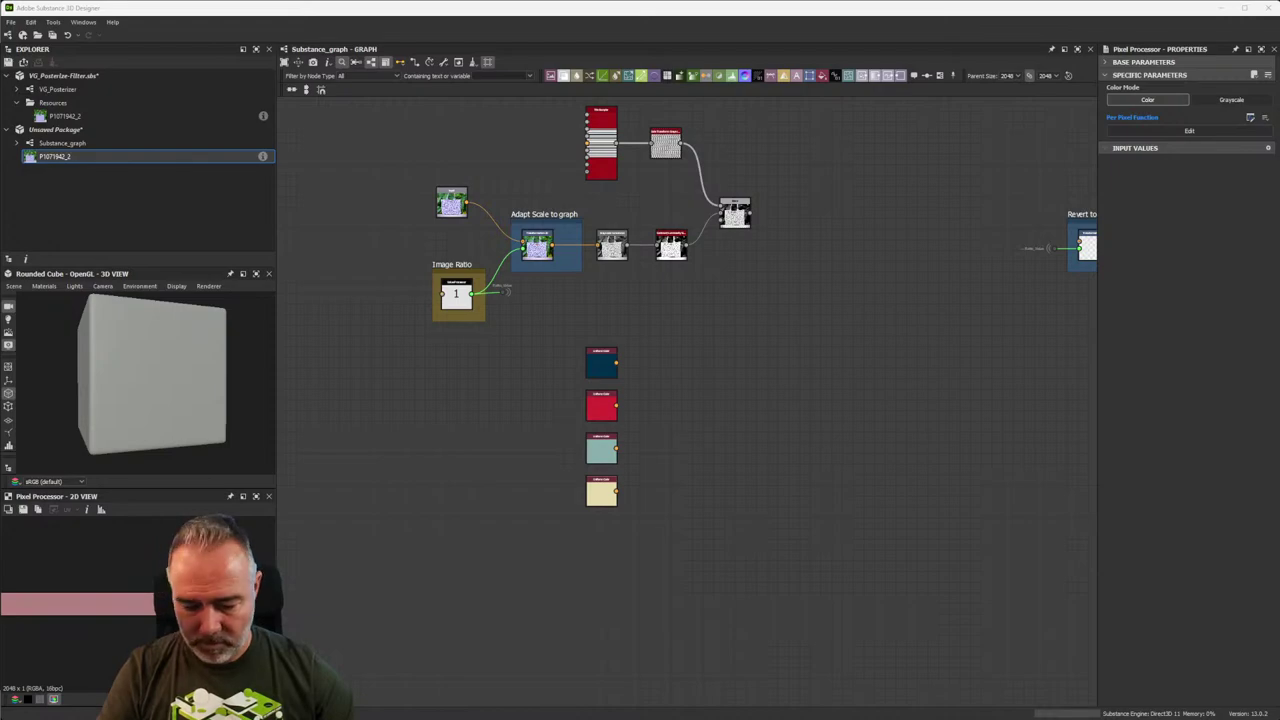
# Paste the copied colour, gradient, Blend and Pixel Processor nodes near the Revert to original scale frame.
pyautogui.moveTo(921, 445); pyautogui.dragTo(803, 450, button='middle')
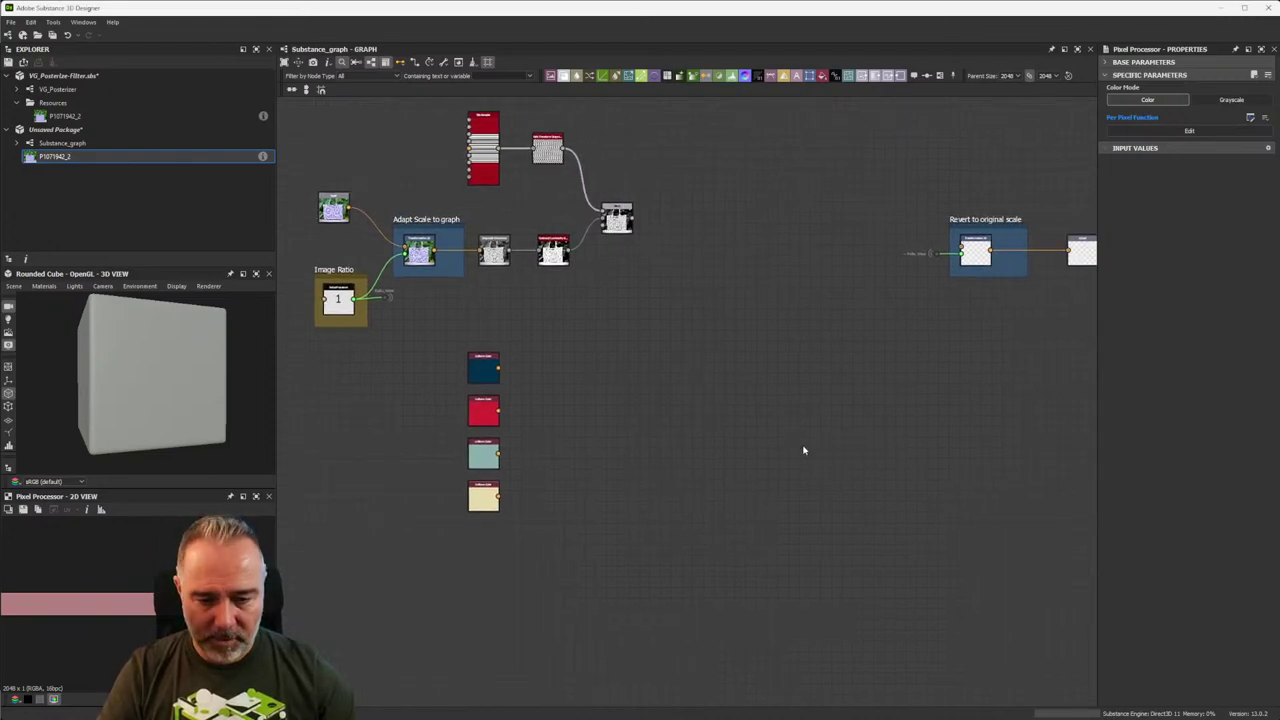
pyautogui.hotkey('ctrl', 'v')
pyautogui.moveTo(448, 346); pyautogui.dragTo(525, 530)
pyautogui.click(567, 303)
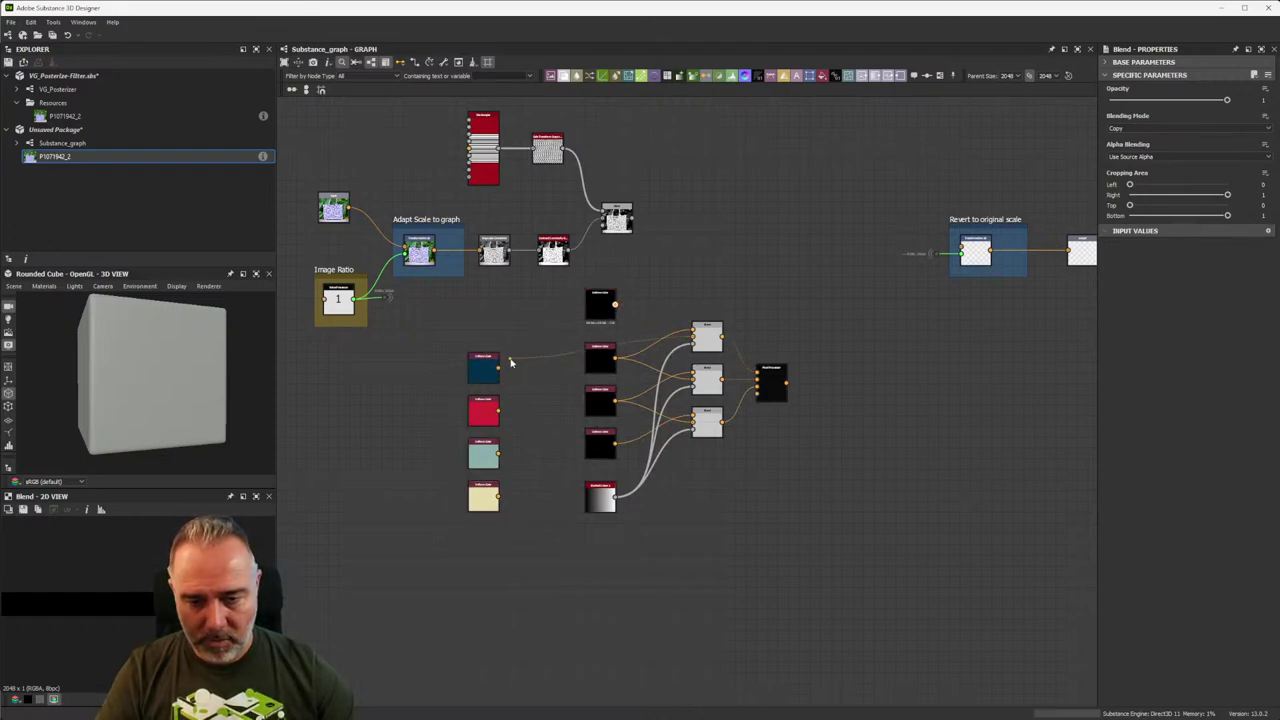
# Wire the dark blue, red and teal colour outputs directly into the Blend chain.
pyautogui.moveTo(497, 368); pyautogui.dragTo(587, 352)
pyautogui.moveTo(497, 410); pyautogui.dragTo(588, 400)
pyautogui.moveTo(498, 453); pyautogui.dragTo(605, 446)
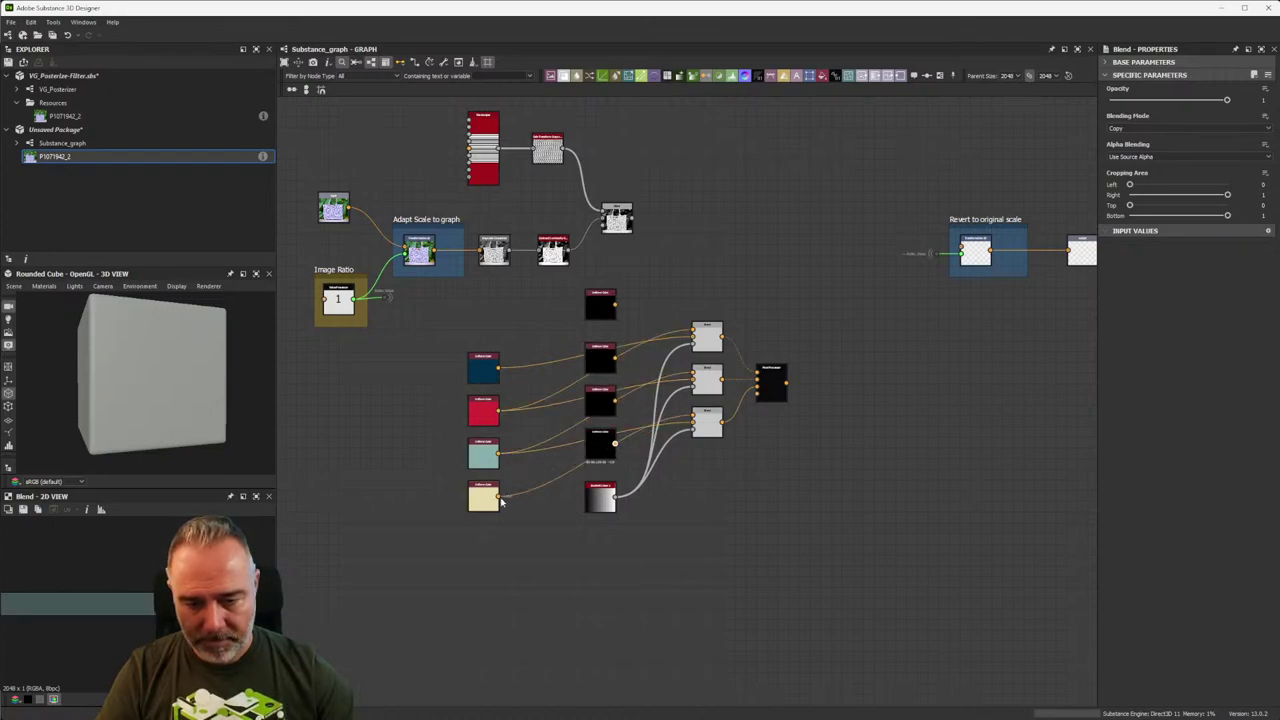
# Delete the four black placeholder colour nodes and move the swatches closer to the Blends.
pyautogui.moveTo(607, 318); pyautogui.dragTo(600, 452)
pyautogui.press('Delete')
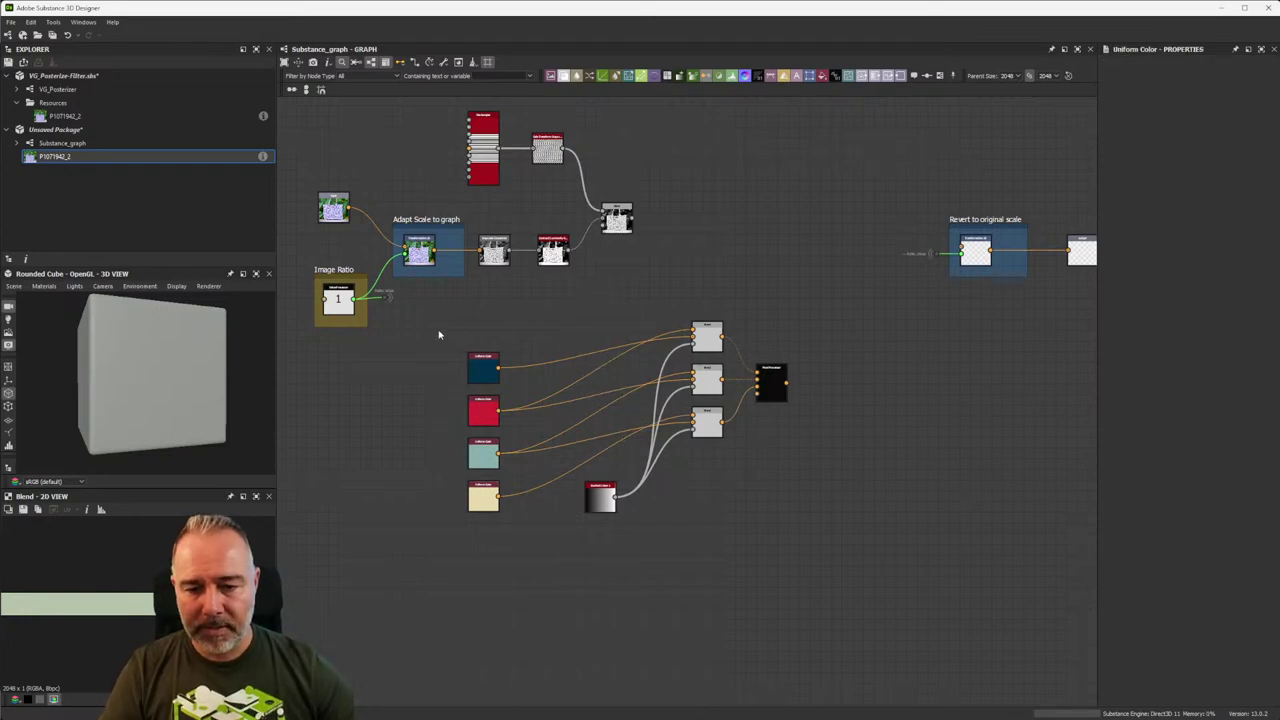
pyautogui.moveTo(438, 335); pyautogui.dragTo(604, 447)
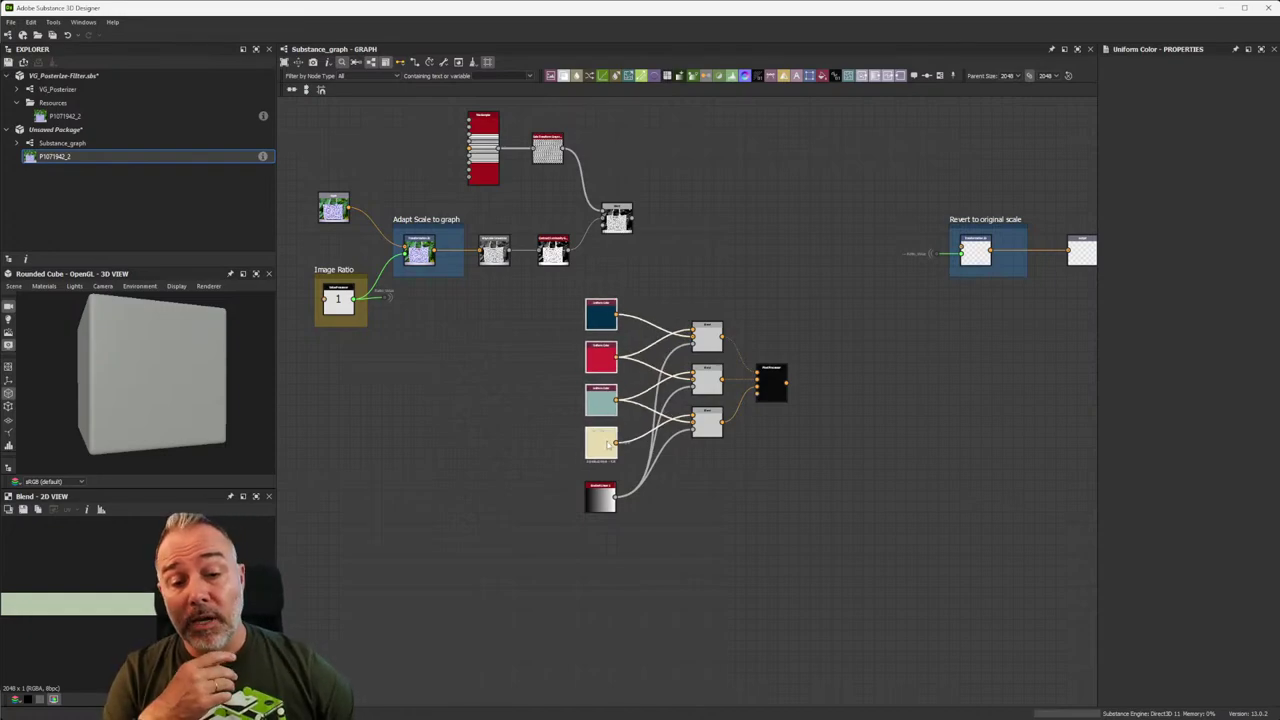
pyautogui.scroll(3, 658, 425)
pyautogui.scroll(2, 658, 425)
pyautogui.scroll(-4, 658, 425)
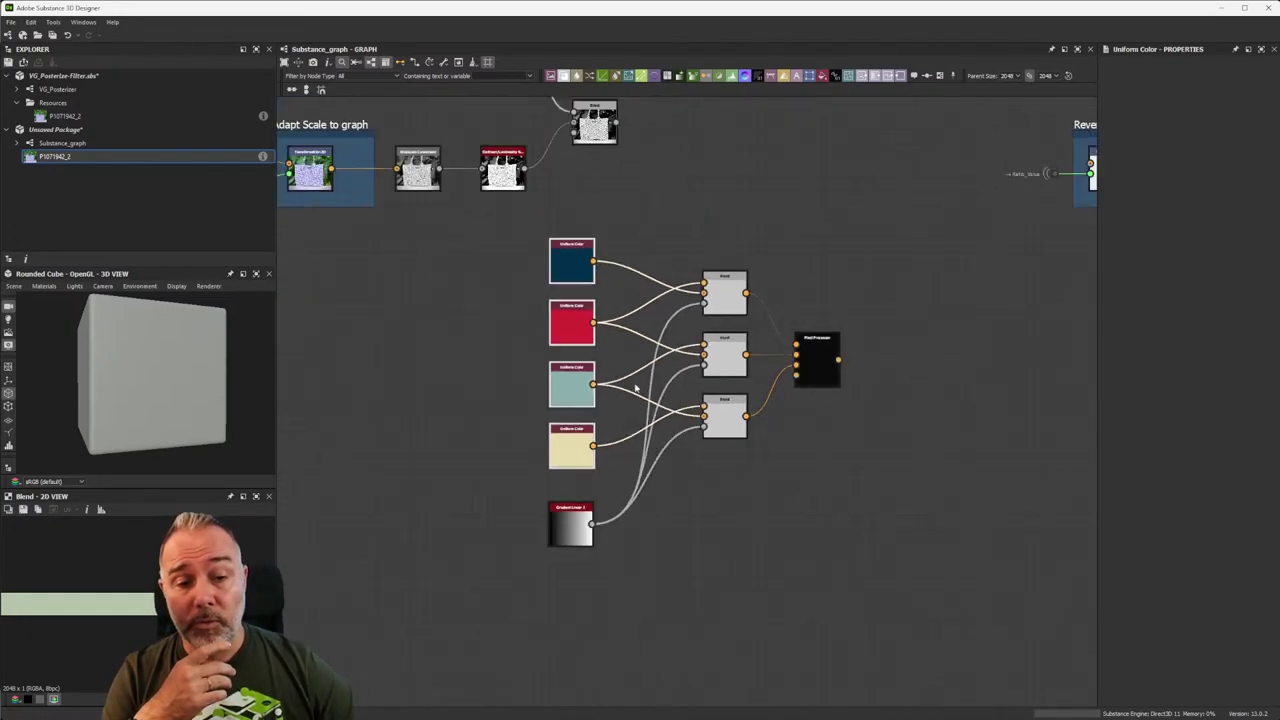
pyautogui.click(811, 352)
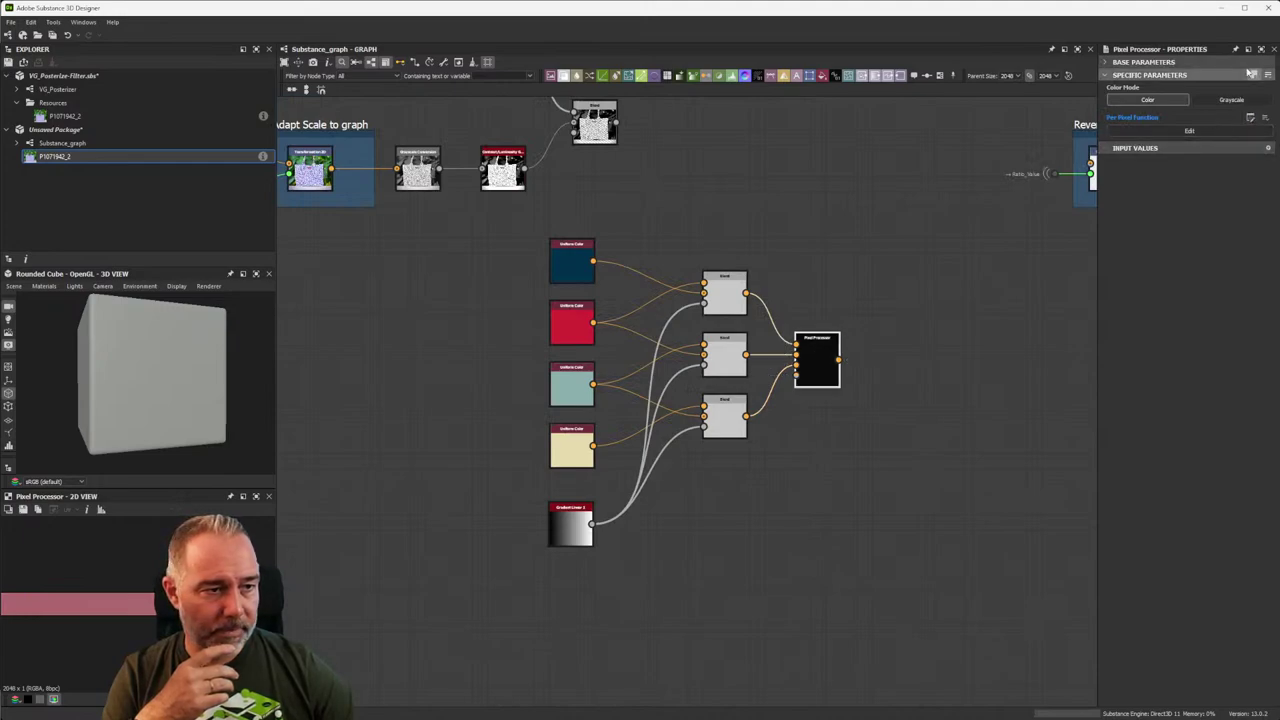
# Give the Pixel Processor a full-size output height in Base Parameters.
pyautogui.click(1175, 64)
pyautogui.moveTo(1155, 101); pyautogui.dragTo(1174, 99)
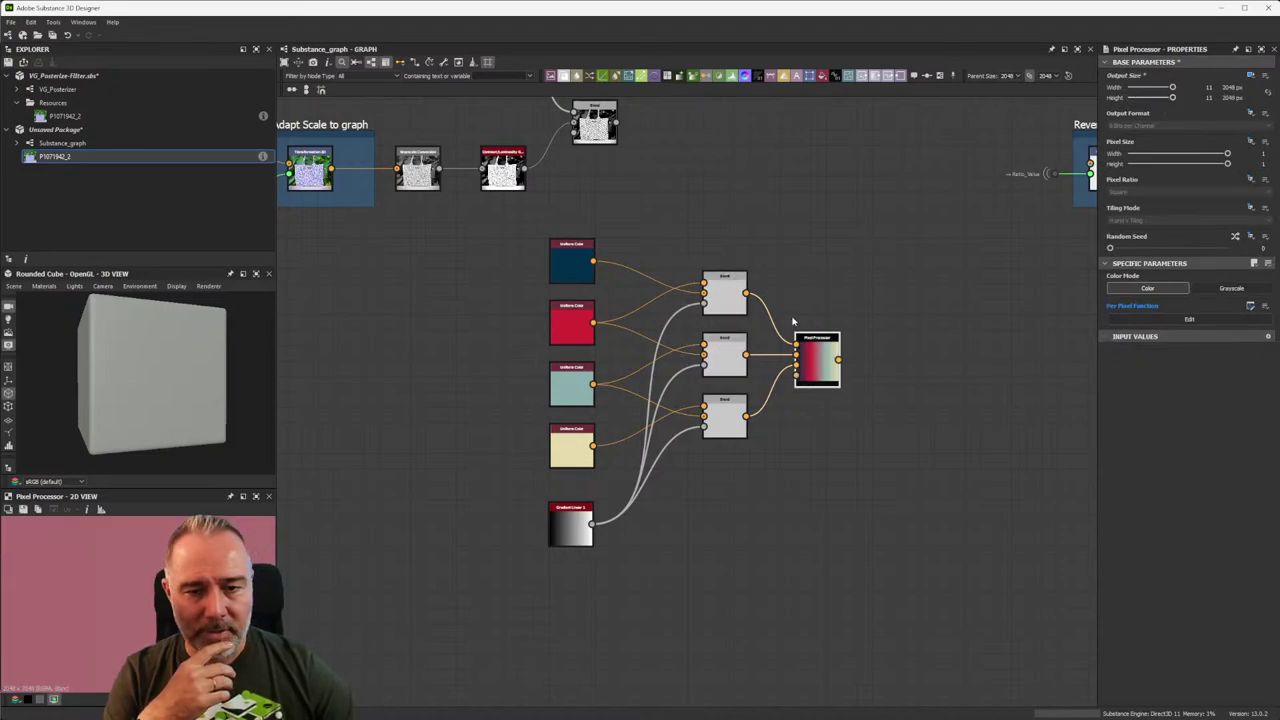
pyautogui.scroll(5, 816, 329)
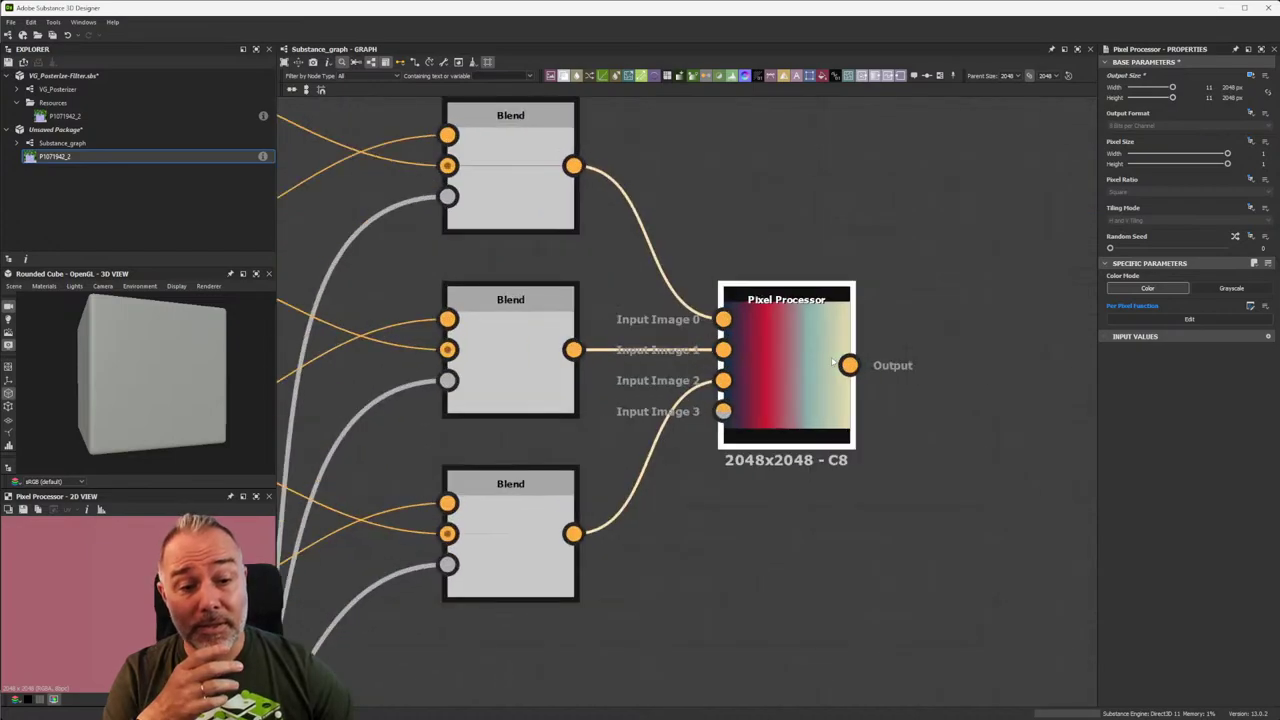
pyautogui.scroll(-4, 809, 356)
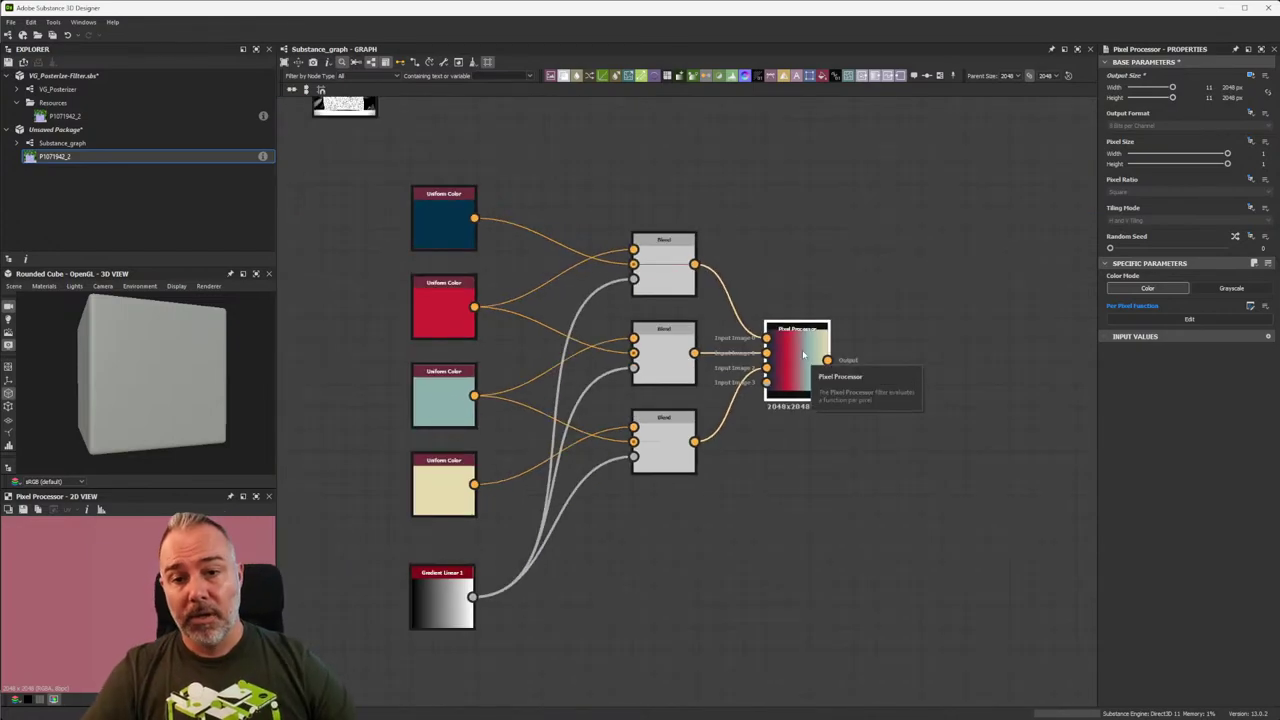
# Select the blue, red and teal colour nodes to check their setup.
pyautogui.moveTo(330, 165); pyautogui.dragTo(450, 298)
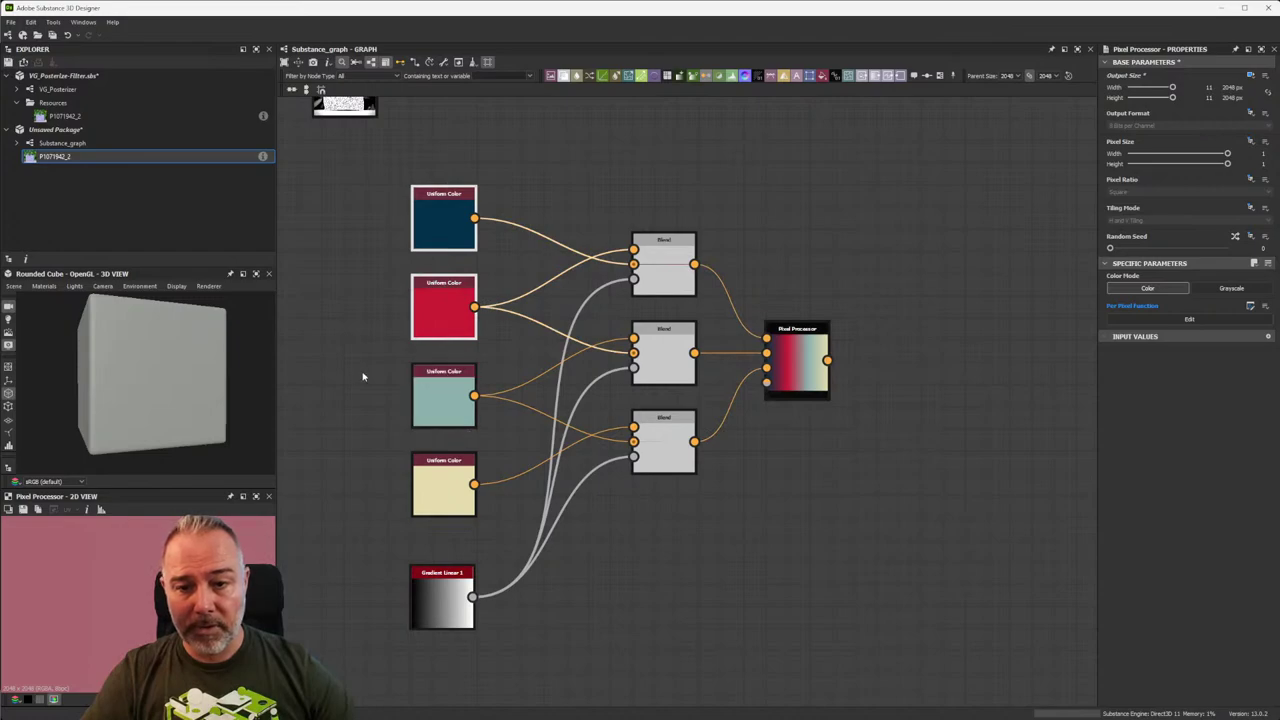
pyautogui.moveTo(363, 371); pyautogui.dragTo(395, 312, button='middle')
pyautogui.moveTo(378, 252); pyautogui.dragTo(491, 363)
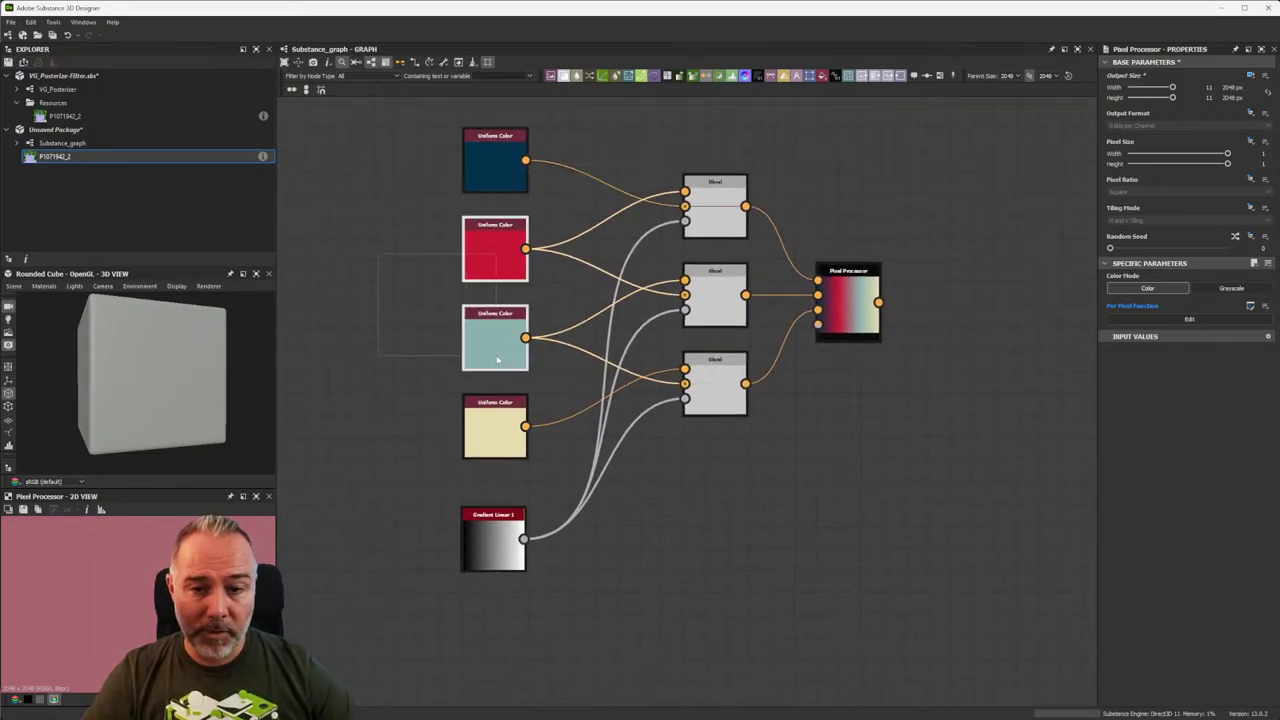
pyautogui.click(495, 345)
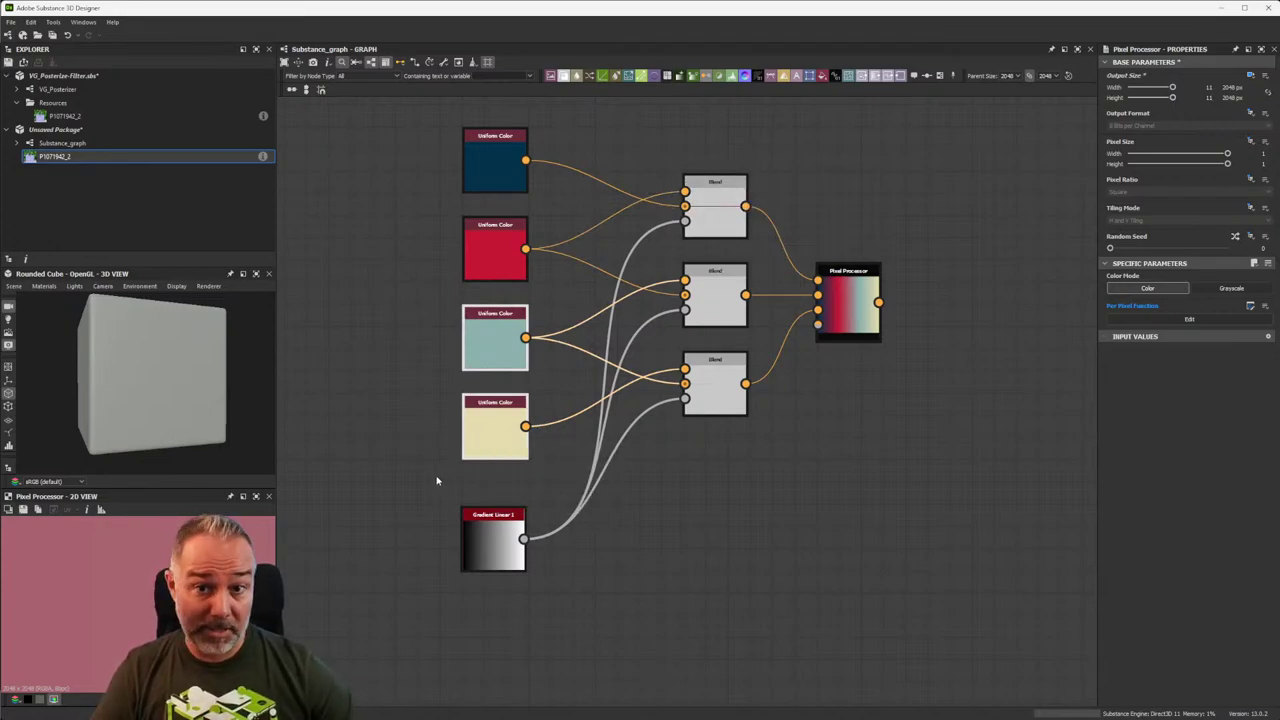
pyautogui.moveTo(435, 121); pyautogui.dragTo(482, 245)
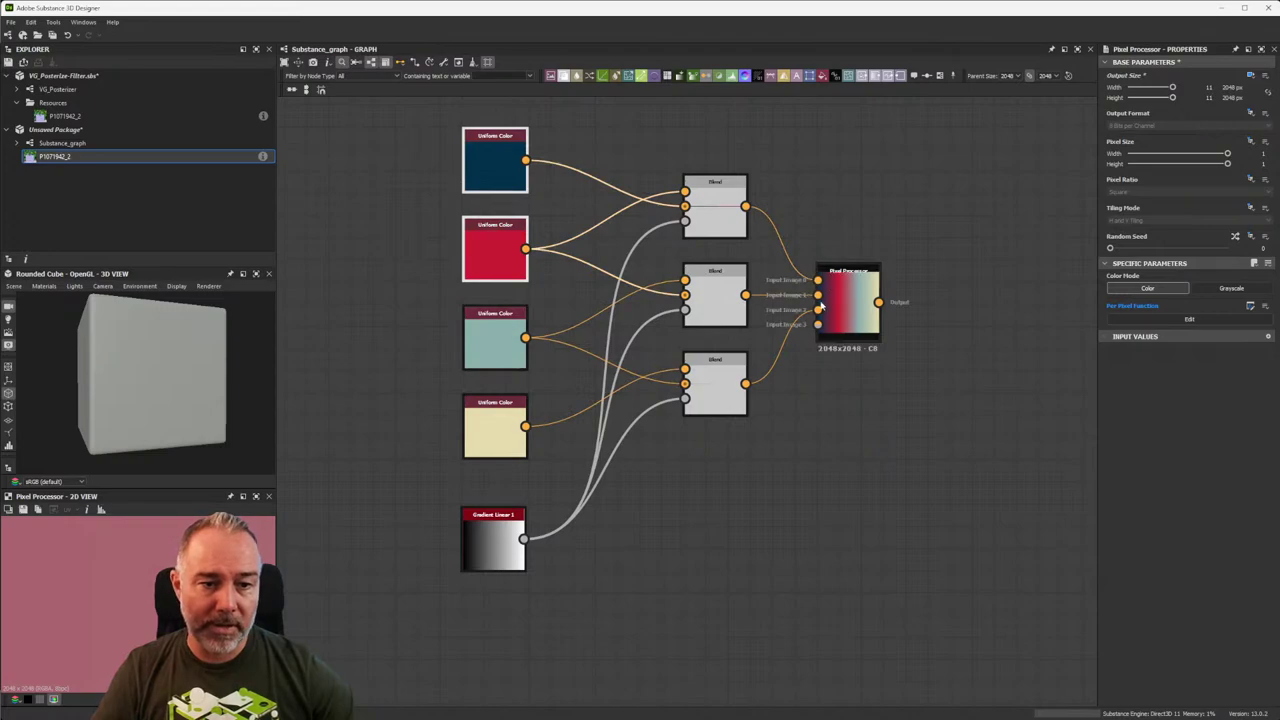
pyautogui.moveTo(494, 336); pyautogui.dragTo(560, 354, button='middle')
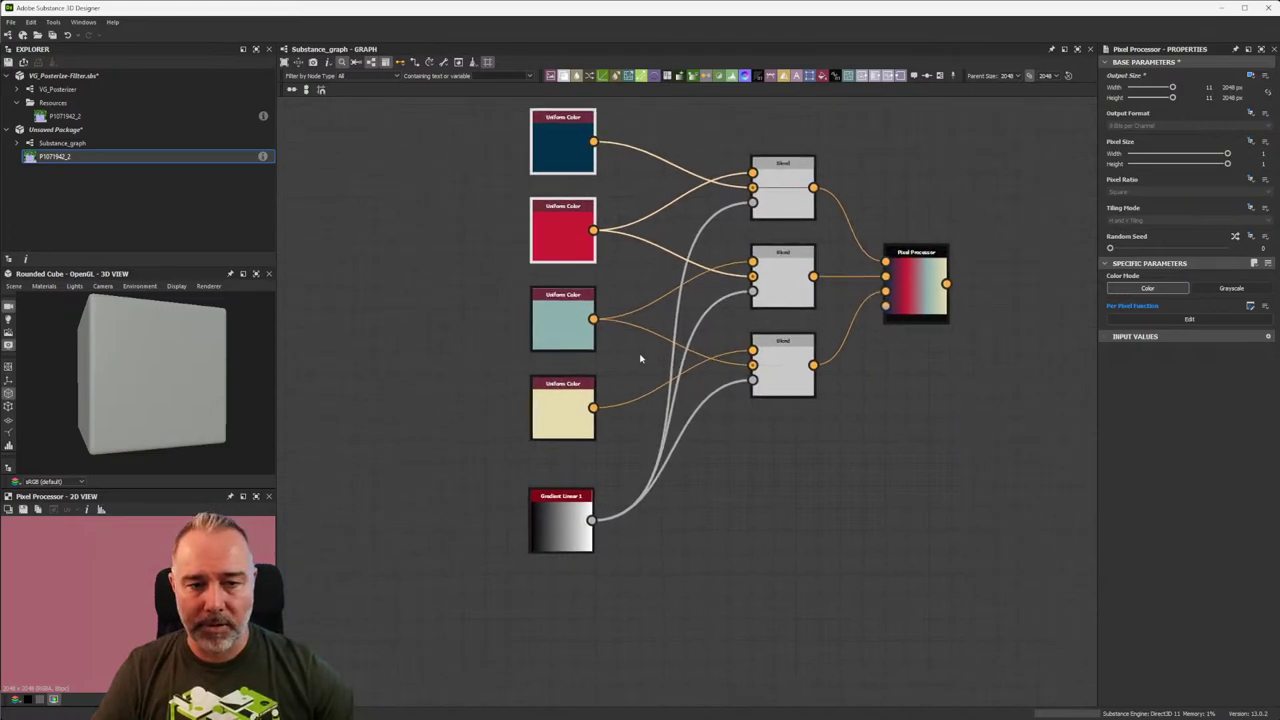
# Set the top Blend's output height to 128 px; match middle and bottom Blends to their inputs.
pyautogui.click(806, 204)
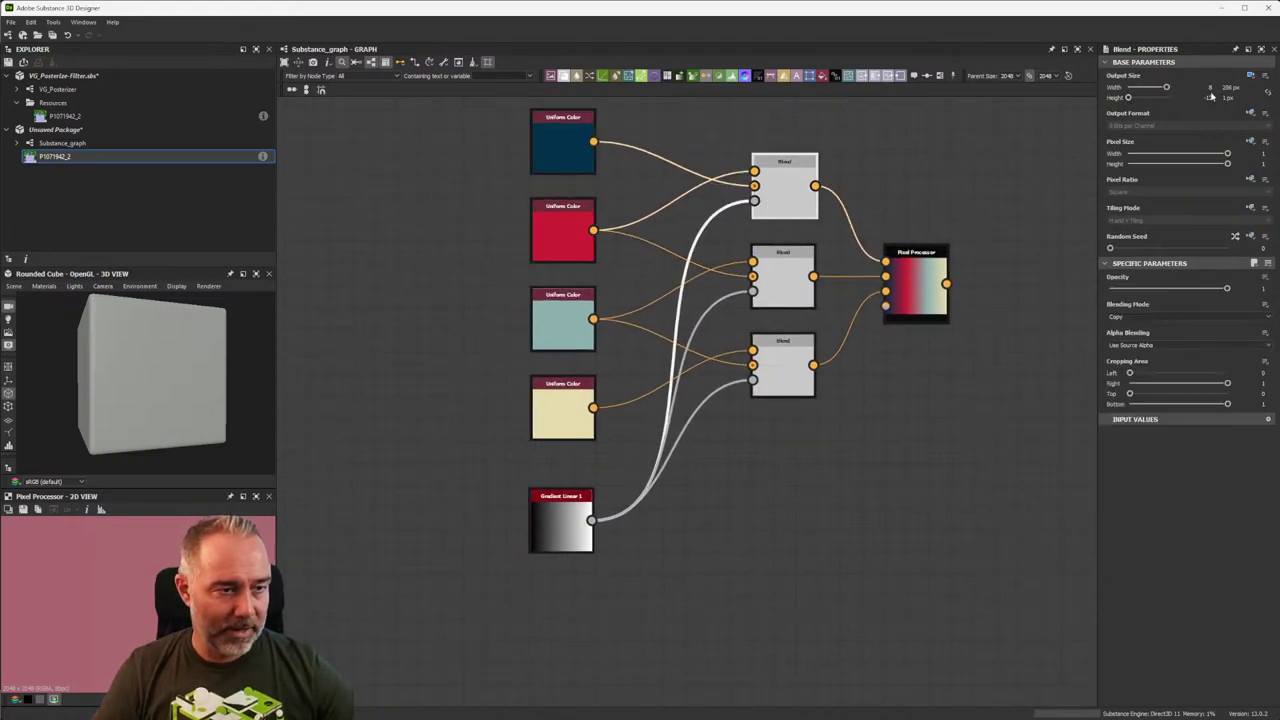
pyautogui.click(1166, 98)
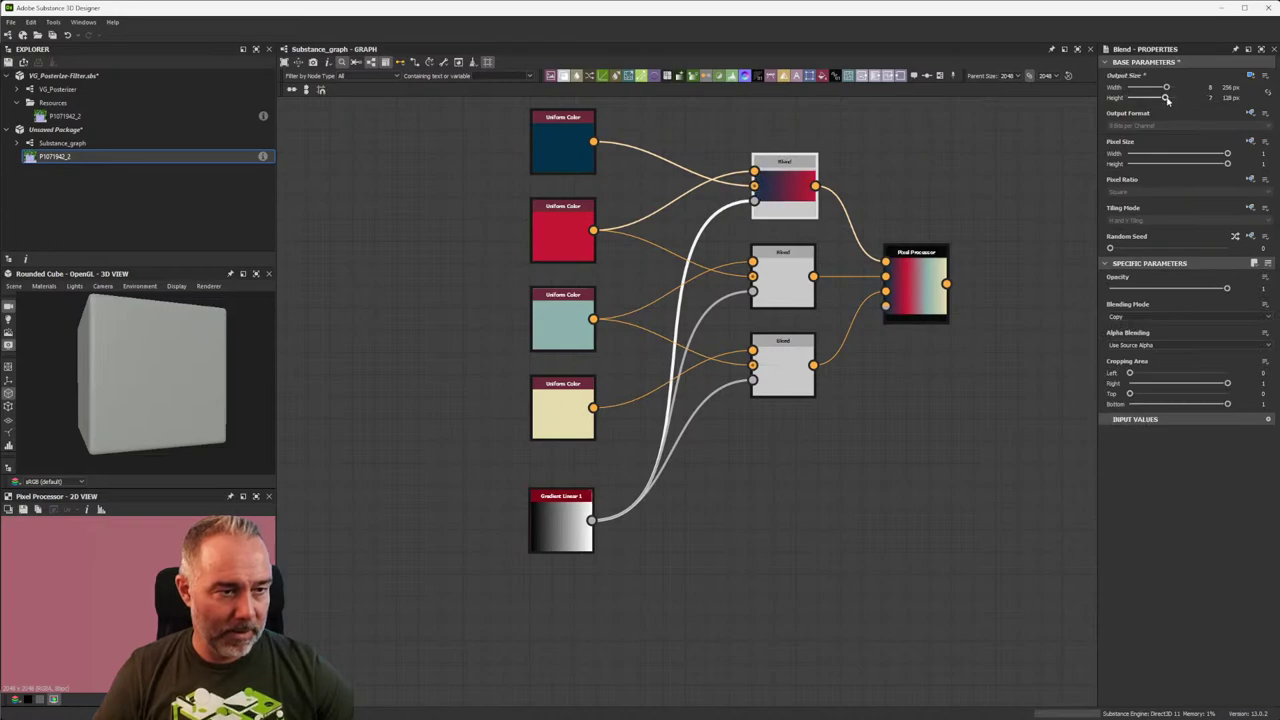
pyautogui.click(783, 285)
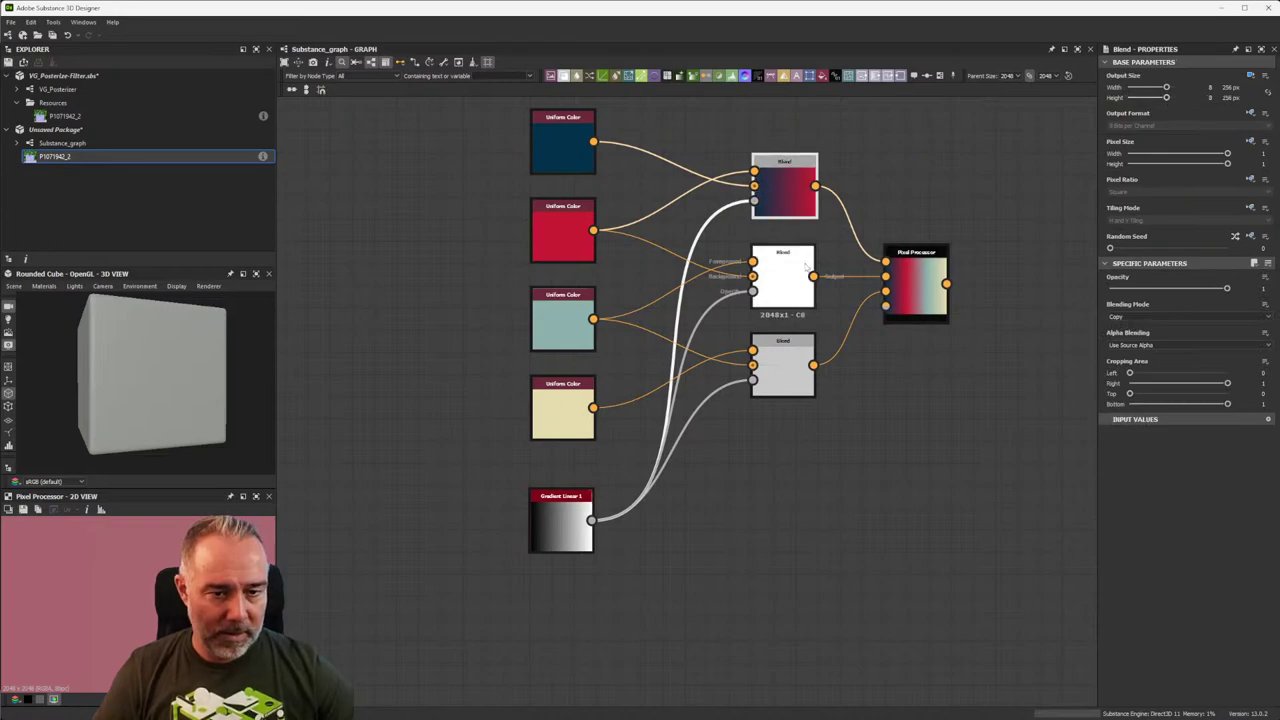
pyautogui.click(1151, 98)
pyautogui.click(783, 370)
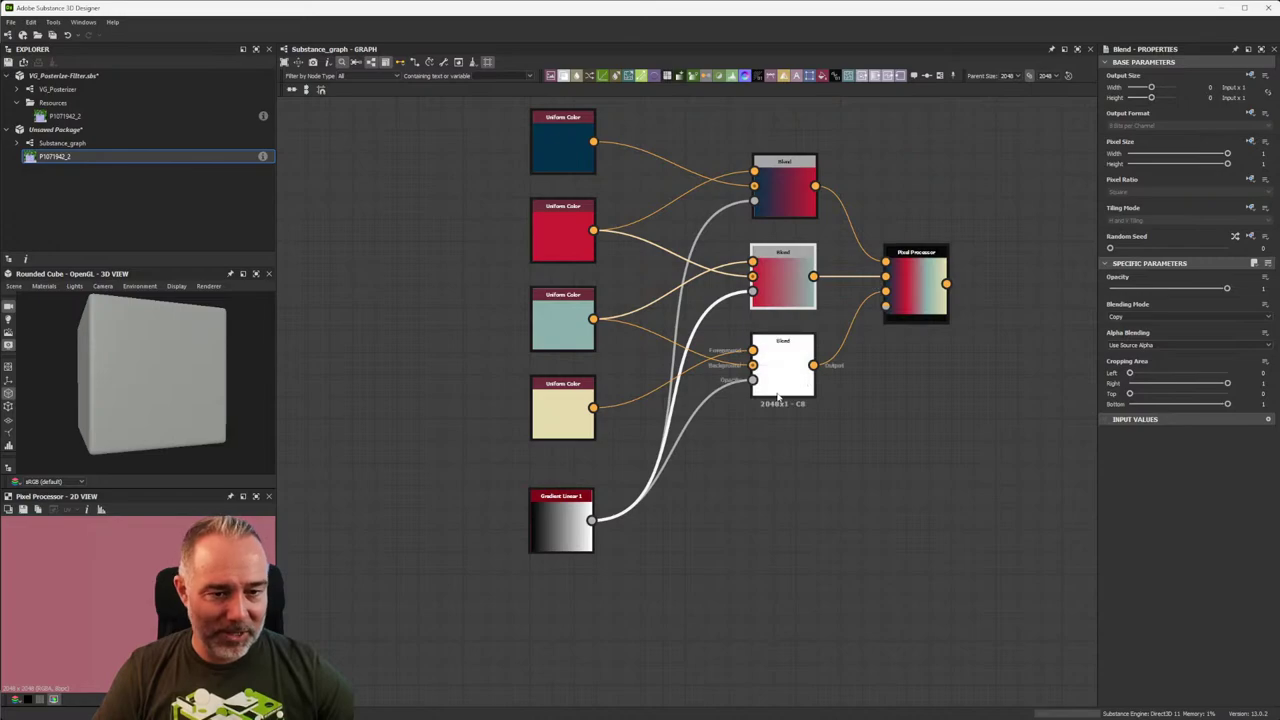
pyautogui.click(1151, 98)
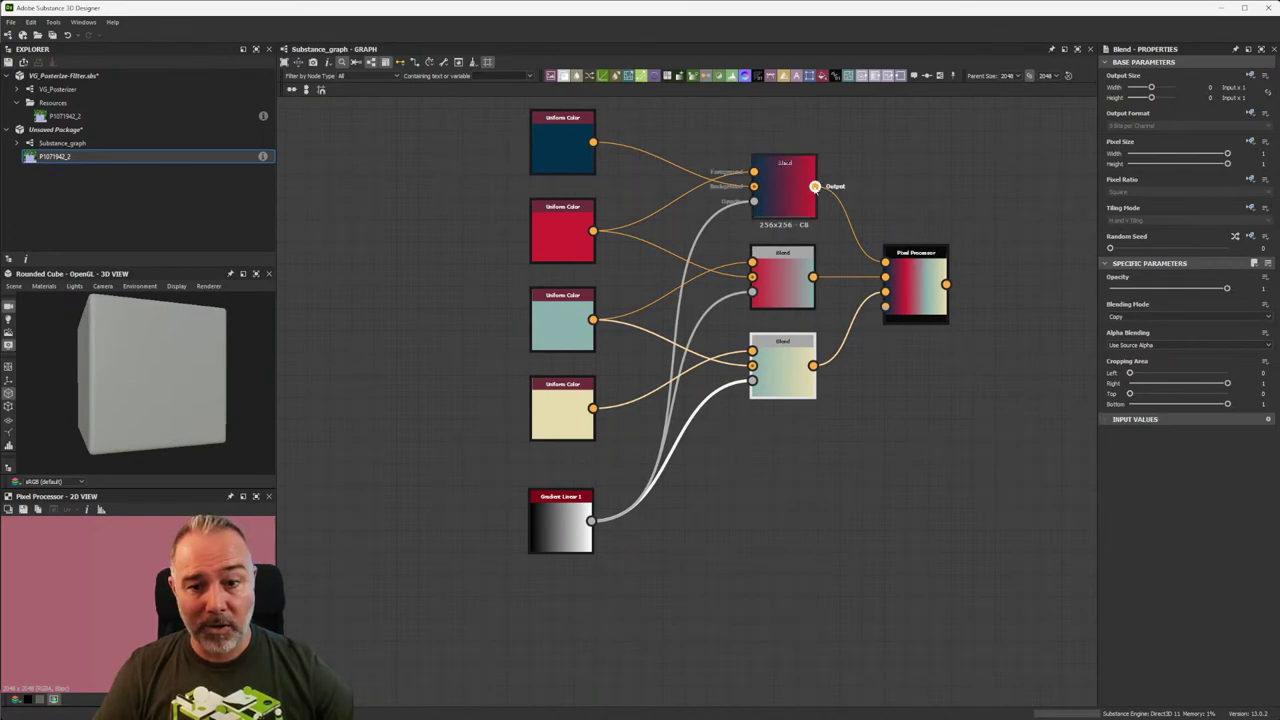
# Preview the Gradient Linear and top Blend, then stack the three Blends beside the Pixel Processor.
pyautogui.doubleClick(555, 510)
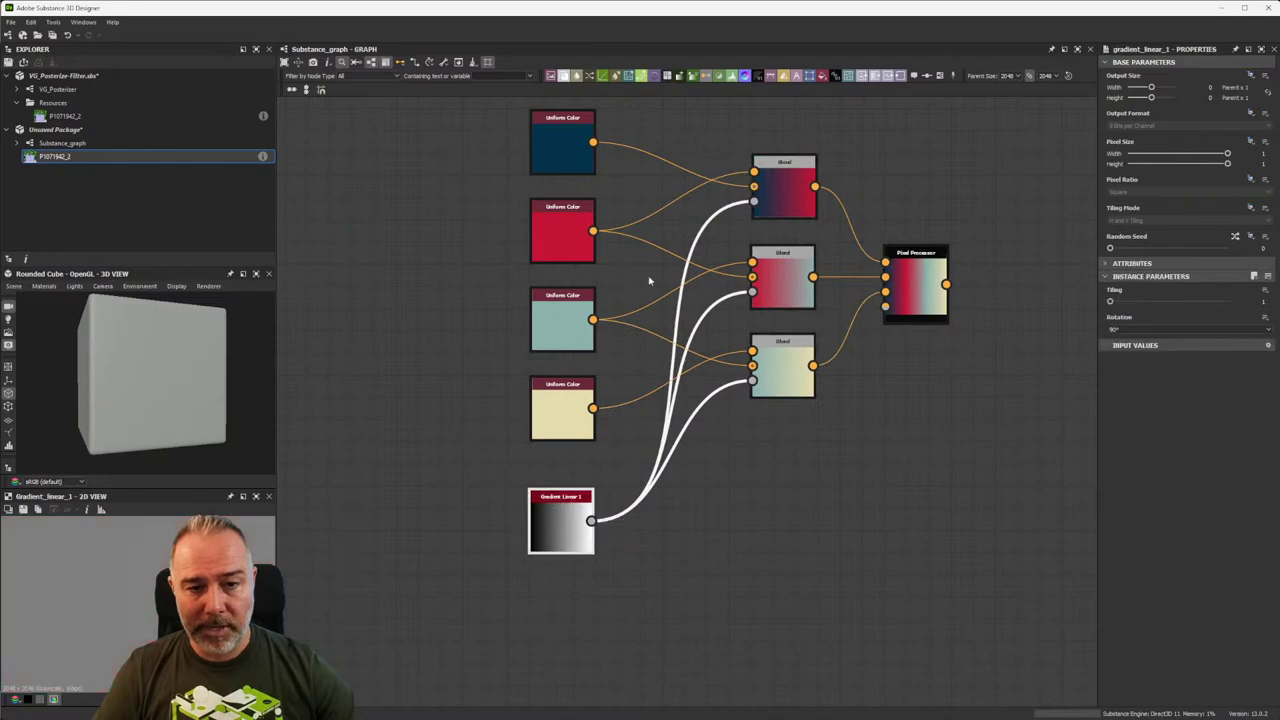
pyautogui.moveTo(695, 248); pyautogui.dragTo(678, 333, button='middle')
pyautogui.doubleClick(758, 273)
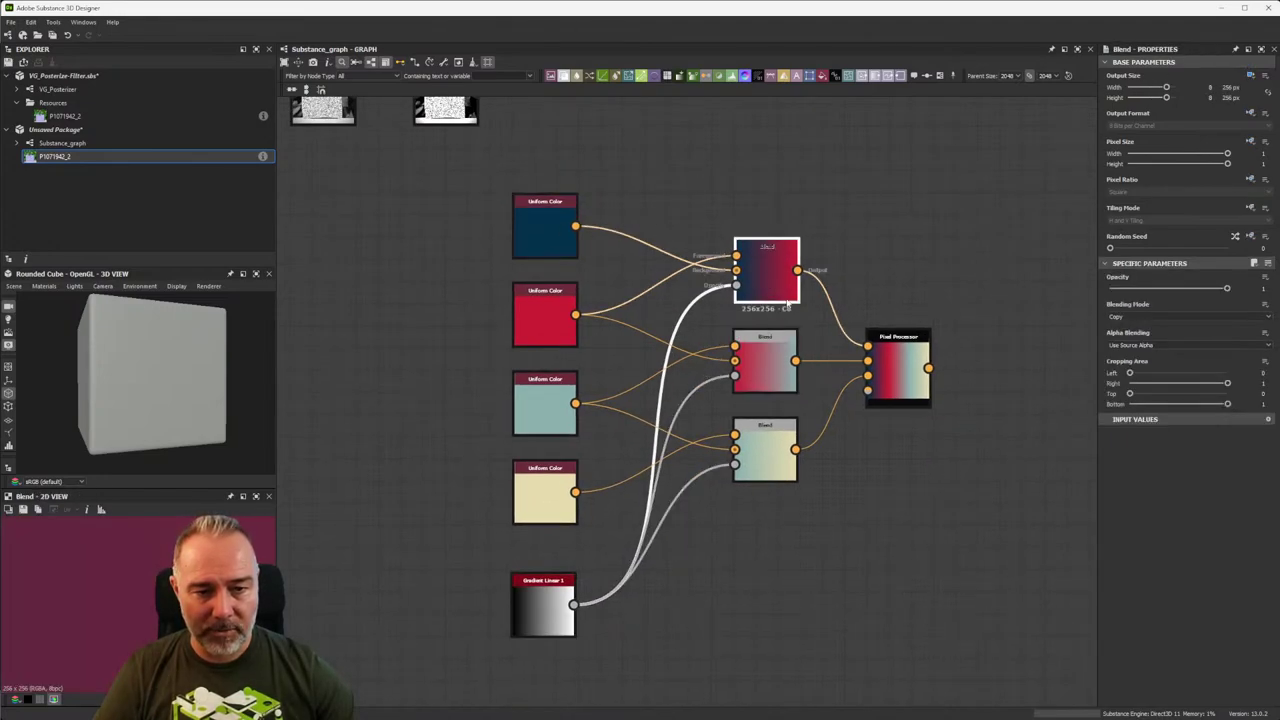
pyautogui.moveTo(902, 365); pyautogui.dragTo(970, 365)
pyautogui.moveTo(770, 360); pyautogui.dragTo(850, 270)
pyautogui.moveTo(966, 370); pyautogui.dragTo(1055, 370)
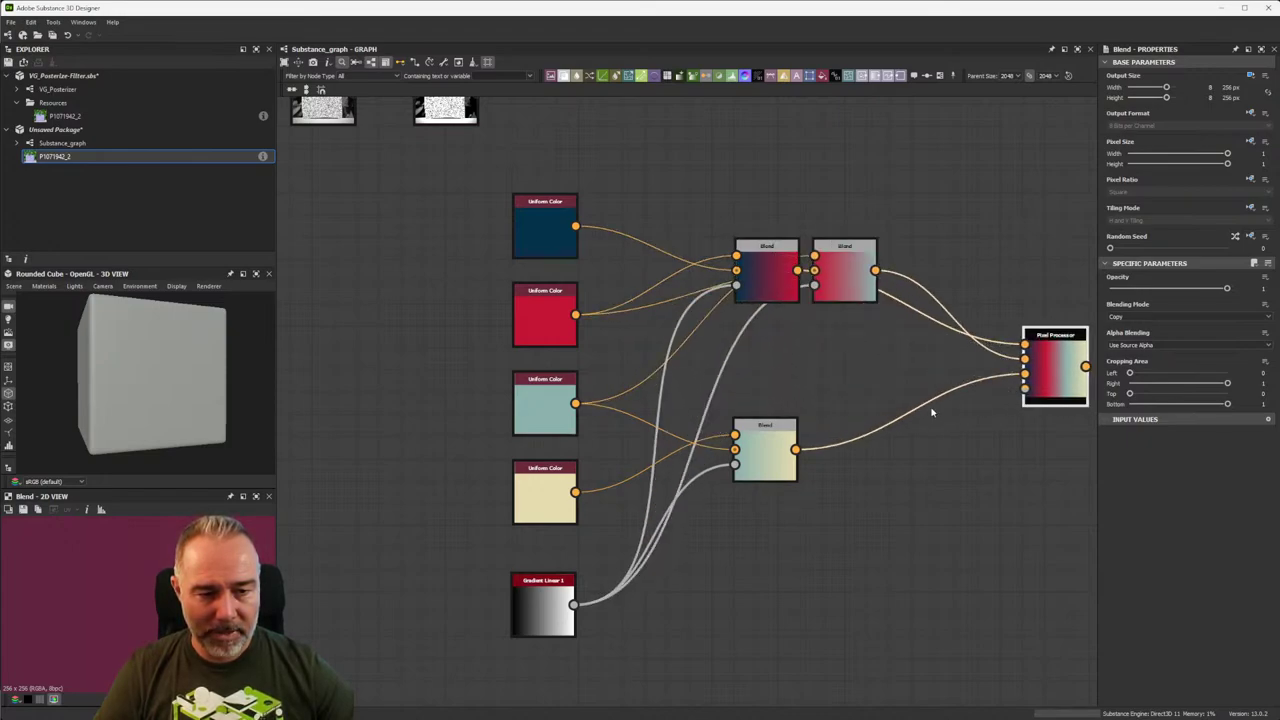
pyautogui.moveTo(761, 466); pyautogui.dragTo(918, 289)
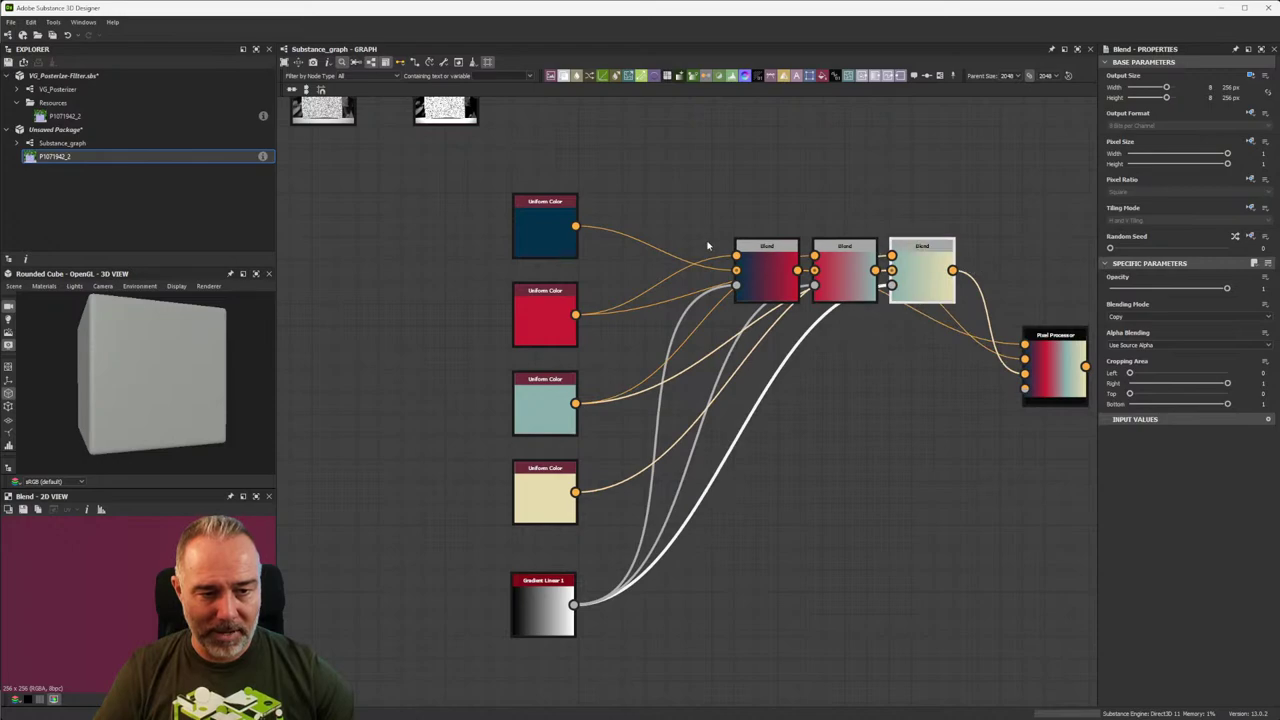
pyautogui.scroll(5, 741, 289)
pyautogui.scroll(-5, 741, 289)
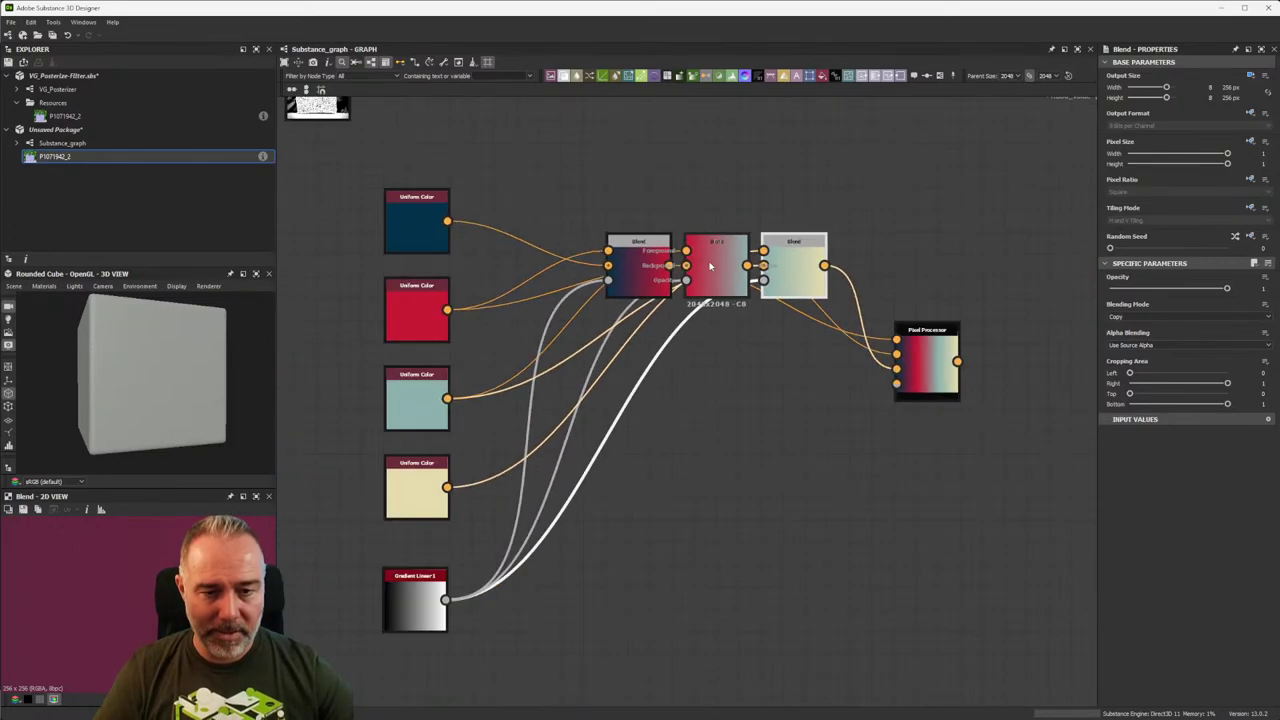
pyautogui.moveTo(741, 289); pyautogui.dragTo(661, 376)
pyautogui.moveTo(831, 250); pyautogui.dragTo(678, 426)
pyautogui.moveTo(925, 352); pyautogui.dragTo(824, 349)
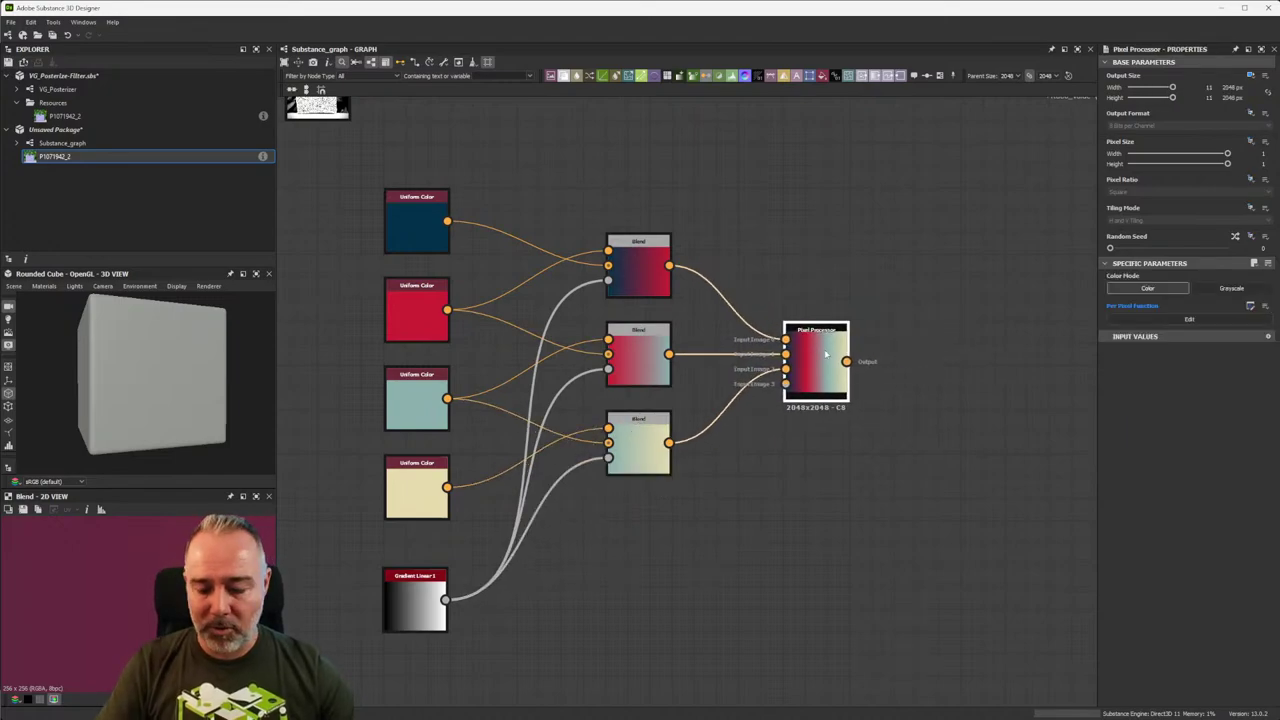
# Check the Pixel Processor function's $pos and .X nodes, then recentre the main graph.
pyautogui.doubleClick(824, 349)
pyautogui.scroll(5, 590, 320)
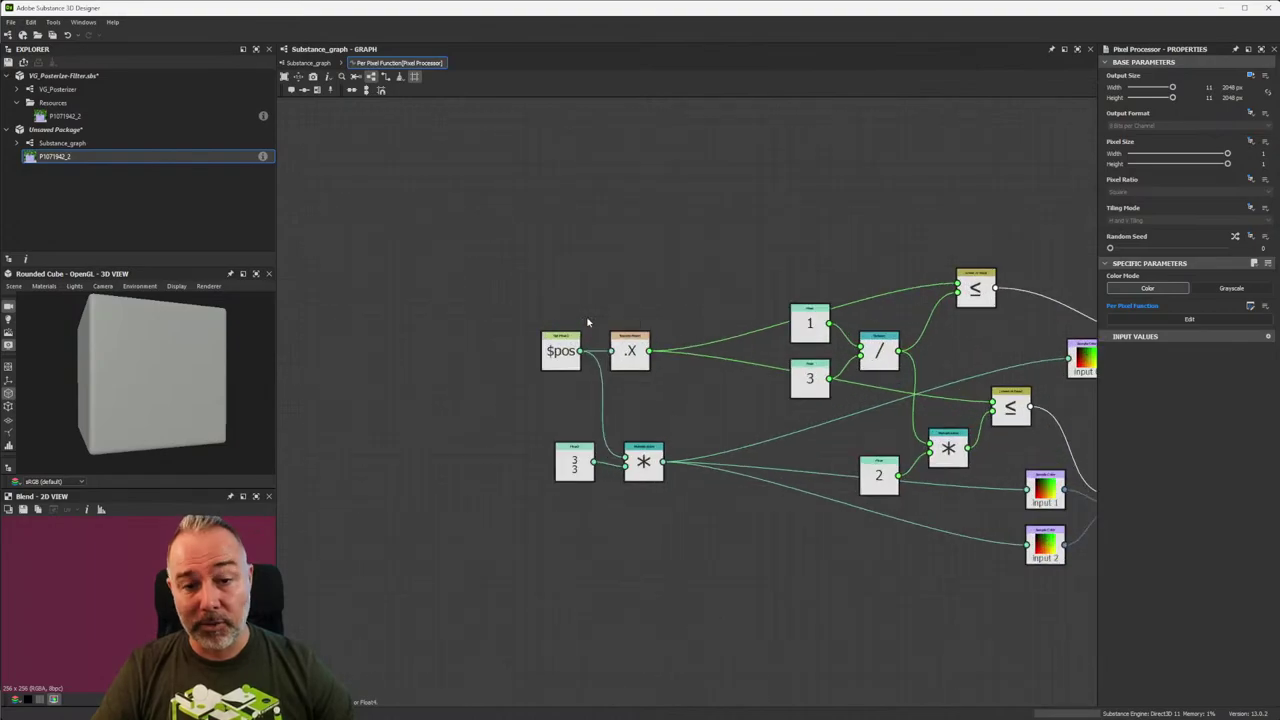
pyautogui.moveTo(486, 297); pyautogui.dragTo(740, 440)
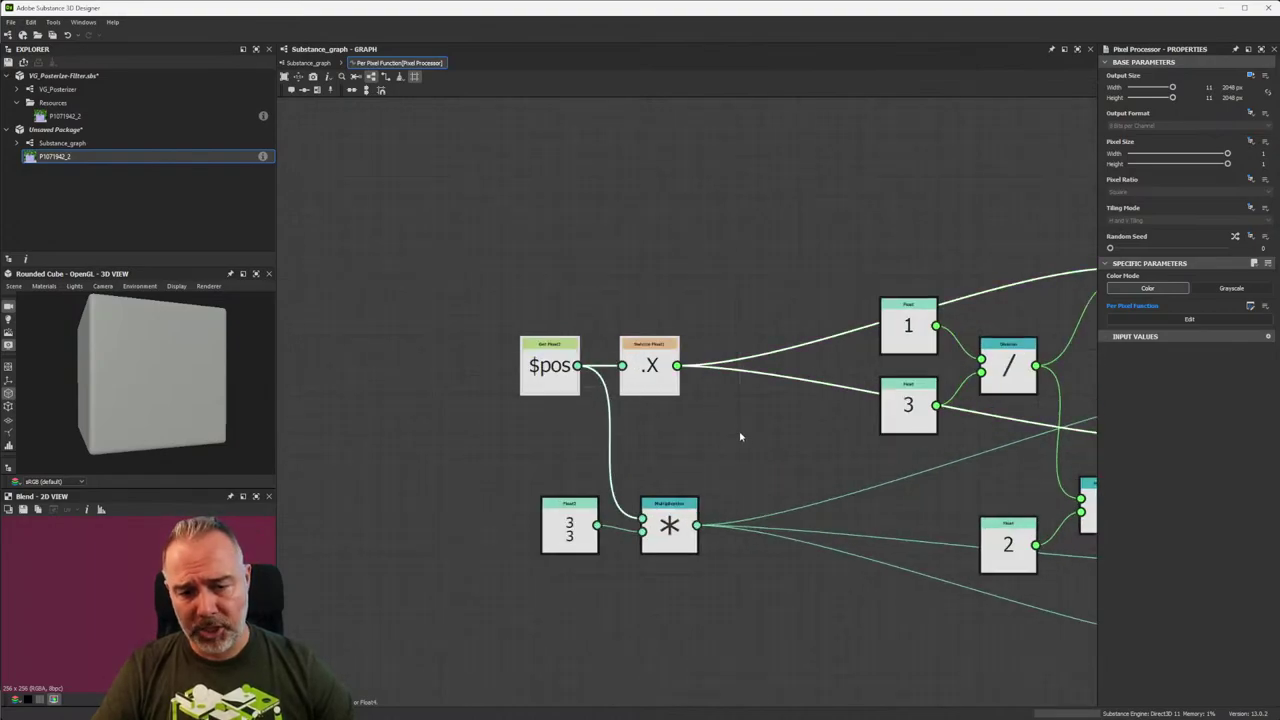
pyautogui.click(309, 63)
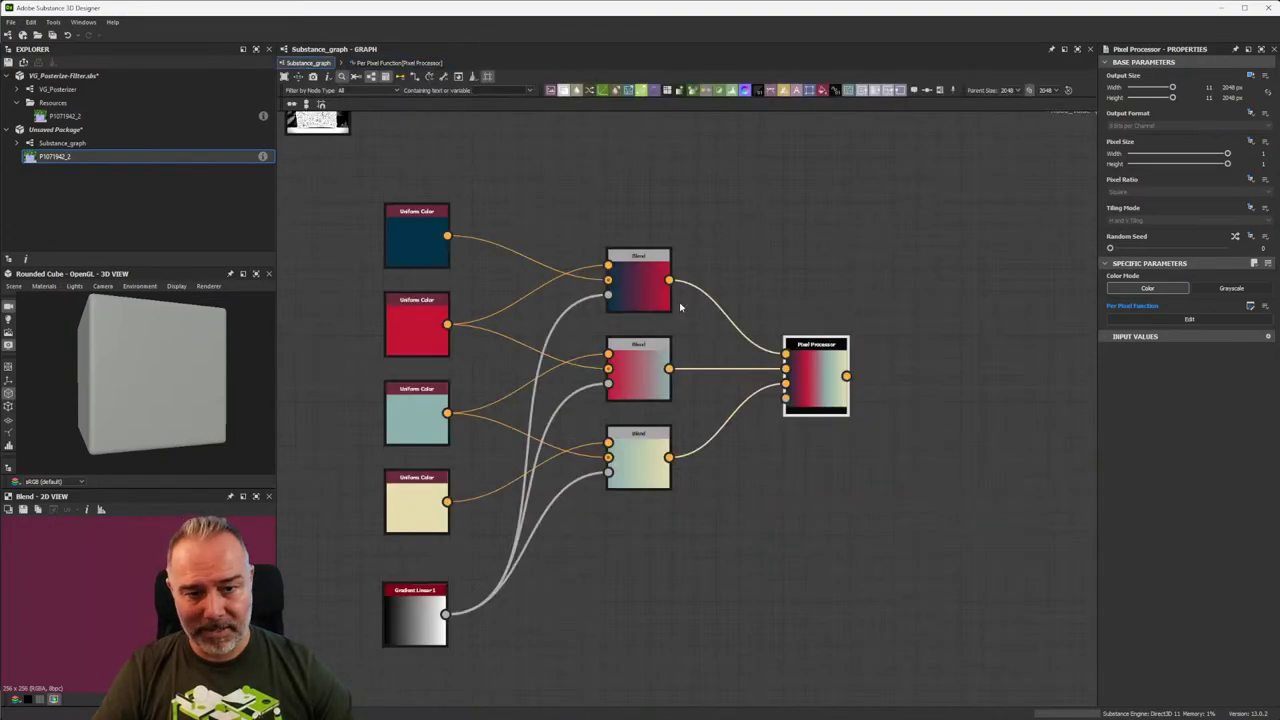
pyautogui.scroll(5, 614, 285)
pyautogui.moveTo(913, 374); pyautogui.dragTo(643, 249, button='middle')
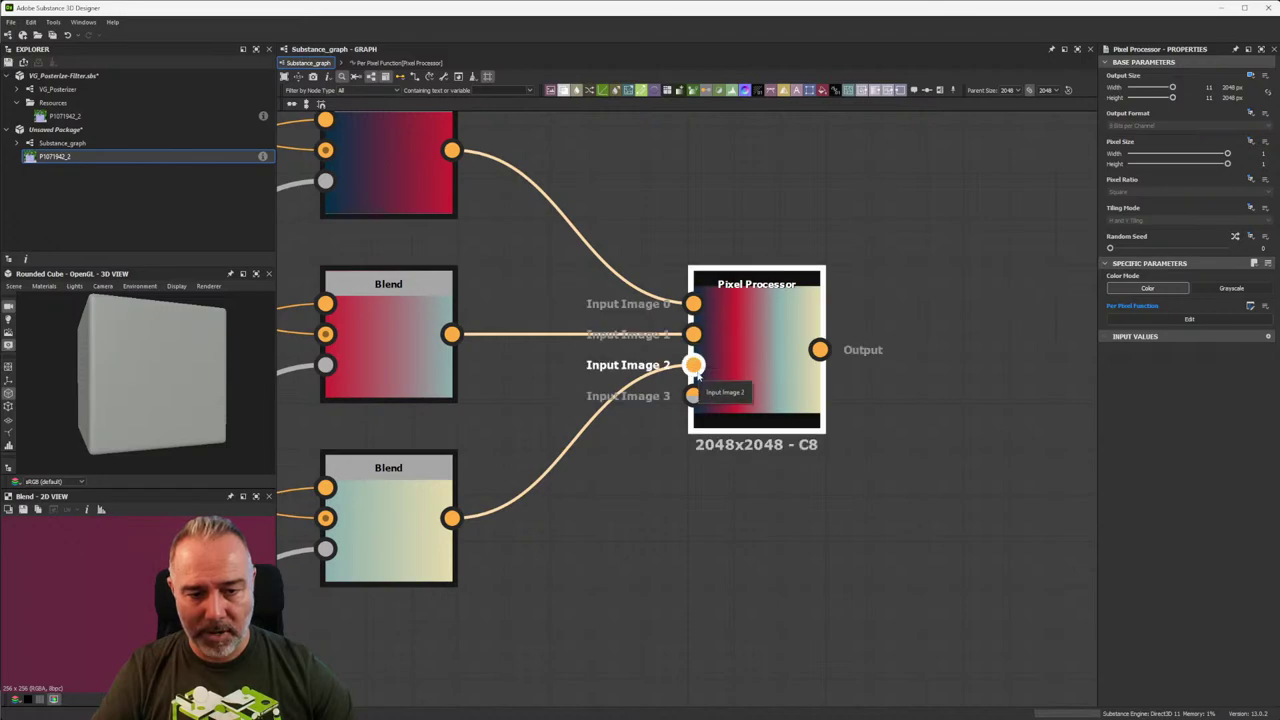
pyautogui.scroll(-3, 600, 312)
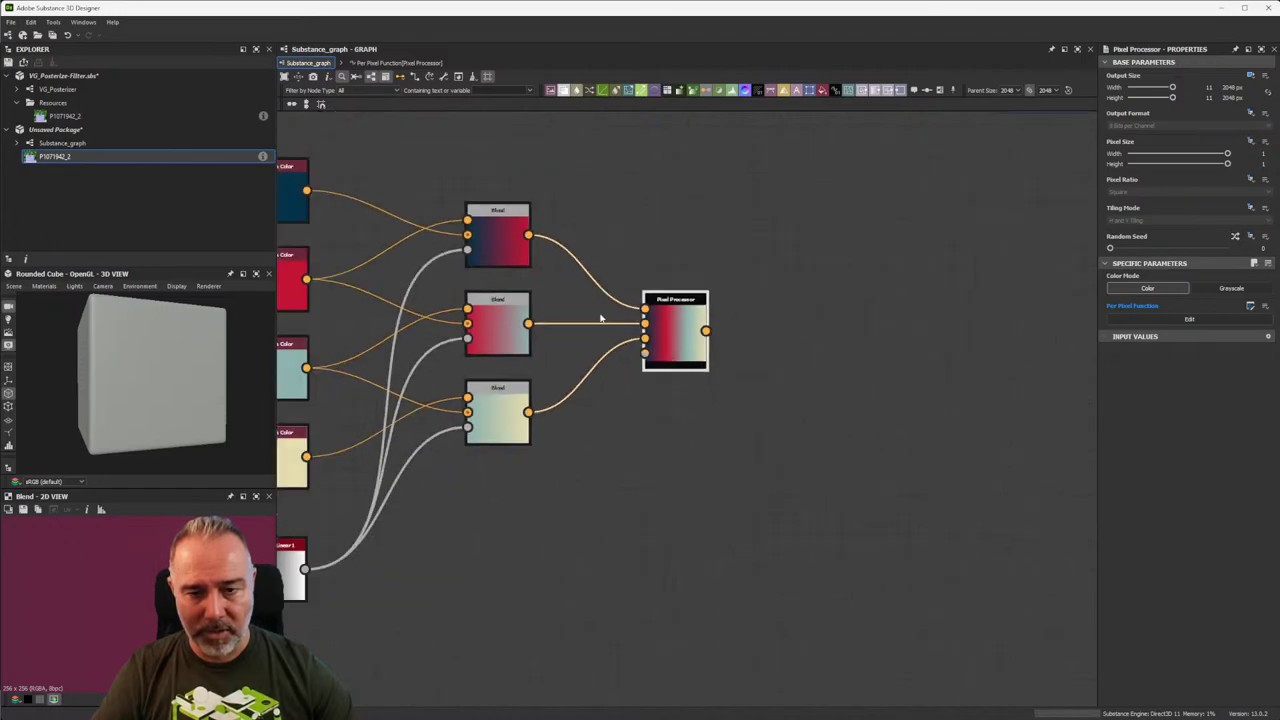
# Reopen the Pixel Processor function and select the top less-or-equal comparison node.
pyautogui.doubleClick(670, 341)
pyautogui.scroll(-3, 580, 300)
pyautogui.moveTo(400, 259); pyautogui.dragTo(531, 357)
pyautogui.scroll(2, 517, 328)
pyautogui.scroll(-1, 580, 335)
pyautogui.scroll(1, 653, 347)
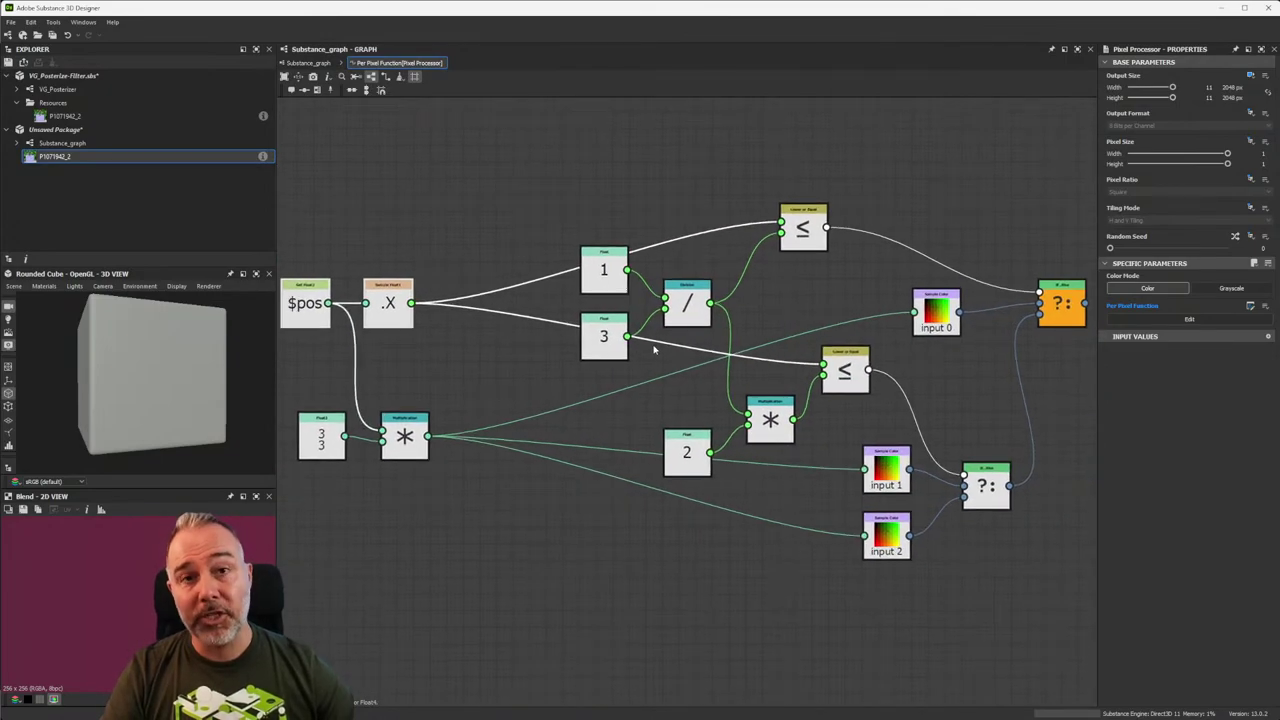
pyautogui.click(803, 215)
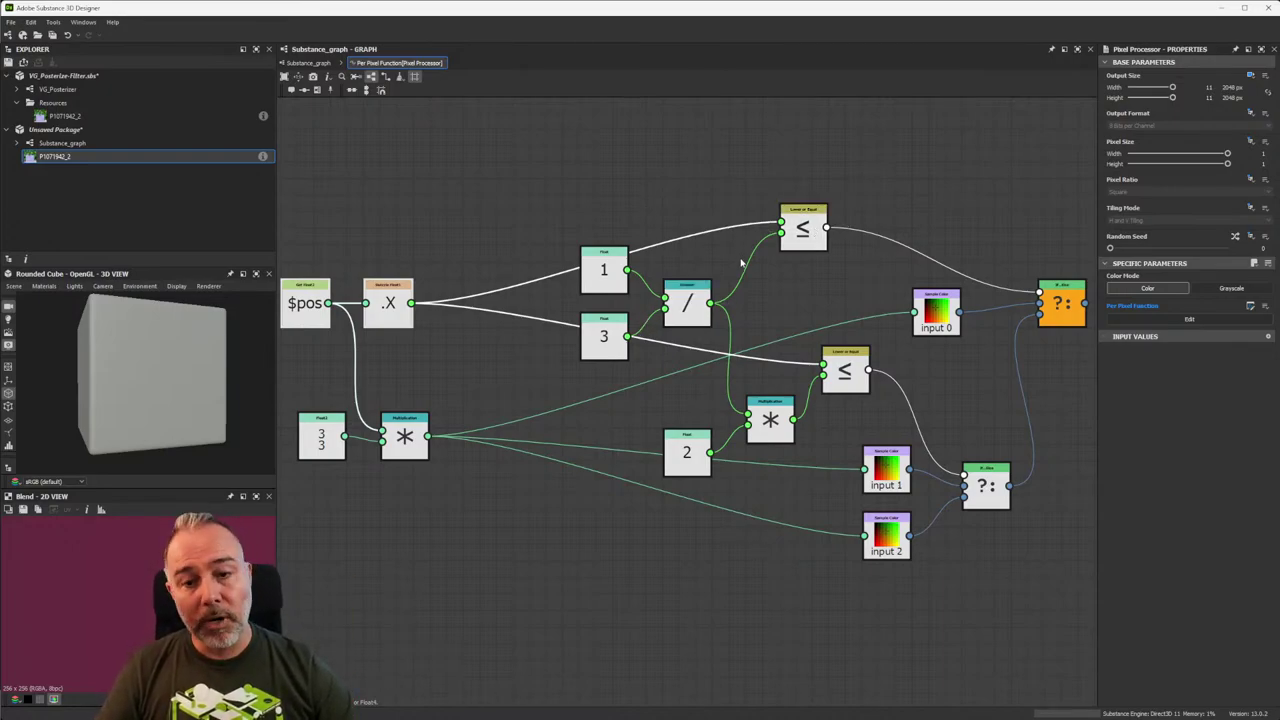
# Inspect the input 0 sample node and the lower comparison nodes.
pyautogui.moveTo(824, 277); pyautogui.dragTo(757, 249, button='middle')
pyautogui.click(878, 285)
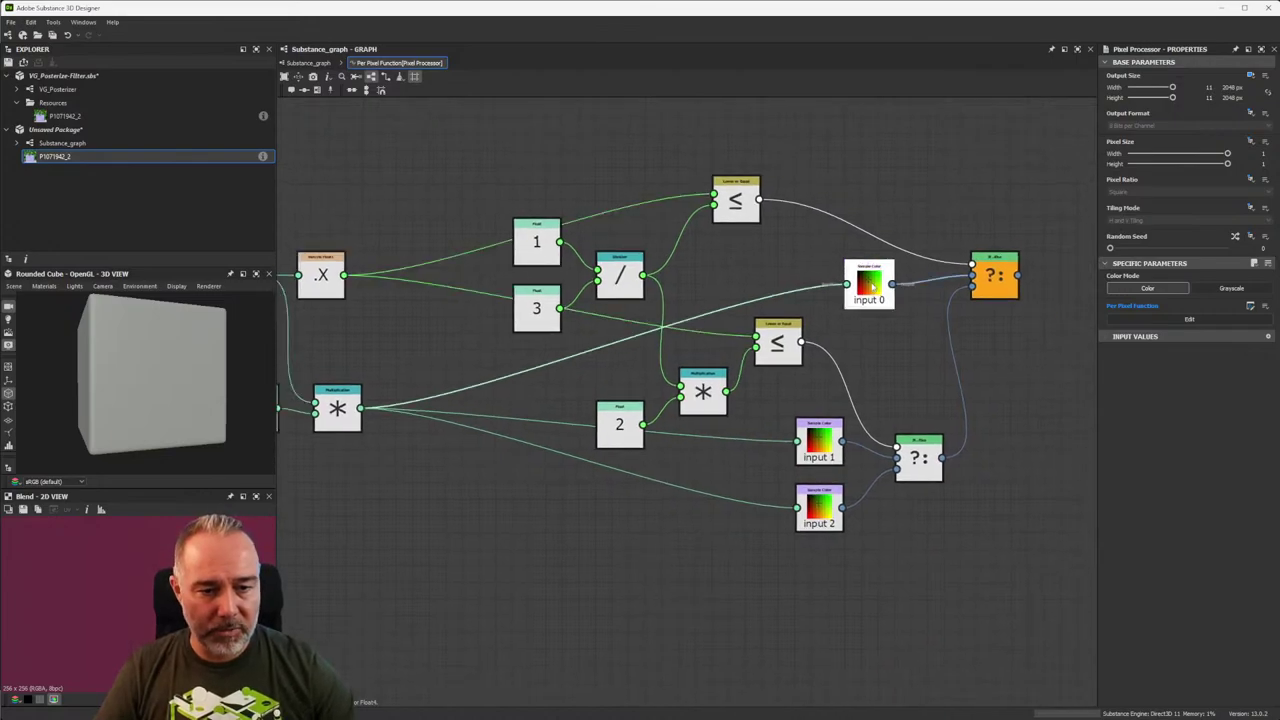
pyautogui.moveTo(938, 369); pyautogui.dragTo(731, 249, button='middle')
pyautogui.scroll(2, 731, 277)
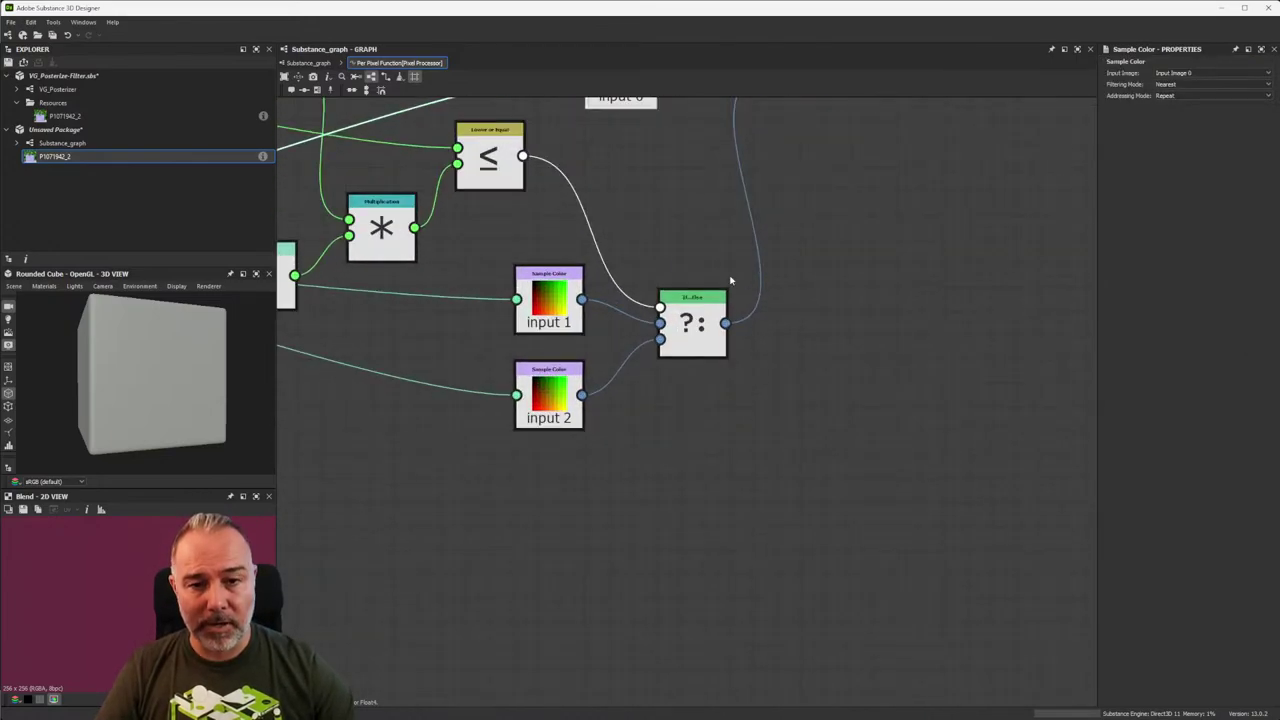
pyautogui.scroll(-4, 657, 254)
pyautogui.scroll(5, 543, 232)
pyautogui.scroll(-3, 543, 232)
pyautogui.moveTo(543, 232); pyautogui.dragTo(633, 307, button='middle')
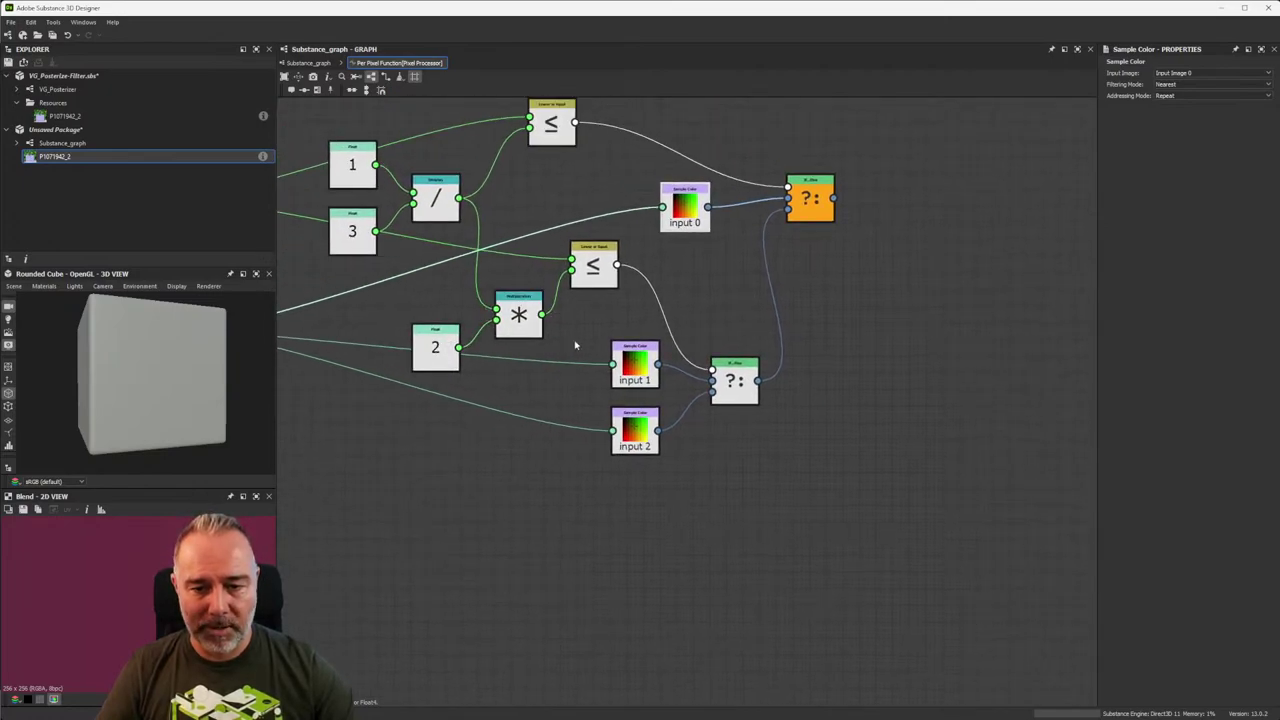
# Align the lower ?: node and the input 1 and input 2 sample nodes, then exit.
pyautogui.moveTo(690, 428); pyautogui.dragTo(690, 395)
pyautogui.click(600, 410)
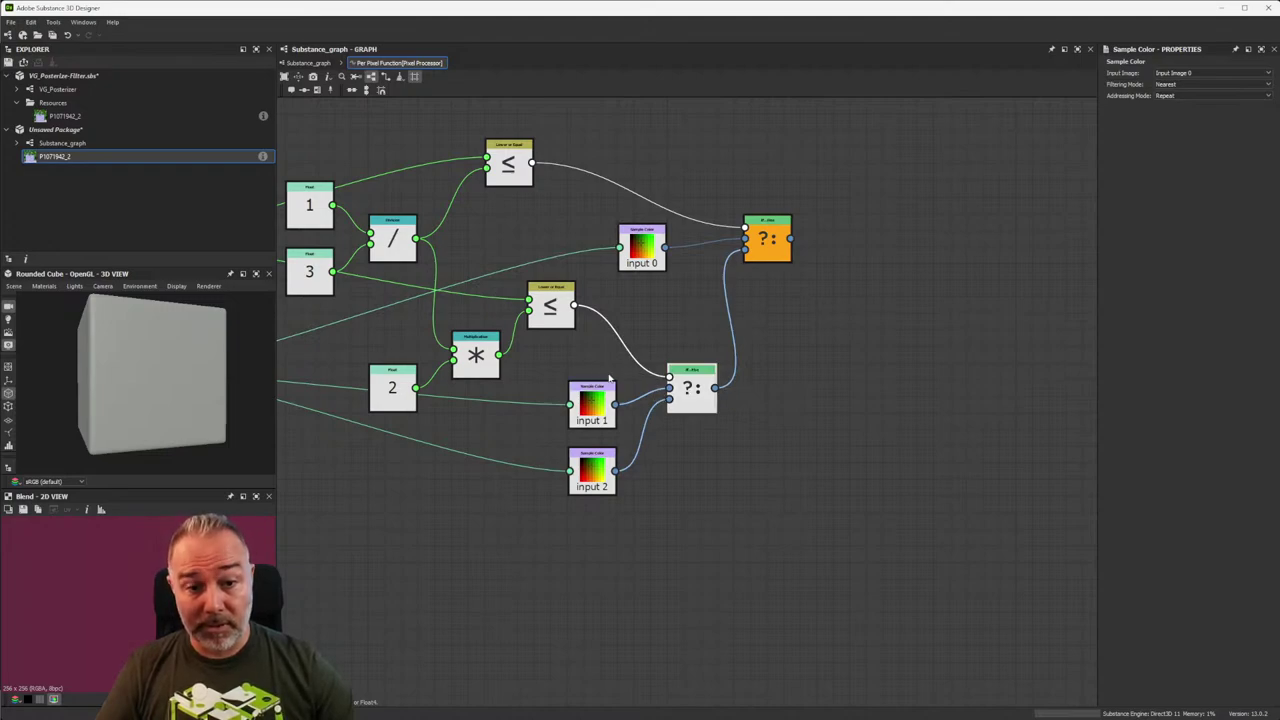
pyautogui.moveTo(600, 410); pyautogui.dragTo(600, 377)
pyautogui.click(599, 382)
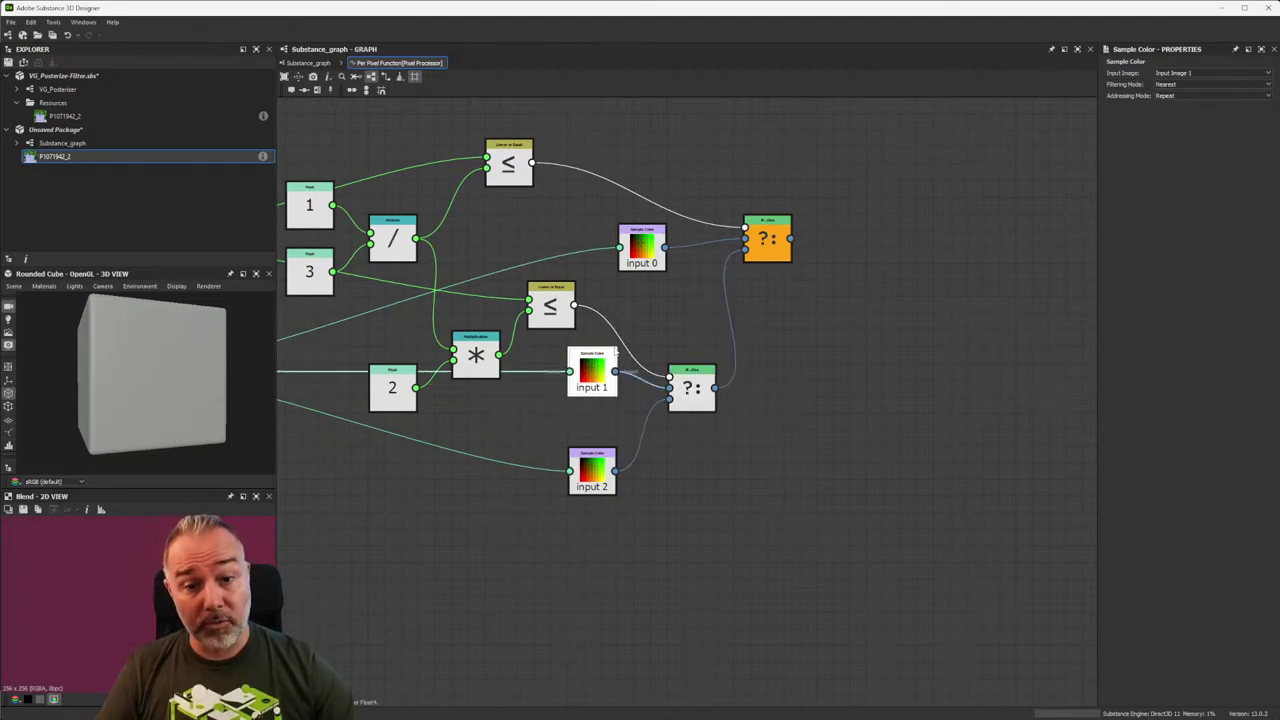
pyautogui.click(600, 476)
pyautogui.moveTo(600, 476); pyautogui.dragTo(601, 452)
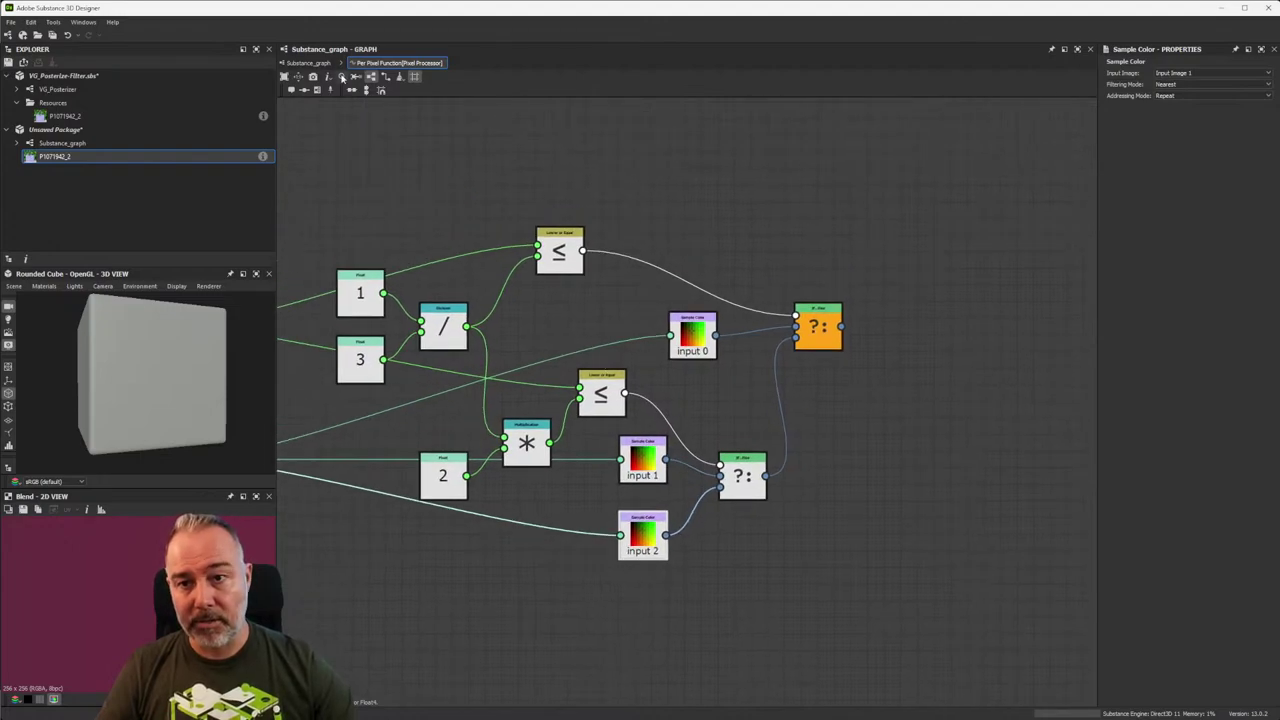
pyautogui.click(309, 62)
pyautogui.scroll(5, 645, 310)
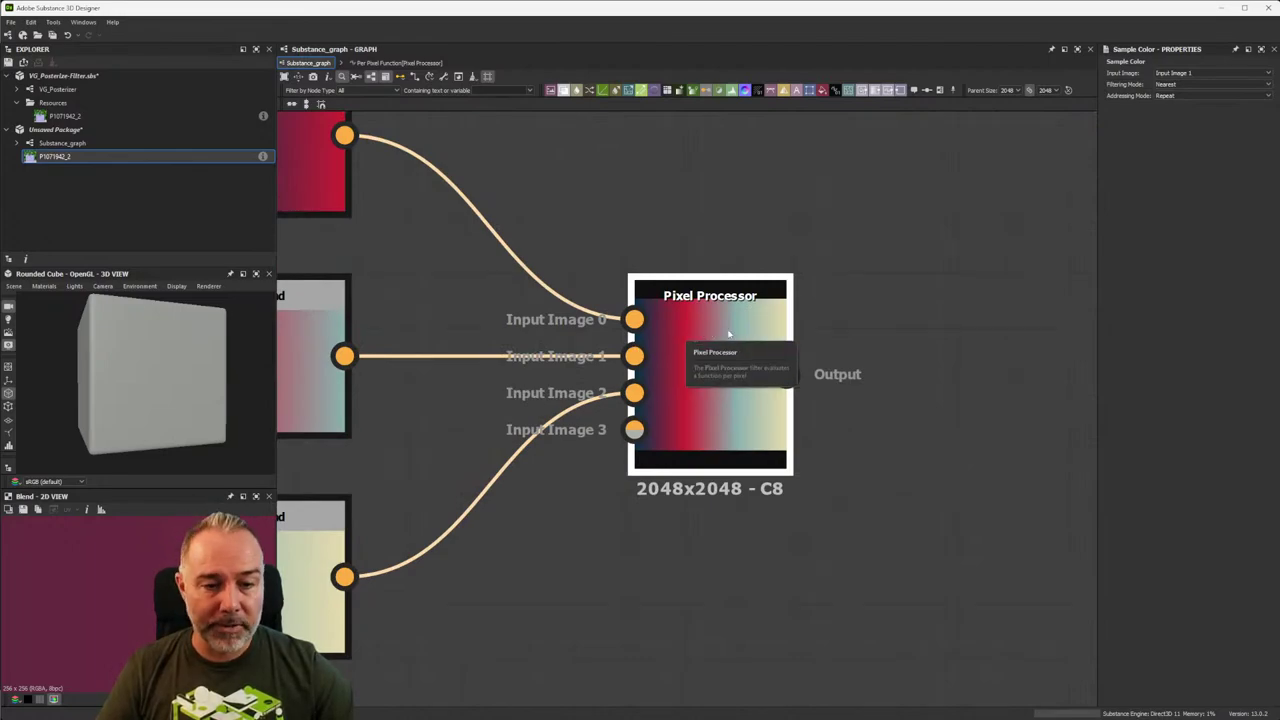
# Move the colour and Blend node cluster to the left.
pyautogui.scroll(-8, 821, 323)
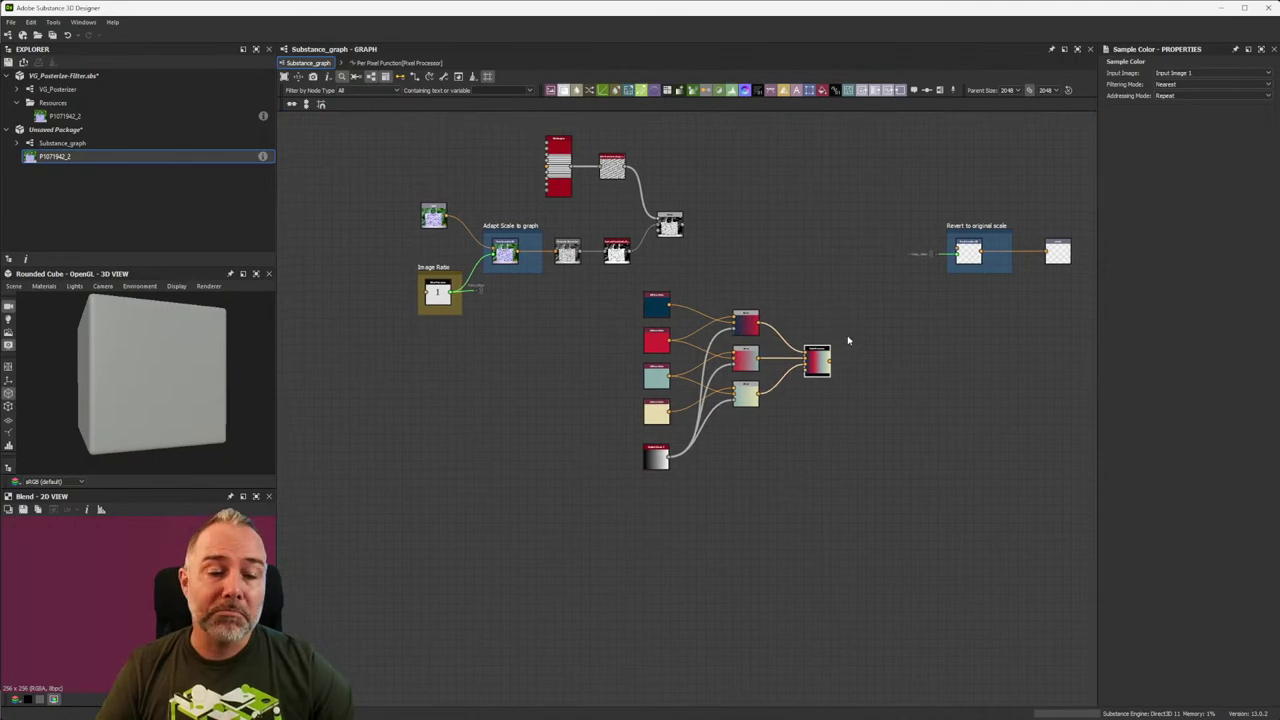
pyautogui.moveTo(883, 301); pyautogui.dragTo(543, 473)
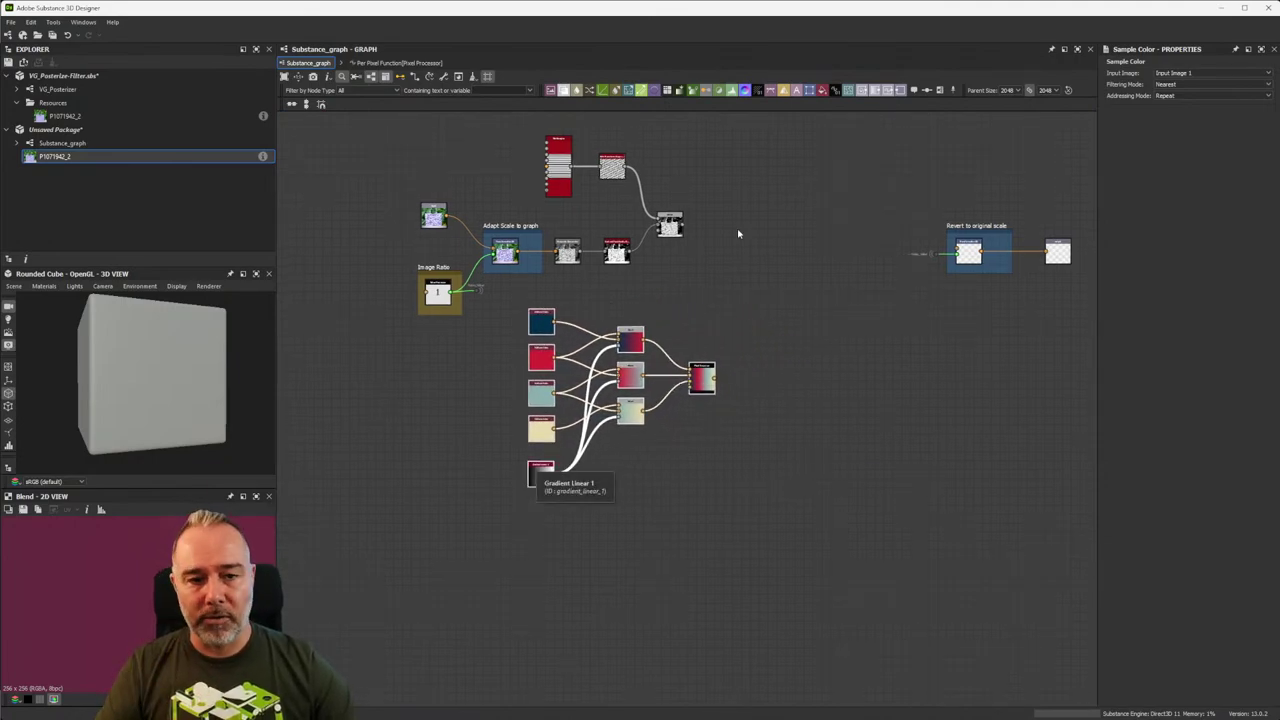
pyautogui.click(681, 225)
pyautogui.scroll(4, 700, 236)
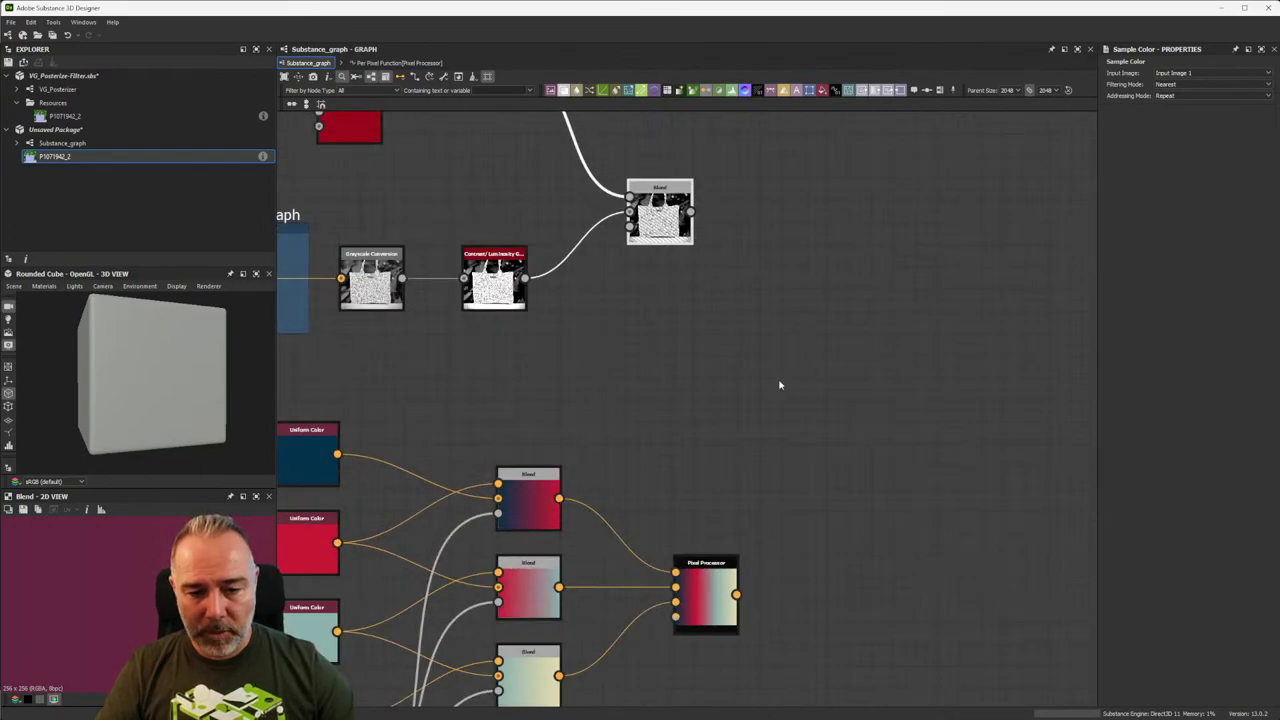
pyautogui.click(779, 289)
# Add a Gradient (Dynamic) node via 'dyn' search and feed the Blend output into its Grayscale Input.
pyautogui.press('space')
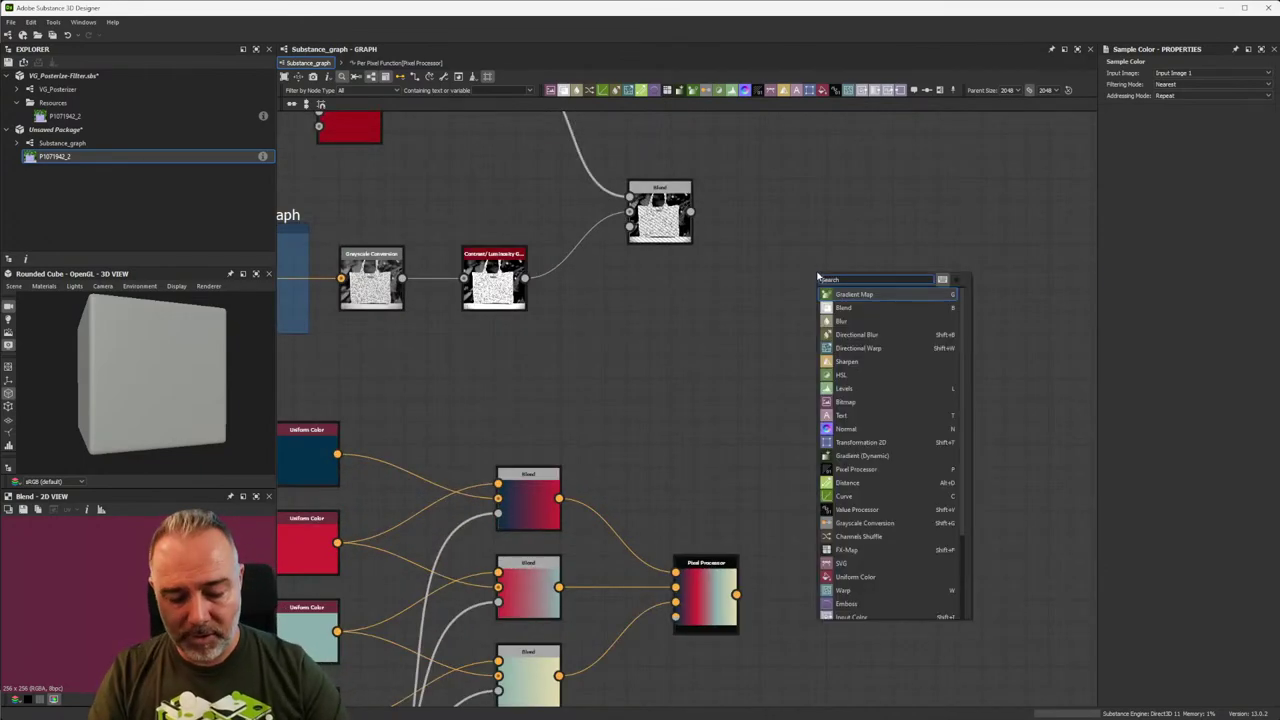
pyautogui.write('dyna')
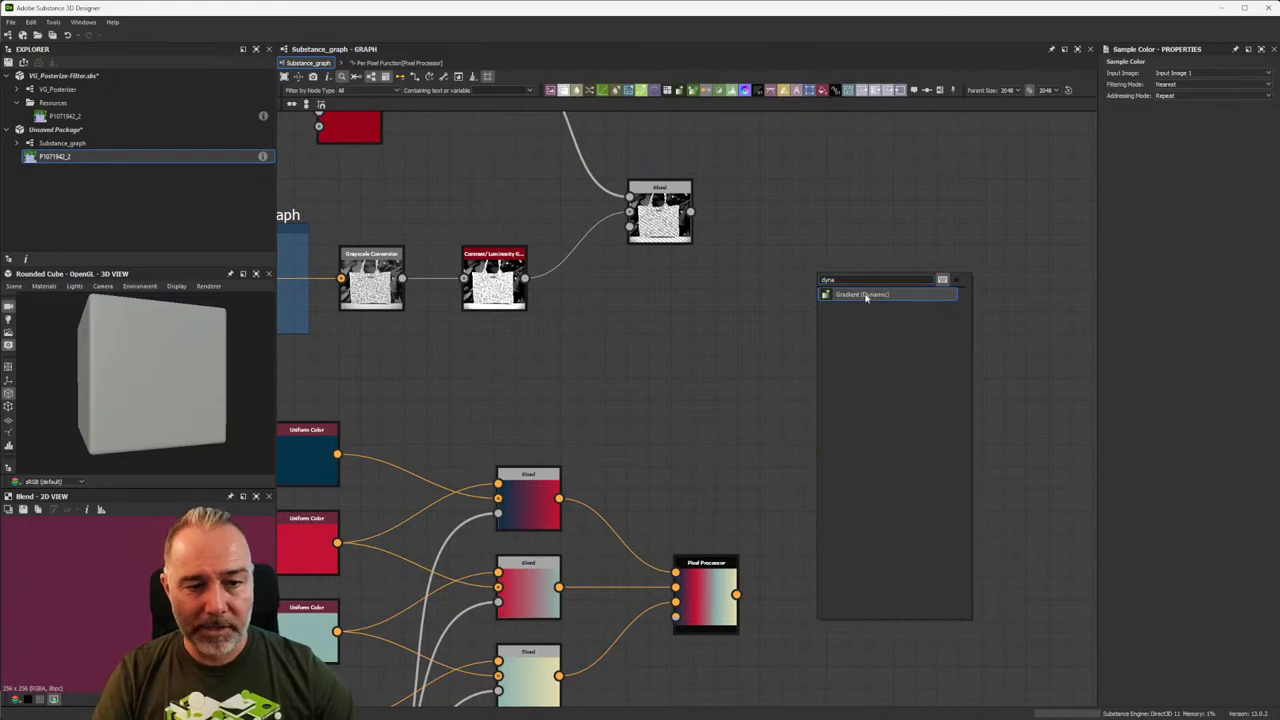
pyautogui.click(851, 294)
pyautogui.moveTo(852, 290); pyautogui.dragTo(890, 289)
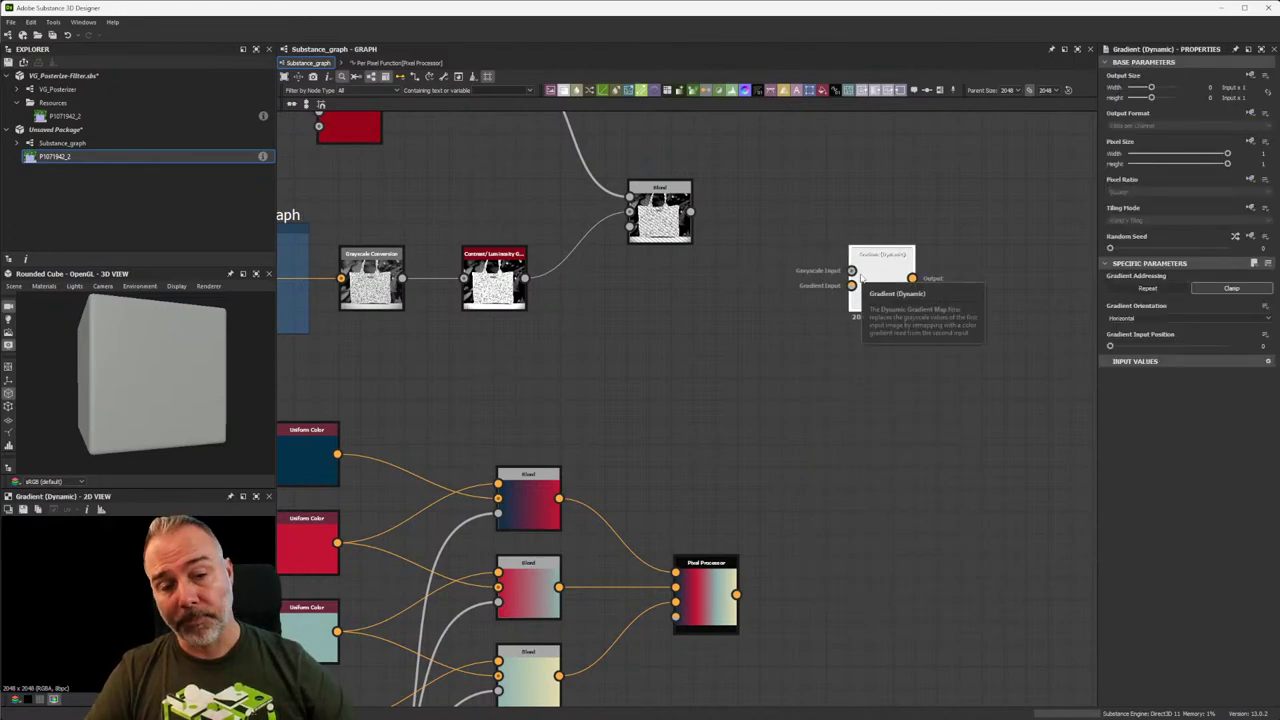
pyautogui.moveTo(690, 211); pyautogui.dragTo(851, 270)
pyautogui.scroll(3, 878, 278)
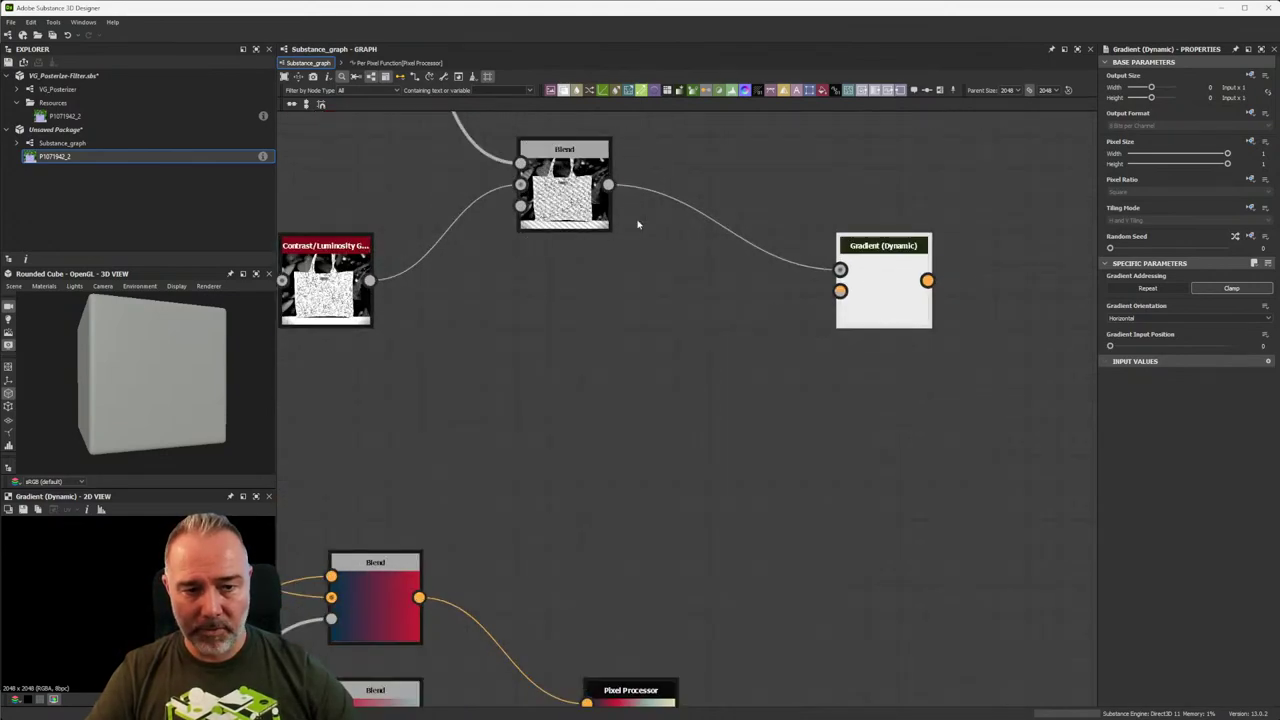
pyautogui.scroll(-3, 623, 320)
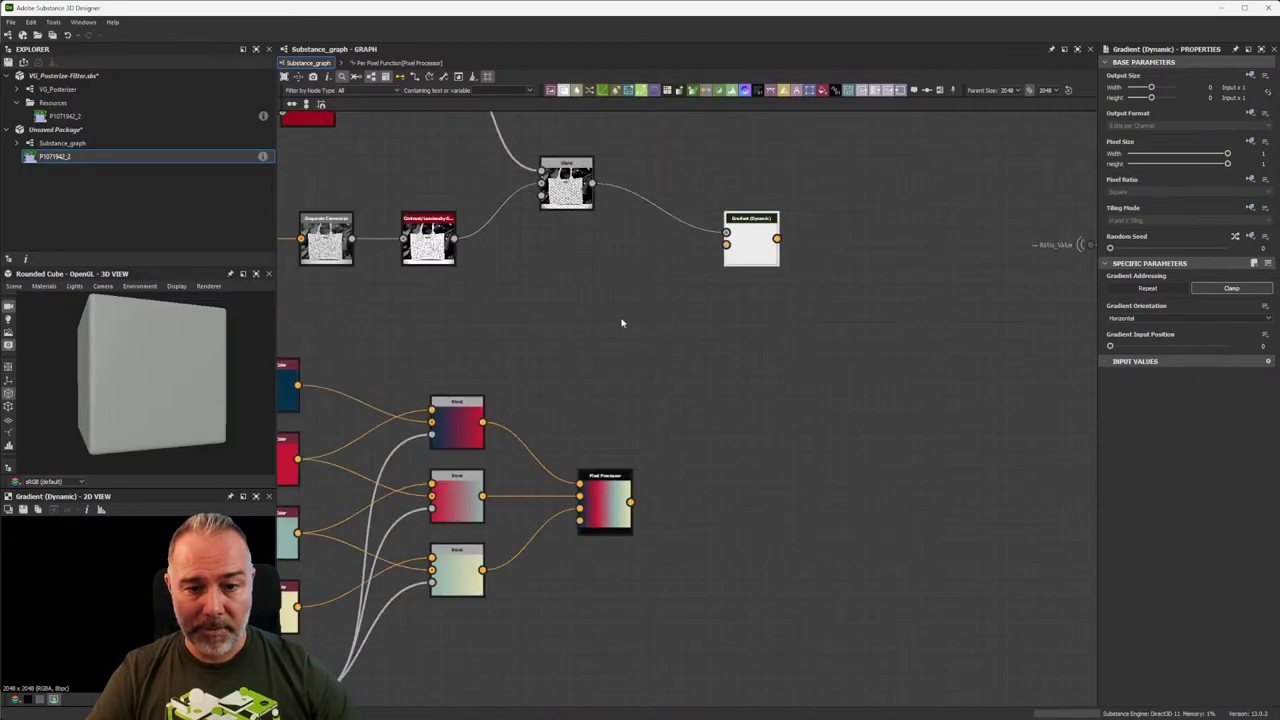
pyautogui.scroll(5, 610, 497)
pyautogui.scroll(-3, 567, 465)
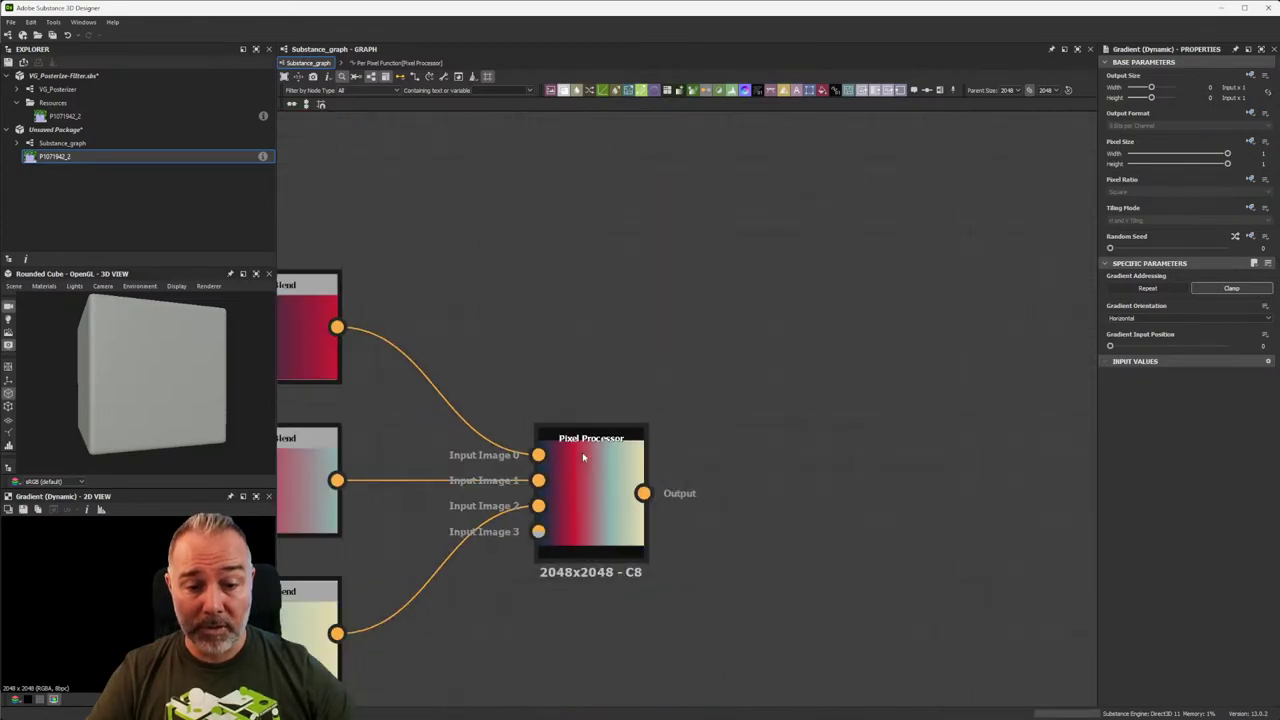
# Reduce the Pixel Processor output height to 1 px to make a 2048×1 strip, and preview it.
pyautogui.click(587, 471)
pyautogui.scroll(4, 590, 465)
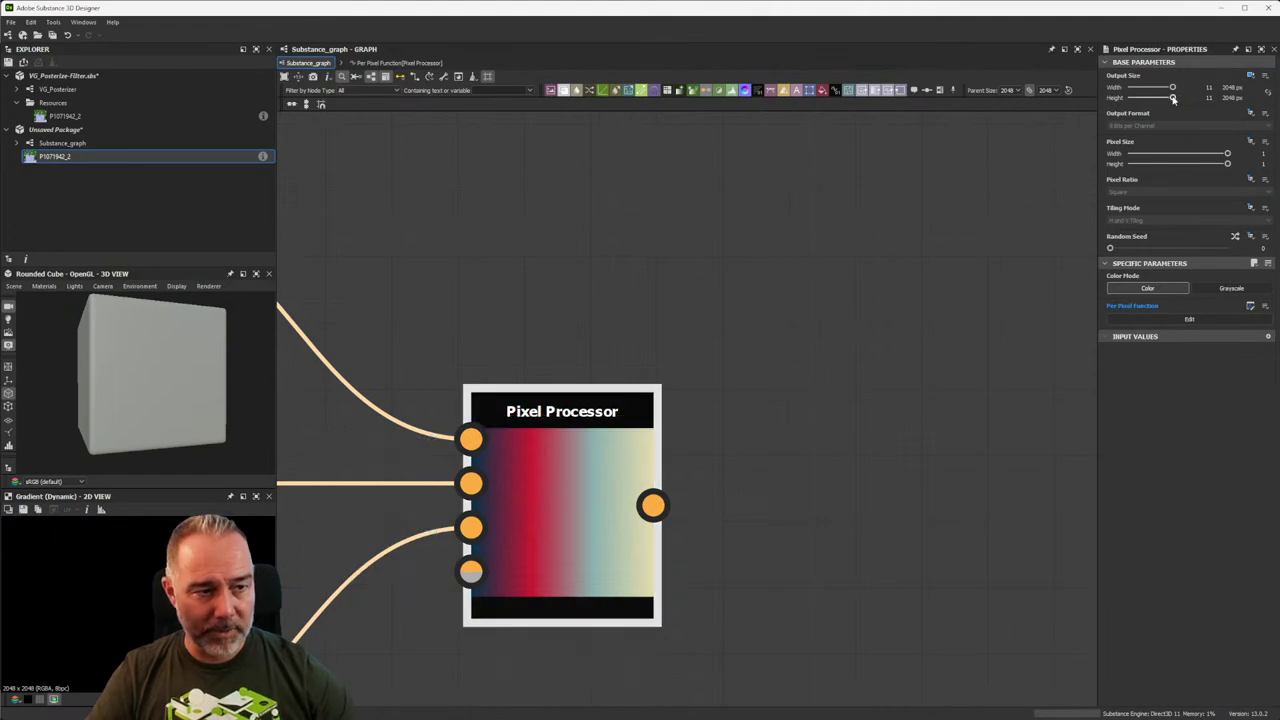
pyautogui.moveTo(1173, 98); pyautogui.dragTo(1156, 98)
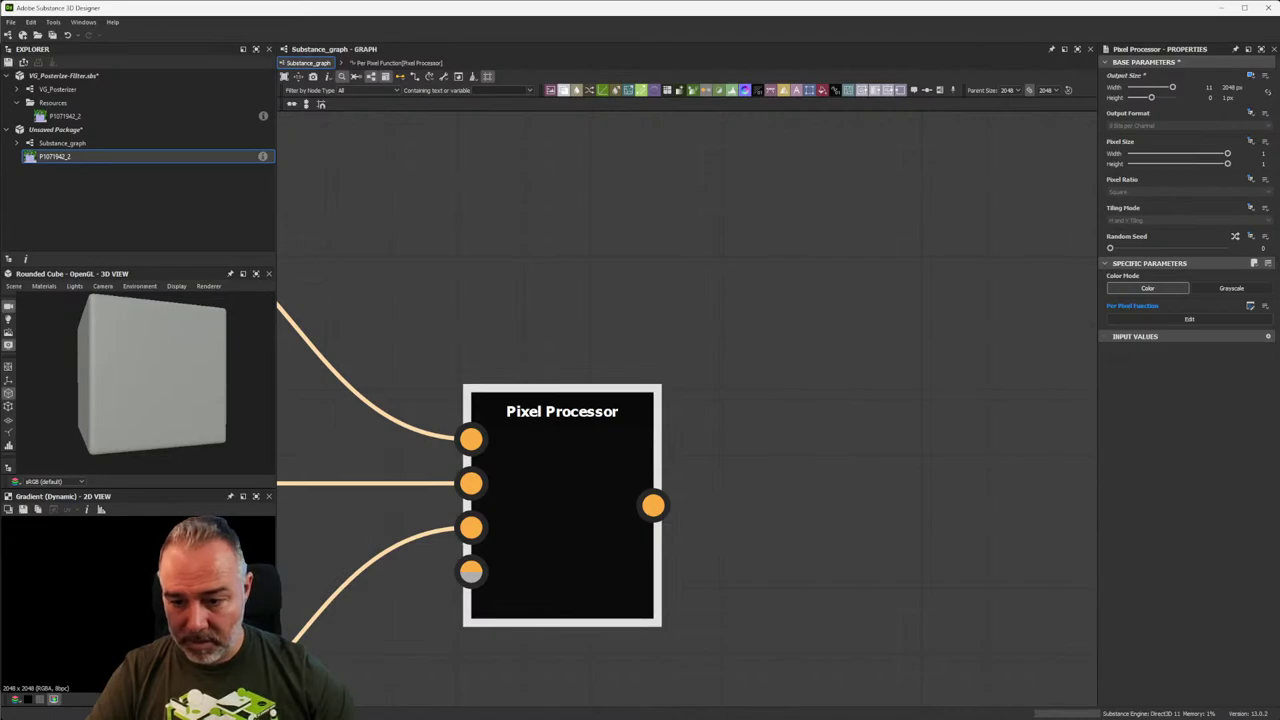
pyautogui.doubleClick(591, 466)
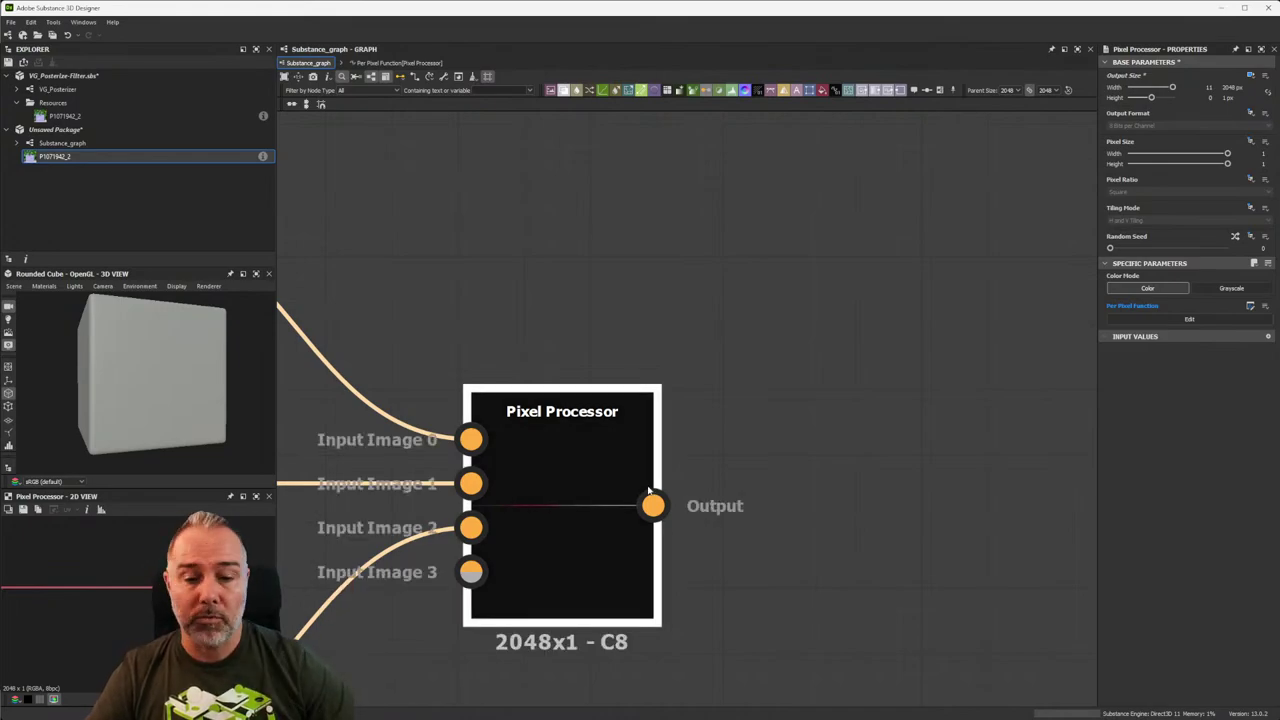
pyautogui.scroll(-5, 623, 504)
pyautogui.scroll(4, 623, 504)
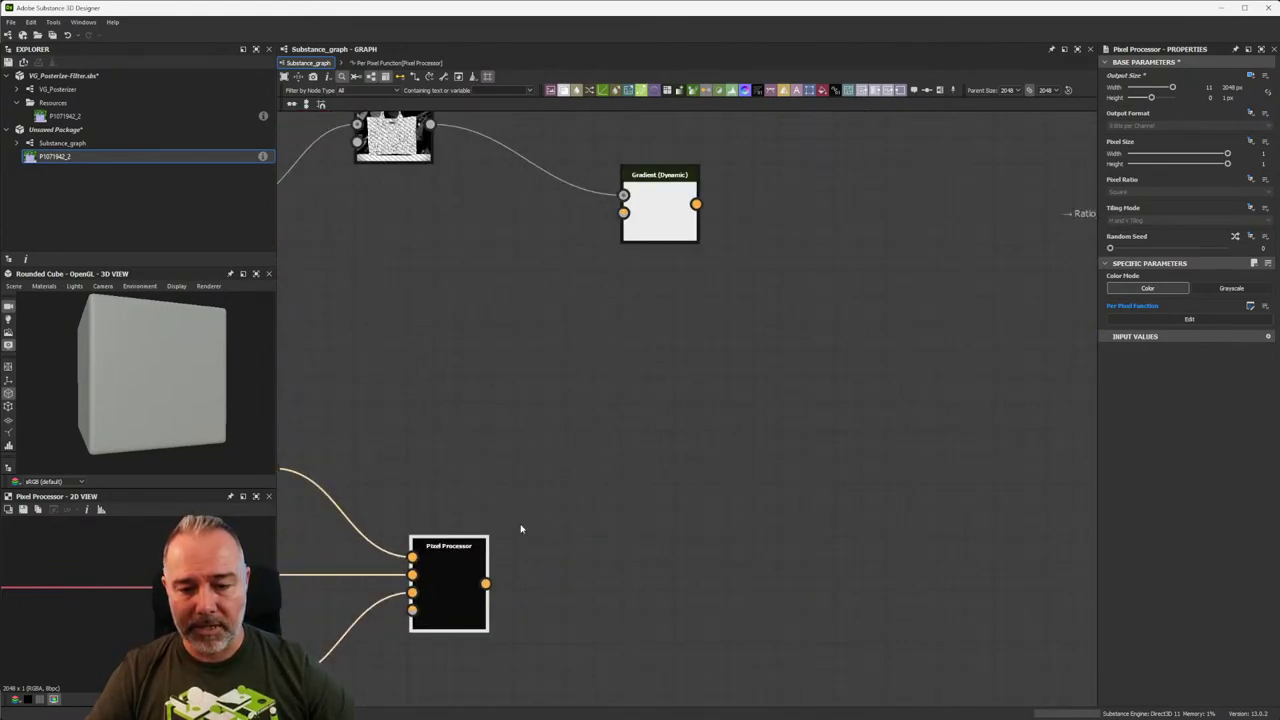
# Wire the Pixel Processor output into the Gradient (Dynamic) node's Gradient Input and check its orientation options.
pyautogui.moveTo(530, 548); pyautogui.dragTo(623, 212)
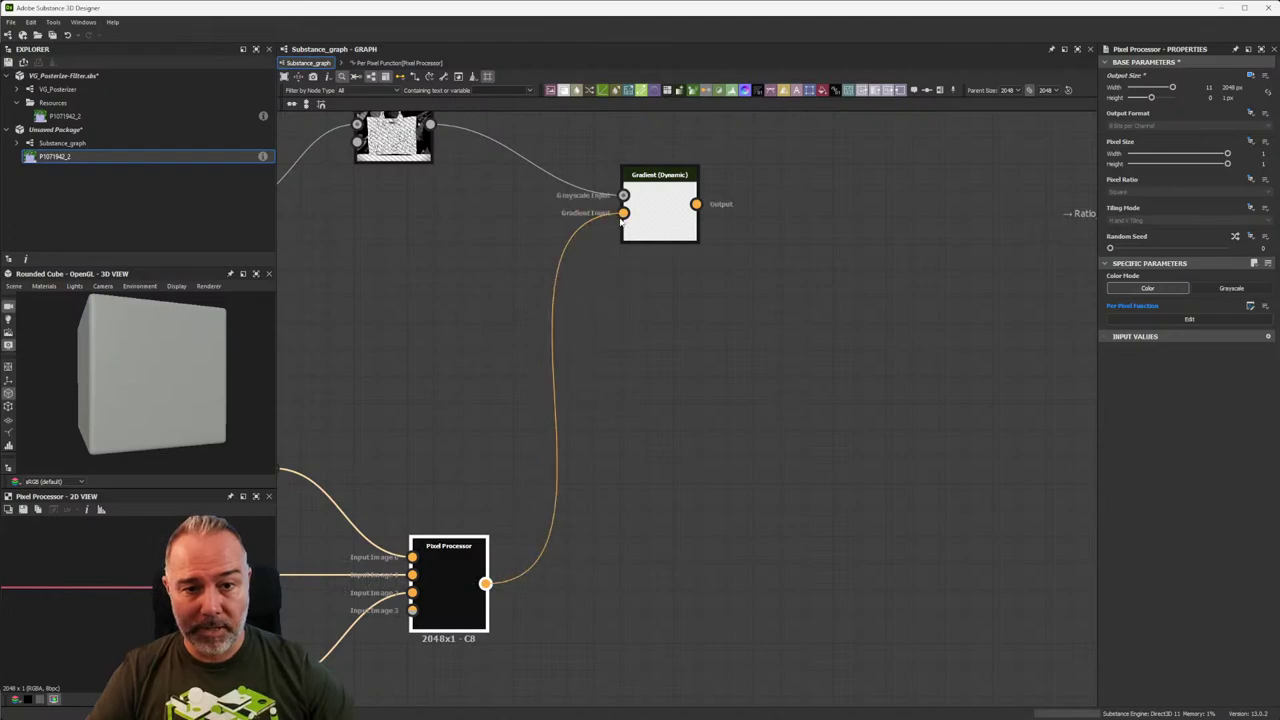
pyautogui.click(660, 220)
pyautogui.scroll(3, 666, 210)
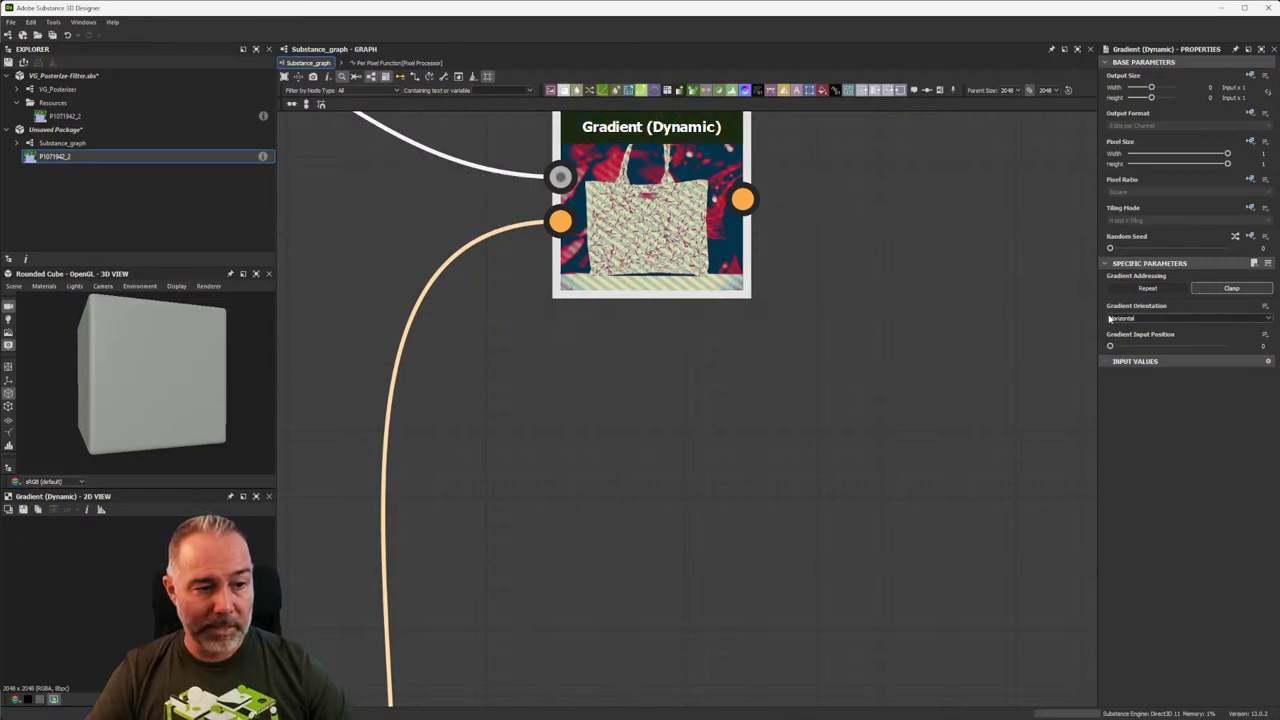
pyautogui.click(1149, 318)
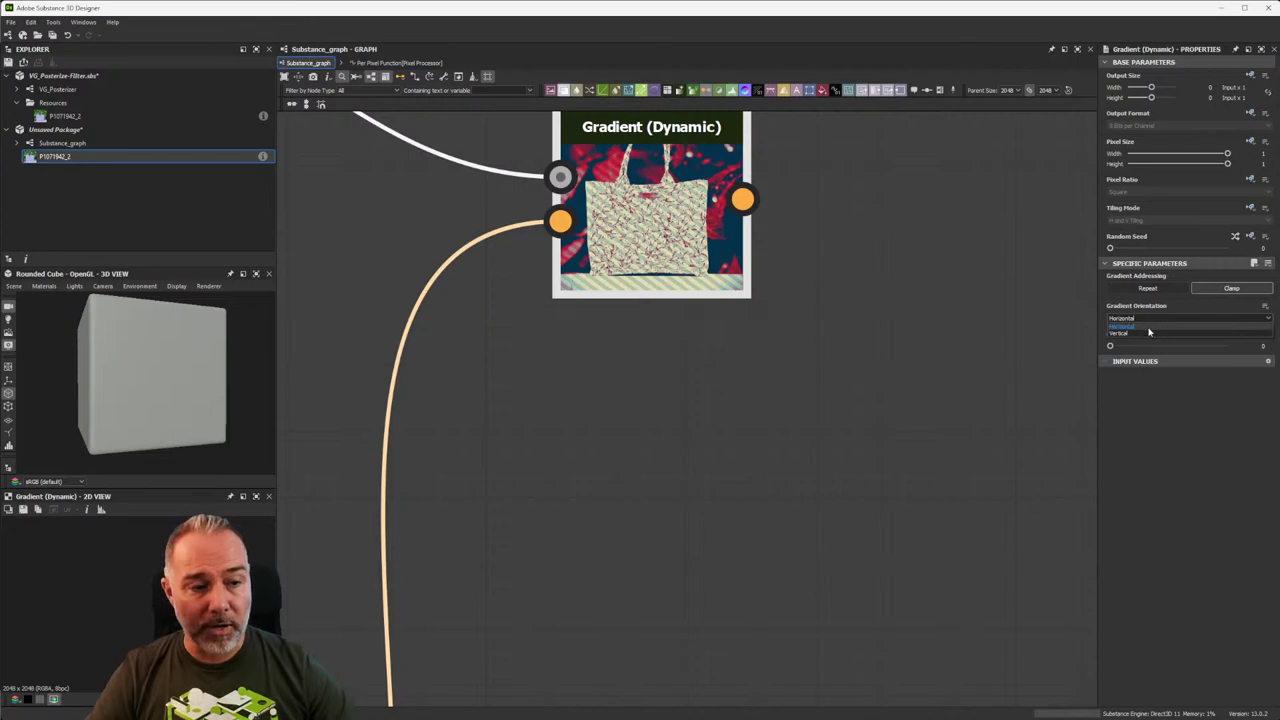
pyautogui.scroll(-5, 818, 322)
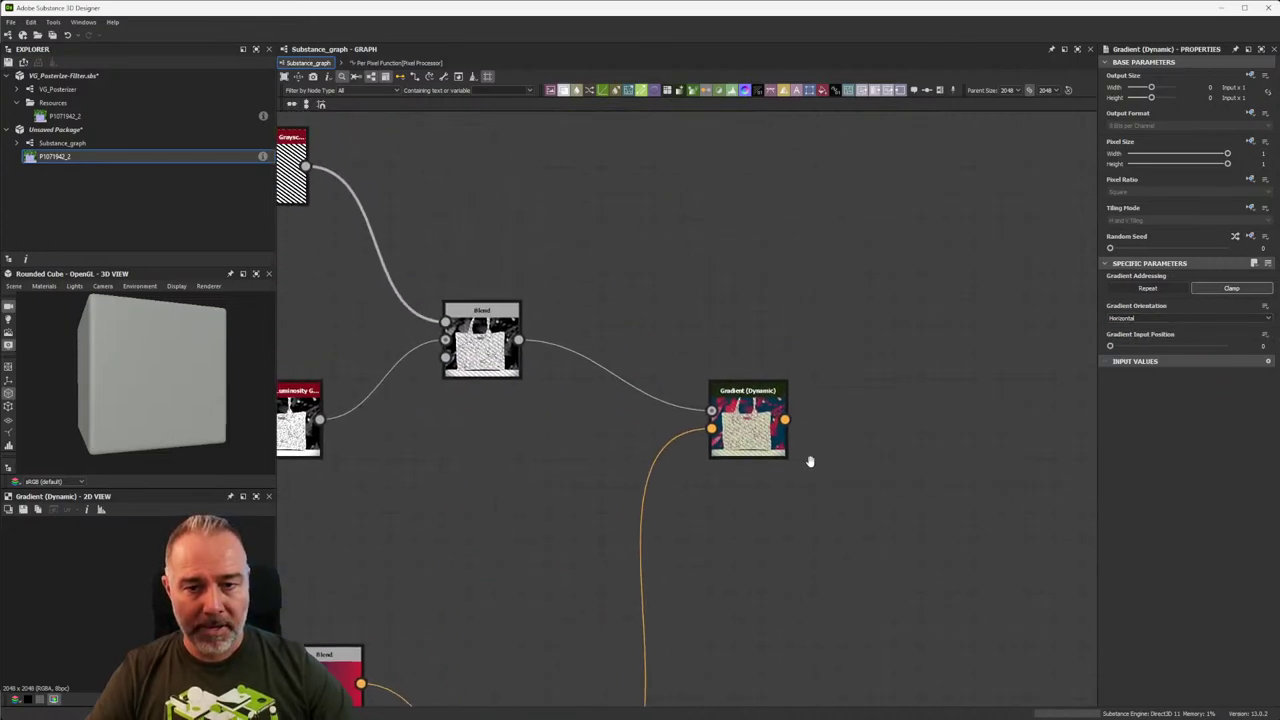
pyautogui.scroll(-4, 680, 374)
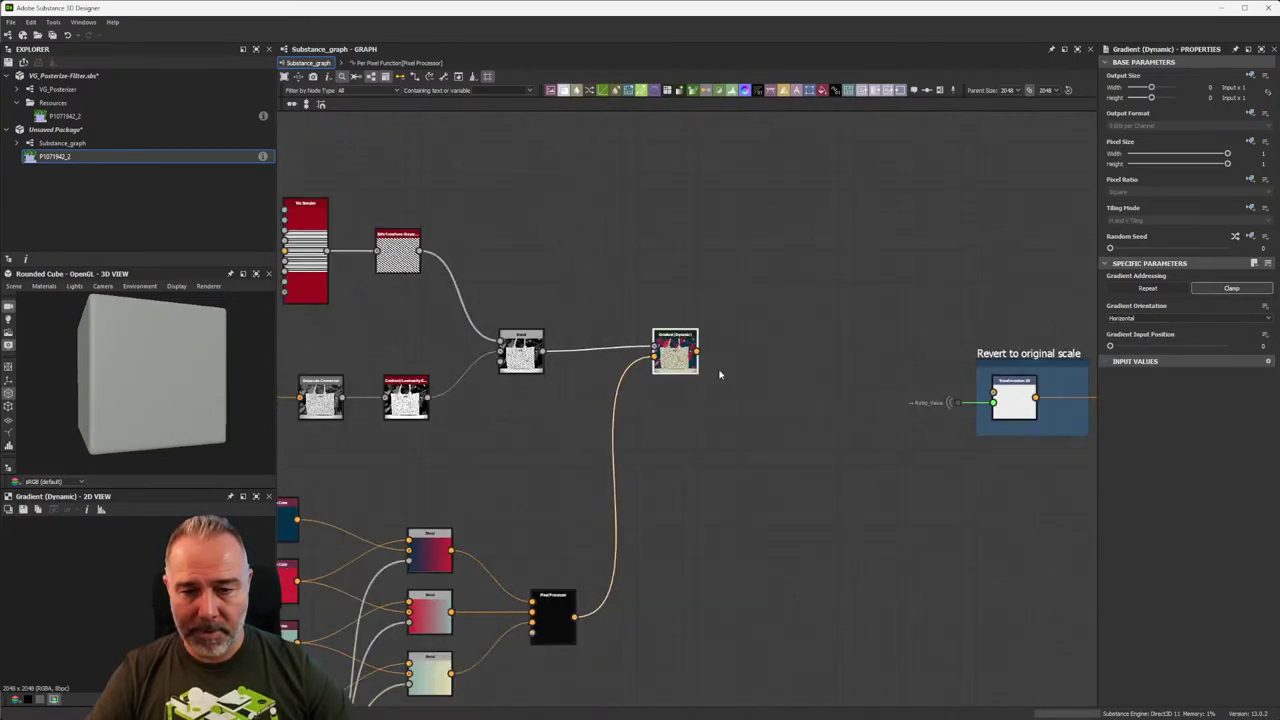
# Connect the Gradient (Dynamic) output into the Transformation 2D node.
pyautogui.moveTo(720, 371); pyautogui.dragTo(639, 387, button='middle')
pyautogui.scroll(3, 639, 387)
pyautogui.moveTo(522, 307); pyautogui.dragTo(1035, 377)
pyautogui.moveTo(1035, 377); pyautogui.dragTo(722, 325, button='middle')
pyautogui.scroll(5, 935, 420)
pyautogui.scroll(-6, 930, 370)
pyautogui.scroll(-2, 928, 370)
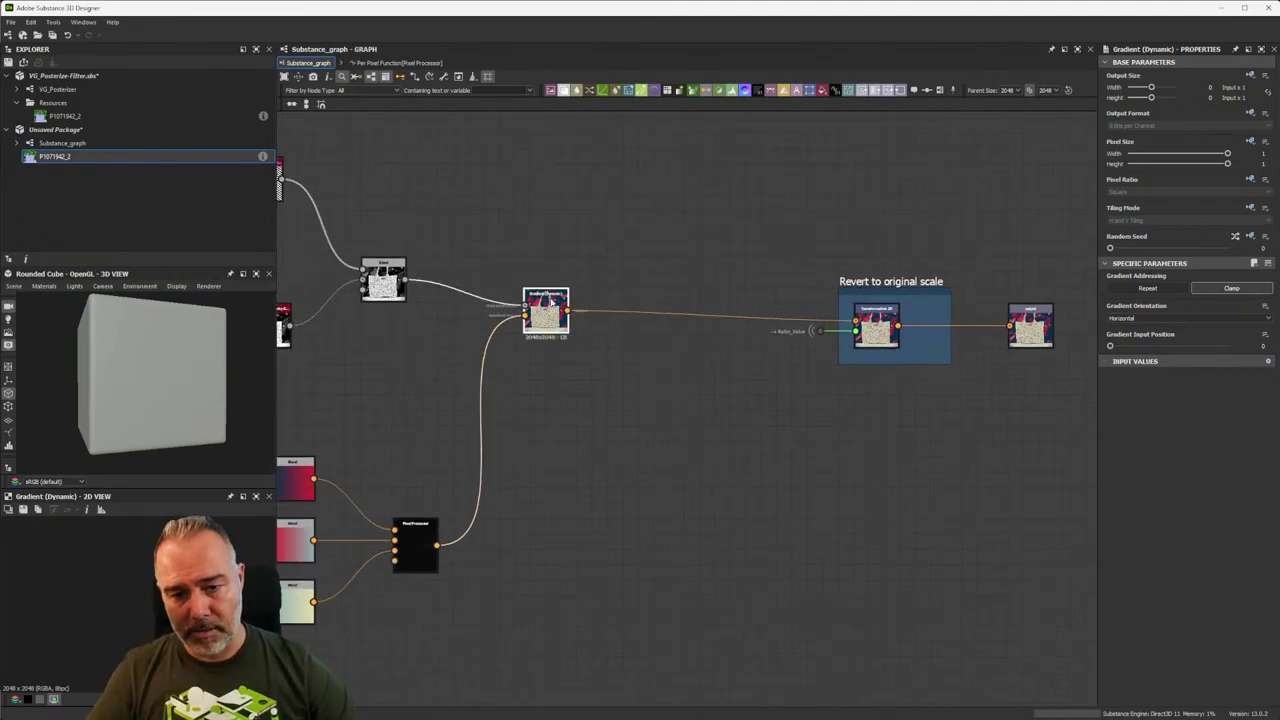
# Move _DocumentInputSize below Stripes Rotation in the graph's input parameter list.
pyautogui.click(751, 220)
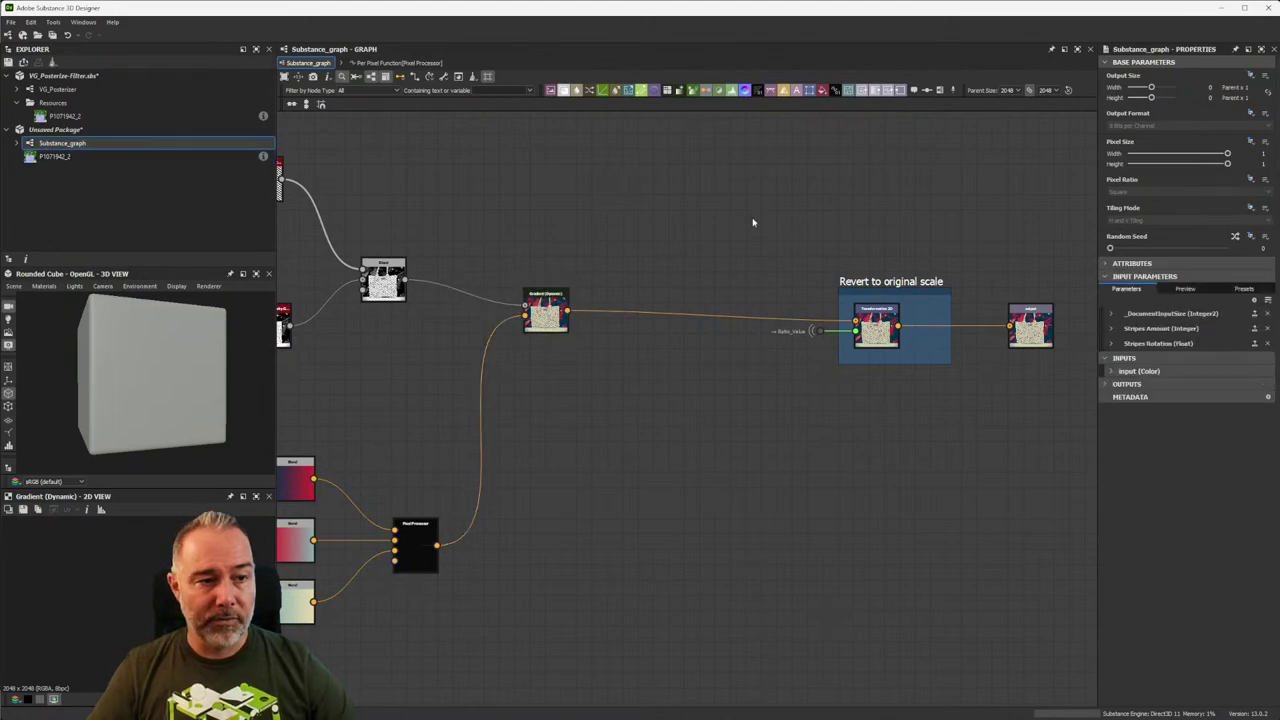
pyautogui.click(1150, 63)
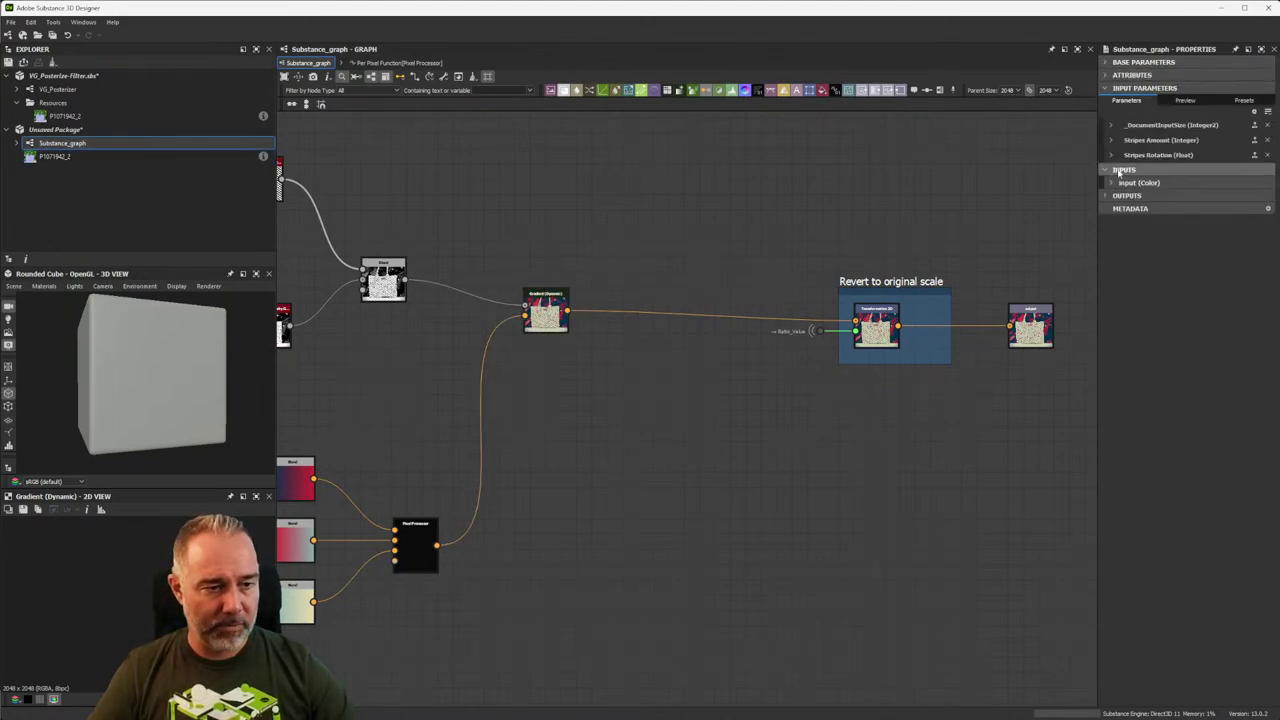
pyautogui.click(1127, 100)
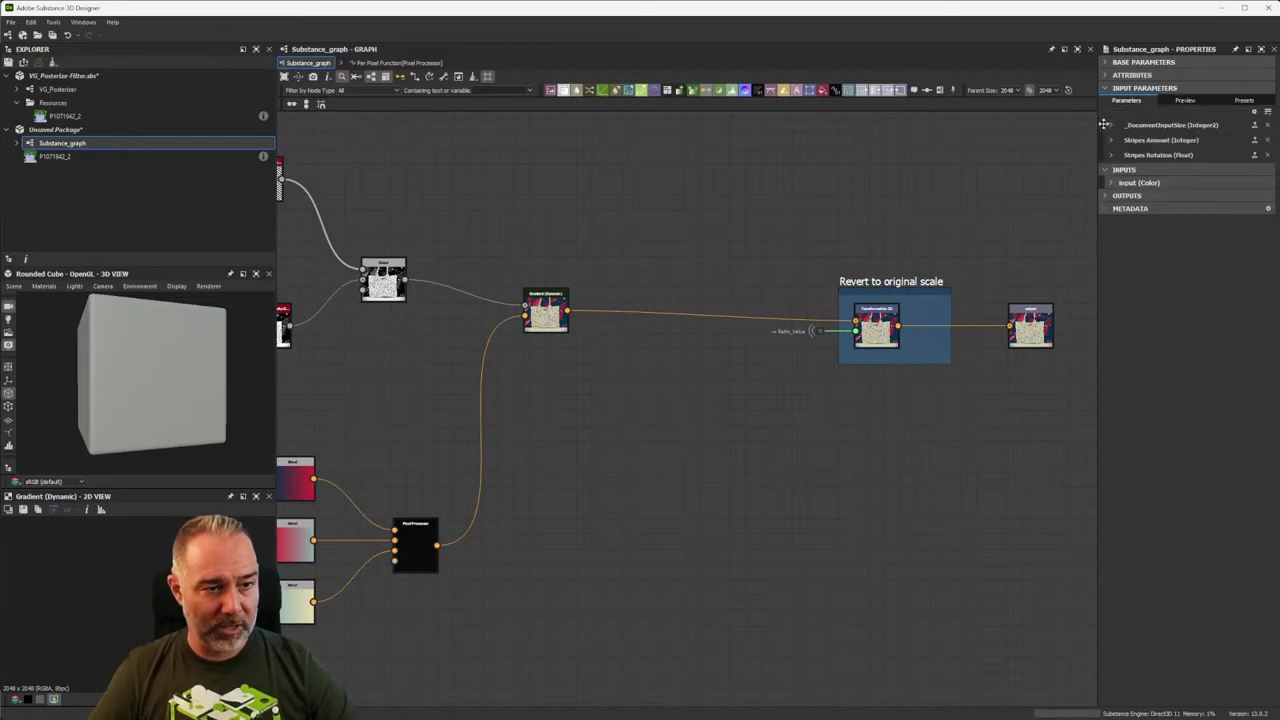
pyautogui.moveTo(1101, 125); pyautogui.dragTo(1106, 157)
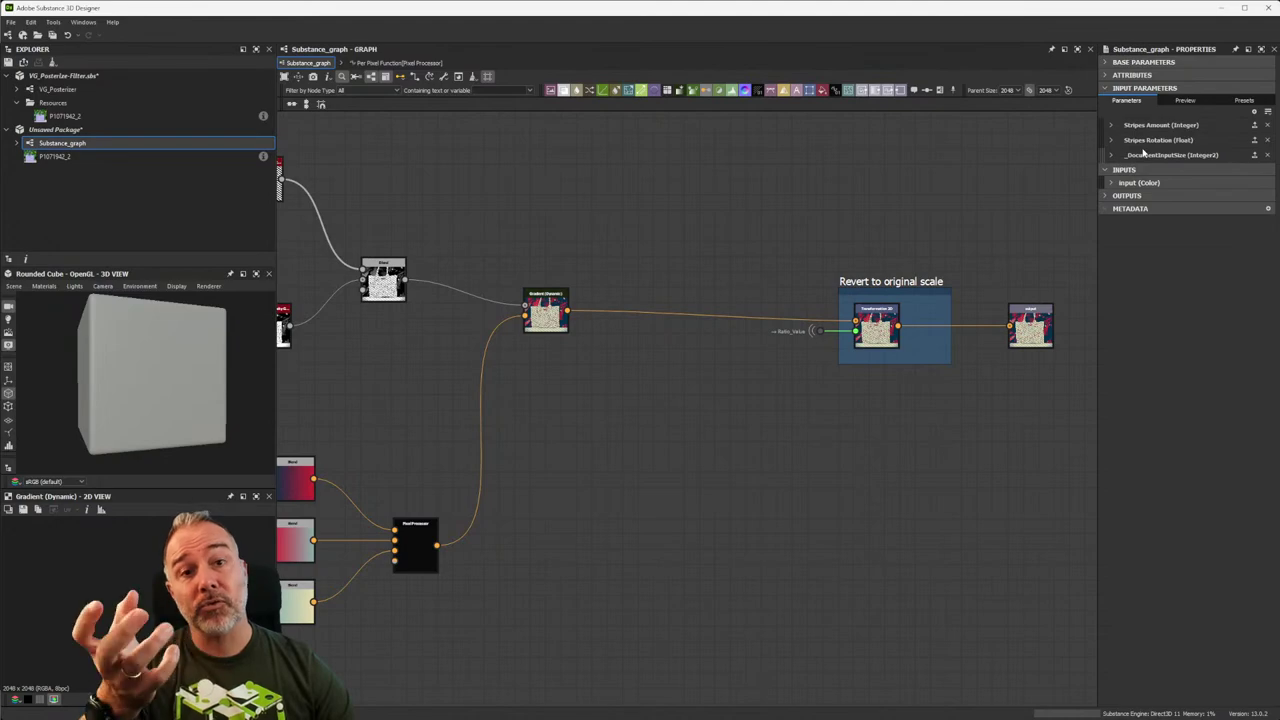
pyautogui.moveTo(600, 180); pyautogui.dragTo(658, 206, button='middle')
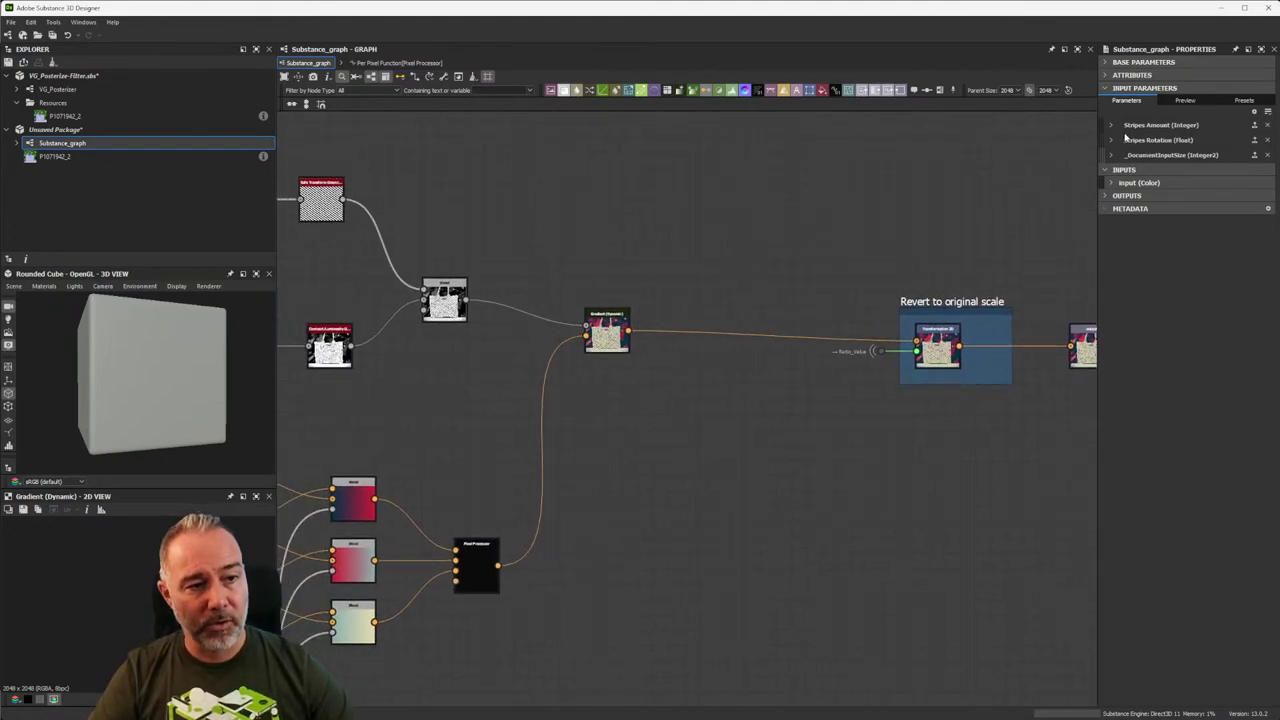
# Preview the exposed stripes controls and inspect the Transformation 2D node's settings.
pyautogui.click(1178, 104)
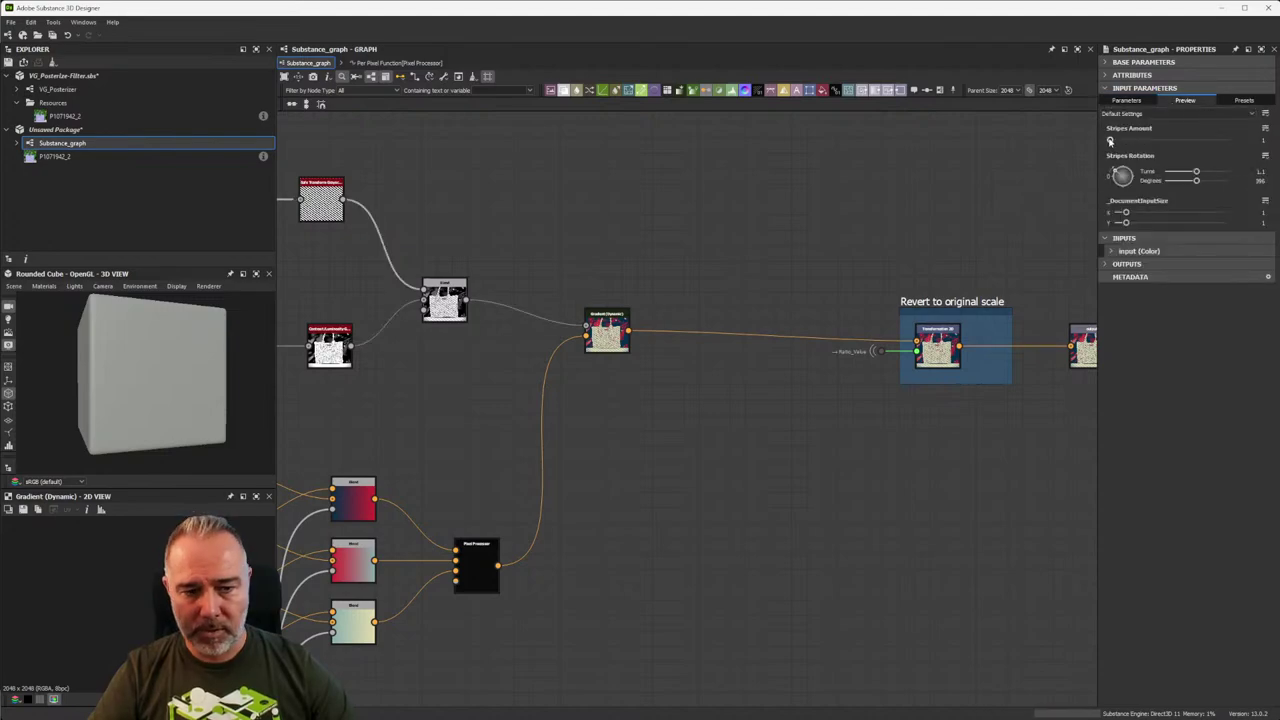
pyautogui.scroll(6, 990, 310)
pyautogui.moveTo(846, 394); pyautogui.dragTo(800, 223, button='middle')
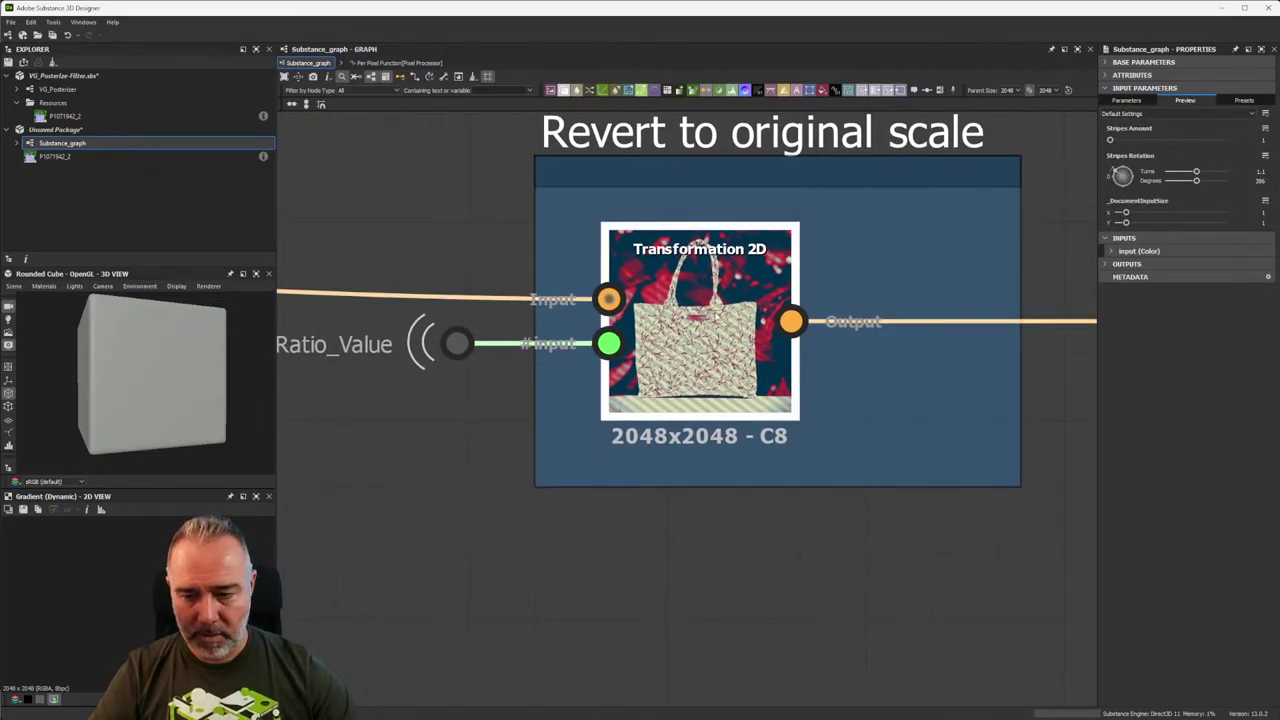
pyautogui.doubleClick(715, 315)
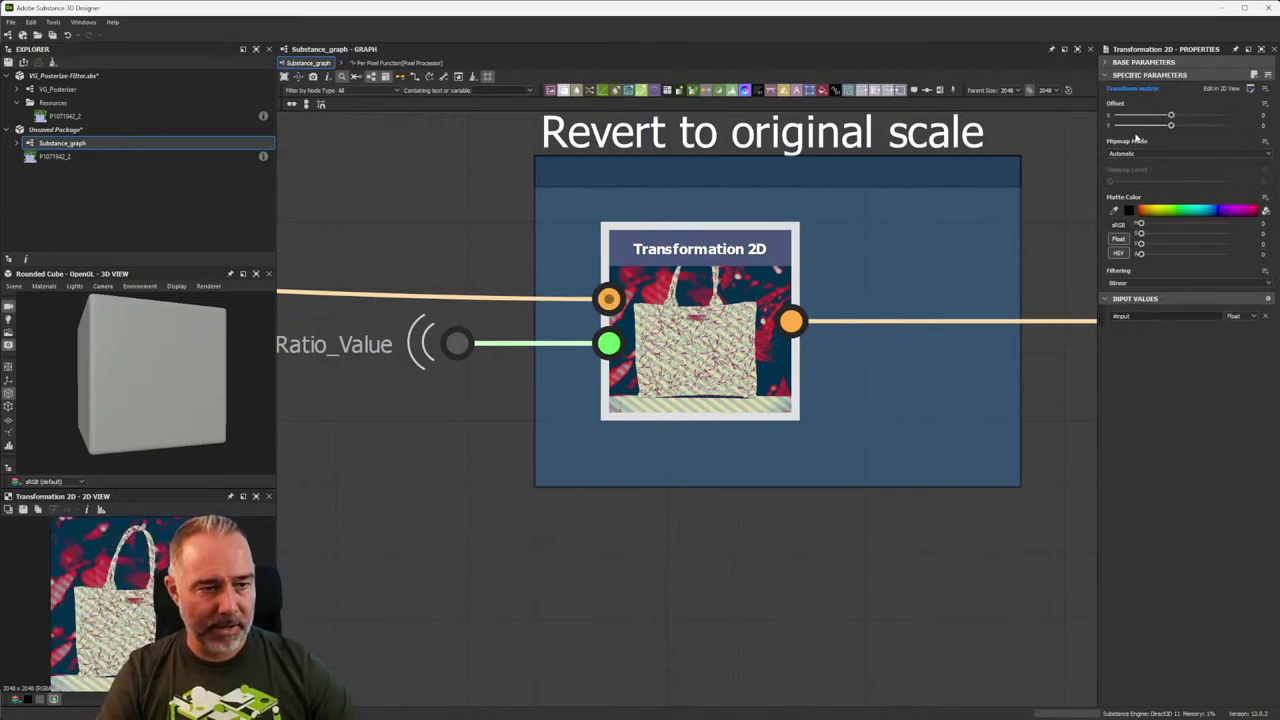
# Drag the graph's Stripes Amount parameter down to its minimum.
pyautogui.click(1066, 178)
pyautogui.moveTo(1119, 144); pyautogui.dragTo(1112, 170)
pyautogui.scroll(-3, 729, 280)
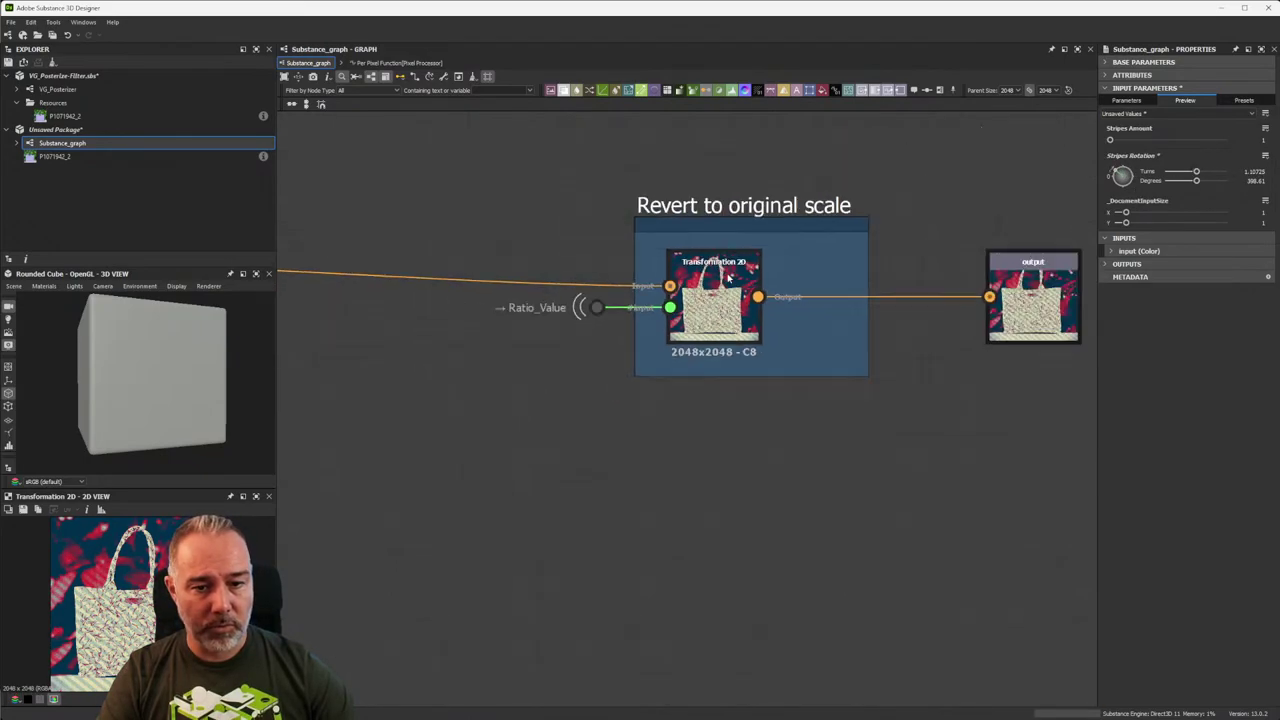
pyautogui.scroll(-5, 600, 323)
pyautogui.moveTo(514, 360); pyautogui.dragTo(609, 257, button='middle')
pyautogui.scroll(6, 607, 313)
pyautogui.scroll(-2, 600, 308)
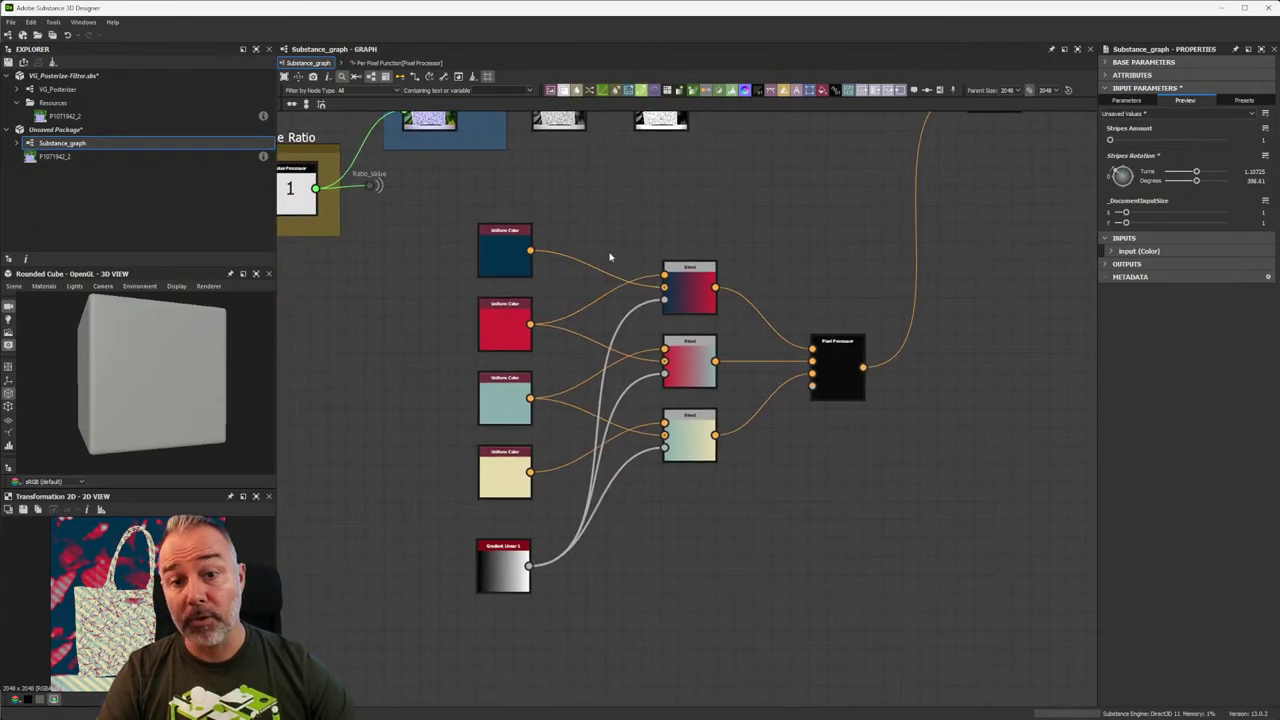
# Expose the dark blue and red Uniform Color outputs as Color 1 and Color 2.
pyautogui.click(507, 250)
pyautogui.click(1262, 118)
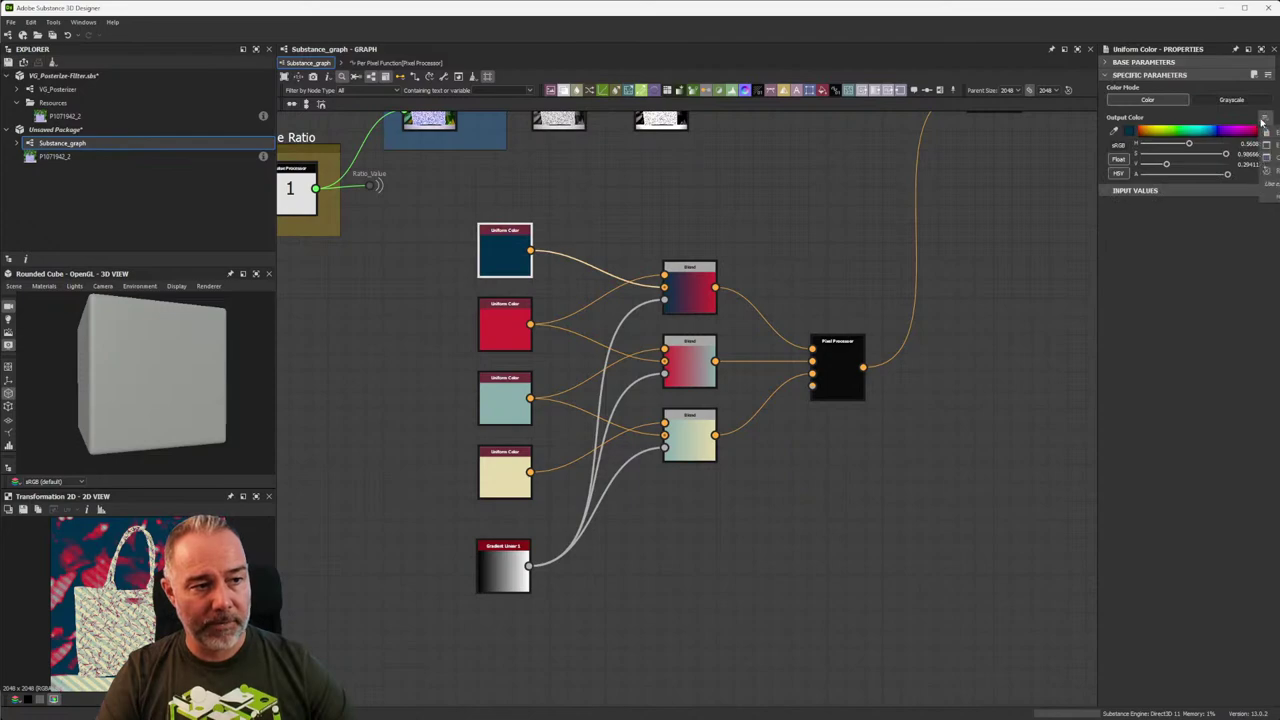
pyautogui.click(1265, 118)
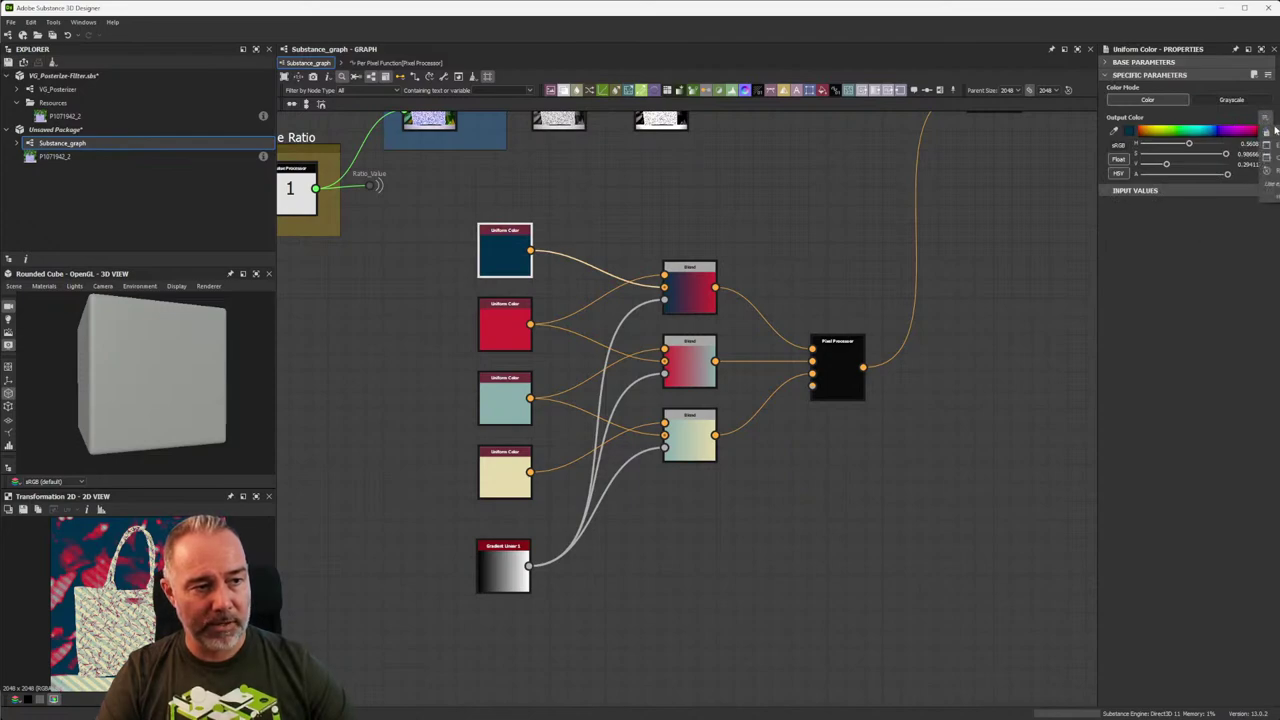
pyautogui.click(1266, 131)
pyautogui.tripleClick(635, 290)
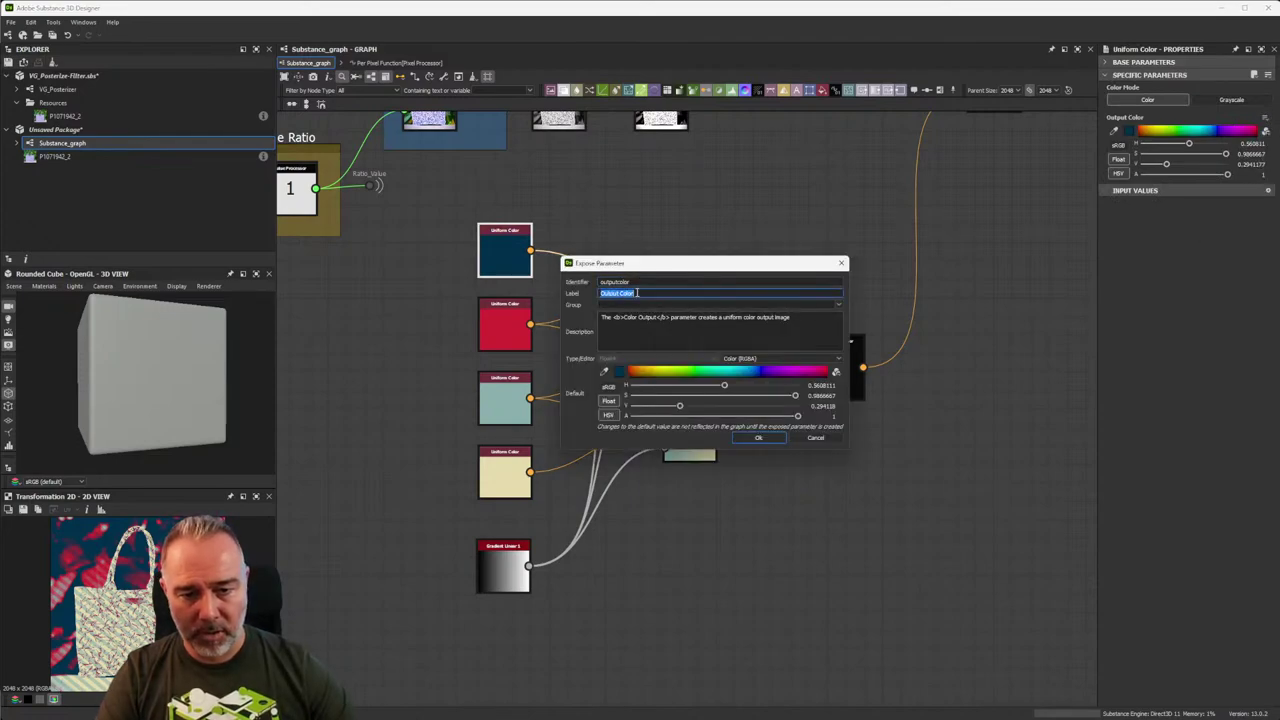
pyautogui.write('Color 1')
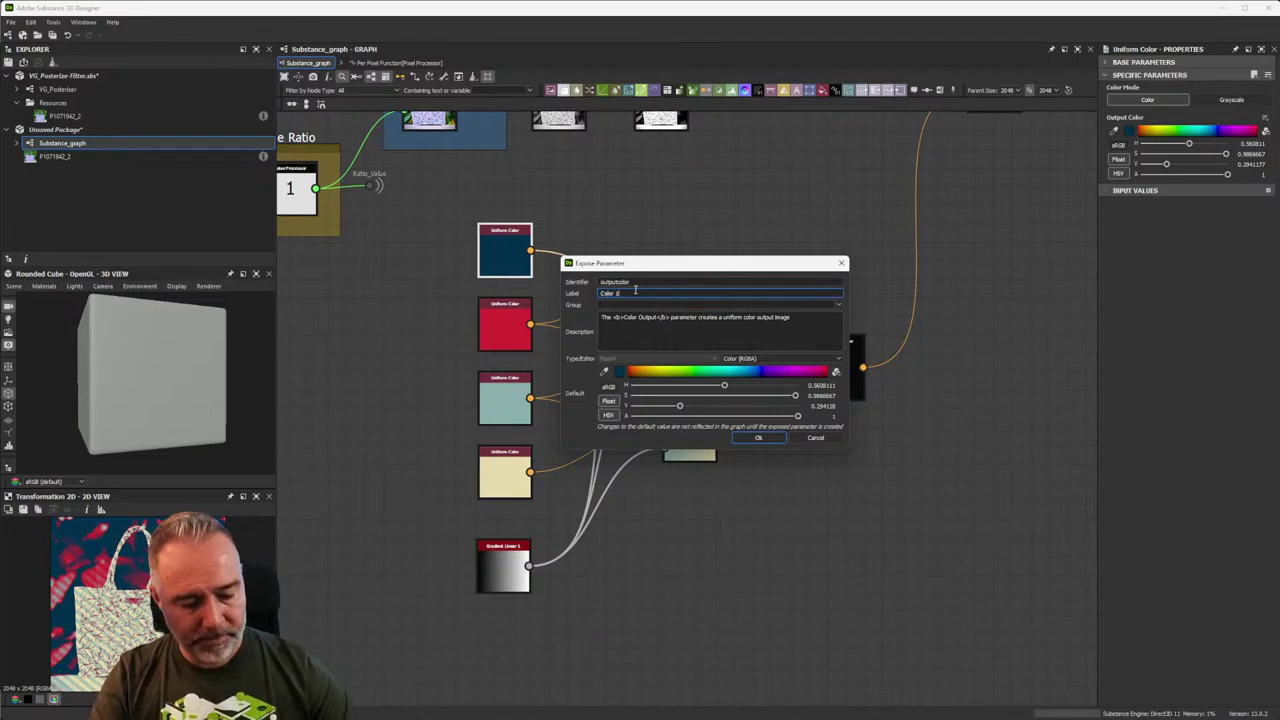
pyautogui.press('Return')
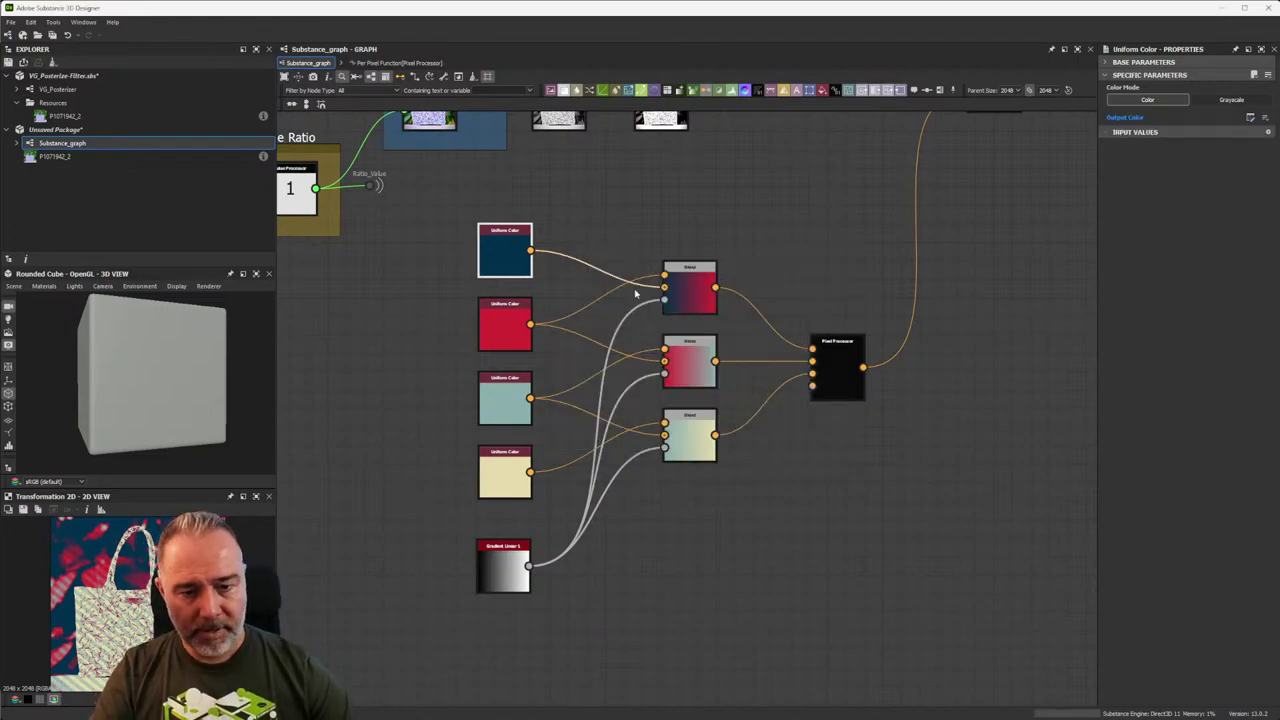
pyautogui.click(513, 320)
pyautogui.click(1267, 119)
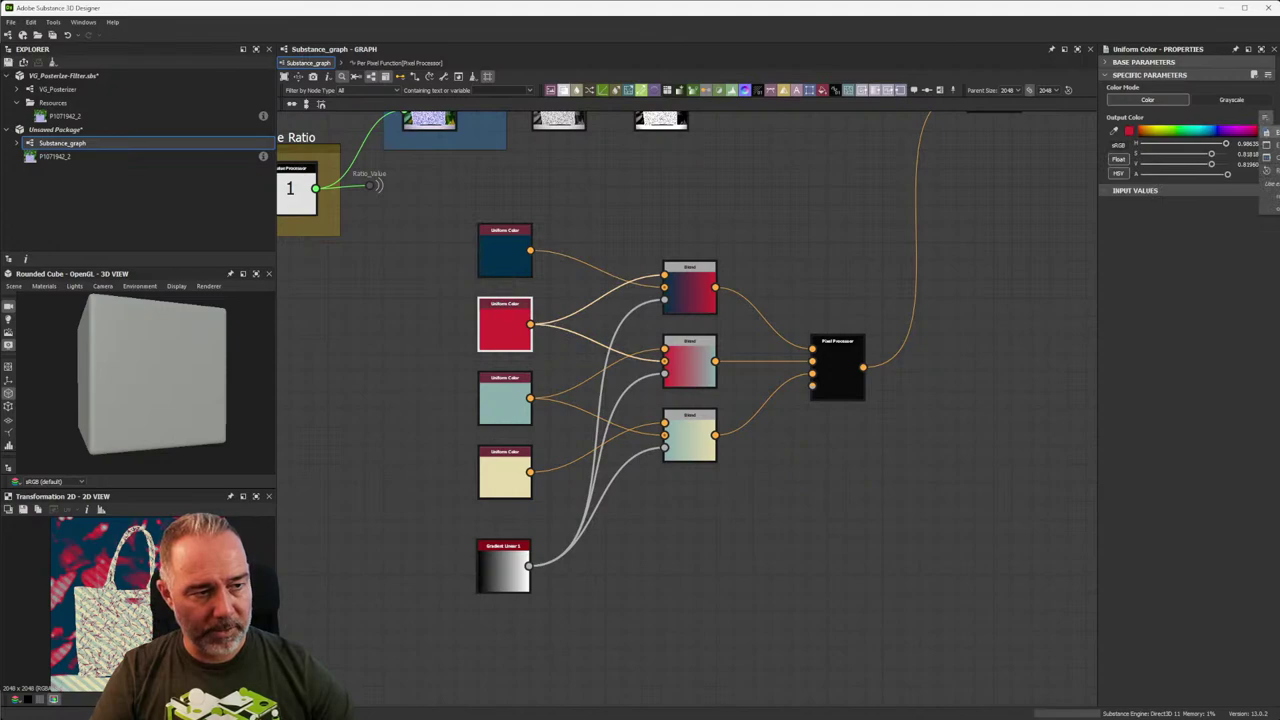
pyautogui.click(1268, 133)
pyautogui.click(645, 293)
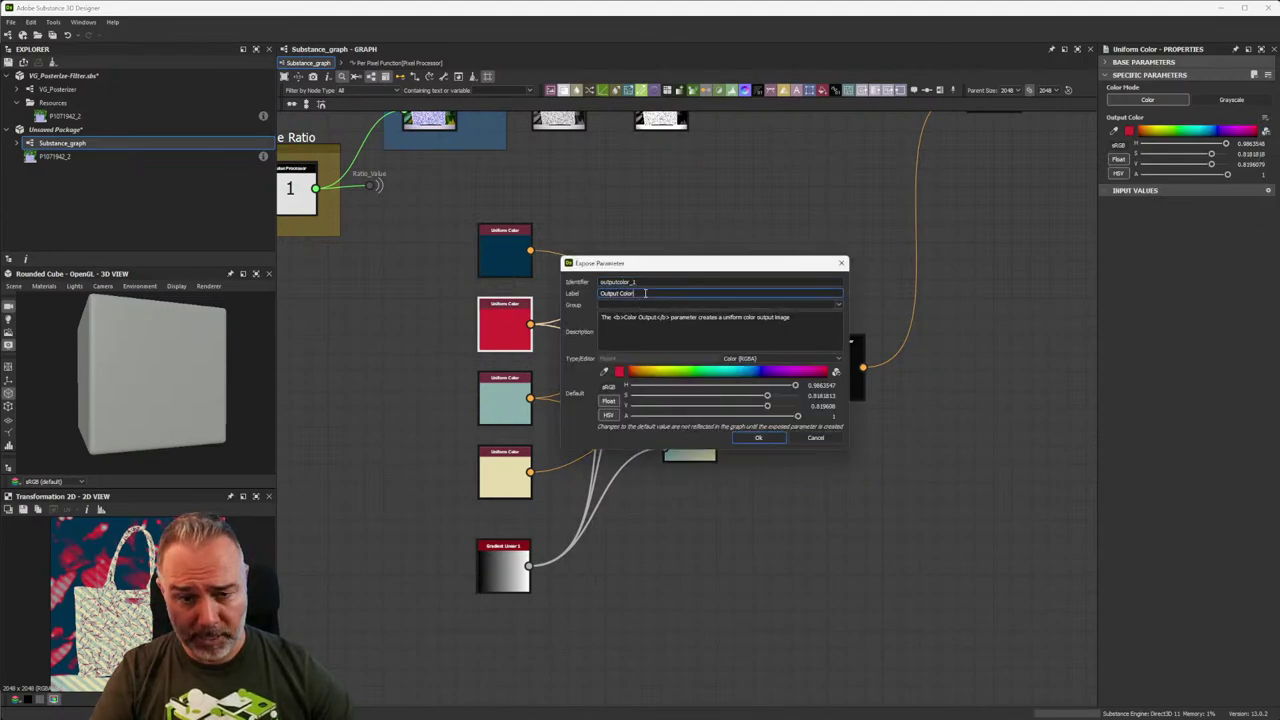
pyautogui.hotkey('ctrl', 'a')
pyautogui.write('Color')
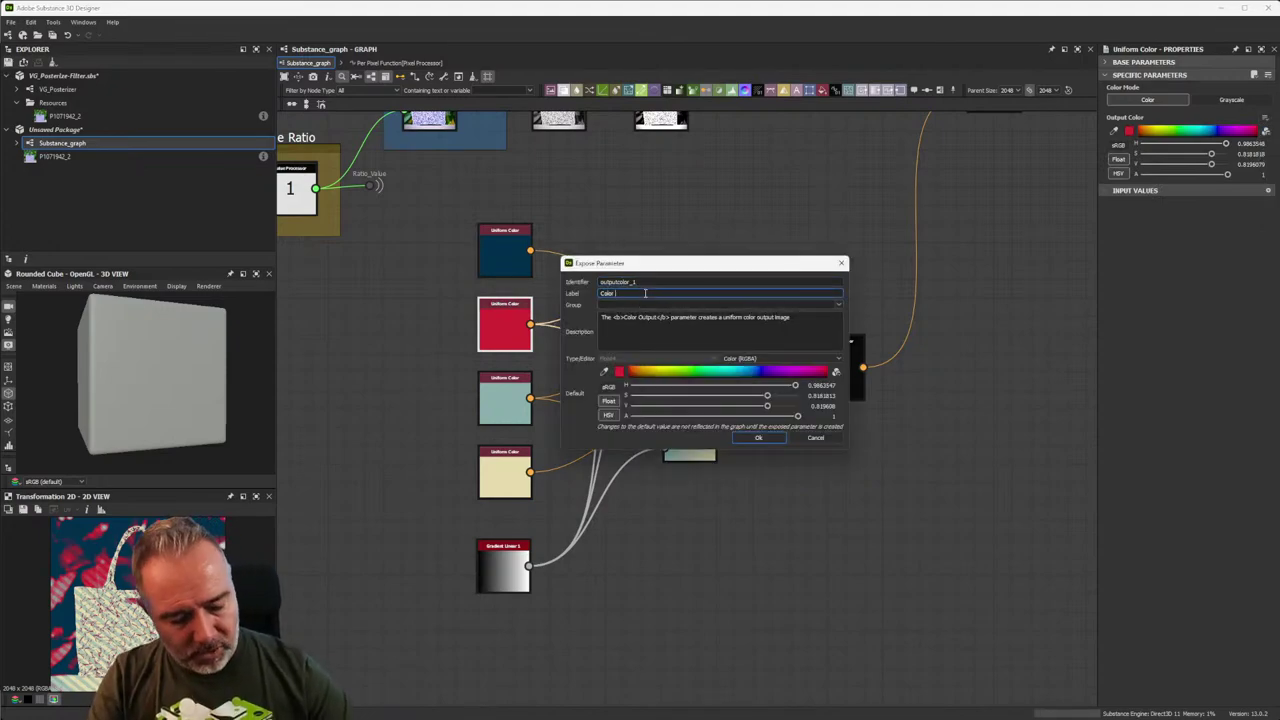
pyautogui.press('Return')
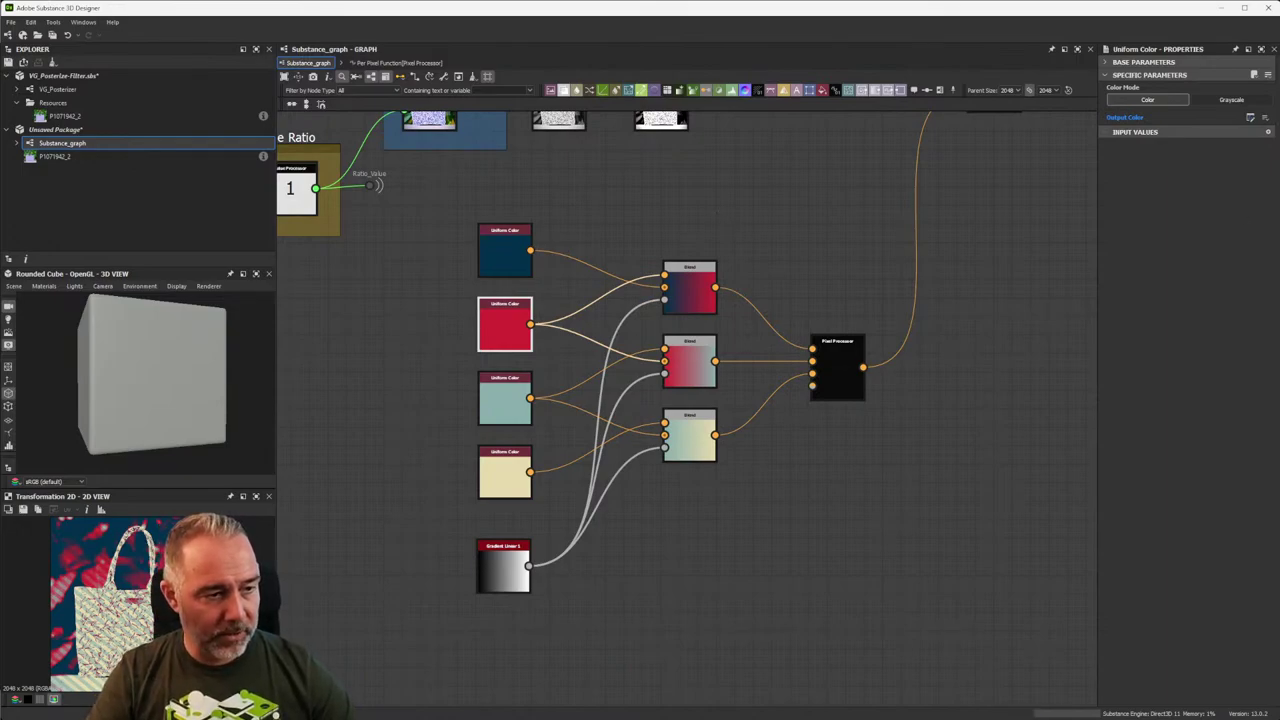
# Expose the light-blue and beige colours as Color 3 and Color 4, then review the graph parameters.
pyautogui.click(510, 405)
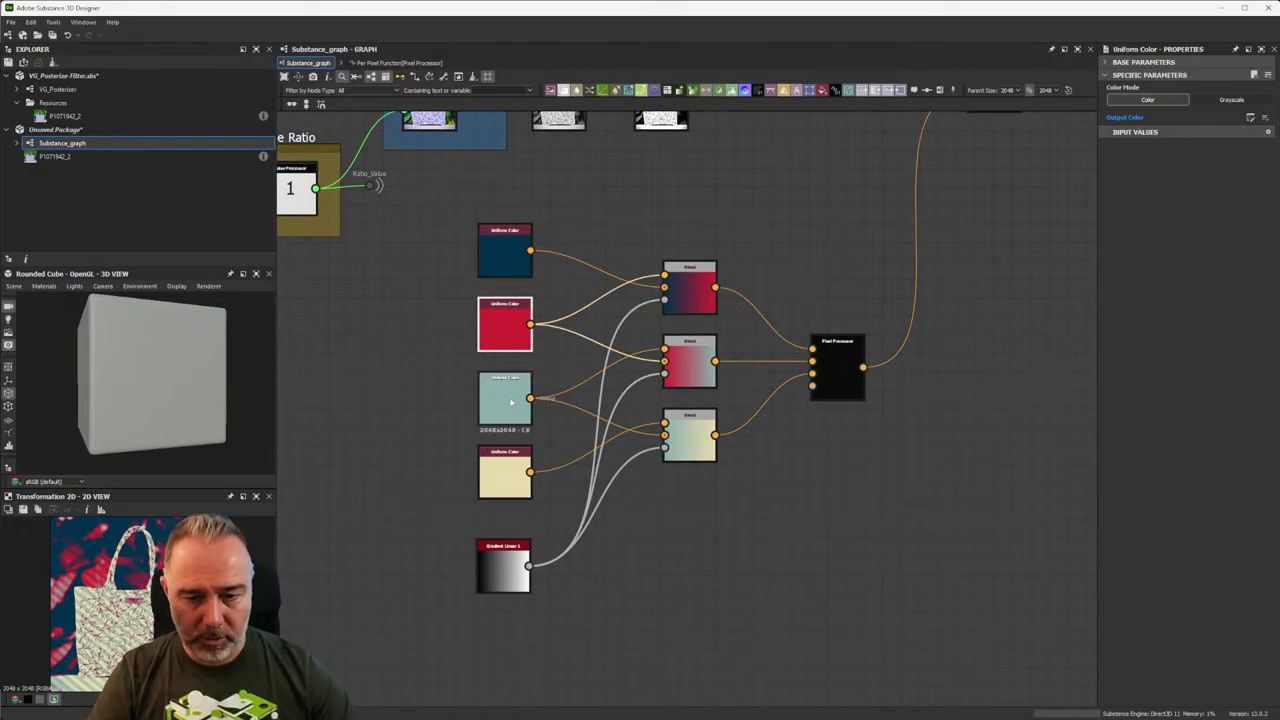
pyautogui.click(1265, 117)
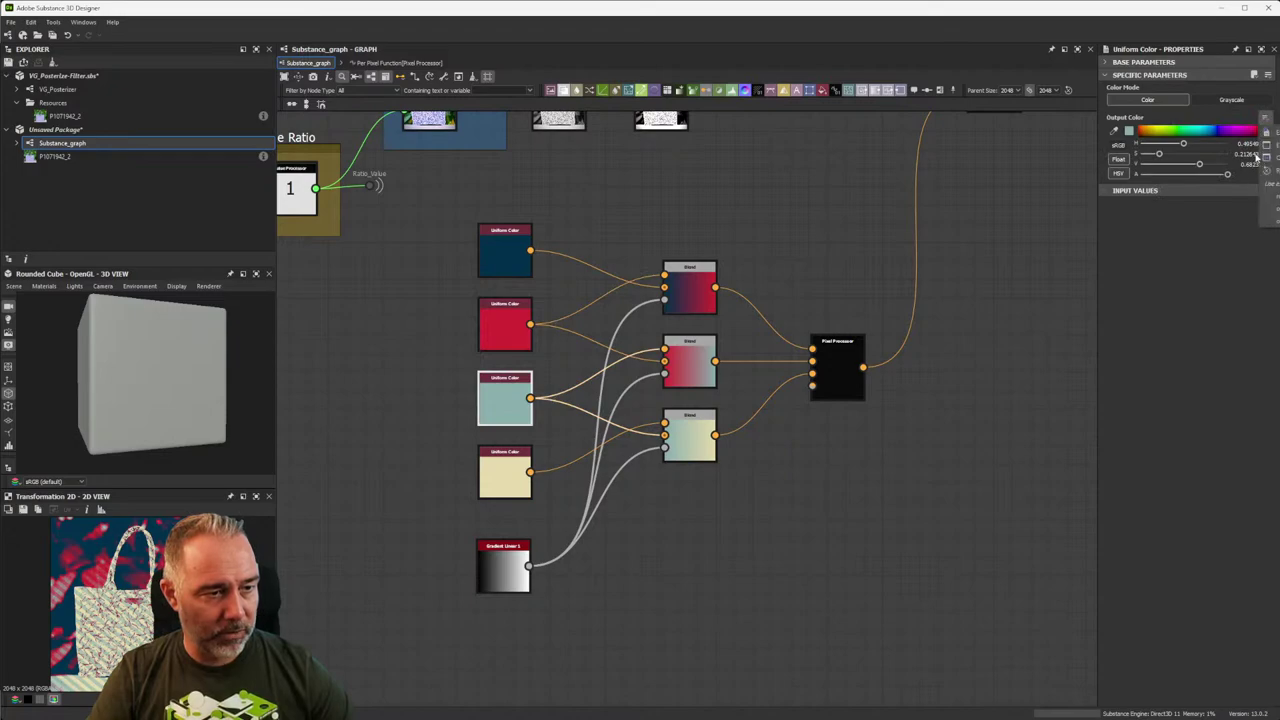
pyautogui.click(1268, 183)
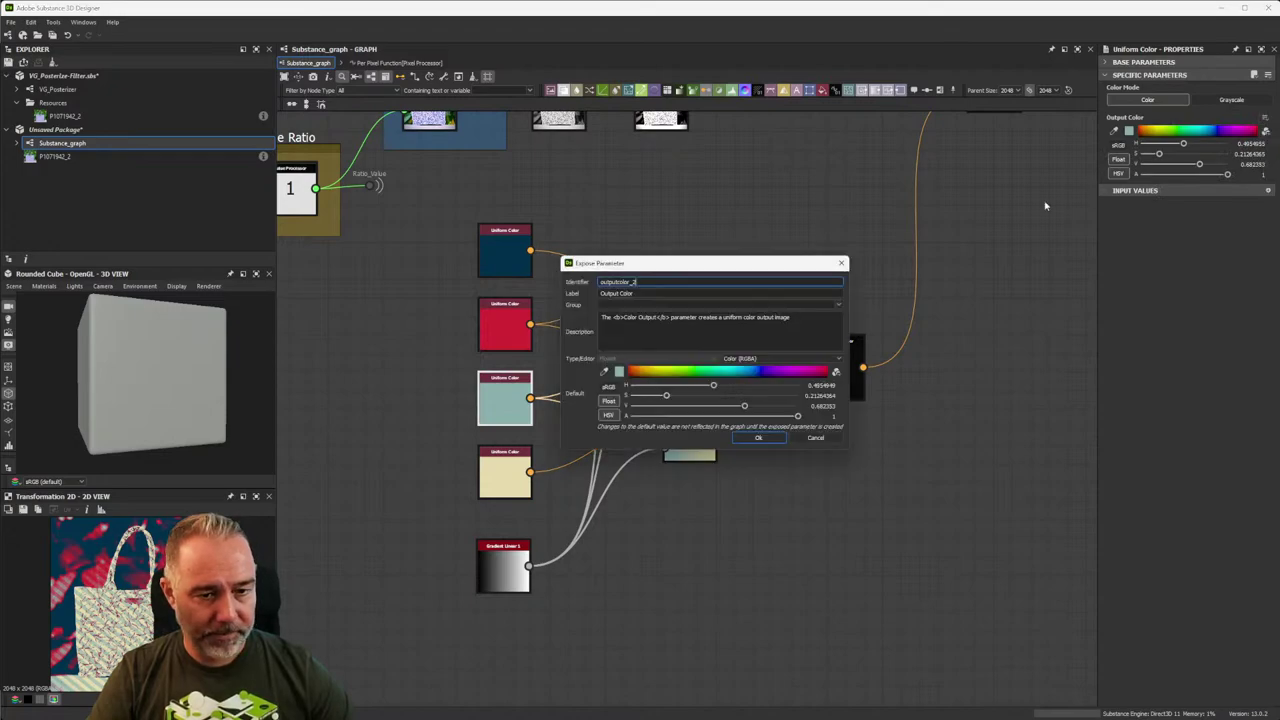
pyautogui.tripleClick(649, 295)
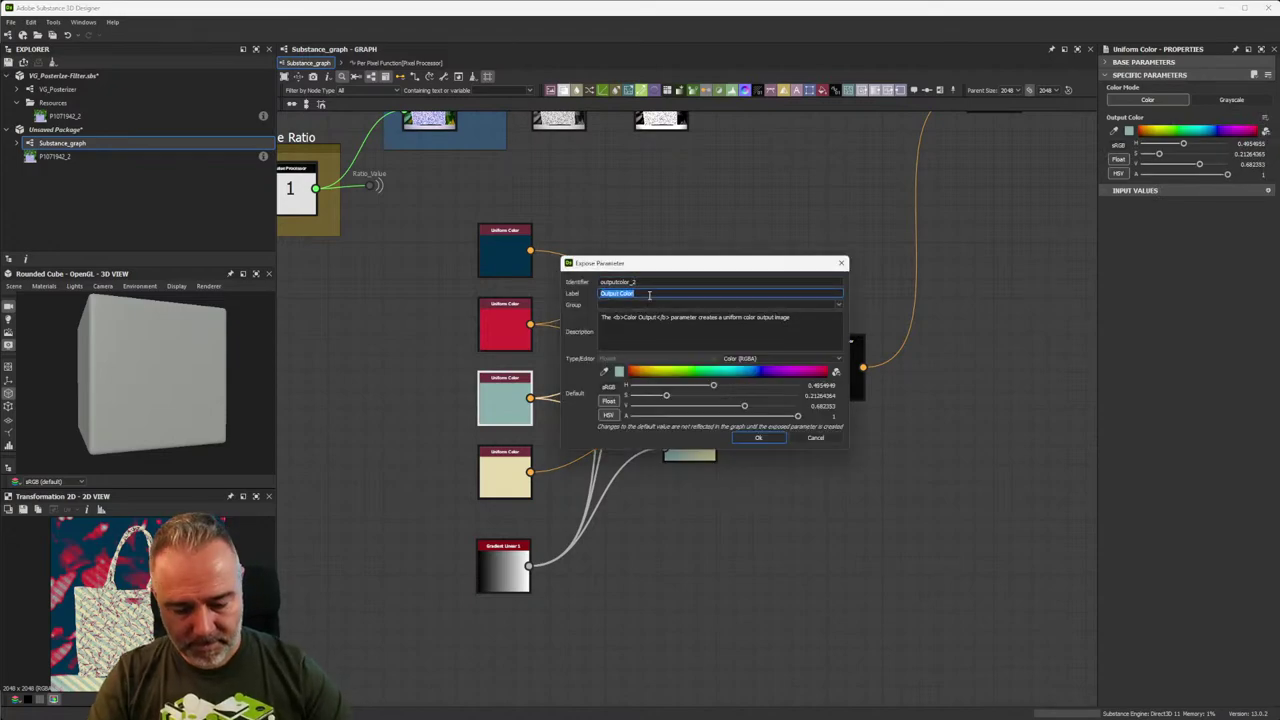
pyautogui.press('Return')
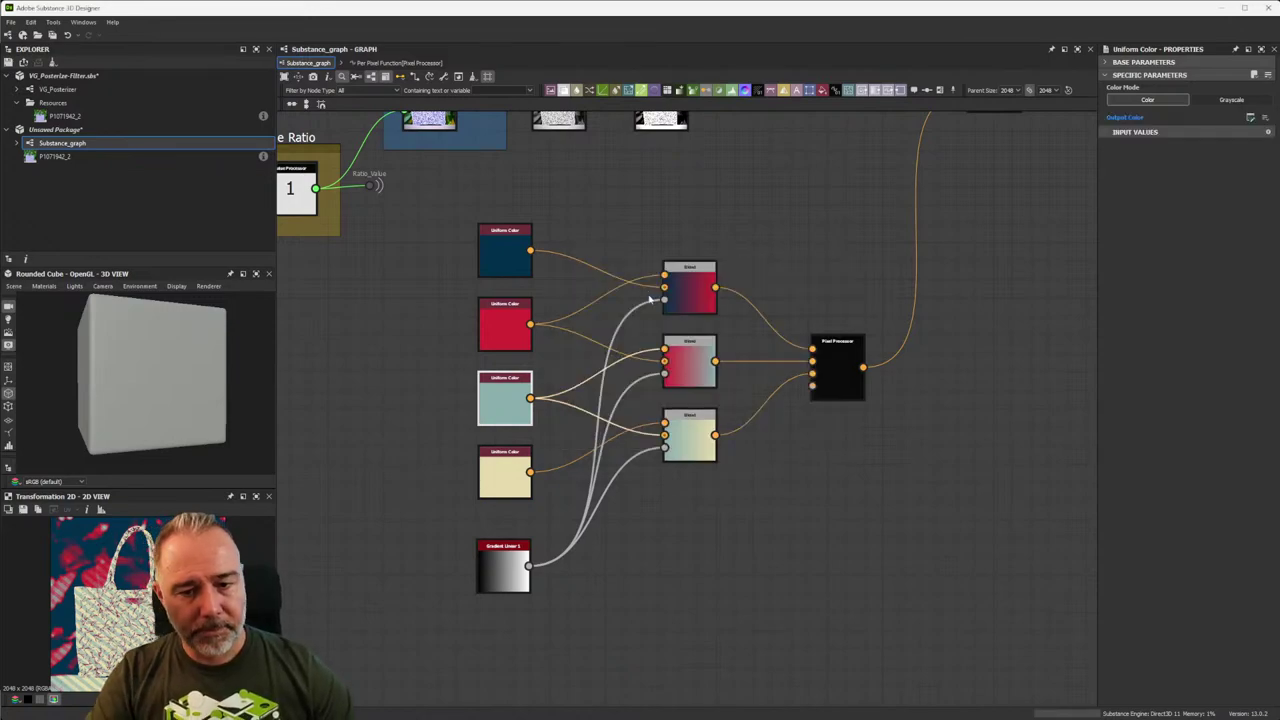
pyautogui.click(505, 478)
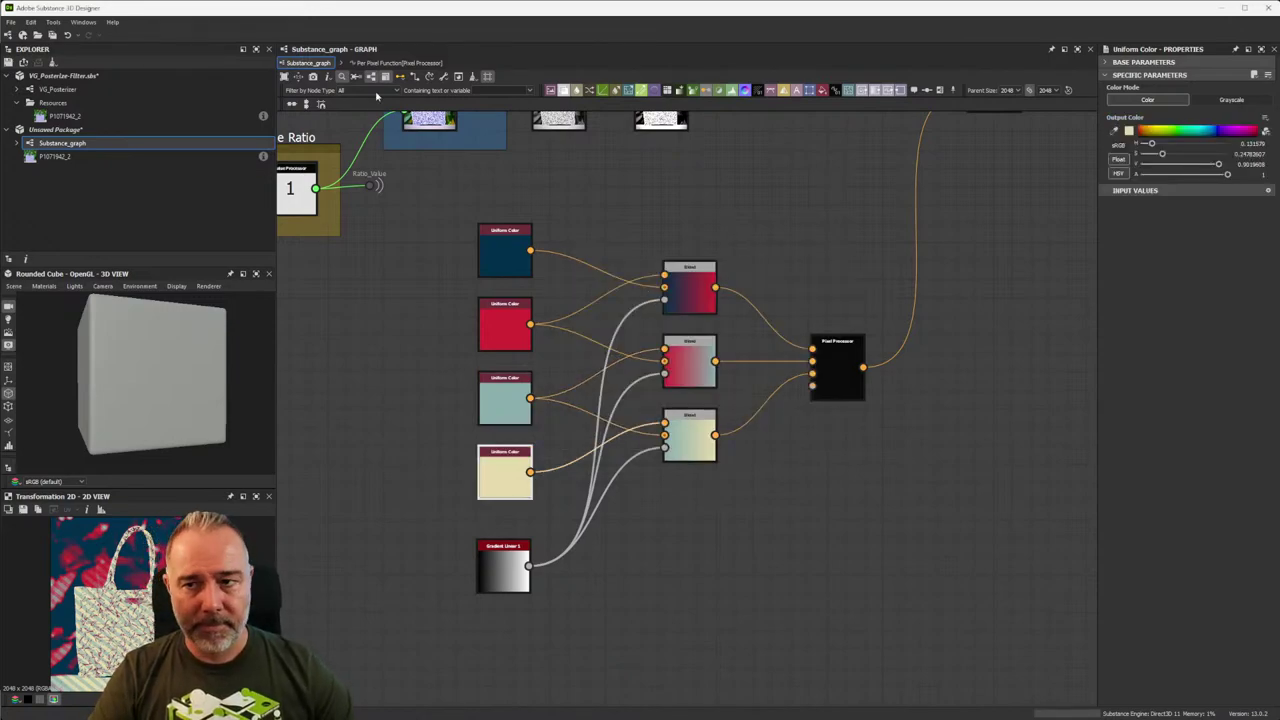
pyautogui.click(1265, 117)
pyautogui.click(1268, 138)
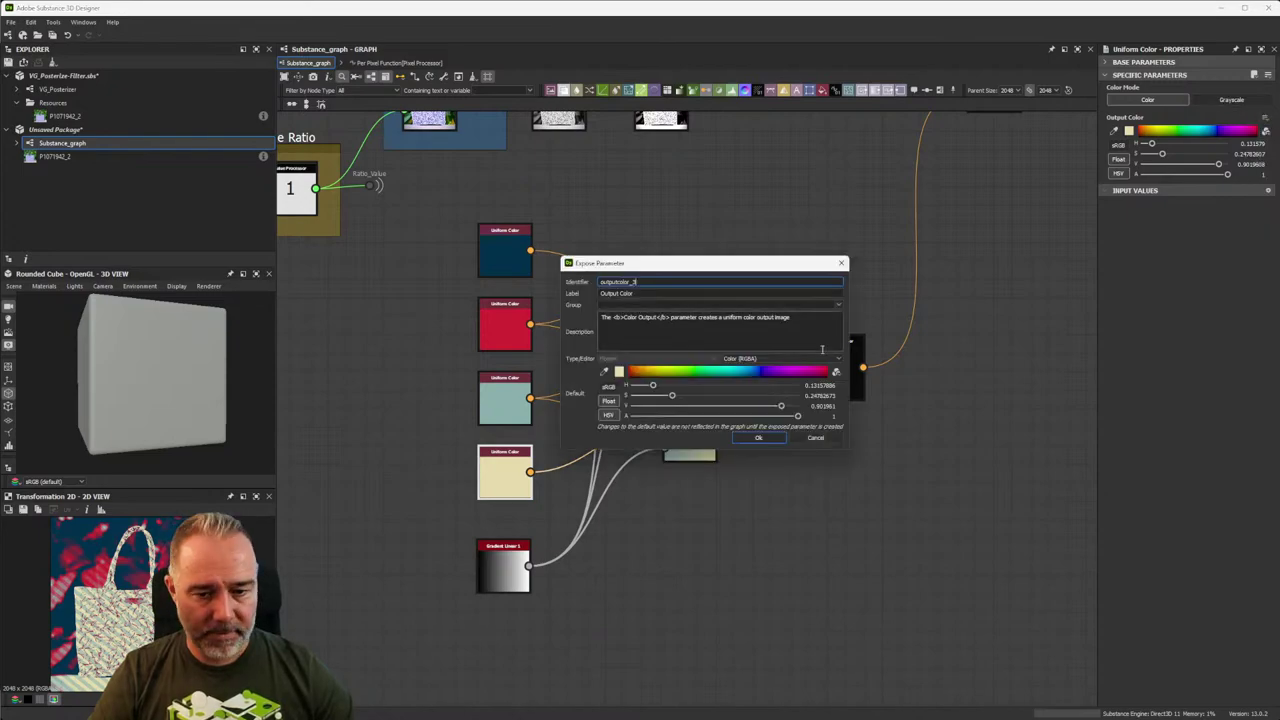
pyautogui.click(648, 293)
pyautogui.hotkey('ctrl', 'shift', 'Left')
pyautogui.hotkey('ctrl', 'shift', 'Left')
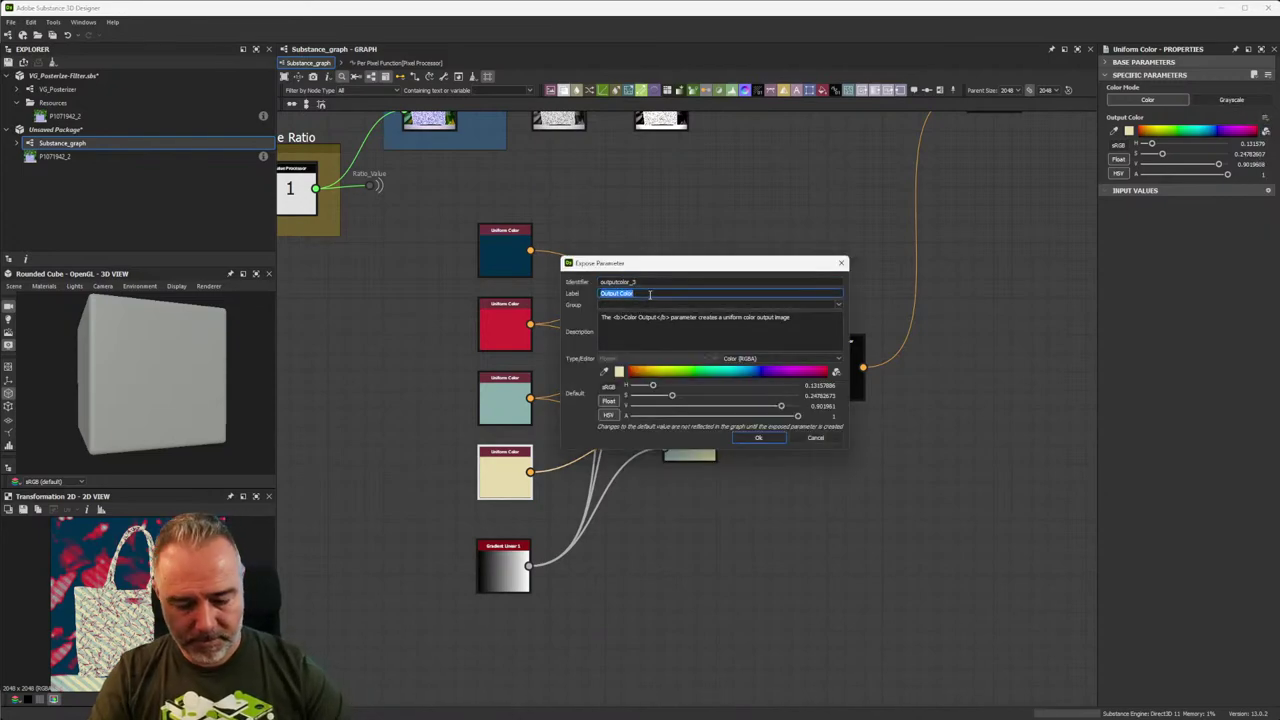
pyautogui.write('Color 1')
pyautogui.press('Return')
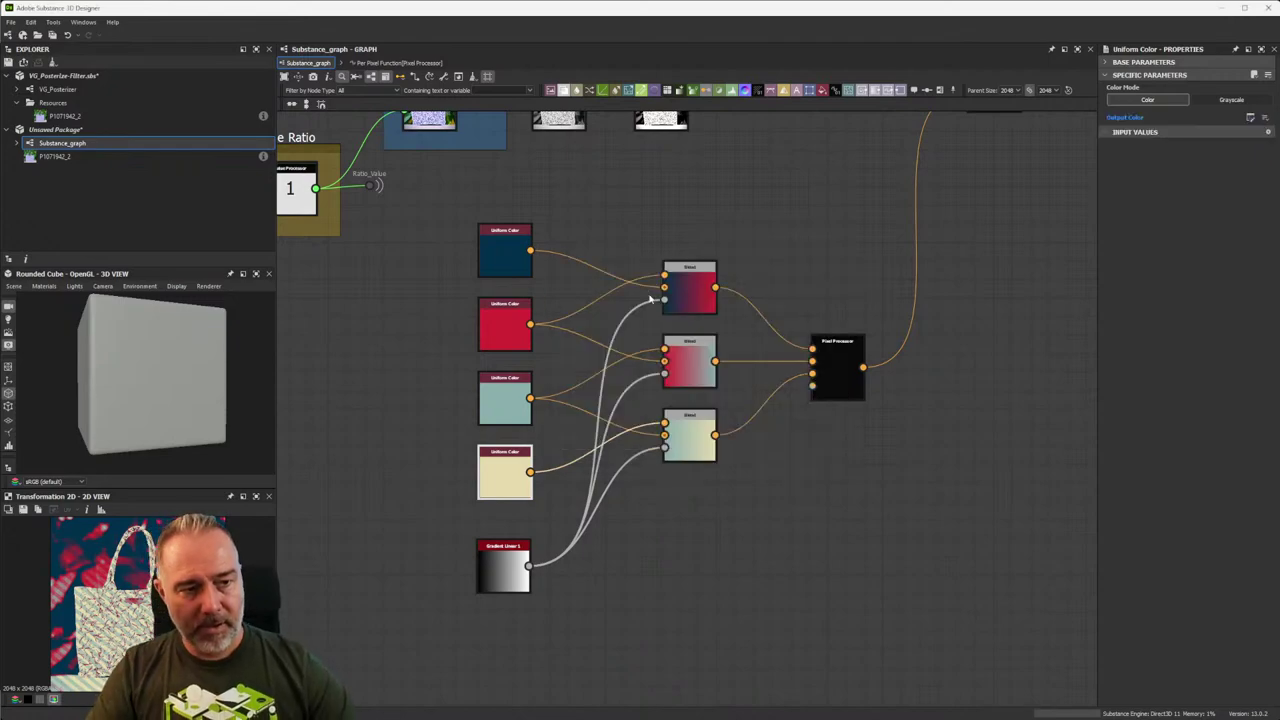
pyautogui.click(855, 233)
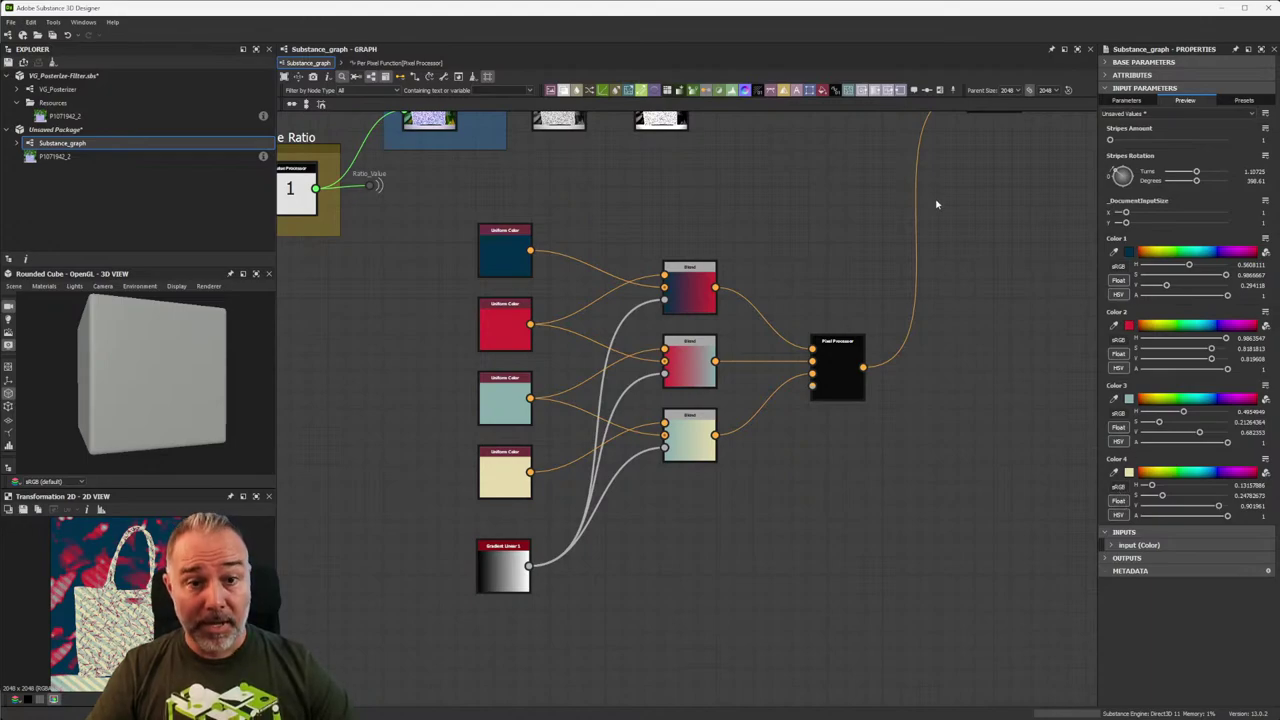
pyautogui.scroll(-3, 936, 204)
pyautogui.scroll(5, 943, 320)
pyautogui.click(930, 258)
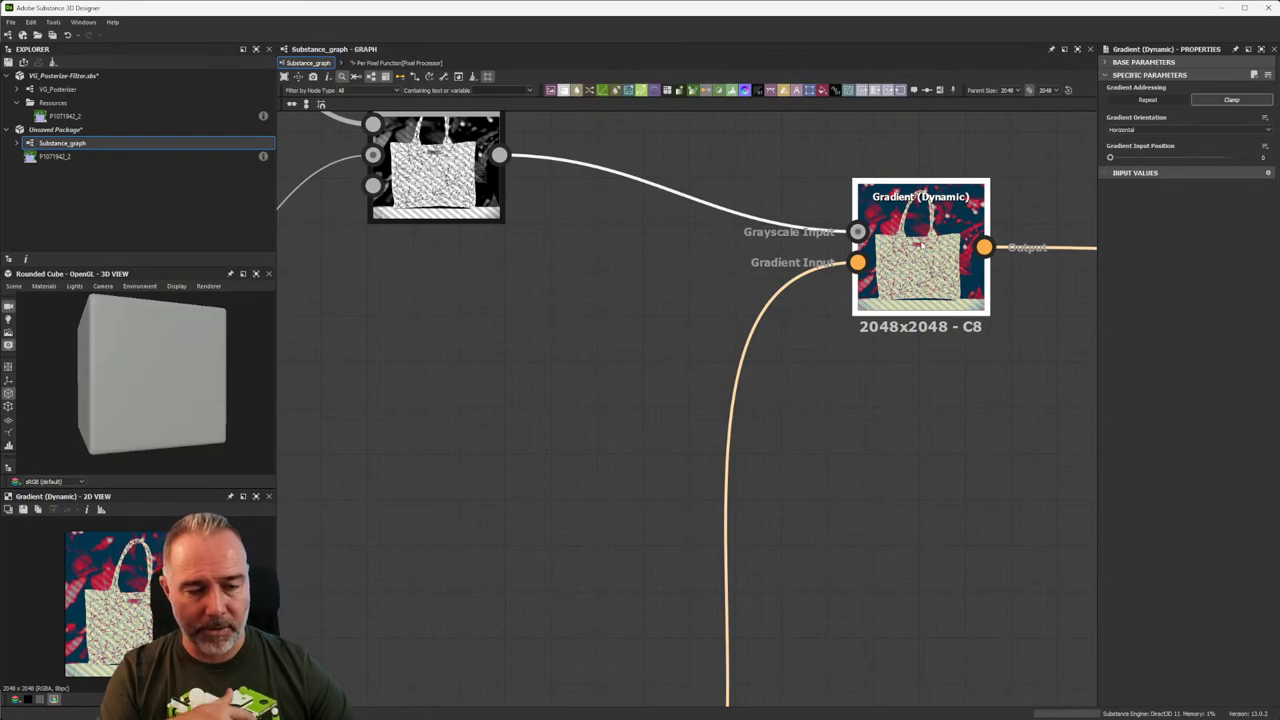
pyautogui.moveTo(397, 306); pyautogui.dragTo(1017, 311, button='middle')
pyautogui.scroll(2, 450, 310)
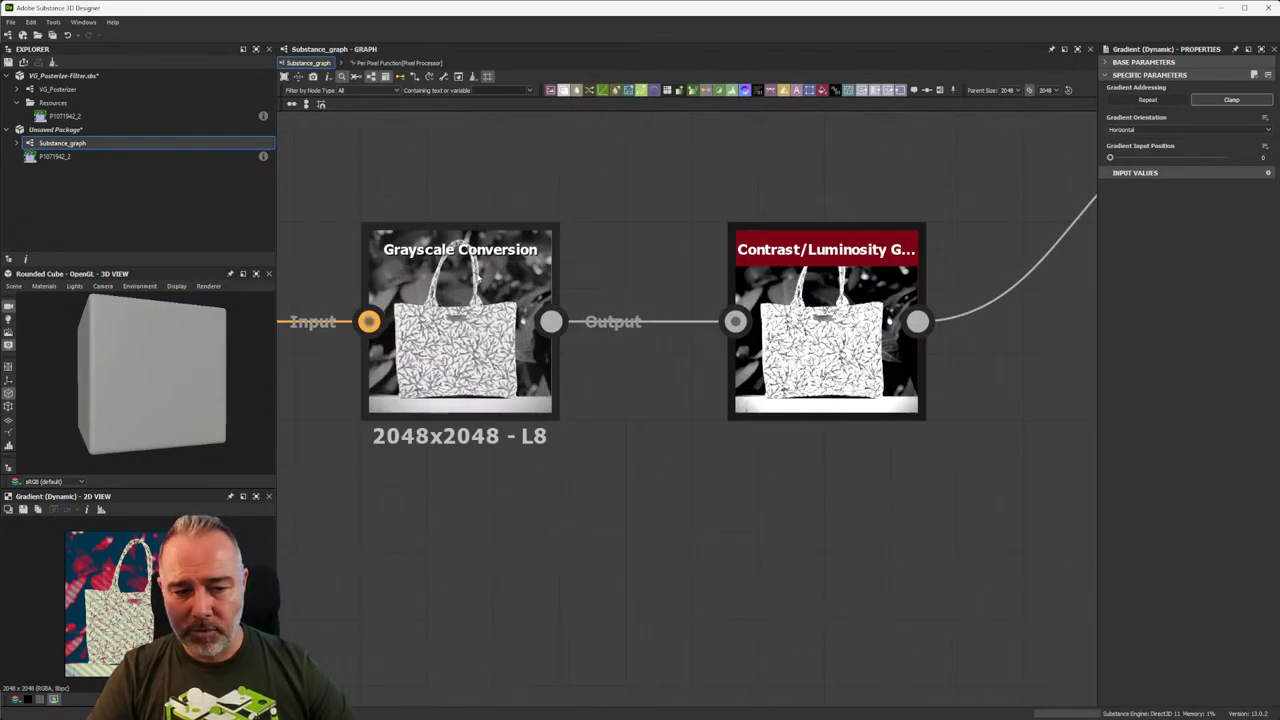
pyautogui.click(460, 330)
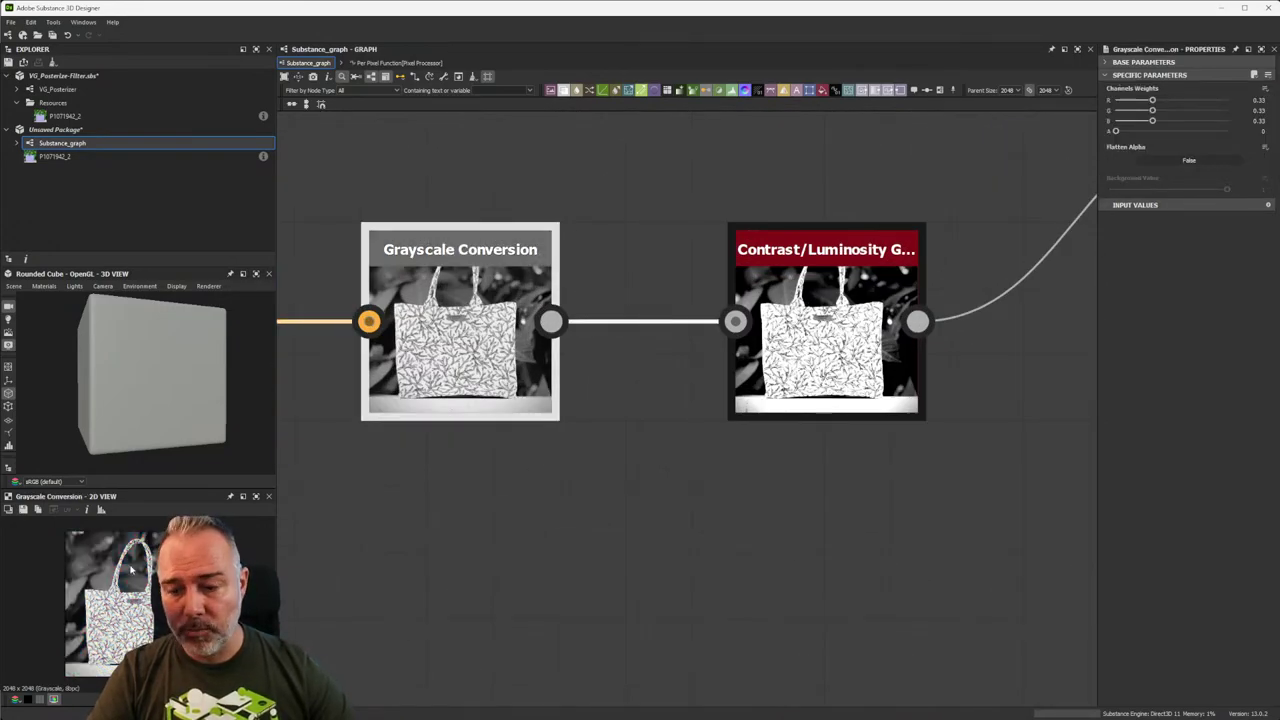
pyautogui.scroll(-3, 441, 343)
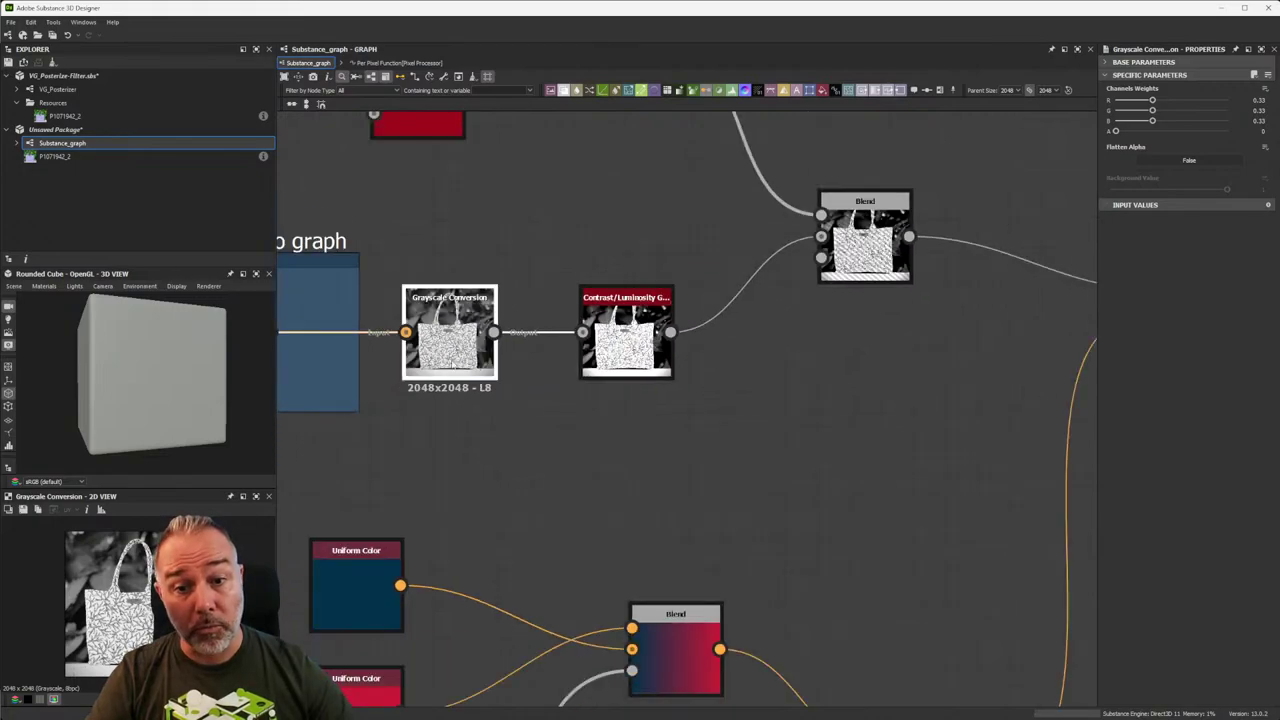
pyautogui.scroll(-3, 811, 383)
pyautogui.moveTo(834, 386); pyautogui.dragTo(731, 363, button='middle')
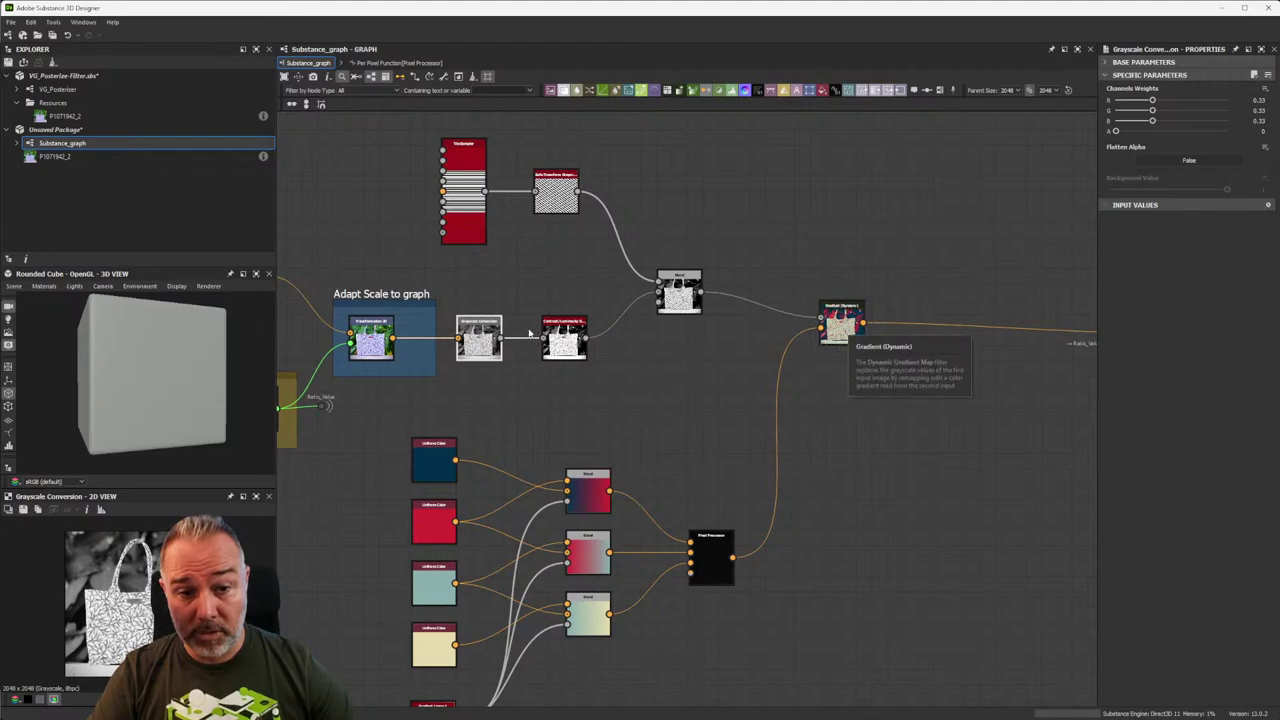
pyautogui.moveTo(992, 279); pyautogui.dragTo(846, 281, button='middle')
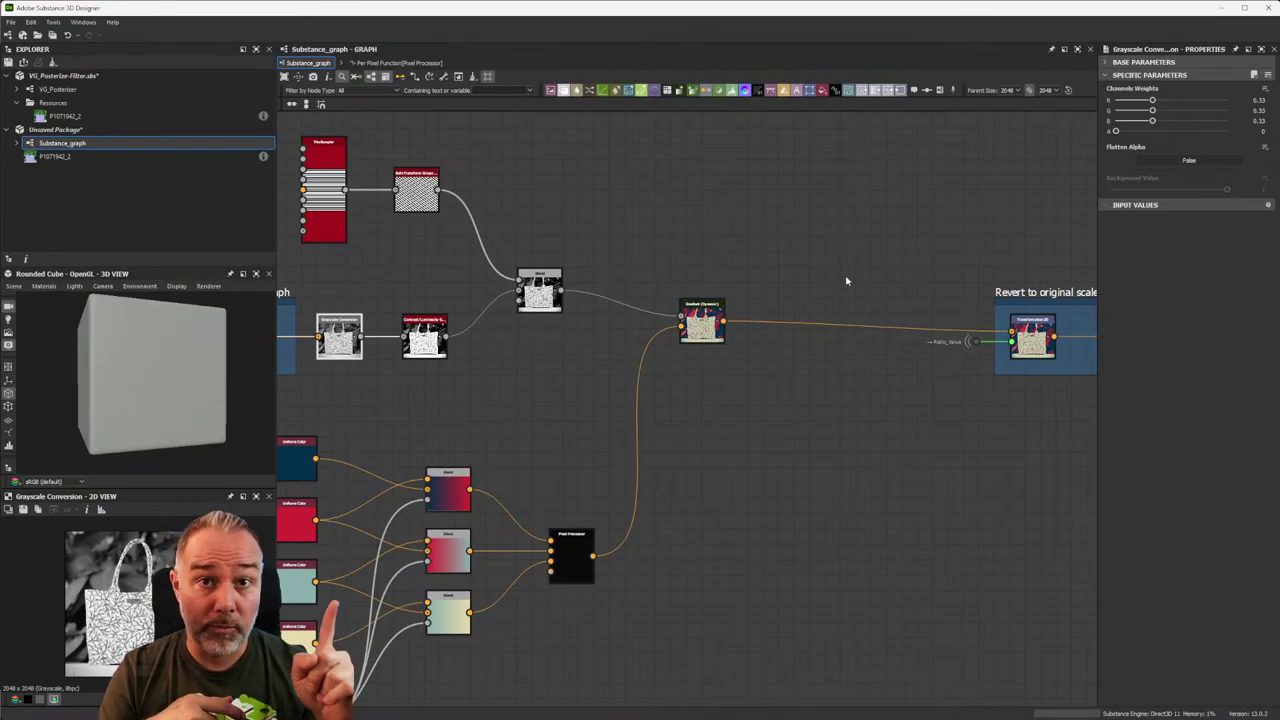
pyautogui.scroll(5, 790, 274)
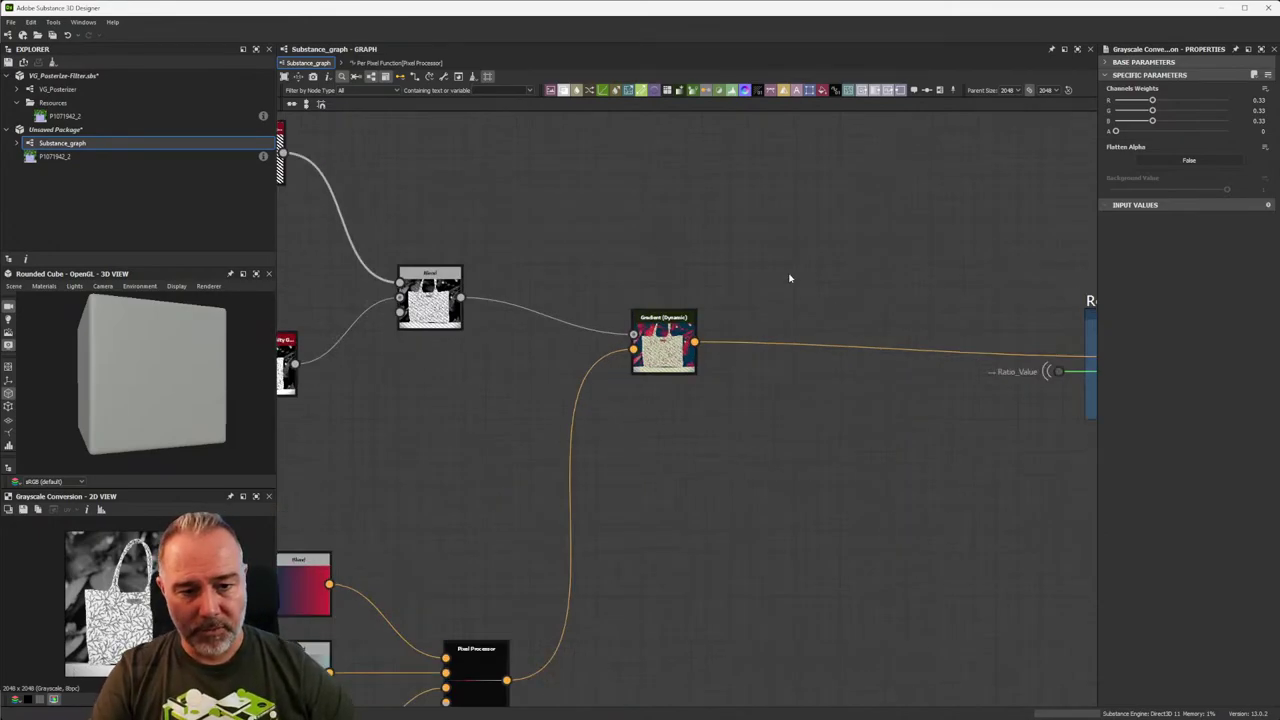
pyautogui.scroll(2, 738, 295)
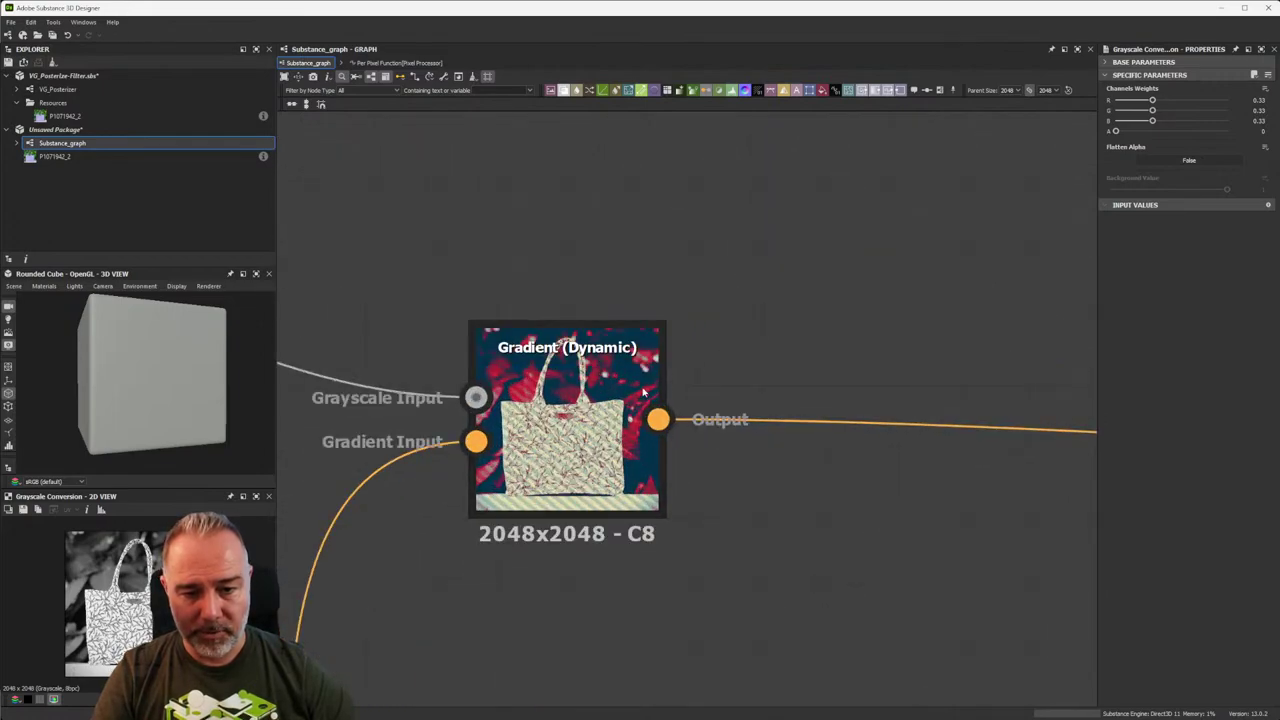
pyautogui.scroll(-4, 705, 317)
pyautogui.scroll(1, 677, 289)
pyautogui.moveTo(677, 289); pyautogui.dragTo(688, 277, button='middle')
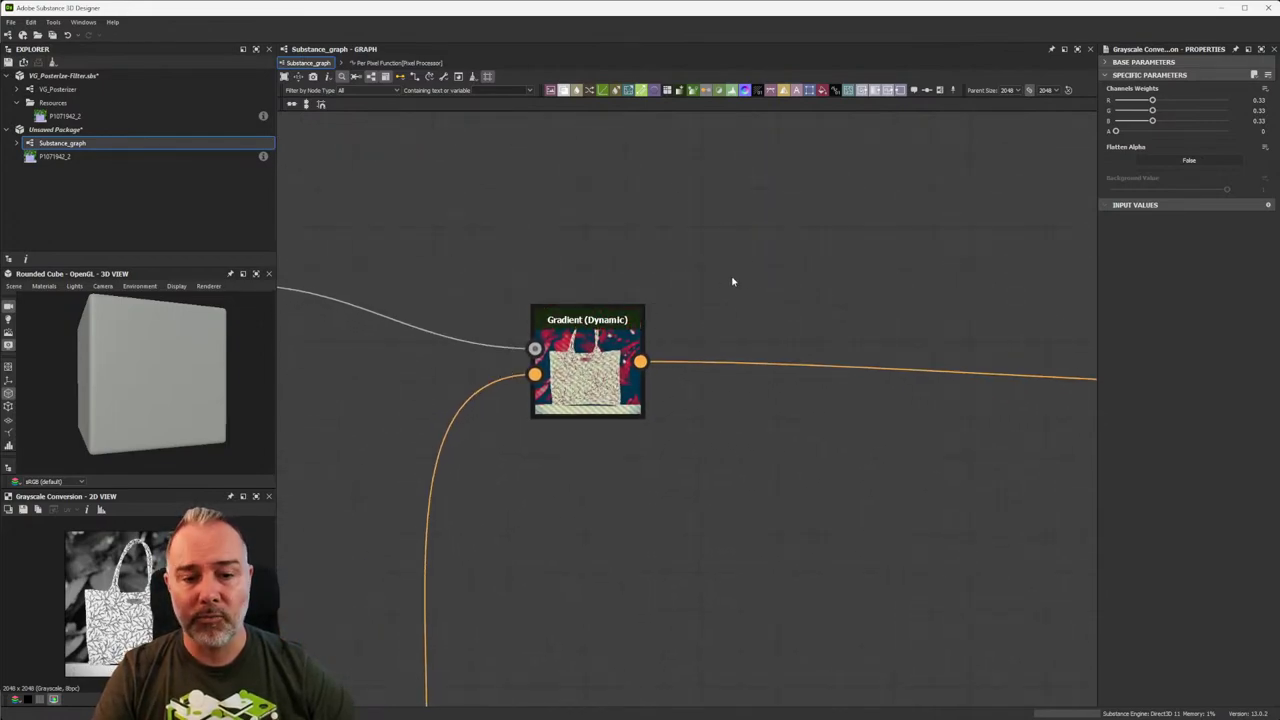
# Add a Luminosity node with Gradient (Dynamic) as background and the stripes Blend as foreground.
pyautogui.press('space')
pyautogui.write('lumin')
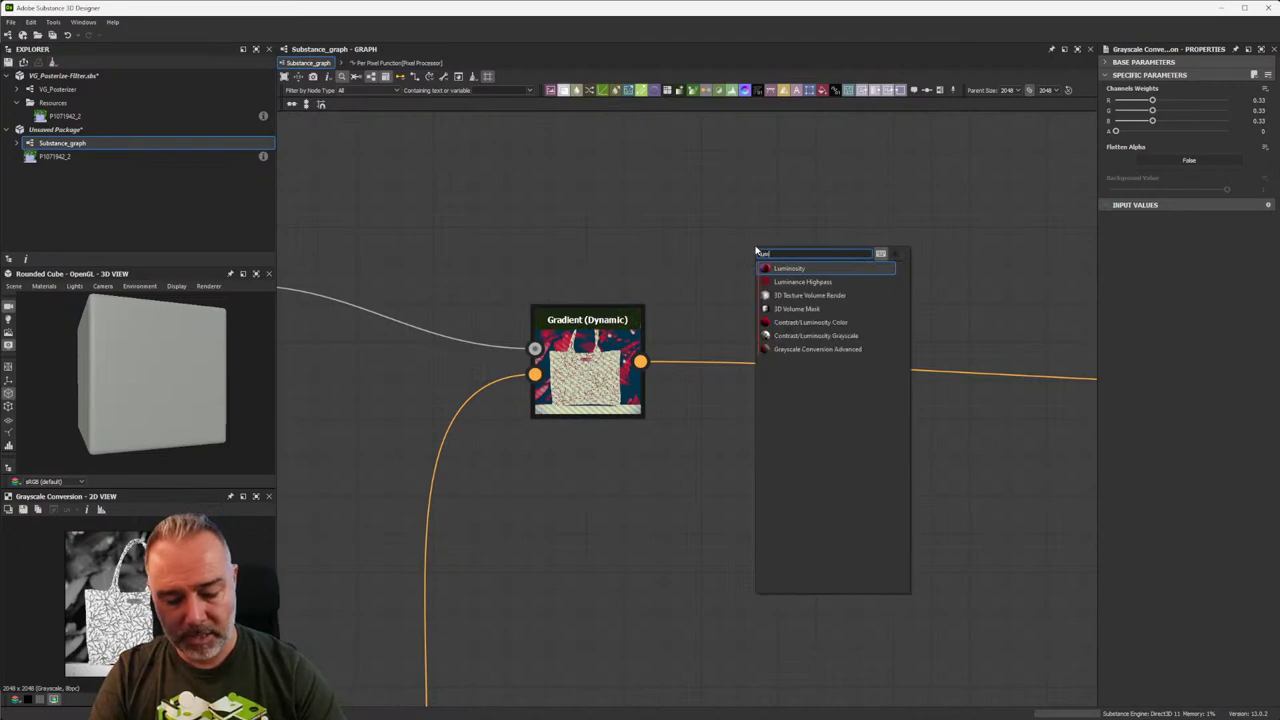
pyautogui.click(808, 271)
pyautogui.moveTo(640, 361); pyautogui.dragTo(706, 246)
pyautogui.scroll(-5, 749, 245)
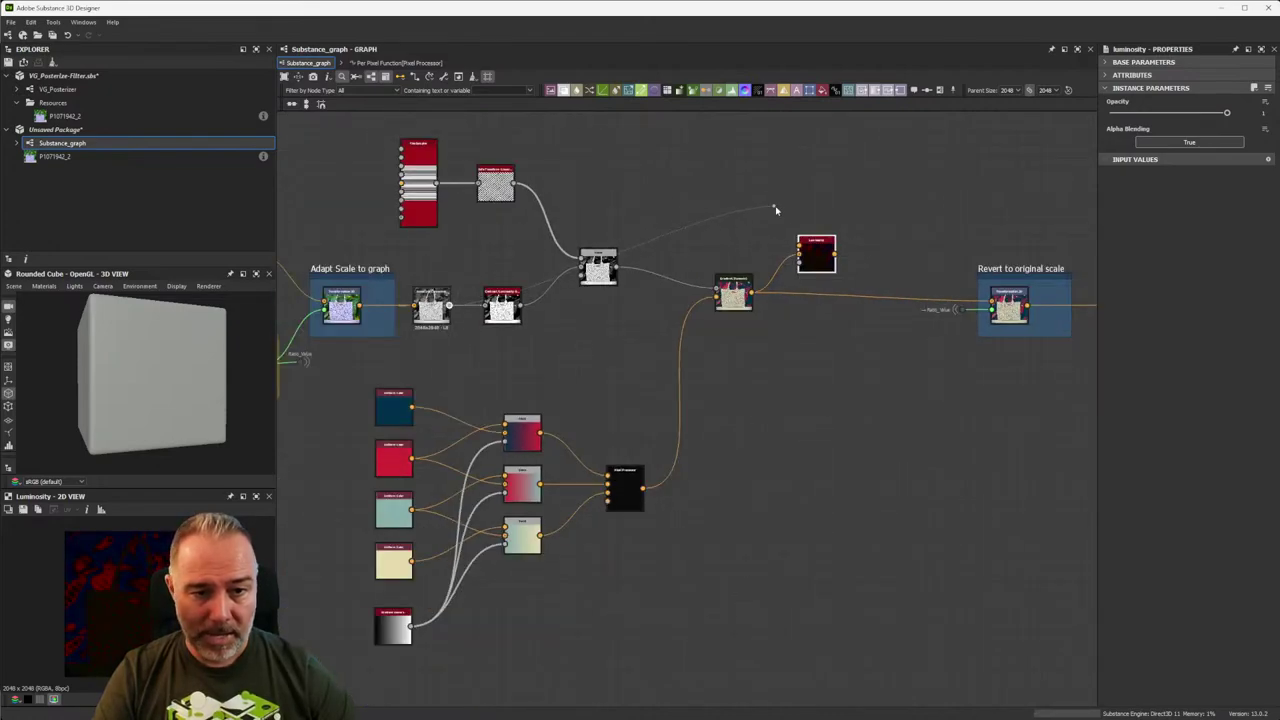
pyautogui.moveTo(800, 240); pyautogui.dragTo(798, 243)
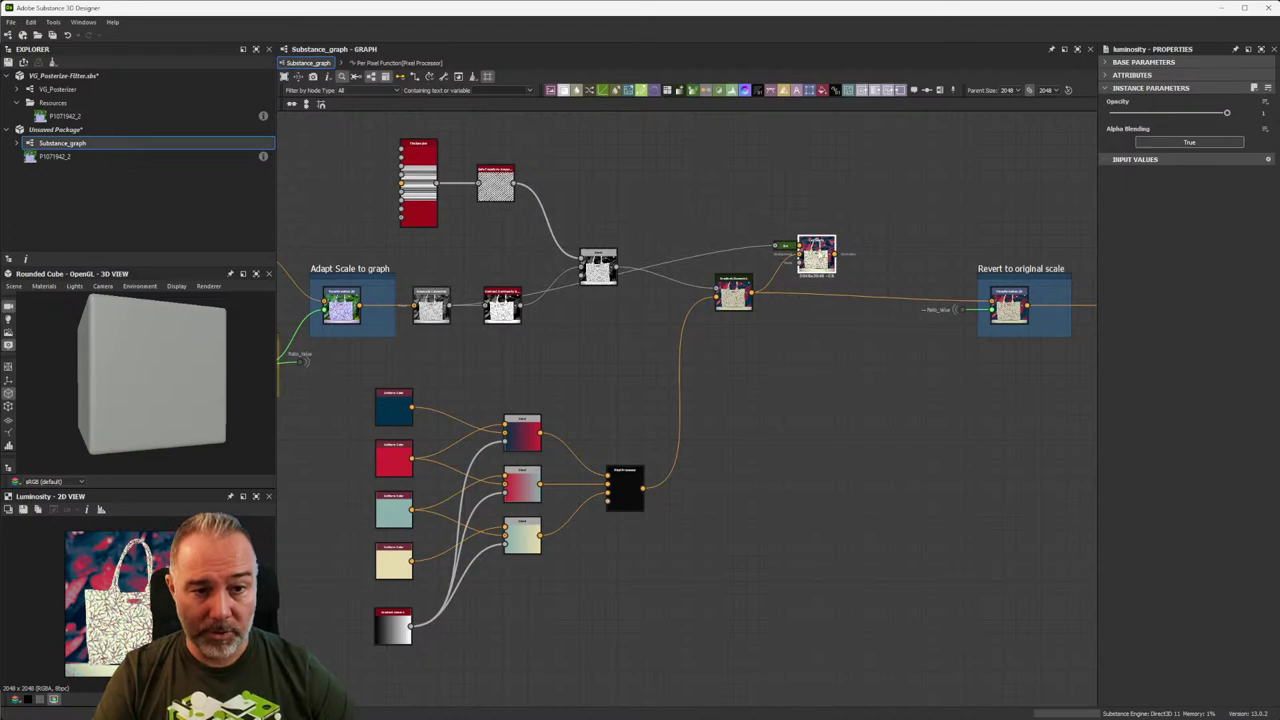
pyautogui.scroll(5, 811, 254)
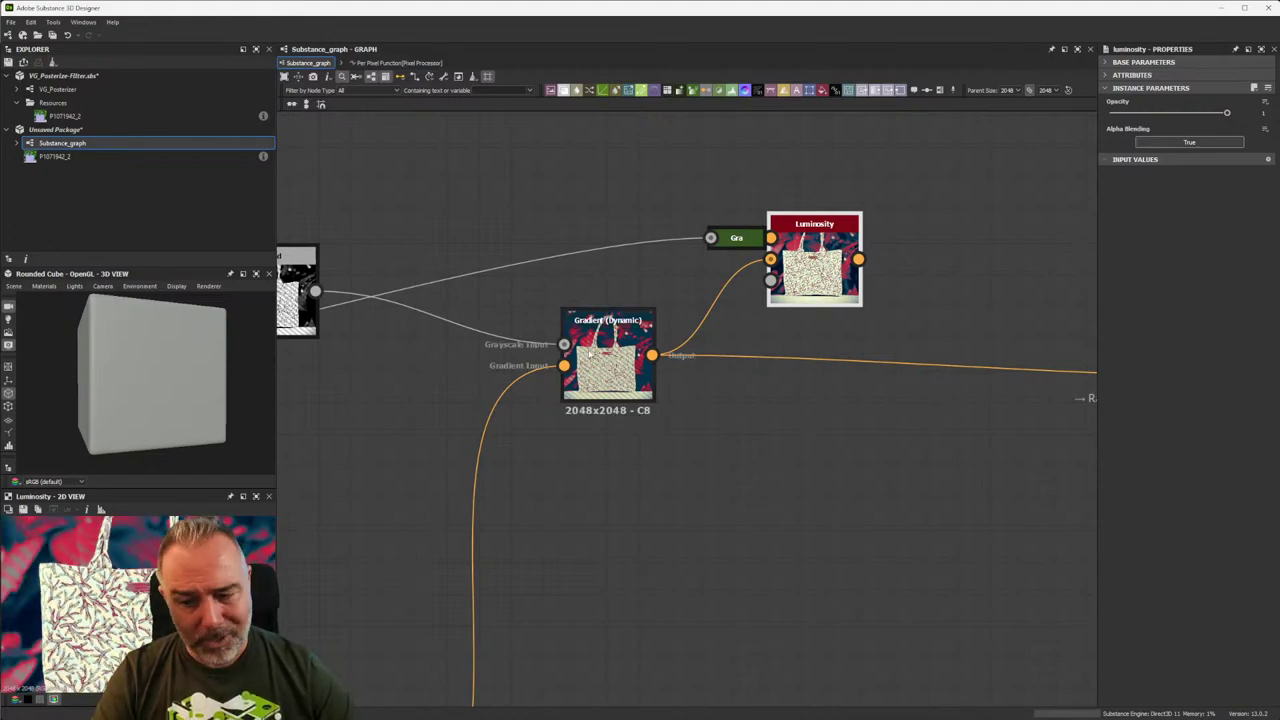
pyautogui.scroll(-5, 597, 355)
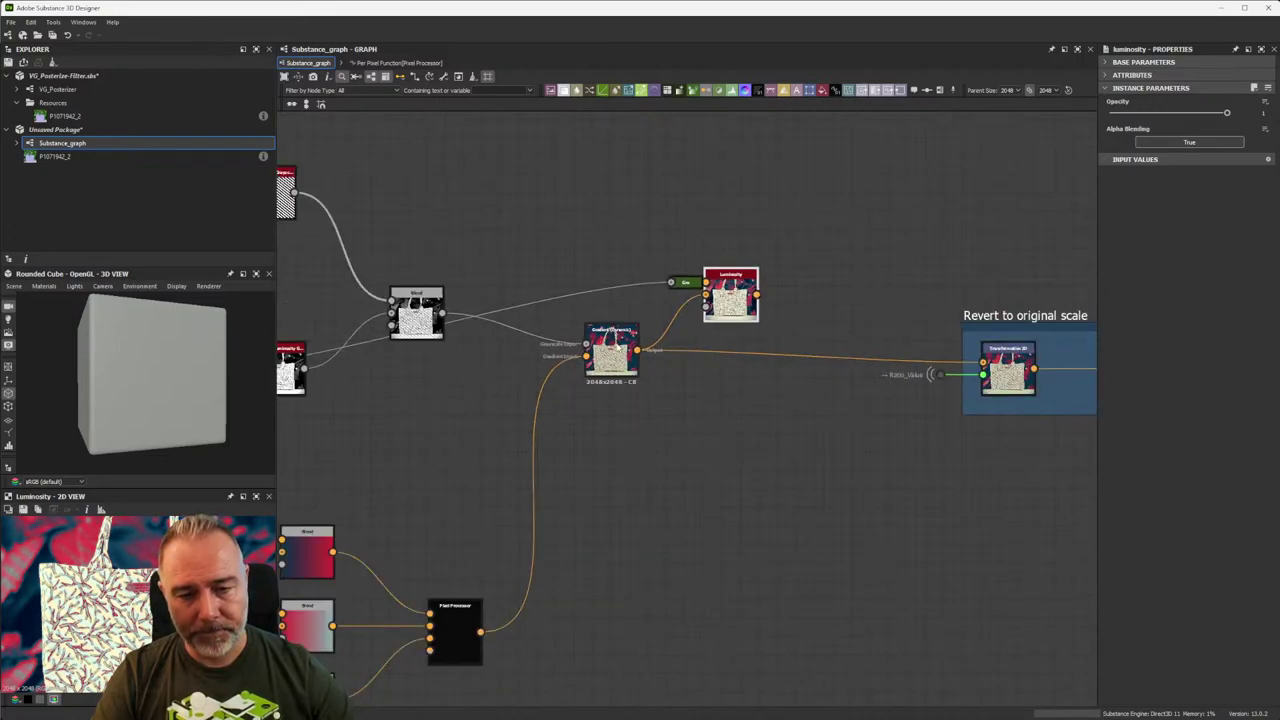
pyautogui.scroll(4, 420, 277)
# Set the stripes Blend node's Opacity to 0.3.
pyautogui.moveTo(743, 270); pyautogui.dragTo(711, 276, button='middle')
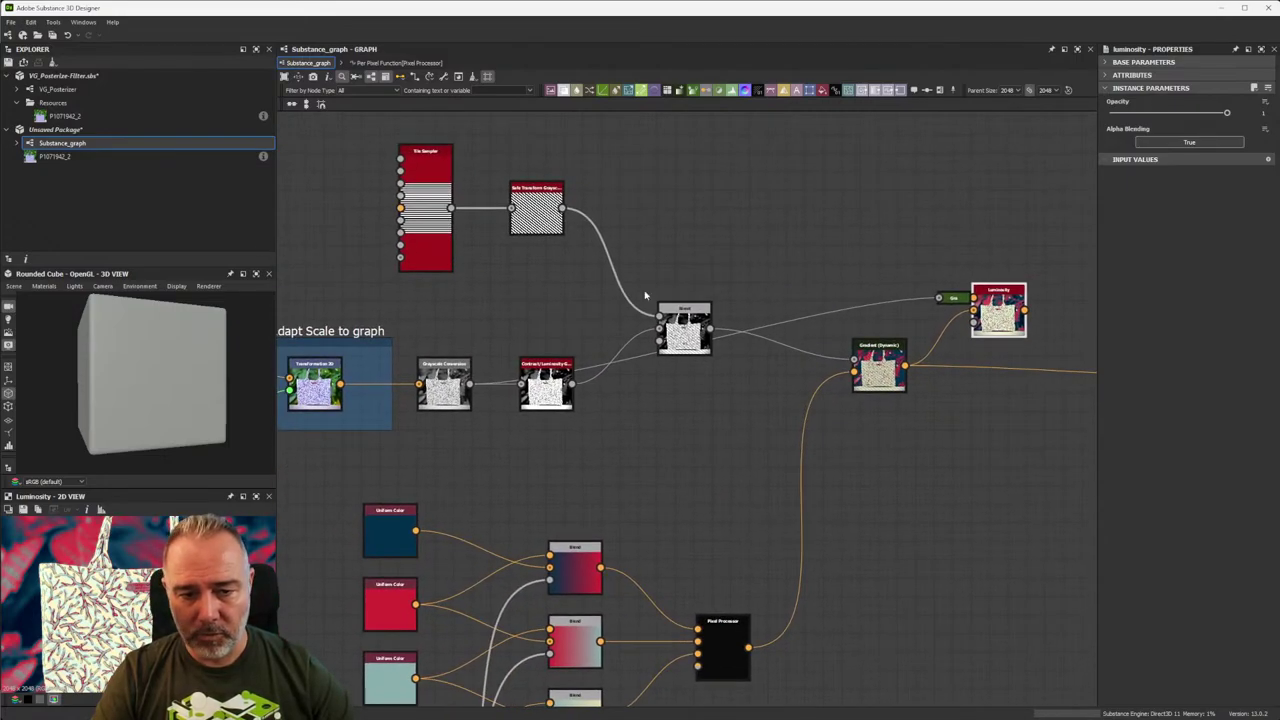
pyautogui.click(684, 325)
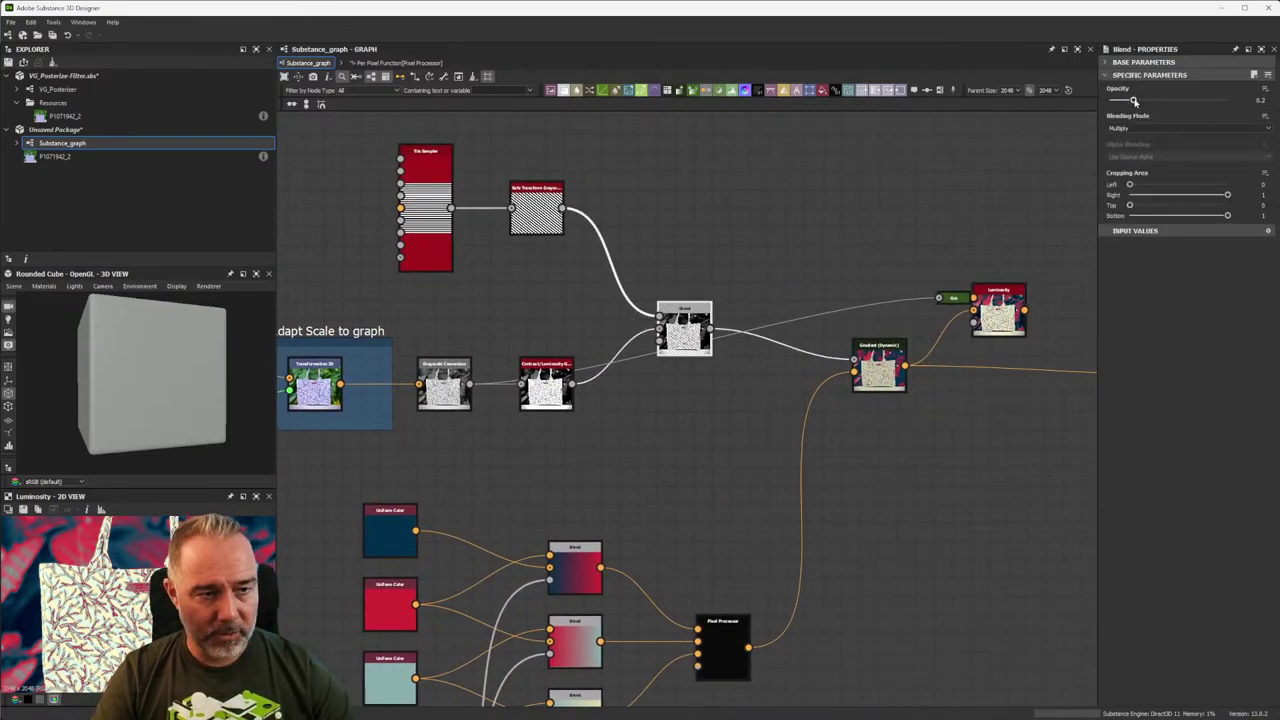
pyautogui.moveTo(1134, 101); pyautogui.dragTo(1167, 103)
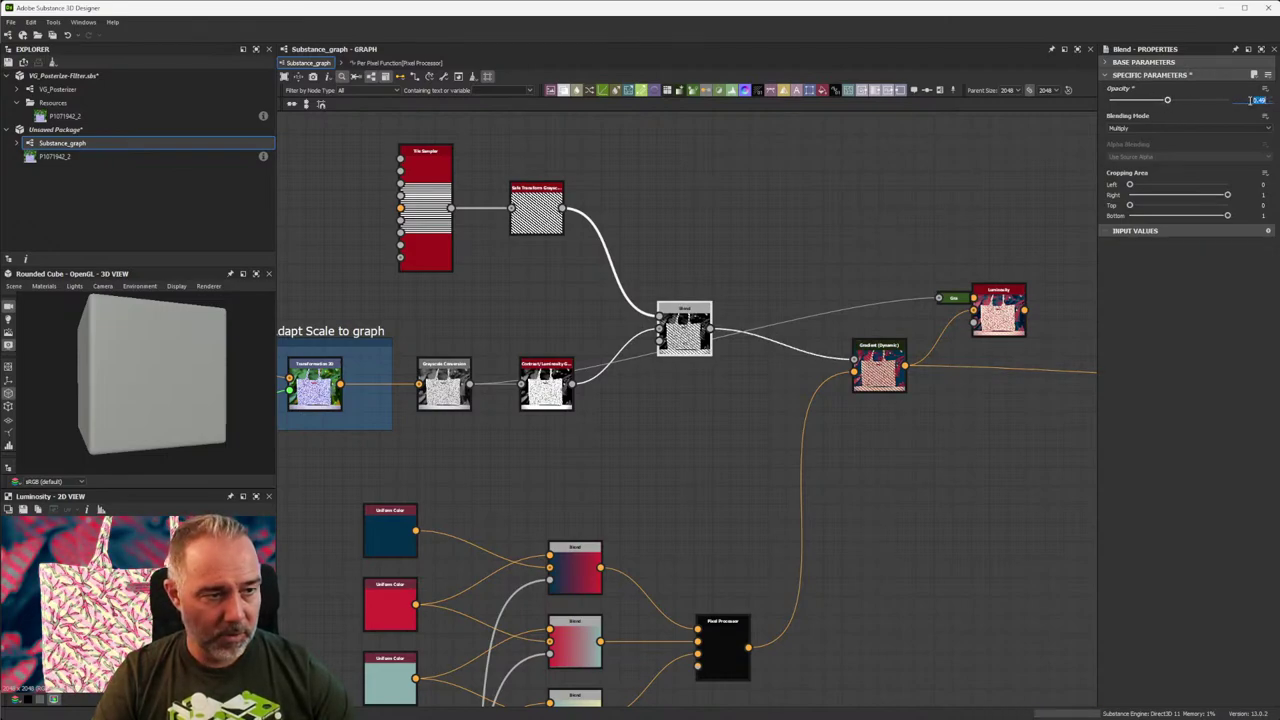
pyautogui.write('0.3')
pyautogui.press('Return')
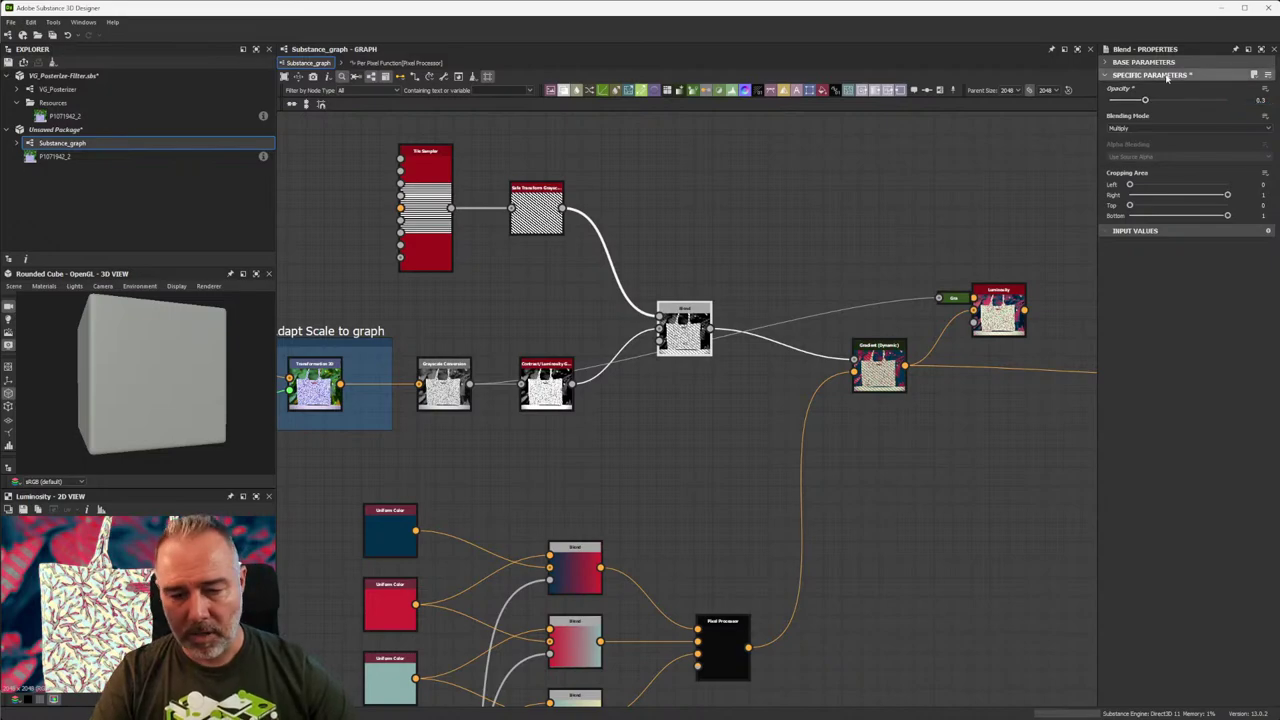
pyautogui.scroll(-2, 814, 262)
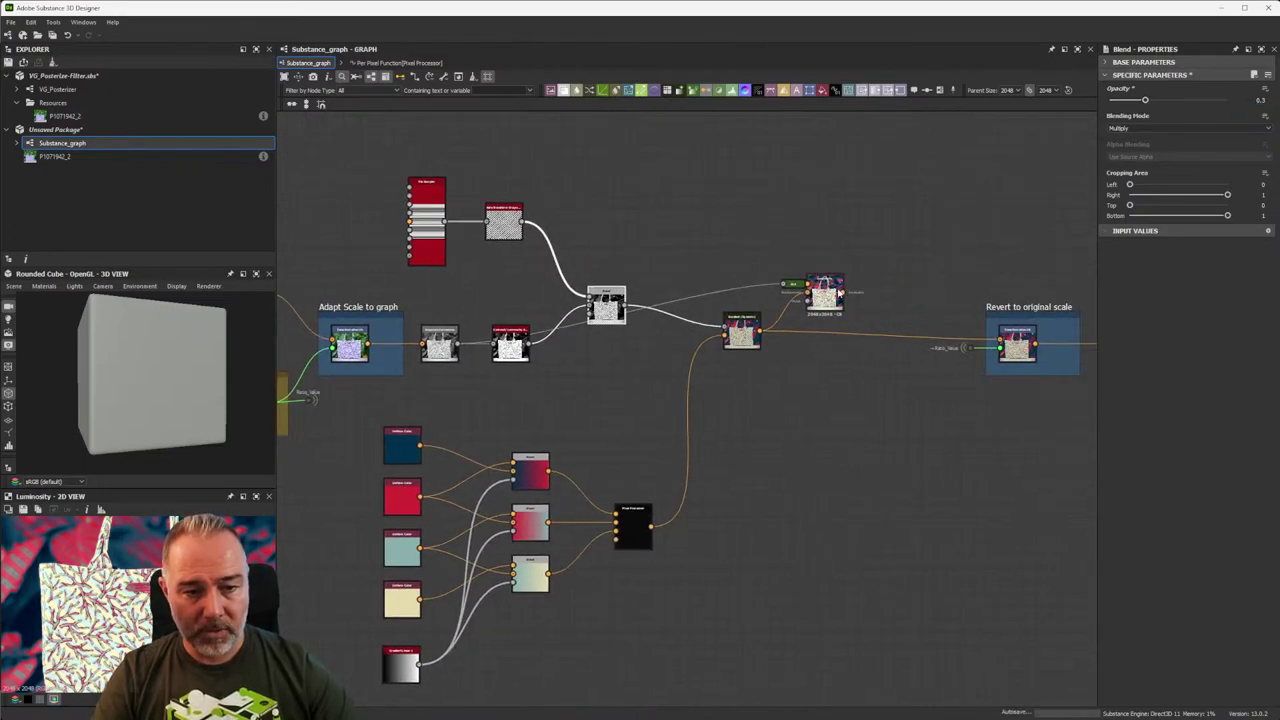
pyautogui.scroll(1, 838, 291)
# Move the Luminosity node up and left to make room on the right of the graph.
pyautogui.click(740, 338)
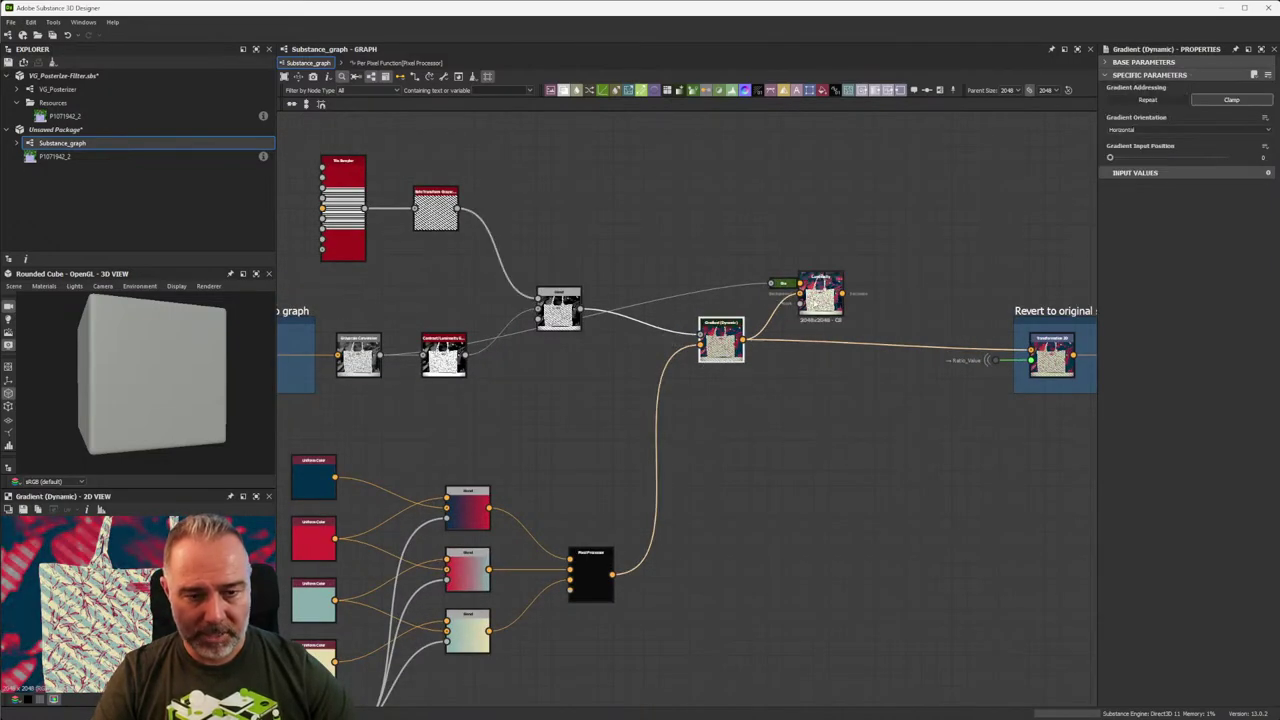
pyautogui.moveTo(820, 292); pyautogui.dragTo(808, 262)
pyautogui.moveTo(863, 286); pyautogui.dragTo(780, 279, button='middle')
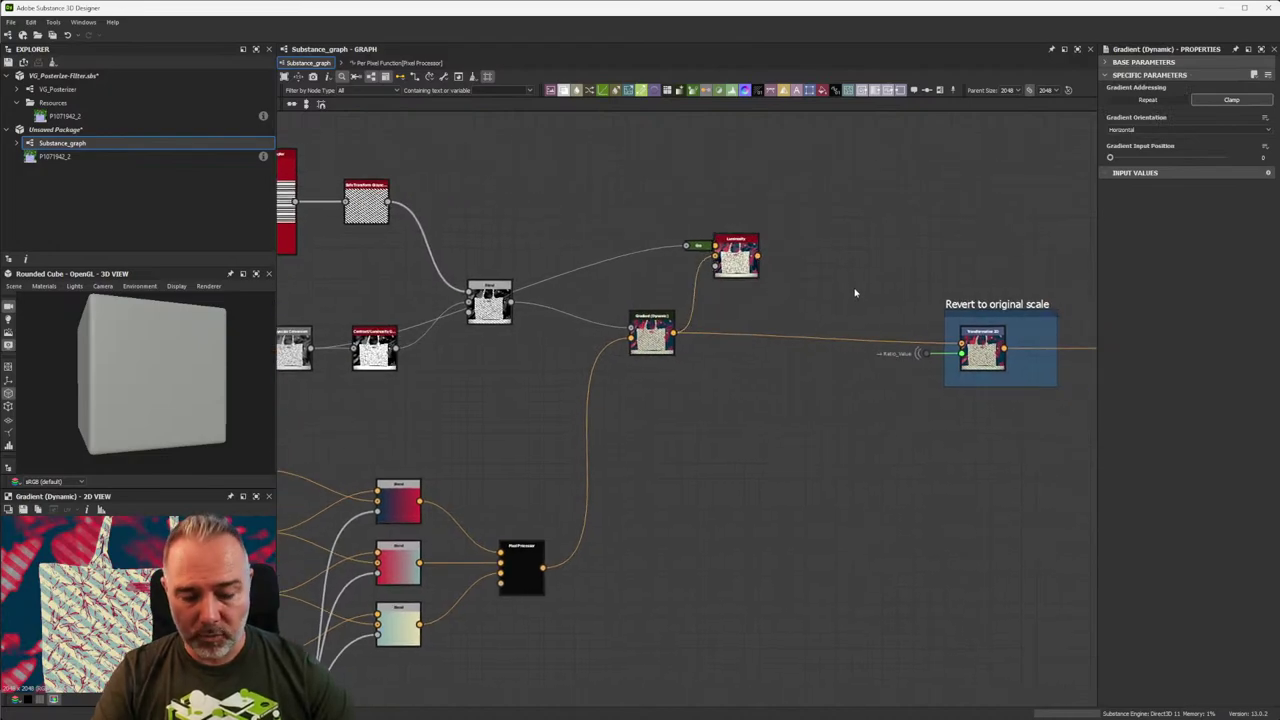
# Add a Switch Color node fed by Gradient (Dynamic) and Luminosity, with Switch set to False.
pyautogui.press('space')
pyautogui.write('switch')
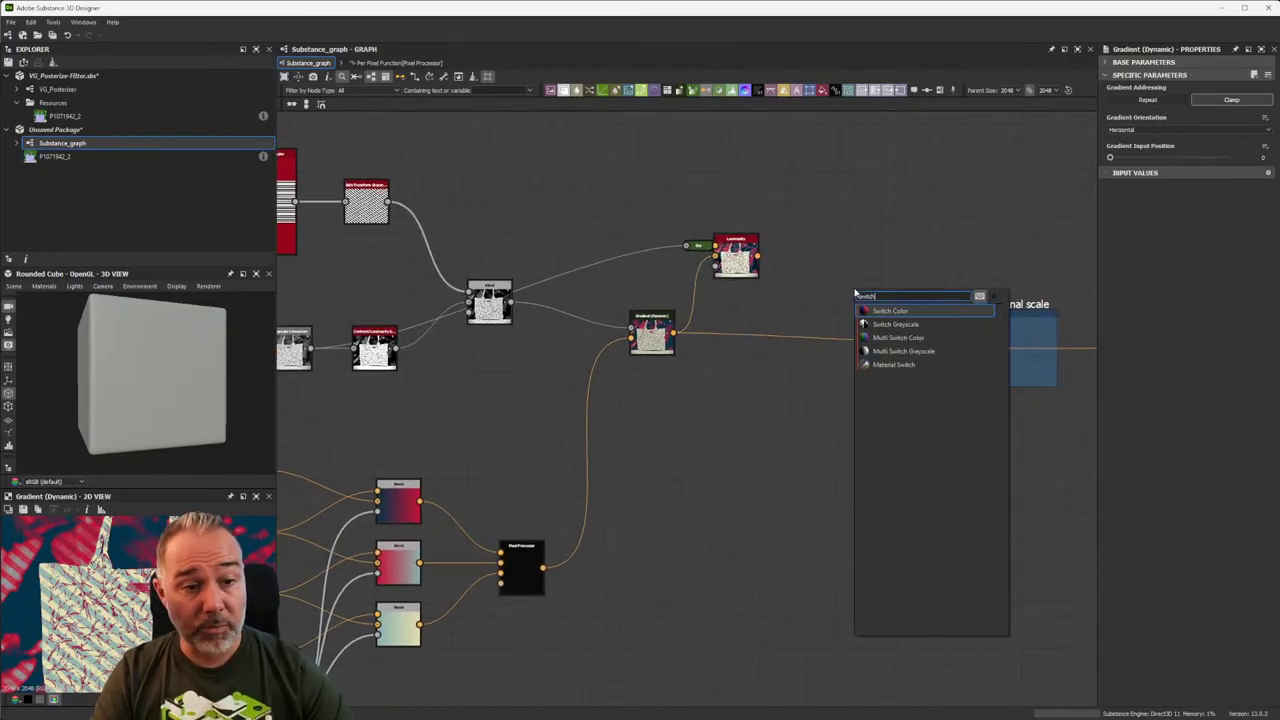
pyautogui.click(888, 311)
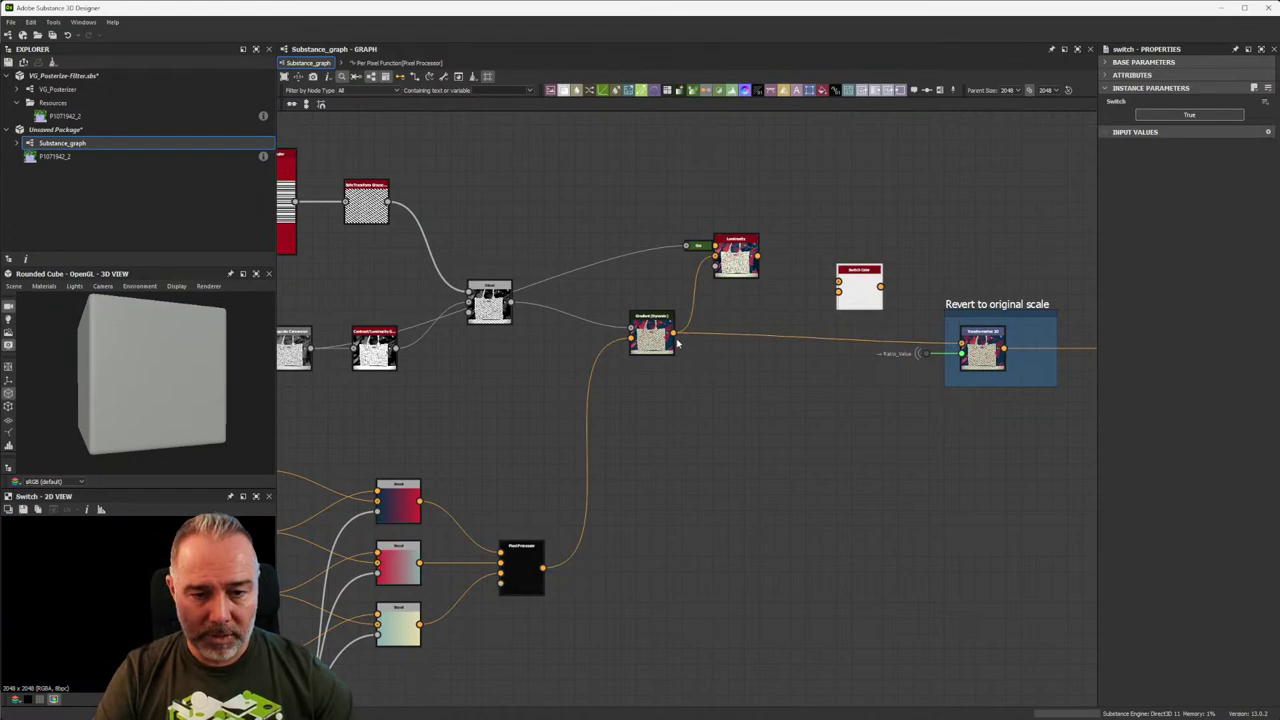
pyautogui.moveTo(675, 333); pyautogui.dragTo(838, 290)
pyautogui.moveTo(758, 256); pyautogui.dragTo(961, 346)
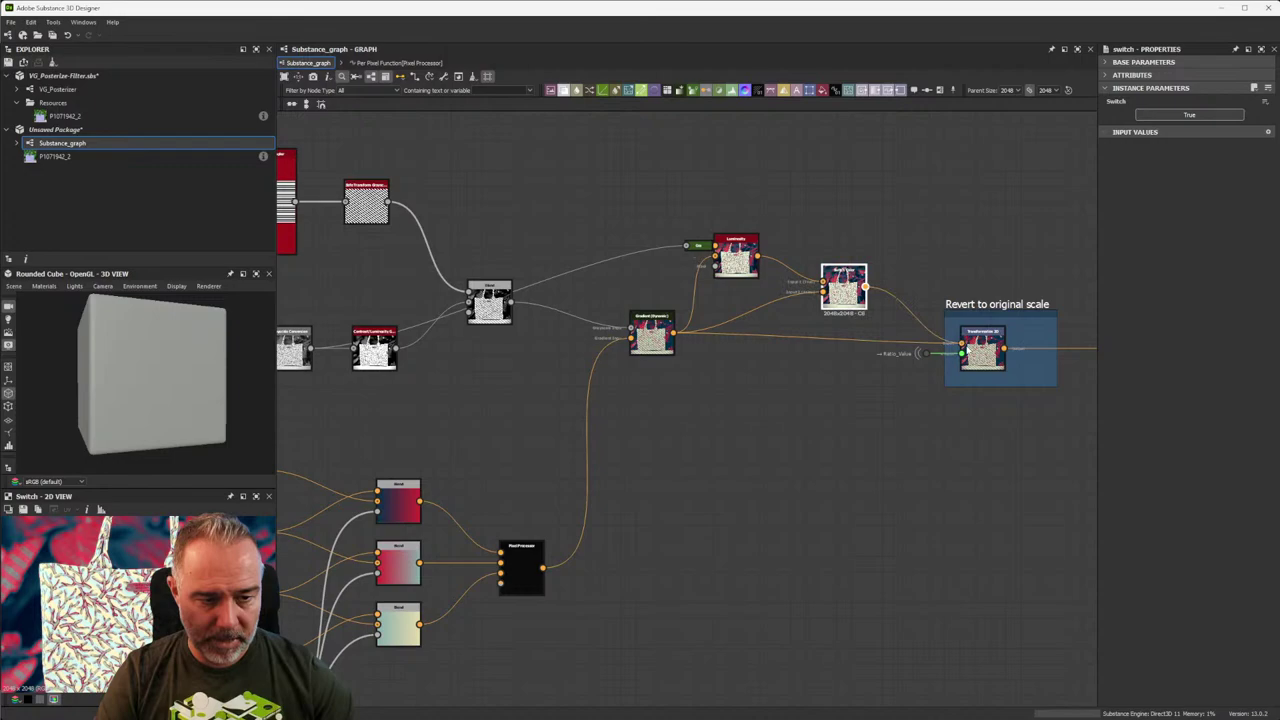
pyautogui.click(1189, 116)
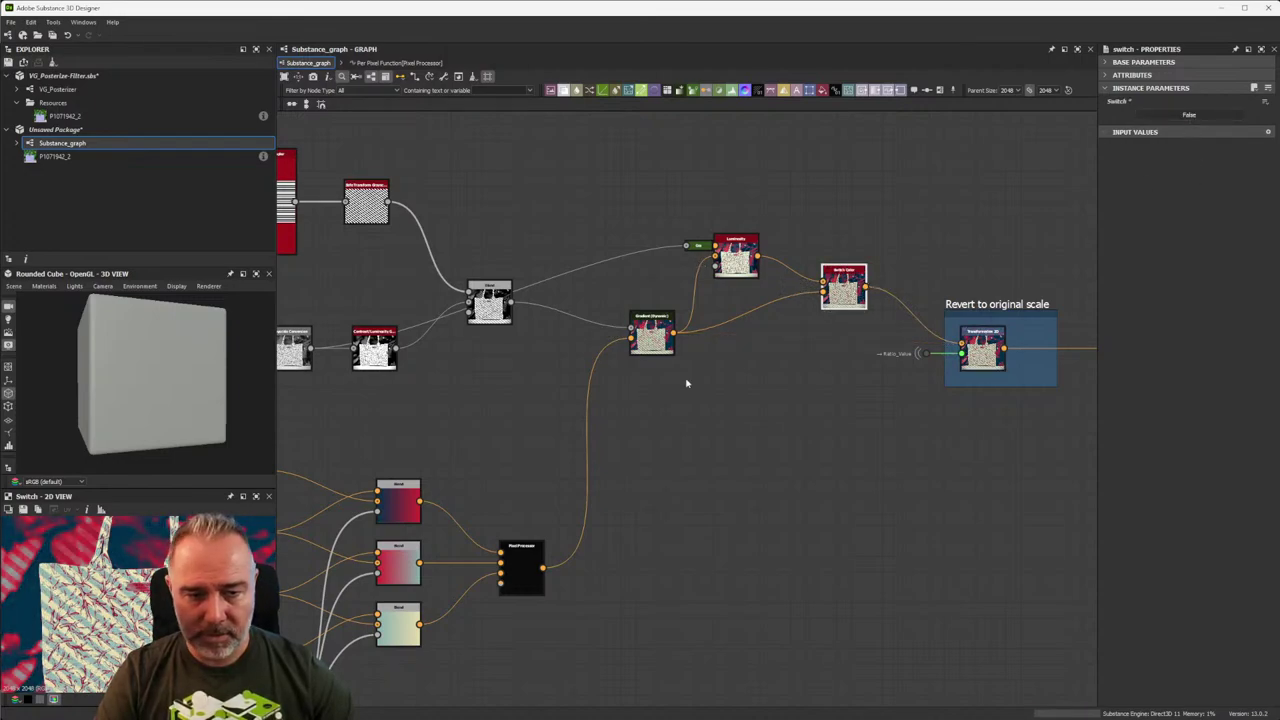
# Line up the Gradient (Dynamic), Luminosity and Switch nodes and expose the Switch setting.
pyautogui.moveTo(652, 332); pyautogui.dragTo(628, 332)
pyautogui.moveTo(736, 258); pyautogui.dragTo(720, 252)
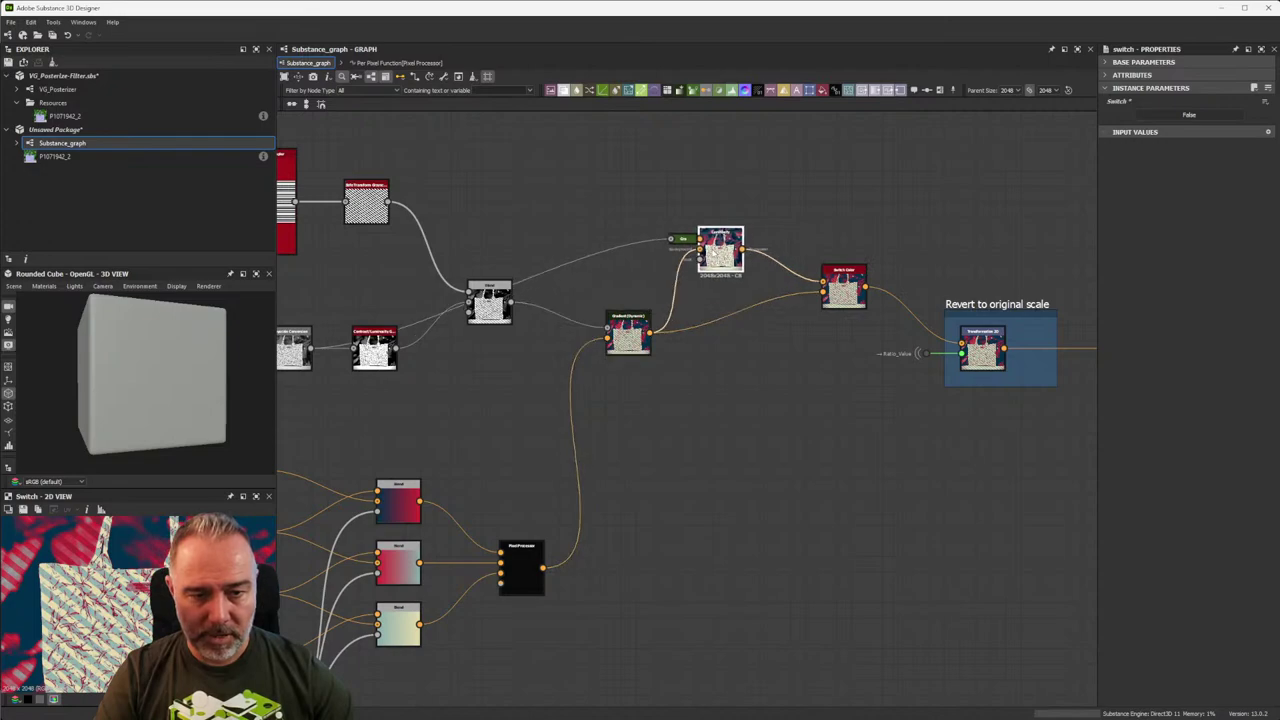
pyautogui.moveTo(843, 284); pyautogui.dragTo(812, 297)
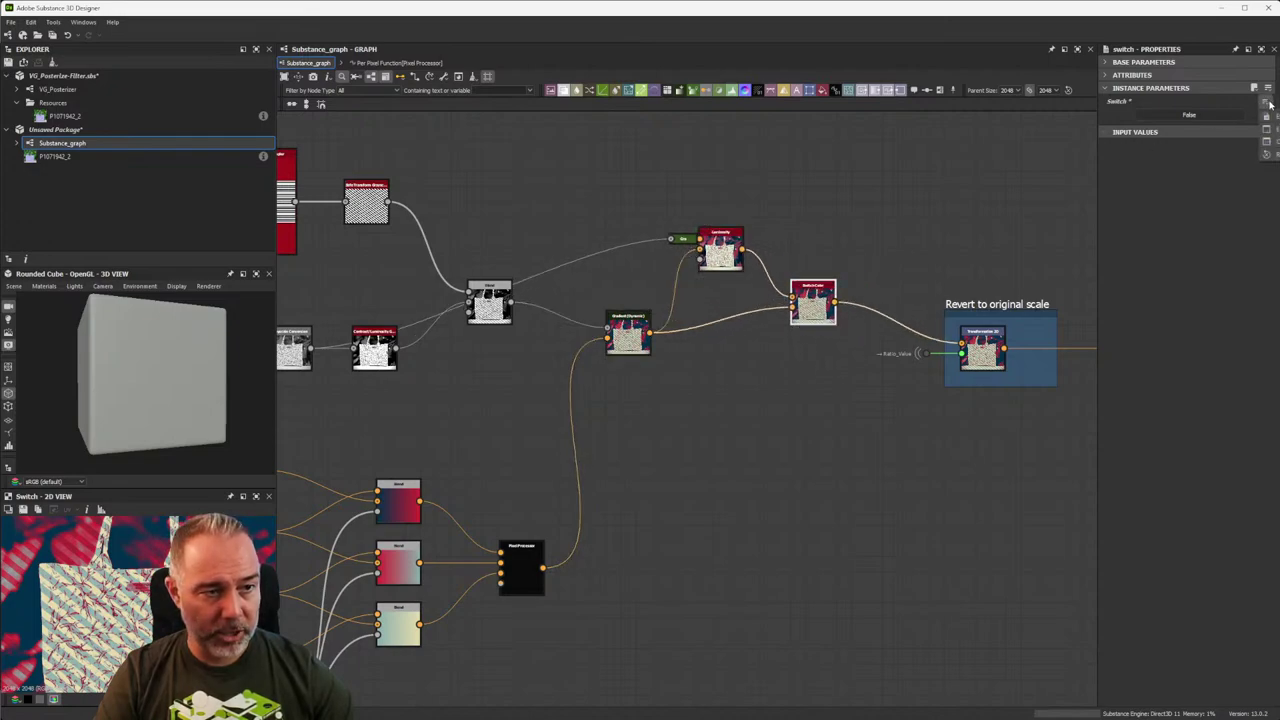
pyautogui.click(1266, 116)
# Label the exposed Switch parameter 'Re-apply luminosity' and confirm the dialog.
pyautogui.doubleClick(612, 304)
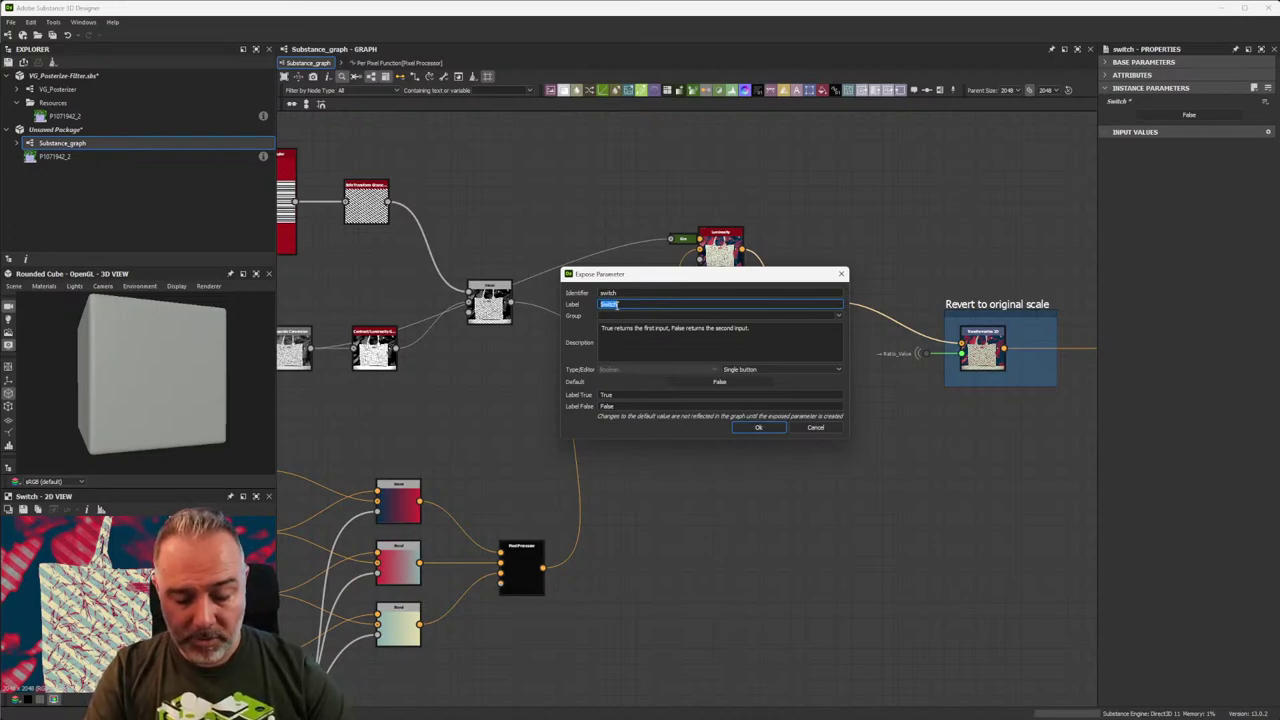
pyautogui.write('Respe')
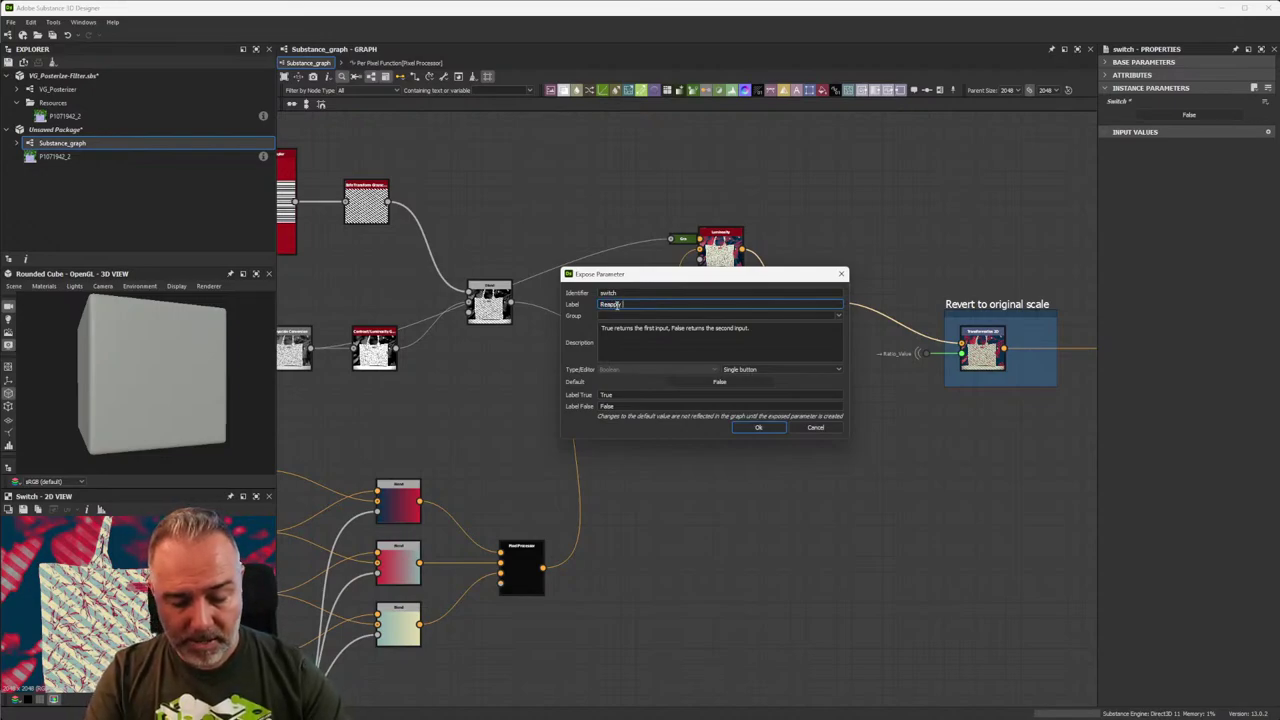
pyautogui.write('ly Luminosity')
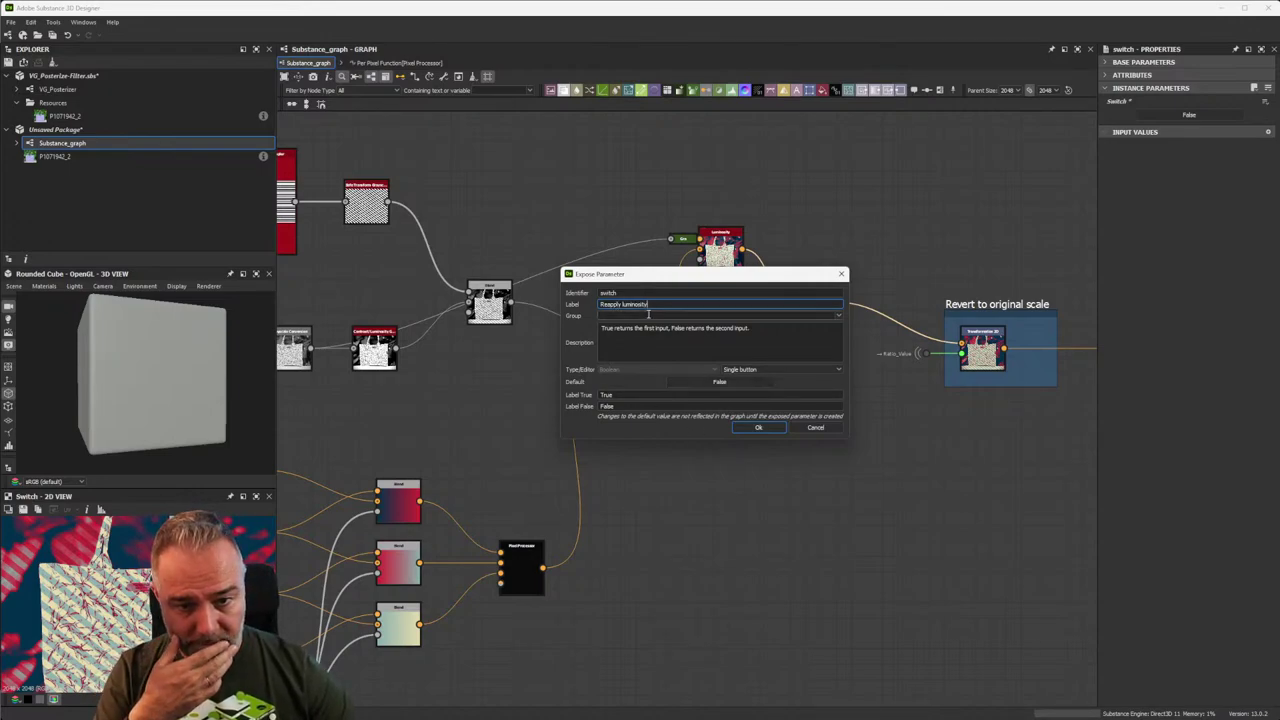
pyautogui.click(605, 293)
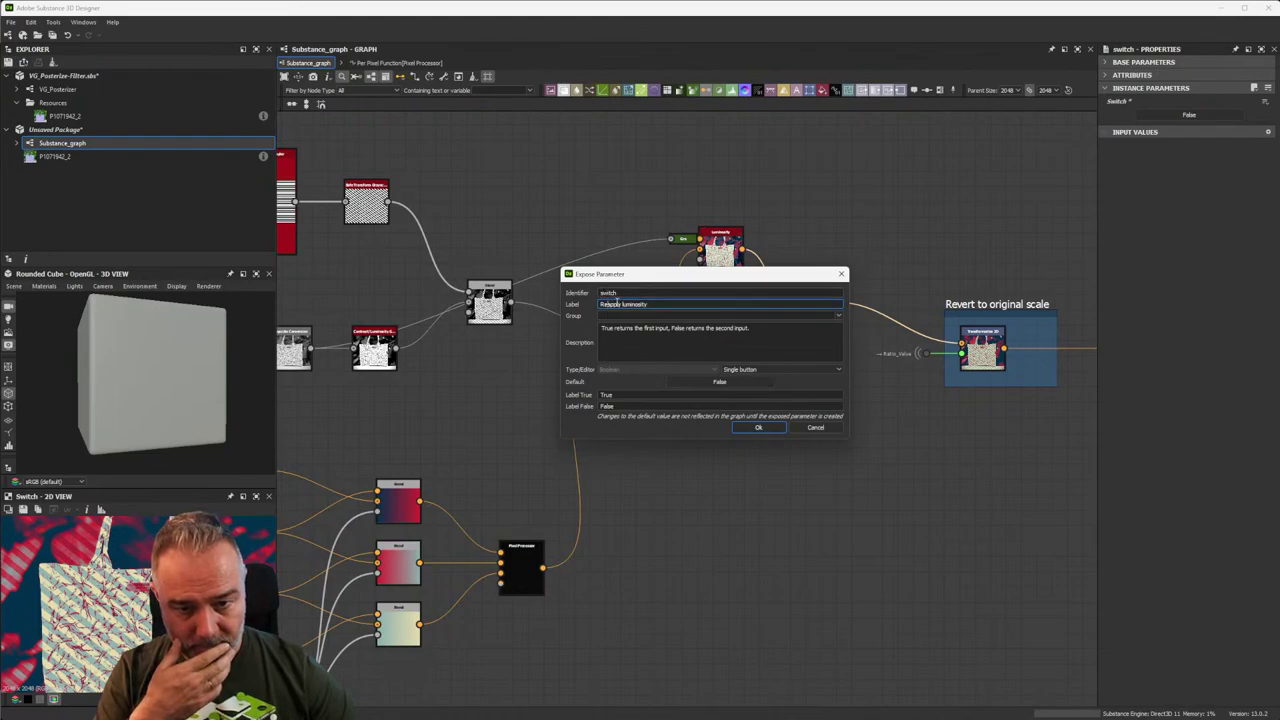
pyautogui.click(608, 304)
pyautogui.write('-')
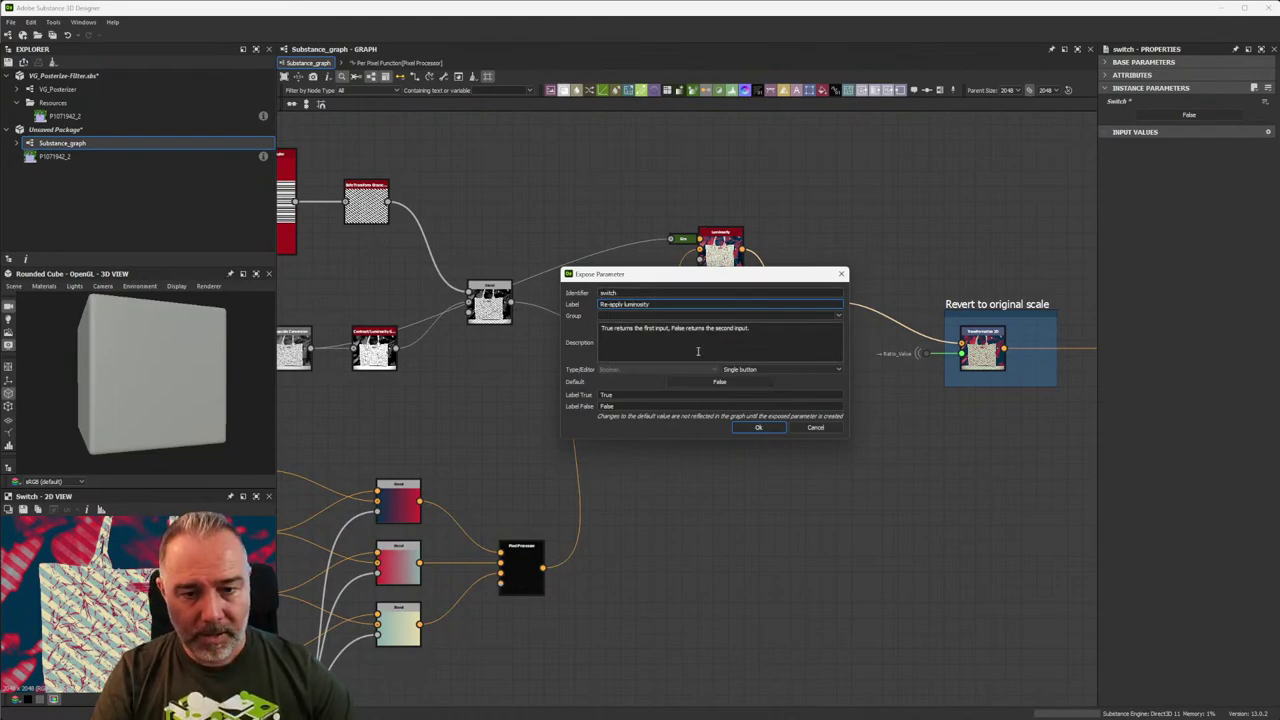
pyautogui.click(757, 428)
# In Substance_graph's parameter list, drag Re-apply luminosity to sit directly below Stripes Rotation.
pyautogui.press('f')
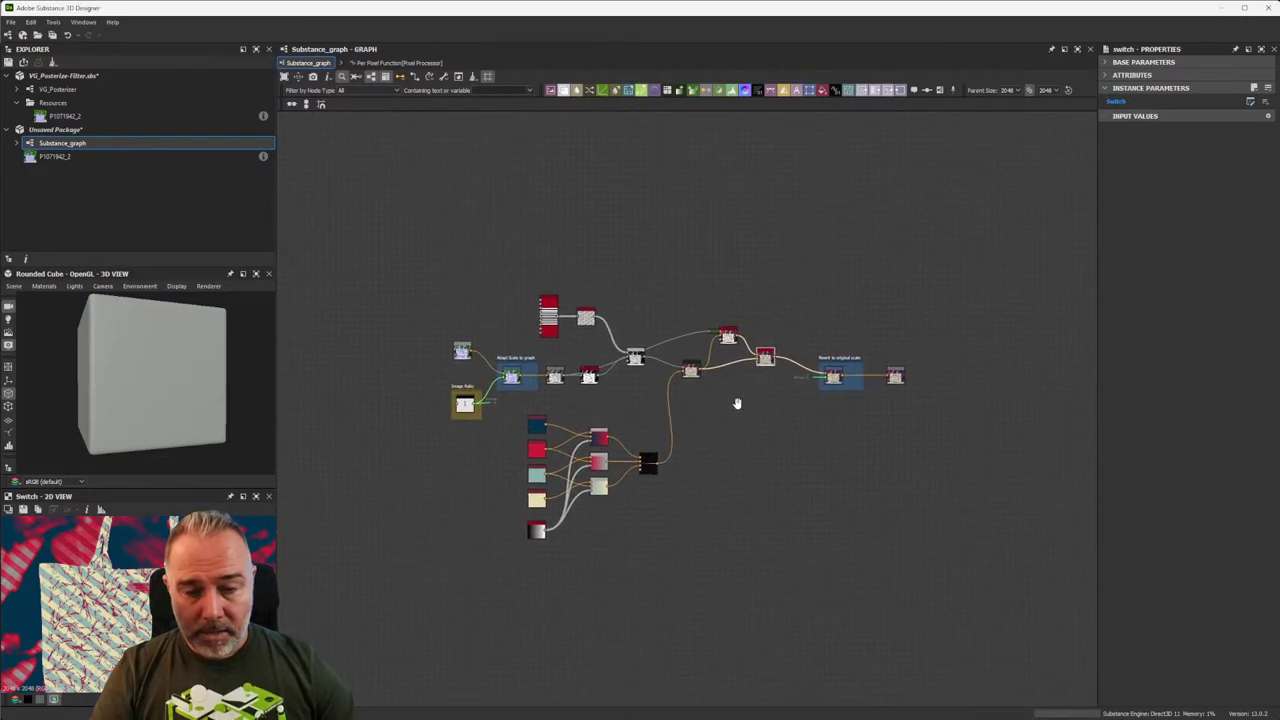
pyautogui.scroll(2, 696, 410)
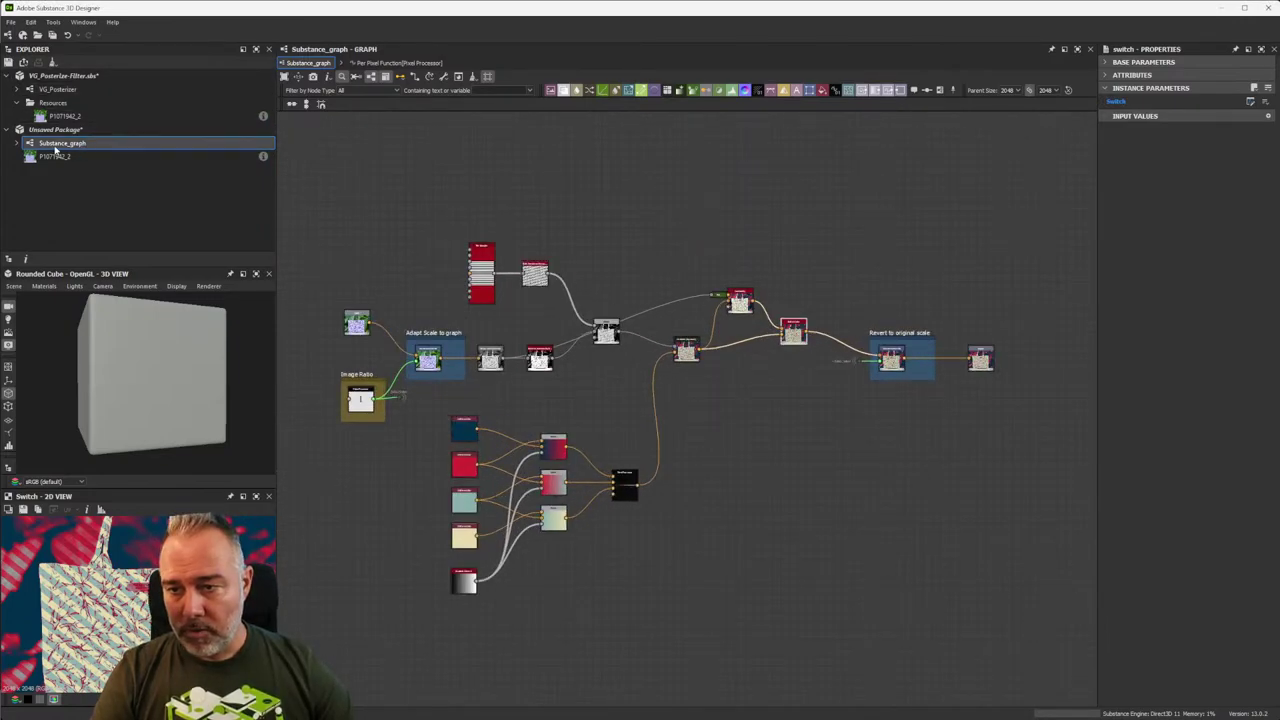
pyautogui.click(317, 149)
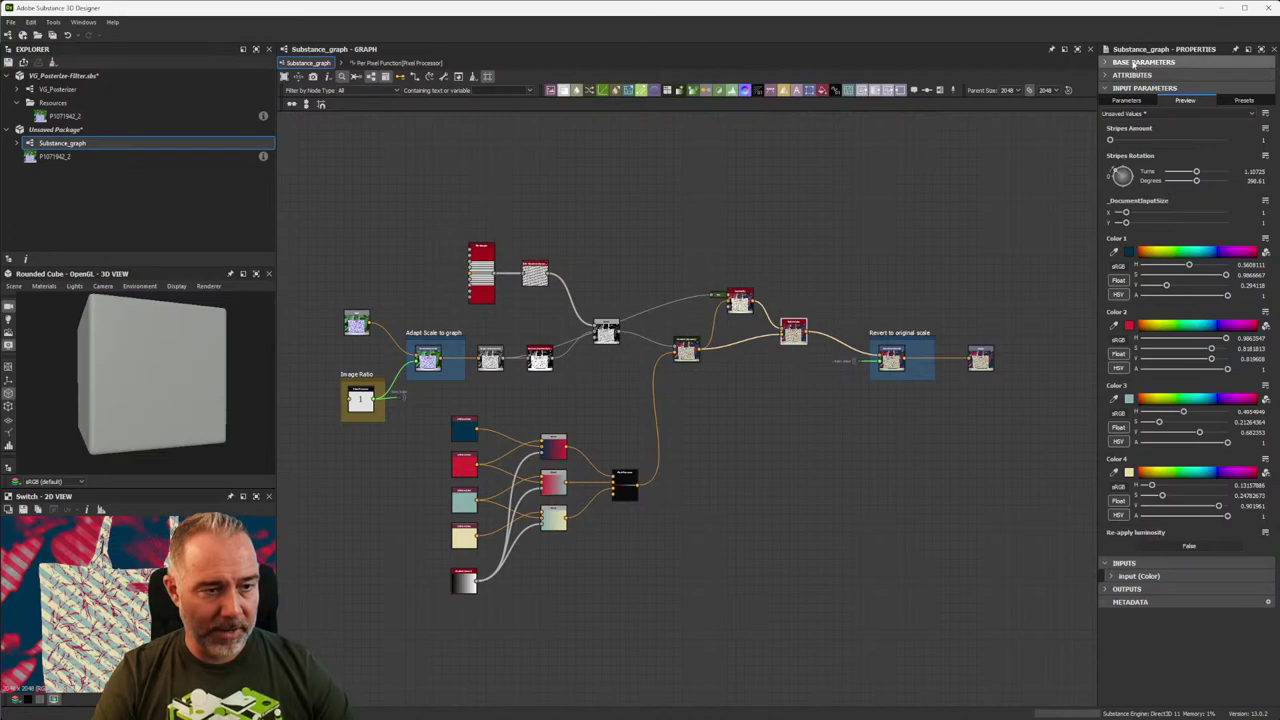
pyautogui.click(1128, 101)
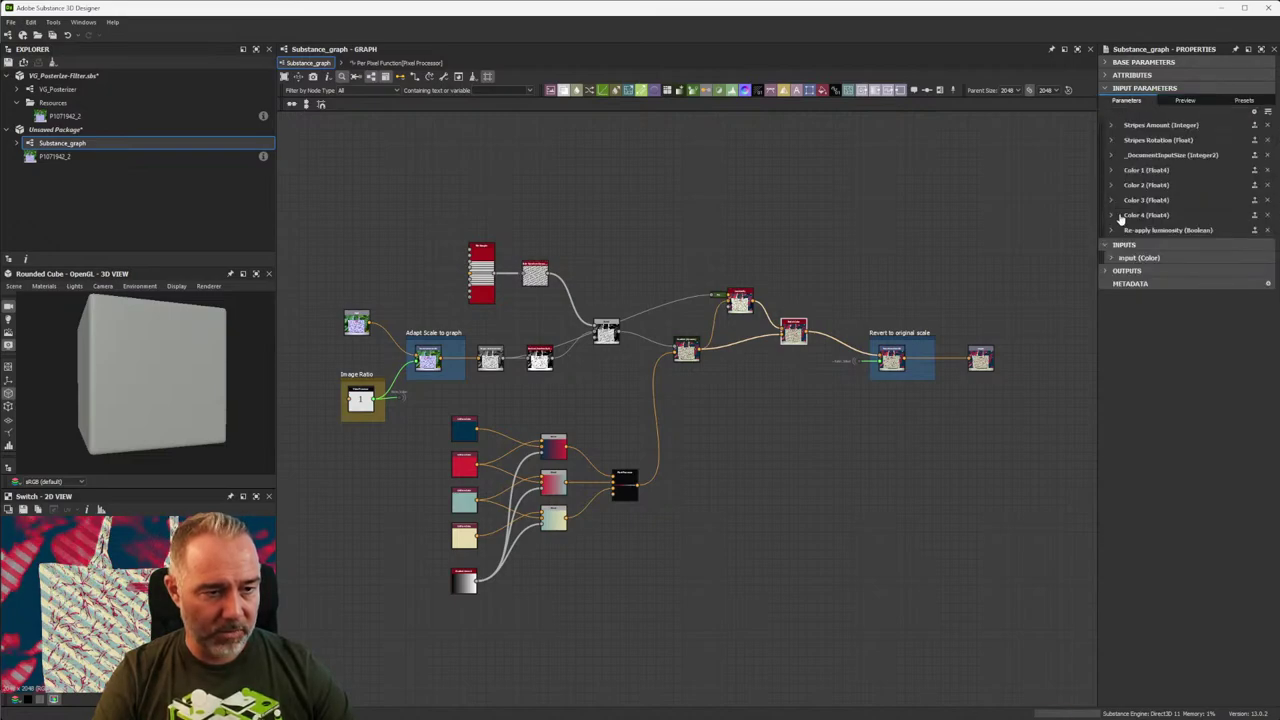
pyautogui.moveTo(1107, 233)
pyautogui.mouseDown()
pyautogui.moveTo(1103, 158)
pyautogui.moveTo(1106, 232)
pyautogui.mouseUp()
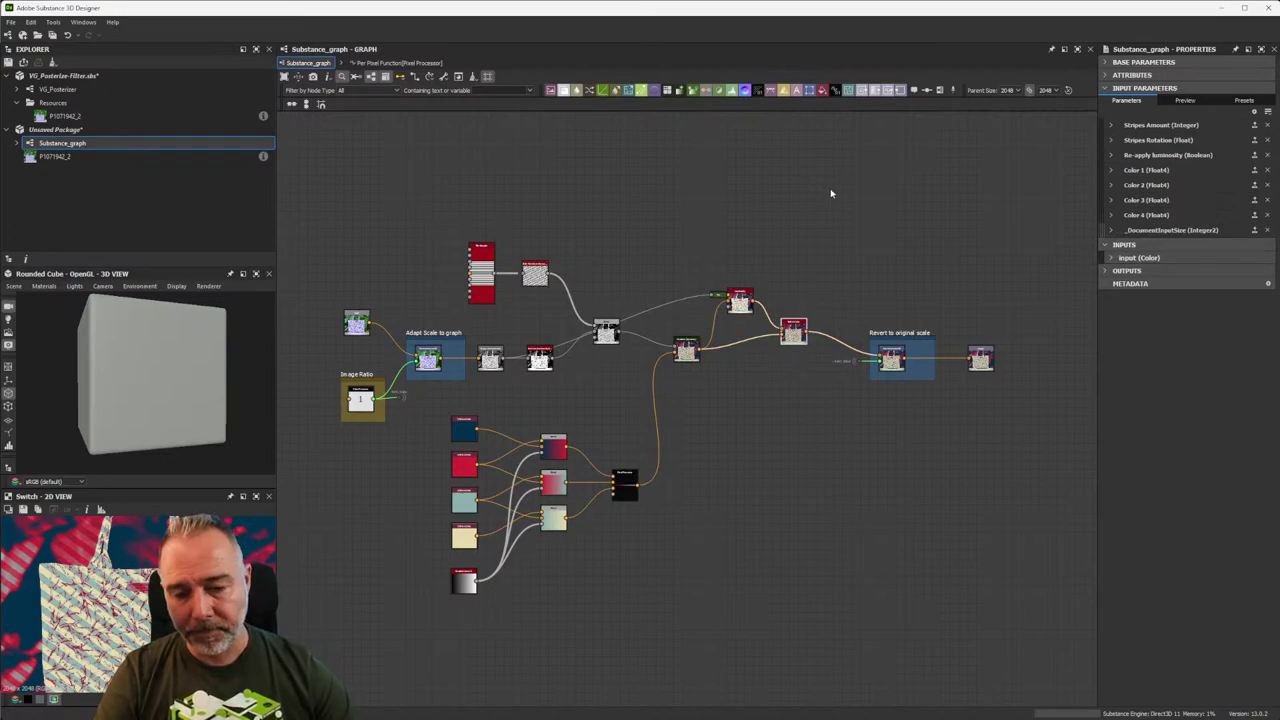
# Label the graph 'Vg New Posterizer' and set its type to Filter.
pyautogui.moveTo(751, 201); pyautogui.dragTo(782, 203, button='middle')
pyautogui.click(1131, 75)
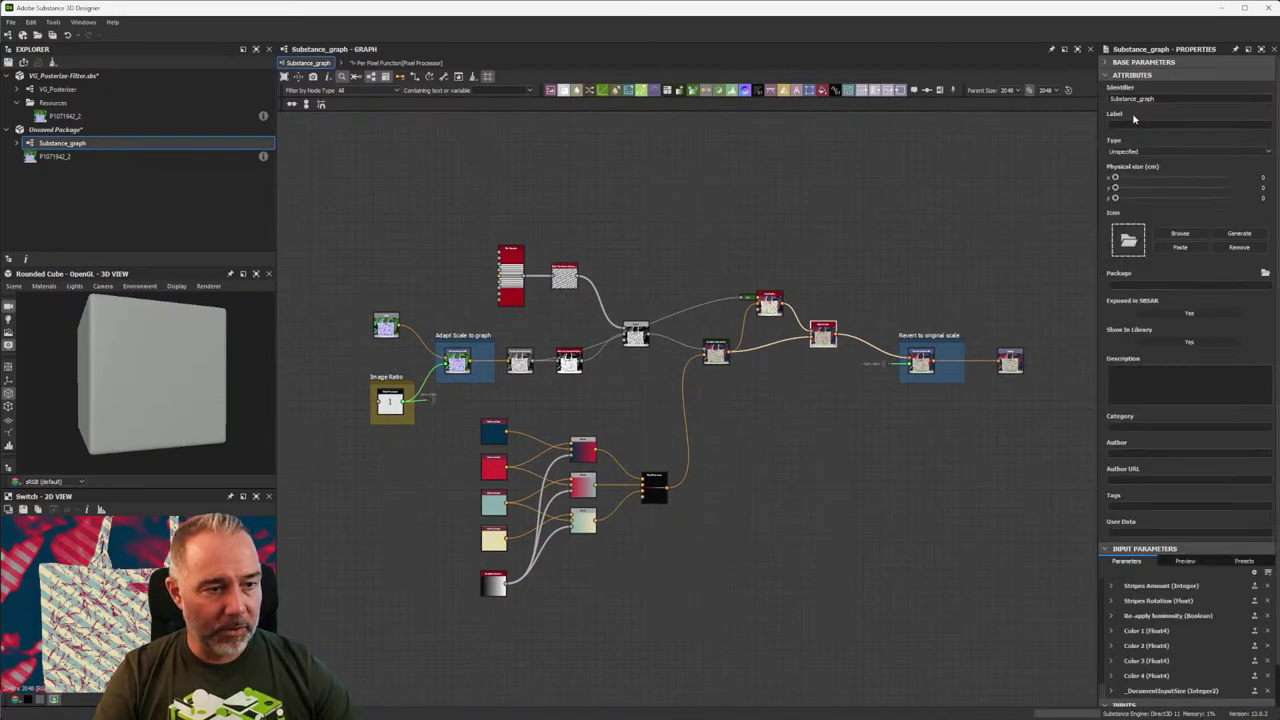
pyautogui.click(1137, 123)
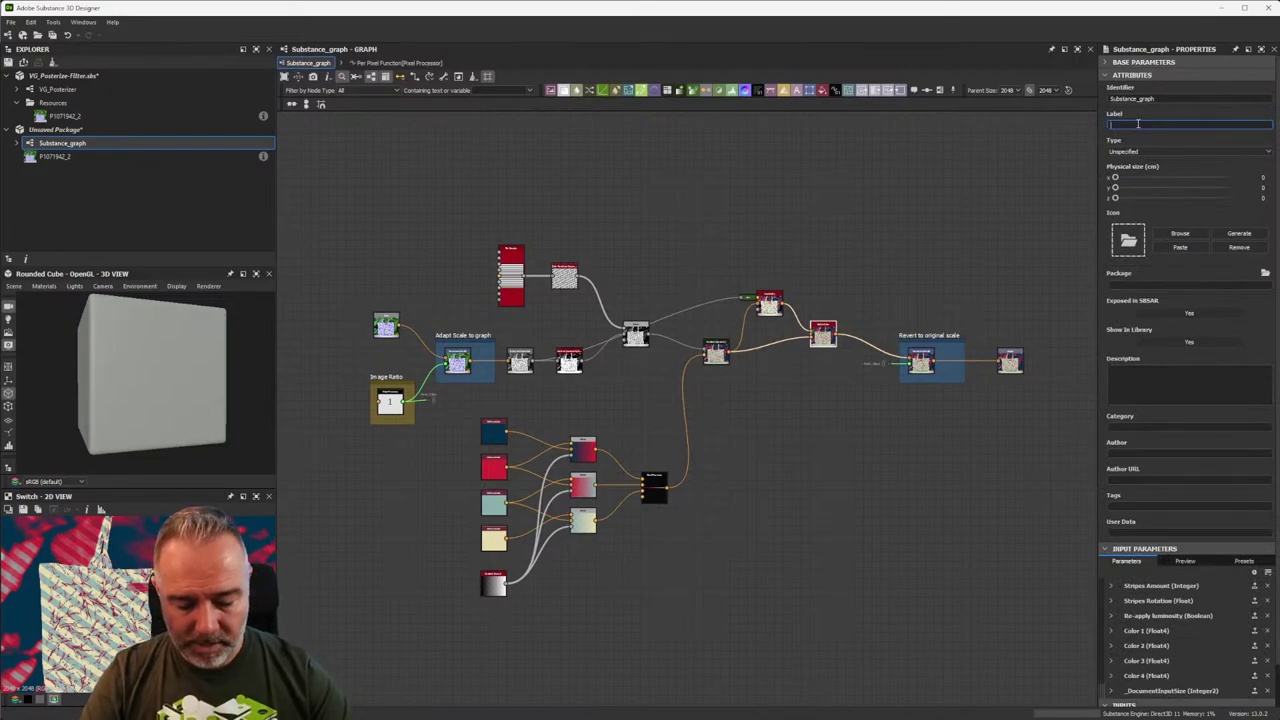
pyautogui.write('Vg New Posterizer')
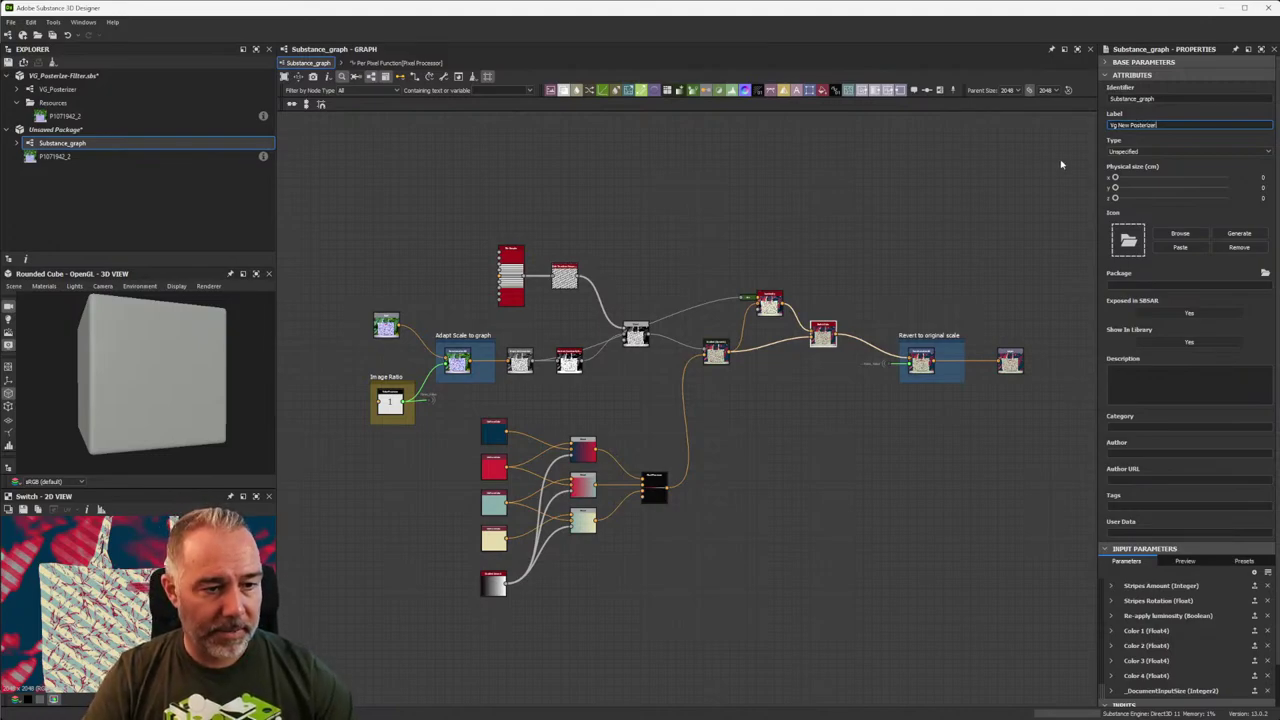
pyautogui.press('Return')
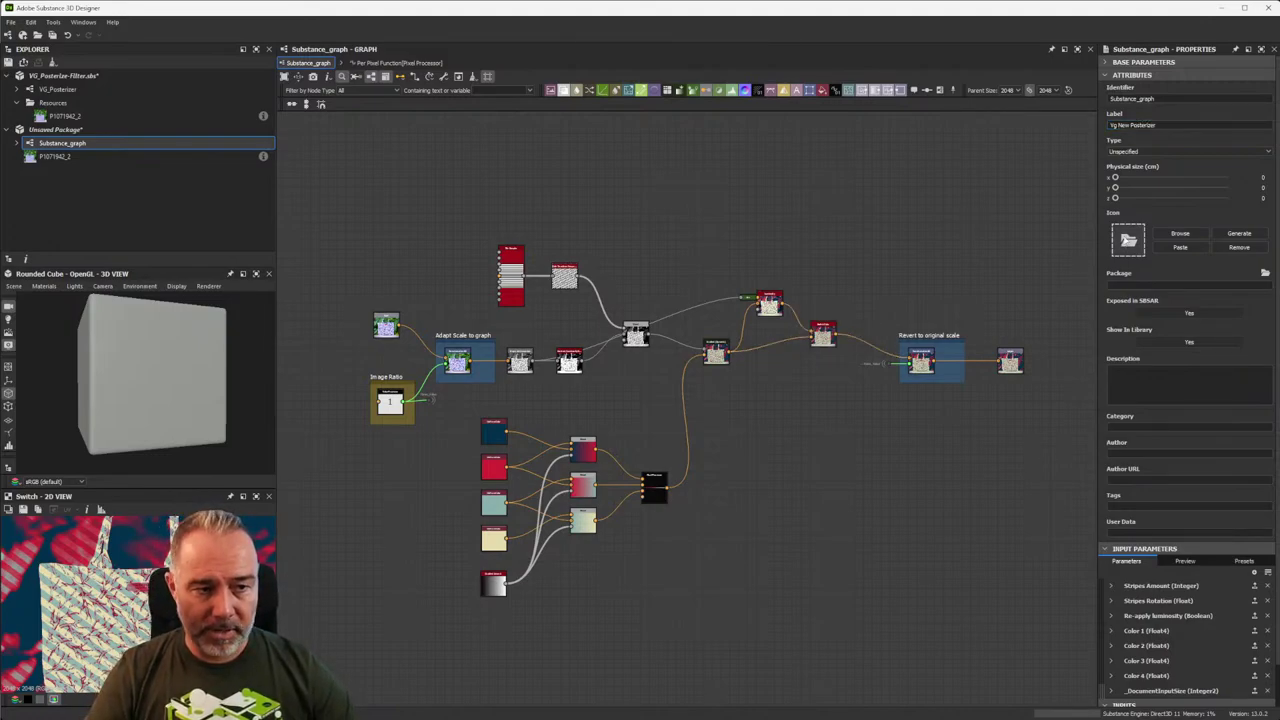
pyautogui.click(1226, 151)
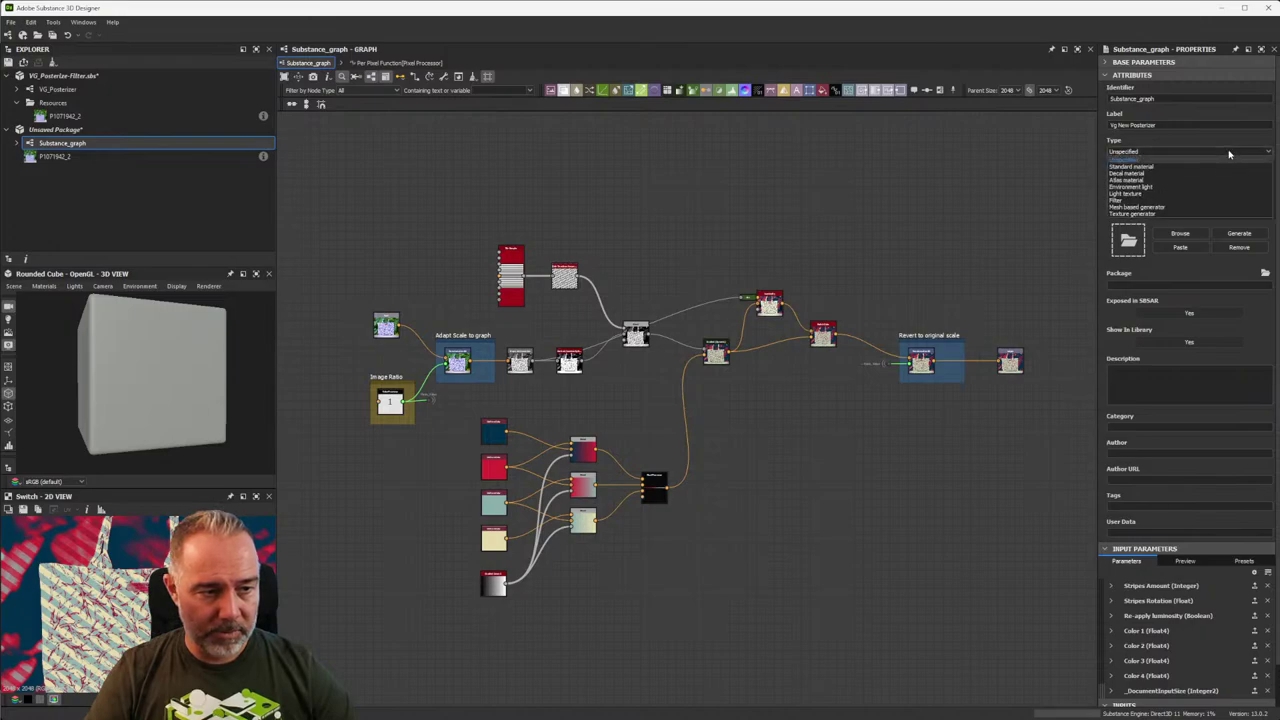
pyautogui.click(1127, 201)
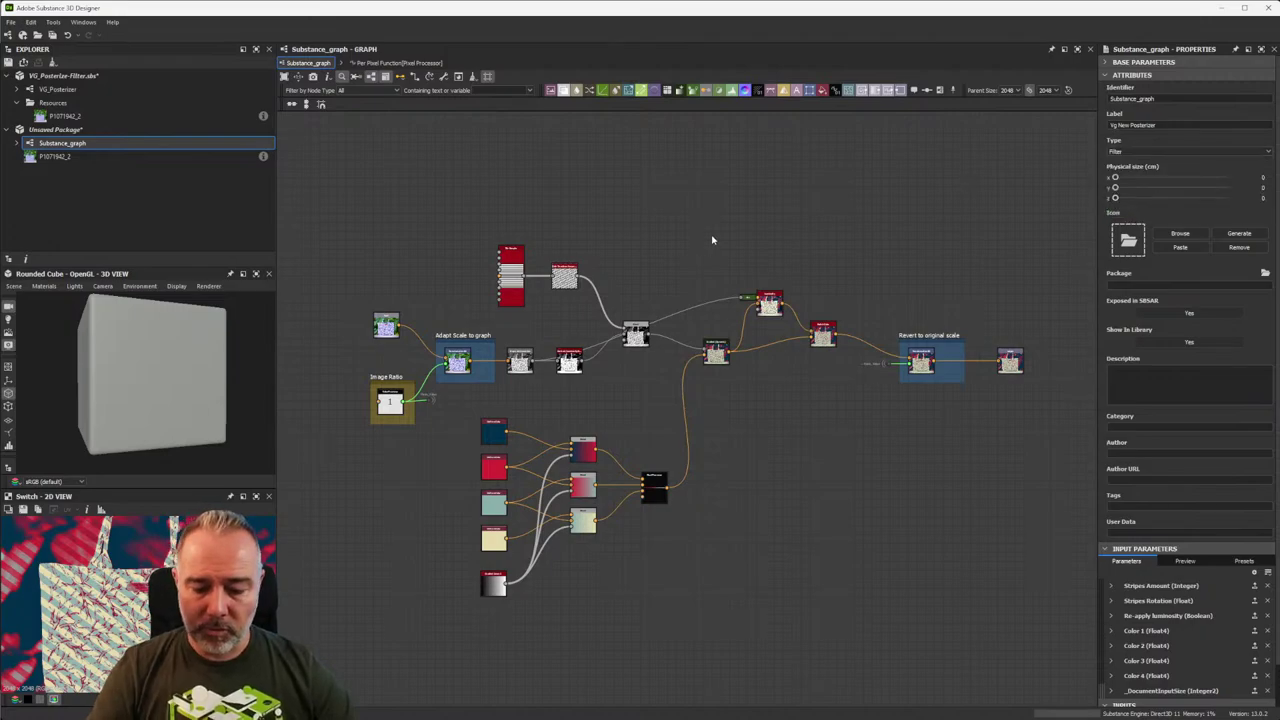
# Save the package into Assets\English as Substance_graNewPosterizerph.sbs and select it in the Explorer.
pyautogui.hotkey('ctrl', 's')
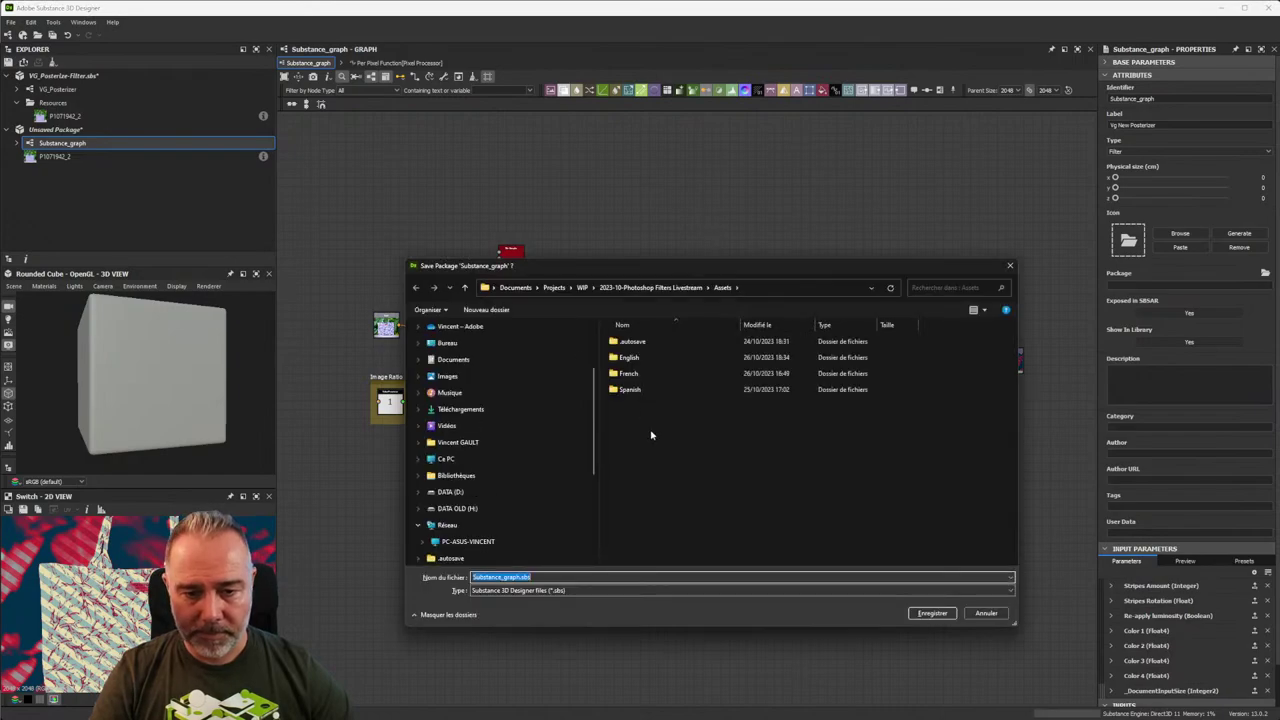
pyautogui.doubleClick(631, 358)
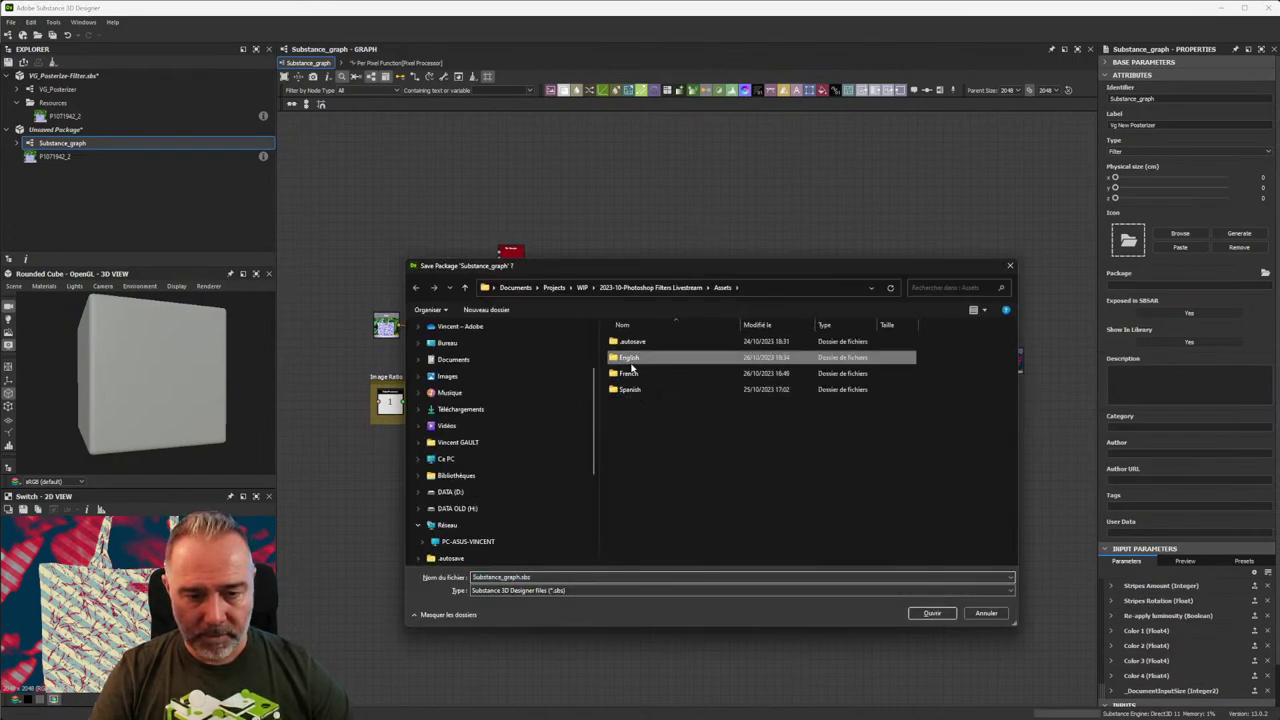
pyautogui.click(512, 577)
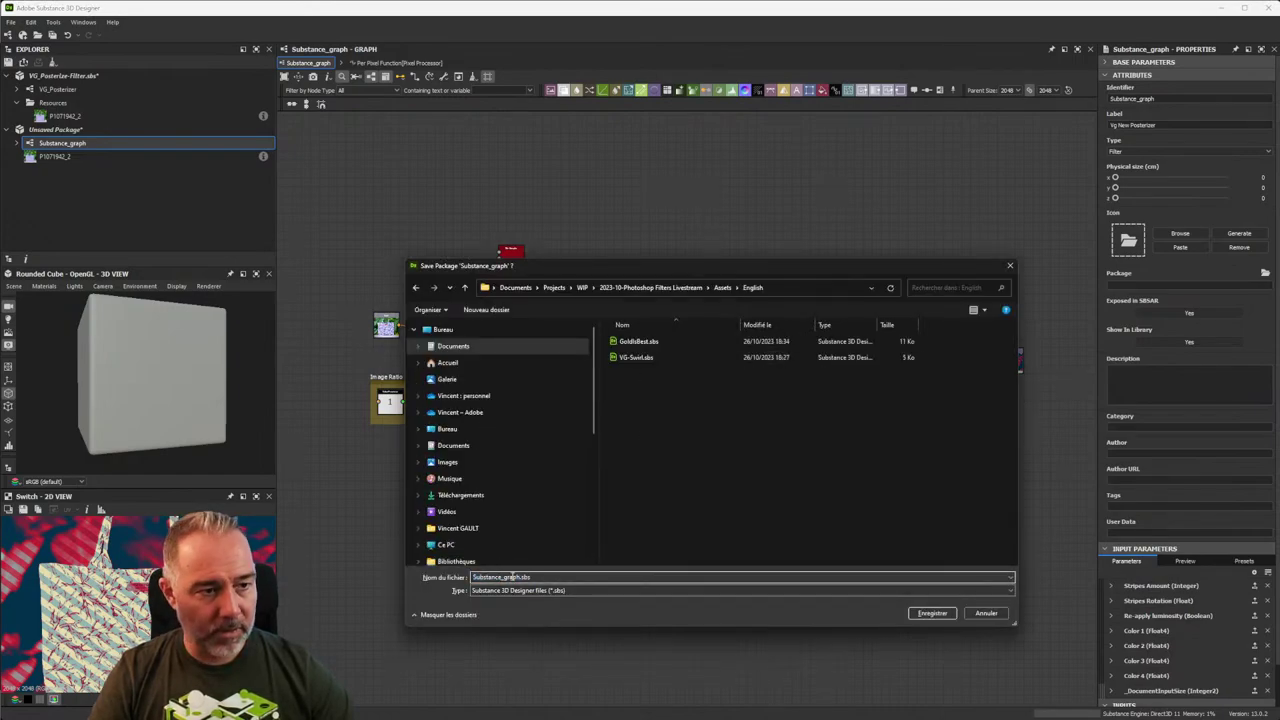
pyautogui.write('New')
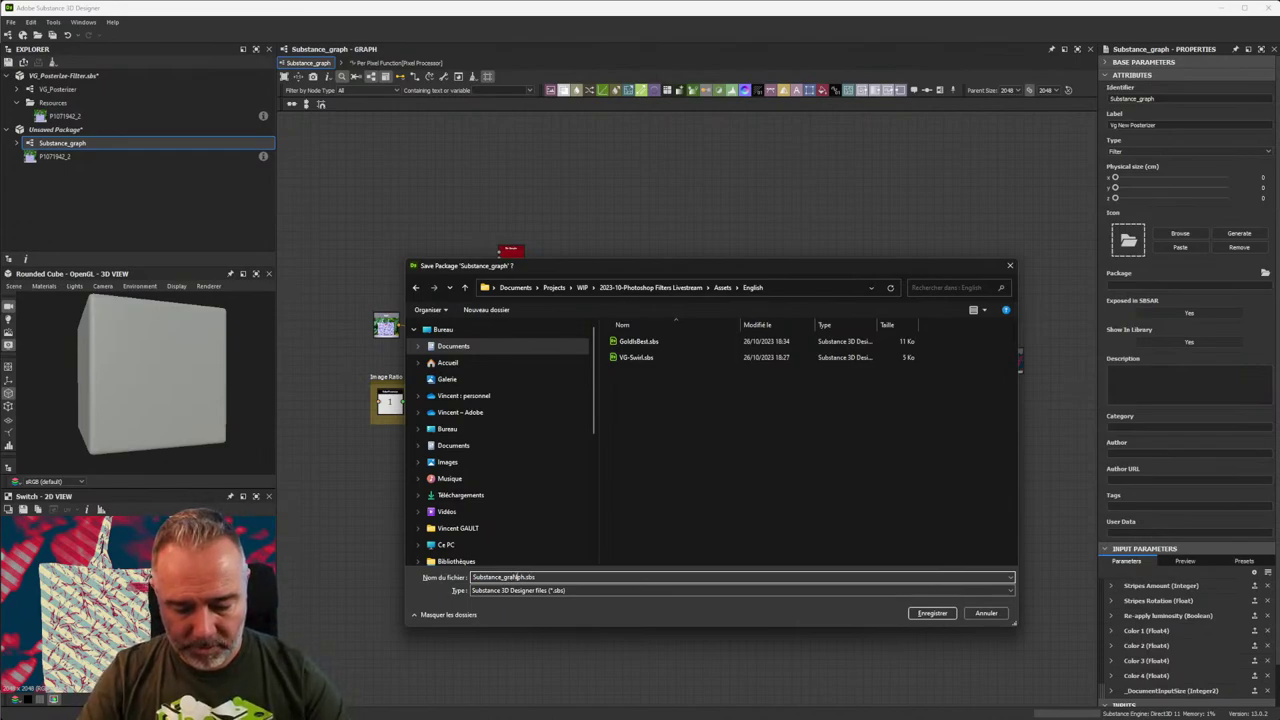
pyautogui.write('Posterizer')
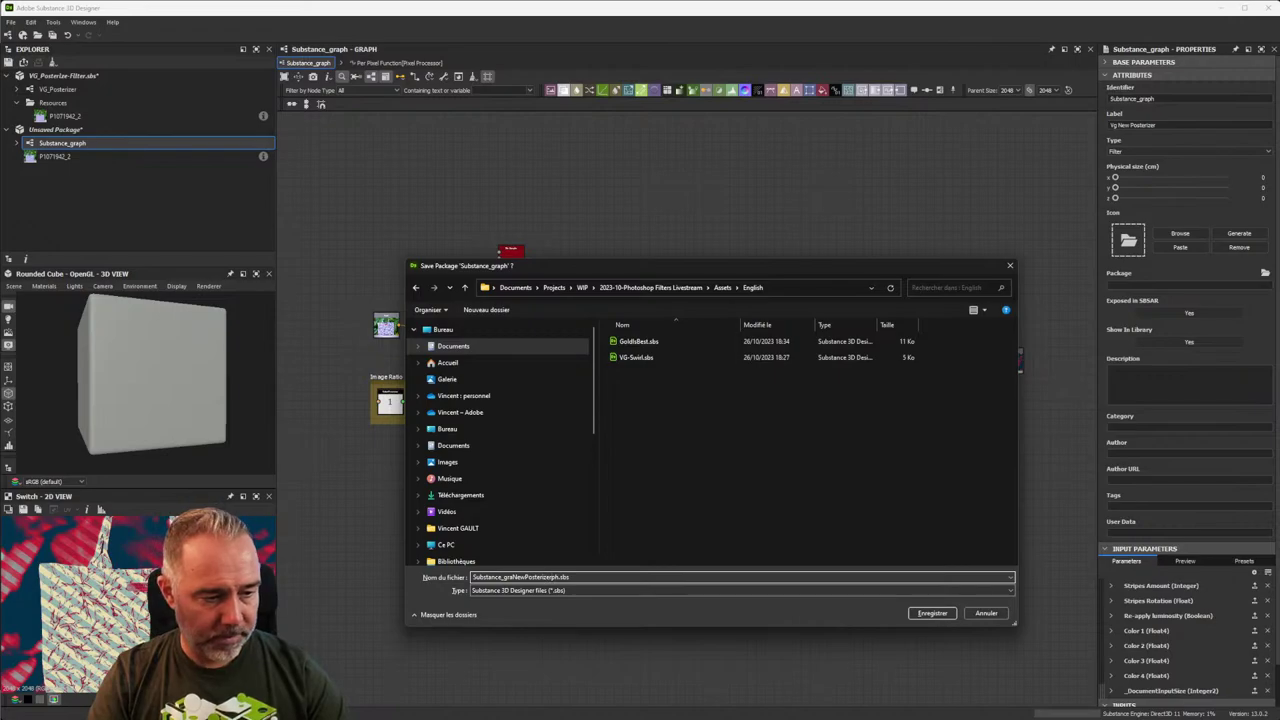
pyautogui.press('Return')
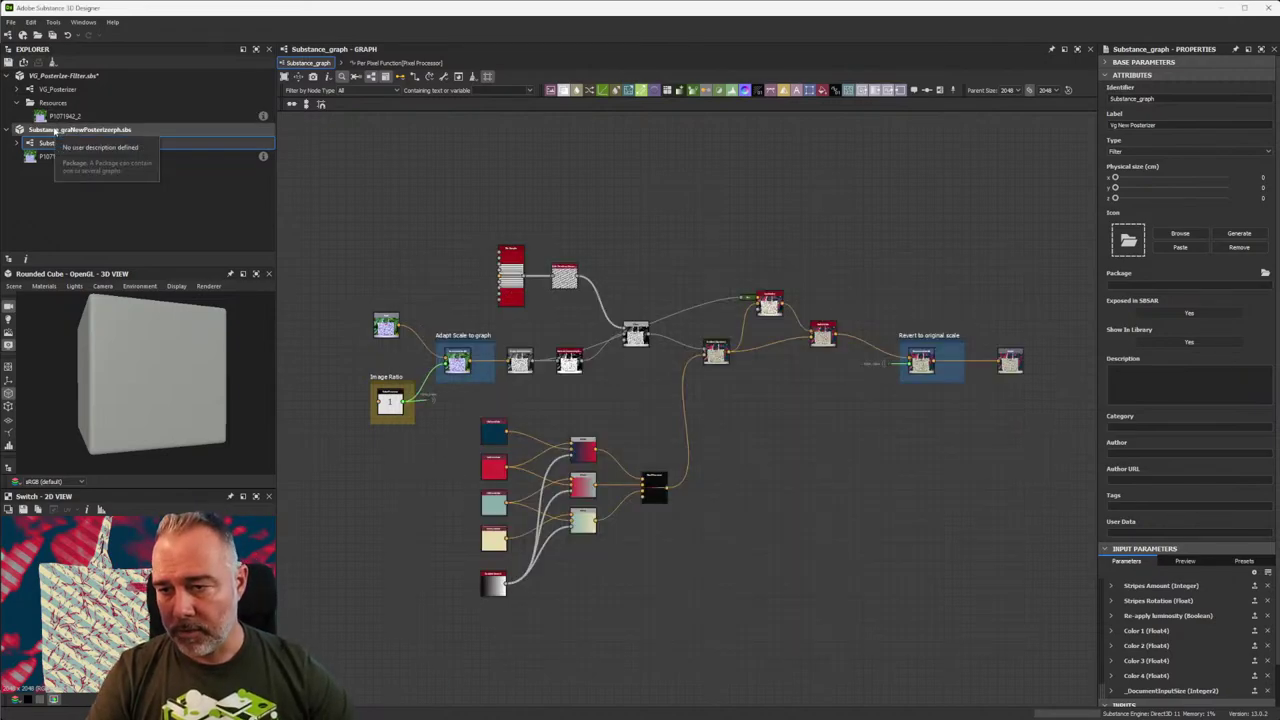
pyautogui.click(42, 131)
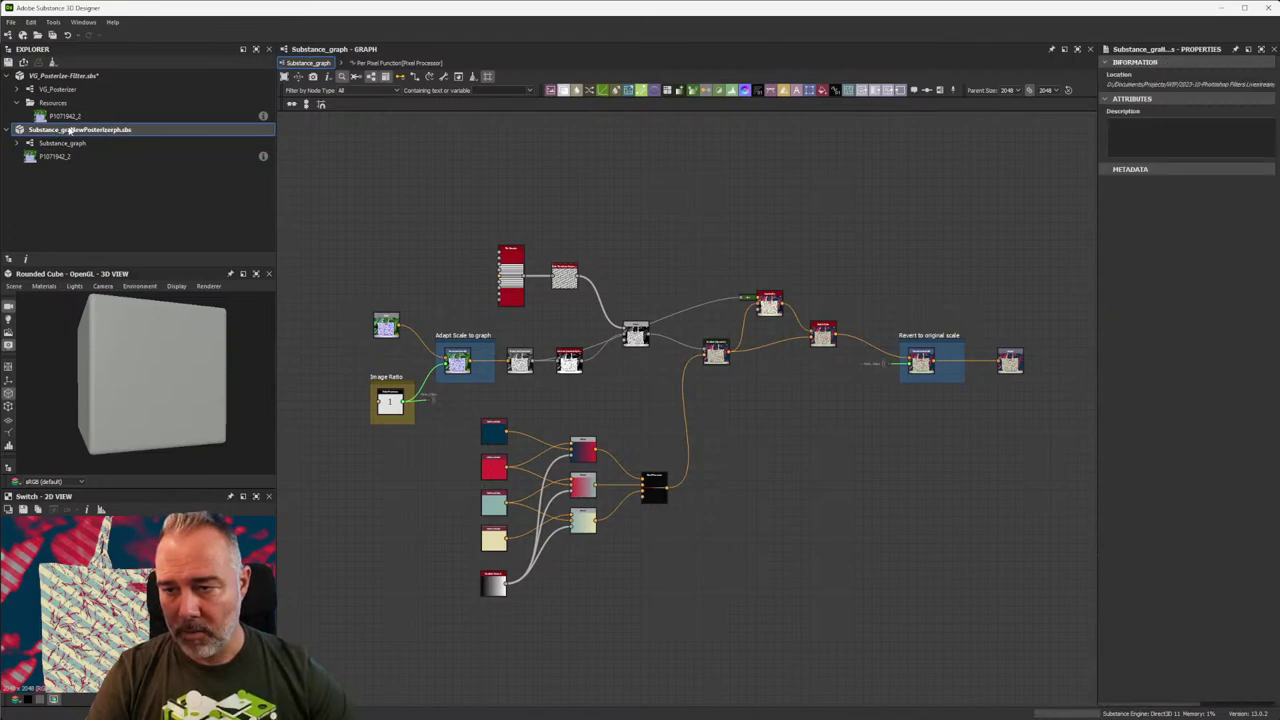
# In the package publish options, rename the output file to VG-New-Posterizer.sbsar.
pyautogui.click(23, 62)
pyautogui.click(60, 77)
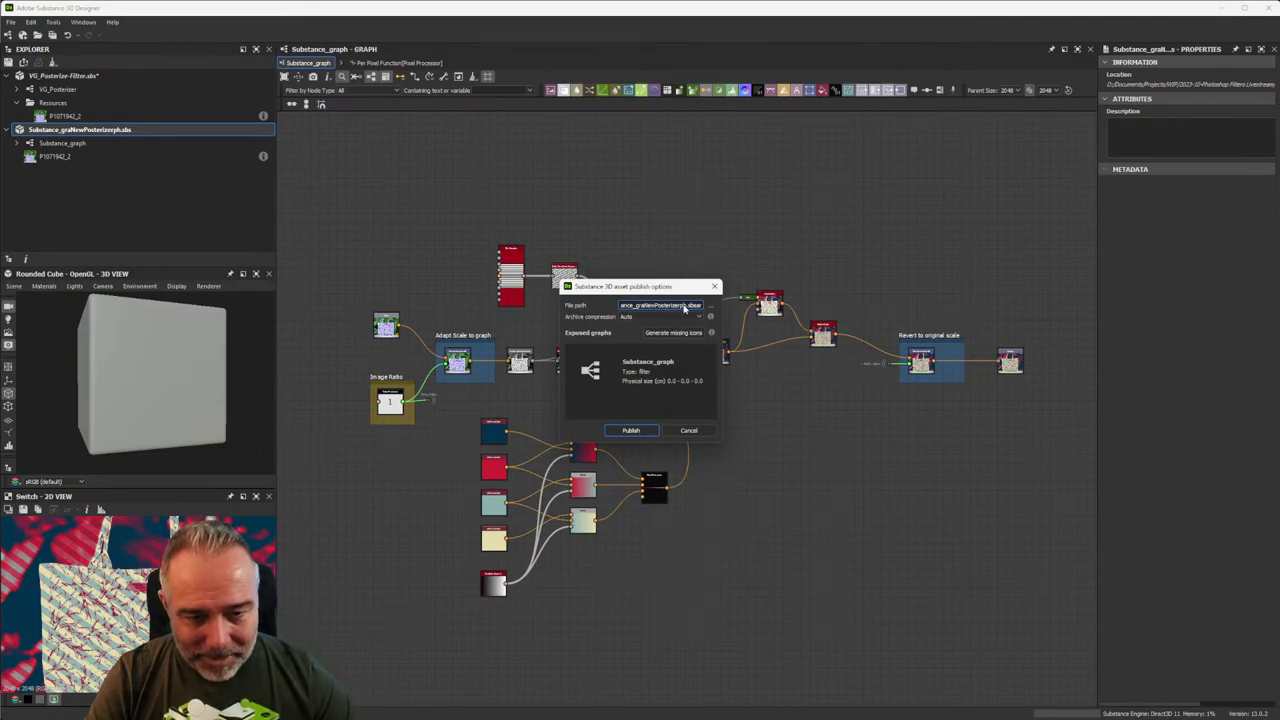
pyautogui.click(706, 305)
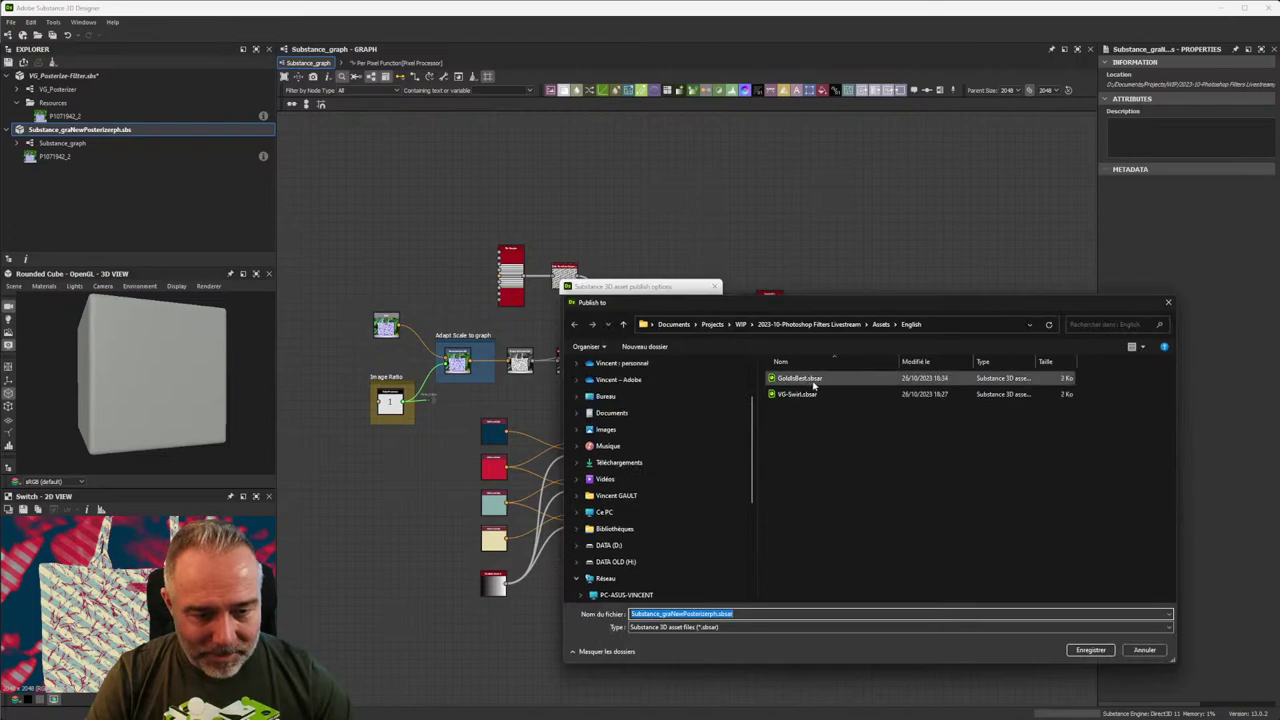
pyautogui.click(722, 613)
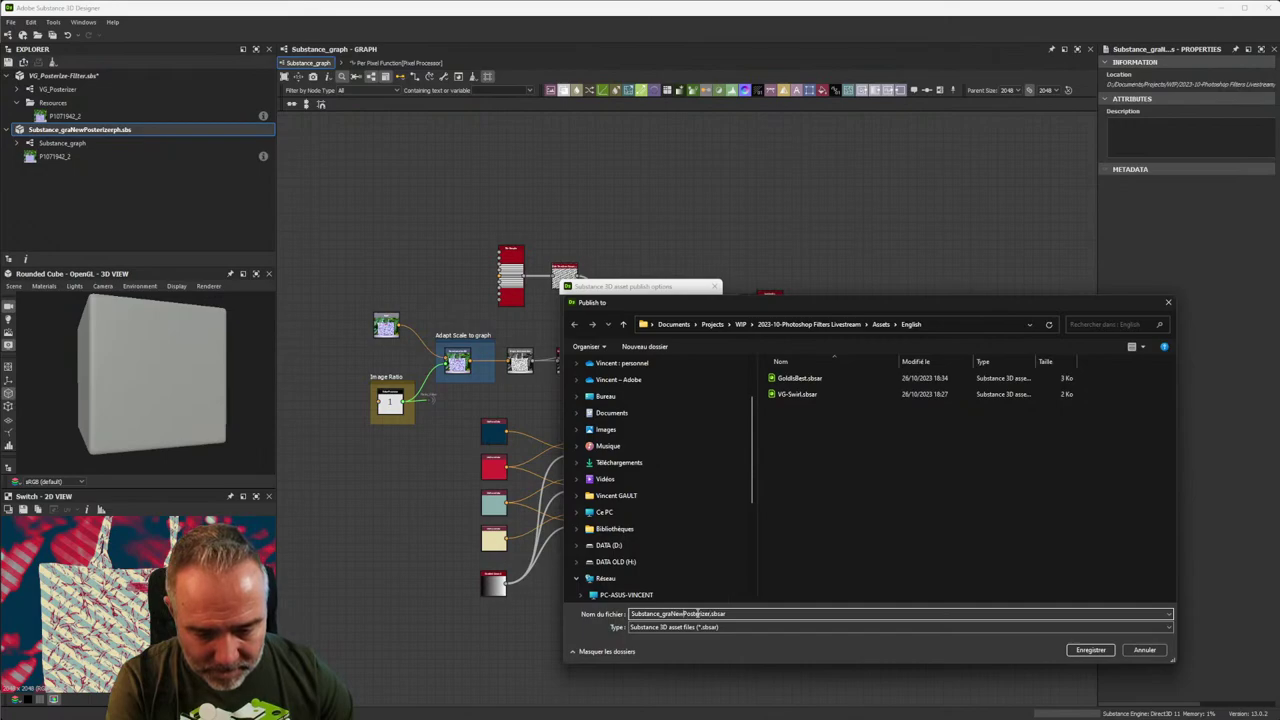
pyautogui.press('BackSpace')
pyautogui.press('BackSpace')
pyautogui.press('BackSpace')
pyautogui.press('BackSpace')
pyautogui.press('BackSpace')
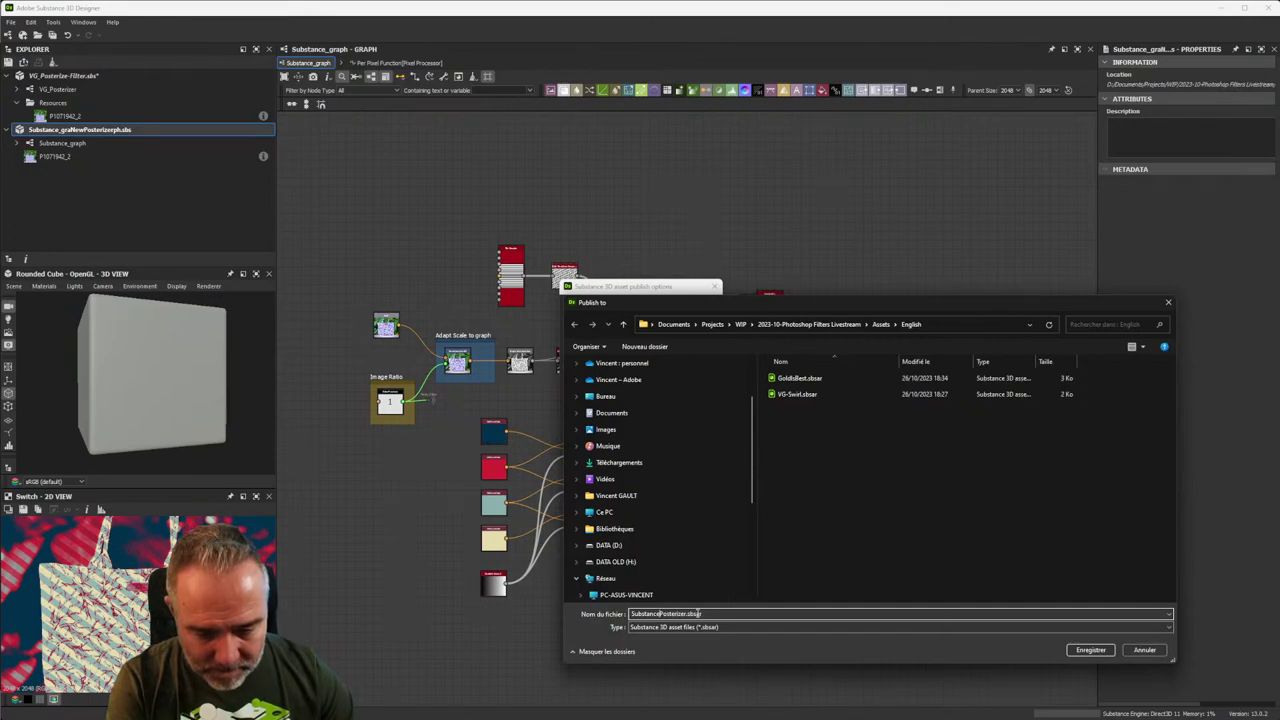
pyautogui.press('BackSpace')
pyautogui.press('BackSpace')
pyautogui.press('BackSpace')
pyautogui.press('BackSpace')
pyautogui.press('BackSpace')
pyautogui.press('BackSpace')
pyautogui.press('BackSpace')
pyautogui.press('BackSpace')
pyautogui.press('BackSpace')
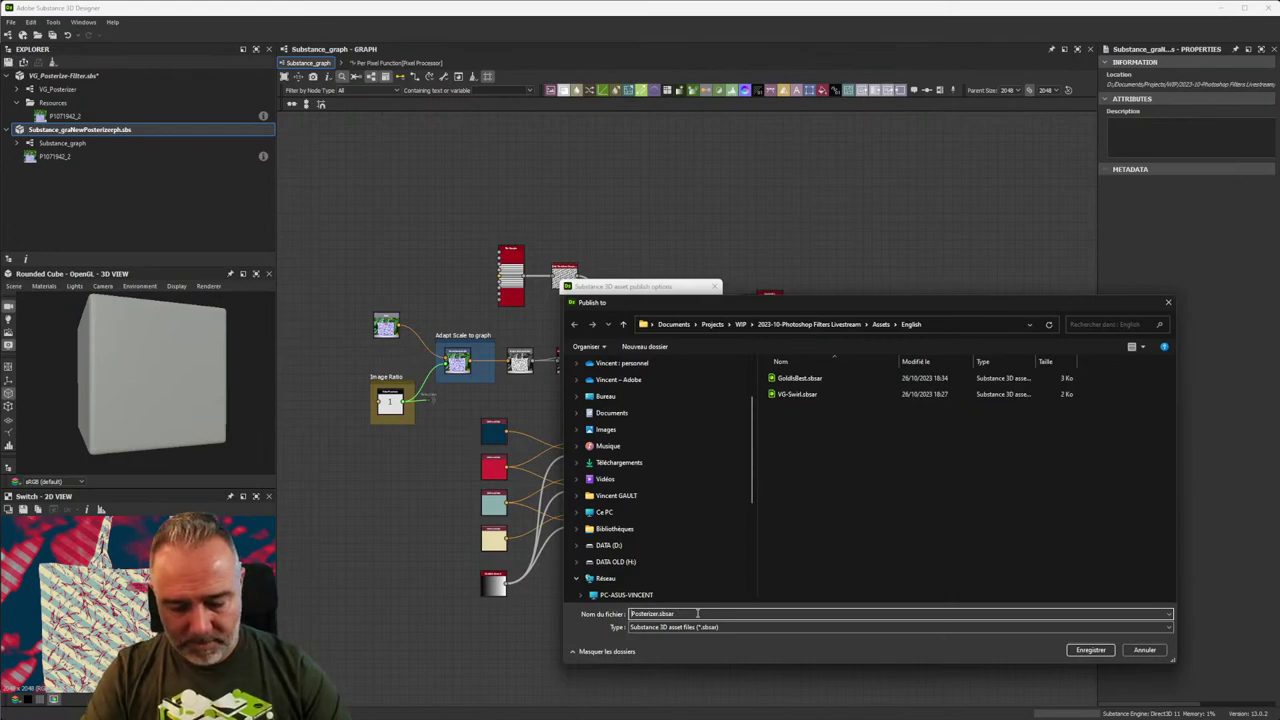
pyautogui.write('VG-')
pyautogui.write('New')
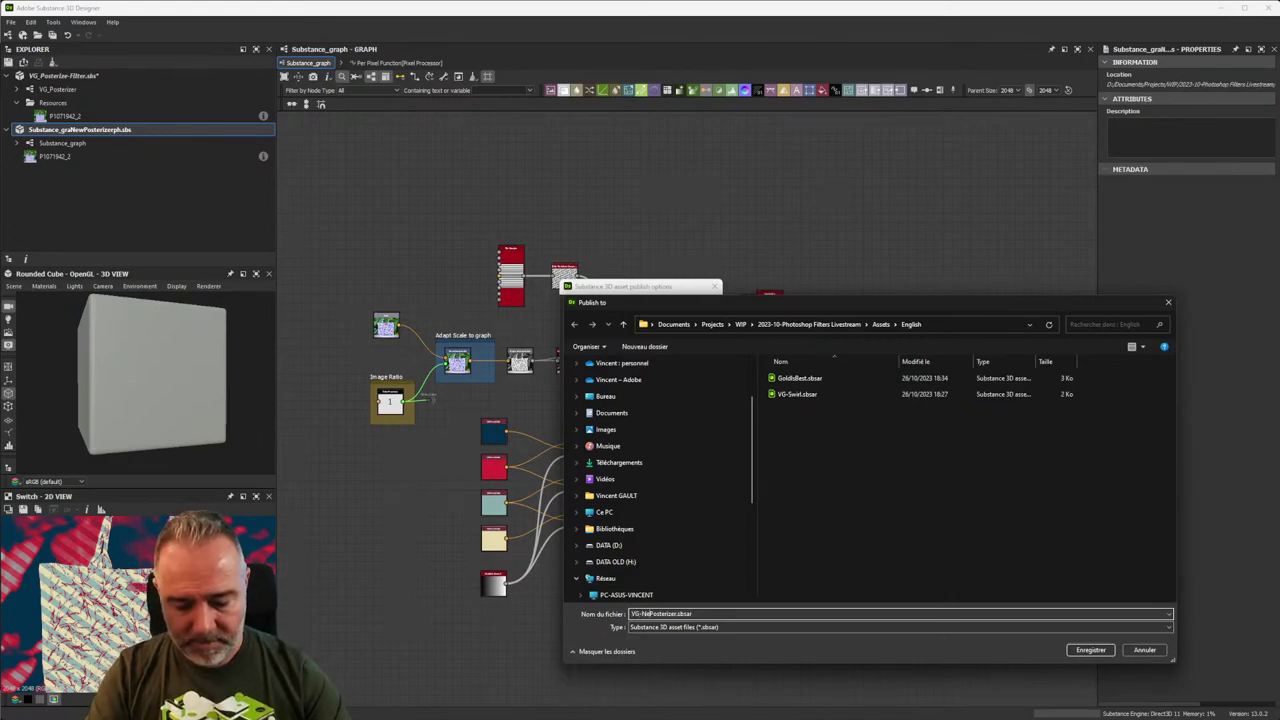
pyautogui.write('-')
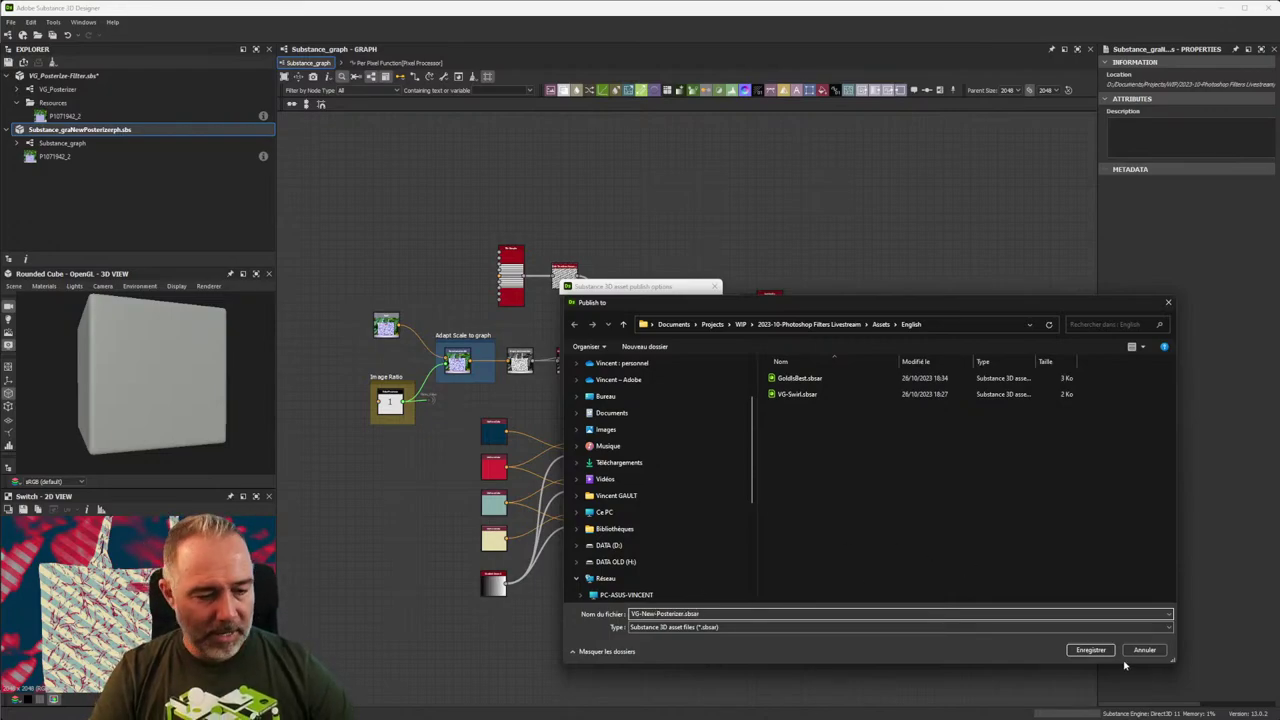
# Save the file in Assets\English, publish the .sbsar and return to Photoshop.
pyautogui.click(1091, 650)
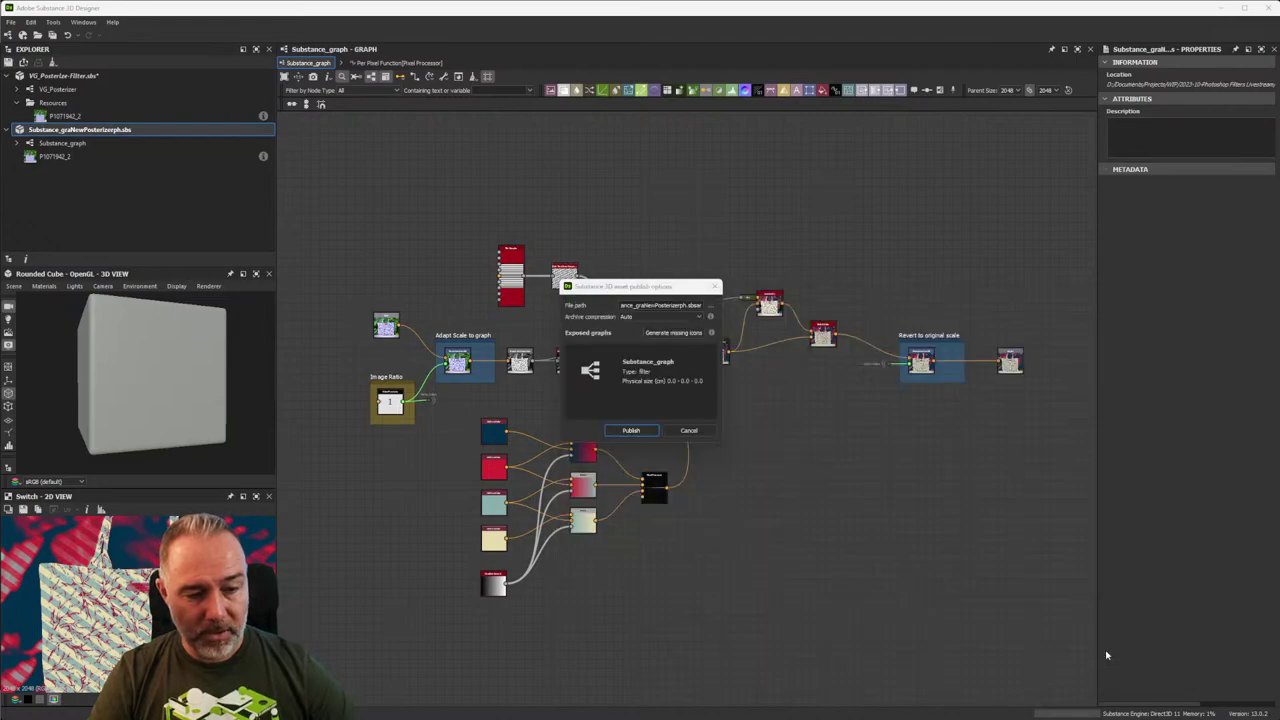
pyautogui.click(632, 430)
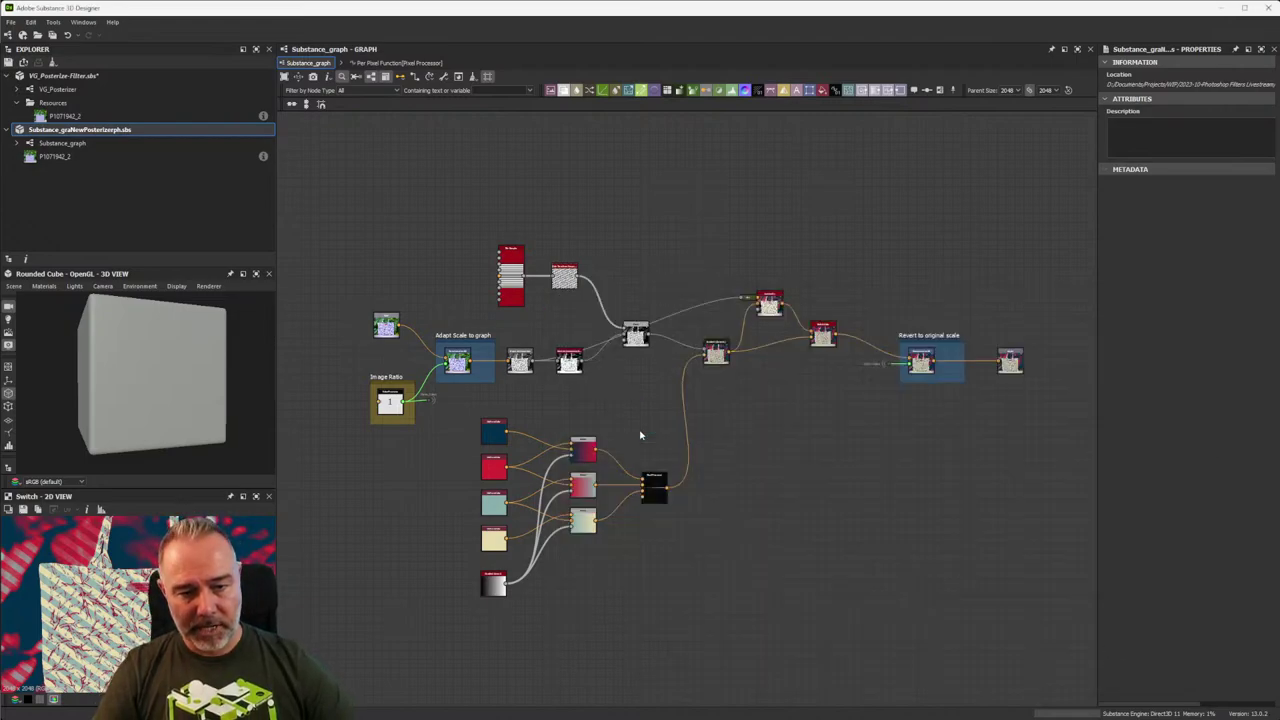
pyautogui.click(1222, 8)
# Delete the old Bag copy layer and import VG-New-Posterizer.sbsar as a parametric filter.
pyautogui.moveTo(705, 712)
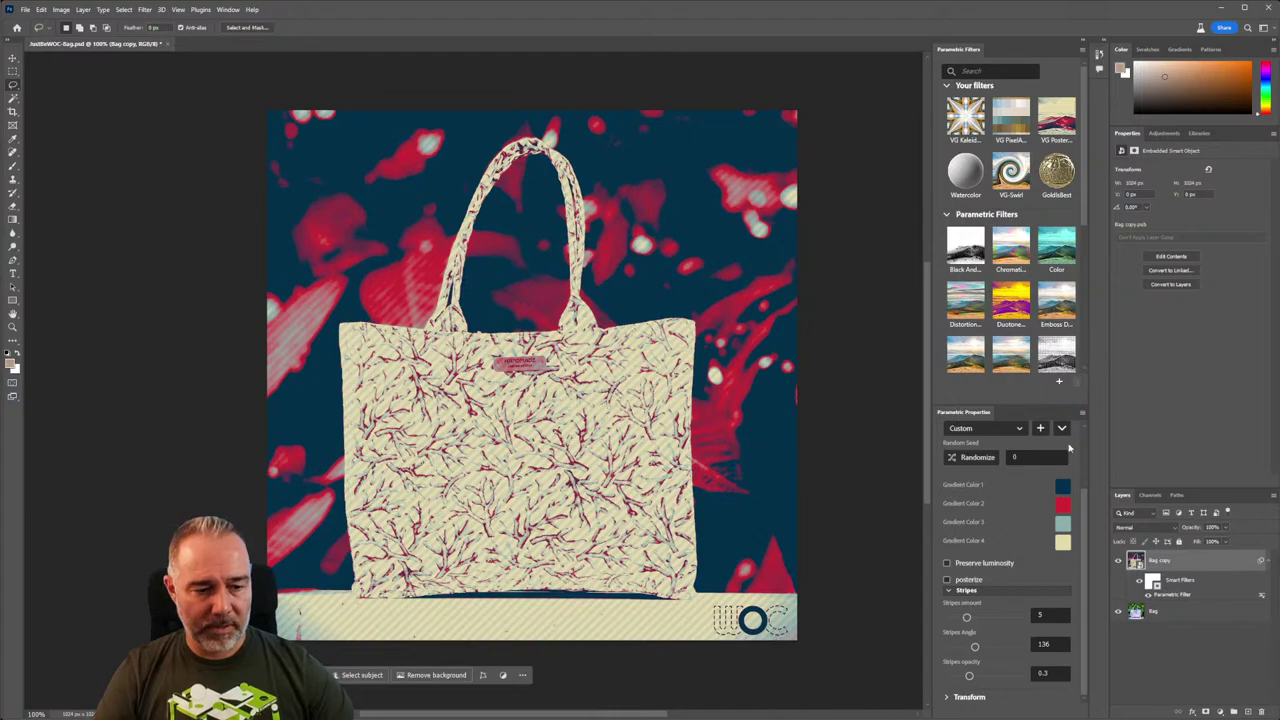
pyautogui.press('Delete')
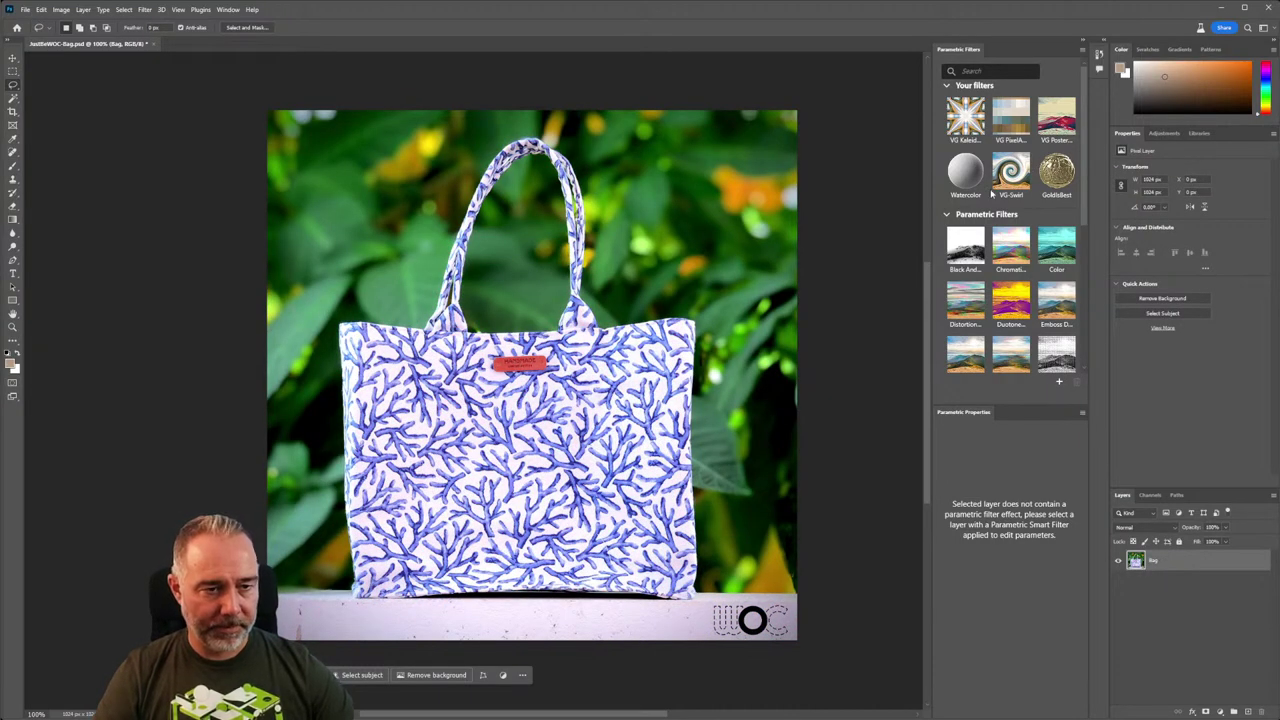
pyautogui.click(1062, 384)
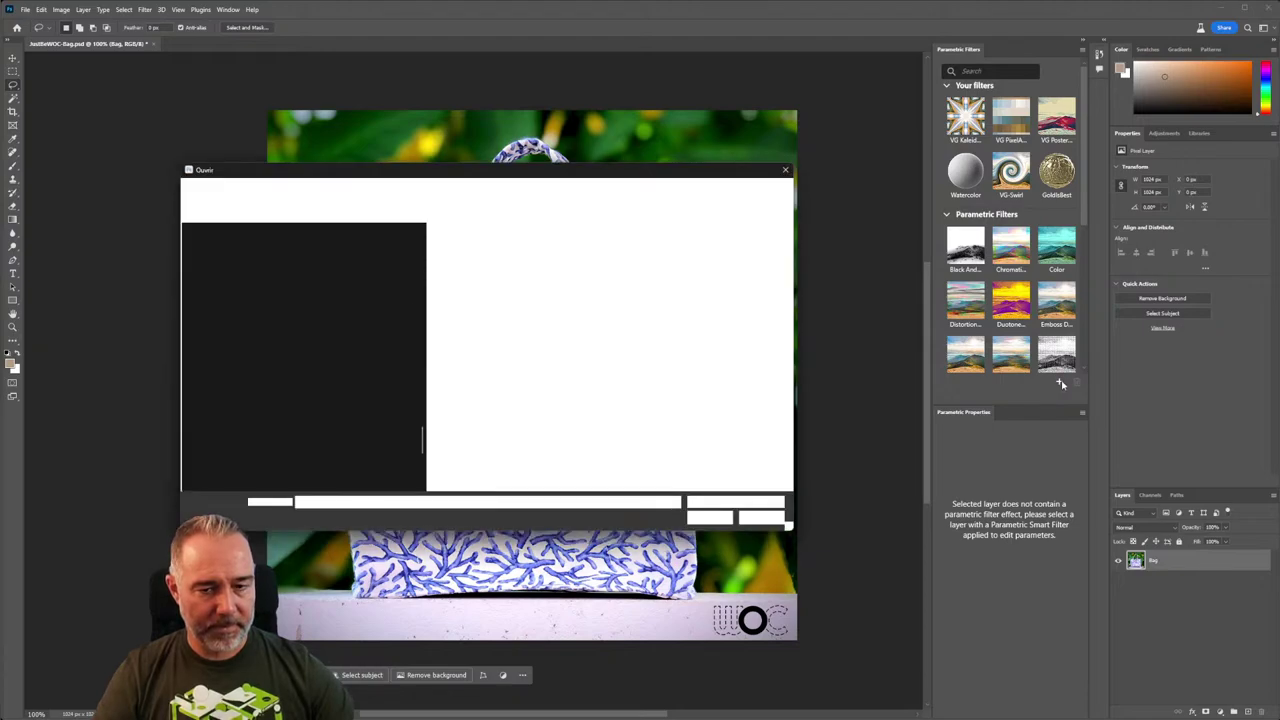
pyautogui.click(500, 263)
pyautogui.doubleClick(500, 263)
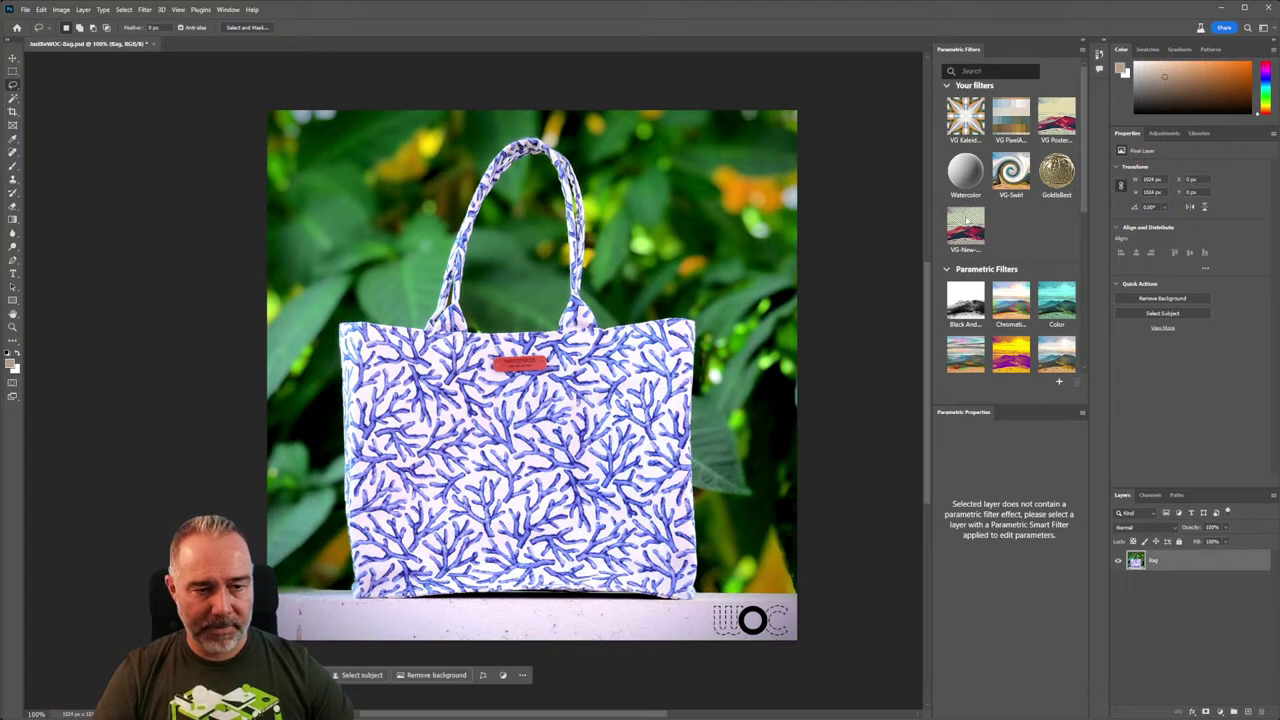
# Apply VG-New-Posterizer with Stripes Amount 6, Re-apply luminosity on and Color 1 dark green.
pyautogui.click(966, 227)
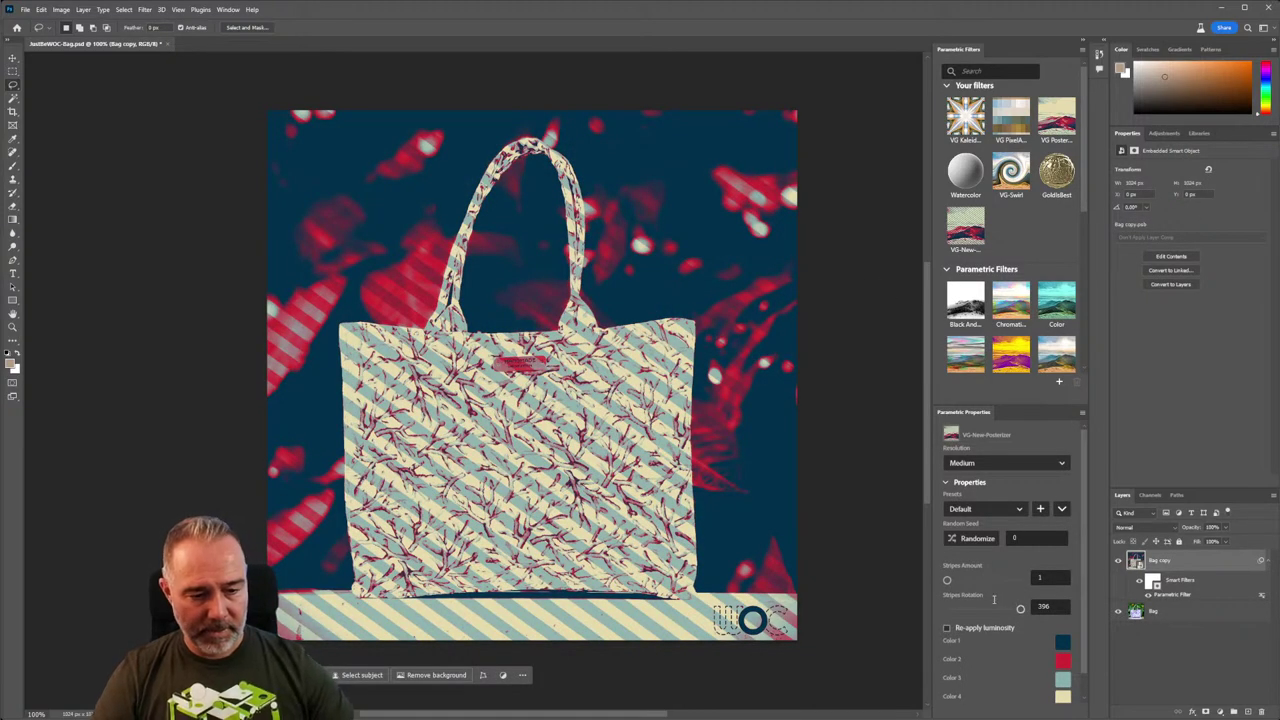
pyautogui.moveTo(947, 580); pyautogui.dragTo(968, 580)
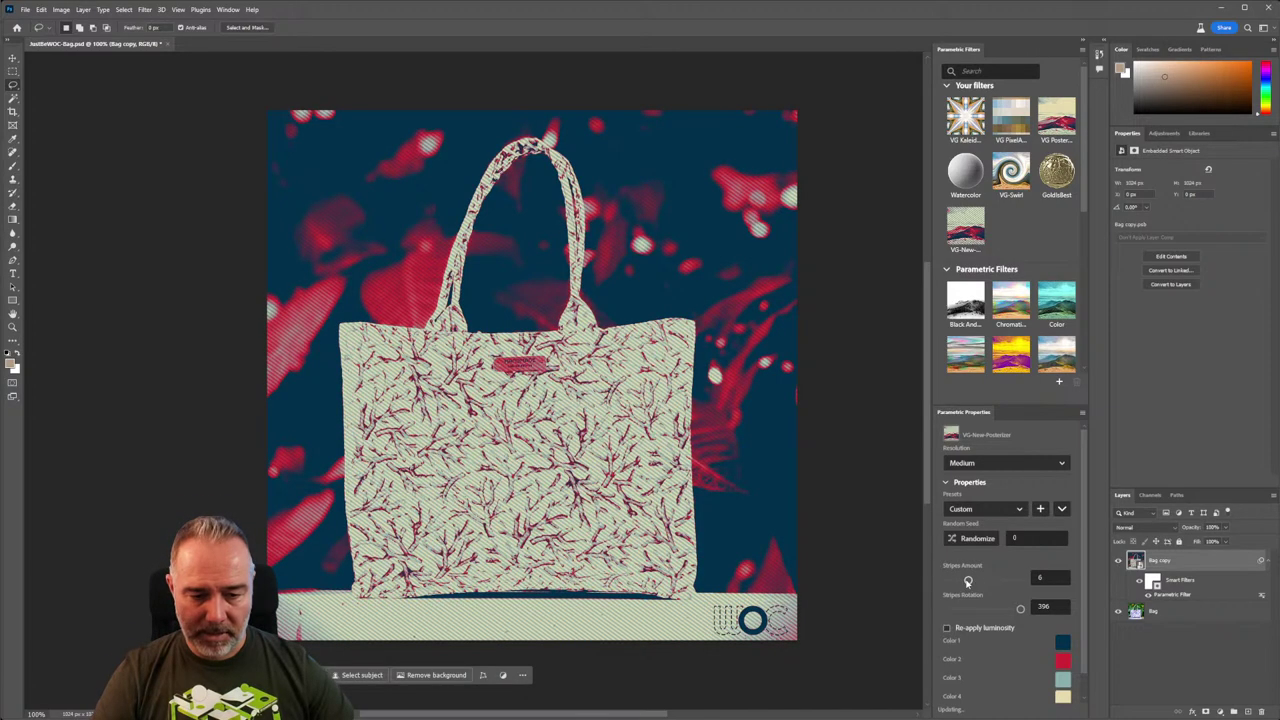
pyautogui.scroll(-1, 950, 600)
pyautogui.click(946, 604)
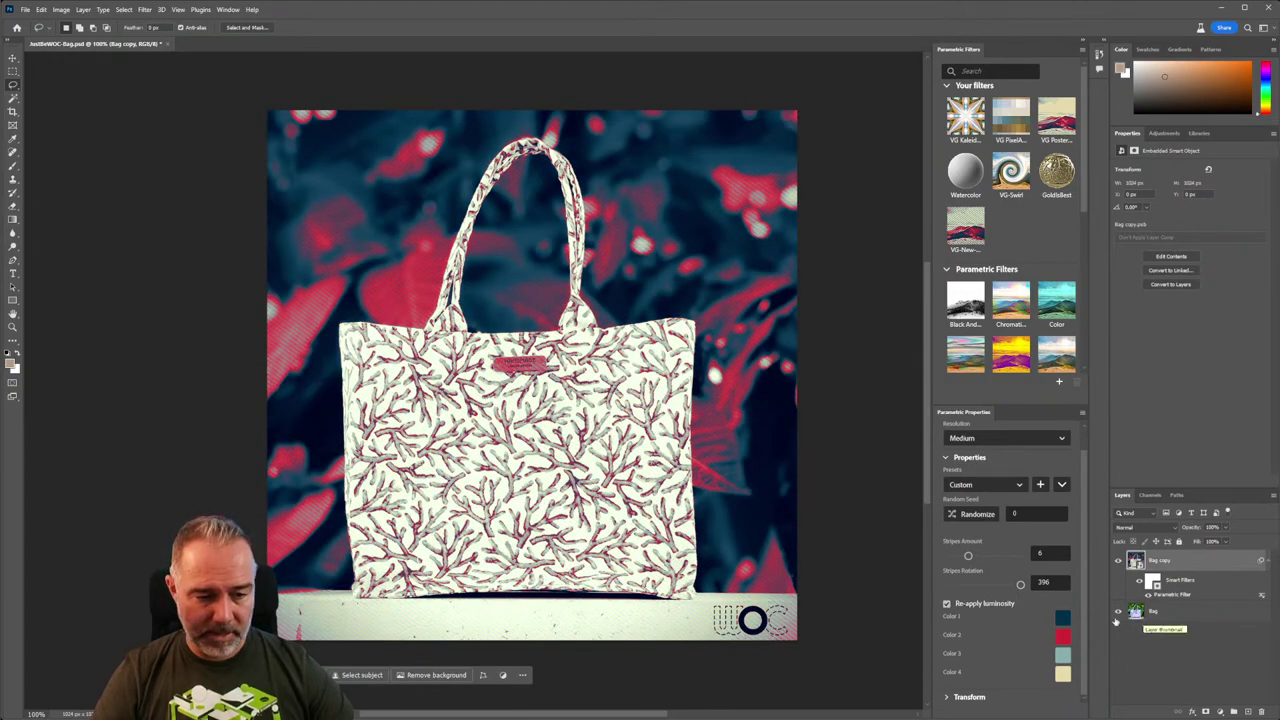
pyautogui.click(1064, 619)
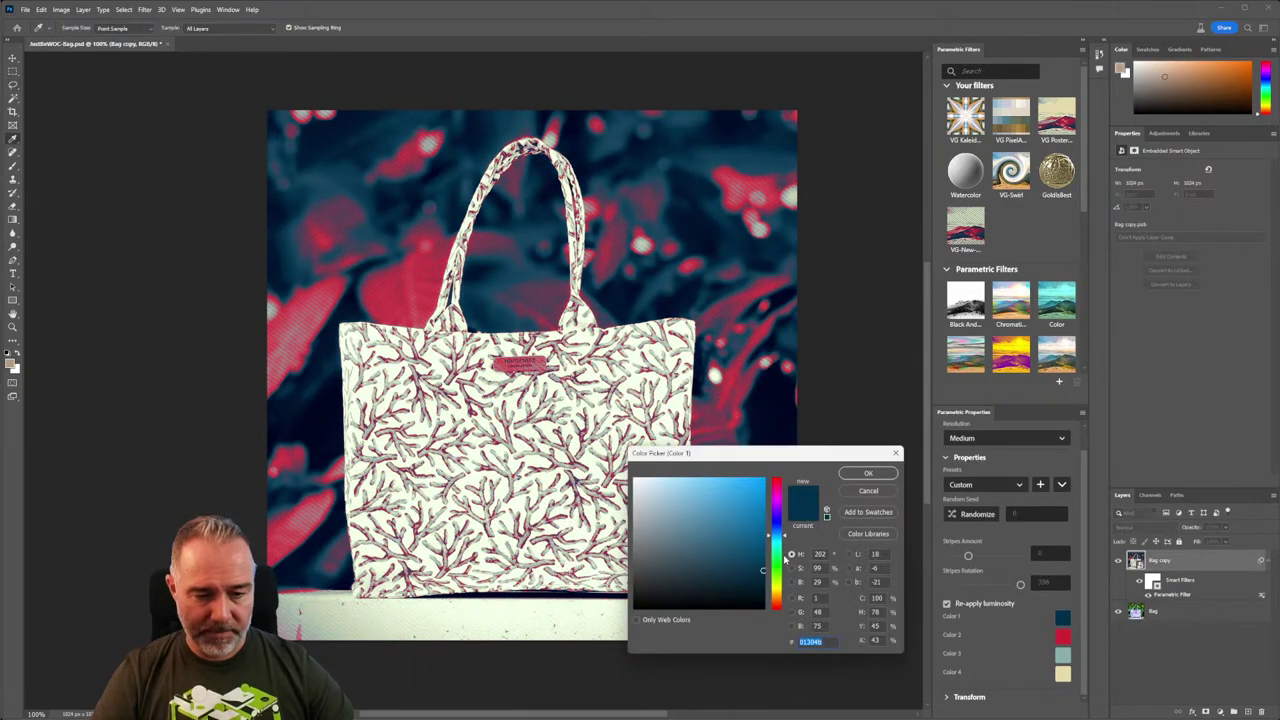
pyautogui.click(777, 561)
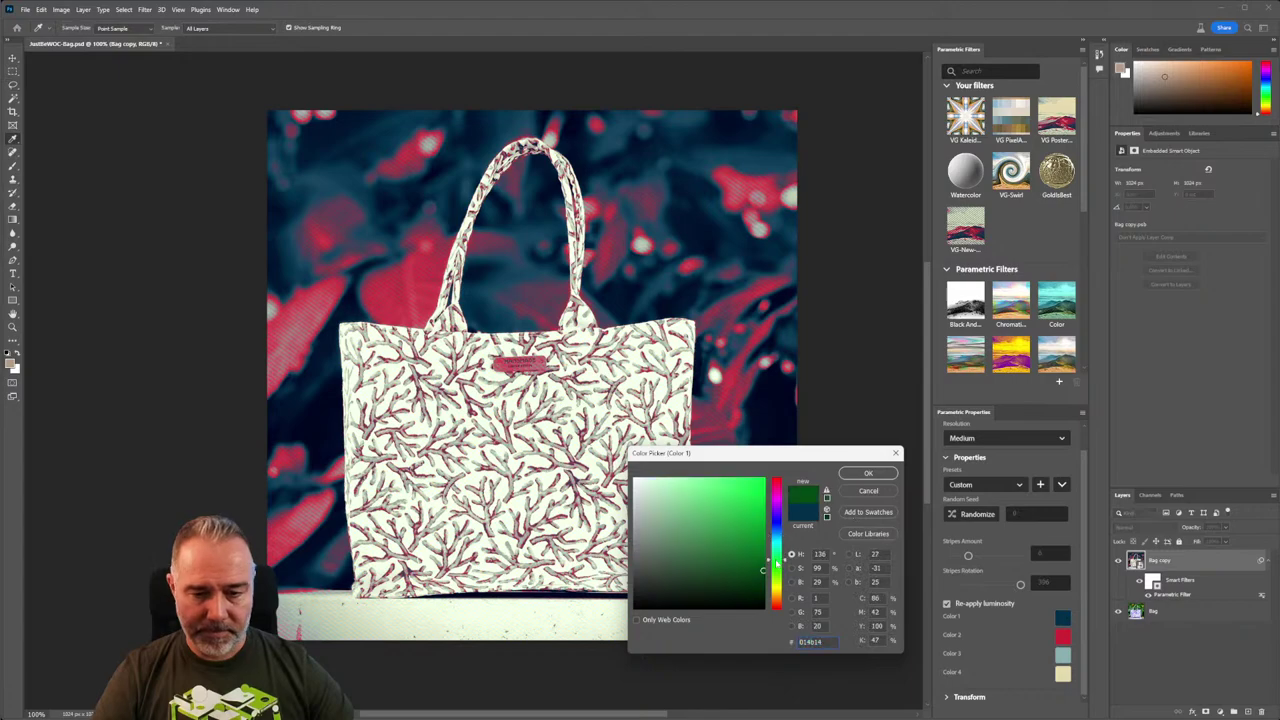
pyautogui.click(869, 478)
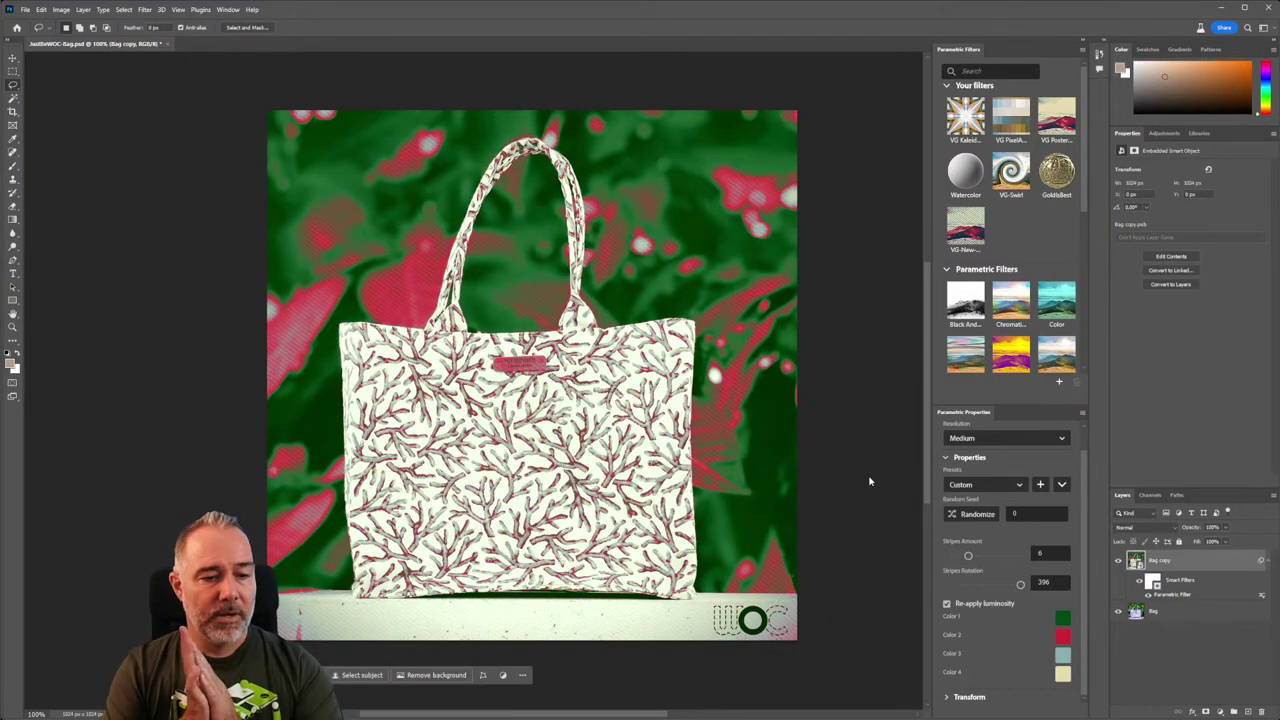